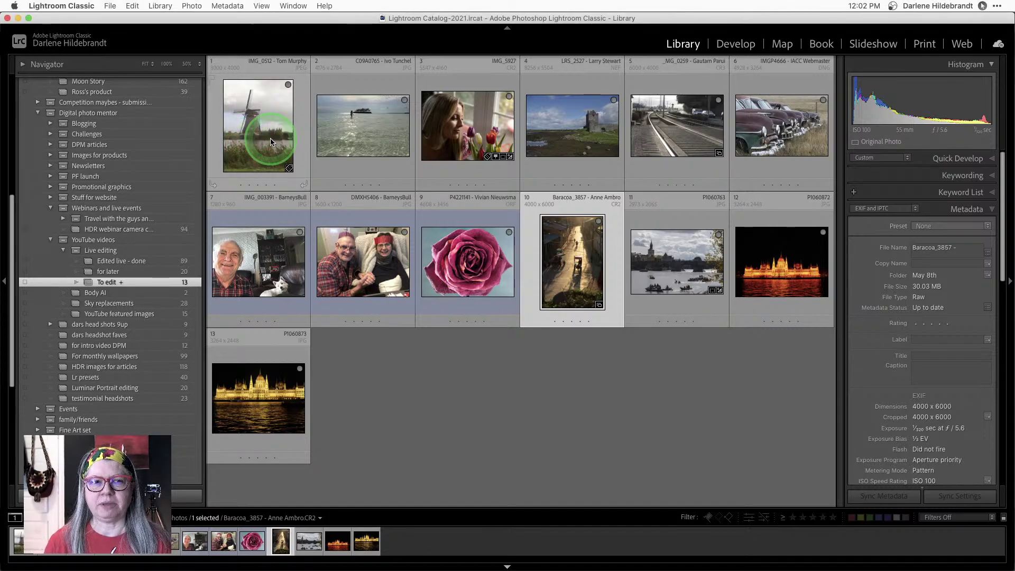
- Open the windmill photo from the To edit collection for editing in the Develop module
{"action": "mouse_move", "coordinate": [271, 142]}
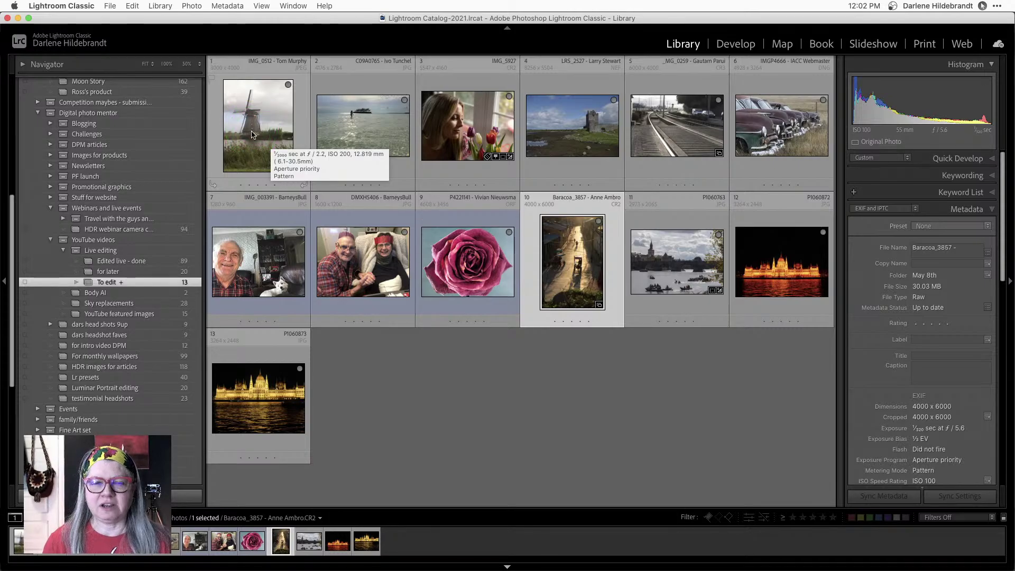
{"action": "left_click", "coordinate": [254, 135]}
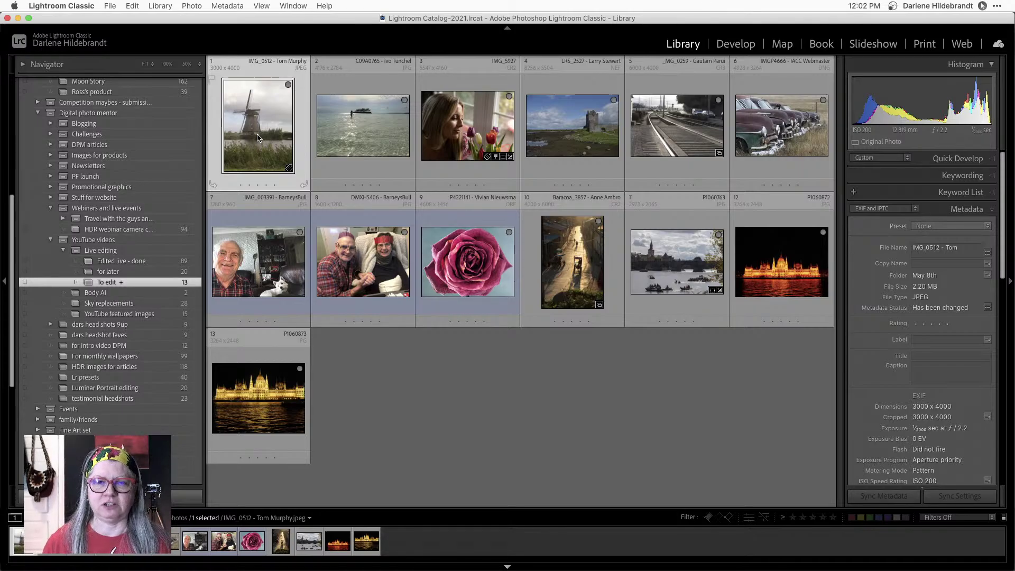
{"action": "left_click", "coordinate": [259, 140]}
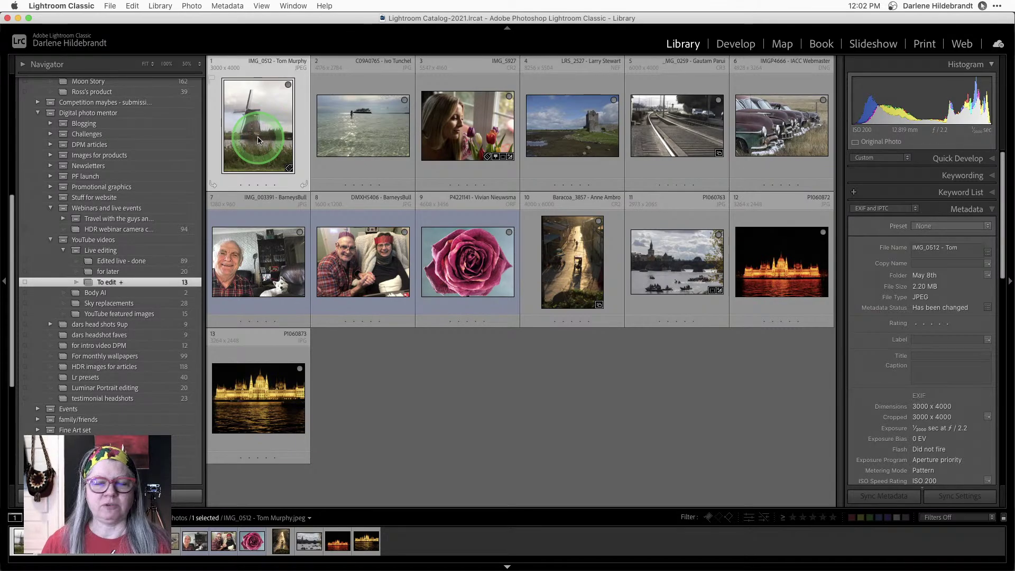
{"action": "double_click", "coordinate": [260, 139]}
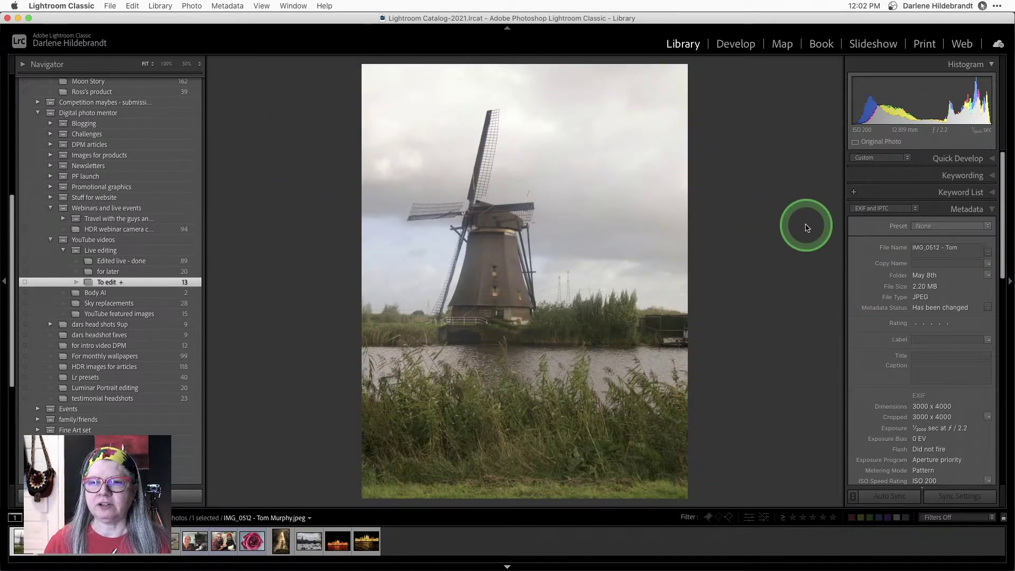
{"action": "key", "text": "d"}
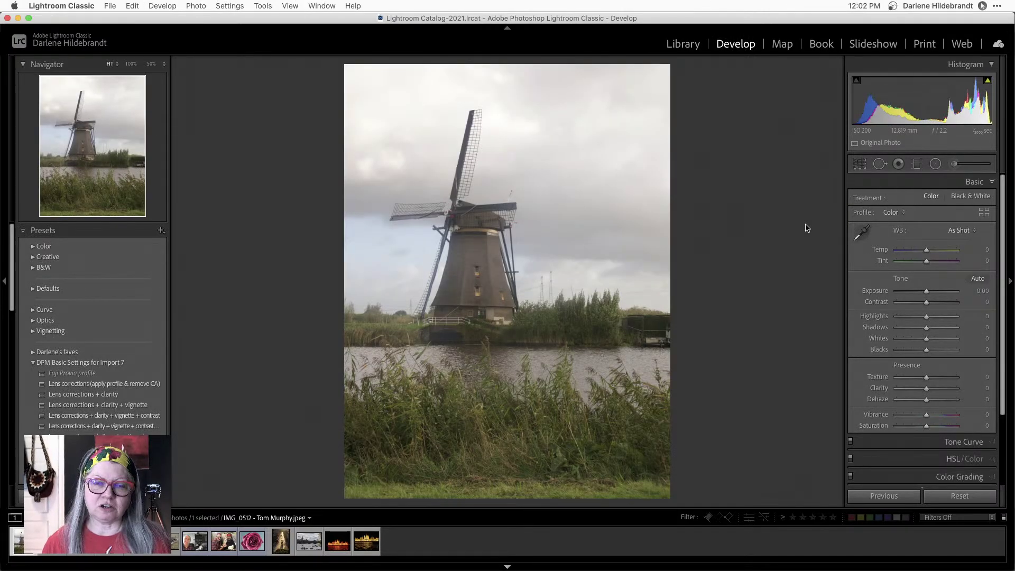
{"action": "left_click", "coordinate": [807, 228]}
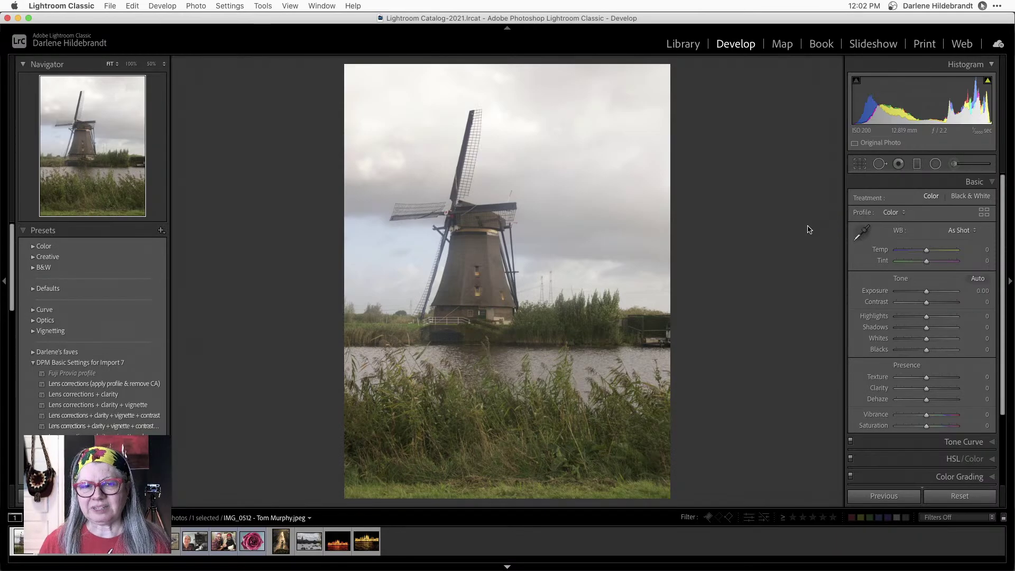
{"action": "left_click", "coordinate": [807, 230]}
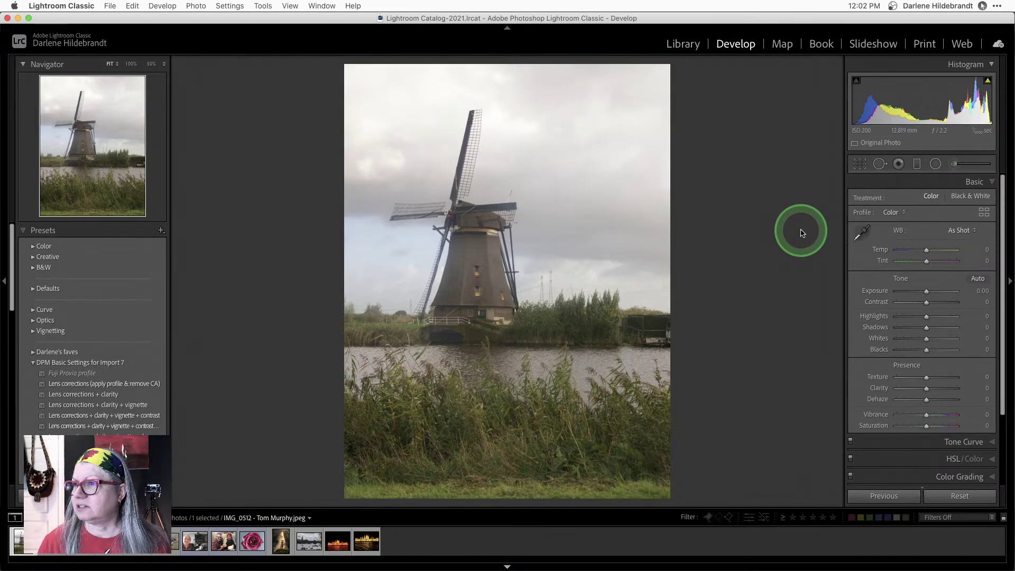
{"action": "left_click", "coordinate": [793, 226]}
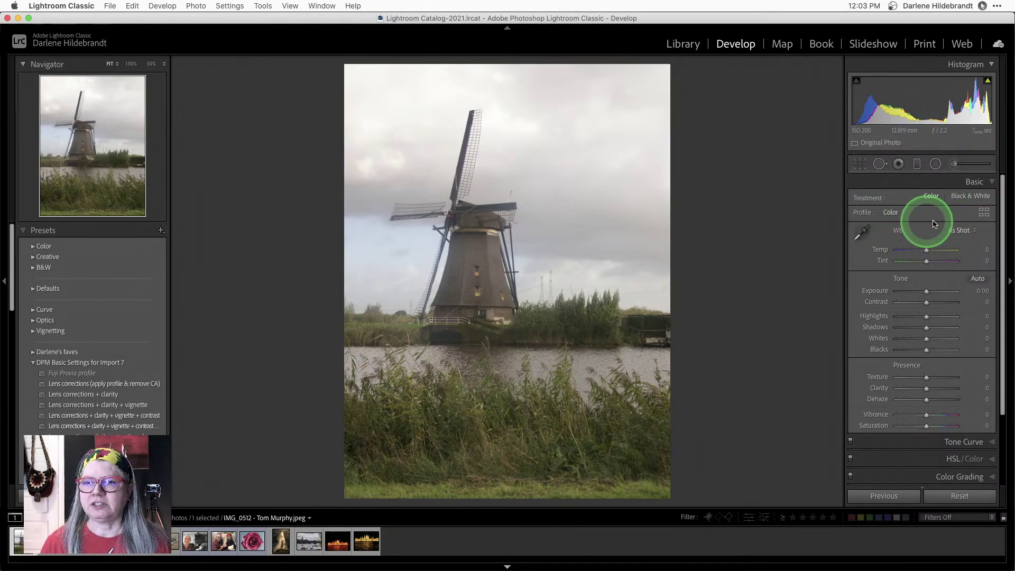
- Open the profile browser and look through the Basic and Favorites profile groups for the windmill photo
{"action": "left_click", "coordinate": [984, 213]}
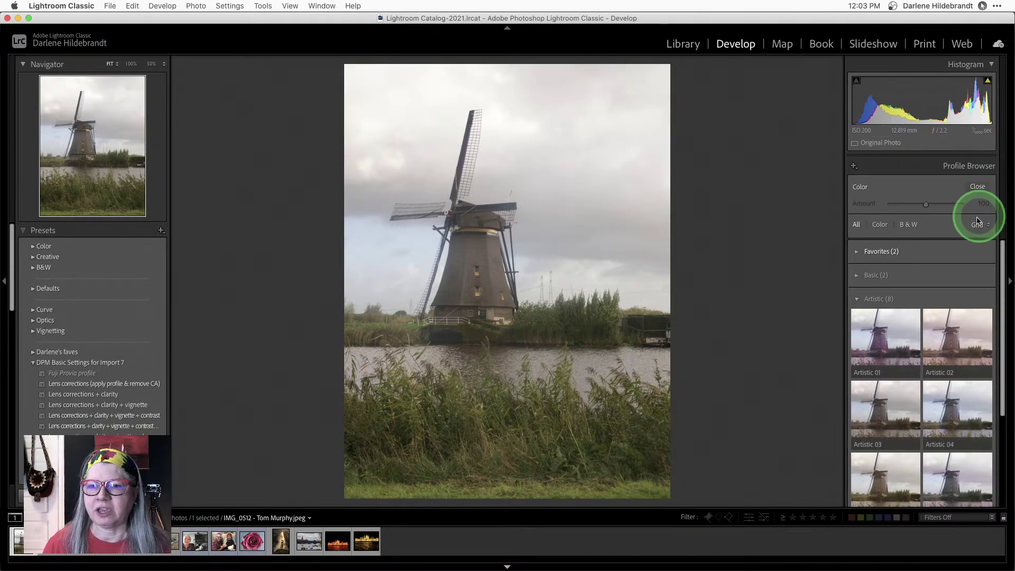
{"action": "scroll", "coordinate": [951, 263], "scroll_direction": "down", "scroll_amount": 2}
{"action": "scroll", "coordinate": [955, 264], "scroll_direction": "up", "scroll_amount": 2}
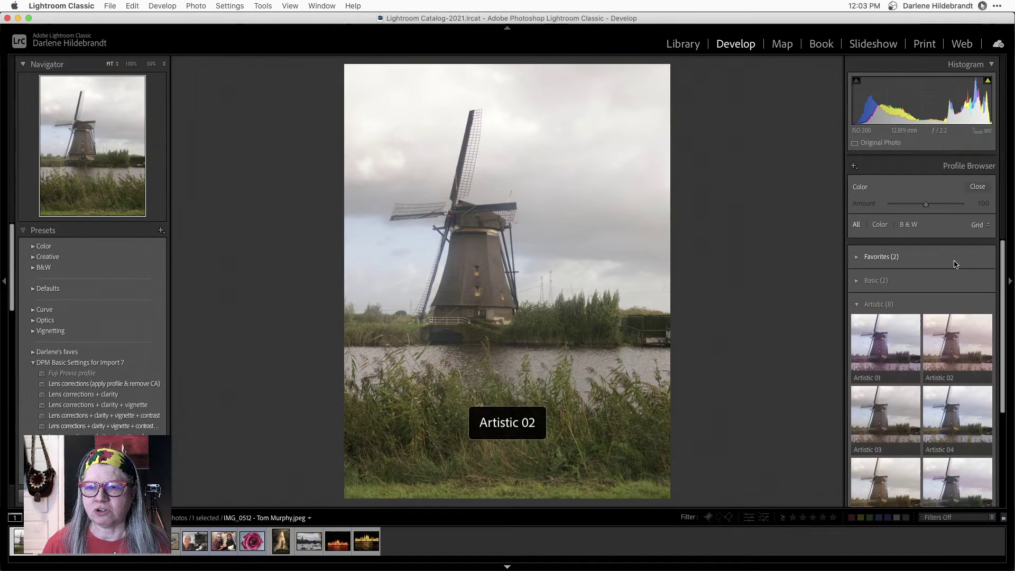
{"action": "left_click", "coordinate": [856, 299]}
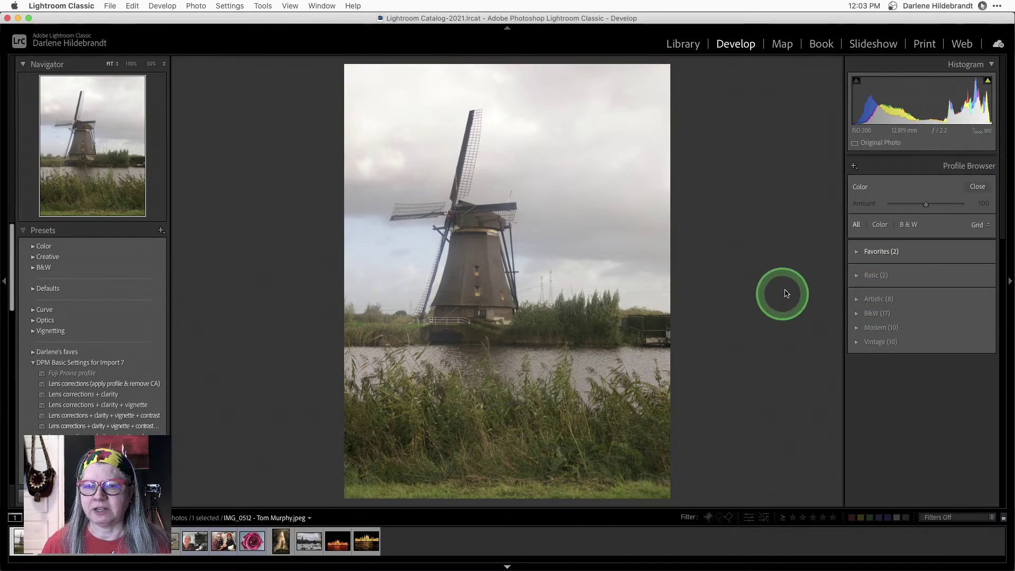
{"action": "left_click", "coordinate": [856, 274]}
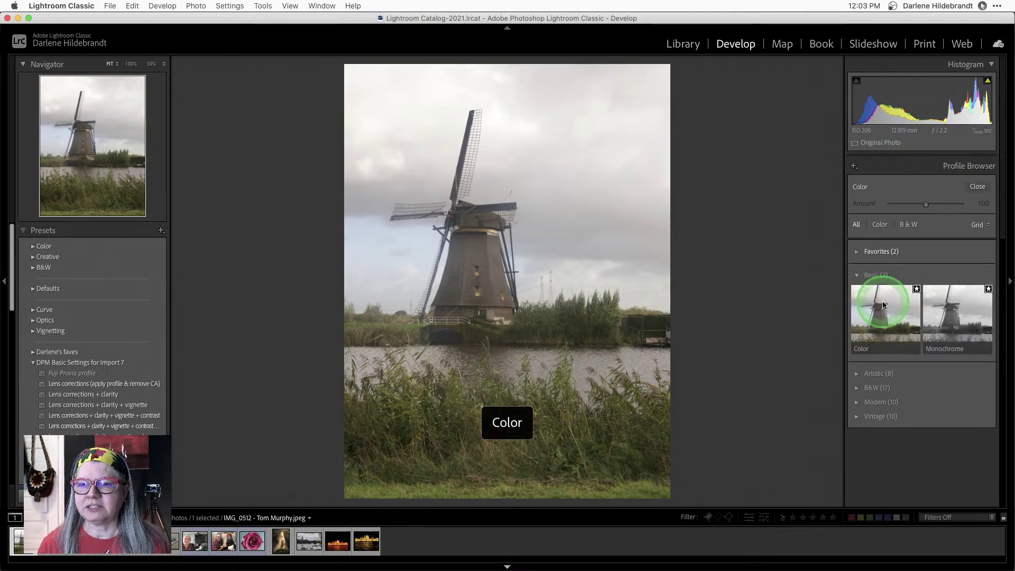
{"action": "left_click", "coordinate": [857, 252]}
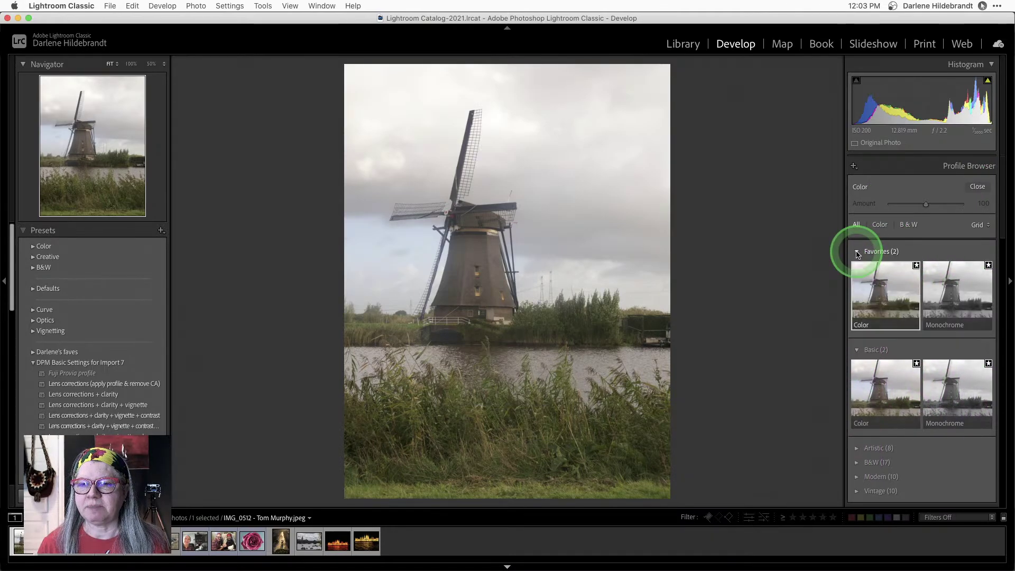
{"action": "left_click", "coordinate": [858, 252]}
{"action": "left_click", "coordinate": [857, 275]}
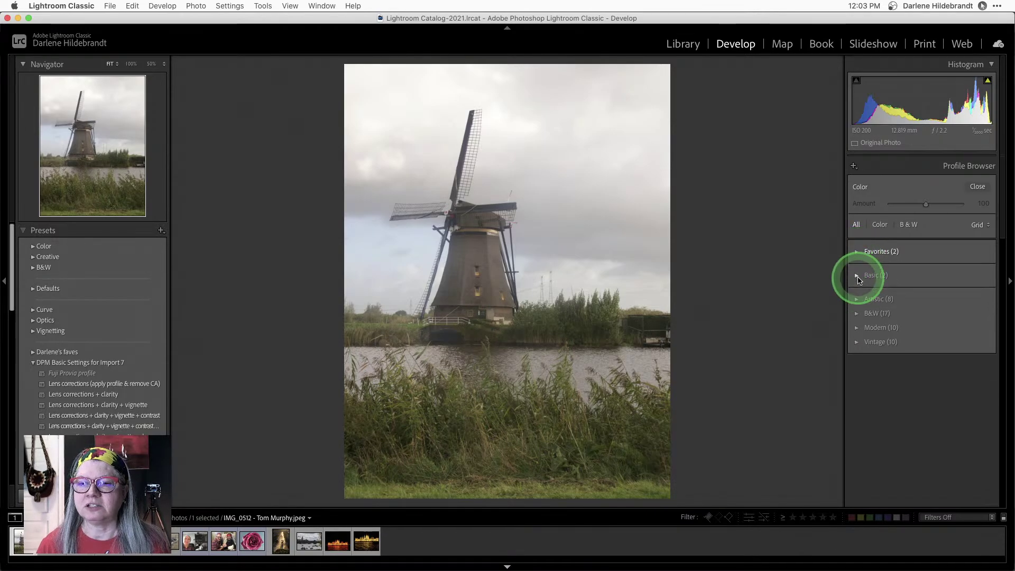
- Preview the Artistic profiles on the photo, including Artistic 03 and Artistic 04, and close the profile browser without applying one
{"action": "left_click", "coordinate": [857, 300]}
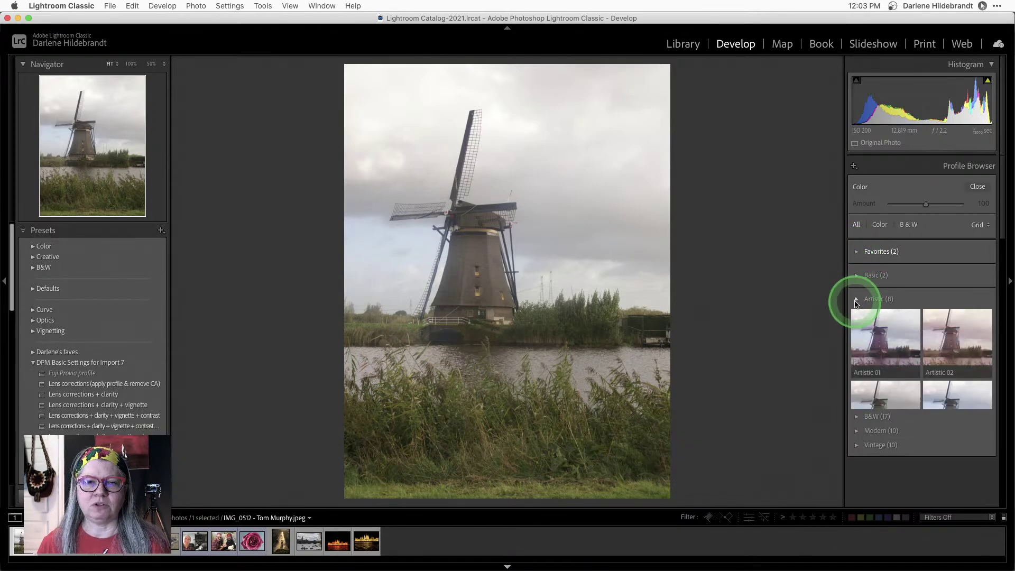
{"action": "scroll", "coordinate": [898, 285], "scroll_direction": "down", "scroll_amount": 3}
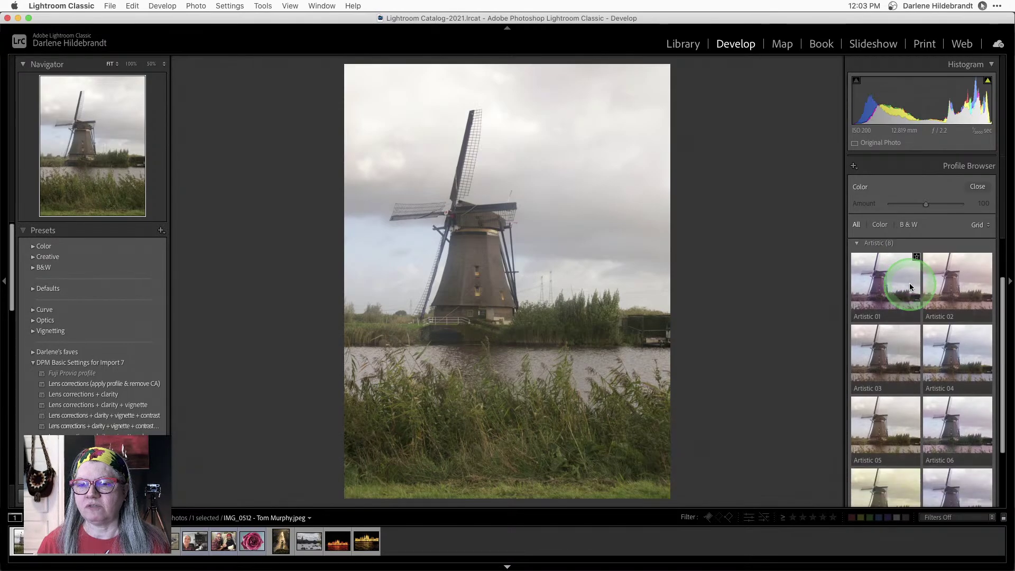
{"action": "scroll", "coordinate": [910, 287], "scroll_direction": "down", "scroll_amount": 3}
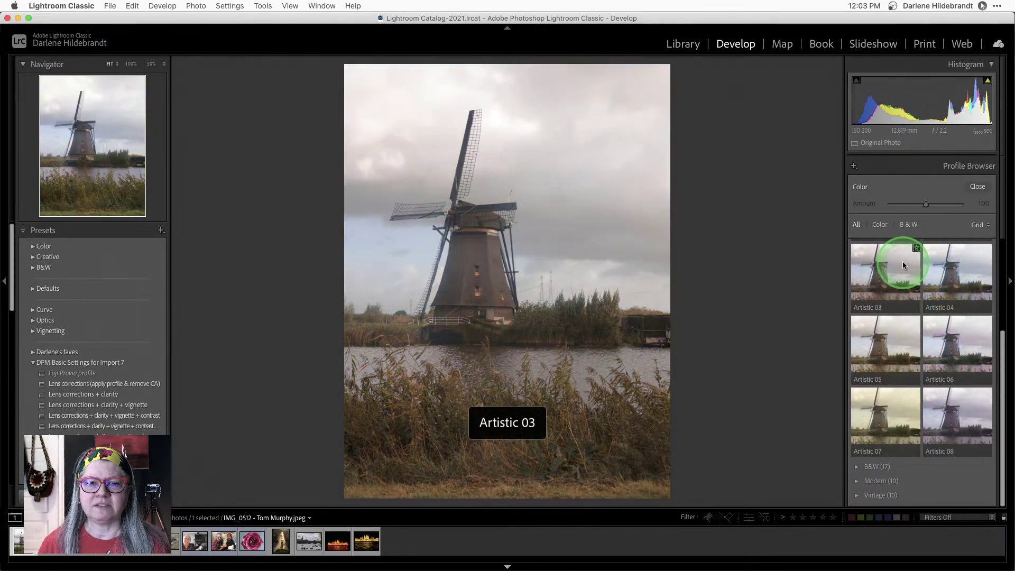
{"action": "left_click", "coordinate": [964, 303]}
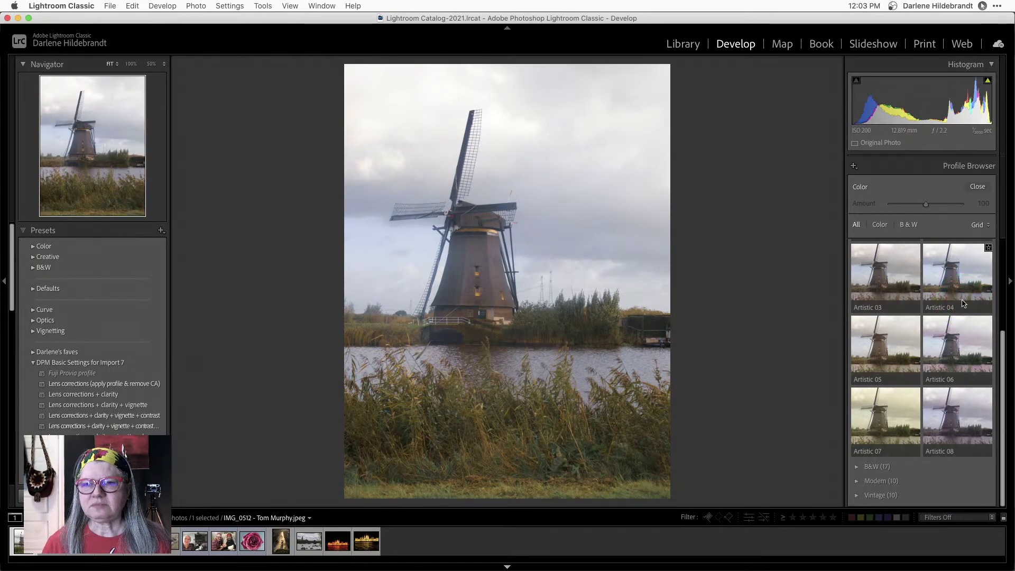
{"action": "left_click", "coordinate": [960, 299]}
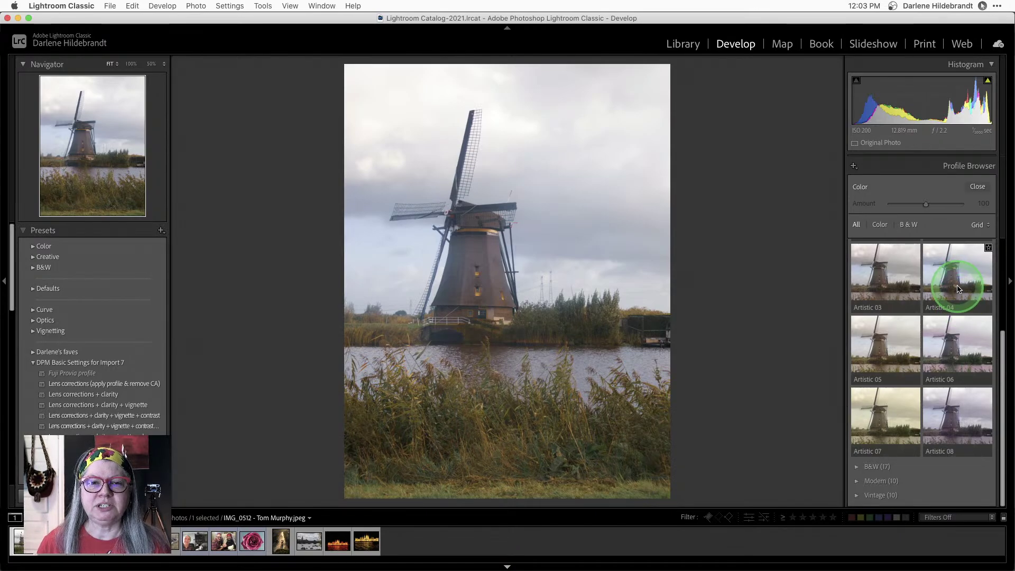
{"action": "left_click", "coordinate": [898, 205]}
{"action": "left_click", "coordinate": [975, 187]}
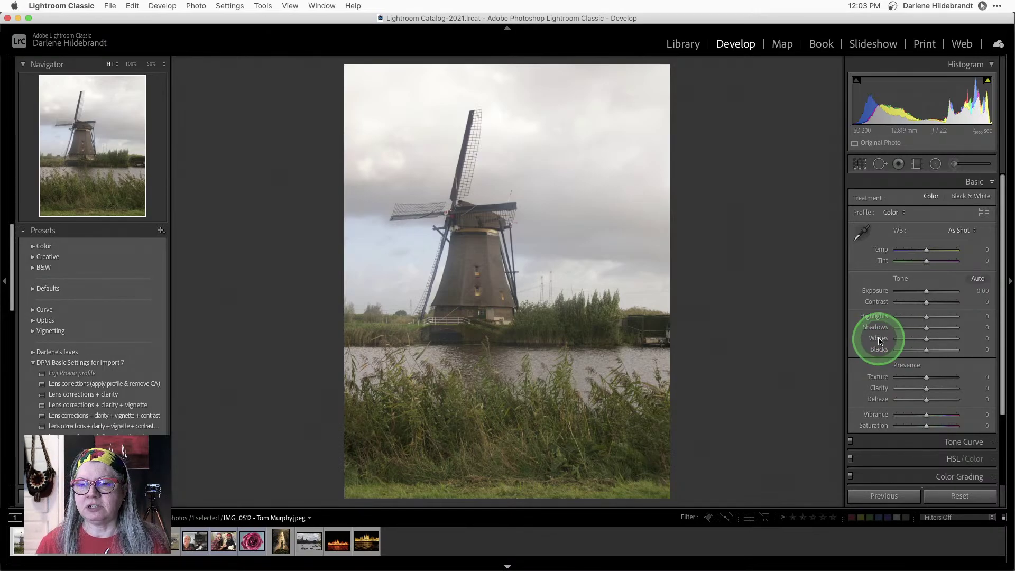
- Set the photo's Whites to -83 and Blacks to -20, and compare the result with the before view
{"action": "left_click_drag", "start_coordinate": [880, 338], "coordinate": [875, 340]}
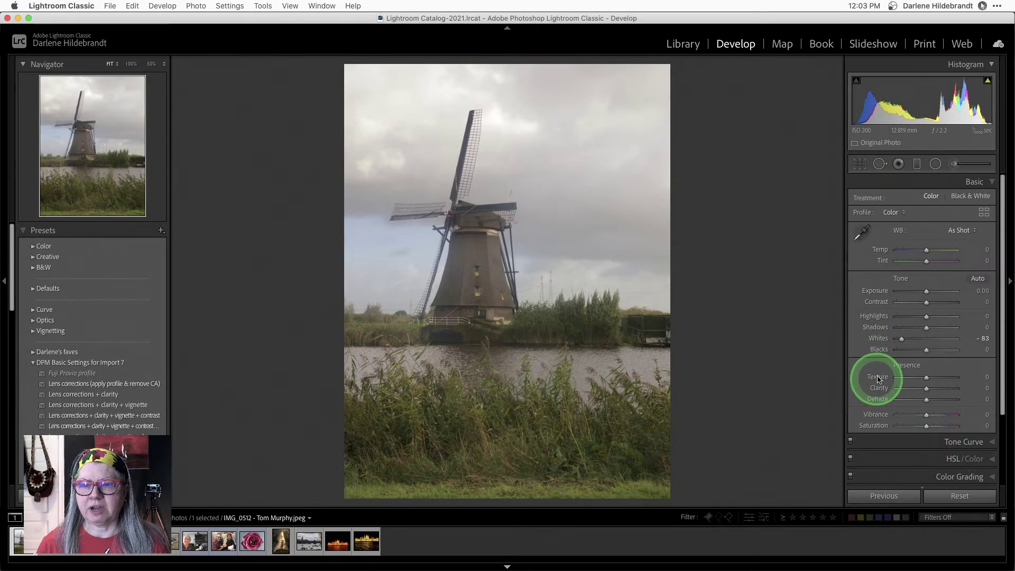
{"action": "left_click_drag", "start_coordinate": [879, 353], "coordinate": [878, 353]}
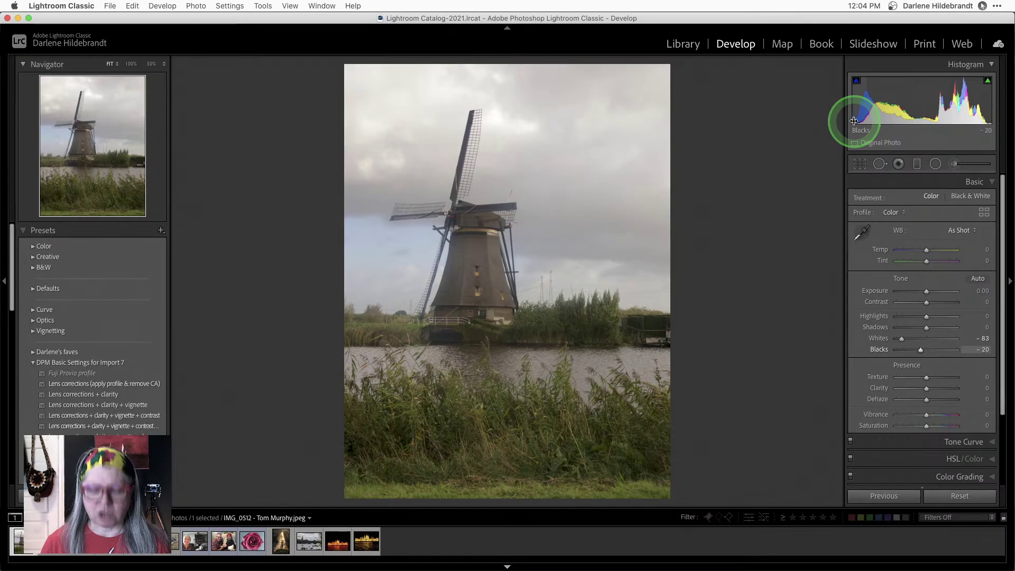
{"action": "key", "text": "backslash"}
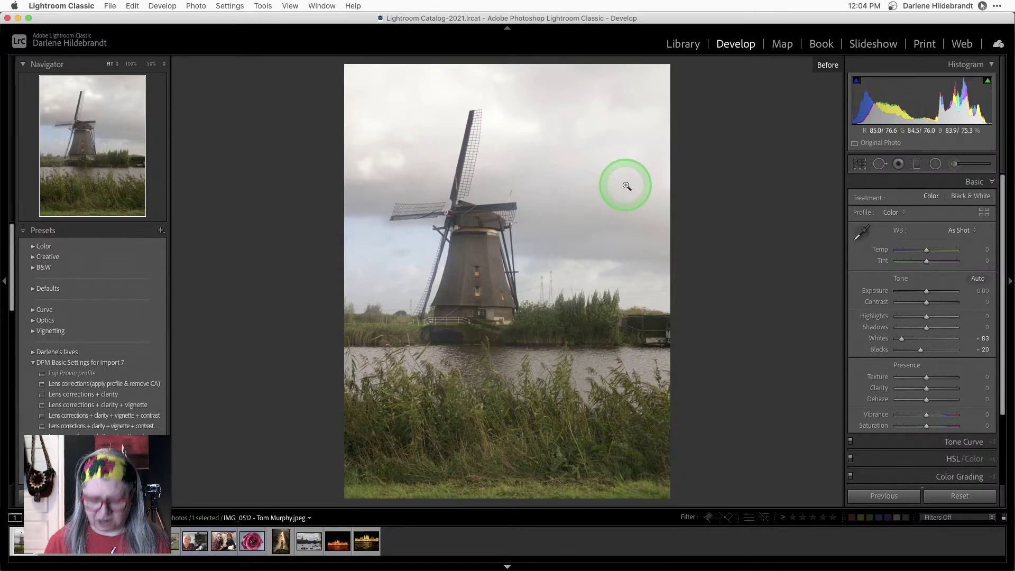
{"action": "key", "text": "backslash"}
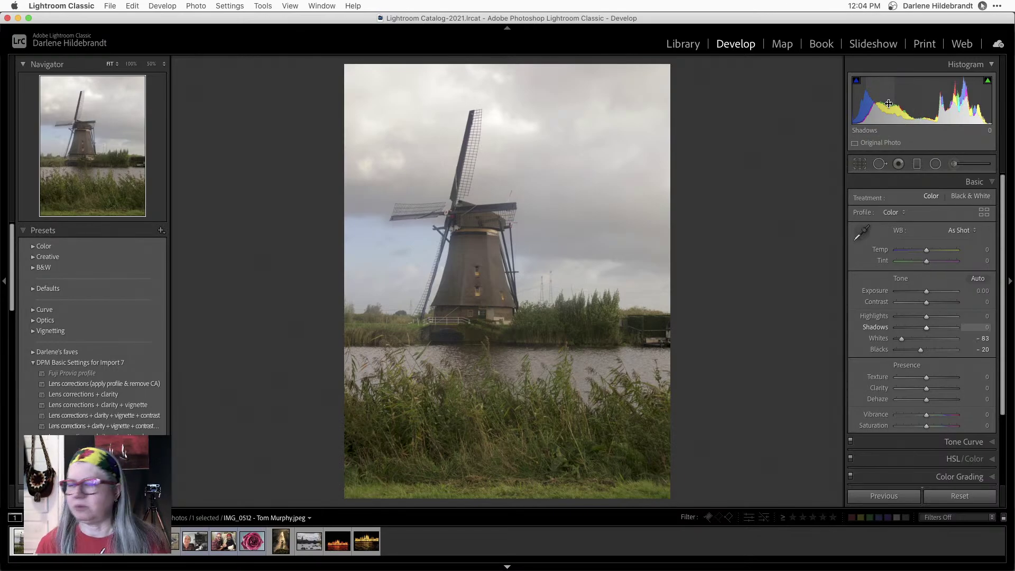
- Show the clipping warnings and inspect the sky beside the windmill's upper blade at 100%
{"action": "left_click", "coordinate": [892, 126]}
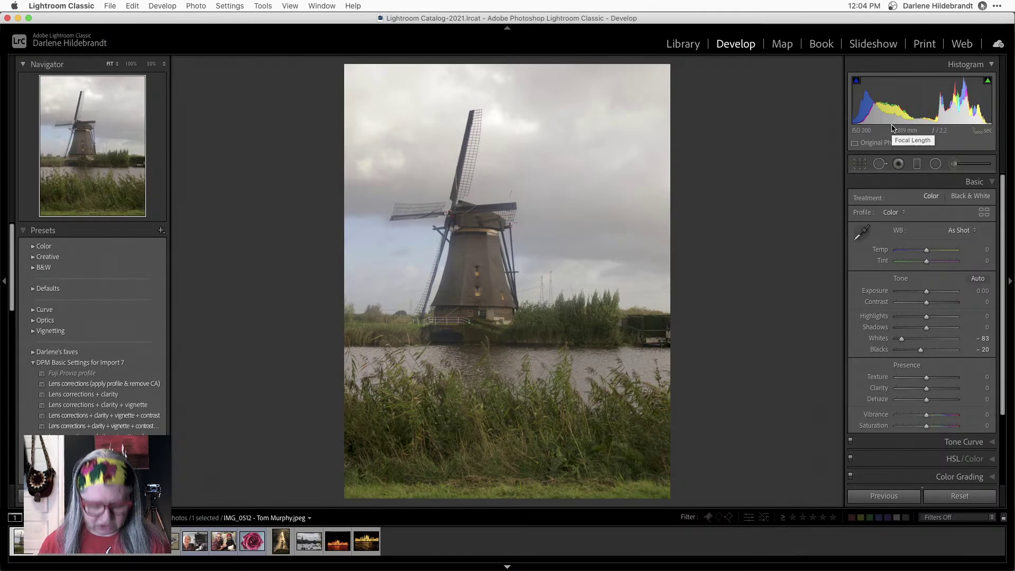
{"action": "key", "text": "j"}
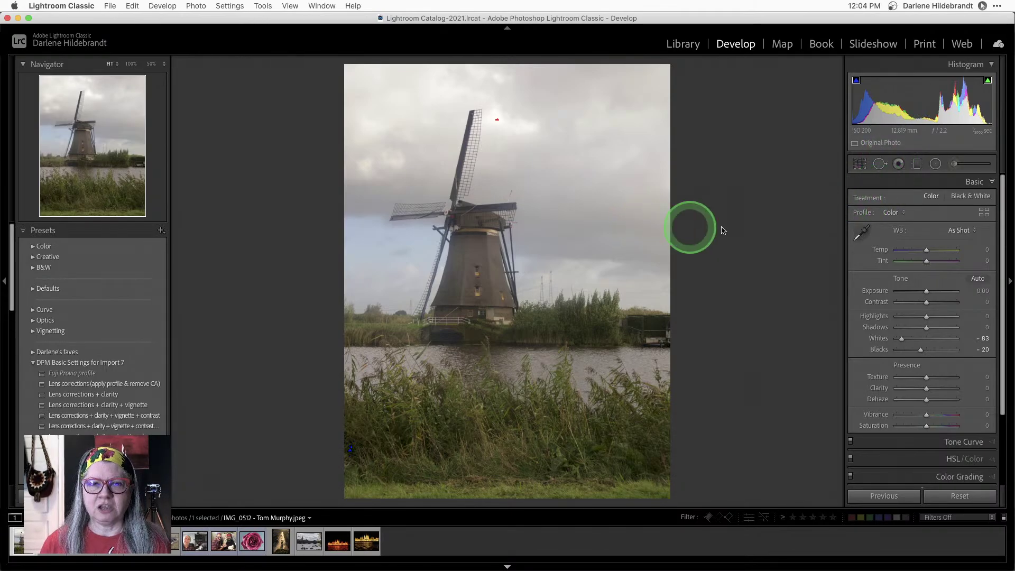
{"action": "left_click", "coordinate": [494, 128]}
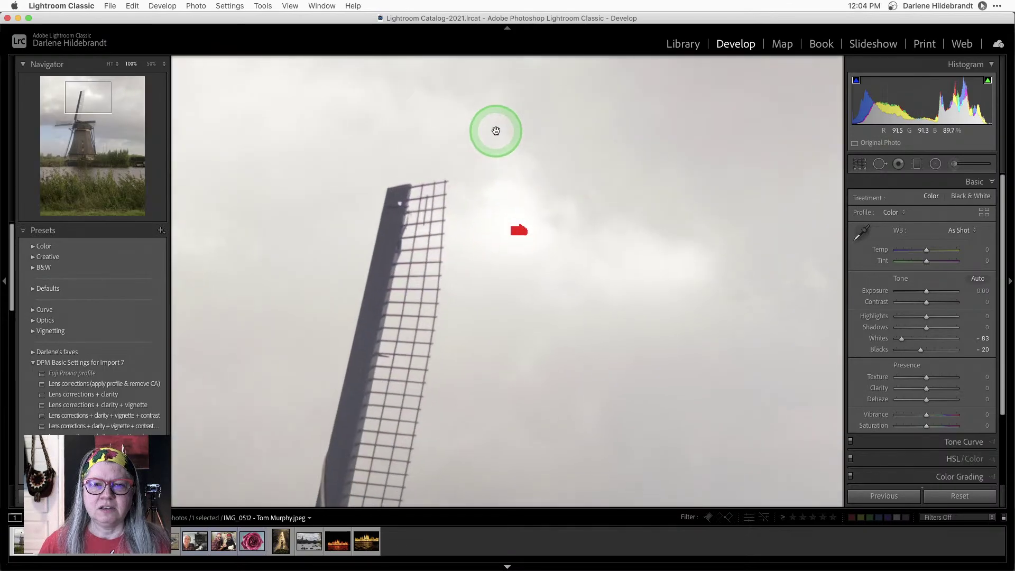
{"action": "left_click", "coordinate": [518, 282]}
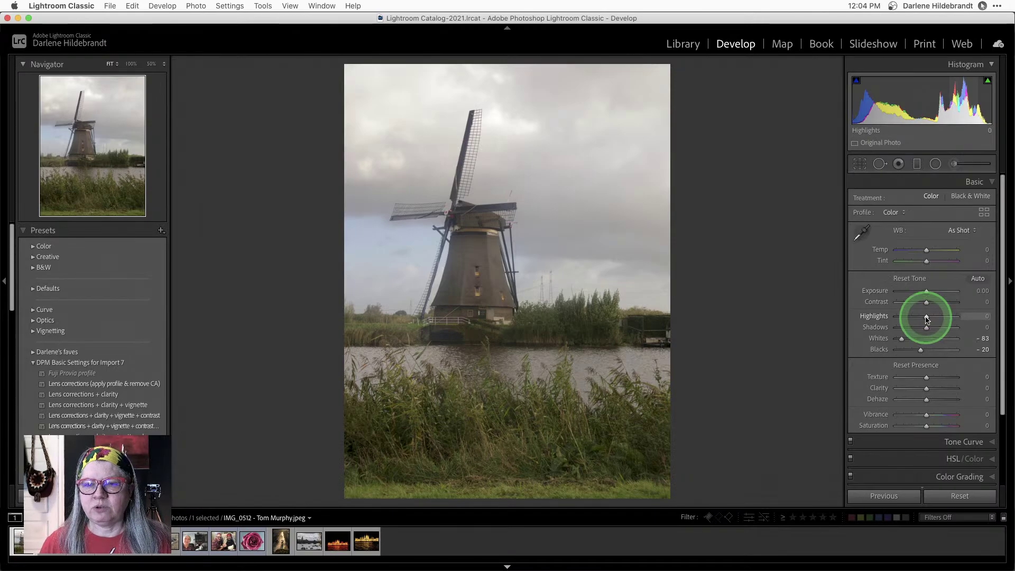
- Lower the Highlights to -16 to recover the bright sky, and compare the photo with its before view
{"action": "key", "text": "alt"}
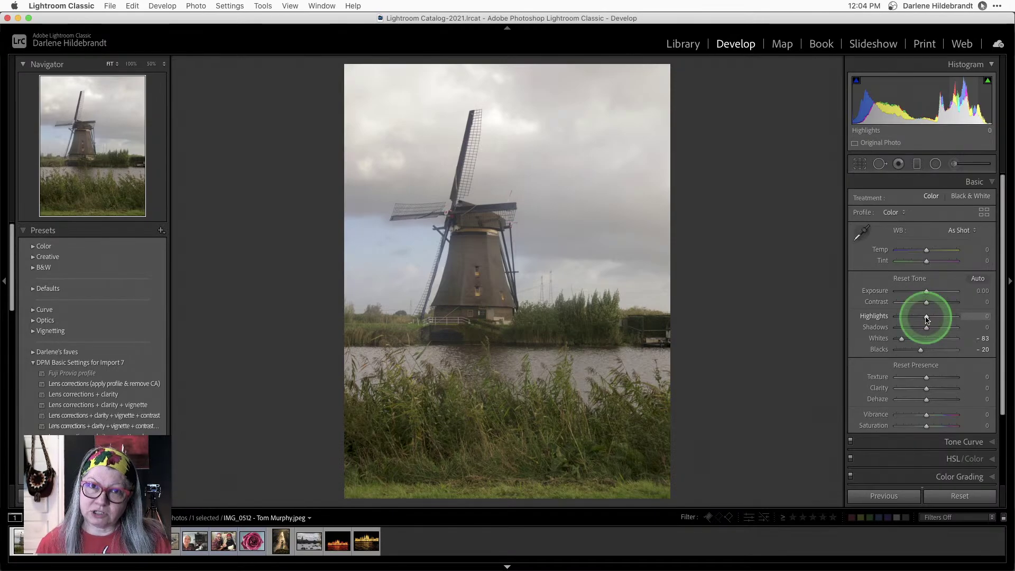
{"action": "mouse_move", "coordinate": [928, 320]}
{"action": "left_mouse_down"}
{"action": "mouse_move", "coordinate": [965, 315]}
{"action": "mouse_move", "coordinate": [922, 317]}
{"action": "left_mouse_up"}
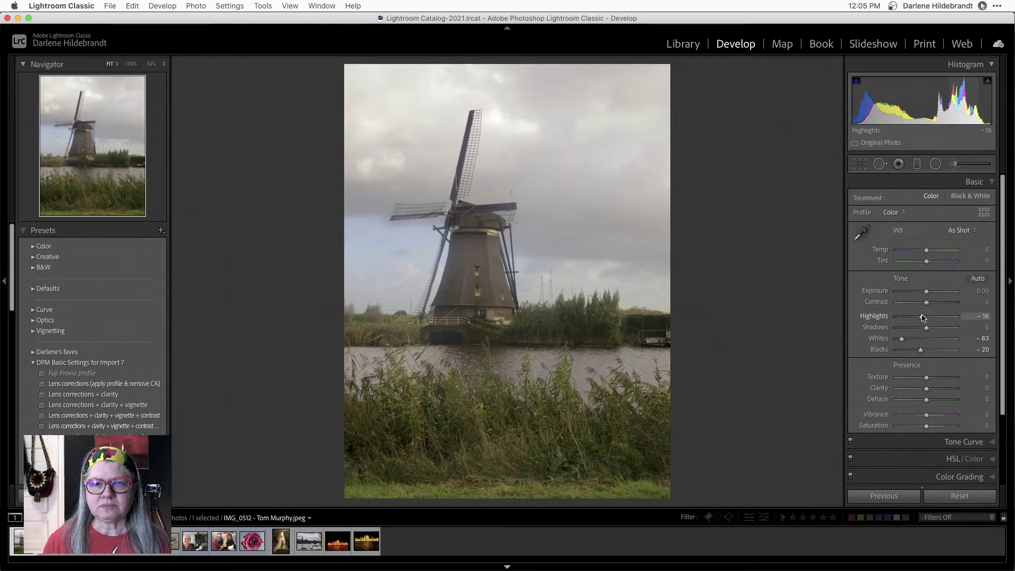
{"action": "key", "text": "backslash"}
{"action": "key", "text": "backslash"}
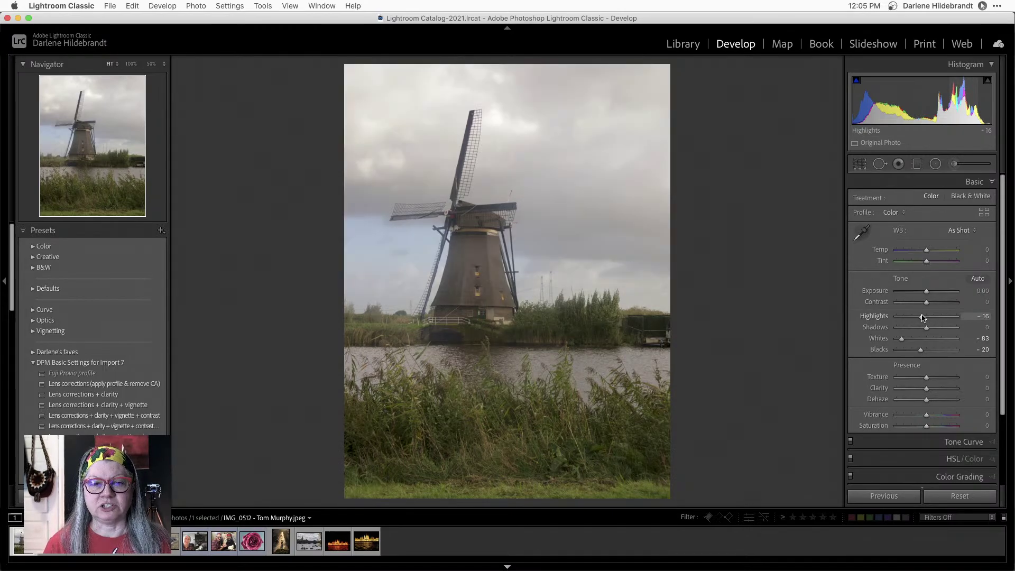
{"action": "key", "text": "backslash"}
{"action": "key", "text": "backslash"}
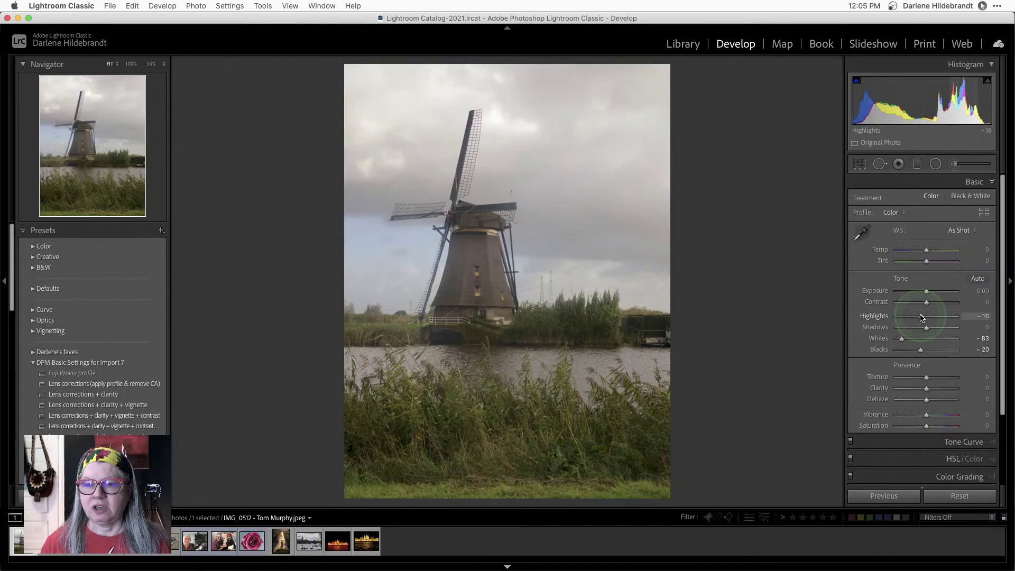
- Lower the Blacks to -55 while checking the shadow clipping preview
{"action": "left_click", "coordinate": [920, 352], "text": "alt"}
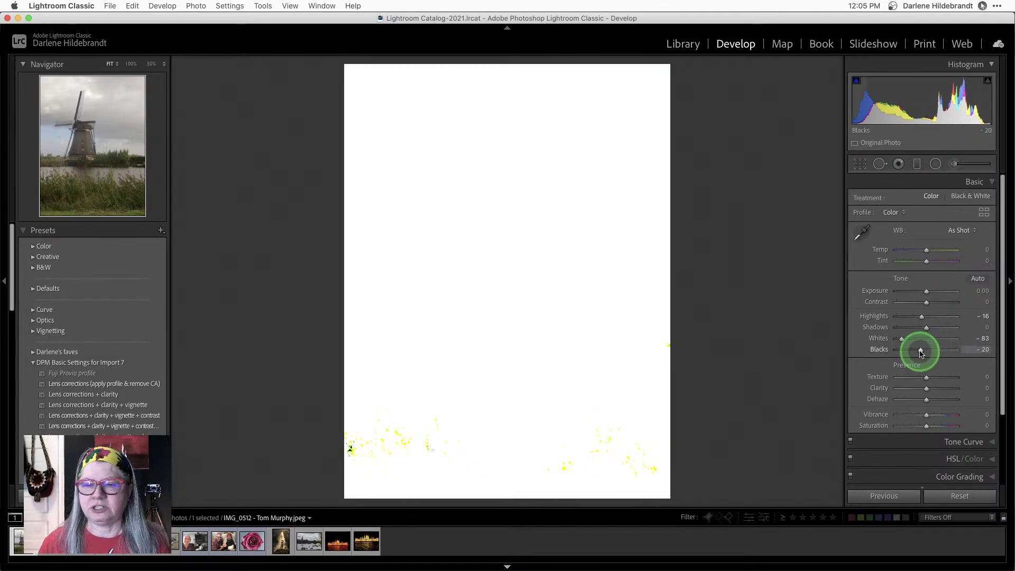
{"action": "left_click_drag", "start_coordinate": [921, 352], "coordinate": [909, 351]}
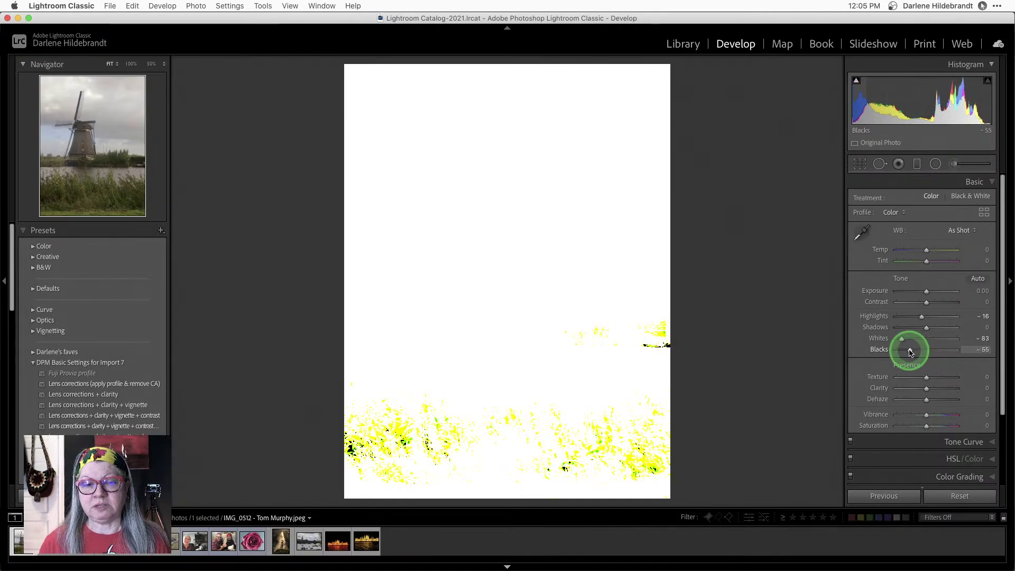
{"action": "left_click_drag", "start_coordinate": [910, 353], "coordinate": [910, 352]}
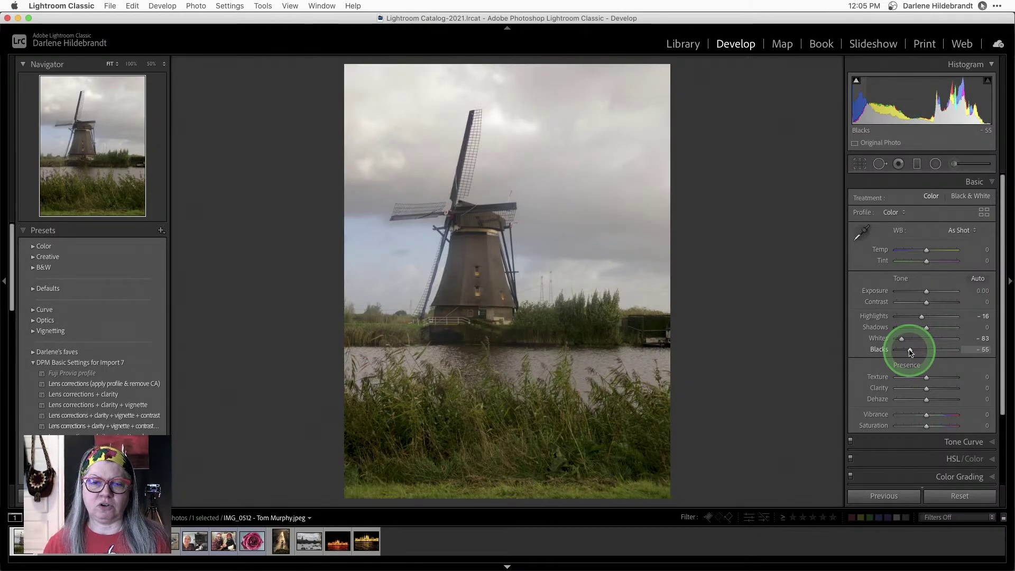
- Compare the tone-adjusted windmill photo with its before view
{"action": "key", "text": "backslash"}
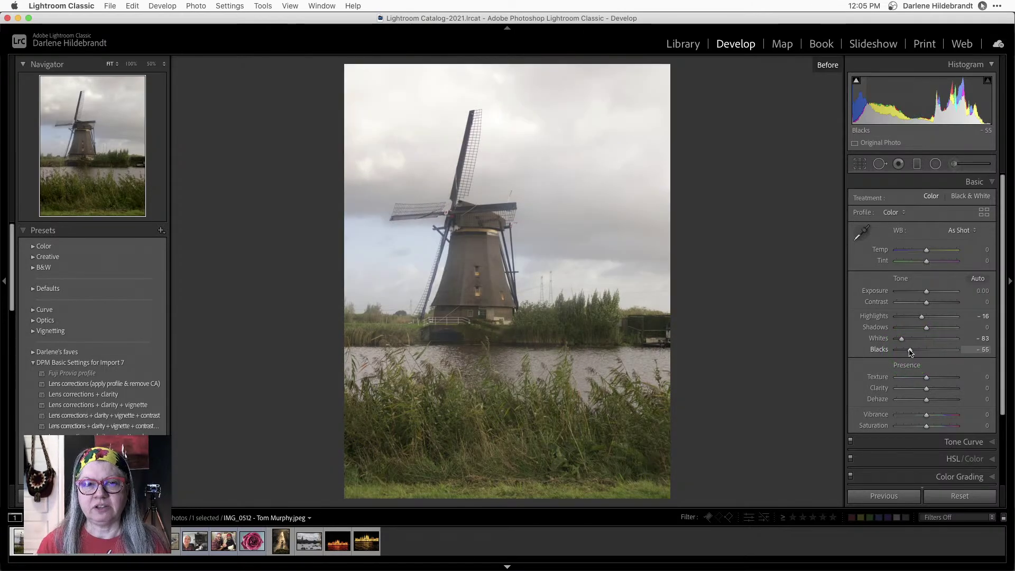
{"action": "key", "text": "backslash"}
{"action": "key", "text": "backslash"}
{"action": "key", "text": "backslash"}
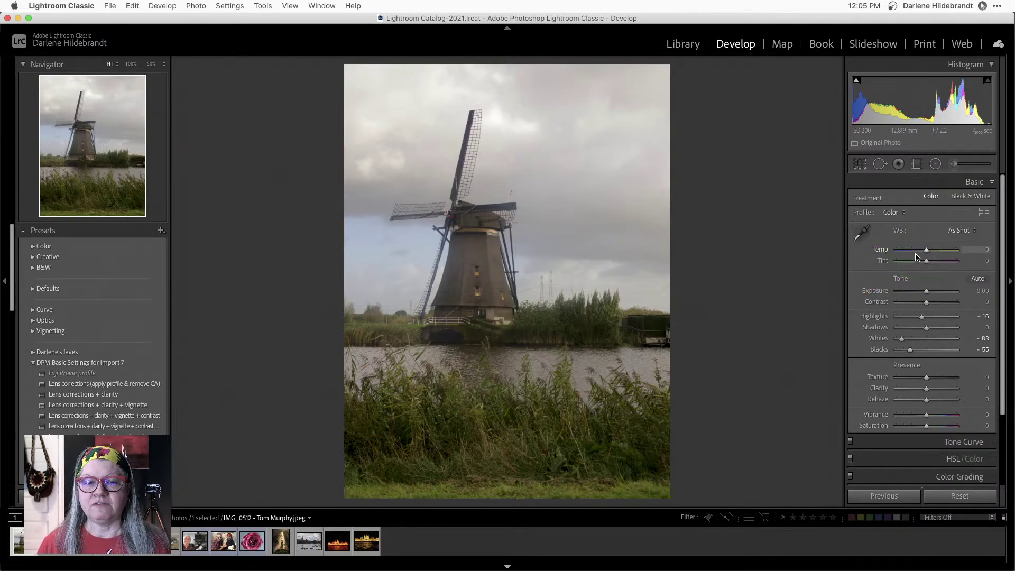
- Try Clarity at +100 and at -100 while inspecting the windmill's cap at 100%
{"action": "scroll", "coordinate": [920, 307], "scroll_direction": "down", "scroll_amount": 1}
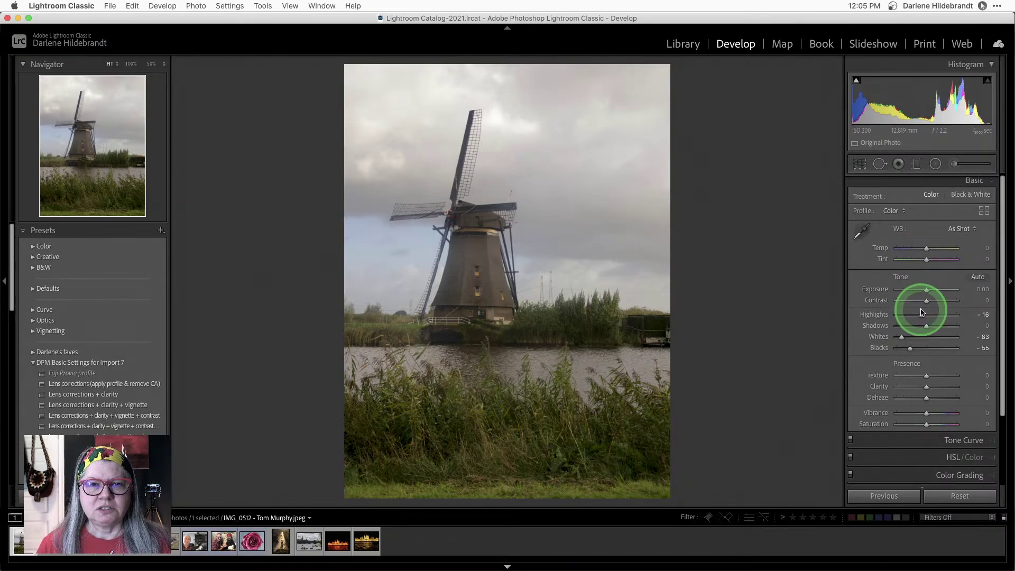
{"action": "left_click_drag", "start_coordinate": [926, 390], "coordinate": [564, 270]}
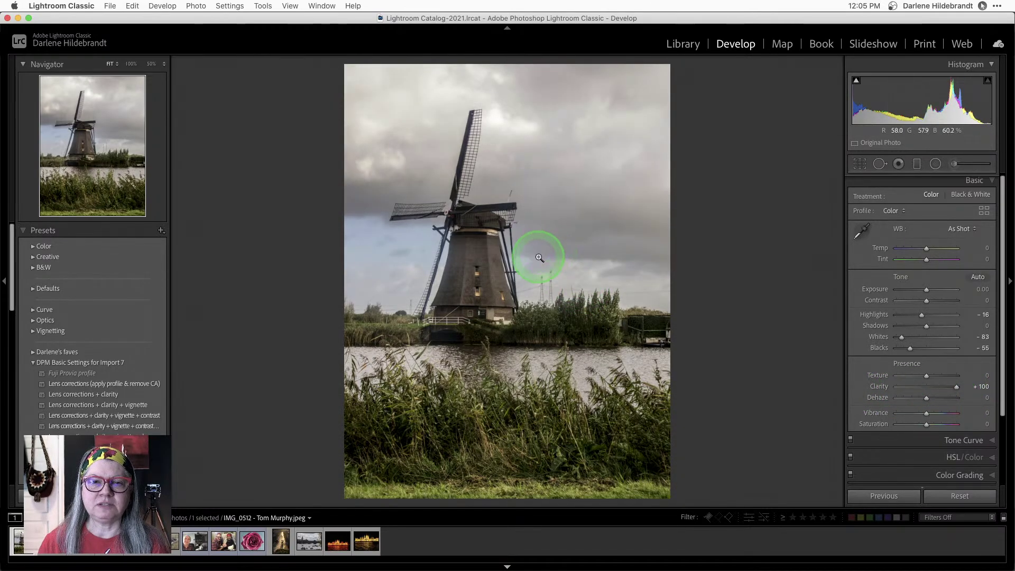
{"action": "left_click", "coordinate": [502, 220]}
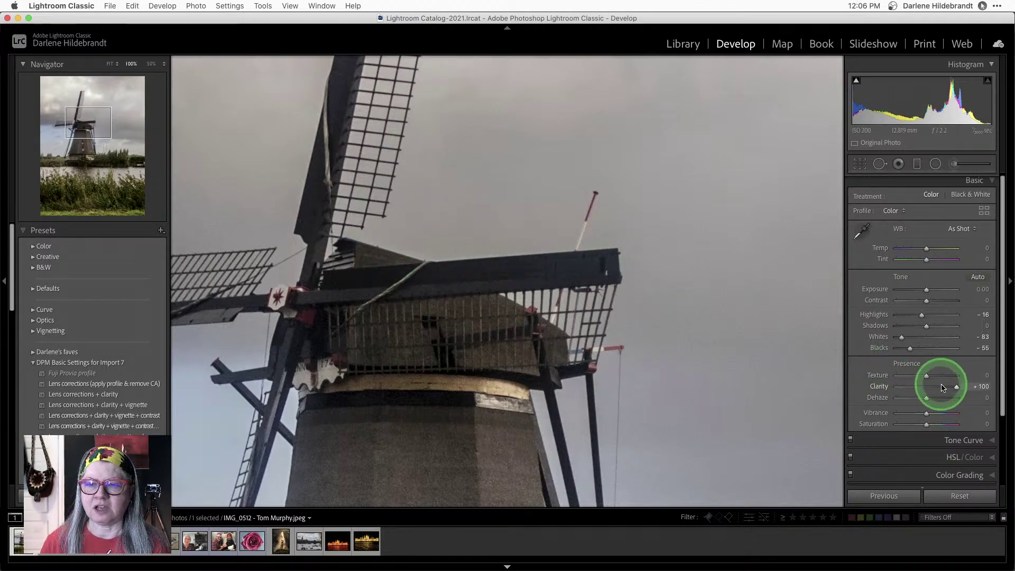
{"action": "left_click_drag", "start_coordinate": [959, 389], "coordinate": [829, 390]}
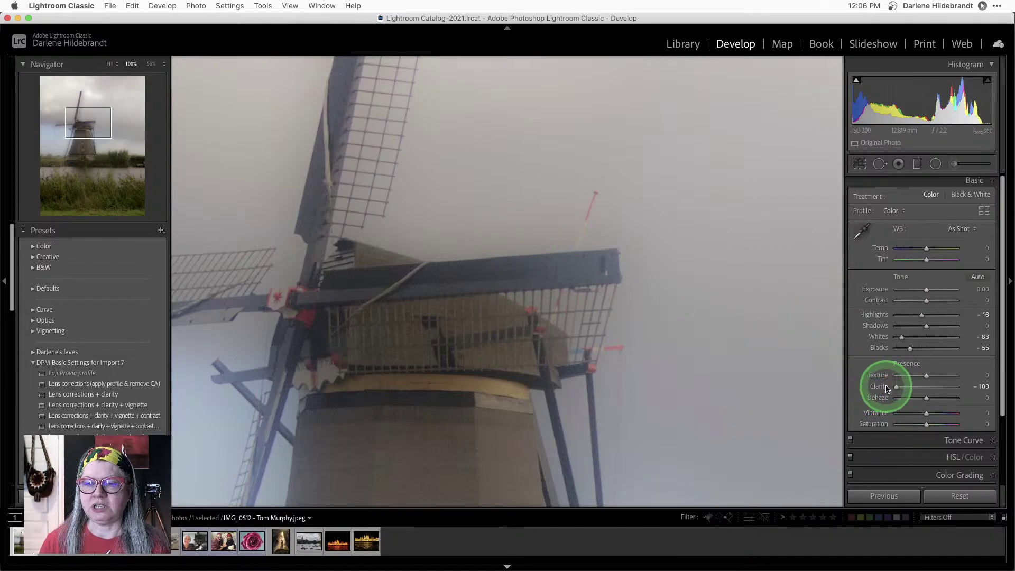
- Set Clarity to +17 and return to the view of the whole photo
{"action": "left_click_drag", "start_coordinate": [898, 389], "coordinate": [950, 389]}
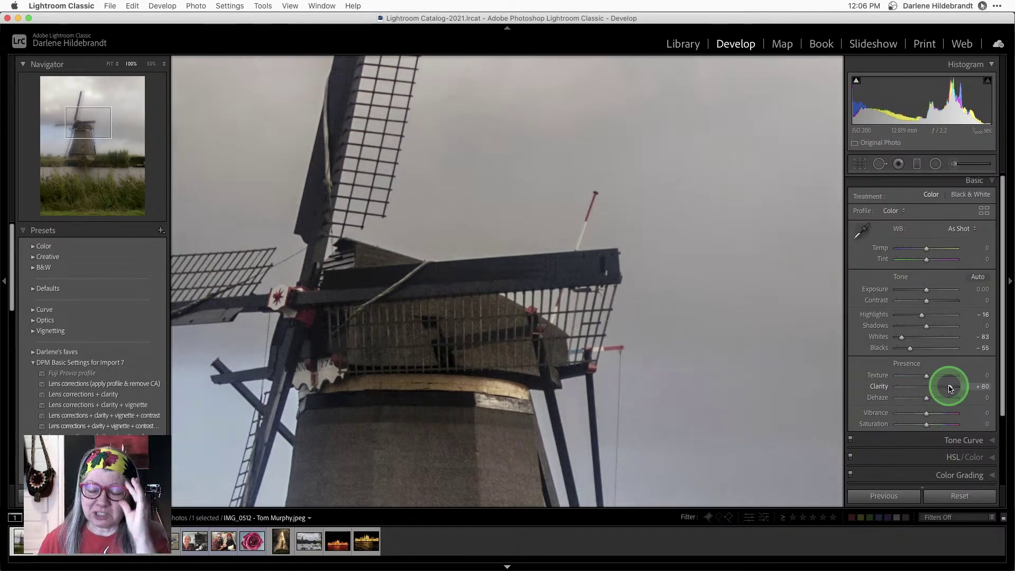
{"action": "mouse_move", "coordinate": [950, 388]}
{"action": "left_mouse_down"}
{"action": "mouse_move", "coordinate": [922, 387]}
{"action": "mouse_move", "coordinate": [932, 388]}
{"action": "left_mouse_up"}
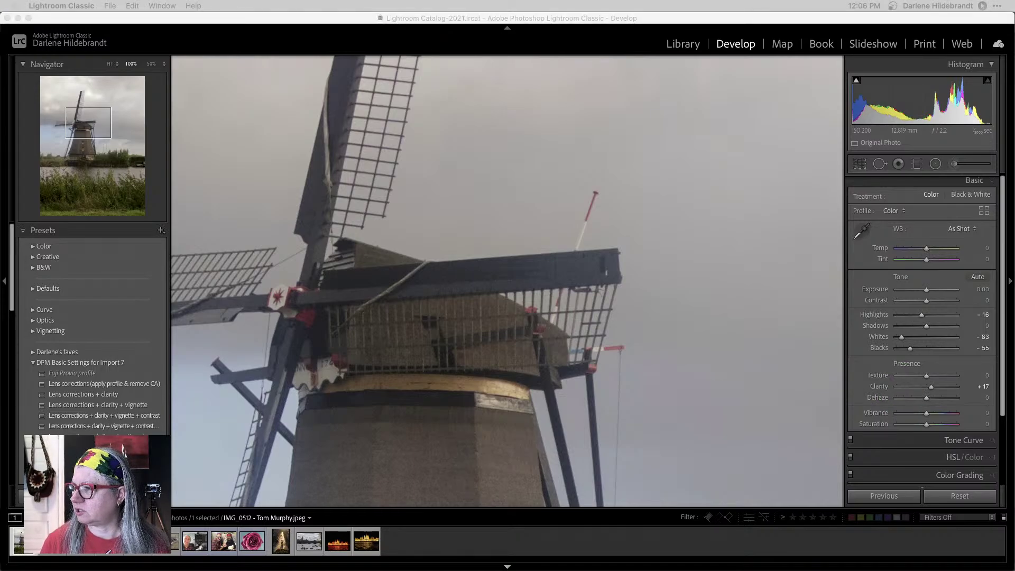
{"action": "left_click", "coordinate": [488, 292]}
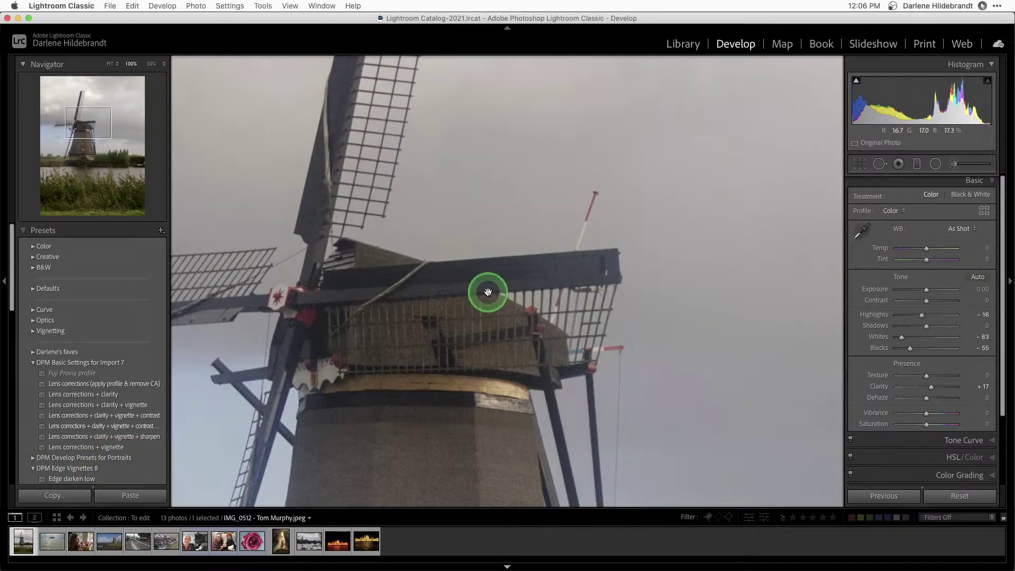
{"action": "left_click", "coordinate": [384, 271]}
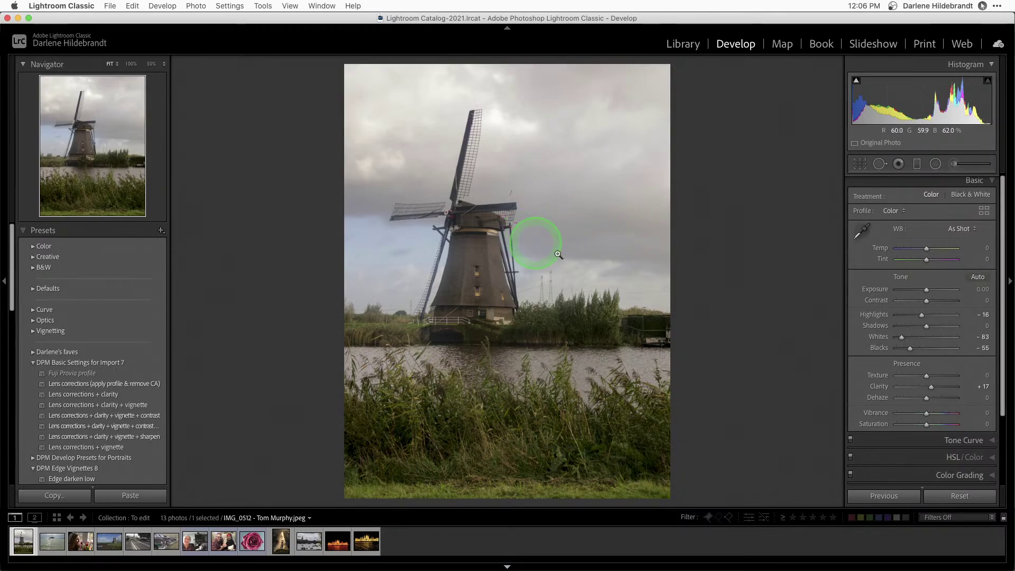
- Shape a custom tone curve with a highlight point at 188/176, a shadow point, and a midtone point at 132/121
{"action": "scroll", "coordinate": [892, 370], "scroll_direction": "down", "scroll_amount": 1}
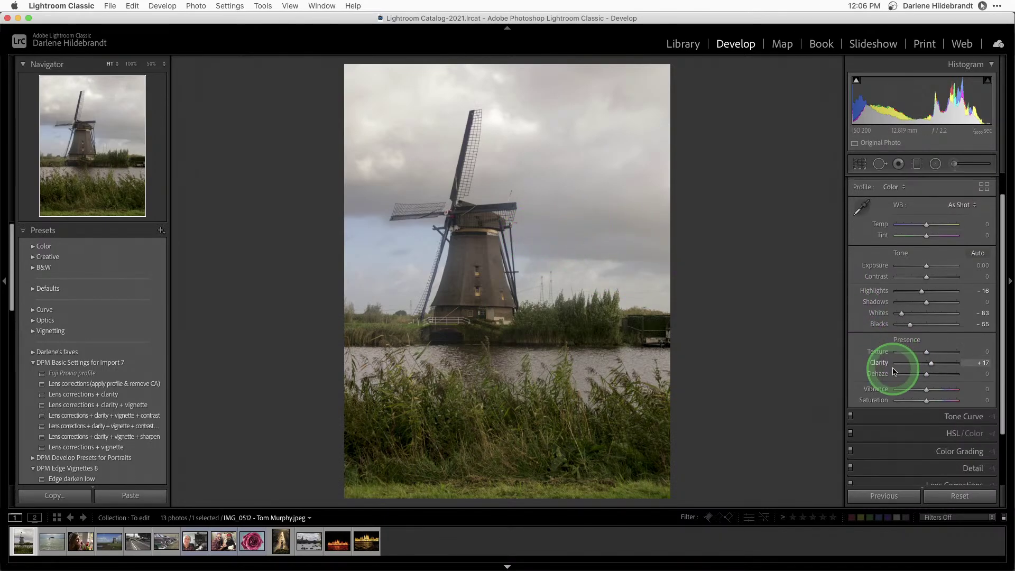
{"action": "scroll", "coordinate": [893, 370], "scroll_direction": "down", "scroll_amount": 2}
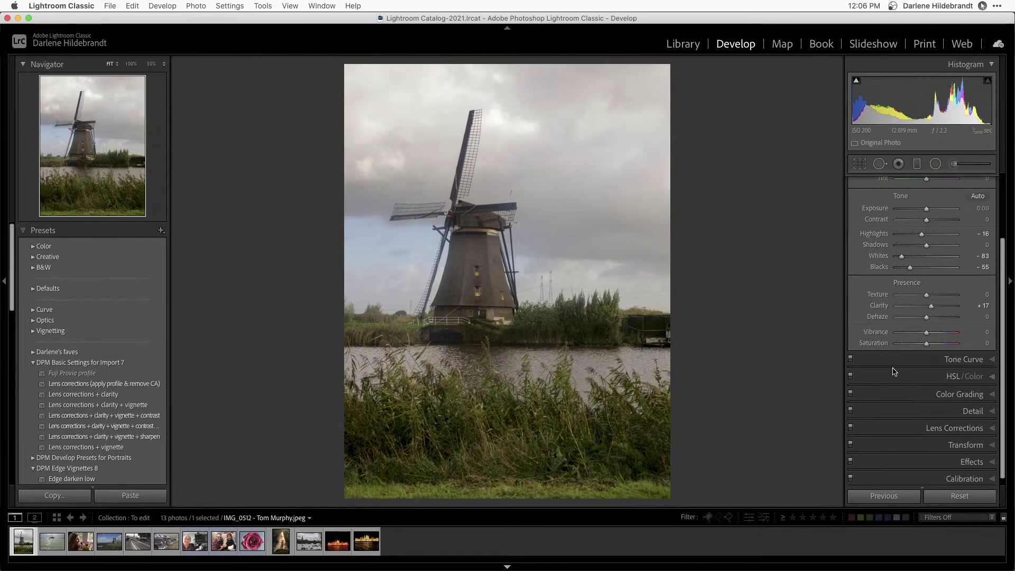
{"action": "left_click", "coordinate": [948, 359]}
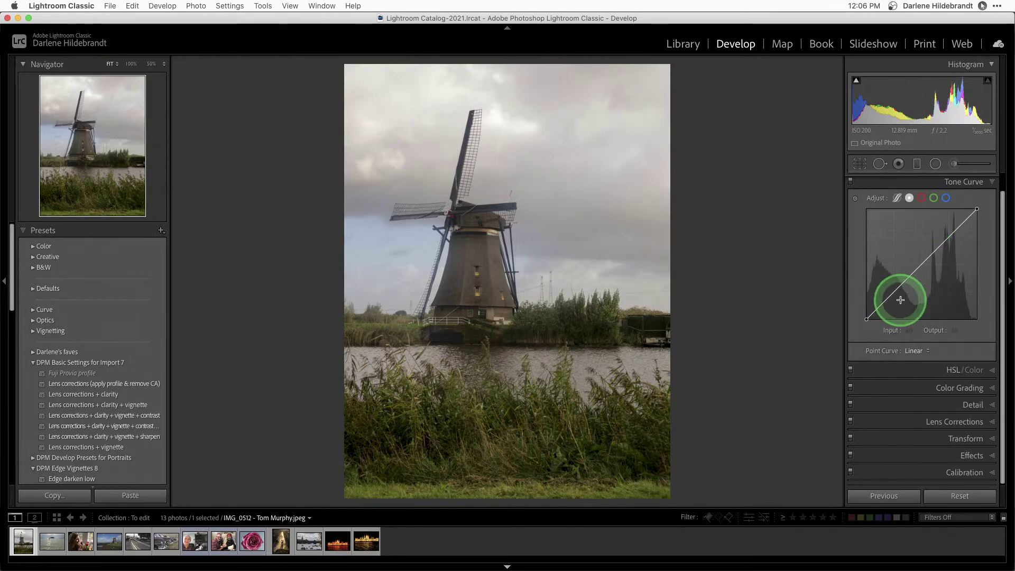
{"action": "left_click_drag", "start_coordinate": [949, 237], "coordinate": [943, 247]}
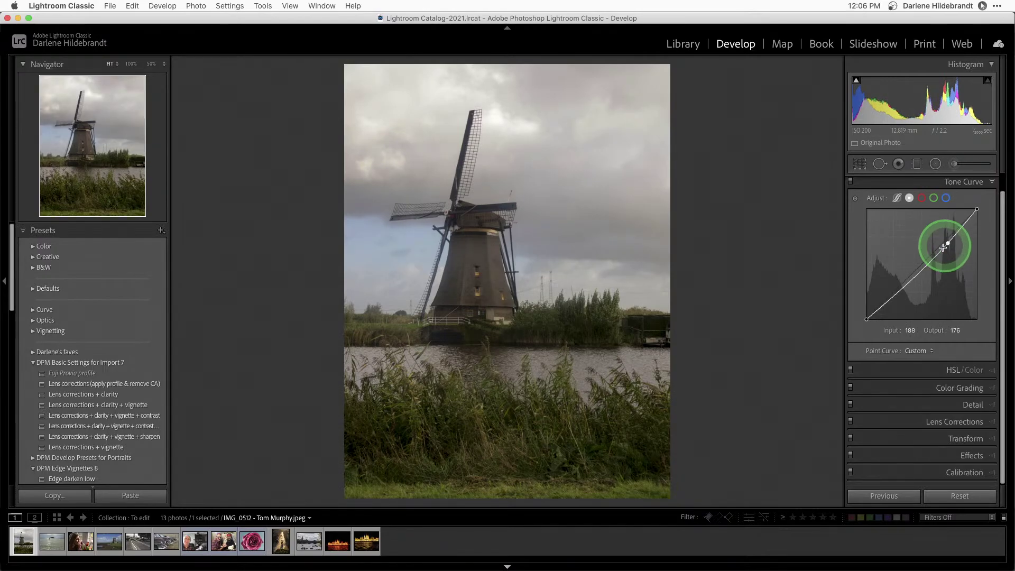
{"action": "left_click_drag", "start_coordinate": [901, 290], "coordinate": [923, 267]}
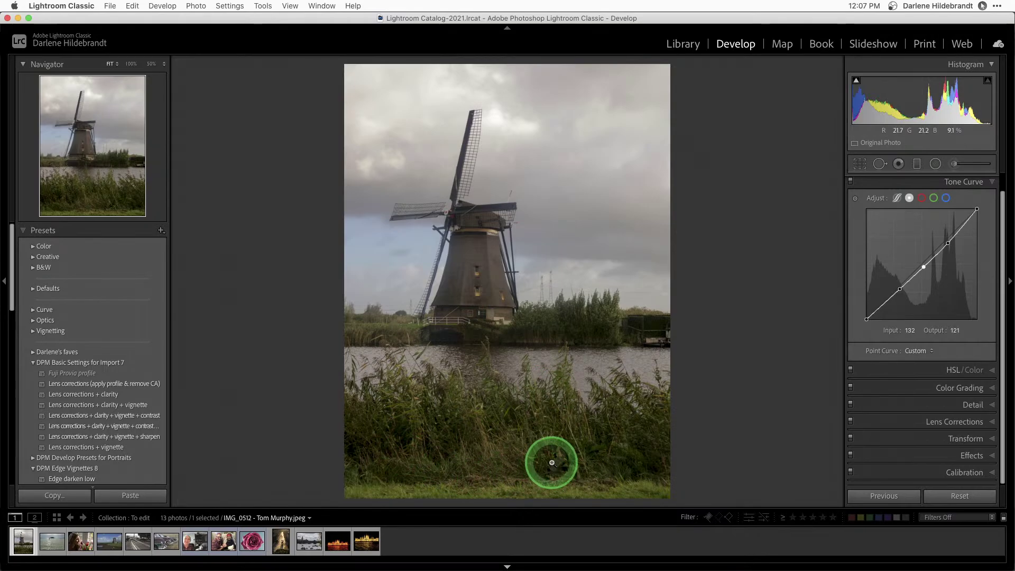
- Crop the grass strip and part of the reeds off the photo's lower edge, leaving the aspect ratio unconstrained
{"action": "key", "text": "r"}
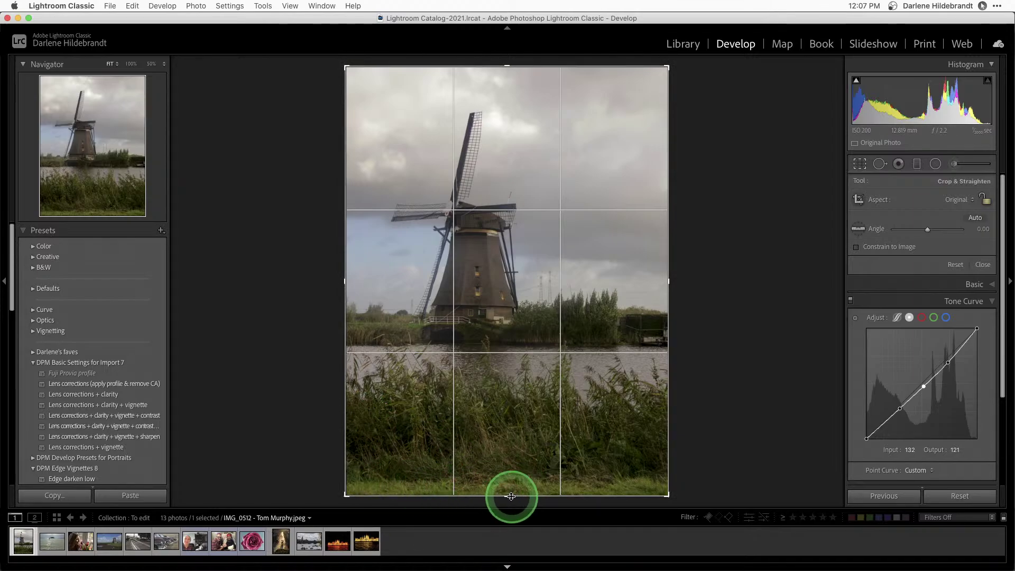
{"action": "left_click_drag", "start_coordinate": [513, 495], "coordinate": [511, 484]}
{"action": "key", "text": "Return"}
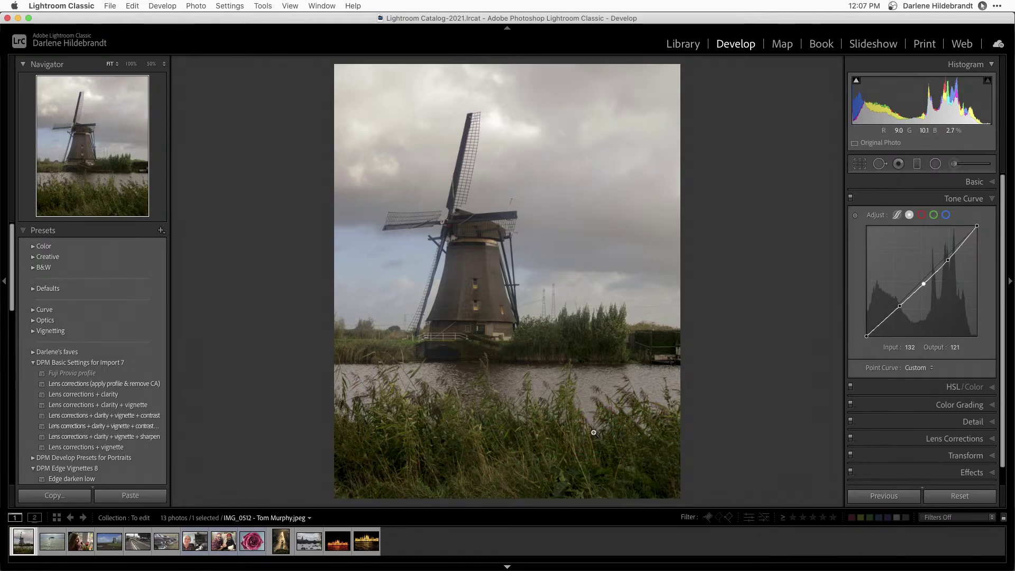
{"action": "key", "text": "r"}
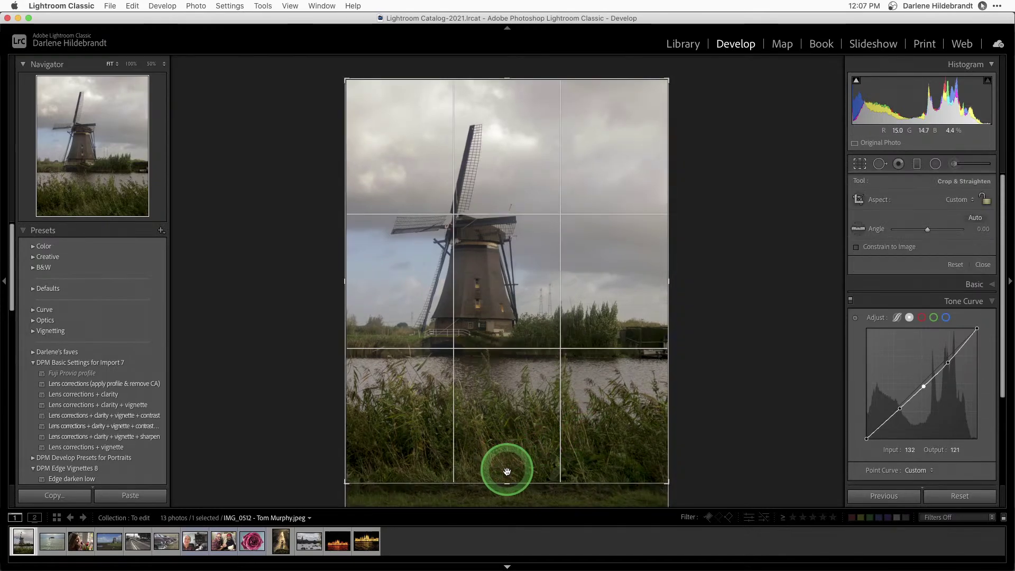
{"action": "mouse_move", "coordinate": [507, 470]}
{"action": "left_mouse_down"}
{"action": "mouse_move", "coordinate": [507, 480]}
{"action": "mouse_move", "coordinate": [506, 465]}
{"action": "left_mouse_up"}
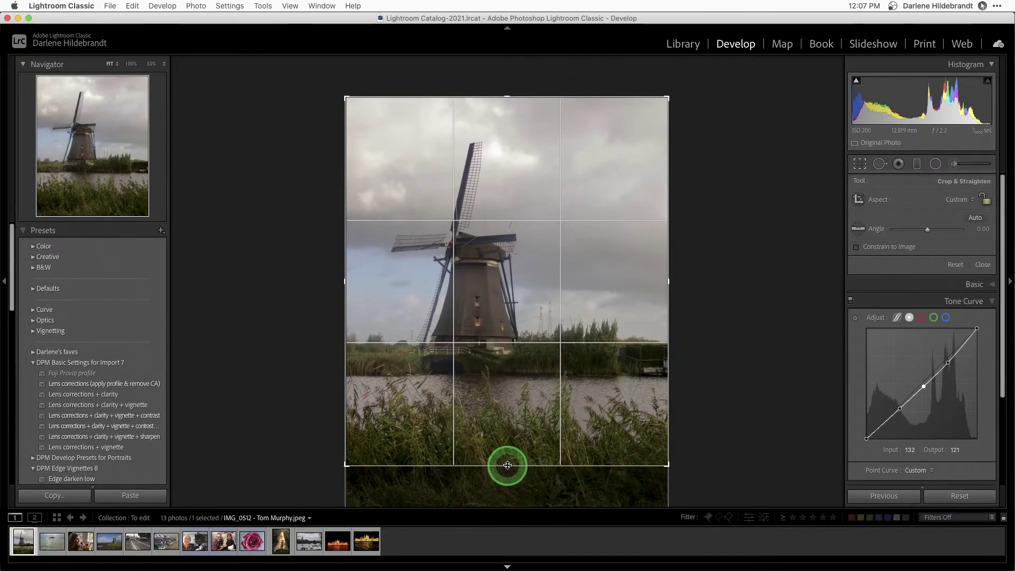
{"action": "key", "text": "Return"}
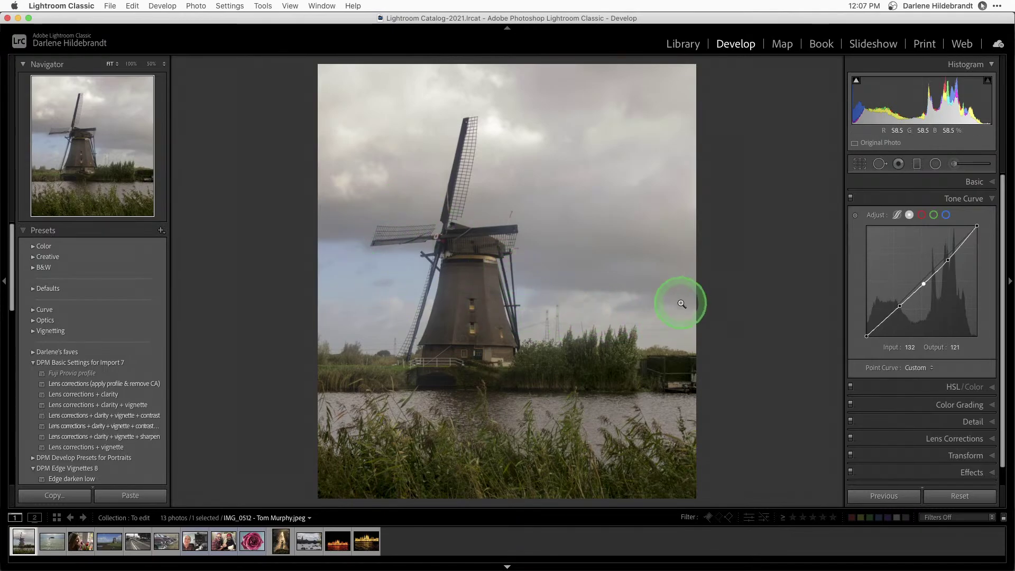
- Try flipping the photo horizontally, inspect the windmill's cap at 100%, and undo the flip
{"action": "left_click", "coordinate": [193, 5]}
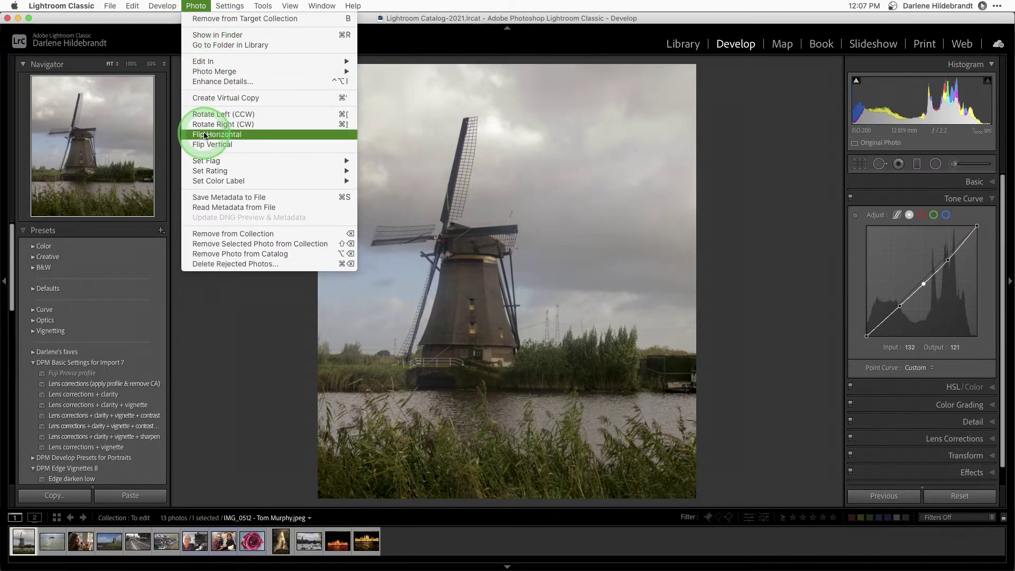
{"action": "left_click", "coordinate": [224, 134]}
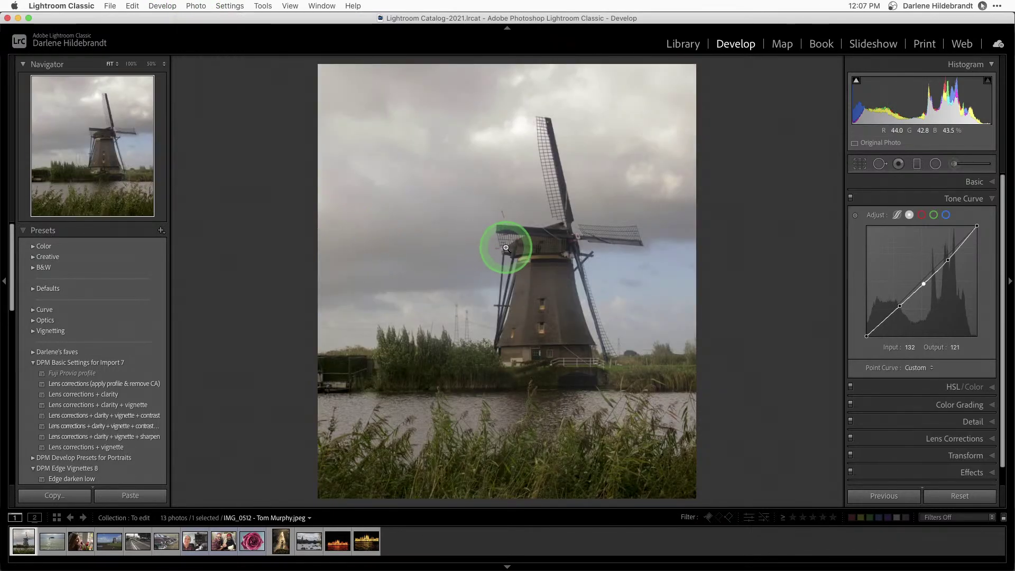
{"action": "left_click", "coordinate": [555, 245]}
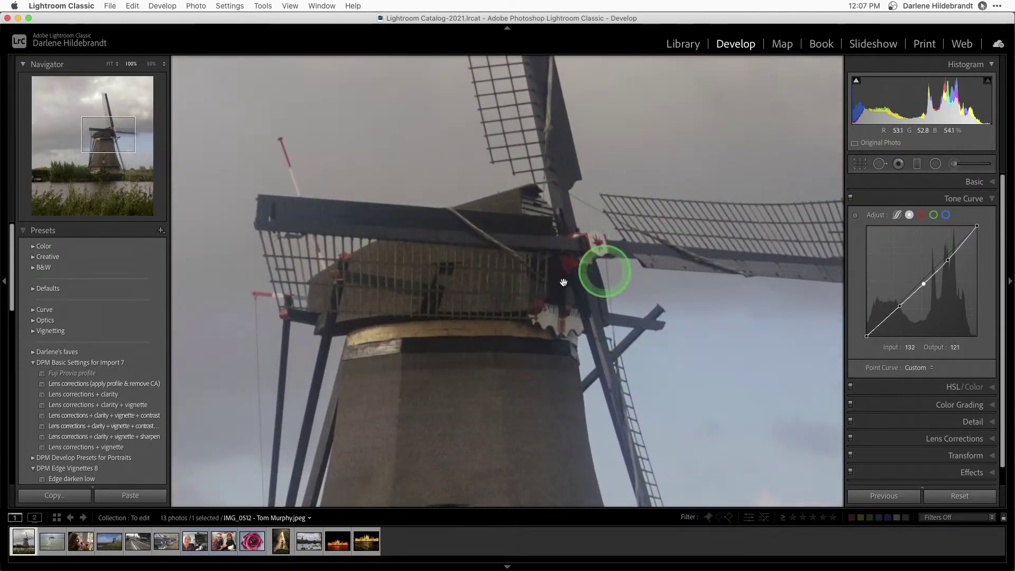
{"action": "left_click", "coordinate": [482, 332]}
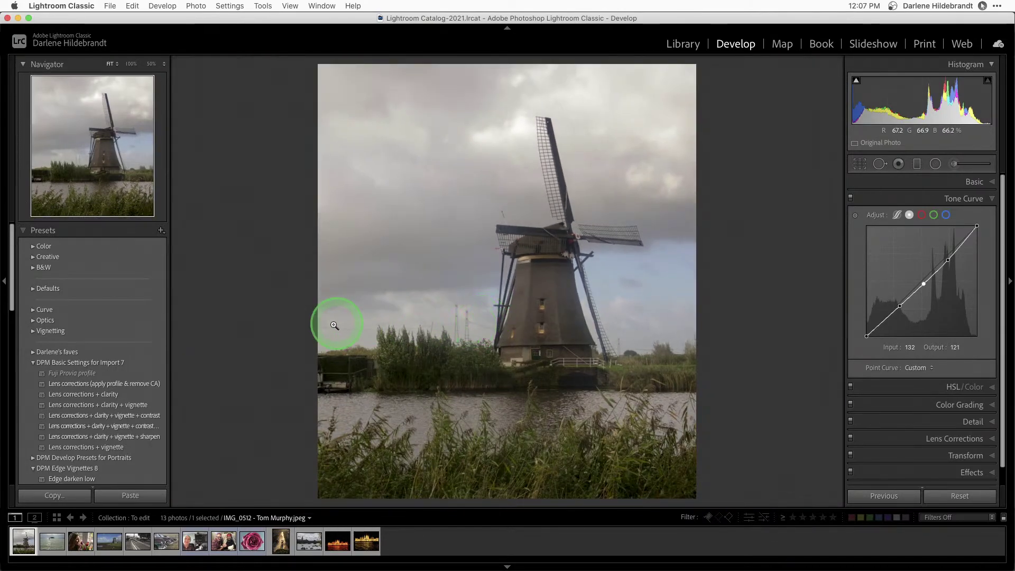
{"action": "left_click", "coordinate": [277, 315]}
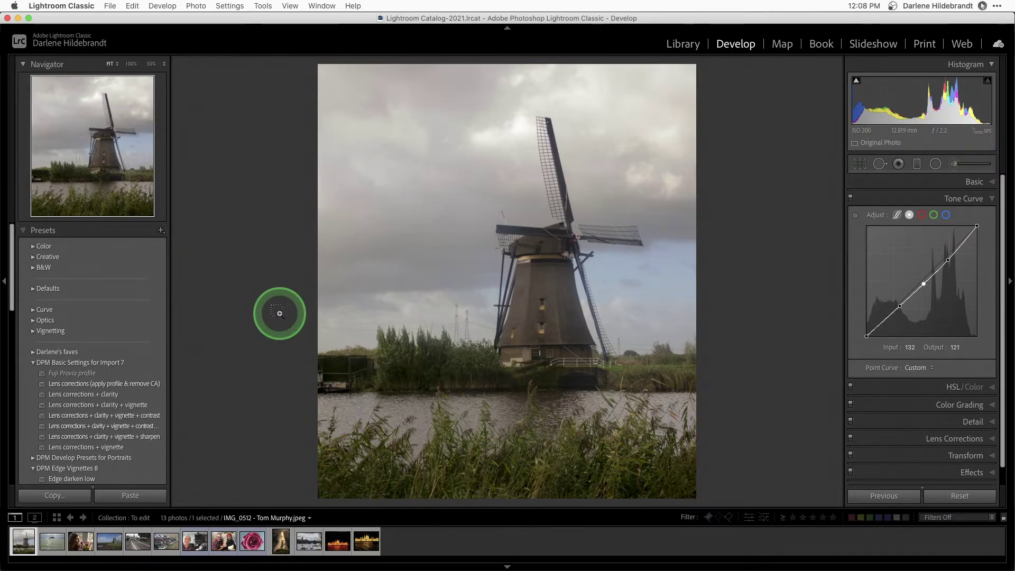
{"action": "key", "text": "super+z"}
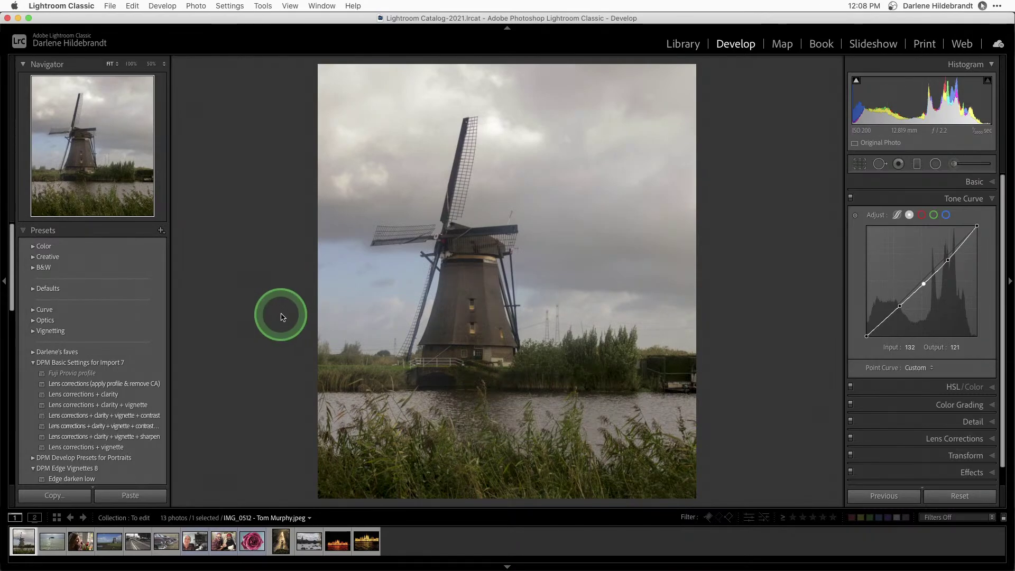
- Flip the photo horizontally and crop its left side to cut out the dark structure on the riverbank
{"action": "left_click", "coordinate": [195, 6]}
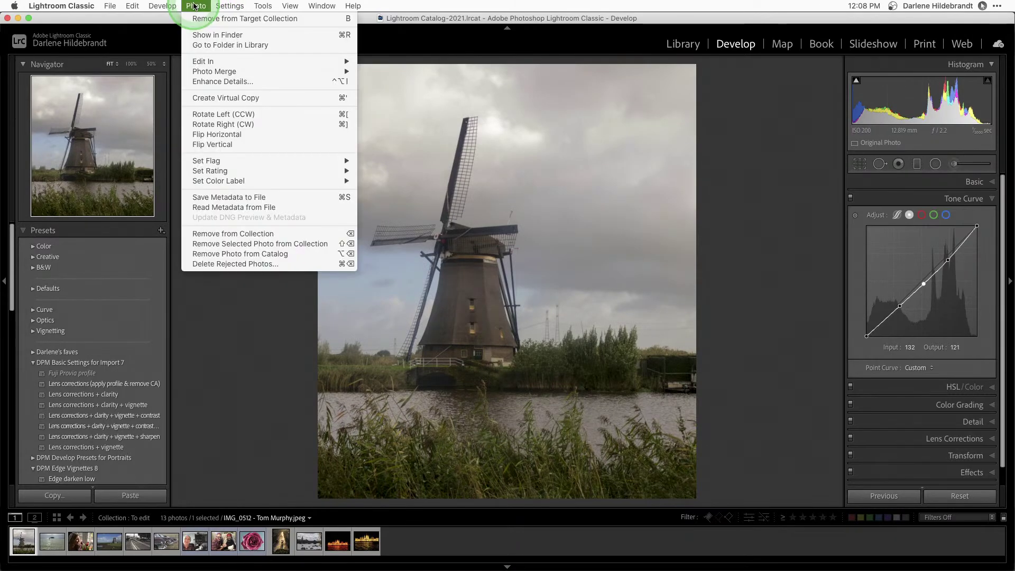
{"action": "left_click", "coordinate": [201, 134]}
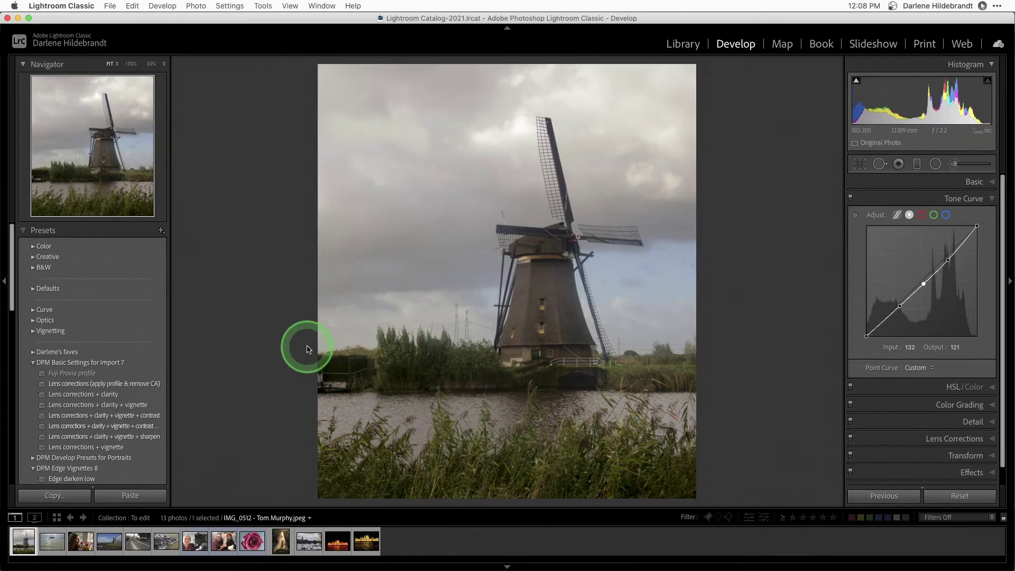
{"action": "key", "text": "r"}
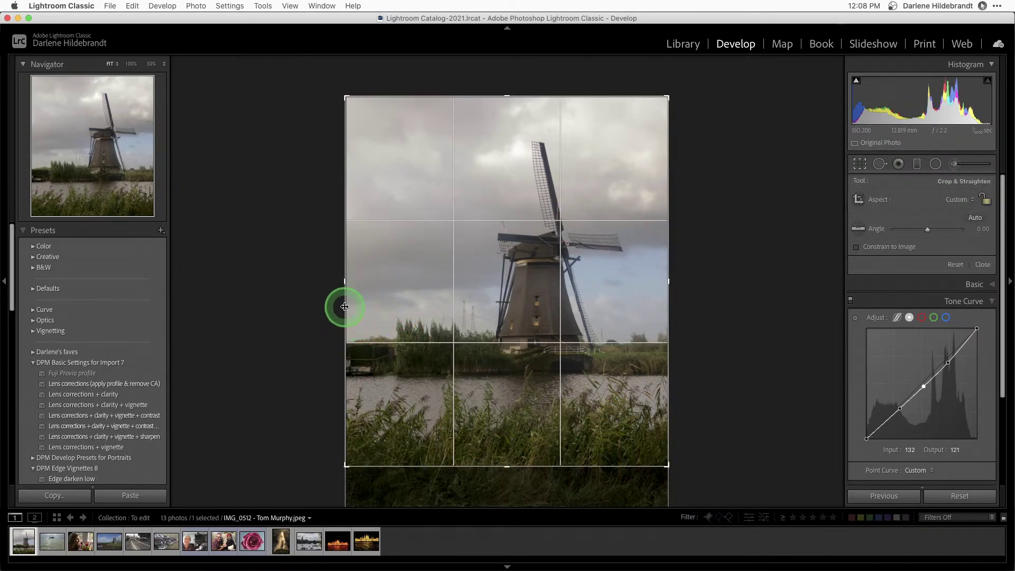
{"action": "left_click_drag", "start_coordinate": [341, 307], "coordinate": [331, 304]}
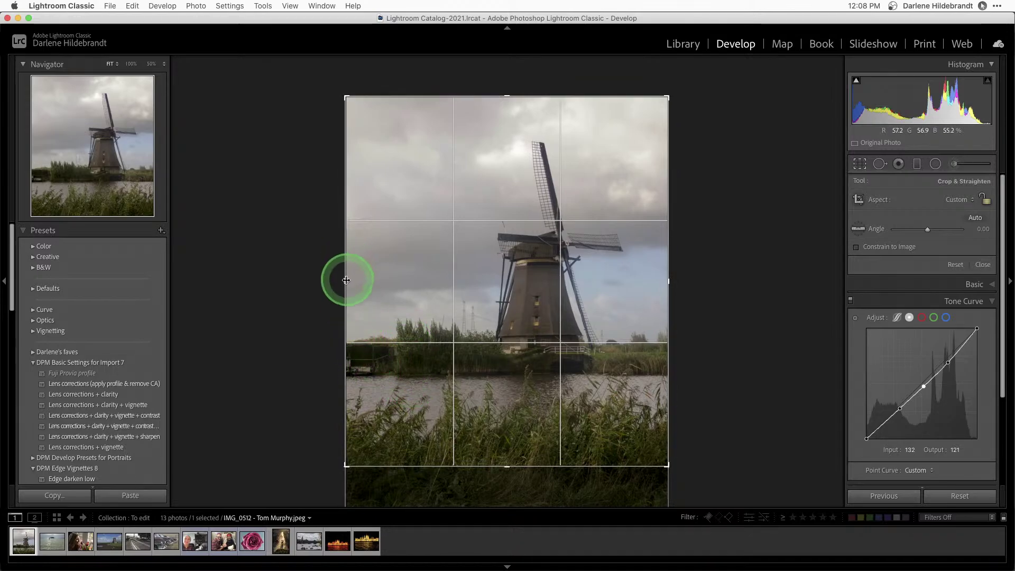
{"action": "left_click_drag", "start_coordinate": [343, 285], "coordinate": [367, 285]}
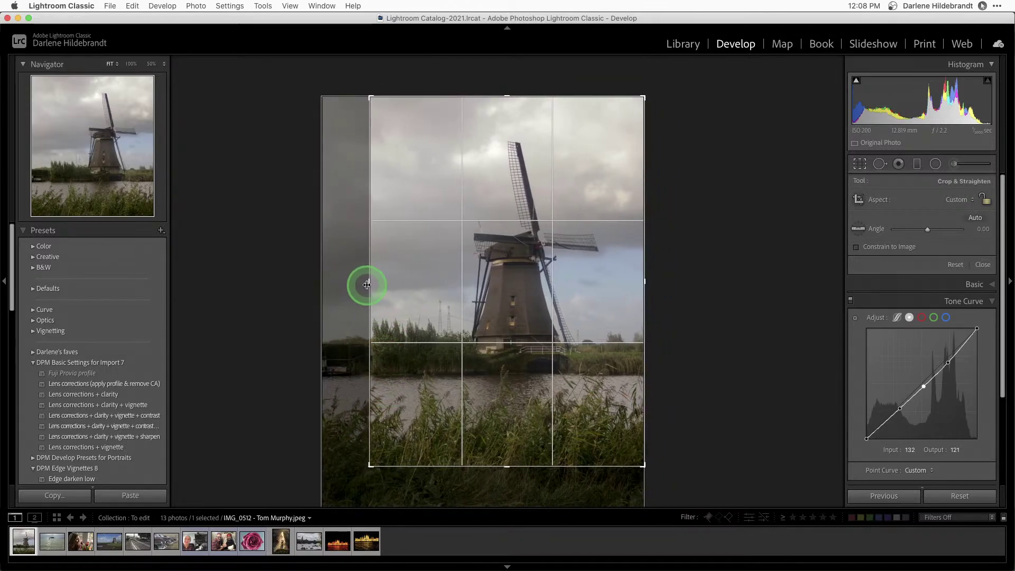
{"action": "key", "text": "Return"}
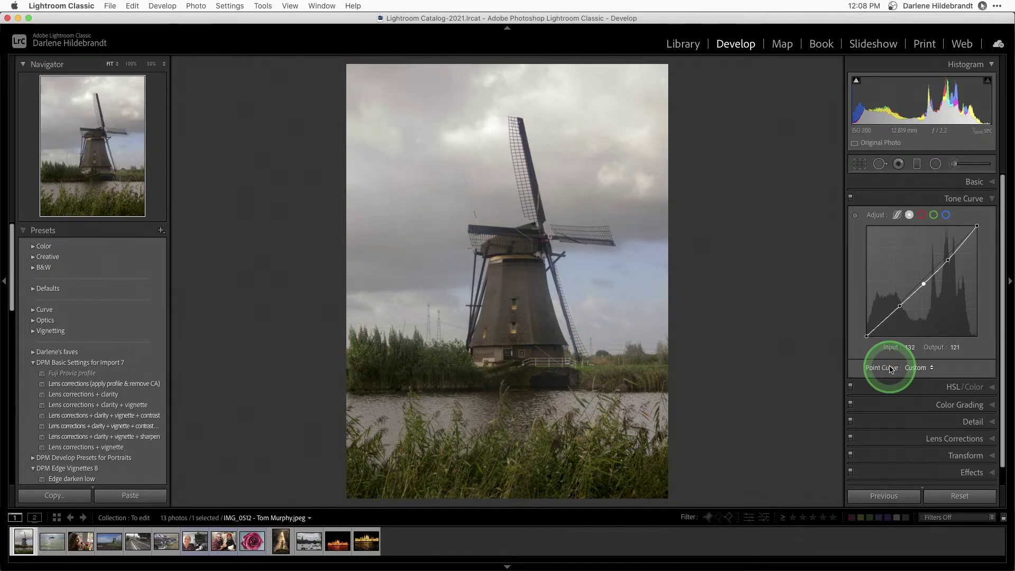
- Inspect the windmill's sails at 100% and show the info overlay with the photo's exposure settings
{"action": "left_click", "coordinate": [545, 229]}
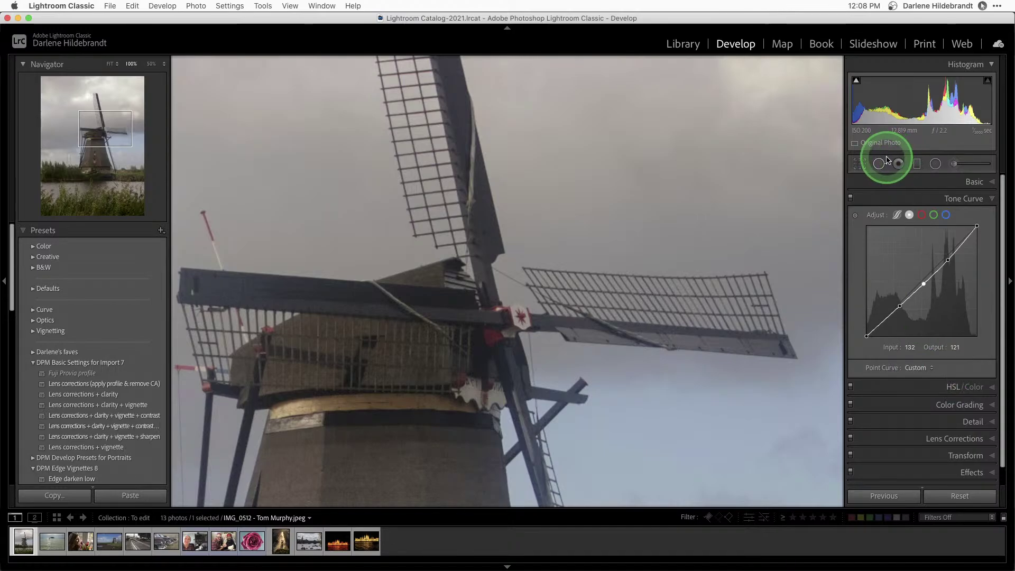
{"action": "key", "text": "i"}
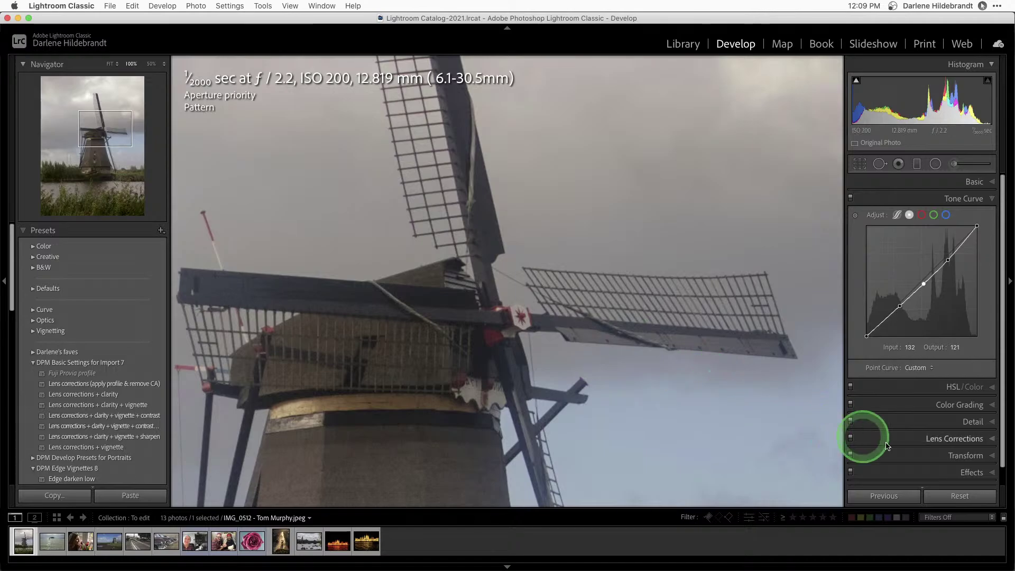
{"action": "scroll", "coordinate": [956, 464], "scroll_direction": "down", "scroll_amount": 1}
{"action": "scroll", "coordinate": [955, 464], "scroll_direction": "down", "scroll_amount": 1}
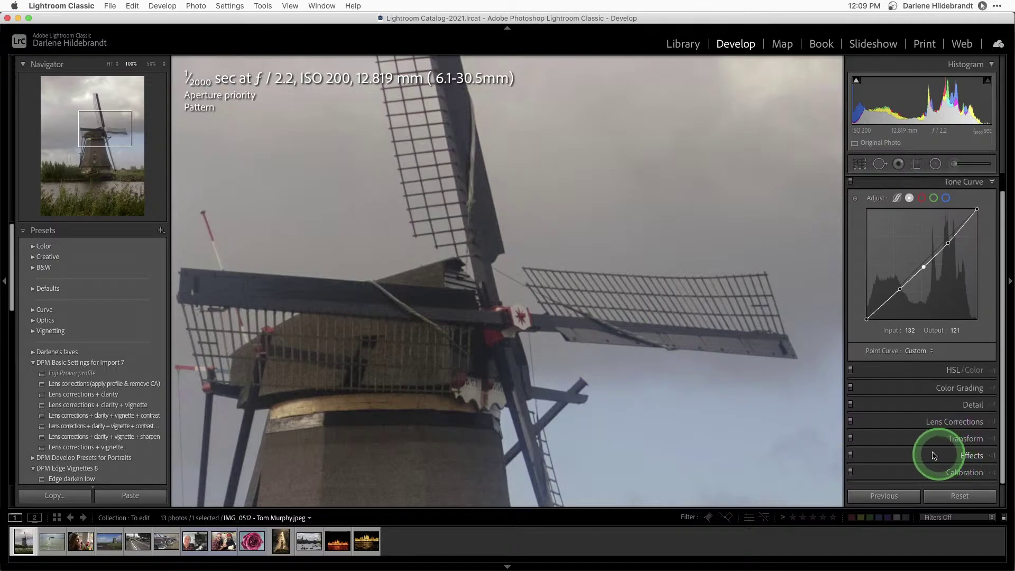
- Try removing chromatic aberration in the lens corrections, inspect the windmill's cap and sails at 100%, and turn the correction off
{"action": "left_click", "coordinate": [954, 423]}
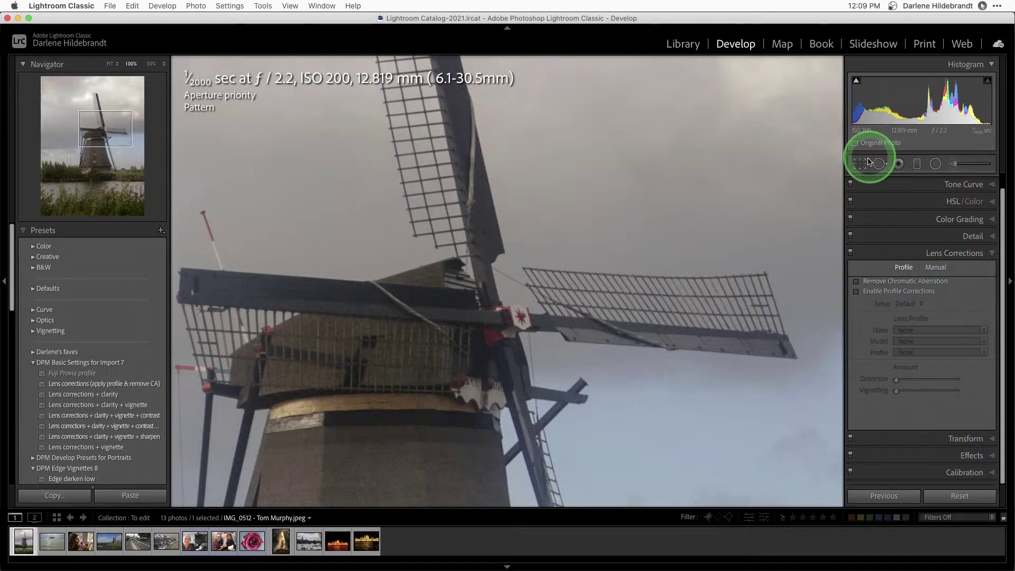
{"action": "left_click", "coordinate": [857, 281]}
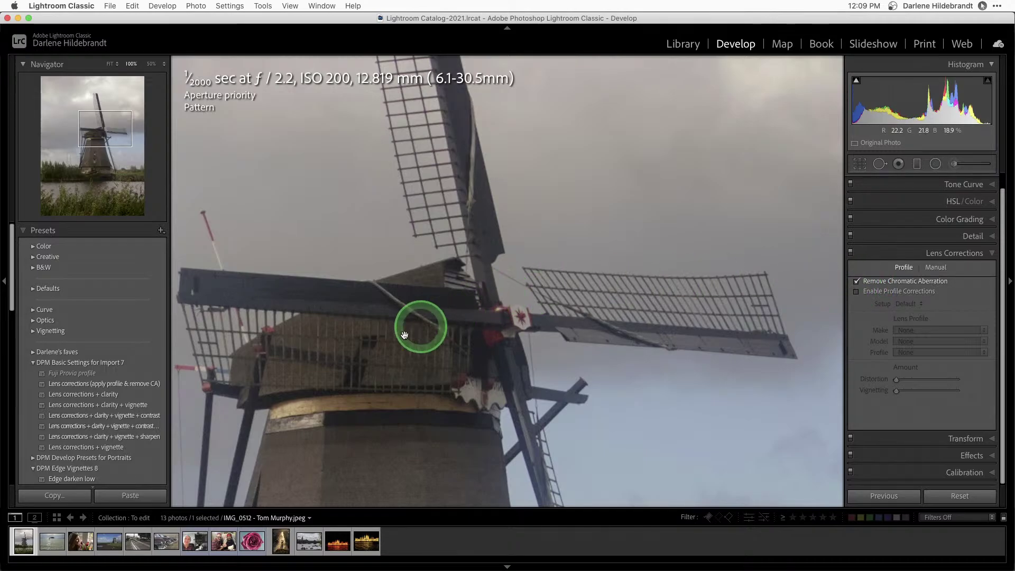
{"action": "left_click_drag", "start_coordinate": [340, 345], "coordinate": [469, 328]}
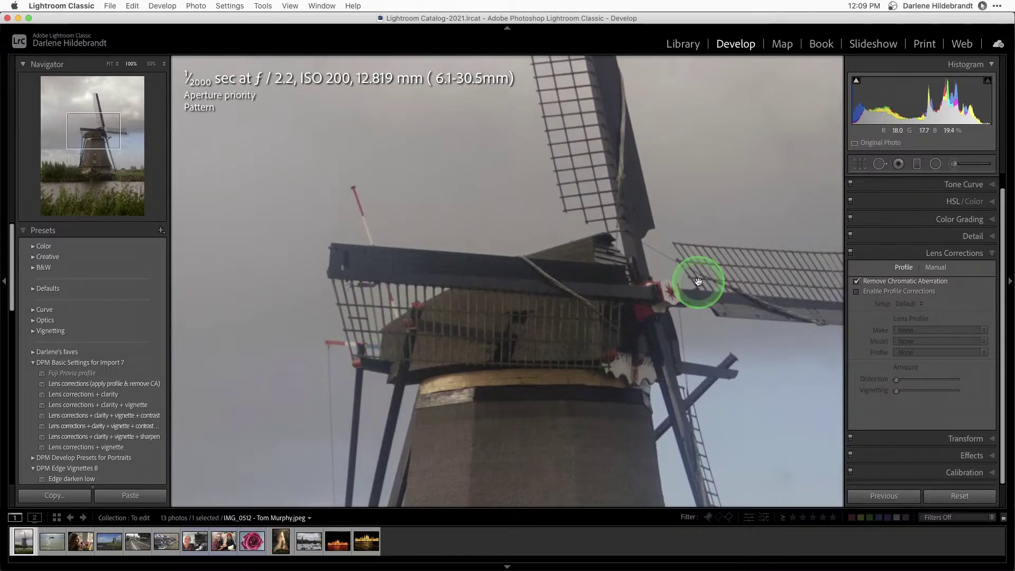
{"action": "left_click", "coordinate": [856, 281]}
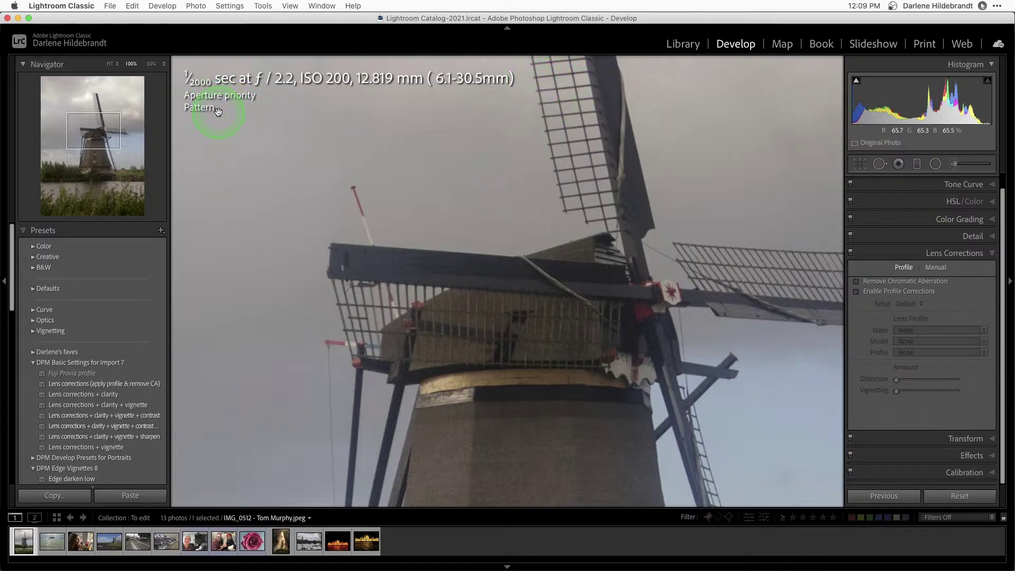
- Inspect the sail edges at 200%, enable Remove Chromatic Aberration, and return to the full photo view
{"action": "left_click", "coordinate": [153, 64]}
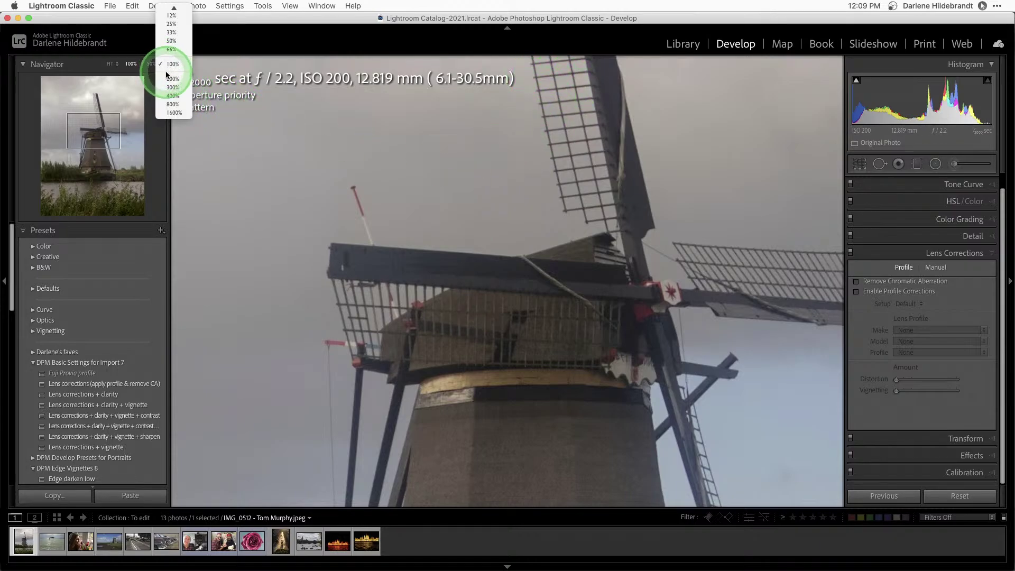
{"action": "left_click", "coordinate": [168, 79]}
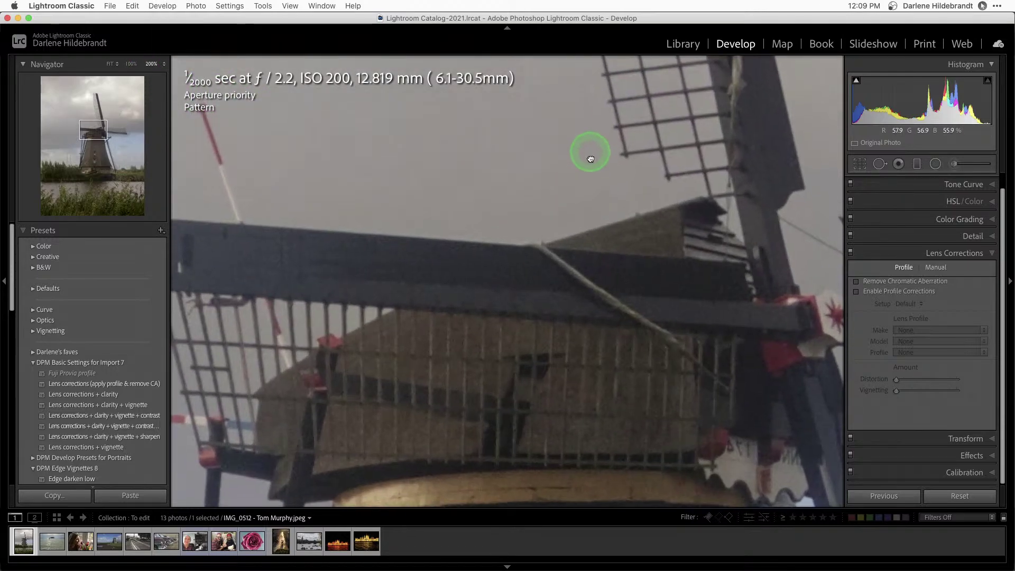
{"action": "left_click_drag", "start_coordinate": [589, 154], "coordinate": [586, 218]}
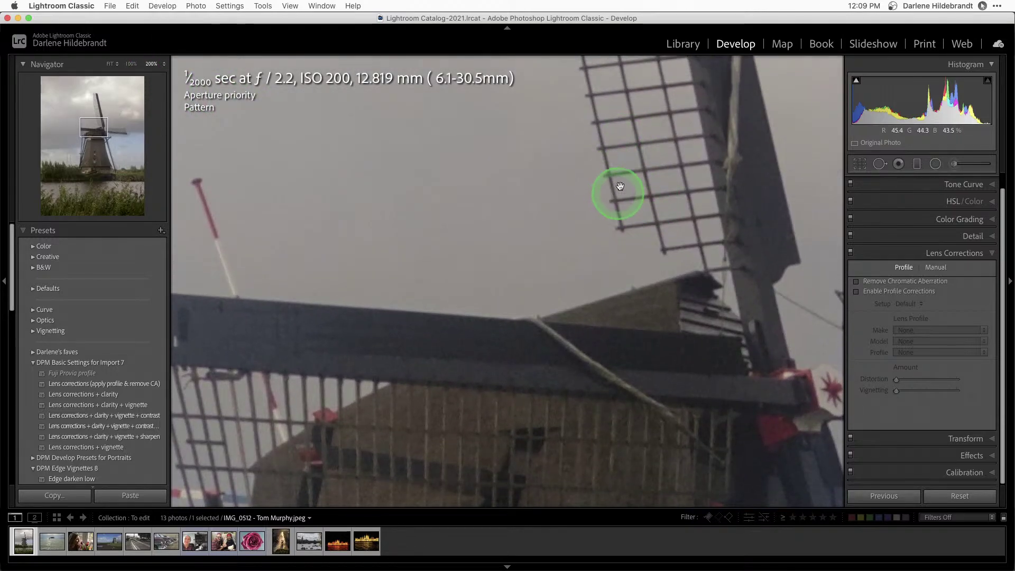
{"action": "left_click", "coordinate": [857, 282]}
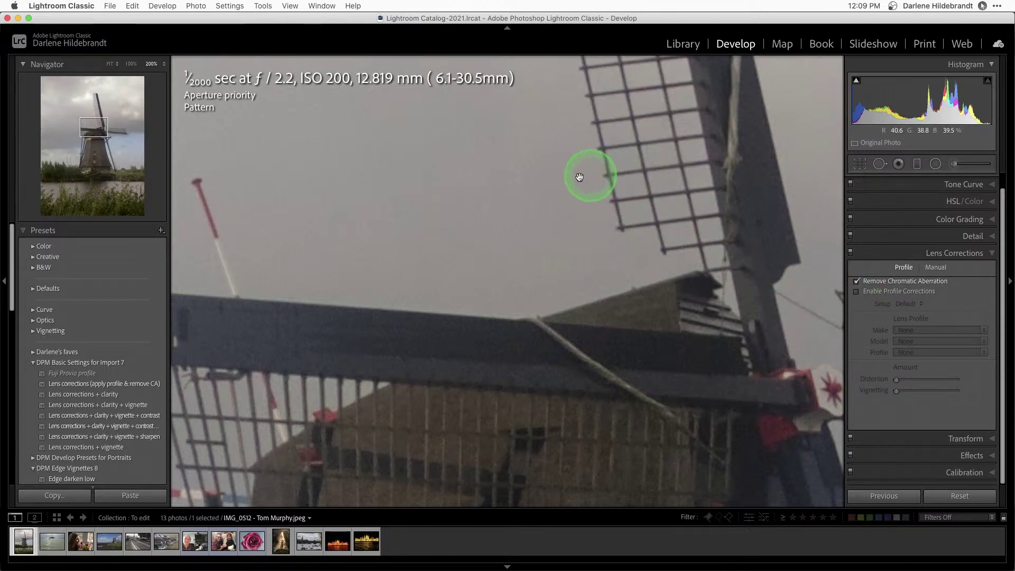
{"action": "left_click", "coordinate": [560, 269]}
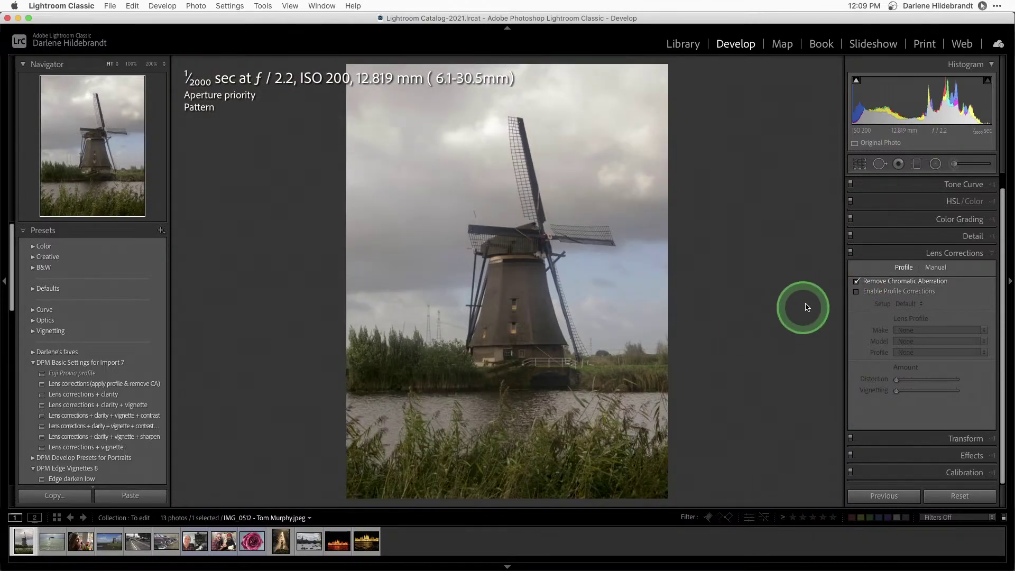
- Try enabling lens profile corrections for the photo, check the lens make setting, and disable the profile corrections
{"action": "left_click", "coordinate": [857, 292]}
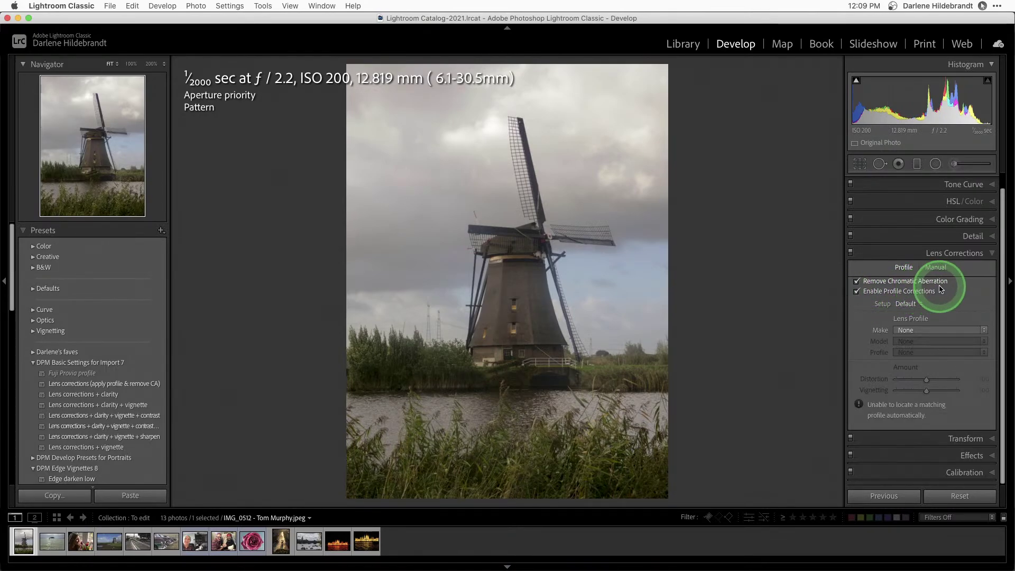
{"action": "left_click", "coordinate": [738, 286]}
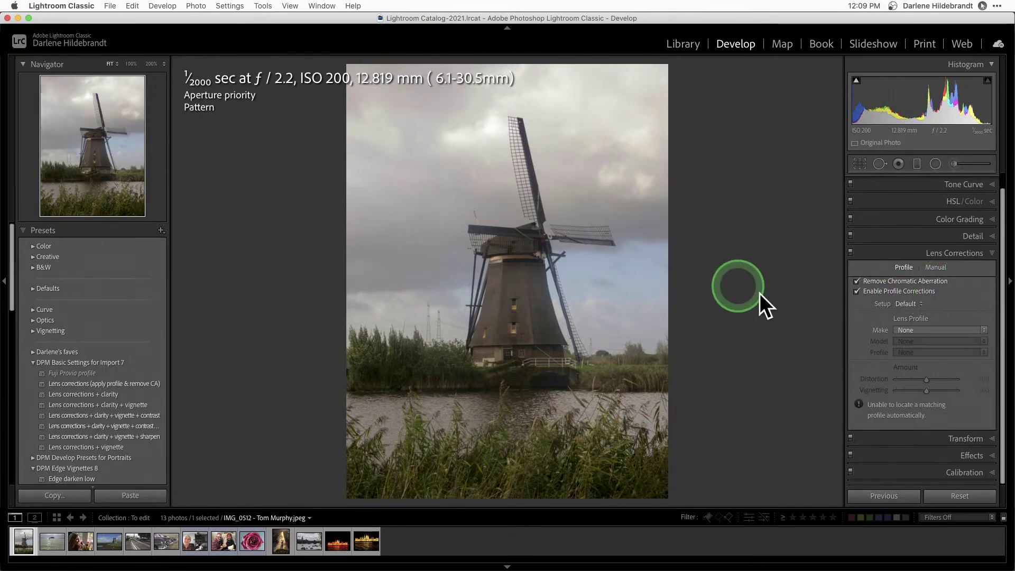
{"action": "left_click", "coordinate": [914, 330]}
{"action": "left_click_drag", "start_coordinate": [914, 332], "coordinate": [856, 294]}
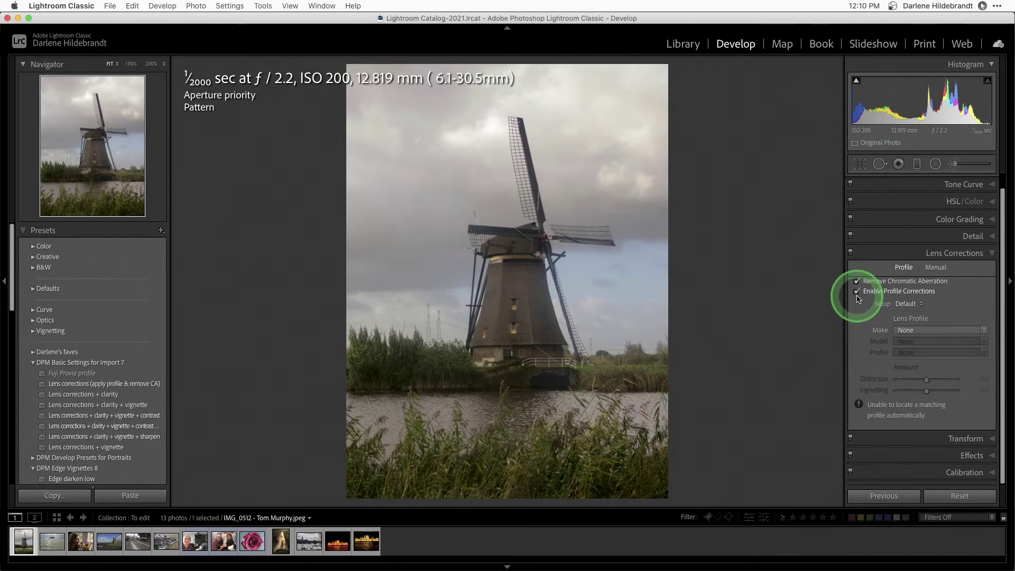
{"action": "left_click_drag", "start_coordinate": [858, 298], "coordinate": [858, 294]}
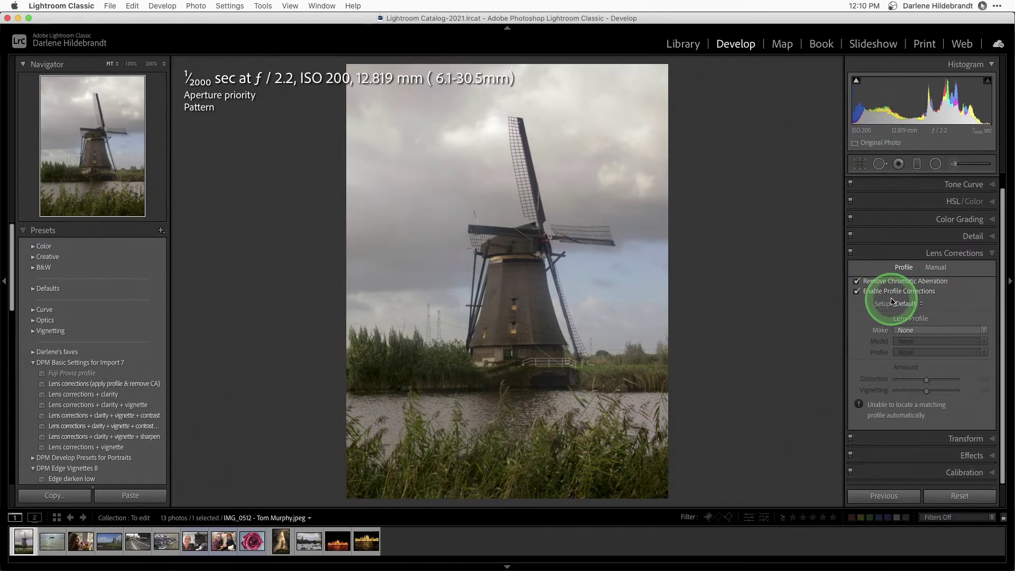
{"action": "left_click", "coordinate": [856, 291]}
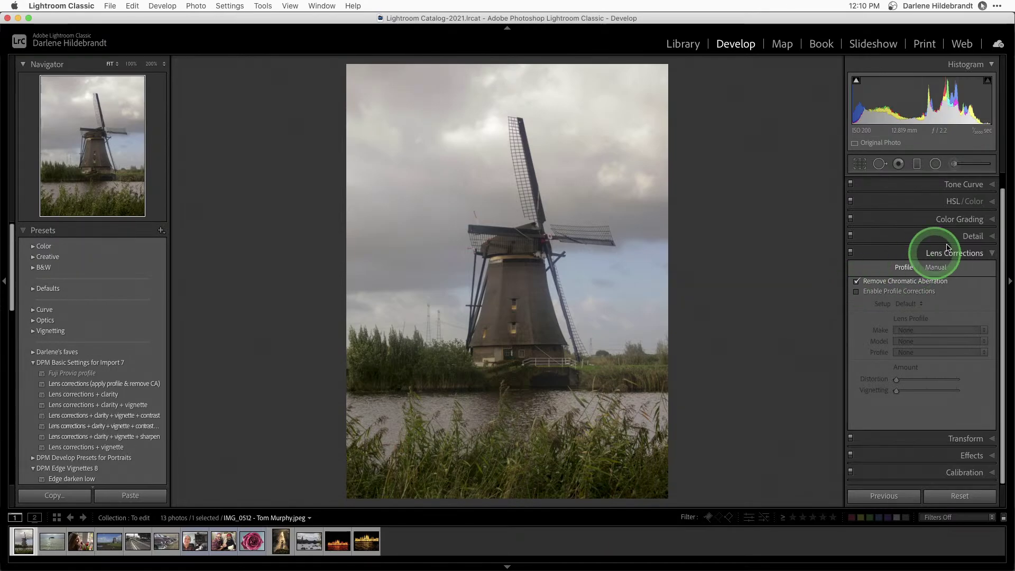
- Reopen the Basic adjustments and start an external edit of the windmill photo in Luminar AI
{"action": "scroll", "coordinate": [970, 196], "scroll_direction": "up", "scroll_amount": 2}
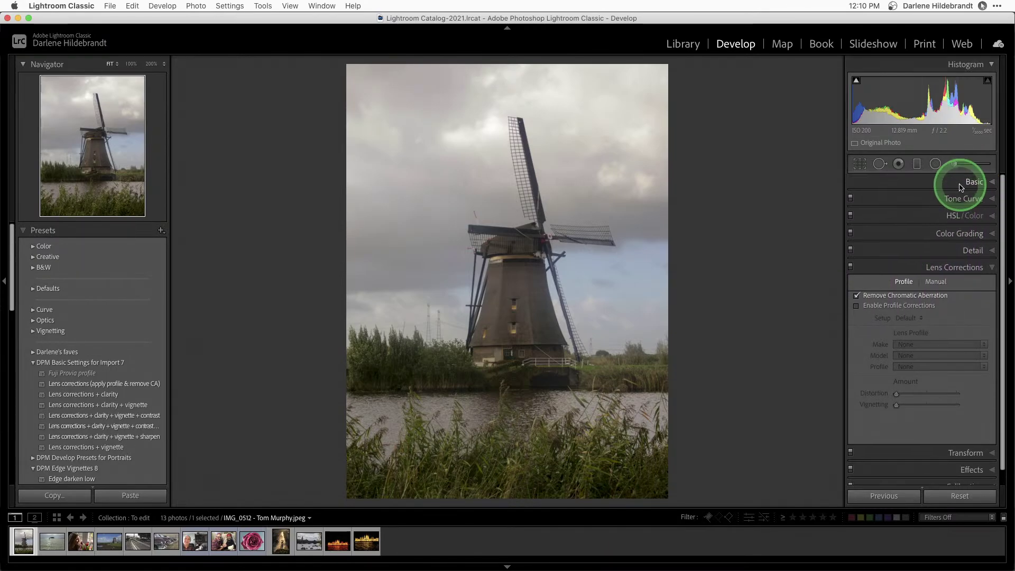
{"action": "left_click", "coordinate": [971, 183]}
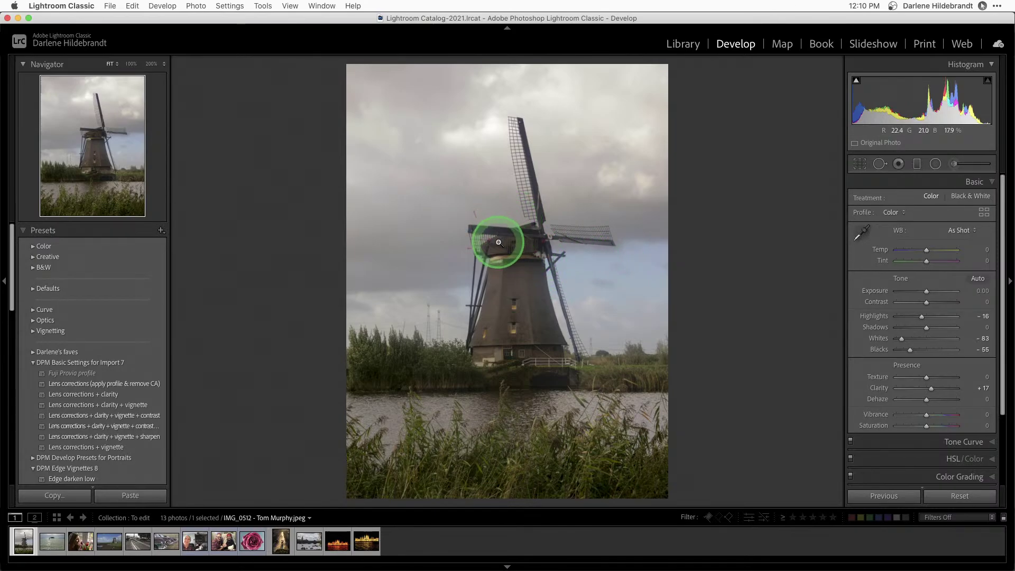
{"action": "right_click", "coordinate": [541, 239]}
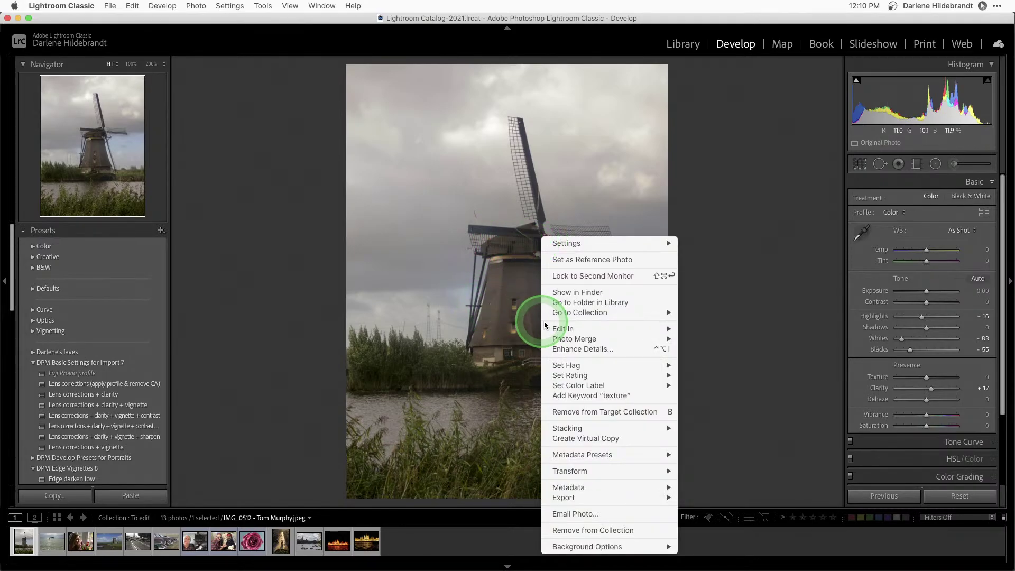
{"action": "mouse_move", "coordinate": [556, 329]}
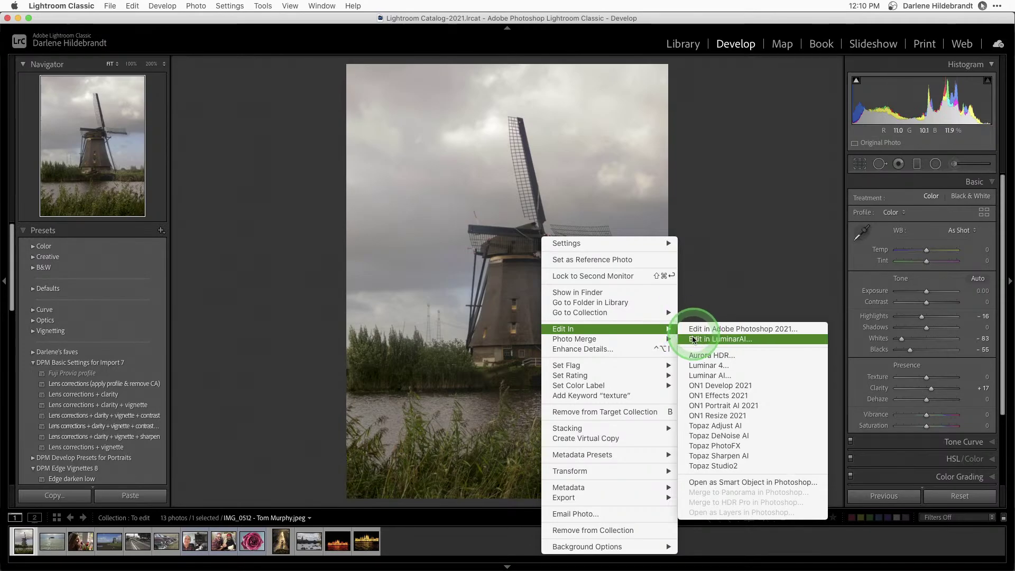
{"action": "left_click", "coordinate": [707, 376]}
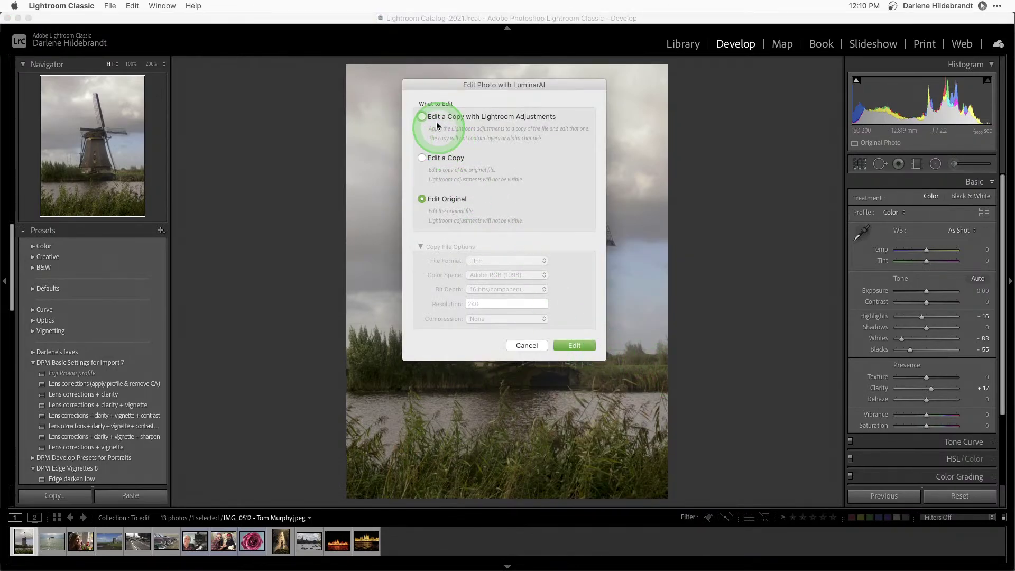
- Edit a JPEG copy with Lightroom adjustments in Luminar AI and reposition its window to fill the screen
{"action": "left_click", "coordinate": [422, 117]}
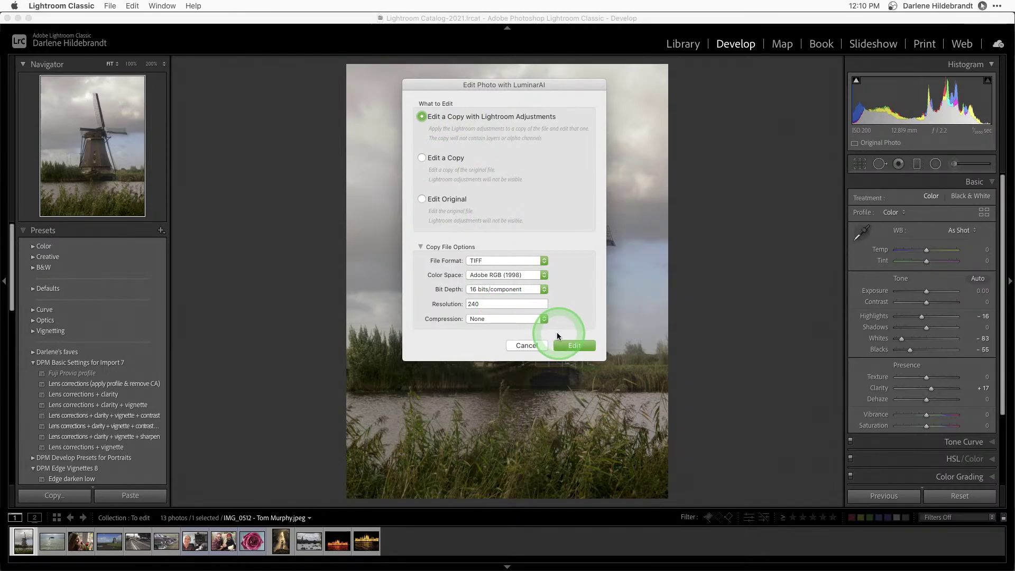
{"action": "left_click", "coordinate": [480, 261]}
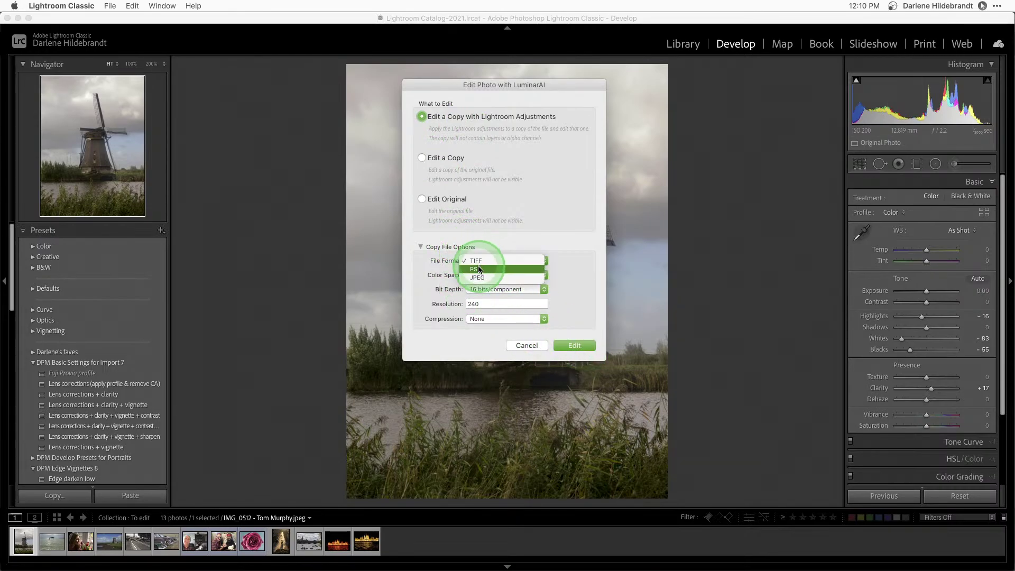
{"action": "left_click", "coordinate": [479, 279]}
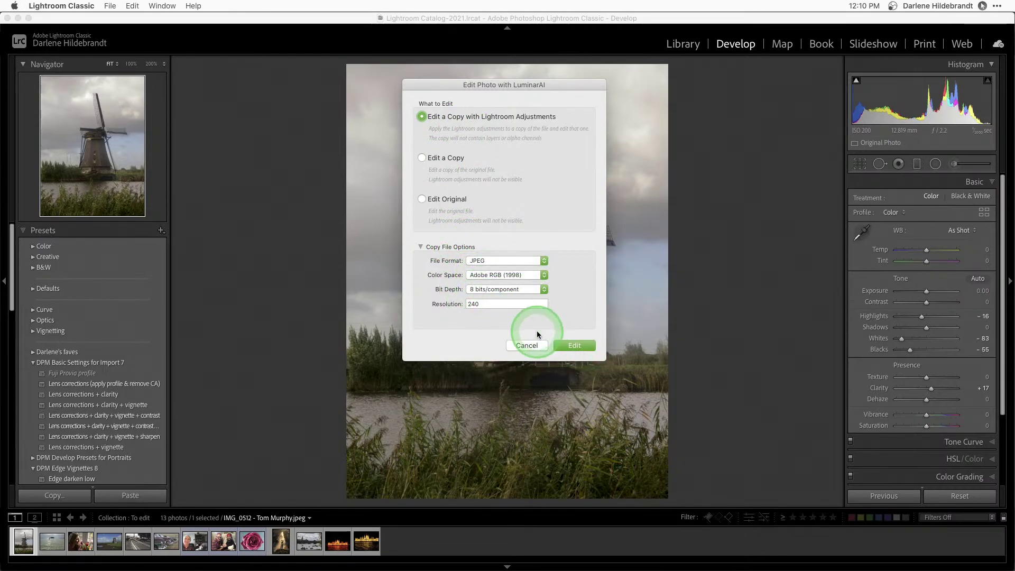
{"action": "left_click", "coordinate": [574, 344]}
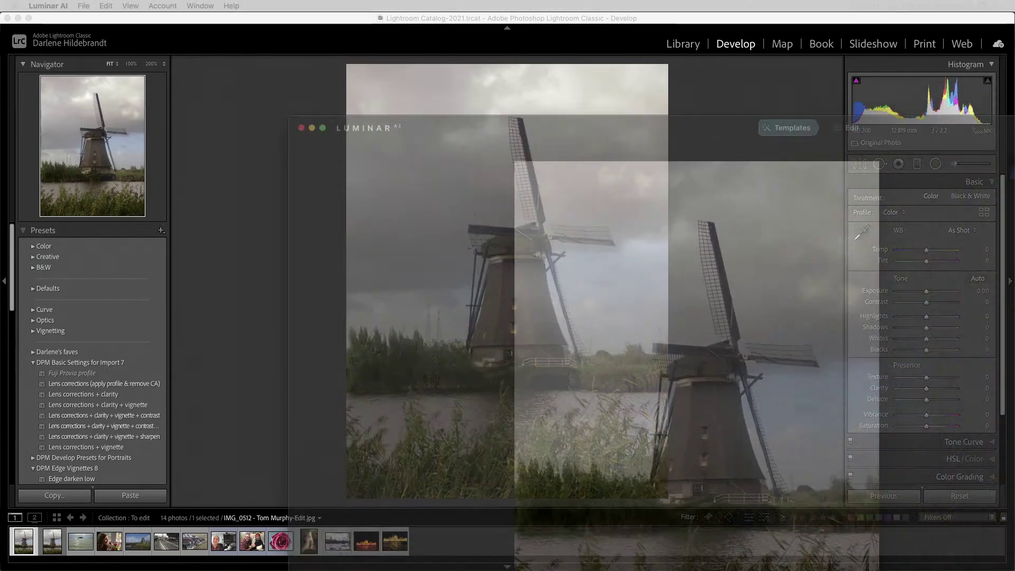
{"action": "left_click", "coordinate": [771, 109]}
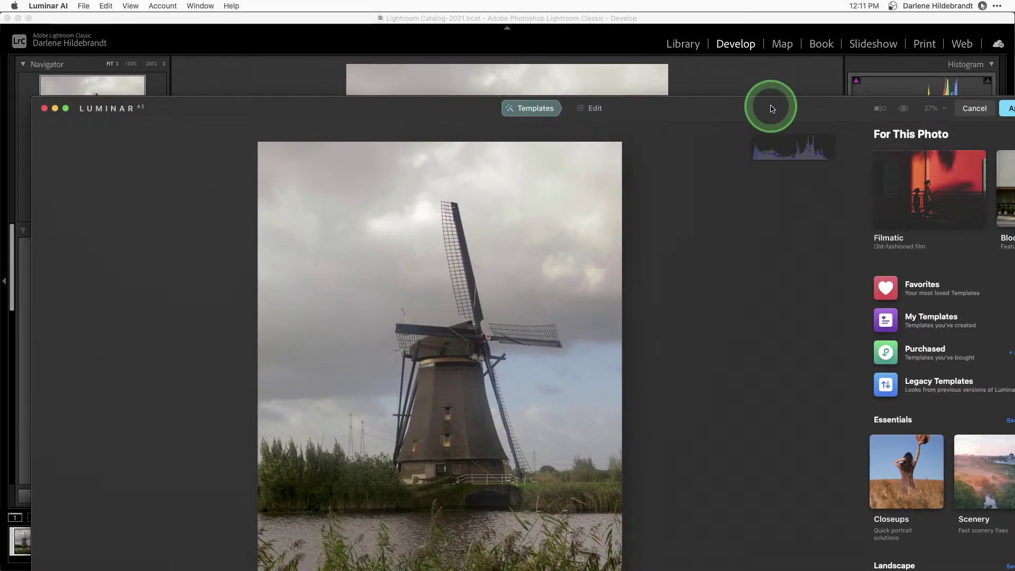
{"action": "left_click_drag", "start_coordinate": [771, 109], "coordinate": [740, 20]}
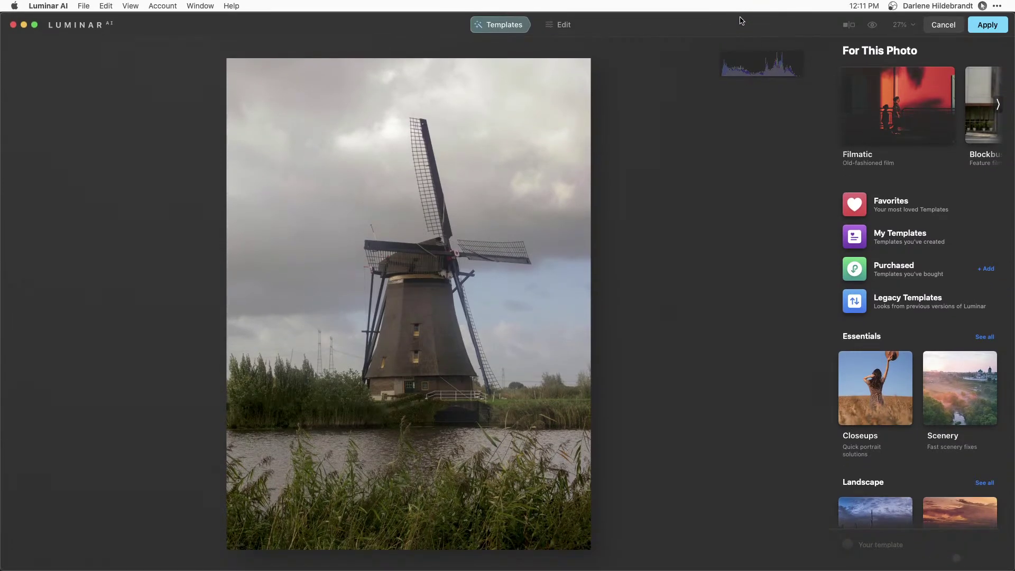
- Switch to the standalone Luminar AI catalog, view the original windmill photo in the May 8th folder, and go back to the templates
{"action": "mouse_move", "coordinate": [422, 570]}
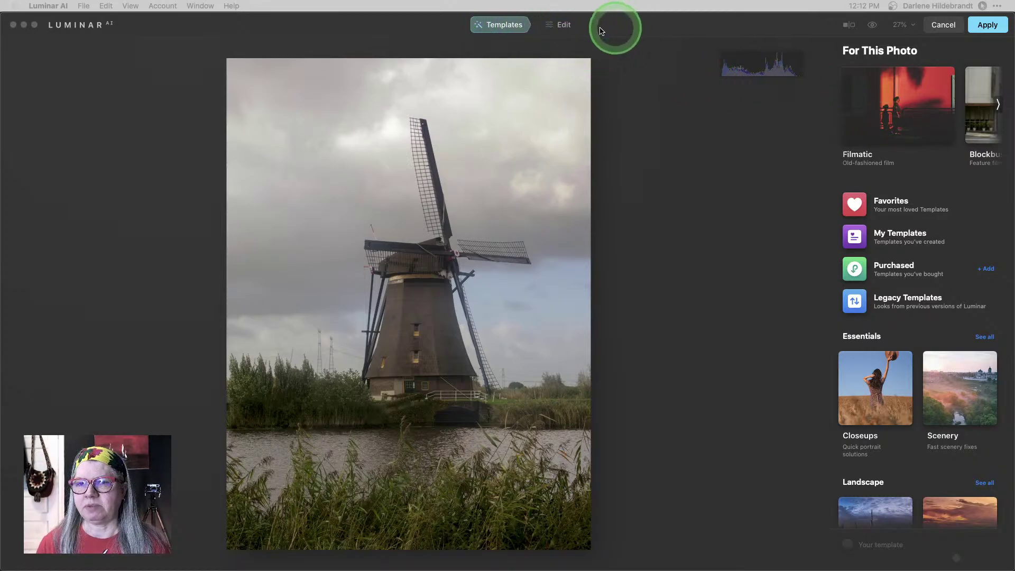
{"action": "key", "text": "super+Tab"}
{"action": "key", "text": "super+Tab"}
{"action": "key", "text": "super+Tab"}
{"action": "key", "text": "super+Tab"}
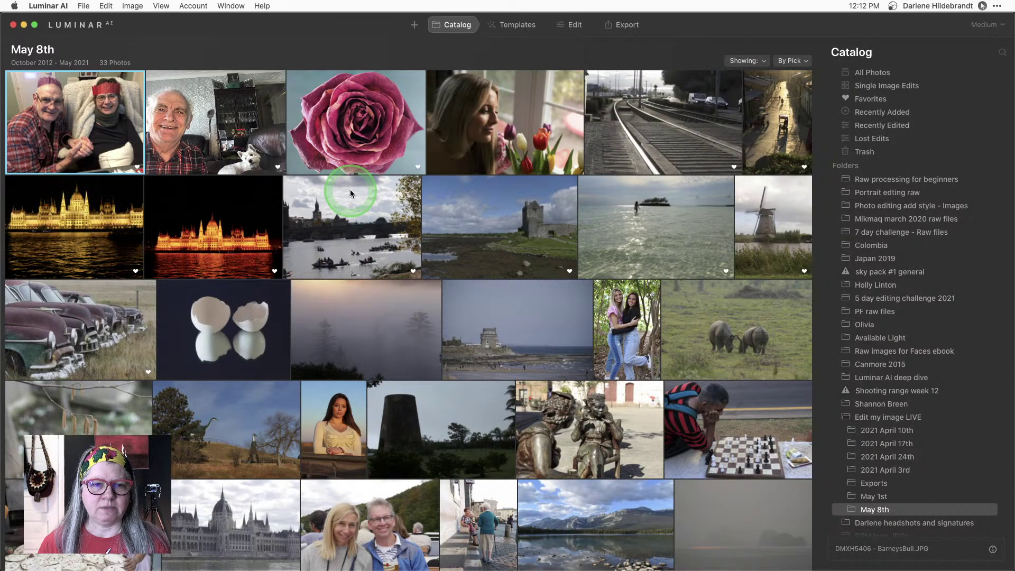
{"action": "double_click", "coordinate": [740, 206]}
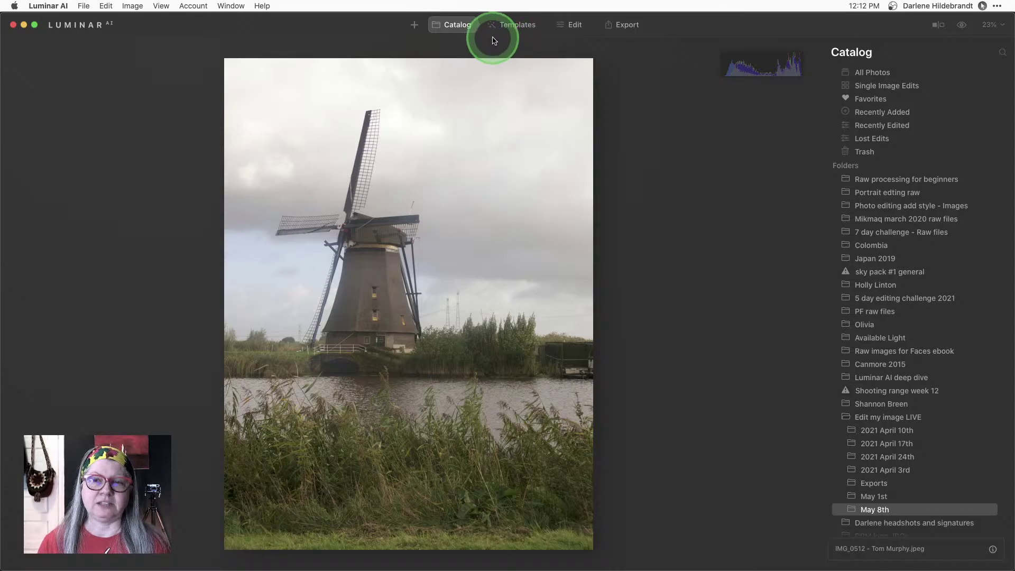
{"action": "left_click", "coordinate": [450, 34]}
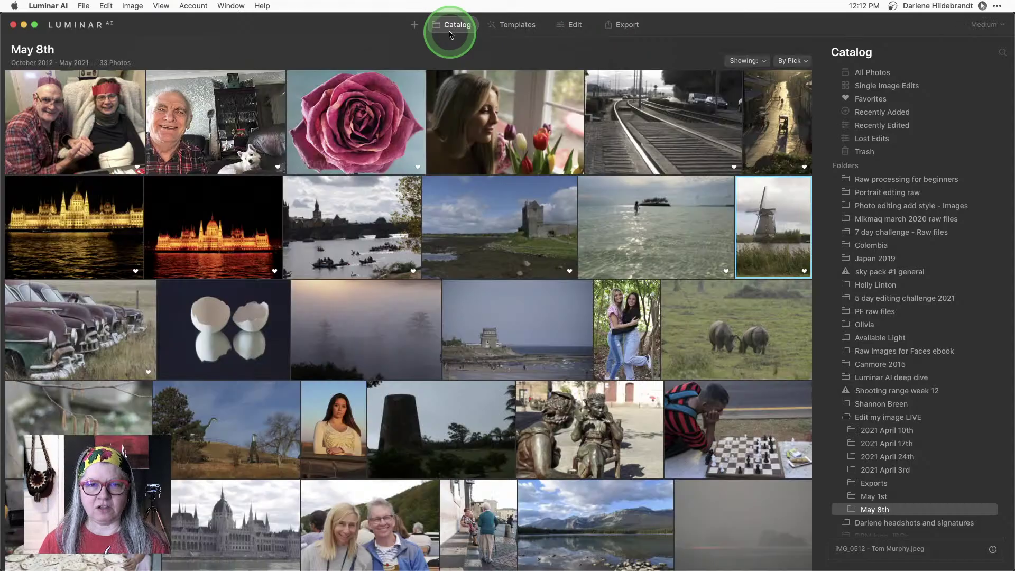
{"action": "left_click", "coordinate": [511, 29]}
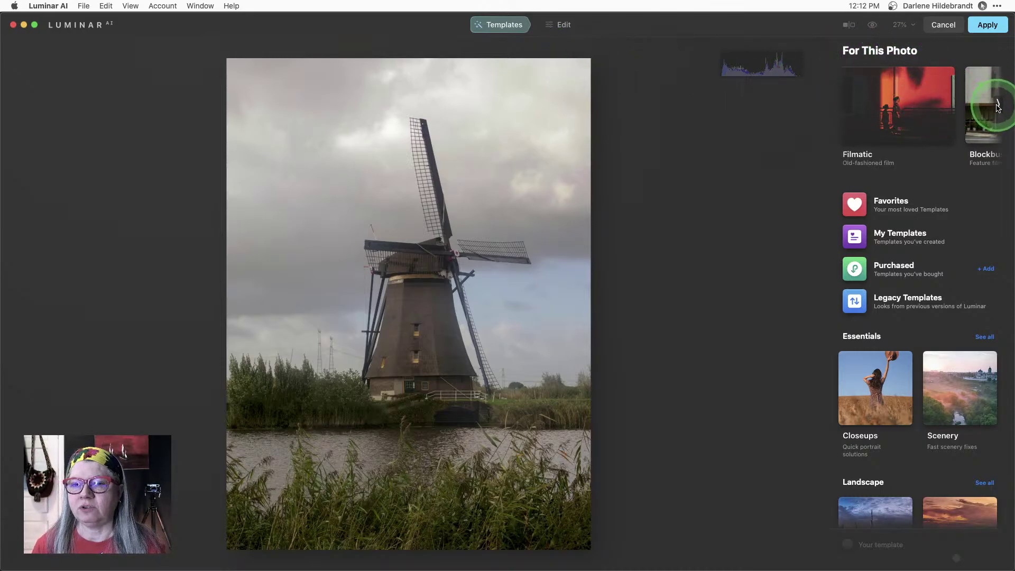
- Try the Filmatic collection templates from Matte Noir through Textured Noir on the windmill photo, finishing with Comfort Mood
{"action": "left_click", "coordinate": [923, 103]}
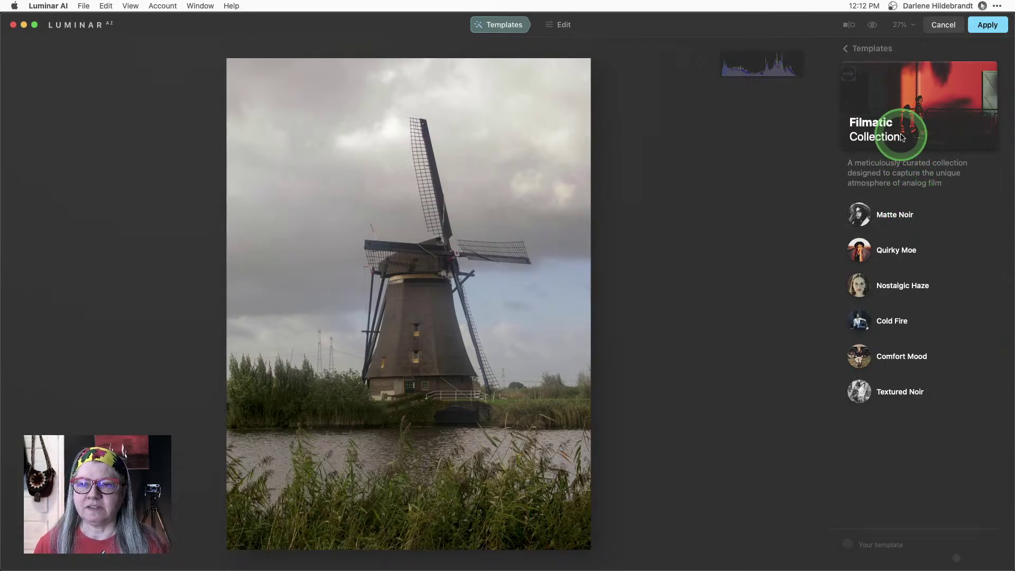
{"action": "left_click", "coordinate": [888, 213]}
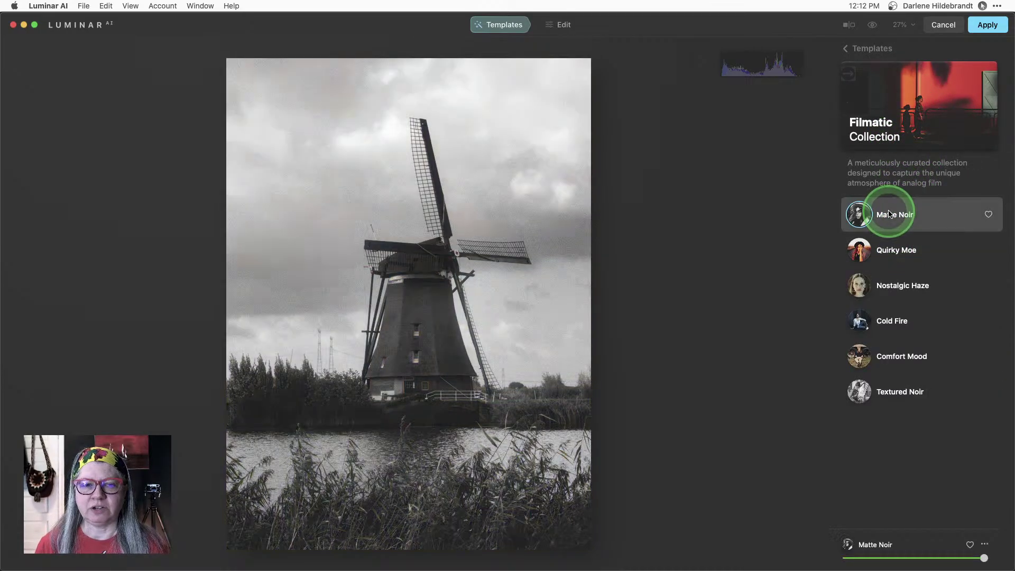
{"action": "left_click", "coordinate": [890, 249]}
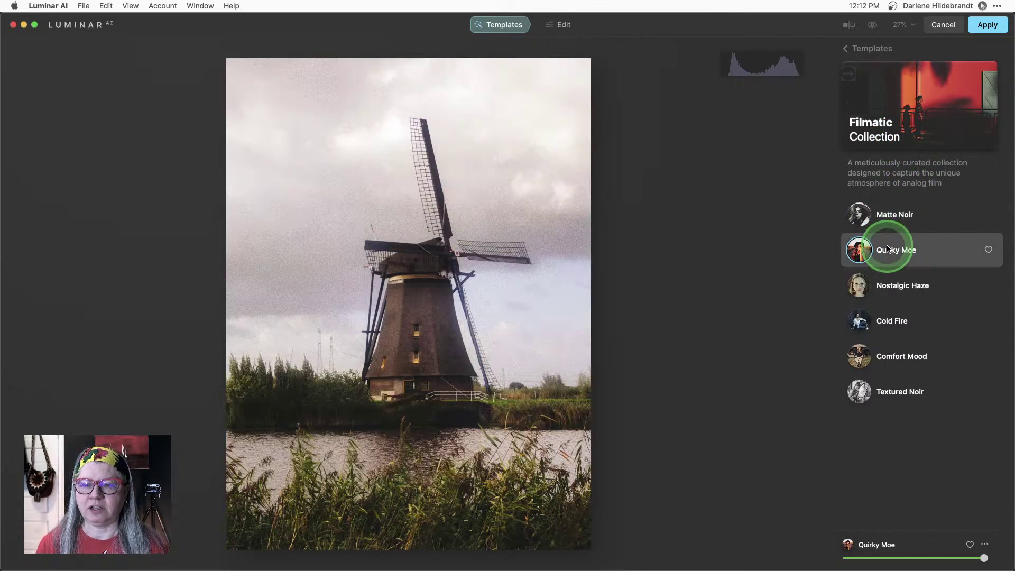
{"action": "left_click", "coordinate": [894, 287]}
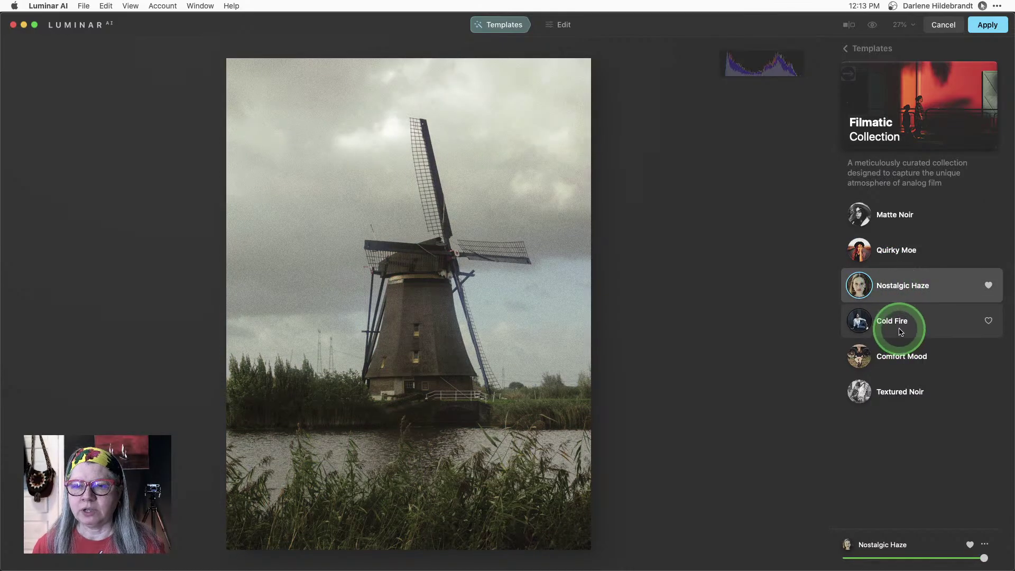
{"action": "left_click", "coordinate": [898, 332]}
{"action": "left_click", "coordinate": [896, 356]}
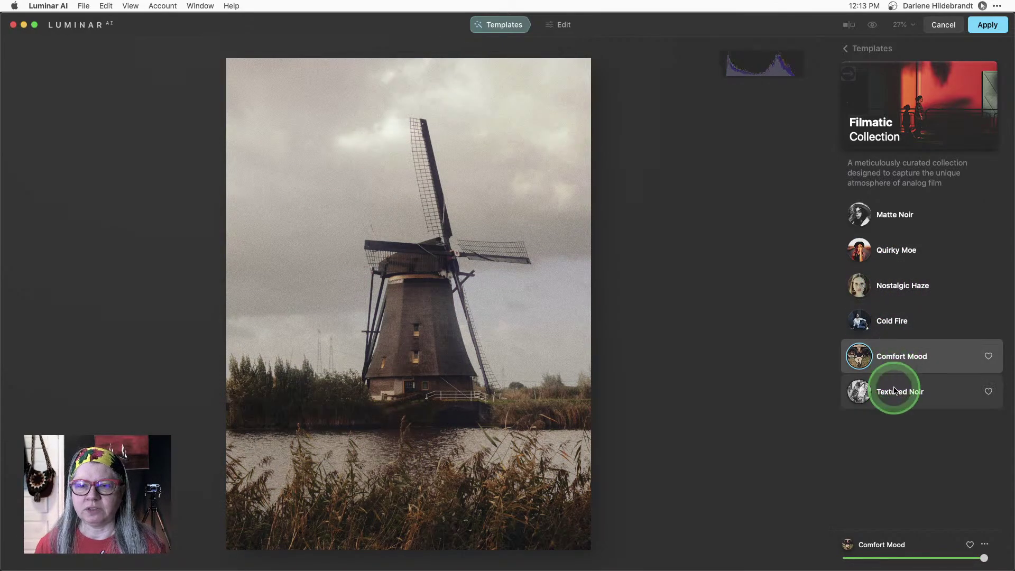
{"action": "left_click", "coordinate": [895, 392]}
{"action": "left_click", "coordinate": [894, 358]}
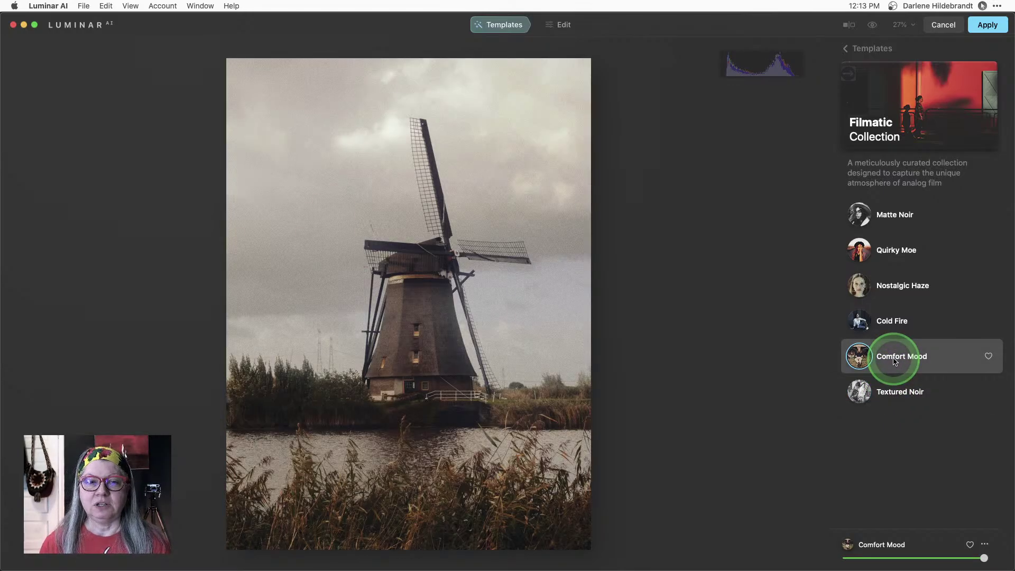
{"action": "left_click", "coordinate": [895, 358]}
{"action": "left_click", "coordinate": [874, 49]}
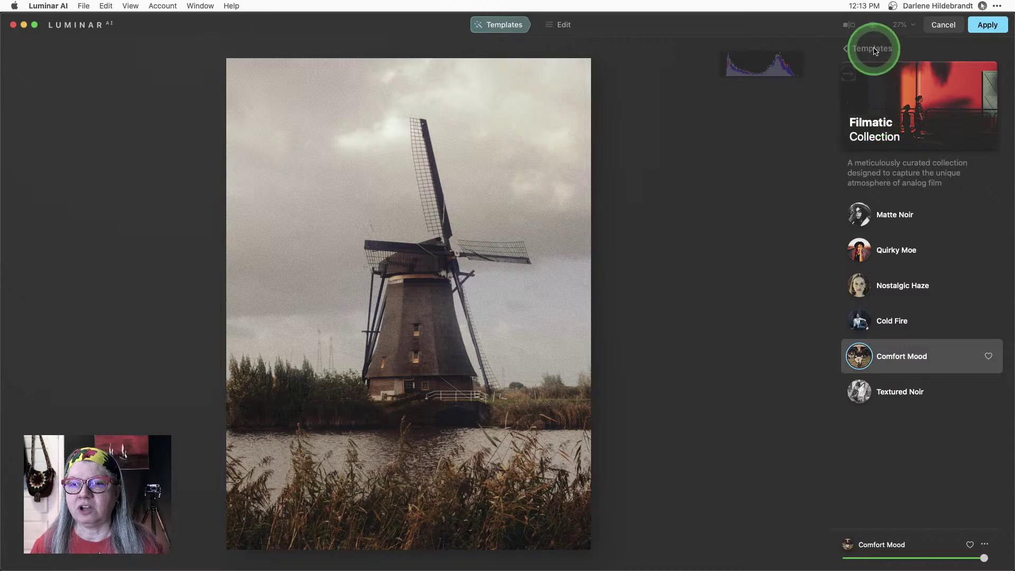
- Try the Blockbuster collection templates Beyond the Wall, Teal & Orange, Cyberpunk and Speedway on the photo, finishing with Shanghai
{"action": "left_click", "coordinate": [994, 104]}
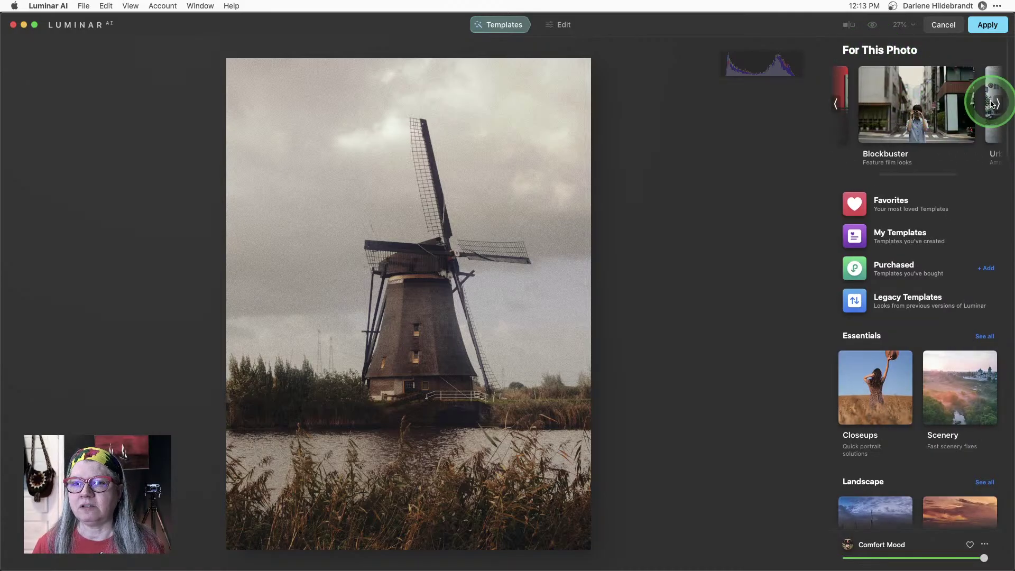
{"action": "left_click", "coordinate": [910, 103]}
{"action": "left_click", "coordinate": [890, 198]}
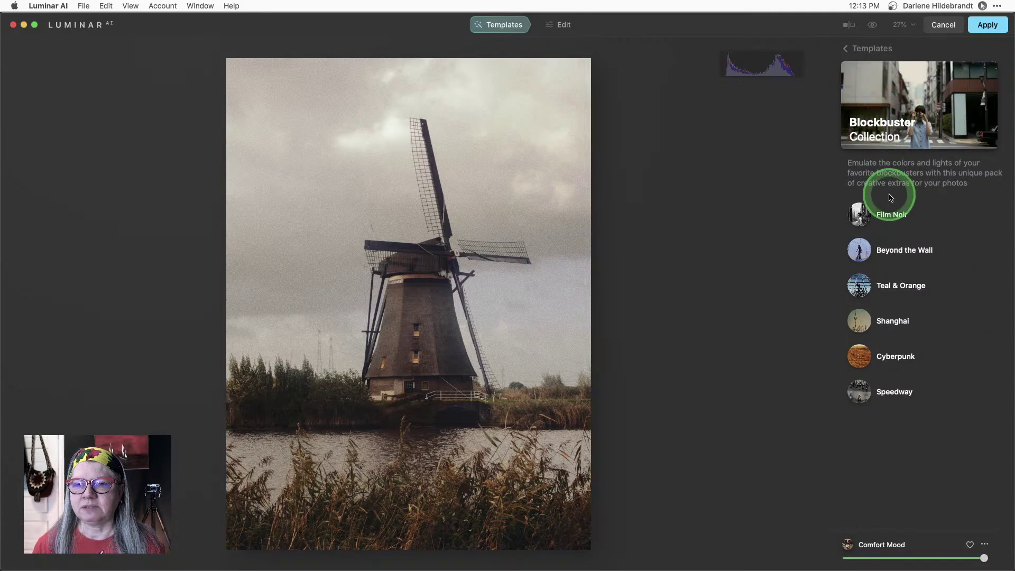
{"action": "left_click", "coordinate": [882, 244]}
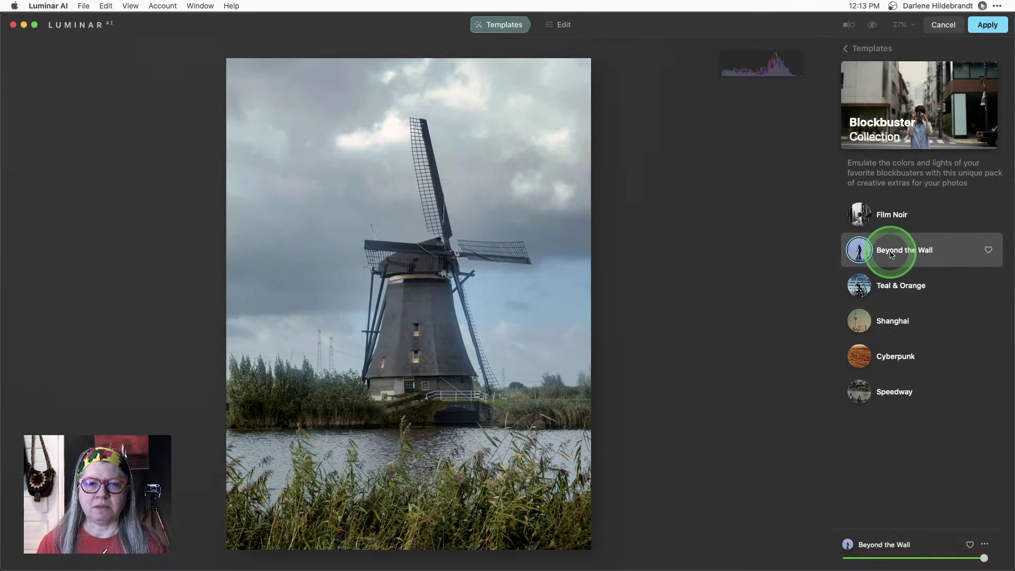
{"action": "left_click", "coordinate": [892, 282]}
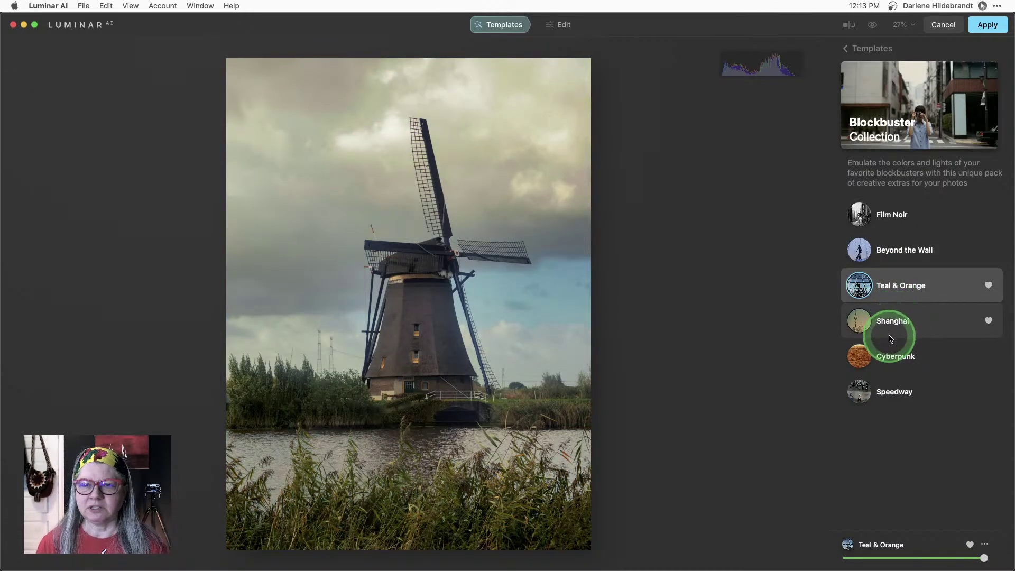
{"action": "left_click", "coordinate": [893, 317]}
{"action": "left_click", "coordinate": [893, 357]}
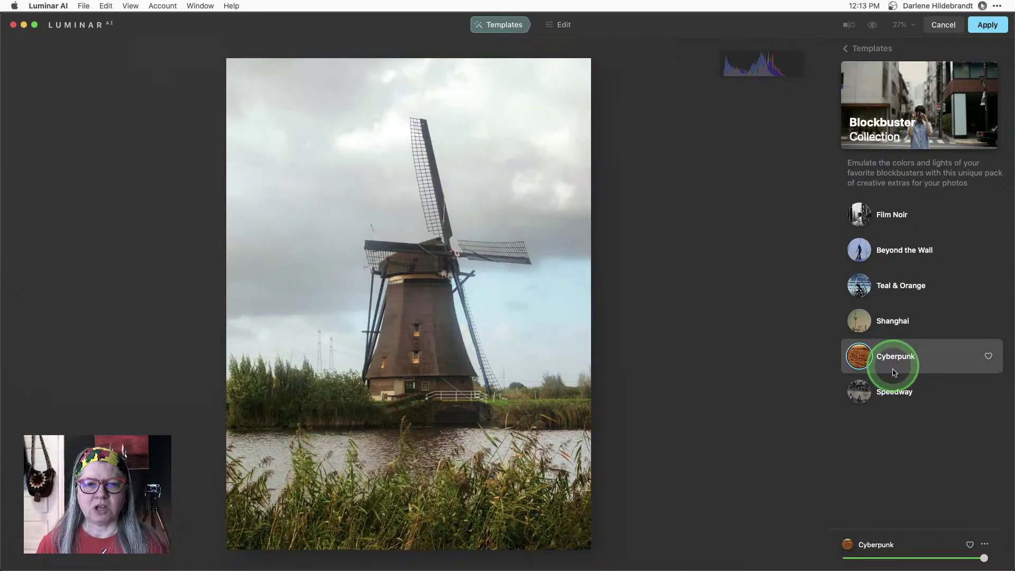
{"action": "left_click", "coordinate": [891, 385]}
{"action": "left_click", "coordinate": [889, 358]}
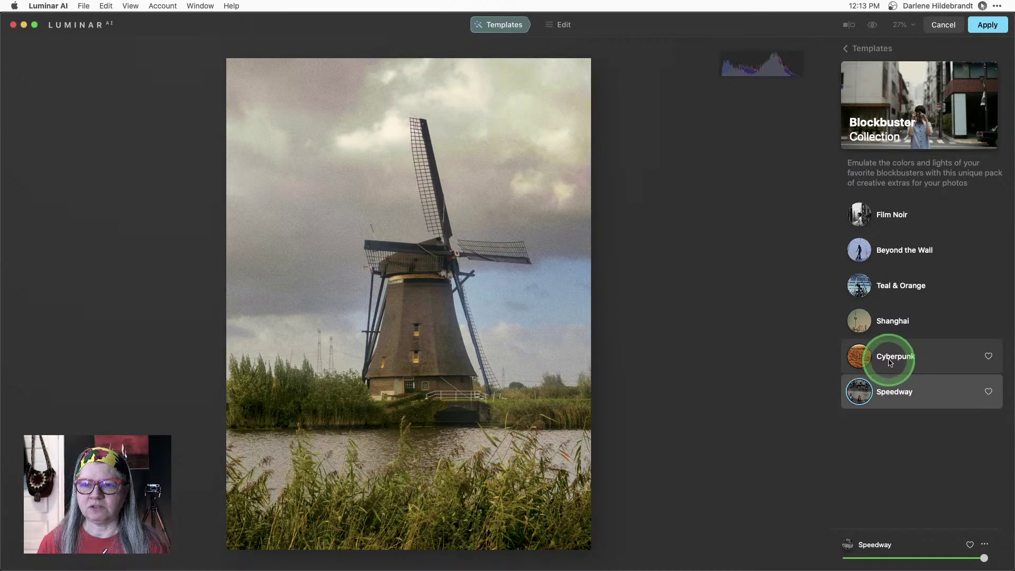
{"action": "left_click", "coordinate": [893, 324]}
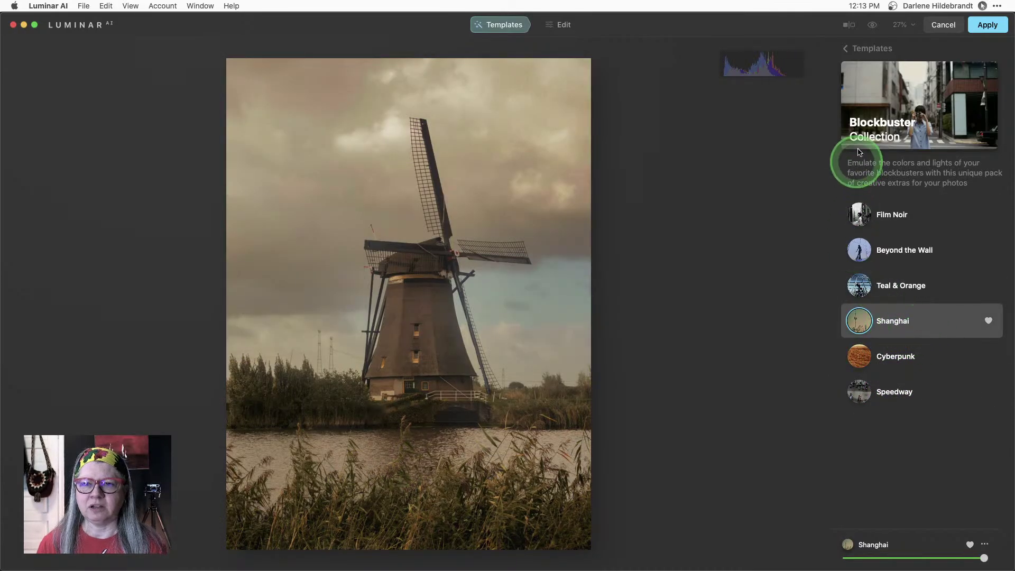
{"action": "left_click", "coordinate": [865, 48]}
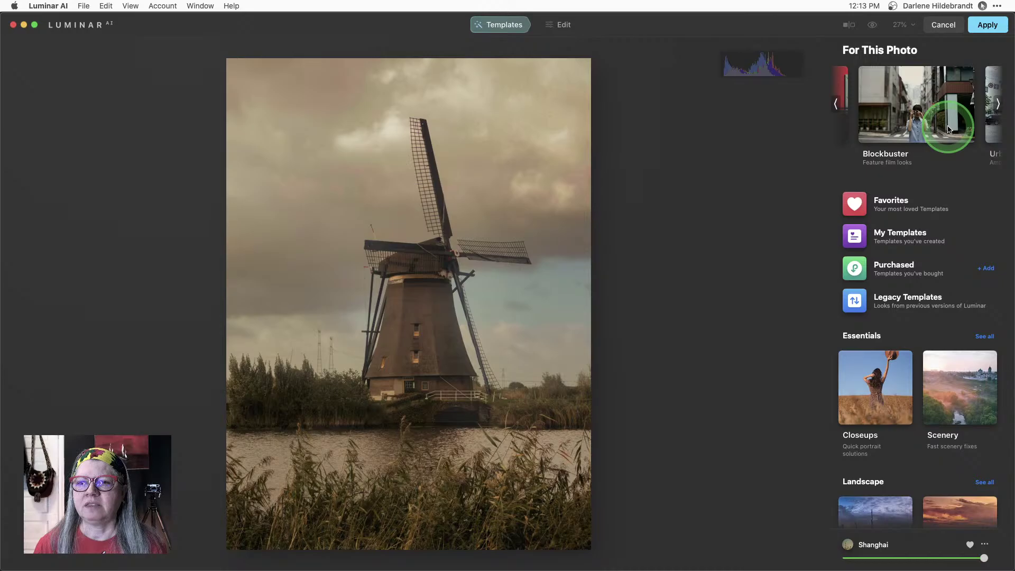
- Try the Urban Style collection templates Edinburgh, Toronto, Melbourne and Abbey Street on the photo, finishing with New York
{"action": "left_click", "coordinate": [998, 105]}
{"action": "left_click", "coordinate": [907, 107]}
{"action": "left_click", "coordinate": [899, 212]}
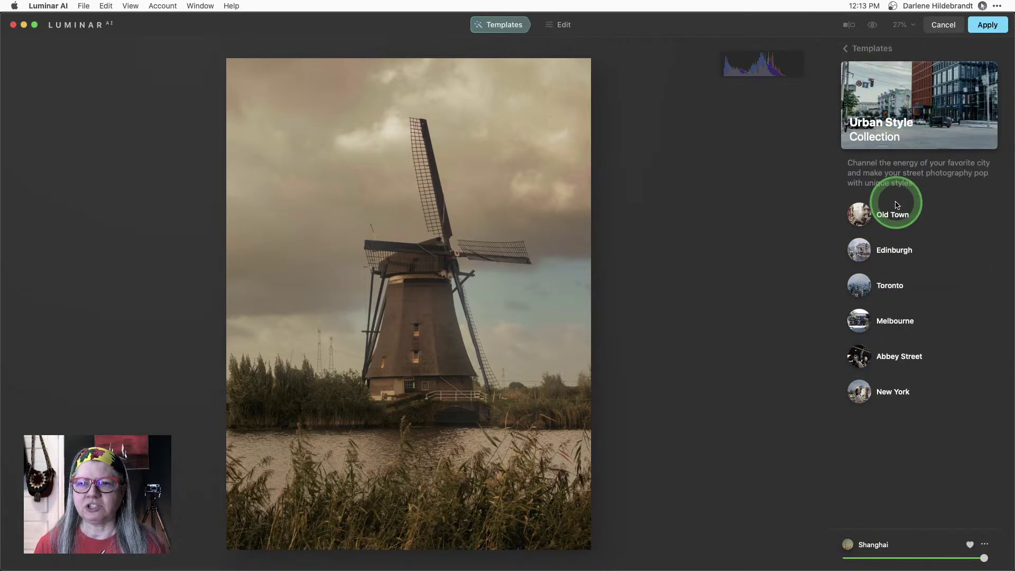
{"action": "left_click", "coordinate": [894, 249]}
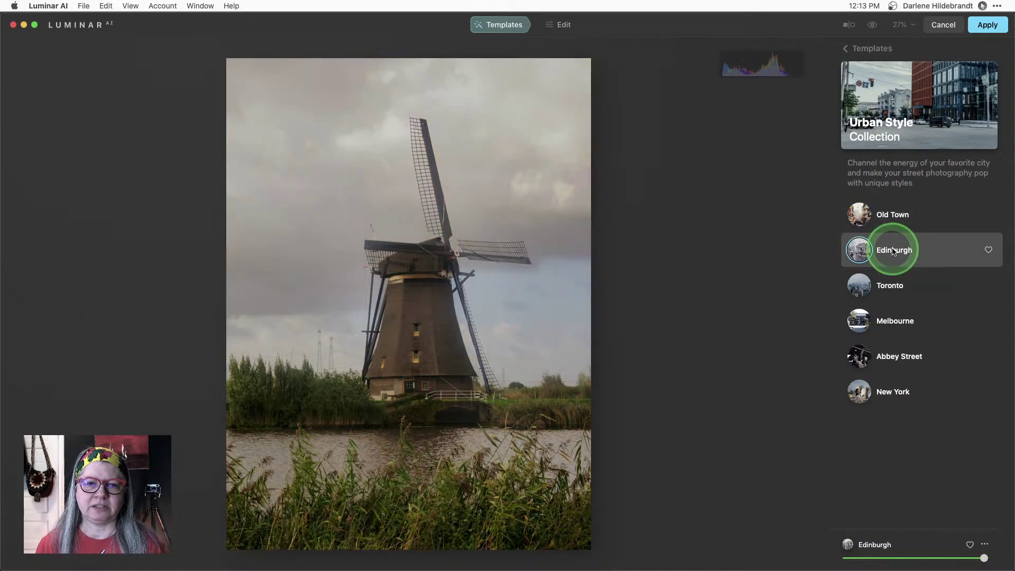
{"action": "left_click", "coordinate": [892, 285]}
{"action": "left_click", "coordinate": [894, 321]}
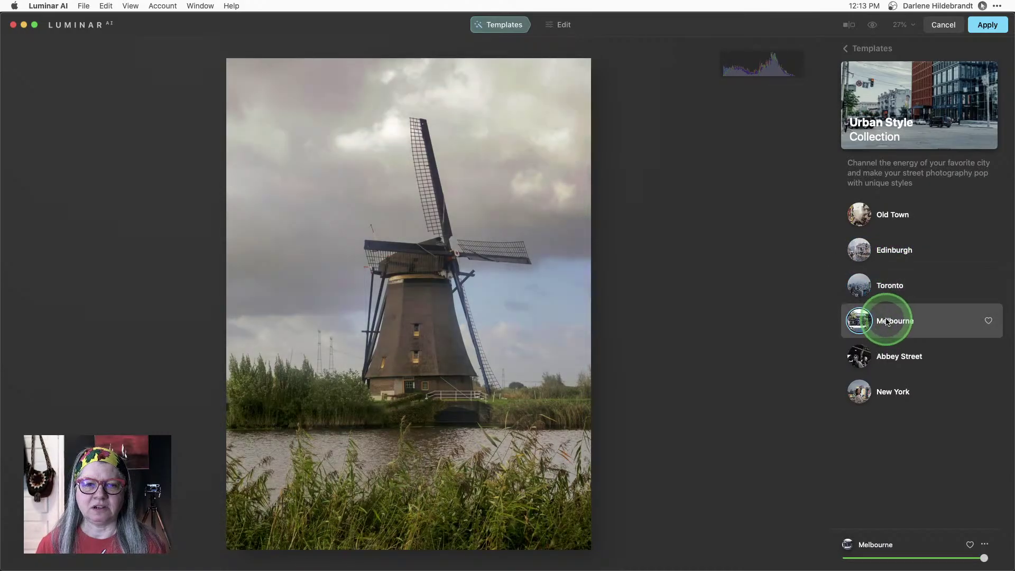
{"action": "left_click", "coordinate": [892, 358]}
{"action": "left_click", "coordinate": [888, 394]}
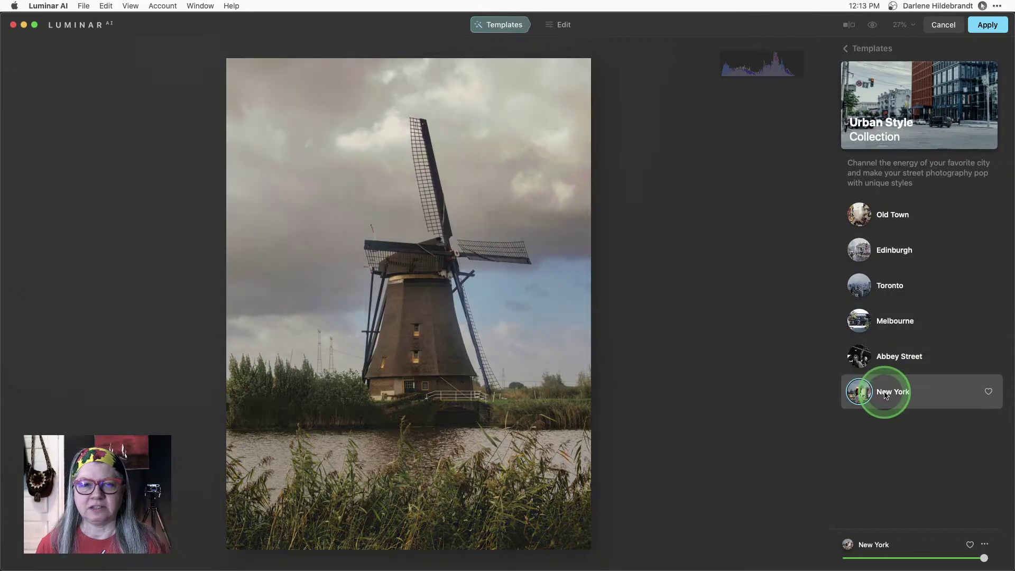
{"action": "left_click", "coordinate": [855, 56]}
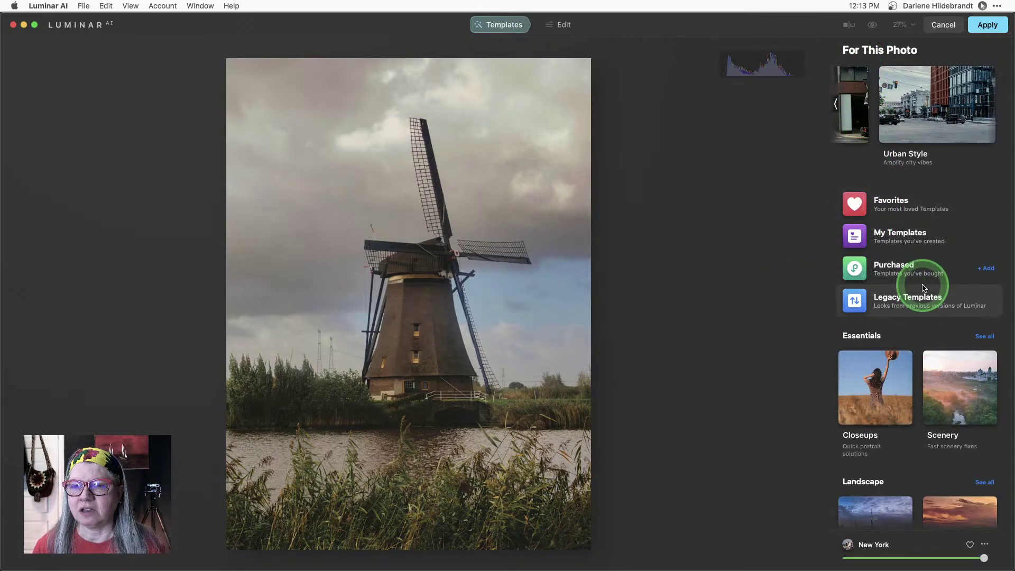
- Compare the Overcast landscape templates Dynamic Result, Mystery, Night's Thunder, Backlit Clouds and Arctic Sea on the photo, finishing with Dynamic Result
{"action": "scroll", "coordinate": [923, 288], "scroll_direction": "down", "scroll_amount": 2}
{"action": "scroll", "coordinate": [923, 288], "scroll_direction": "down", "scroll_amount": 5}
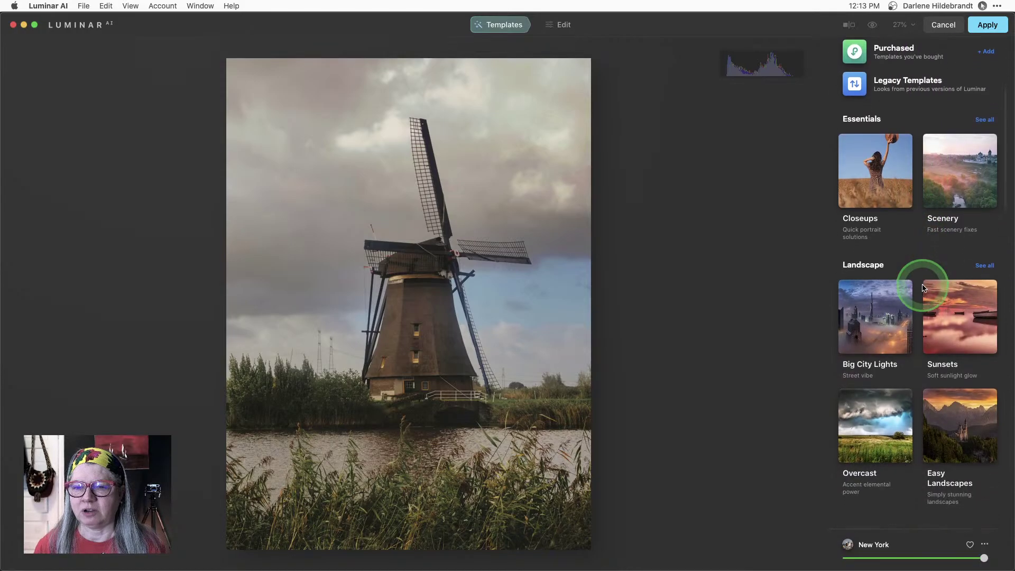
{"action": "scroll", "coordinate": [875, 370], "scroll_direction": "down", "scroll_amount": 1}
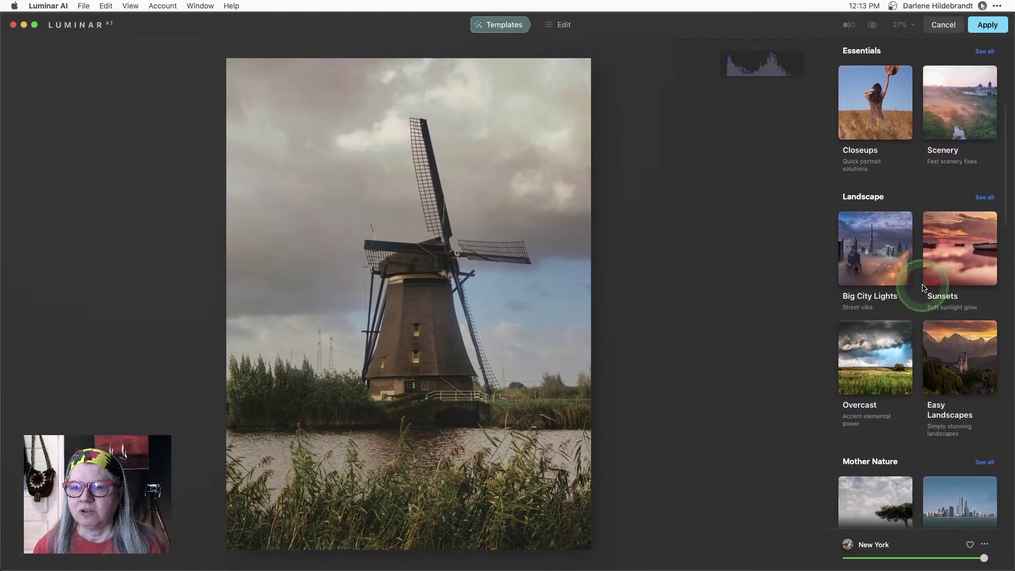
{"action": "left_click", "coordinate": [857, 358]}
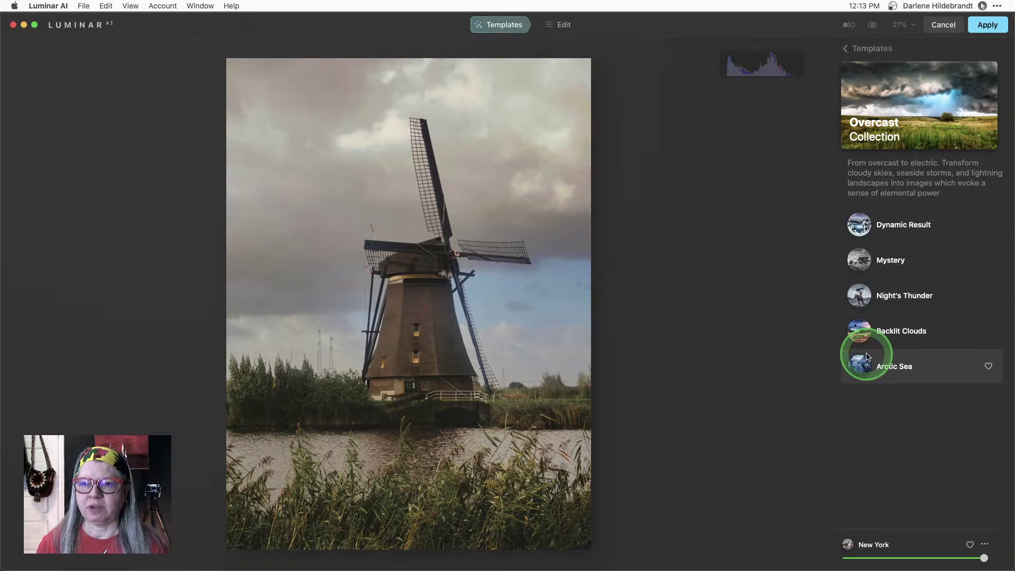
{"action": "left_click", "coordinate": [906, 227]}
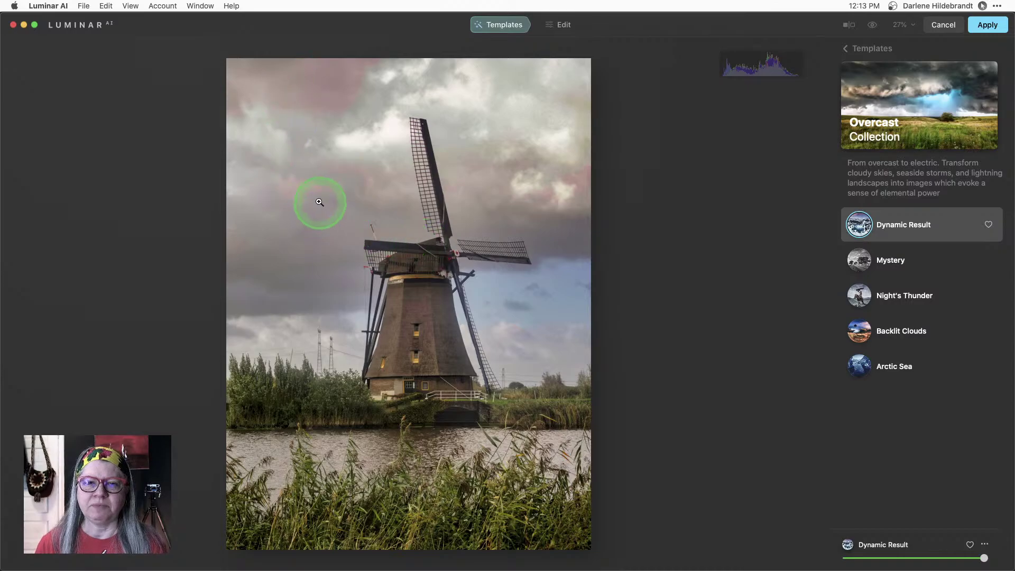
{"action": "left_click", "coordinate": [881, 261]}
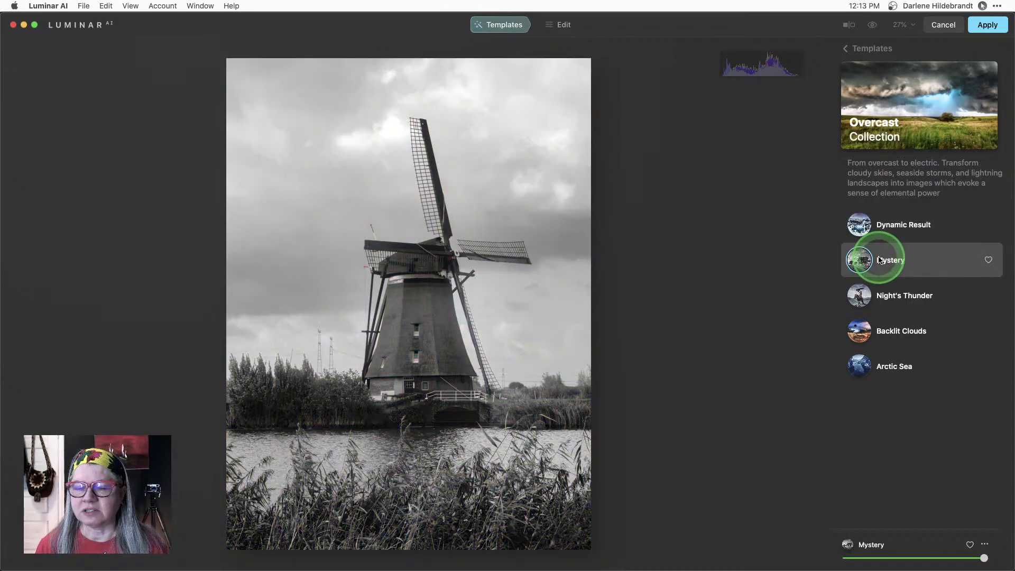
{"action": "left_click", "coordinate": [901, 299]}
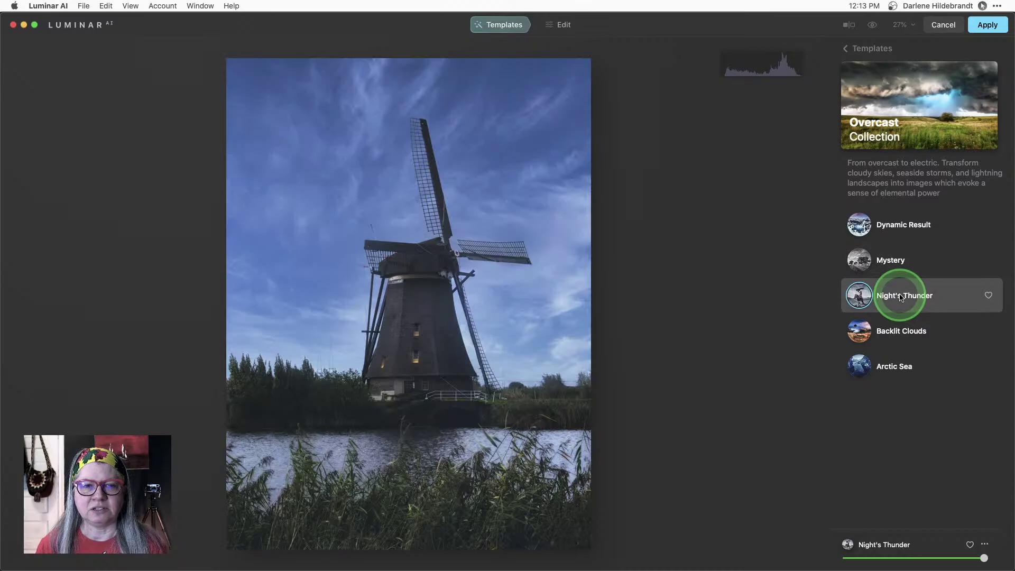
{"action": "left_click", "coordinate": [889, 332]}
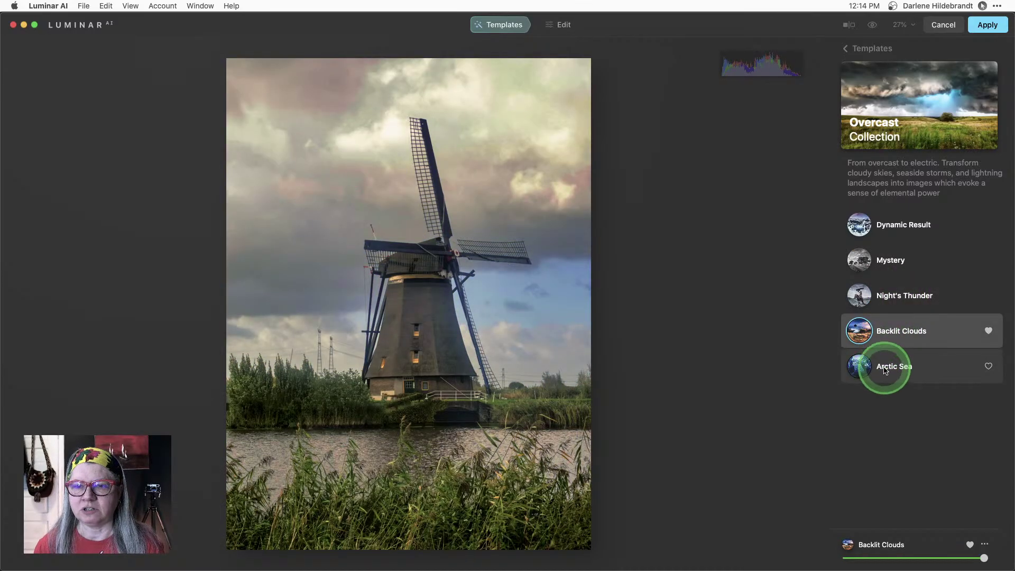
{"action": "left_click", "coordinate": [891, 368]}
{"action": "left_click", "coordinate": [893, 330]}
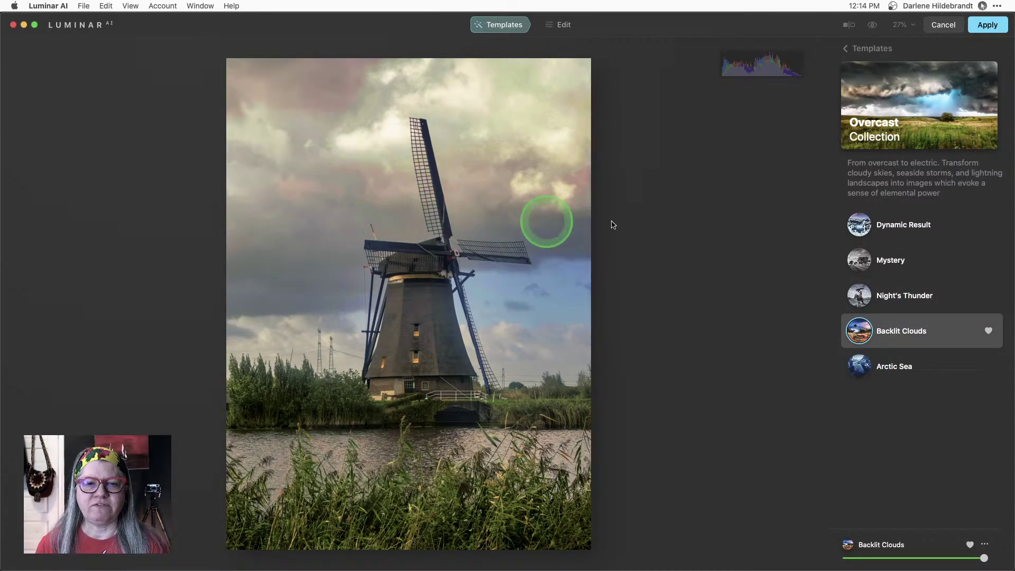
{"action": "left_click", "coordinate": [895, 228]}
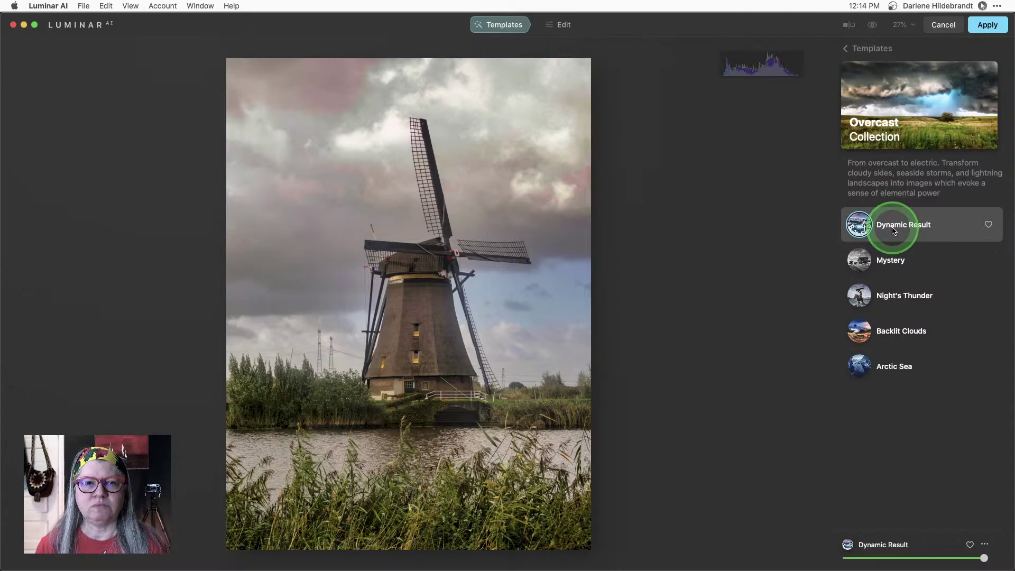
{"action": "left_click", "coordinate": [869, 50]}
- Try the Big City Lights templates Frosty, Electric City and Street Theater, apply City Thrills to the photo, and return to the template collections
{"action": "left_click", "coordinate": [891, 114]}
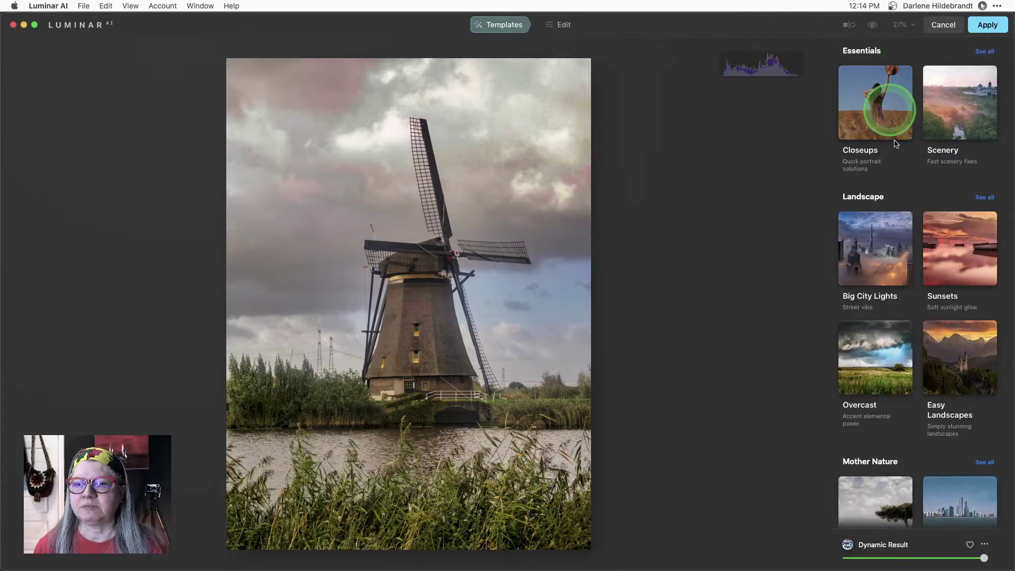
{"action": "left_click", "coordinate": [867, 258]}
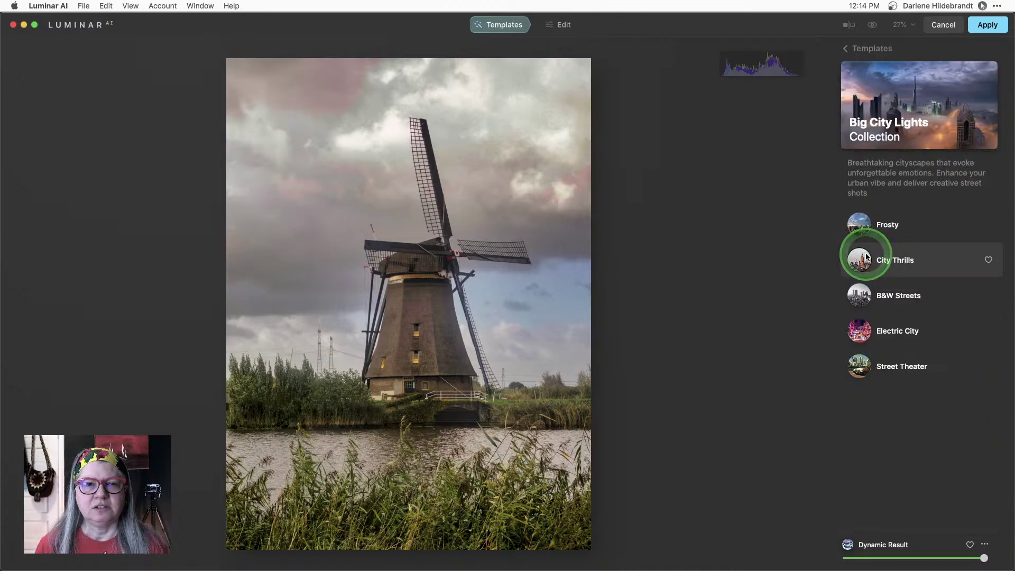
{"action": "left_click", "coordinate": [887, 222]}
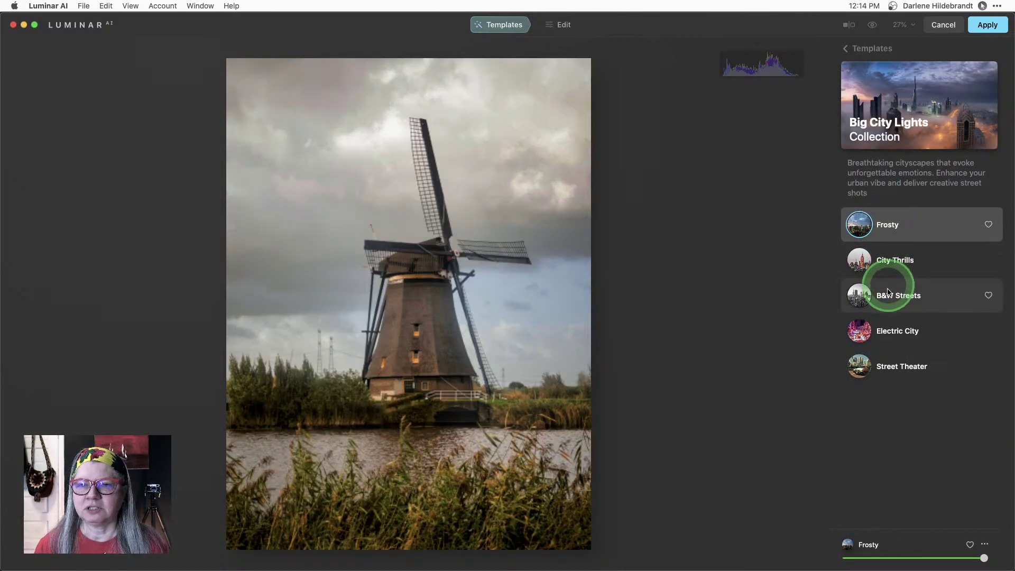
{"action": "left_click", "coordinate": [893, 332]}
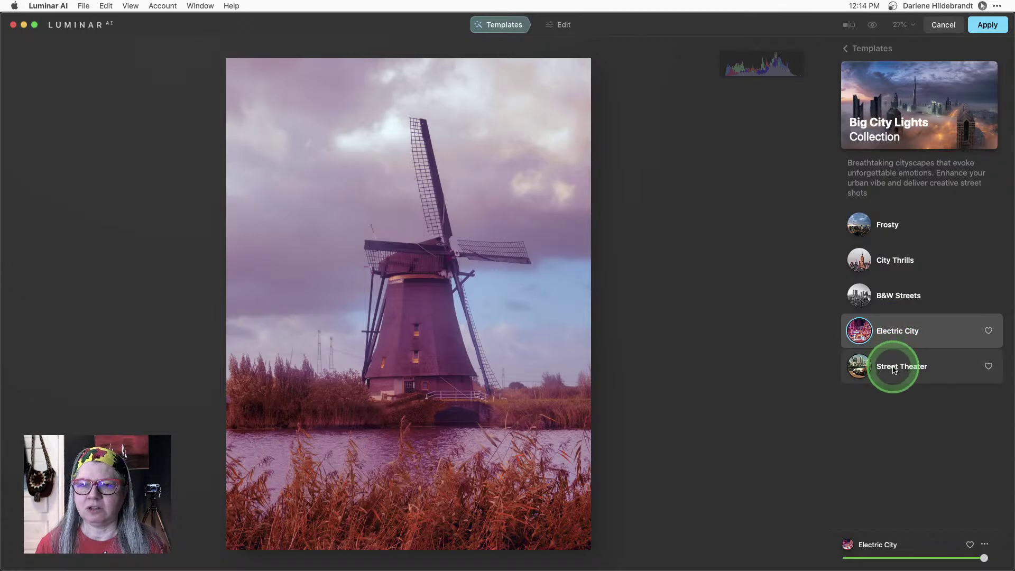
{"action": "left_click", "coordinate": [893, 368]}
{"action": "left_click", "coordinate": [884, 267]}
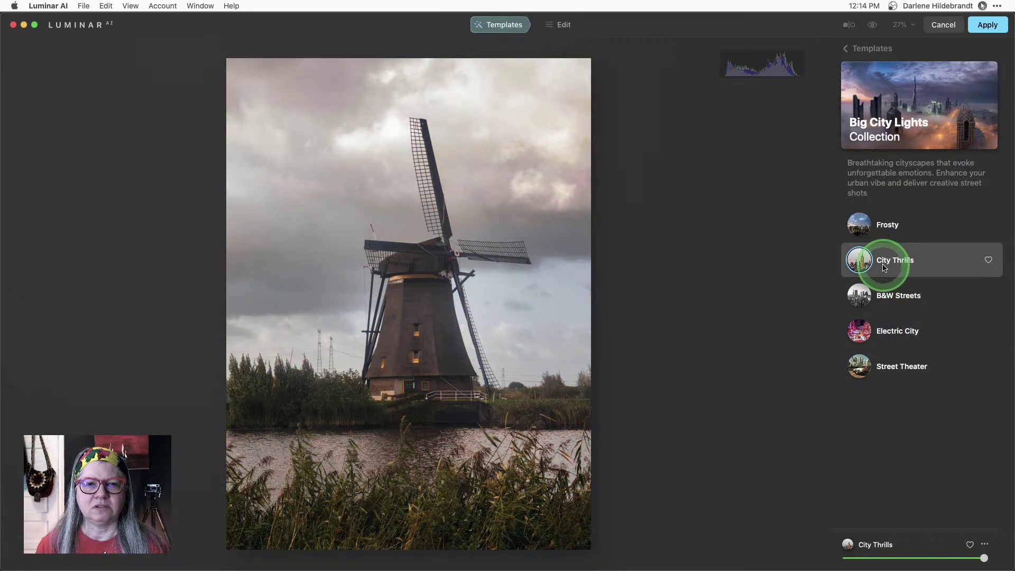
{"action": "left_click", "coordinate": [868, 49]}
{"action": "left_click", "coordinate": [877, 297]}
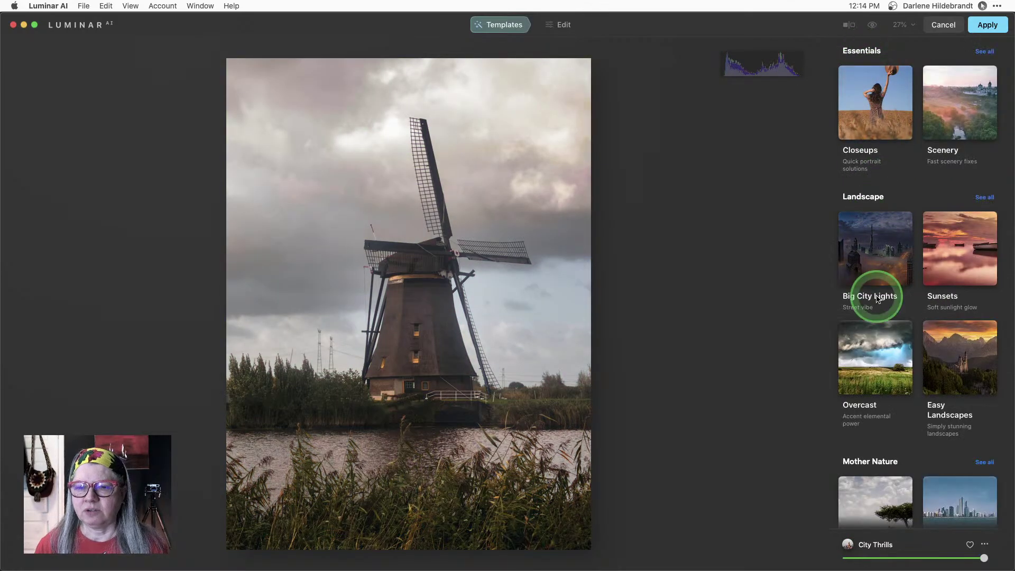
- Apply the Dream Film template from the Sunsets landscape collection and compare the photo with its unedited version
{"action": "scroll", "coordinate": [876, 294], "scroll_direction": "down", "scroll_amount": 5}
{"action": "scroll", "coordinate": [920, 198], "scroll_direction": "up", "scroll_amount": 3}
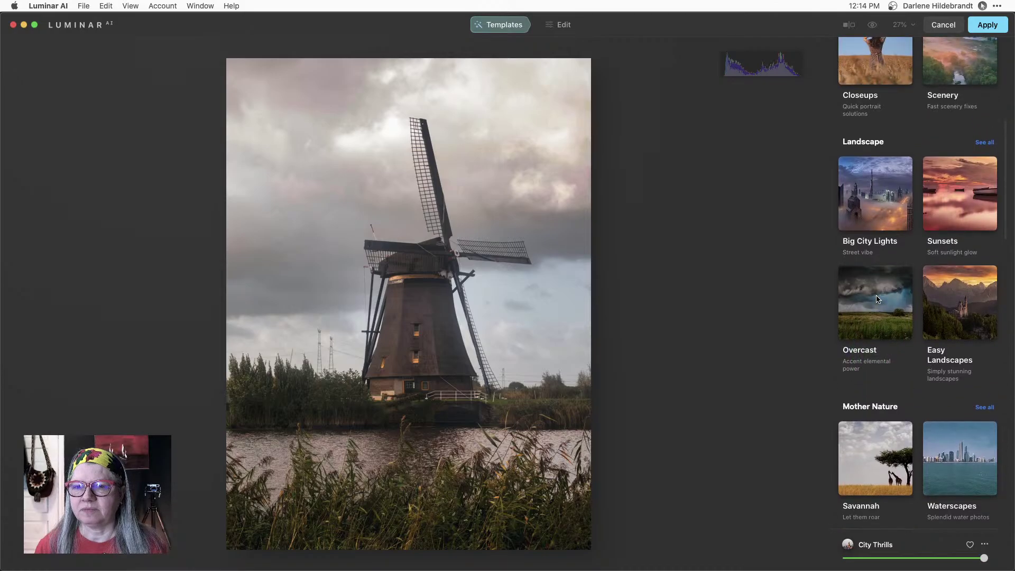
{"action": "left_click", "coordinate": [920, 198]}
{"action": "left_click", "coordinate": [876, 261]}
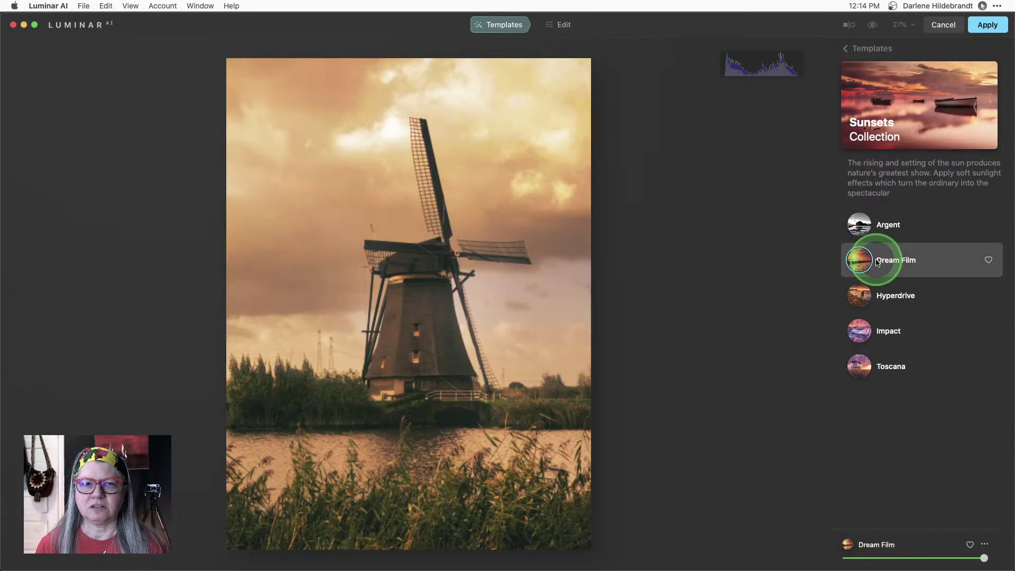
{"action": "left_click", "coordinate": [892, 294]}
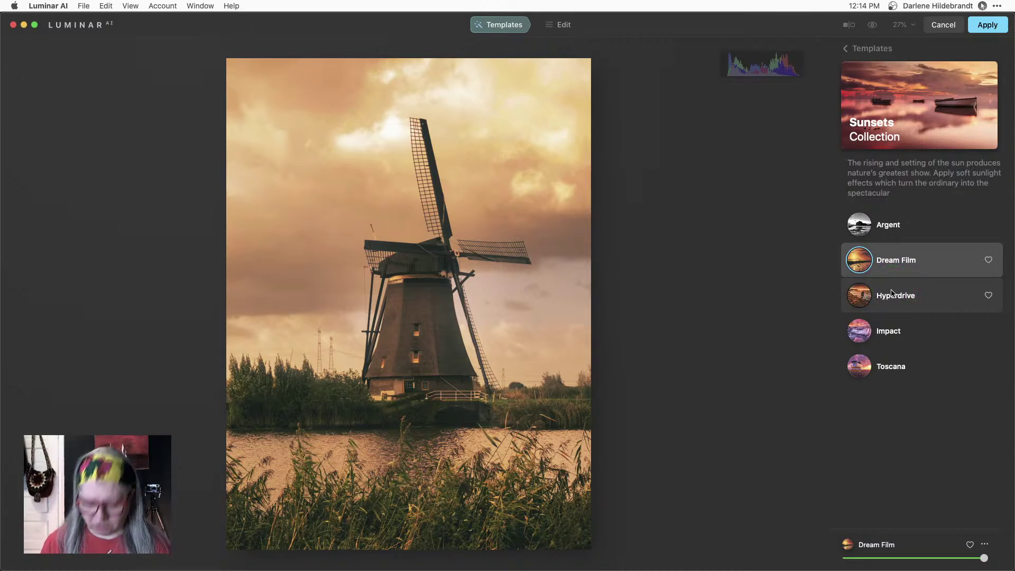
{"action": "key", "text": "backslash"}
{"action": "key", "text": "backslash"}
{"action": "key", "text": "backslash"}
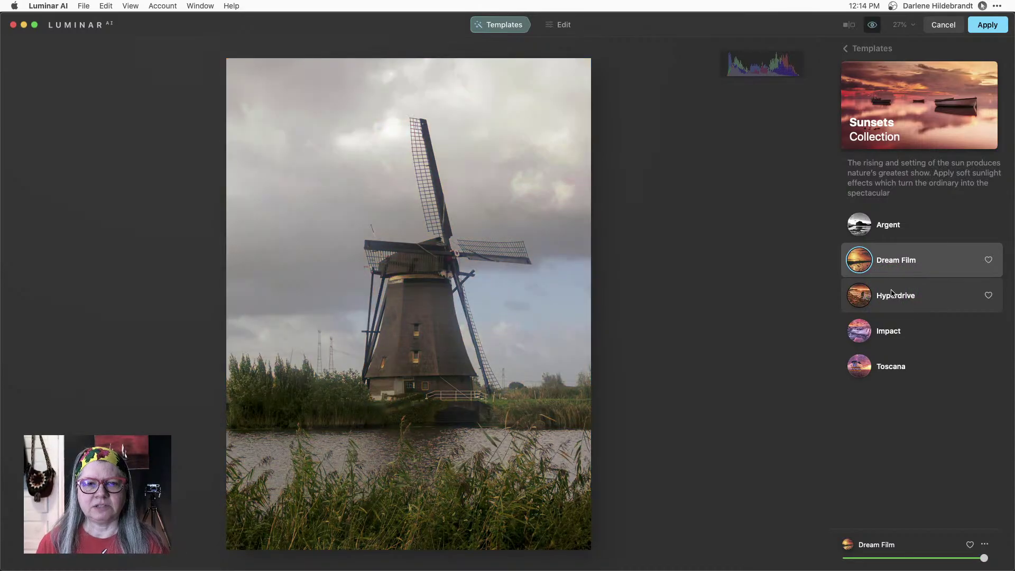
- Try the Sunsets templates Hyperdrive, Impact and Toscana, and return to Dream Film at a little over half strength
{"action": "left_click", "coordinate": [892, 295]}
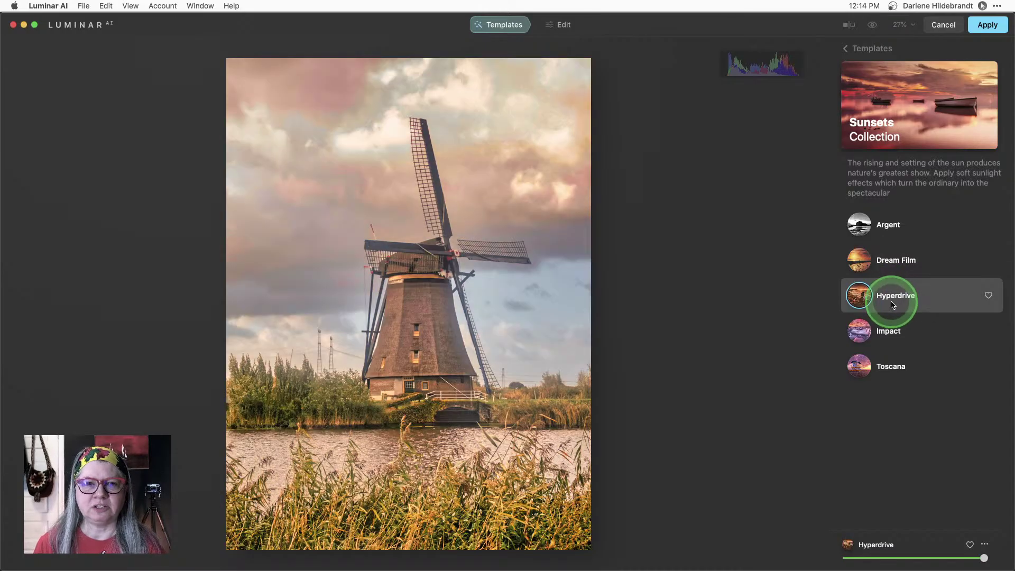
{"action": "left_click", "coordinate": [888, 329]}
{"action": "left_click", "coordinate": [888, 368]}
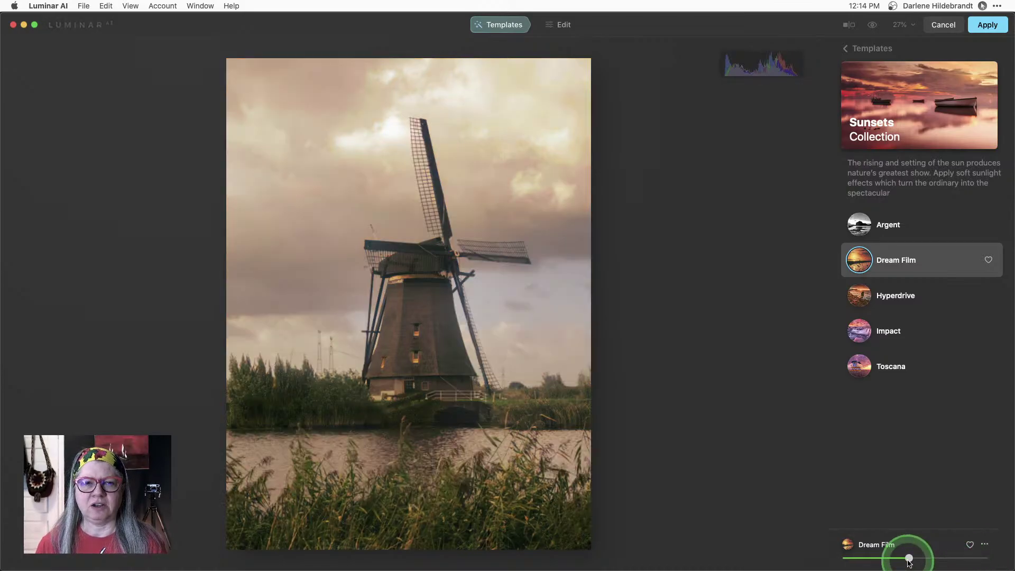
{"action": "left_click_drag", "start_coordinate": [905, 559], "coordinate": [967, 558]}
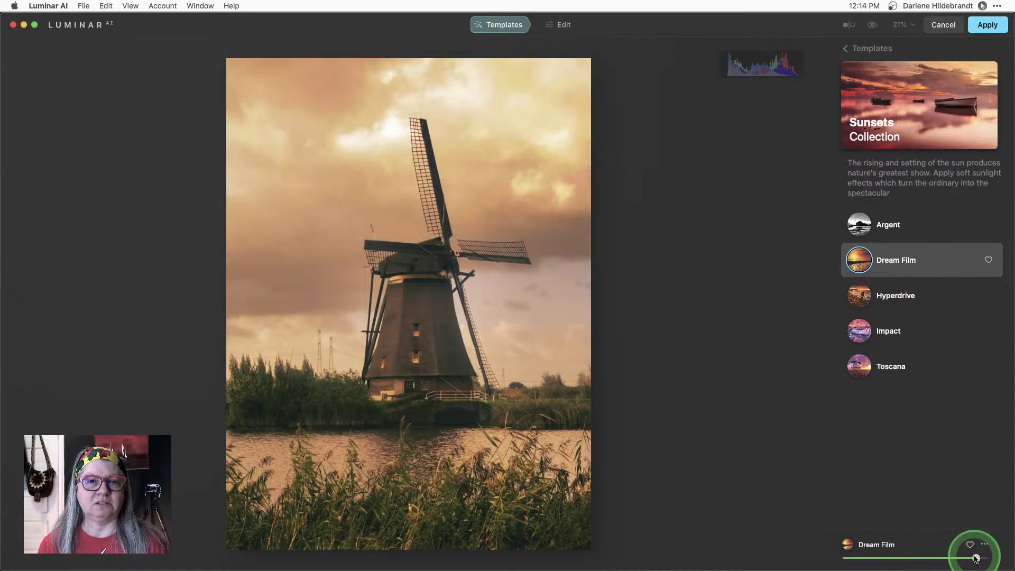
{"action": "left_click_drag", "start_coordinate": [976, 559], "coordinate": [906, 559]}
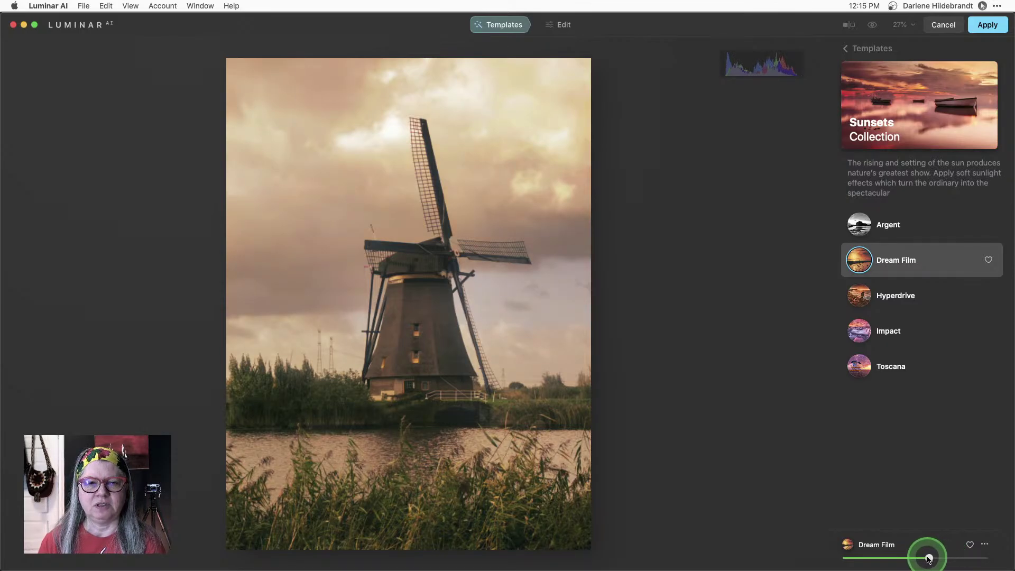
- Switch to editing the photo and set Enhance to Accent 41 and Sky Enhancer 84
{"action": "left_click", "coordinate": [557, 24]}
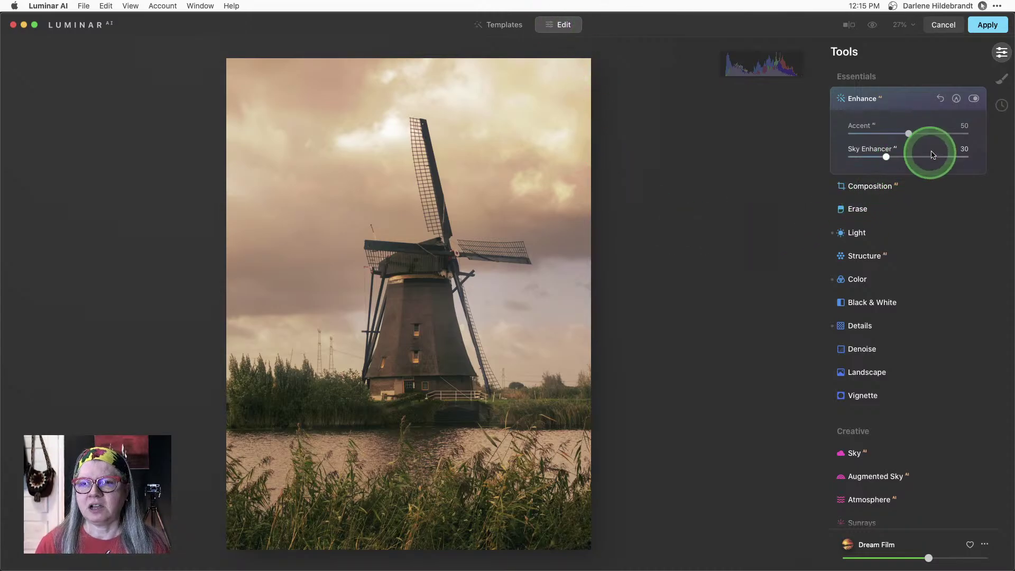
{"action": "left_click", "coordinate": [901, 102]}
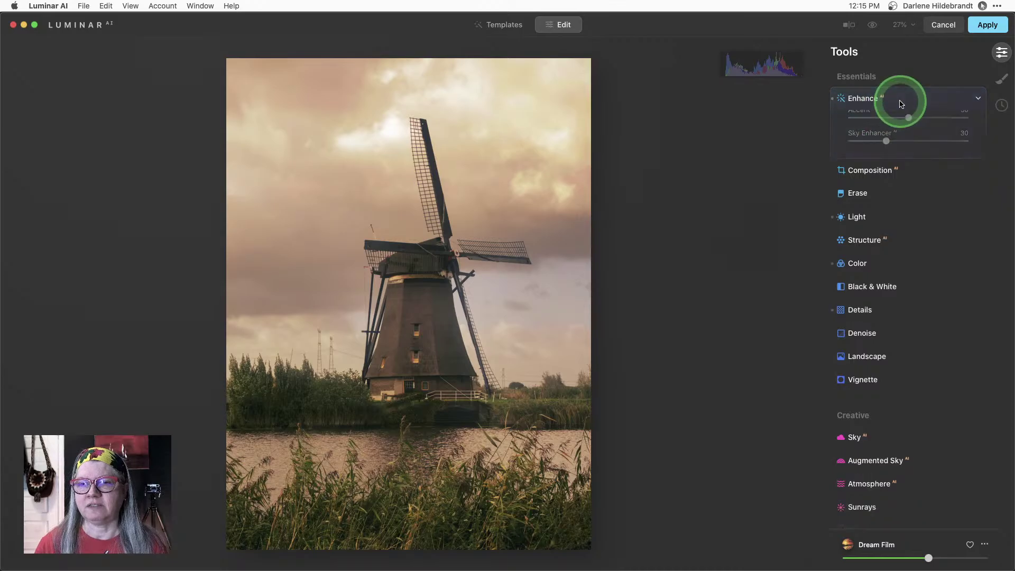
{"action": "left_click", "coordinate": [881, 109]}
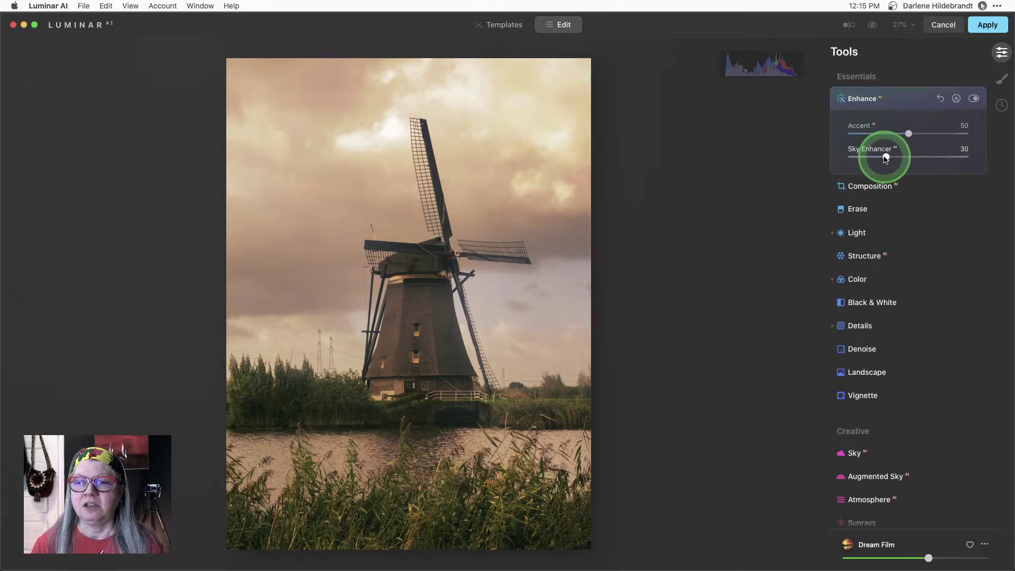
{"action": "left_click_drag", "start_coordinate": [885, 158], "coordinate": [960, 156]}
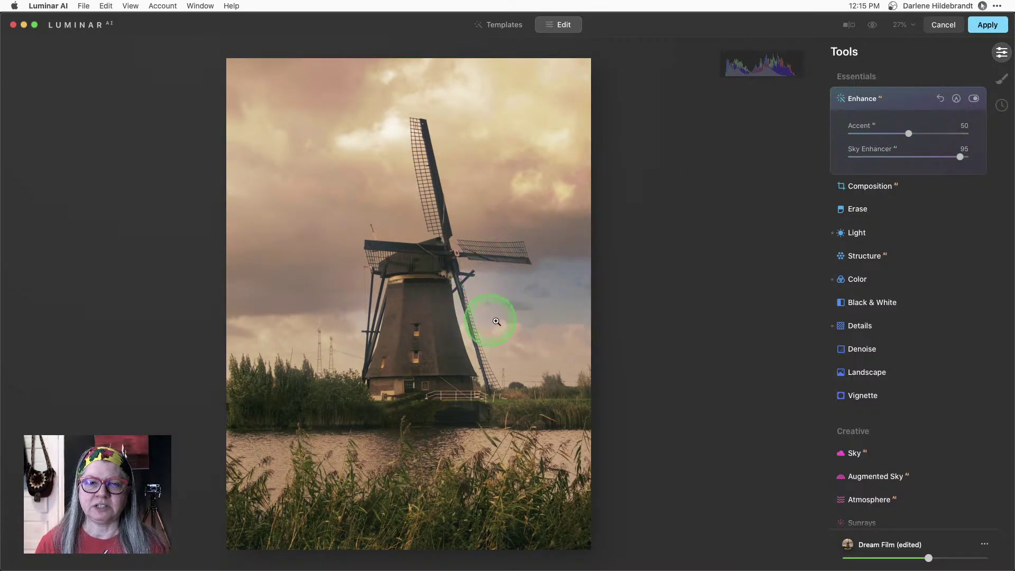
{"action": "left_click_drag", "start_coordinate": [959, 157], "coordinate": [887, 134]}
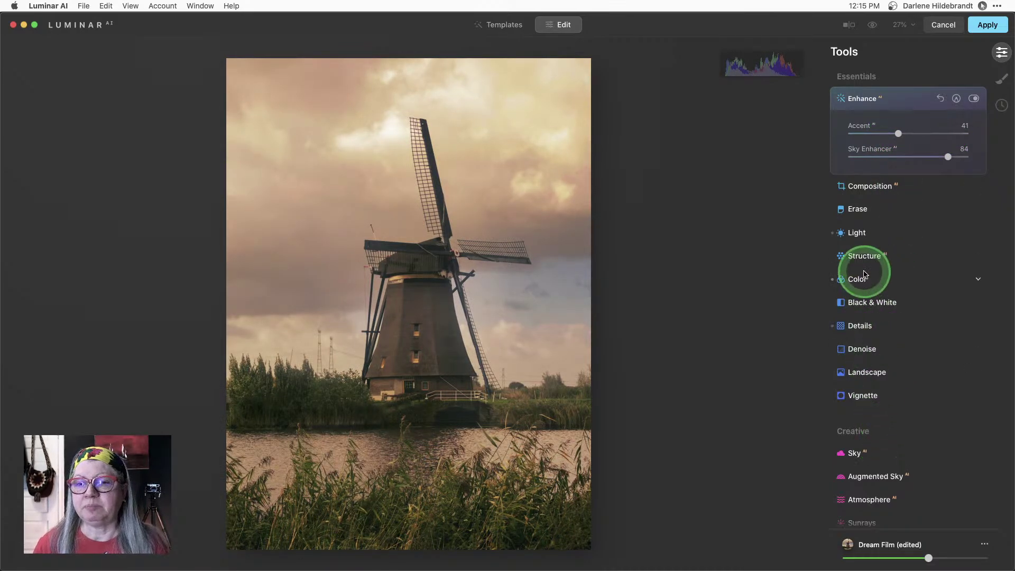
{"action": "left_click", "coordinate": [897, 99]}
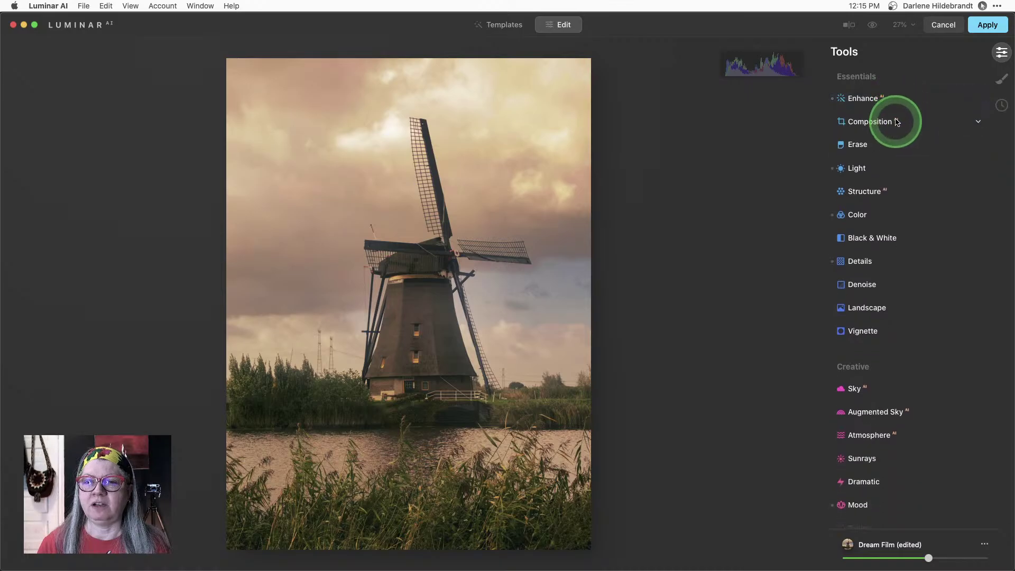
- Turn the template's Color adjustments off and on again to compare their effect on the photo
{"action": "left_click", "coordinate": [830, 219]}
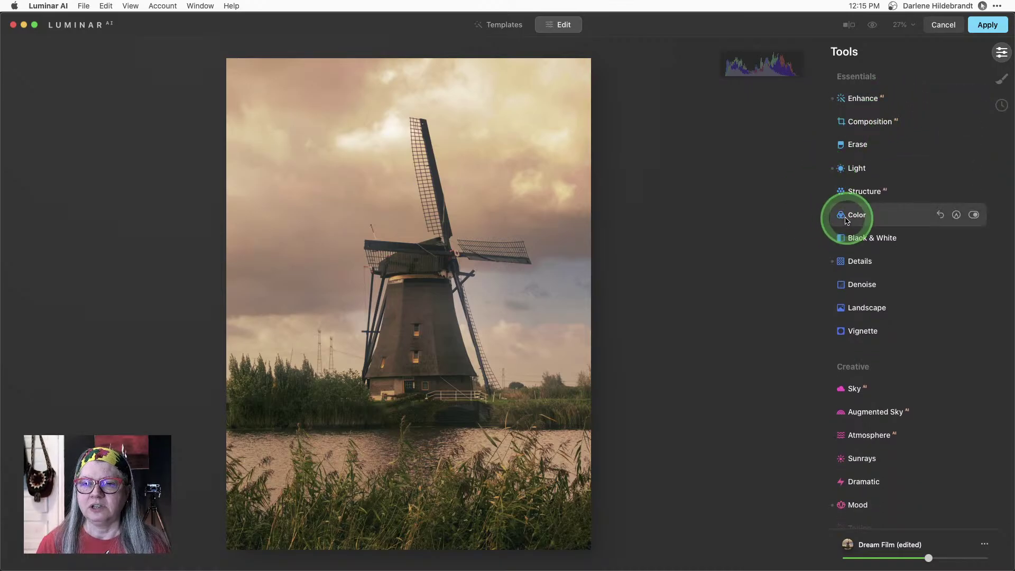
{"action": "left_click", "coordinate": [973, 216]}
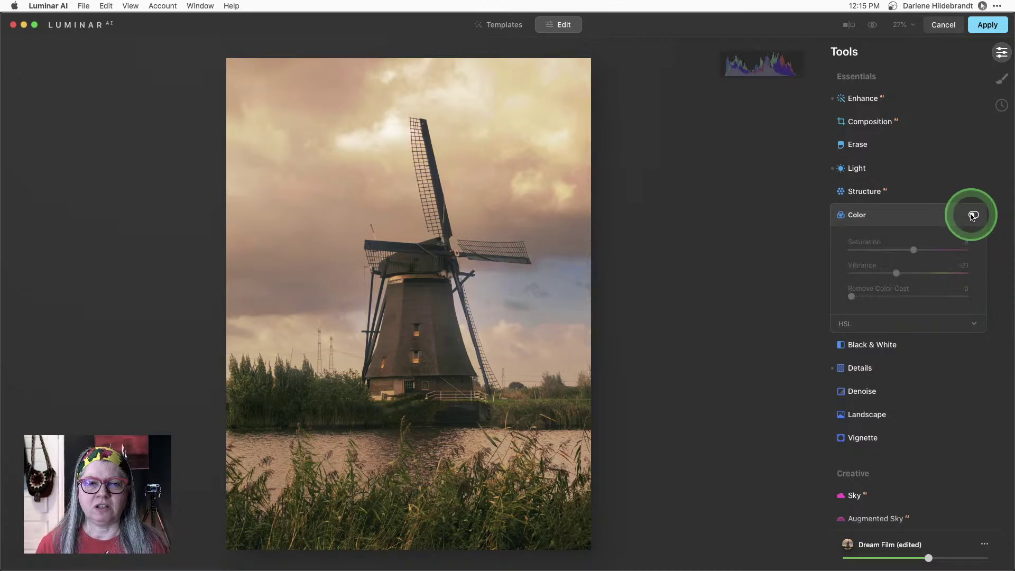
{"action": "left_click", "coordinate": [974, 215]}
- Look through the available Mood LUTs, keep Dream Film, and set the Mood amount to 61
{"action": "scroll", "coordinate": [883, 296], "scroll_direction": "down", "scroll_amount": 5}
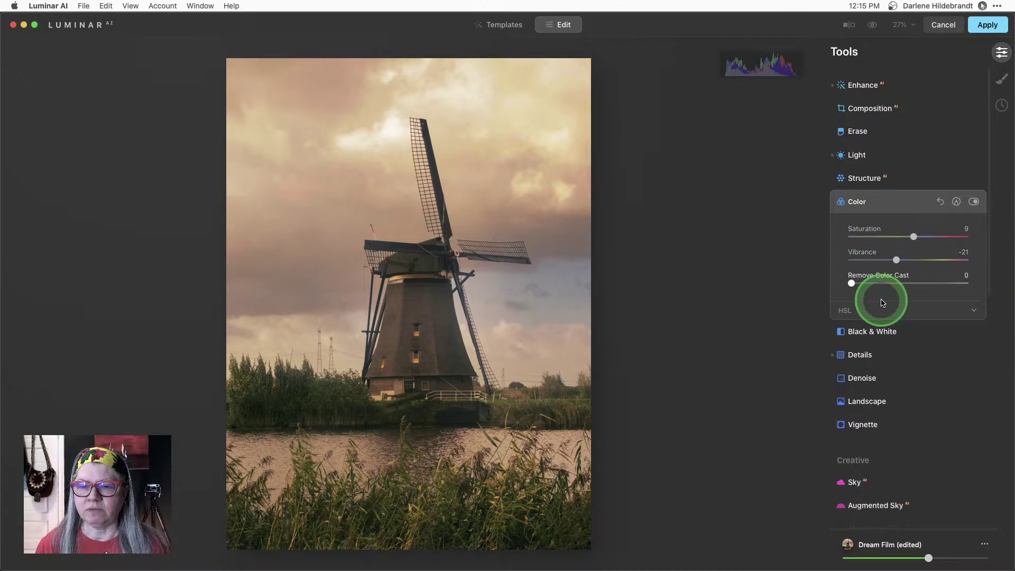
{"action": "scroll", "coordinate": [882, 303], "scroll_direction": "down", "scroll_amount": 7}
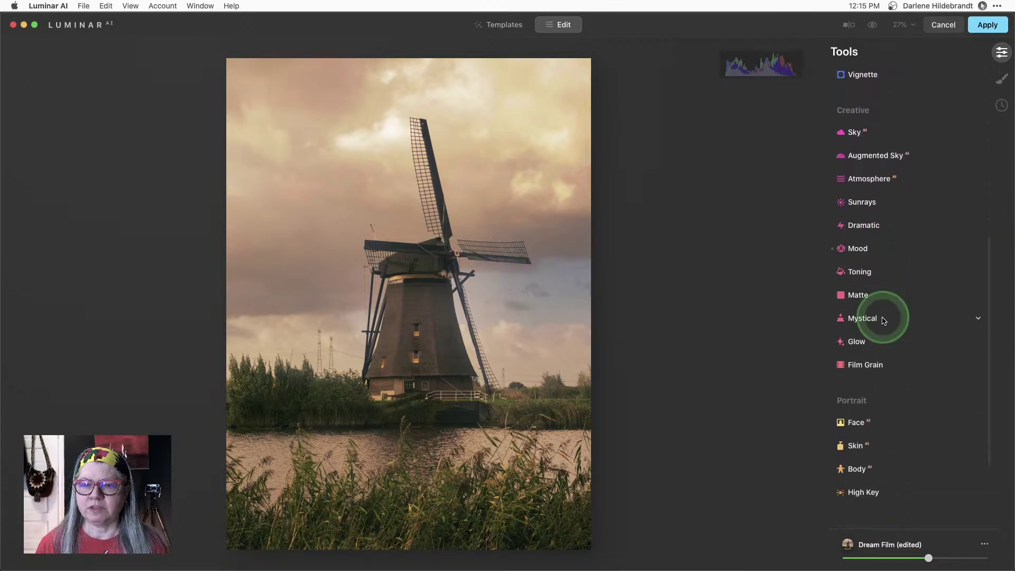
{"action": "left_click", "coordinate": [860, 245]}
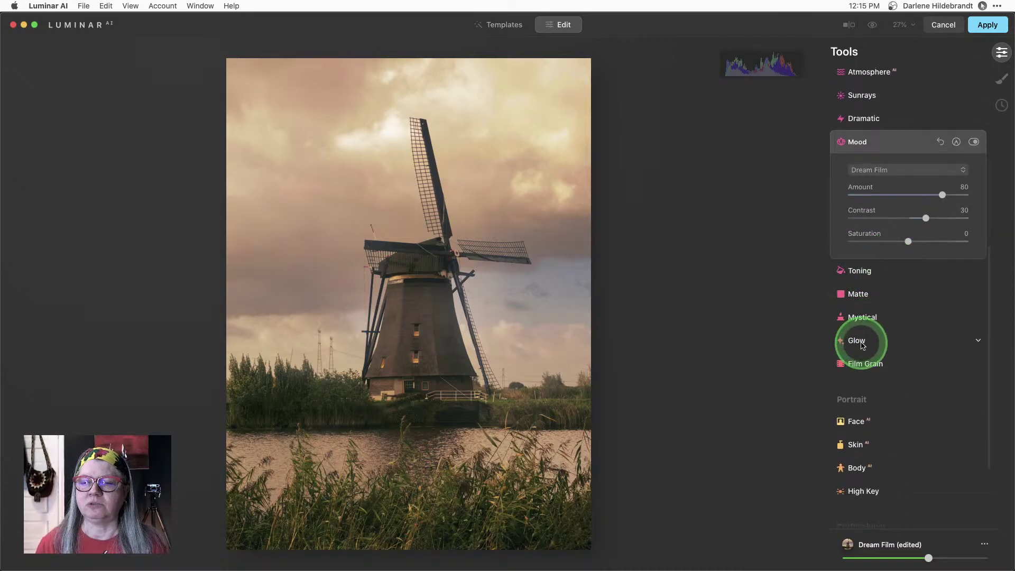
{"action": "left_click", "coordinate": [884, 169]}
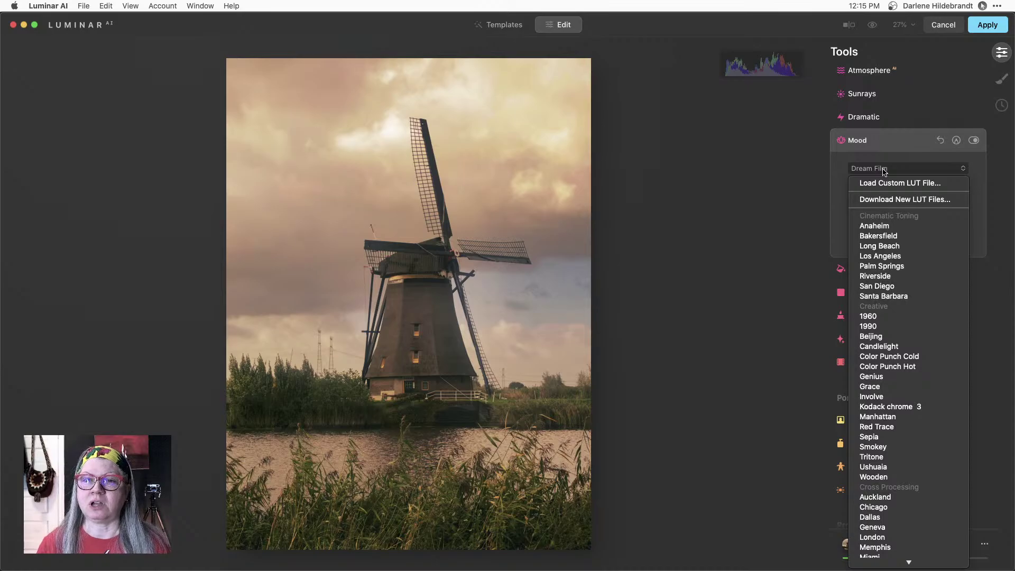
{"action": "left_click", "coordinate": [883, 171]}
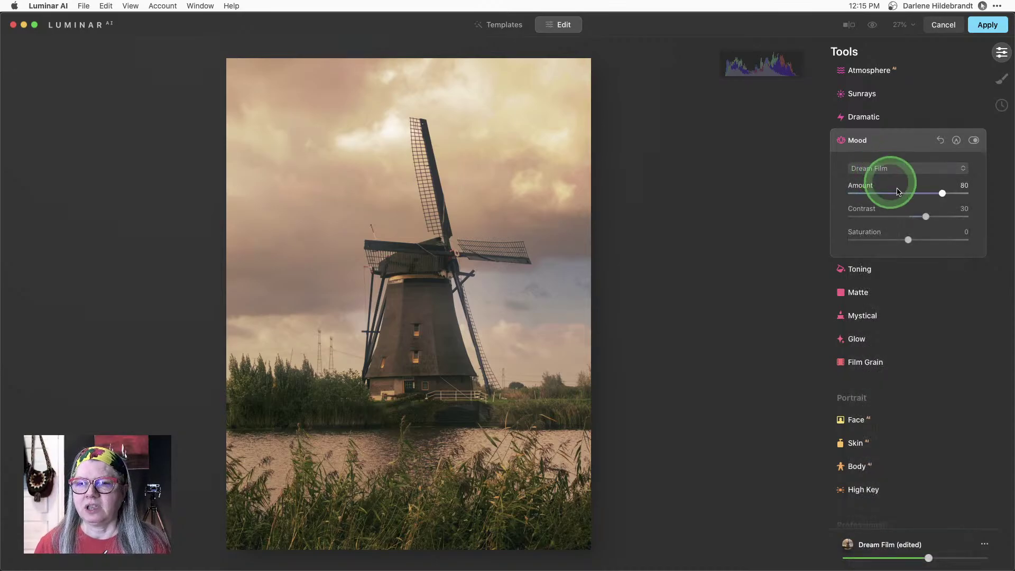
{"action": "left_click_drag", "start_coordinate": [924, 195], "coordinate": [897, 196]}
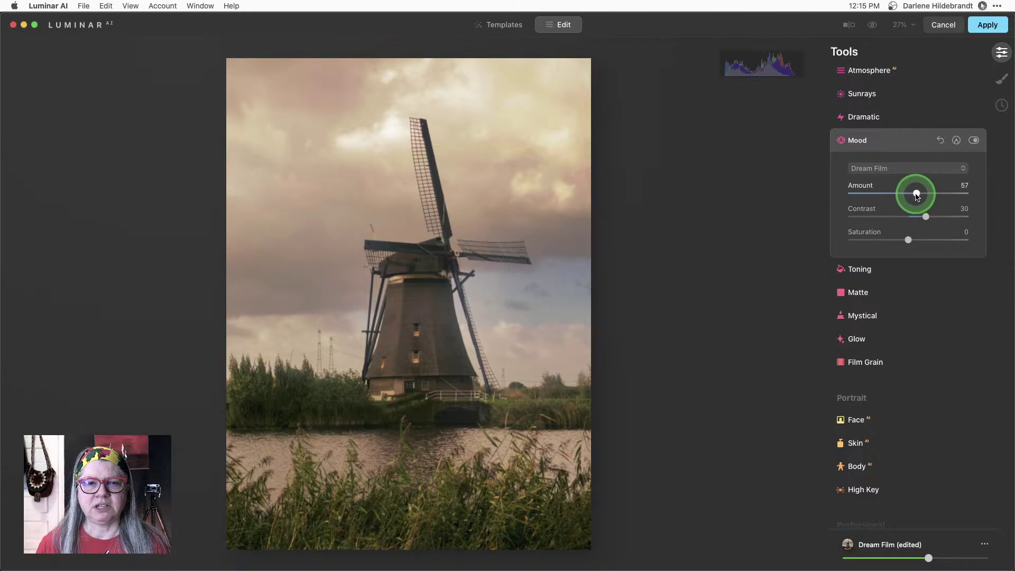
{"action": "left_click", "coordinate": [900, 134]}
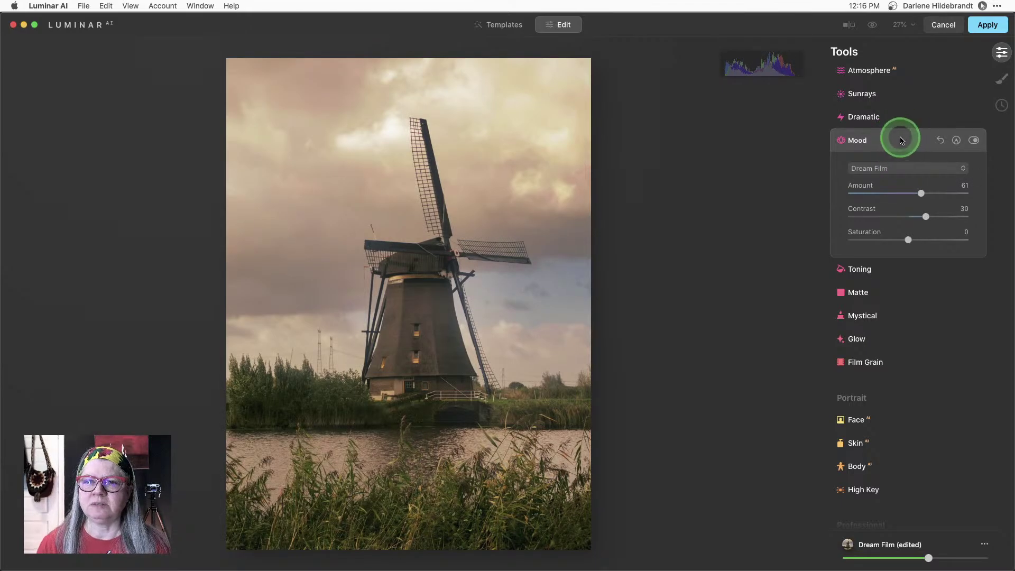
- Set the Light tint to 19 and temperature to -4, and compare the photo with its unedited version
{"action": "scroll", "coordinate": [906, 136], "scroll_direction": "up", "scroll_amount": 5}
{"action": "scroll", "coordinate": [902, 141], "scroll_direction": "up", "scroll_amount": 3}
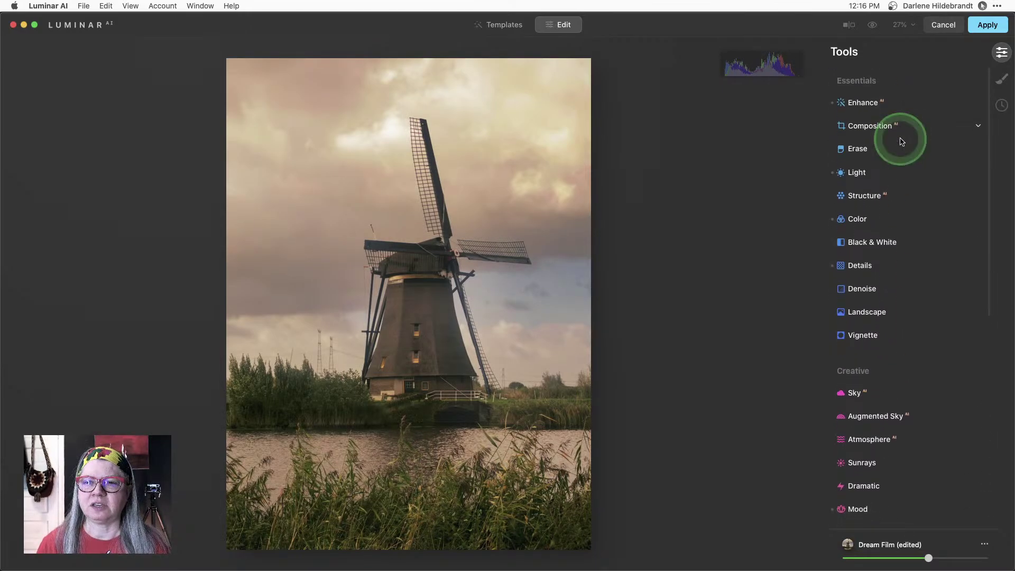
{"action": "left_click", "coordinate": [867, 169]}
{"action": "left_click", "coordinate": [907, 247]}
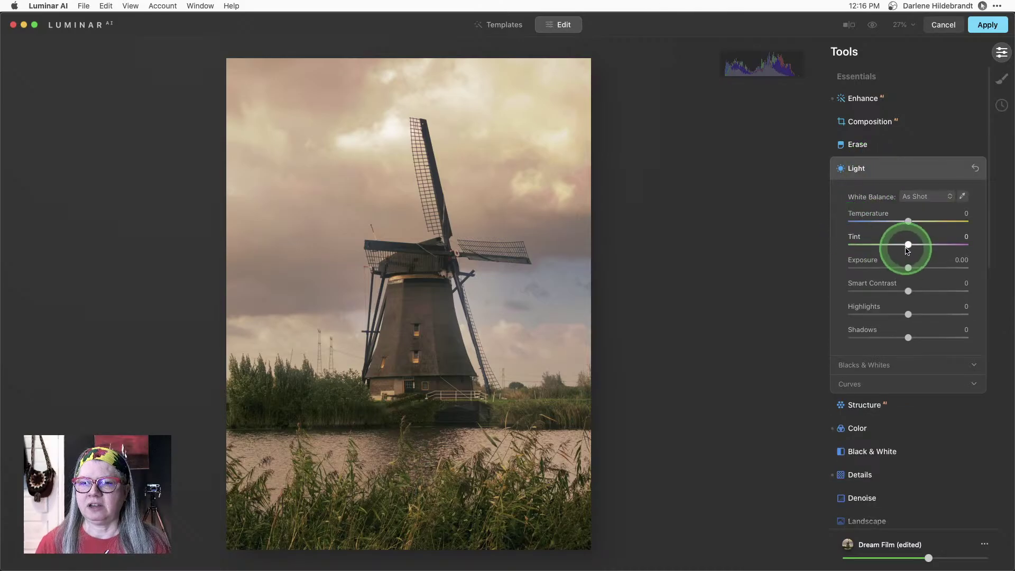
{"action": "left_click_drag", "start_coordinate": [908, 248], "coordinate": [914, 248]}
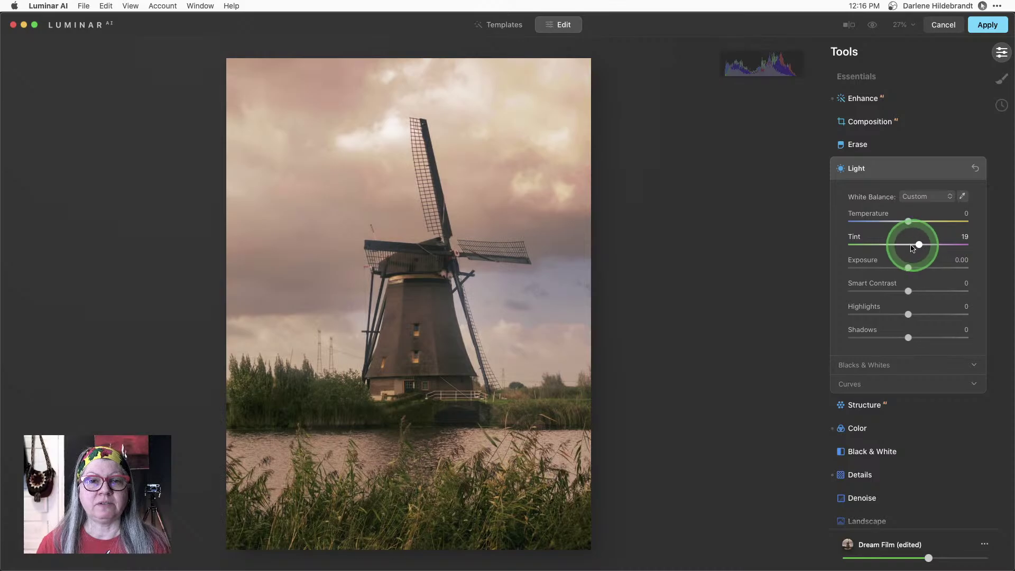
{"action": "left_click_drag", "start_coordinate": [908, 222], "coordinate": [906, 222]}
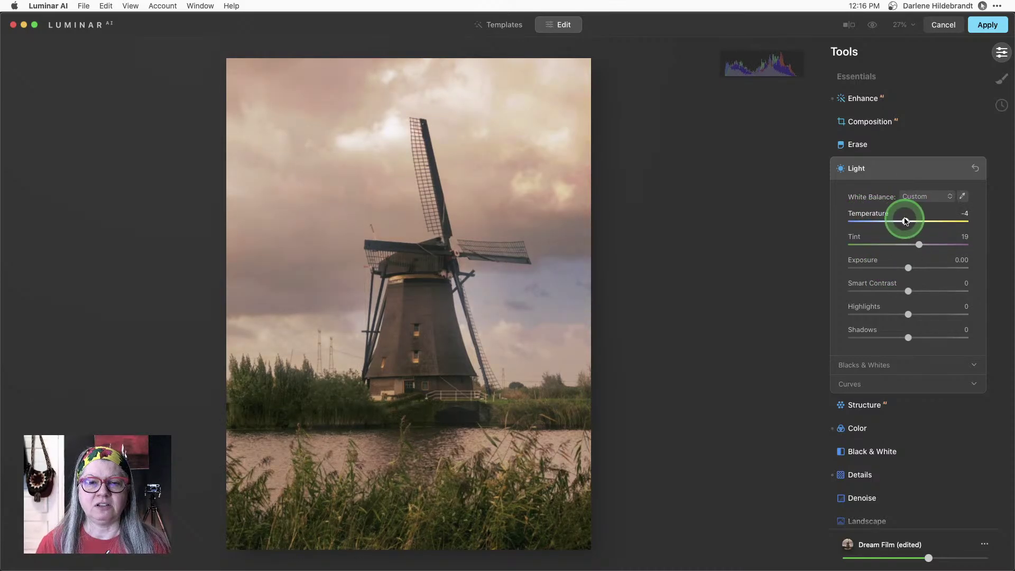
{"action": "left_click", "coordinate": [907, 167]}
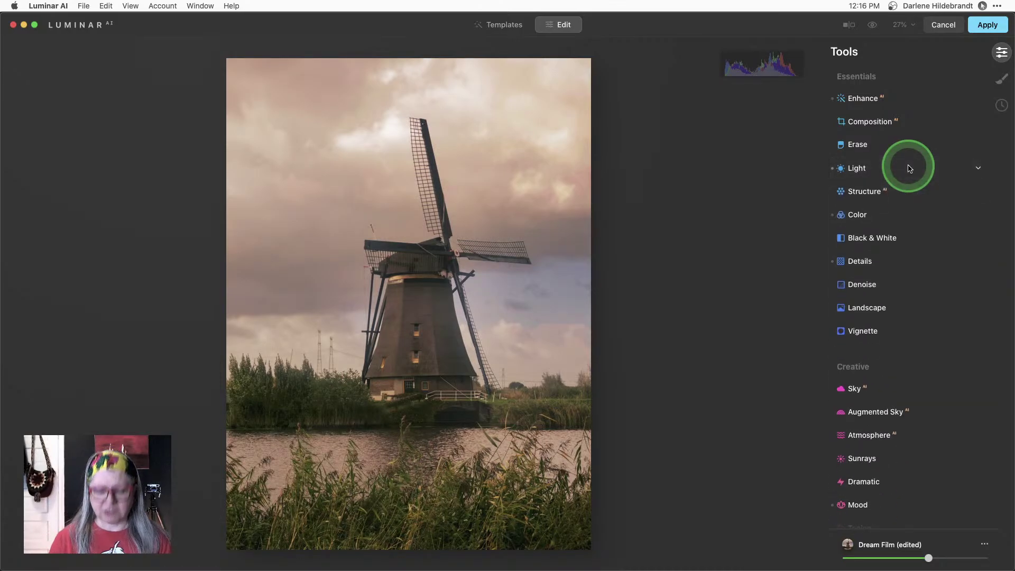
{"action": "key", "text": "backslash"}
{"action": "key", "text": "backslash"}
{"action": "key", "text": "backslash"}
{"action": "key", "text": "backslash"}
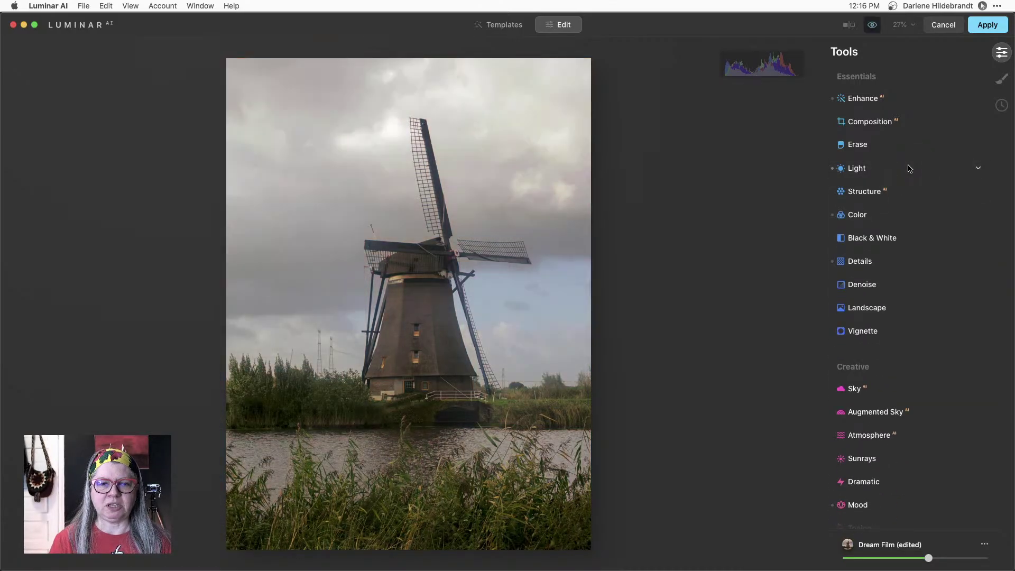
- Add a hard-edged dark vignette to the photo with amount -76 and feather -100
{"action": "left_click", "coordinate": [873, 331]}
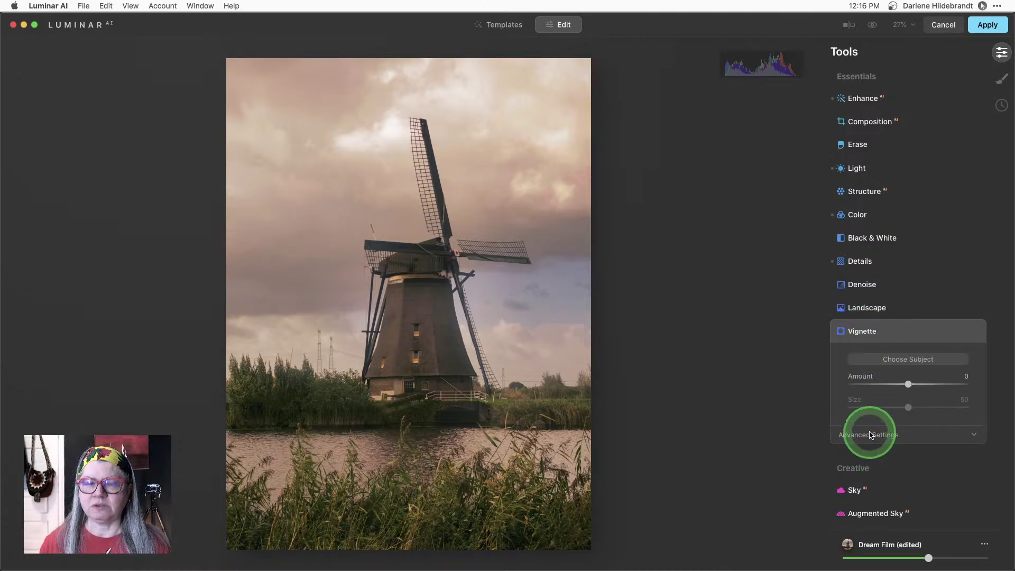
{"action": "left_click", "coordinate": [870, 435]}
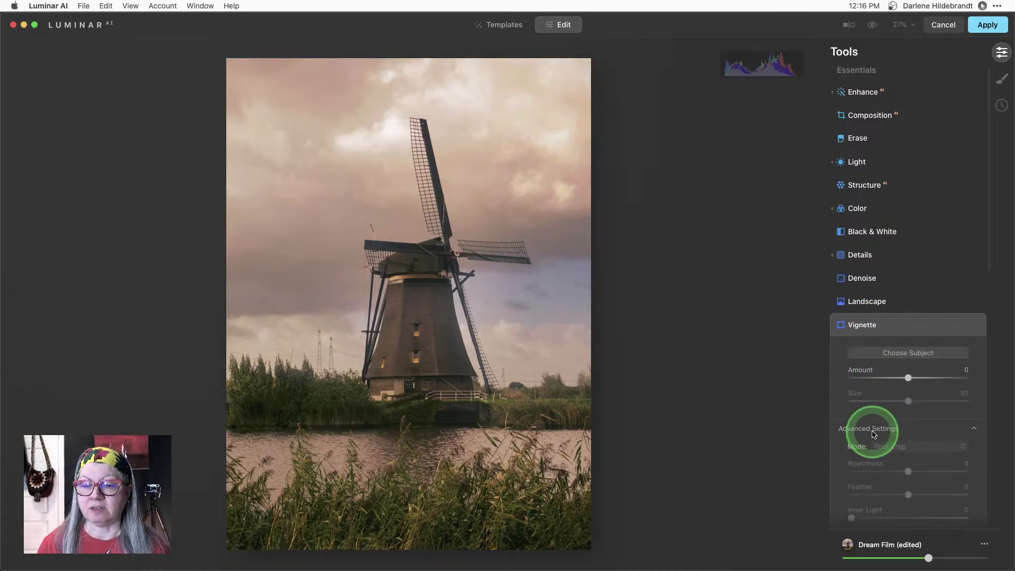
{"action": "left_click_drag", "start_coordinate": [883, 351], "coordinate": [813, 344]}
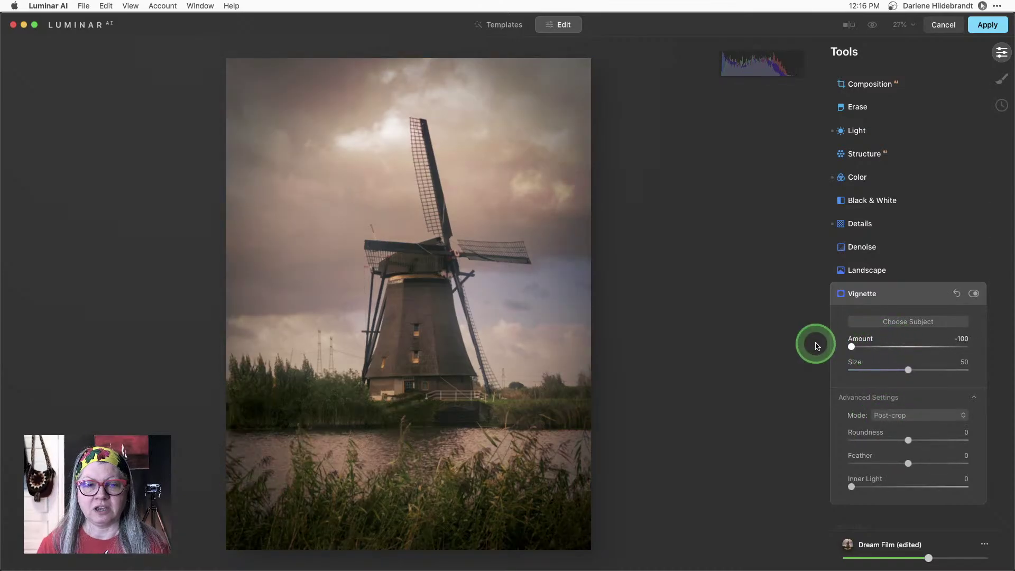
{"action": "left_click", "coordinate": [869, 464]}
{"action": "left_click_drag", "start_coordinate": [871, 466], "coordinate": [830, 459]}
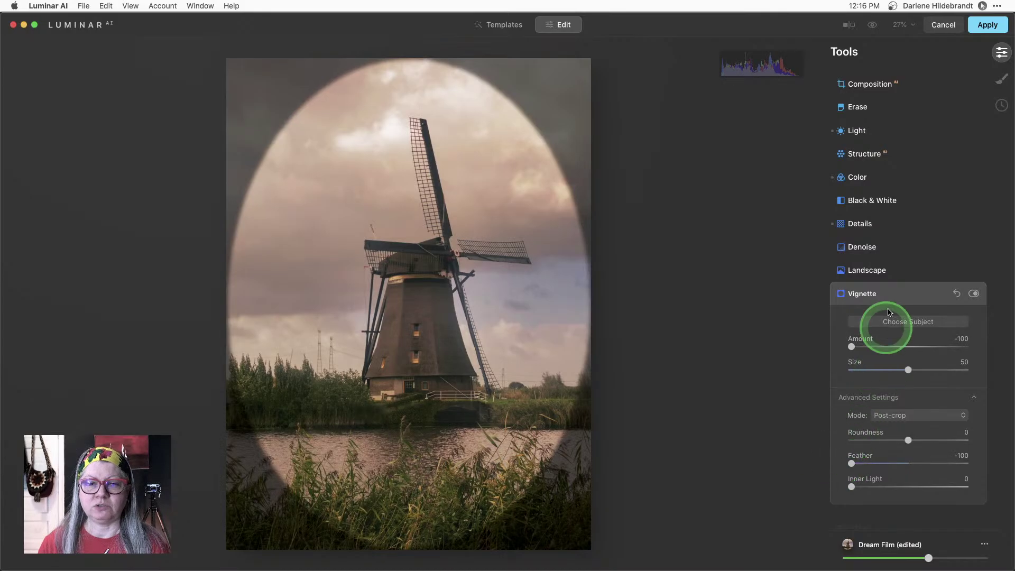
{"action": "mouse_move", "coordinate": [852, 347]}
{"action": "left_mouse_down"}
{"action": "mouse_move", "coordinate": [970, 349]}
{"action": "mouse_move", "coordinate": [865, 348]}
{"action": "left_mouse_up"}
- Set the vignette's size to 23 and centre it on the upper part of the windmill's body
{"action": "left_click", "coordinate": [852, 464]}
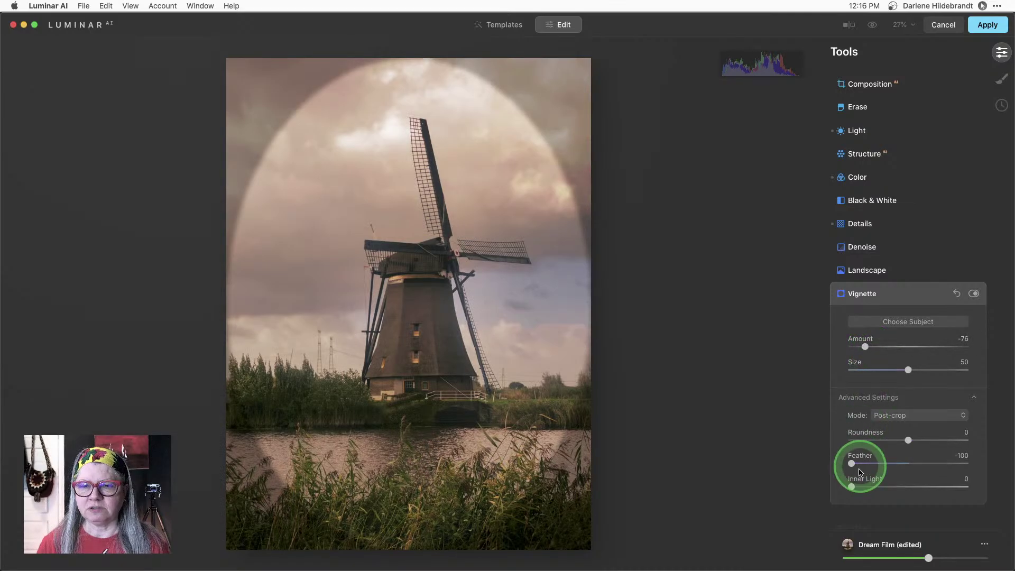
{"action": "left_click", "coordinate": [905, 441]}
{"action": "left_click", "coordinate": [908, 442]}
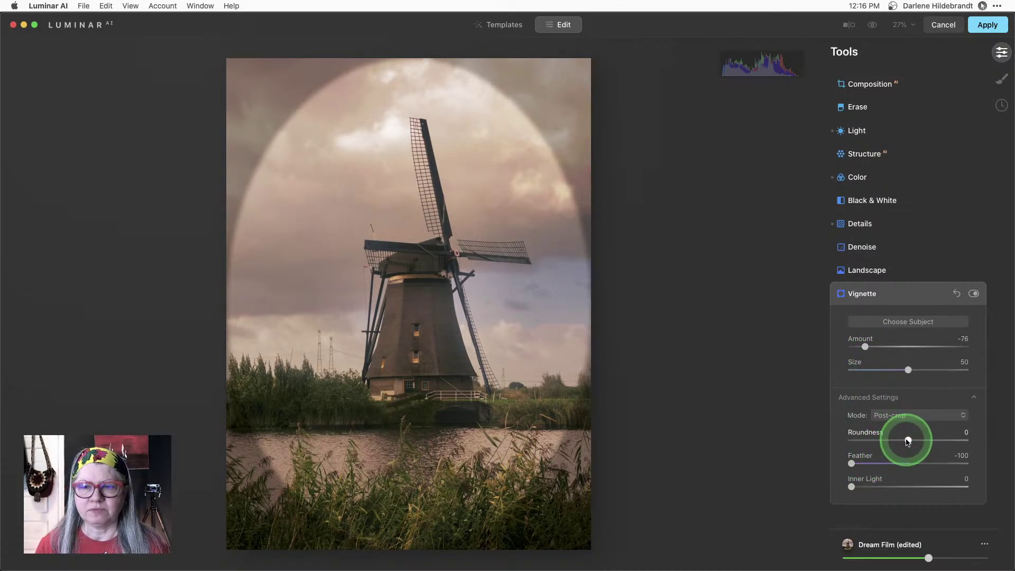
{"action": "left_click_drag", "start_coordinate": [909, 369], "coordinate": [878, 370]}
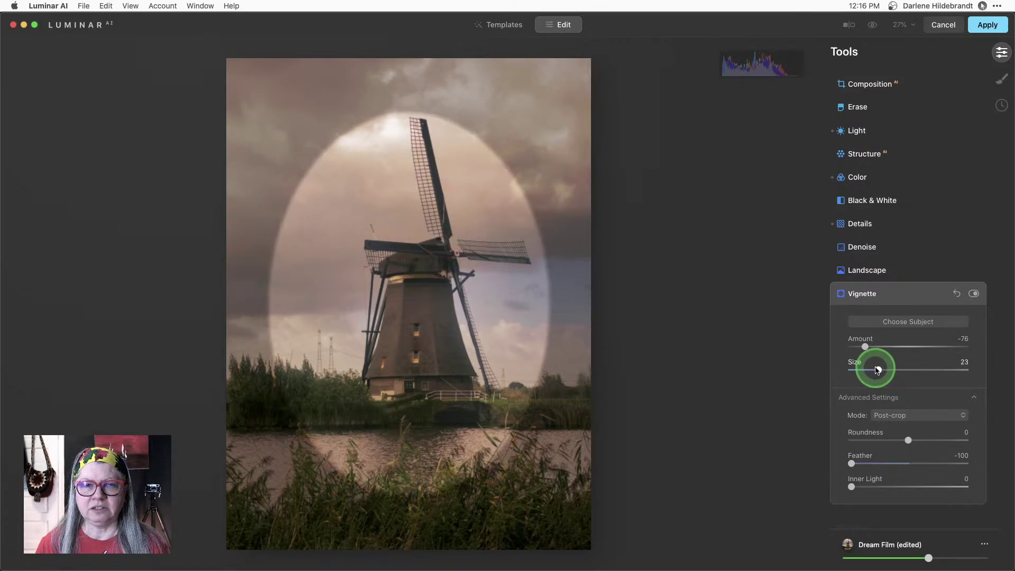
{"action": "left_click", "coordinate": [909, 326]}
{"action": "left_click", "coordinate": [431, 310]}
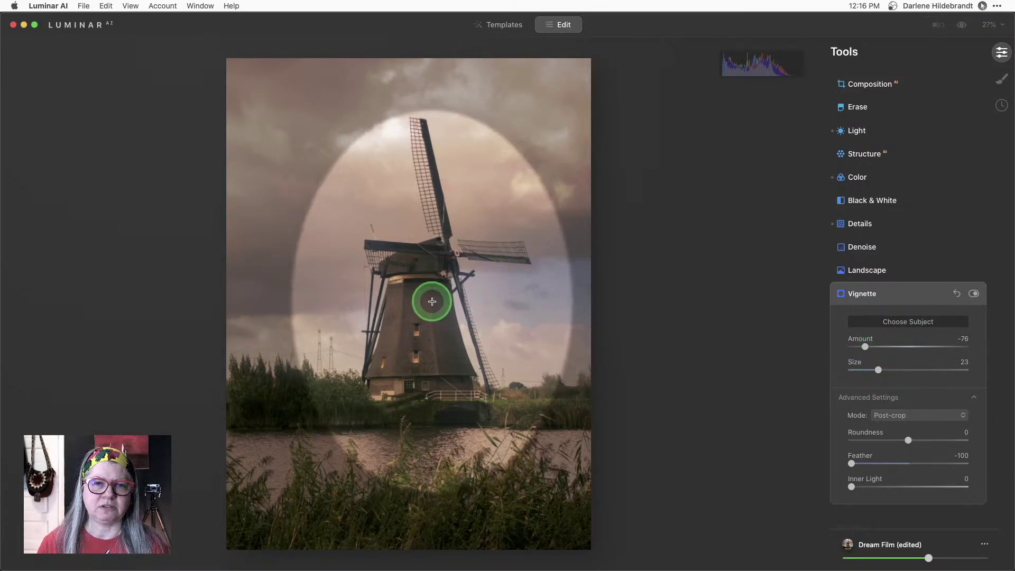
{"action": "left_click", "coordinate": [432, 285]}
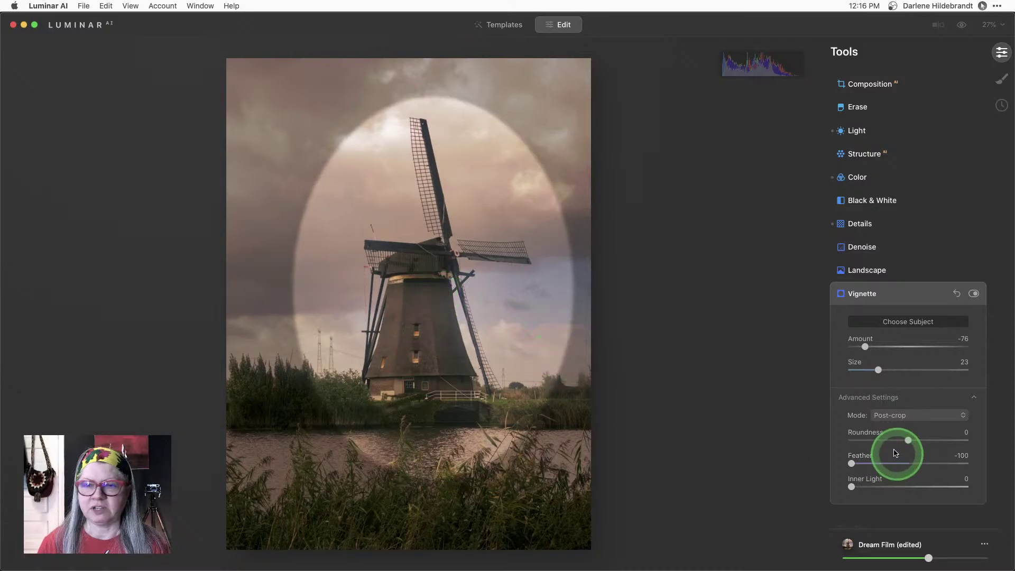
- Soften the vignette with feather 43 and amount -63, and compare the photo with and without it
{"action": "left_click_drag", "start_coordinate": [852, 465], "coordinate": [916, 466]}
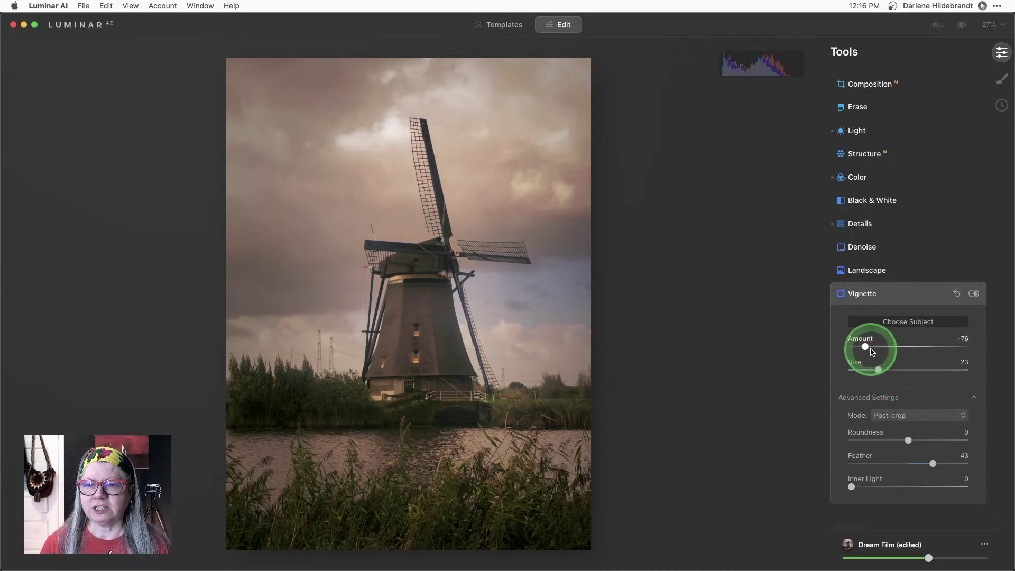
{"action": "left_click_drag", "start_coordinate": [866, 349], "coordinate": [872, 348]}
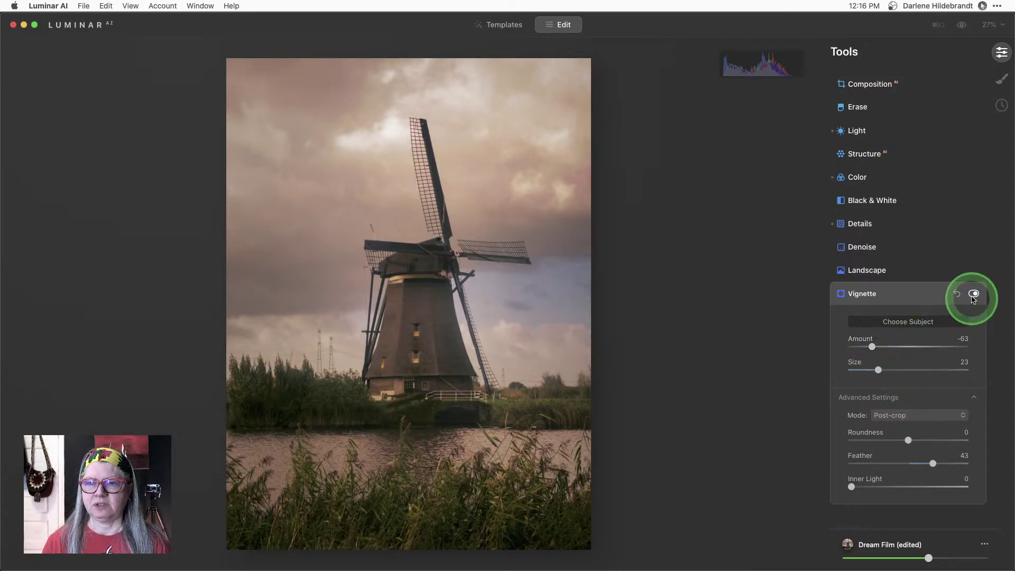
{"action": "left_click", "coordinate": [973, 295]}
{"action": "left_click", "coordinate": [974, 295]}
{"action": "left_click", "coordinate": [974, 295]}
{"action": "left_click", "coordinate": [974, 295]}
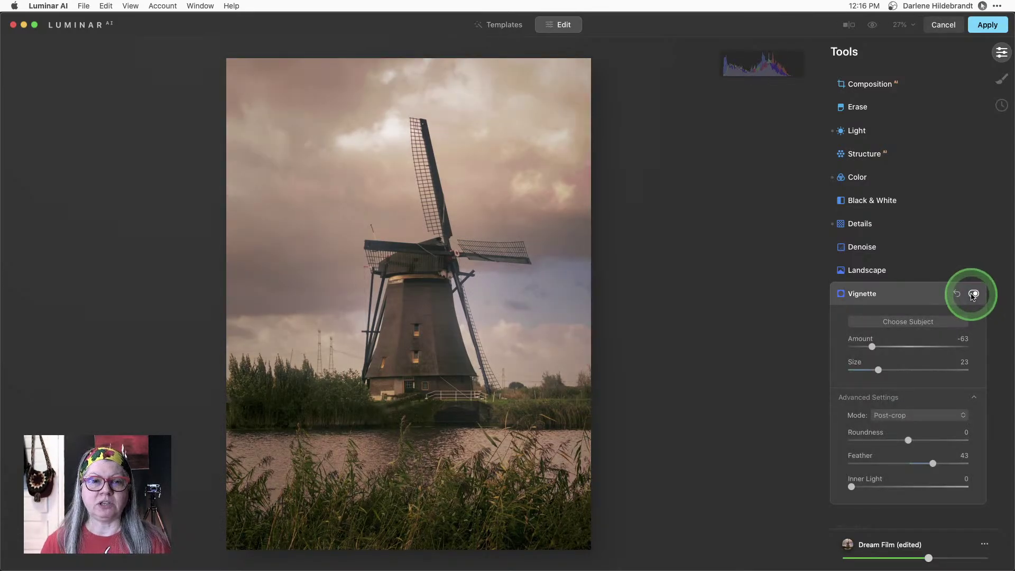
{"action": "left_click", "coordinate": [909, 297]}
- Add Structure to the photo with amount 53 and boost 18
{"action": "scroll", "coordinate": [908, 293], "scroll_direction": "up", "scroll_amount": 3}
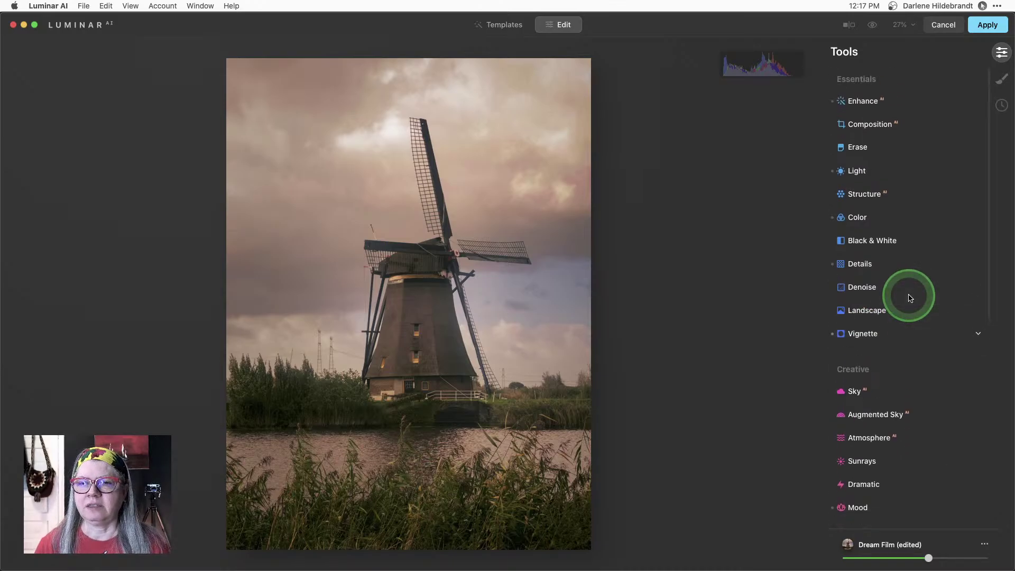
{"action": "left_click", "coordinate": [865, 196]}
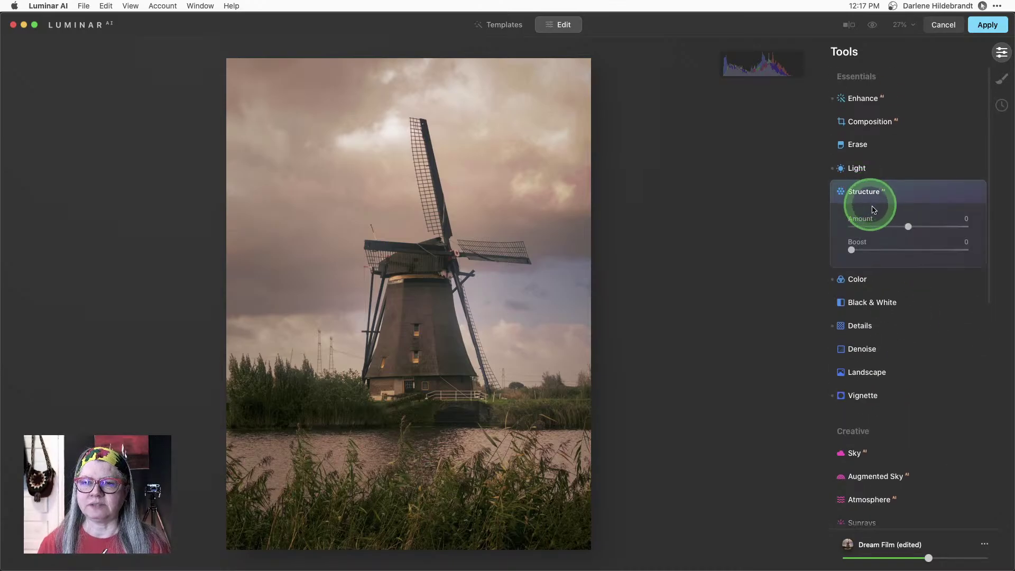
{"action": "left_click", "coordinate": [907, 227]}
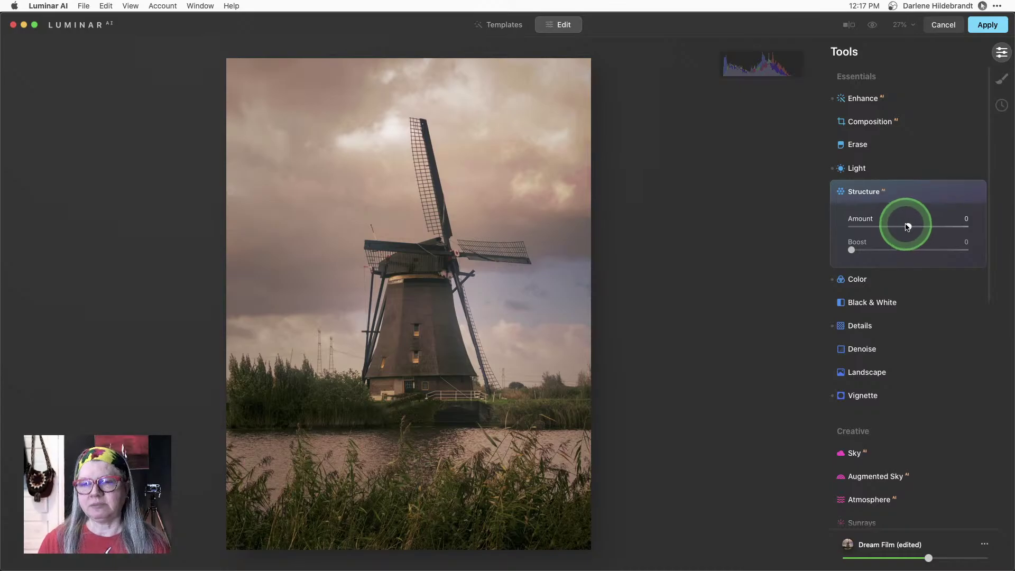
{"action": "left_click_drag", "start_coordinate": [908, 227], "coordinate": [940, 219]}
{"action": "left_click", "coordinate": [851, 250]}
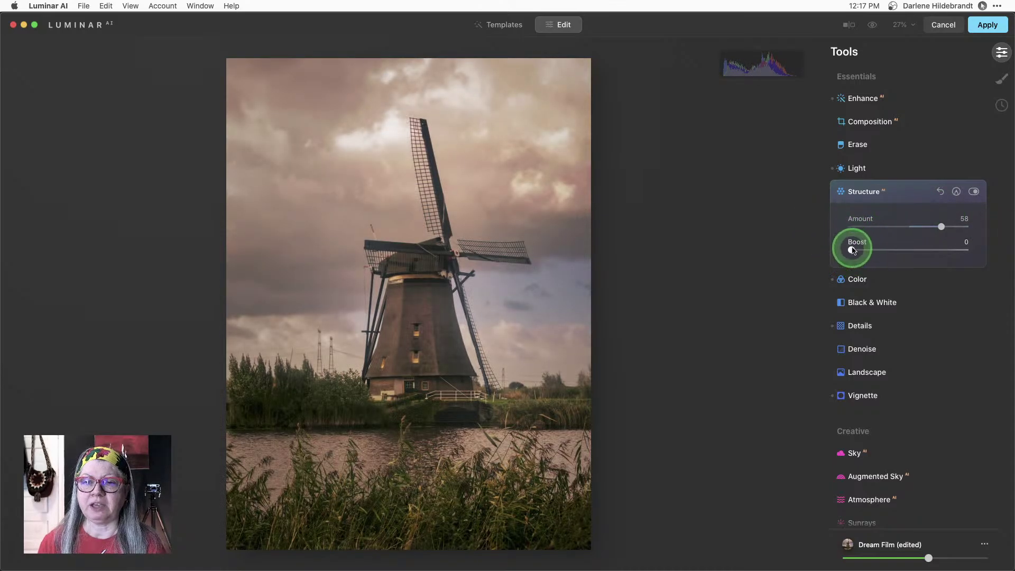
{"action": "left_click_drag", "start_coordinate": [875, 250], "coordinate": [872, 250]}
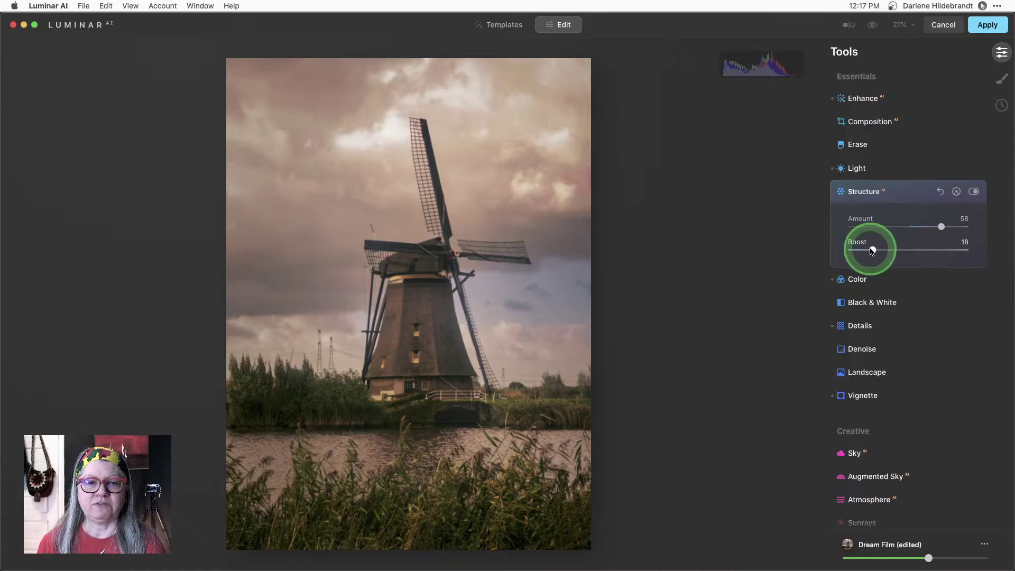
{"action": "left_click_drag", "start_coordinate": [932, 221], "coordinate": [938, 227]}
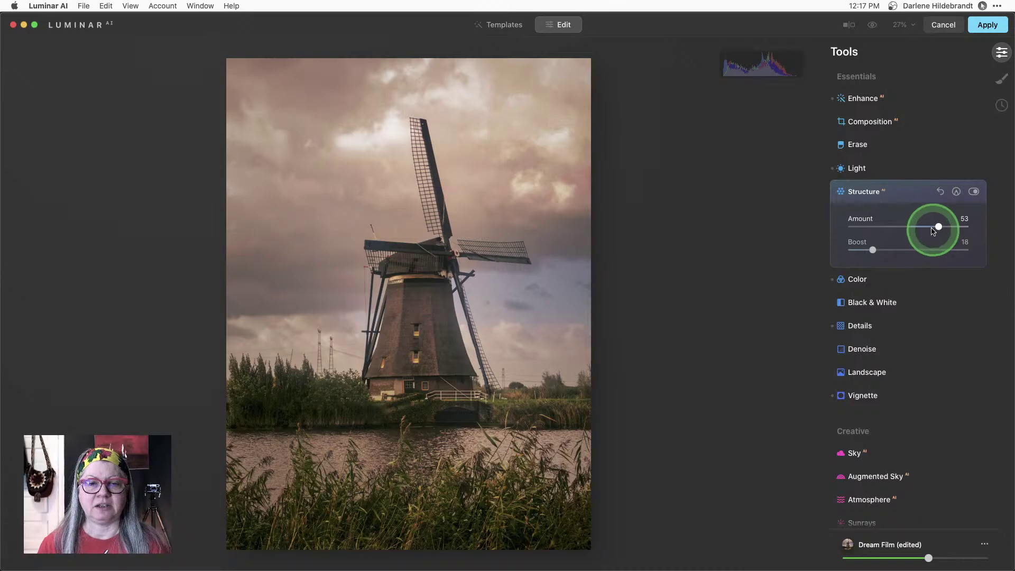
{"action": "left_click", "coordinate": [894, 193]}
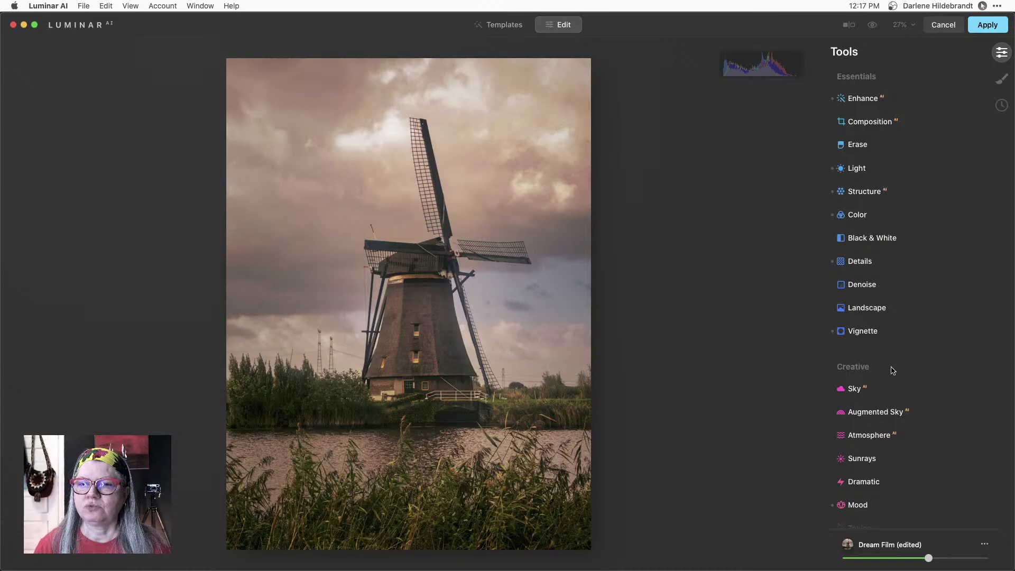
- Apply the Dramatic effect with amount 30, local contrast 22 and saturation 0
{"action": "scroll", "coordinate": [895, 355], "scroll_direction": "down", "scroll_amount": 5}
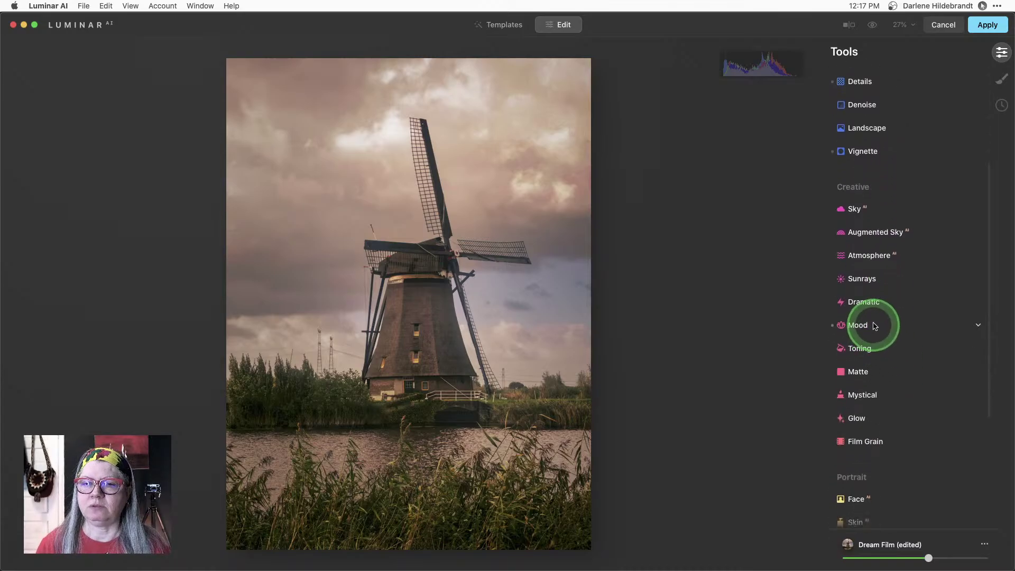
{"action": "left_click", "coordinate": [860, 305]}
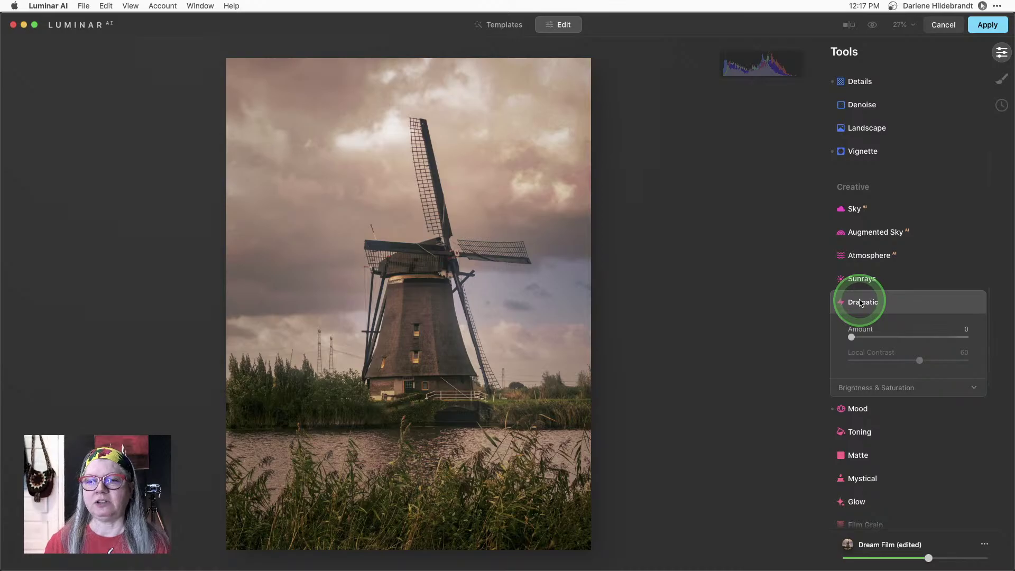
{"action": "left_click_drag", "start_coordinate": [851, 336], "coordinate": [913, 338]}
{"action": "left_click", "coordinate": [888, 389]}
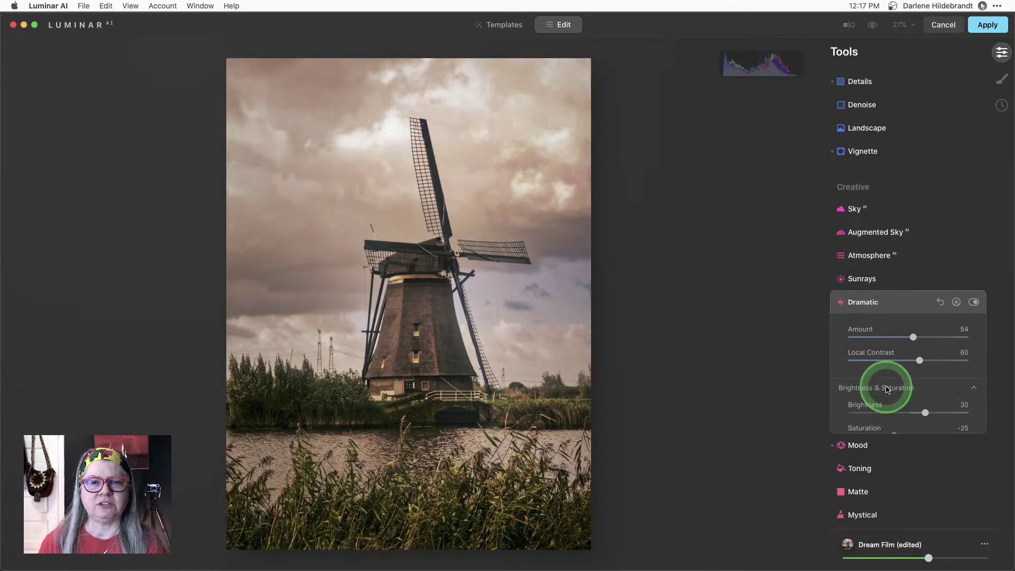
{"action": "scroll", "coordinate": [886, 387], "scroll_direction": "down", "scroll_amount": 1}
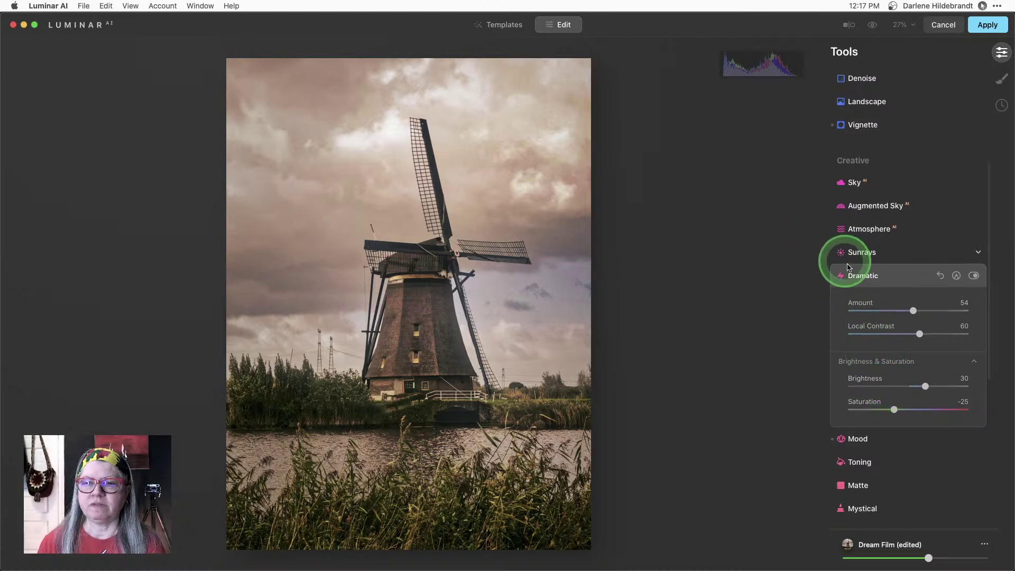
{"action": "left_click_drag", "start_coordinate": [912, 314], "coordinate": [885, 313]}
{"action": "left_click_drag", "start_coordinate": [945, 408], "coordinate": [908, 409]}
{"action": "left_click_drag", "start_coordinate": [922, 311], "coordinate": [886, 313]}
- Compare the edited windmill with its original by sweeping the before/after divider across the whole photo
{"action": "left_click", "coordinate": [849, 24]}
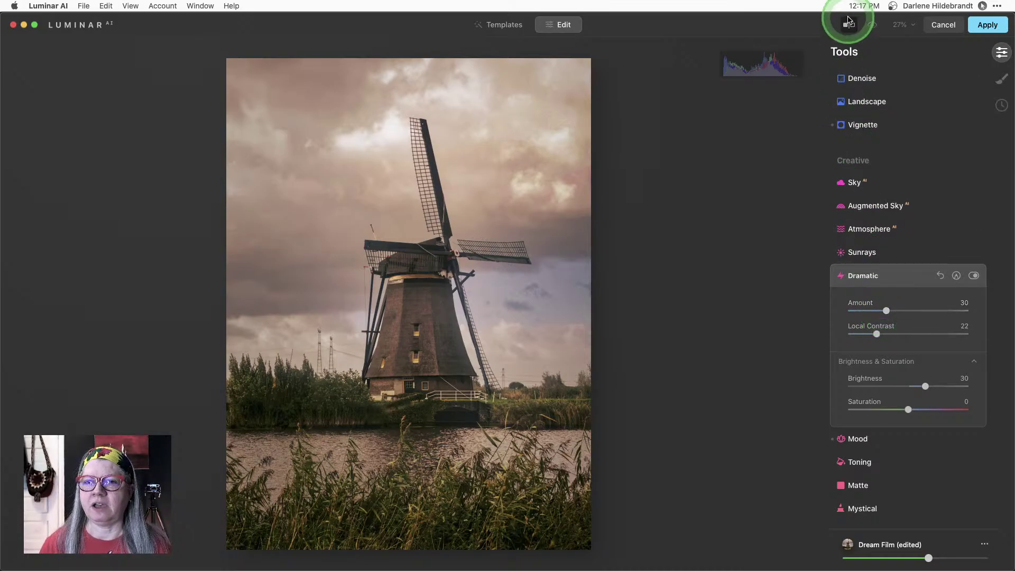
{"action": "left_click_drag", "start_coordinate": [386, 268], "coordinate": [586, 257]}
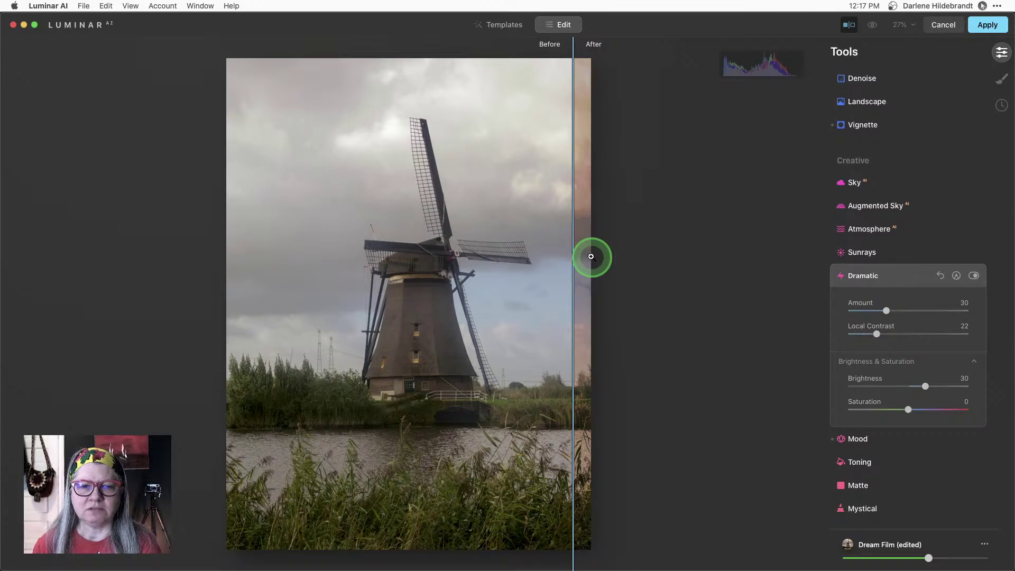
{"action": "left_click_drag", "start_coordinate": [591, 256], "coordinate": [216, 250]}
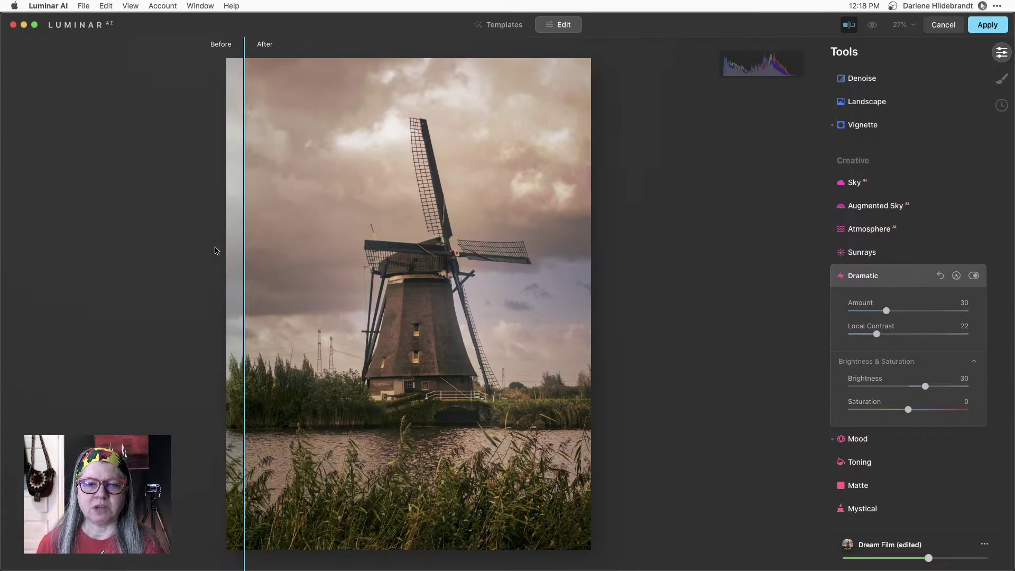
{"action": "left_click", "coordinate": [849, 24]}
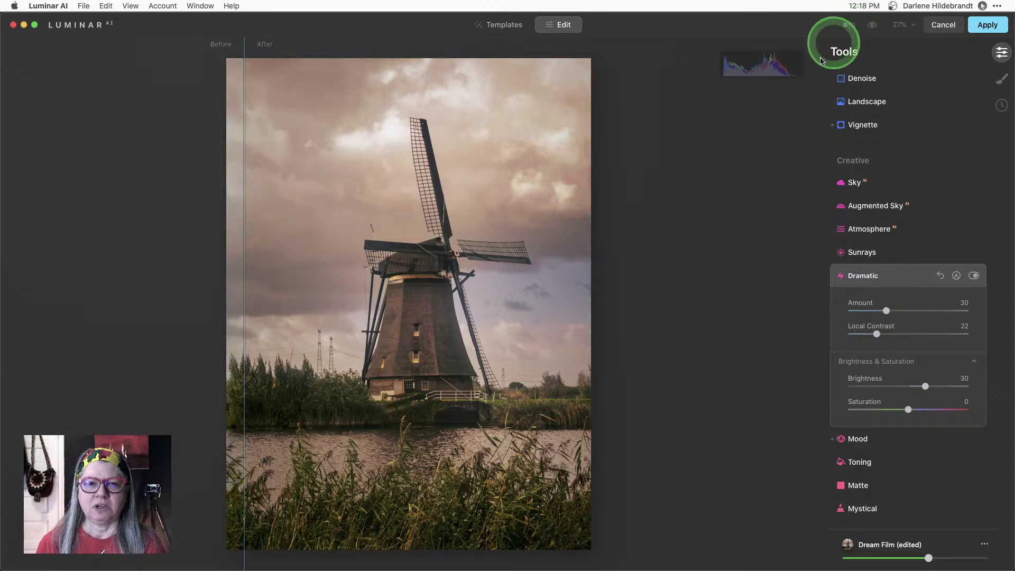
{"action": "left_click", "coordinate": [893, 274]}
- Apply the Mystical effect to the photo with amount 11
{"action": "scroll", "coordinate": [894, 275], "scroll_direction": "down", "scroll_amount": 1}
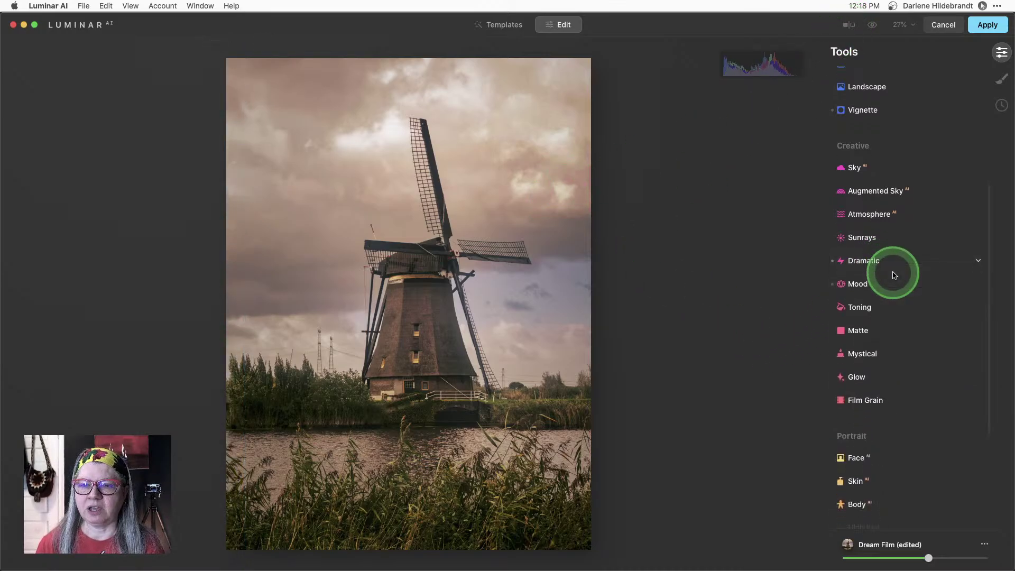
{"action": "scroll", "coordinate": [893, 275], "scroll_direction": "down", "scroll_amount": 5}
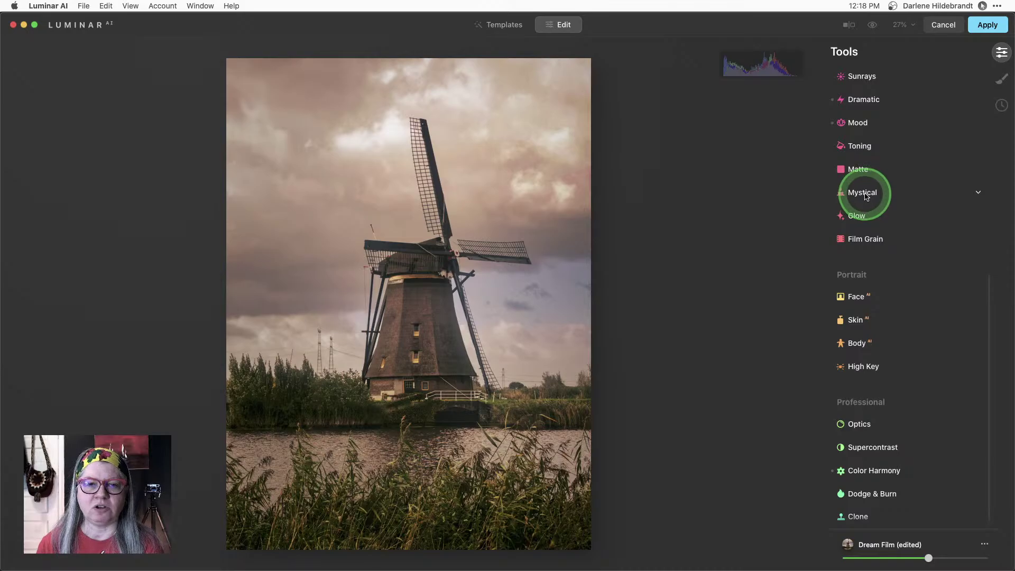
{"action": "left_click", "coordinate": [865, 195]}
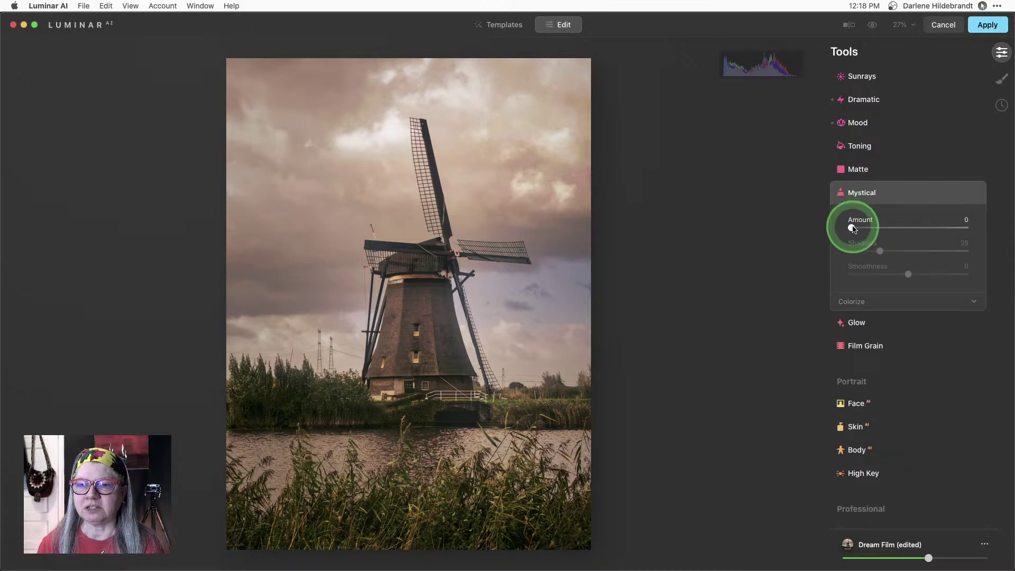
{"action": "mouse_move", "coordinate": [852, 229]}
{"action": "left_mouse_down"}
{"action": "mouse_move", "coordinate": [1003, 230]}
{"action": "mouse_move", "coordinate": [849, 226]}
{"action": "mouse_move", "coordinate": [875, 226]}
{"action": "mouse_move", "coordinate": [861, 227]}
{"action": "left_mouse_up"}
{"action": "left_click", "coordinate": [863, 301]}
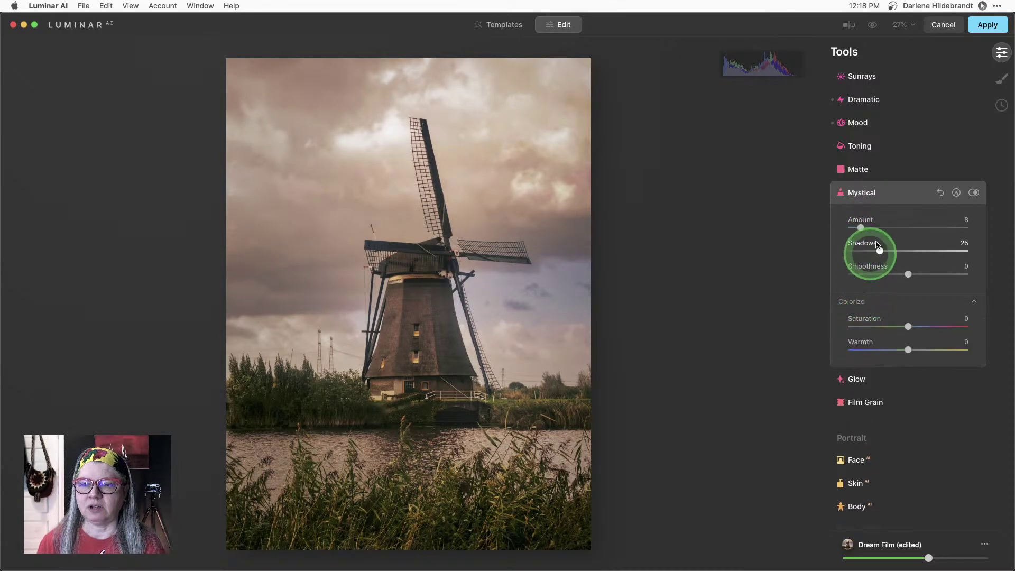
{"action": "left_click_drag", "start_coordinate": [861, 227], "coordinate": [865, 229]}
- Switch between the unedited and edited versions of the photo to judge the overall result
{"action": "key", "text": "backslash"}
{"action": "key", "text": "backslash"}
{"action": "key", "text": "backslash"}
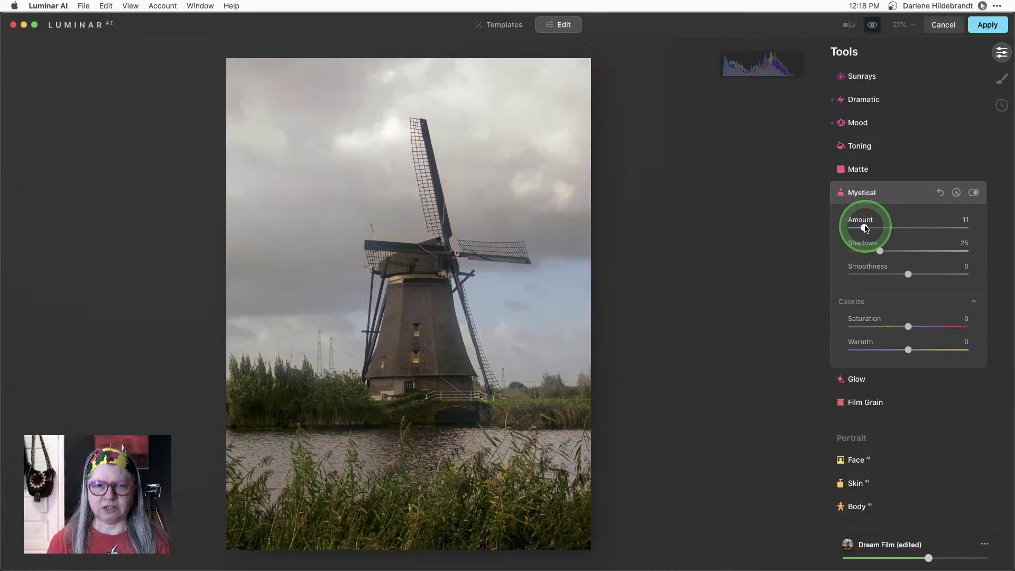
{"action": "key", "text": "backslash"}
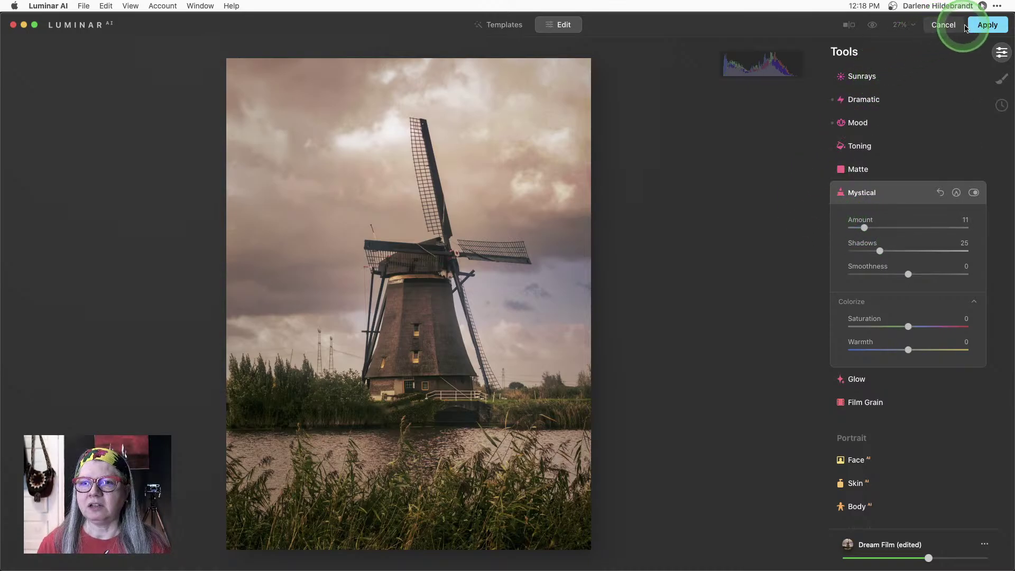
- Apply the edits to the windmill copy and switch back to Lightroom Classic
{"action": "left_click", "coordinate": [986, 26]}
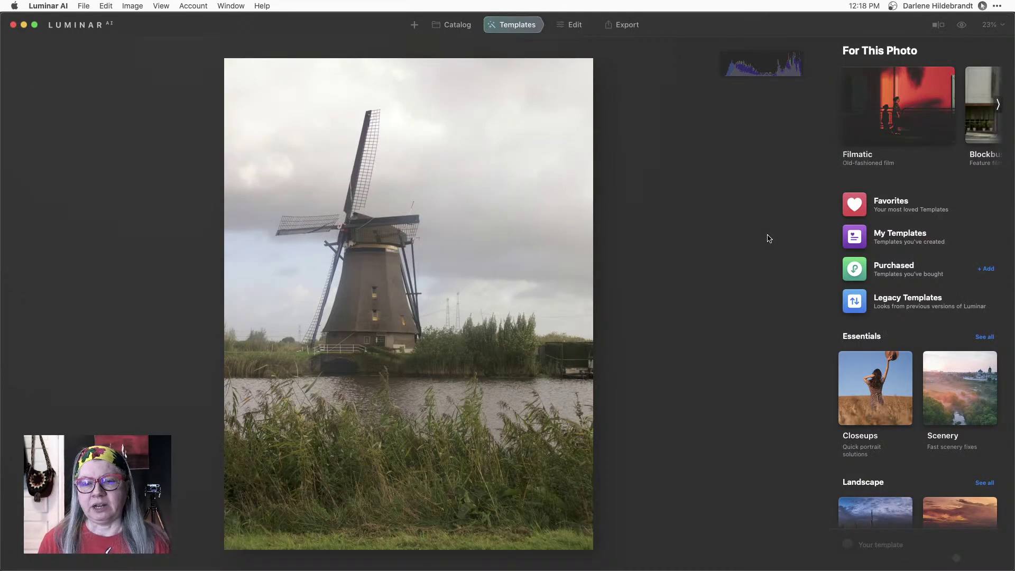
{"action": "left_click", "coordinate": [769, 239]}
{"action": "key", "text": "super+Tab"}
{"action": "key", "text": "super+Tab"}
{"action": "key", "text": "super+Tab"}
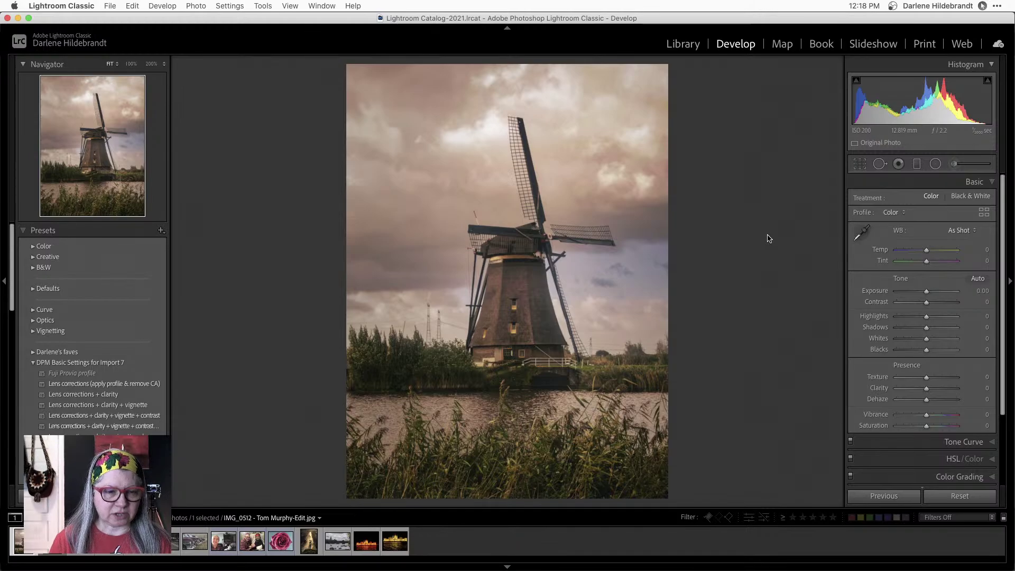
- Select the original windmill JPEG next to the edited copy and reset all its develop settings
{"action": "key", "text": "Left"}
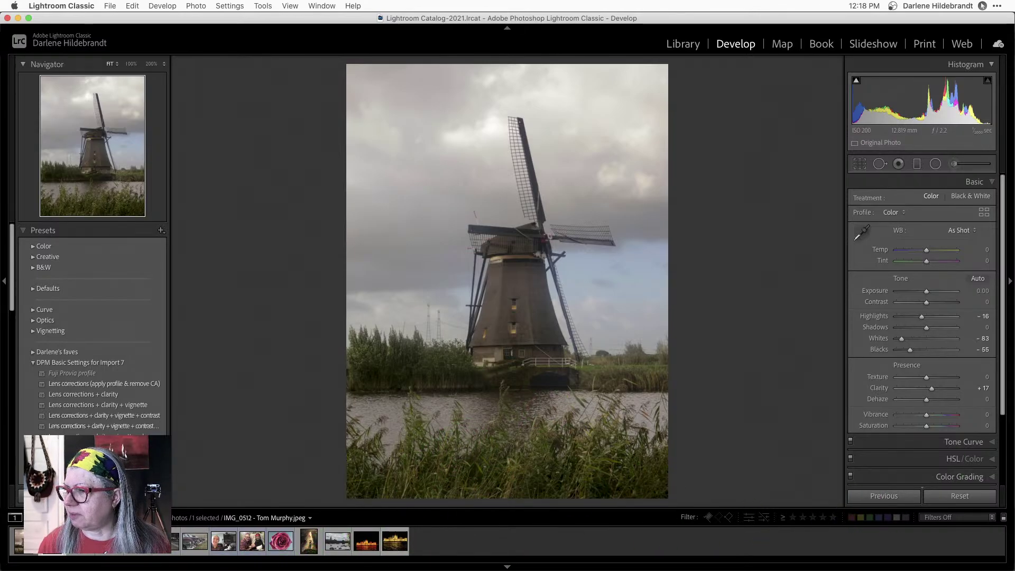
{"action": "key", "text": "super+e"}
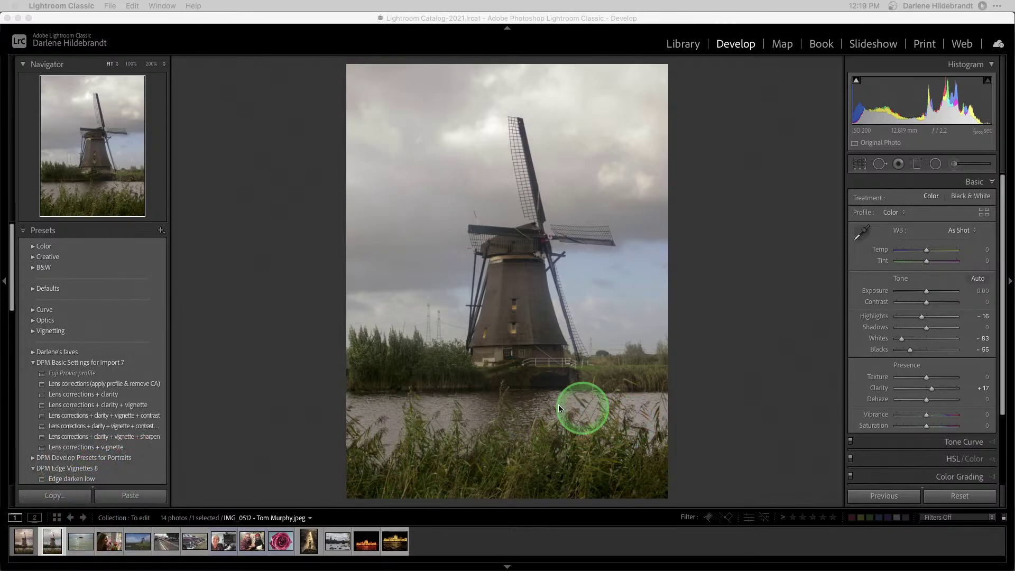
{"action": "left_click", "coordinate": [537, 409]}
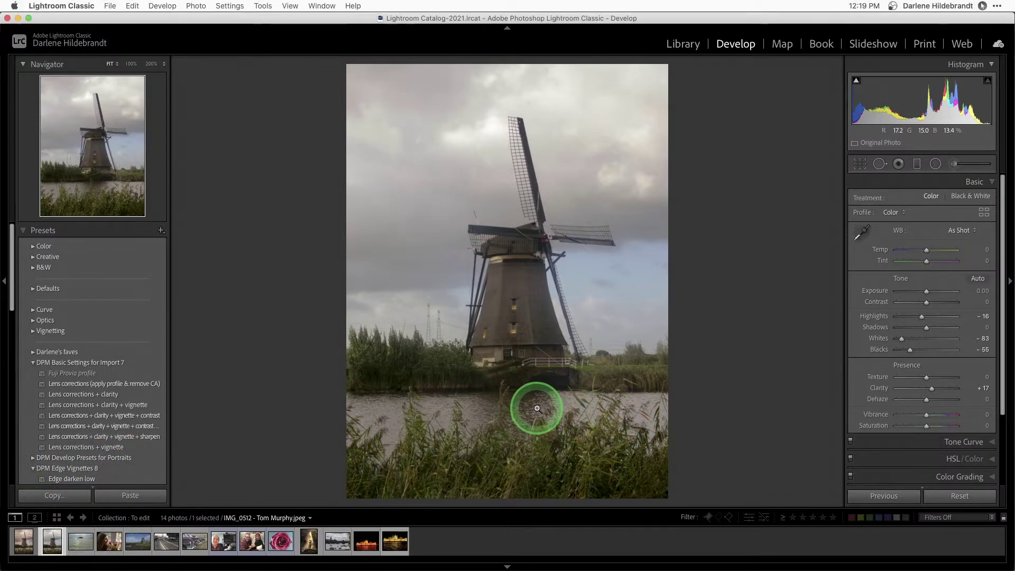
{"action": "left_click", "coordinate": [956, 495]}
{"action": "left_click", "coordinate": [709, 355]}
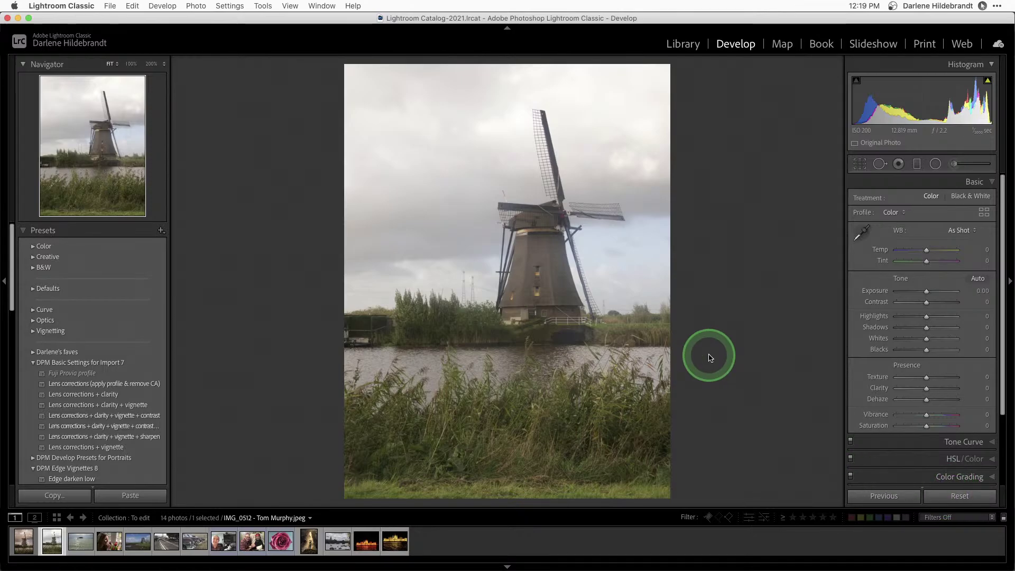
- Compare the edited windmill copy and the original side by side with the side panels hidden
{"action": "key", "text": "shift+Left"}
{"action": "key", "text": "c"}
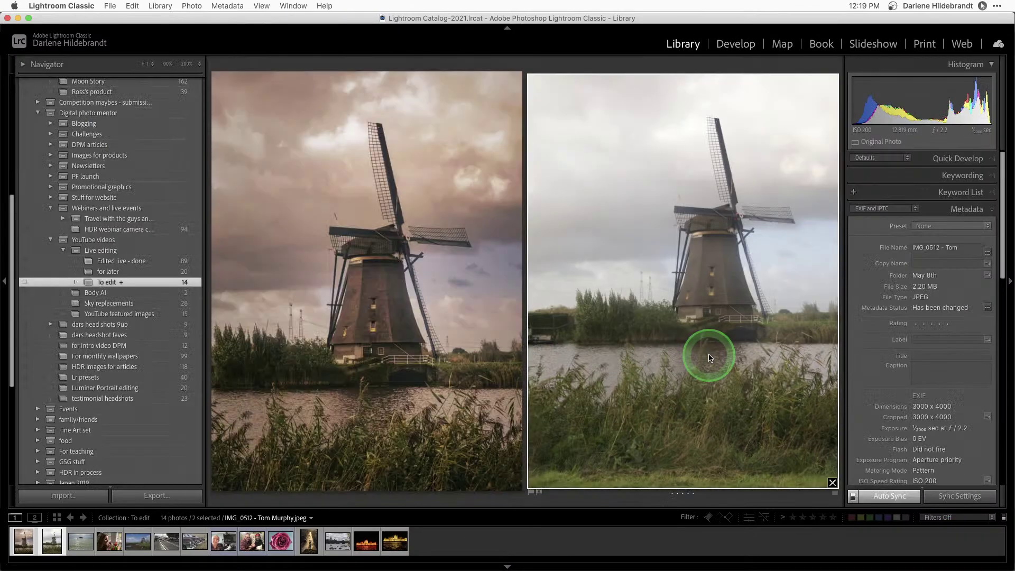
{"action": "key", "text": "Tab"}
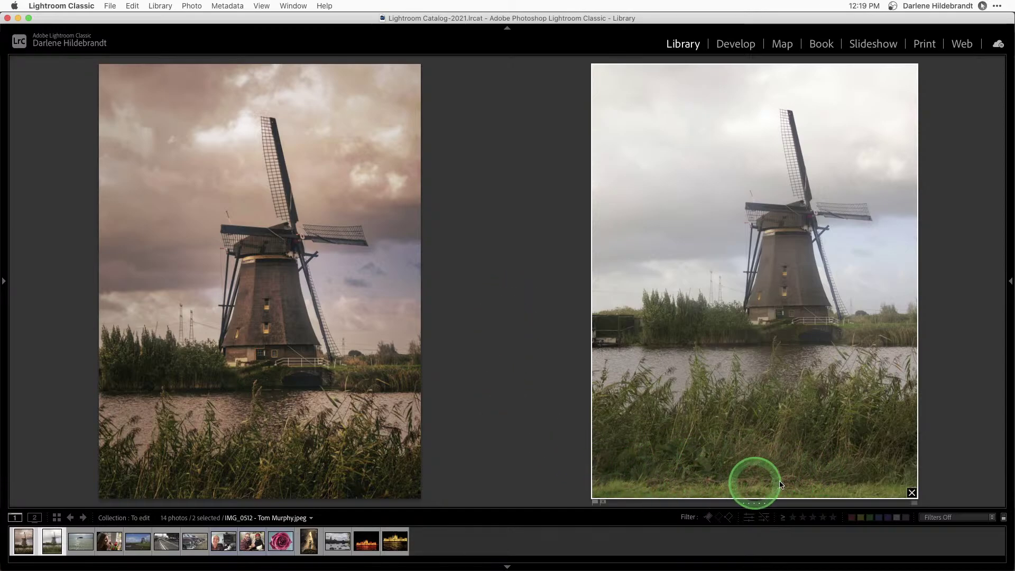
{"action": "left_click", "coordinate": [544, 224]}
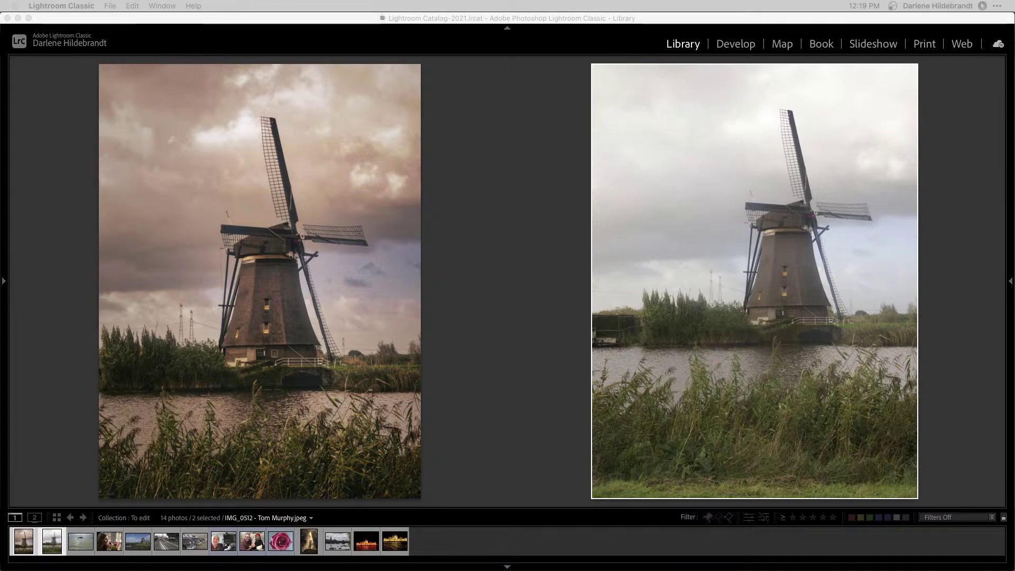
{"action": "left_click", "coordinate": [492, 233]}
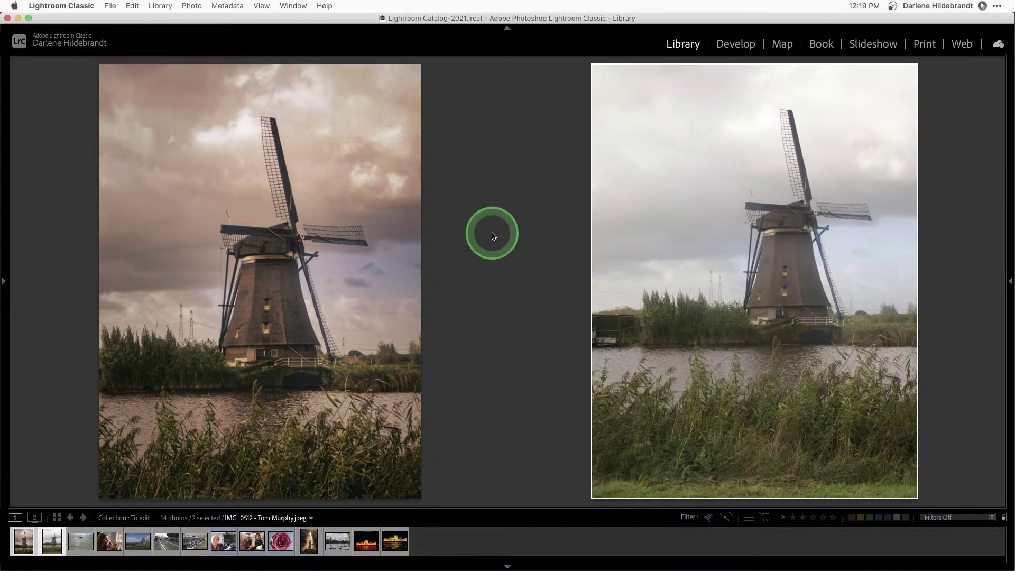
- View the seascape photo of the wading woman at full size, switch to Luminar AI and open the same photo from its catalog
{"action": "key", "text": "g"}
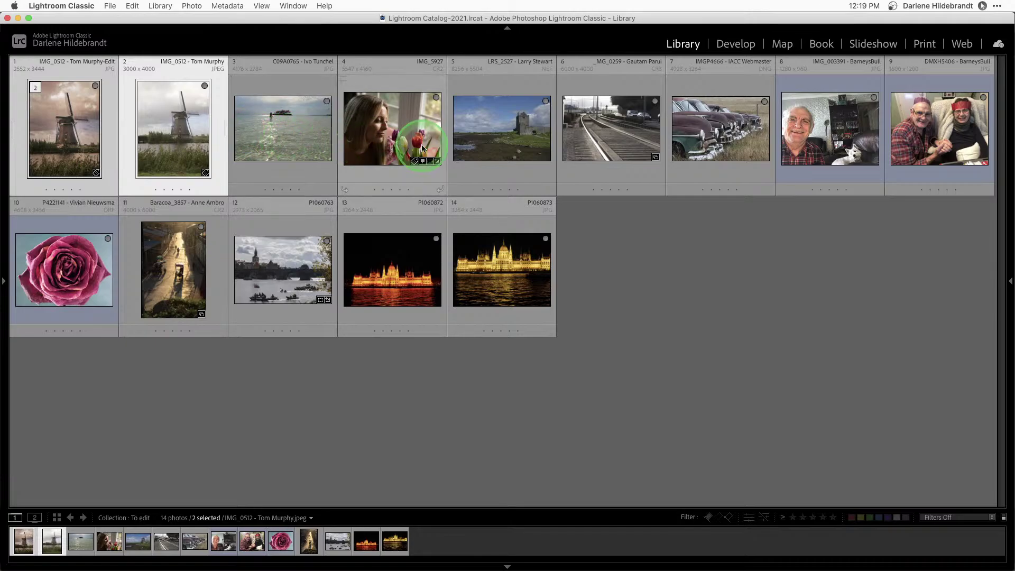
{"action": "double_click", "coordinate": [269, 133]}
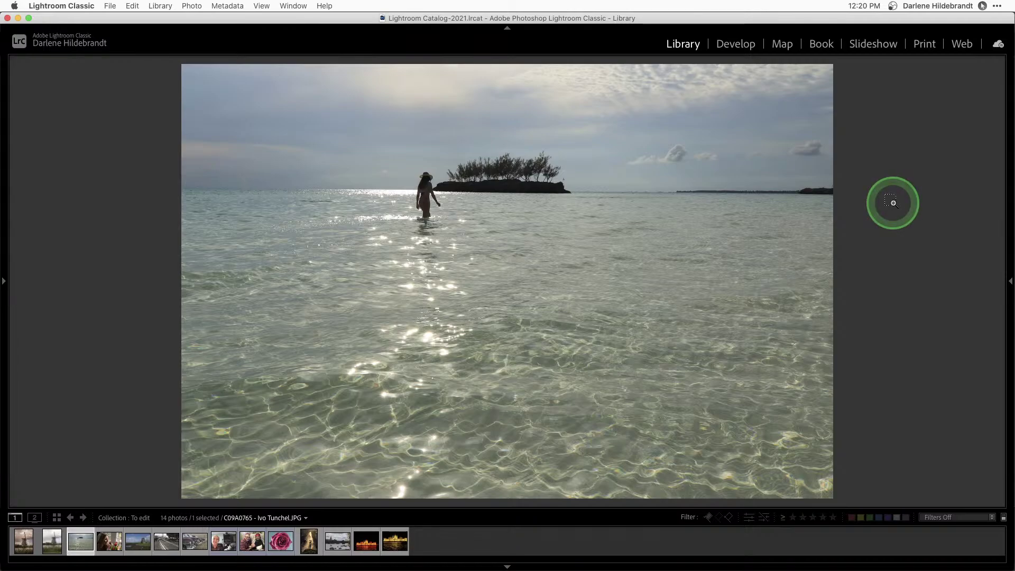
{"action": "key", "text": "super+Tab"}
{"action": "key", "text": "super+Tab"}
{"action": "key", "text": "super+Tab"}
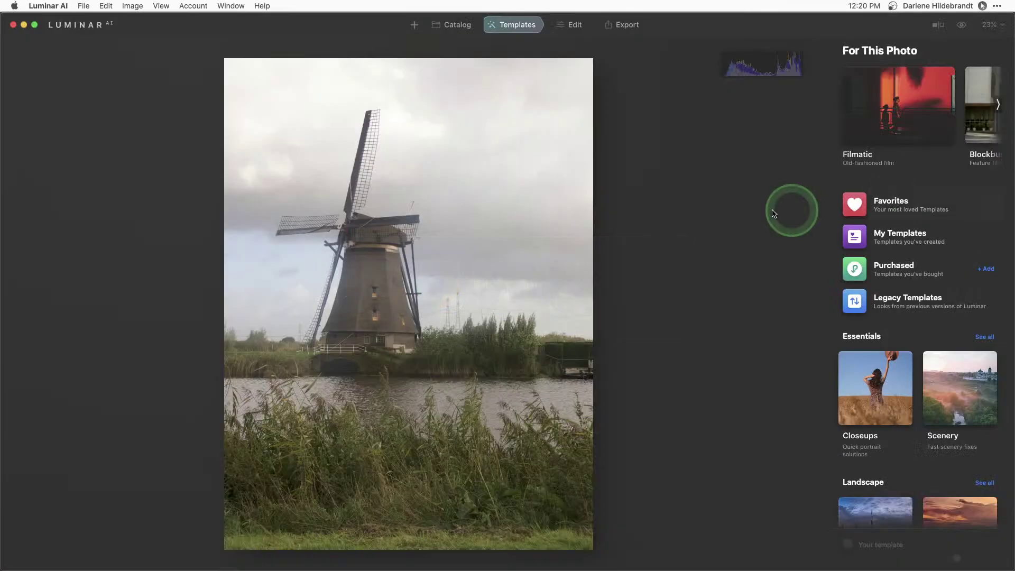
{"action": "left_click", "coordinate": [458, 25]}
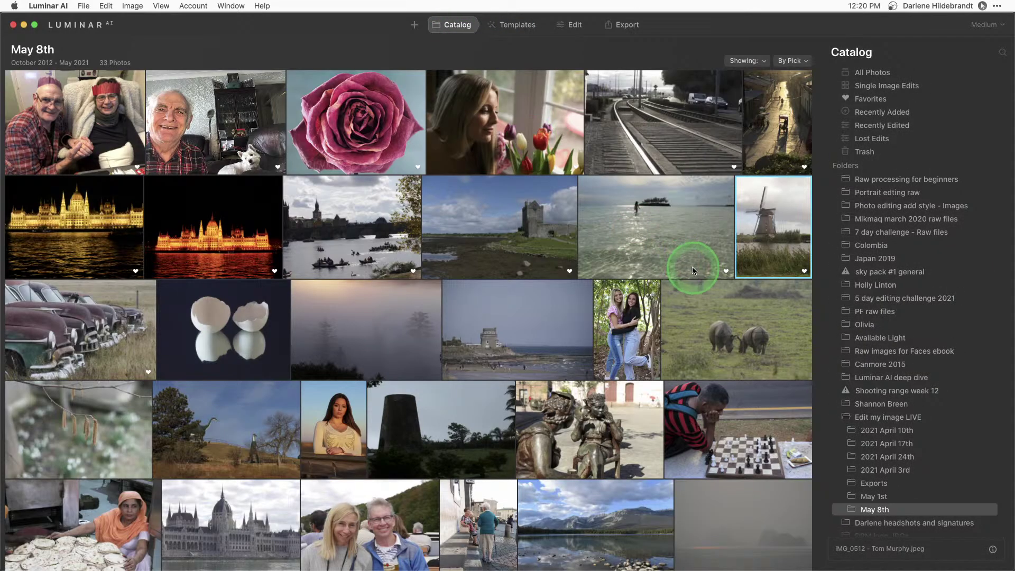
{"action": "left_click", "coordinate": [643, 228]}
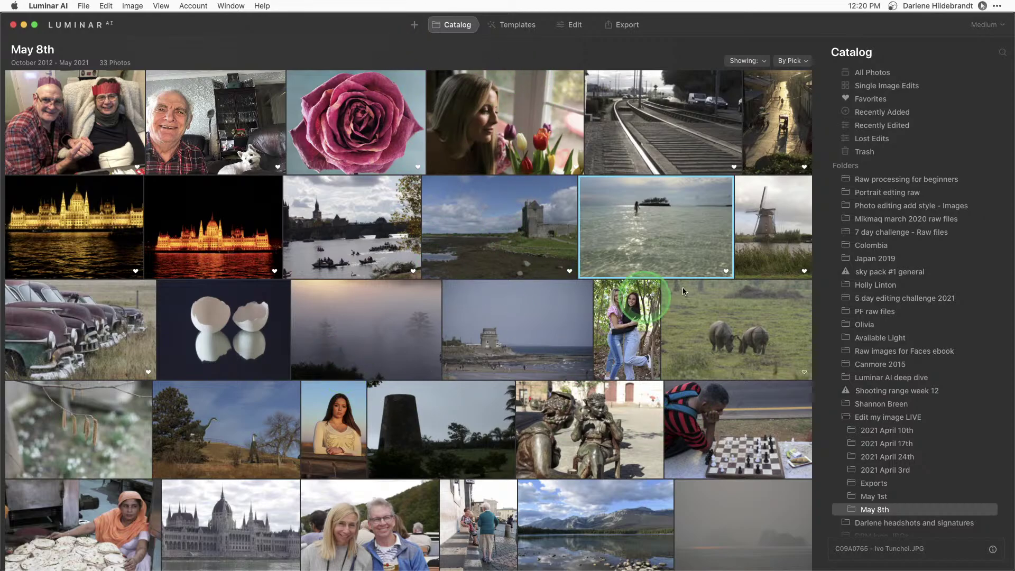
{"action": "double_click", "coordinate": [629, 216]}
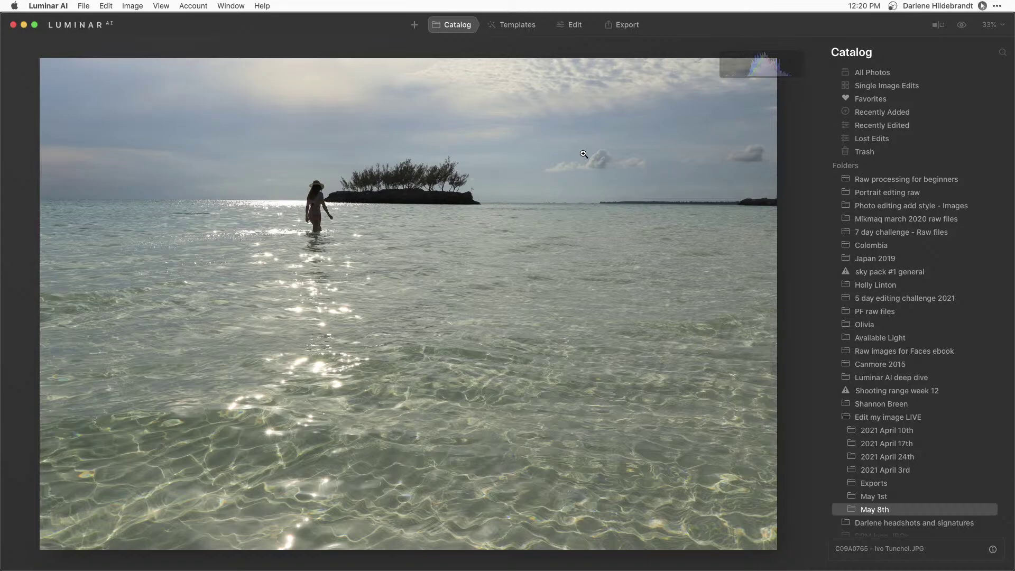
- Try the Waterscapes templates Deadly Reef, Cold Currents, Dark & Rich, Soft Fix and Deep Focus on the seascape photo
{"action": "left_click", "coordinate": [512, 26]}
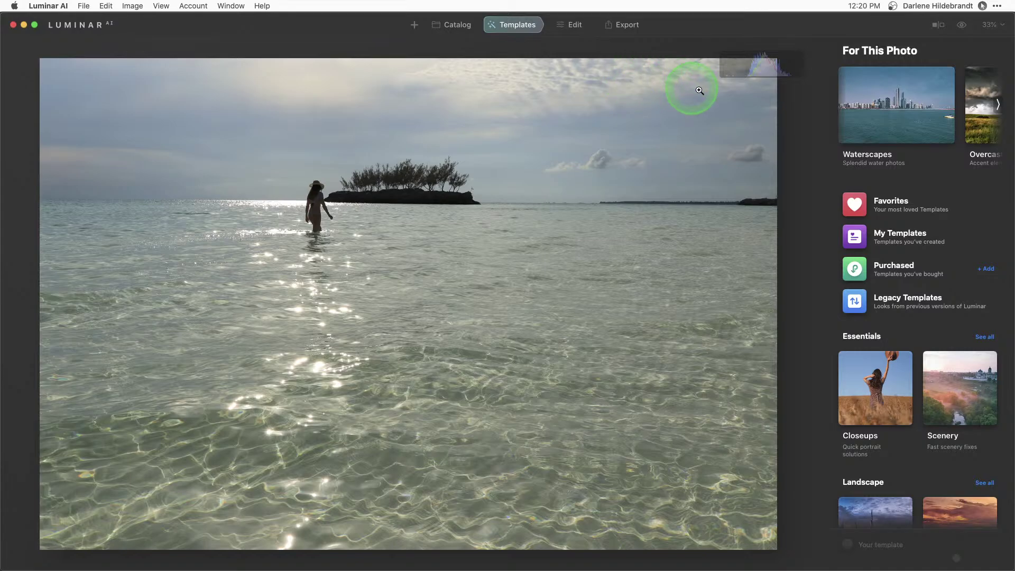
{"action": "left_click", "coordinate": [867, 113]}
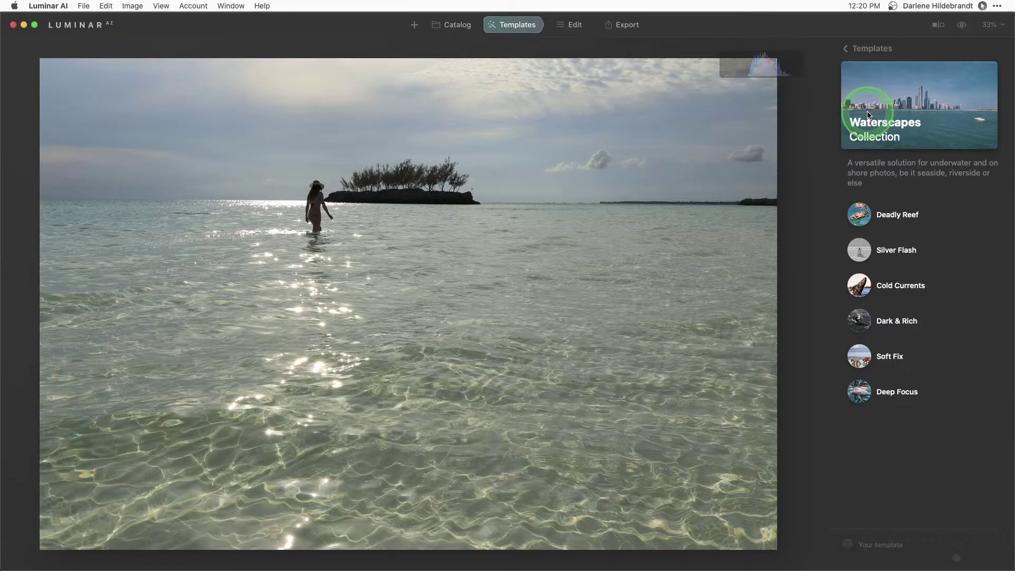
{"action": "left_click", "coordinate": [877, 217]}
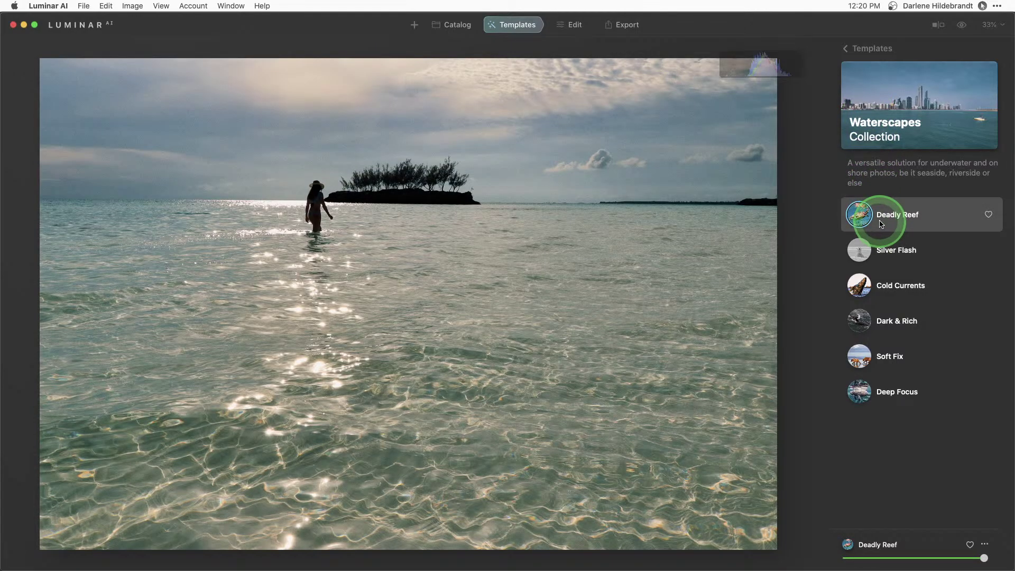
{"action": "left_click", "coordinate": [900, 292]}
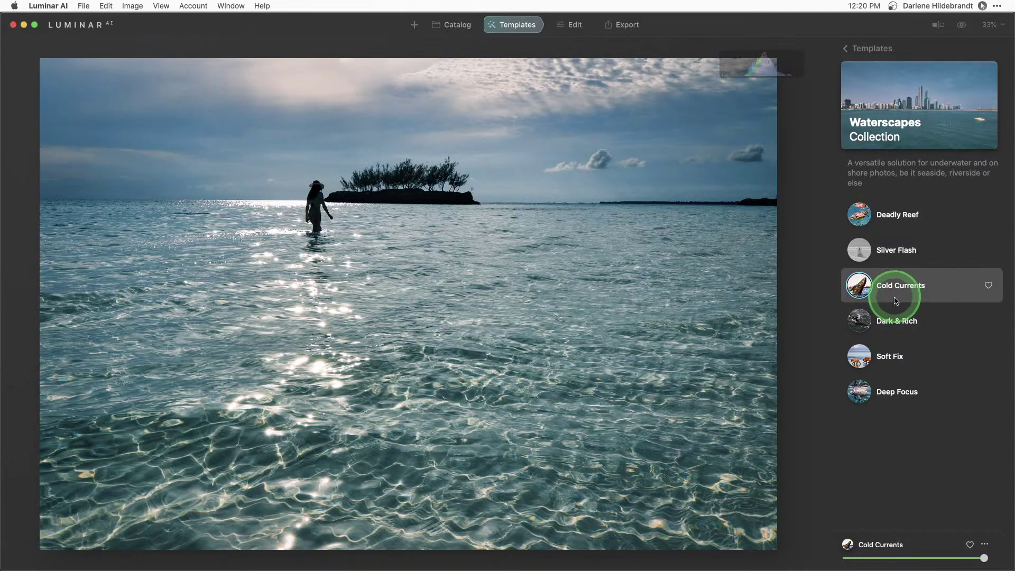
{"action": "left_click", "coordinate": [894, 321]}
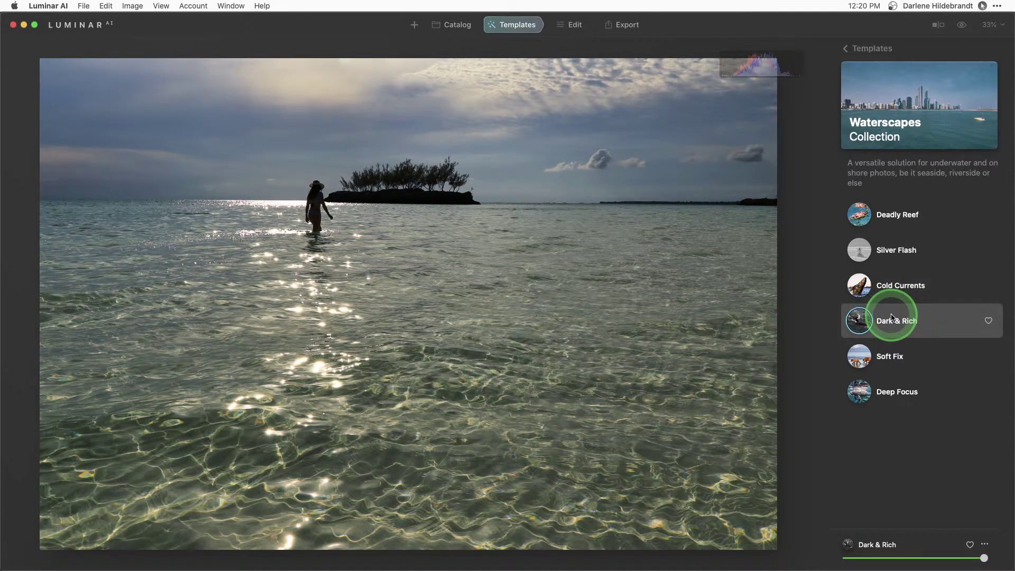
{"action": "left_click", "coordinate": [893, 357]}
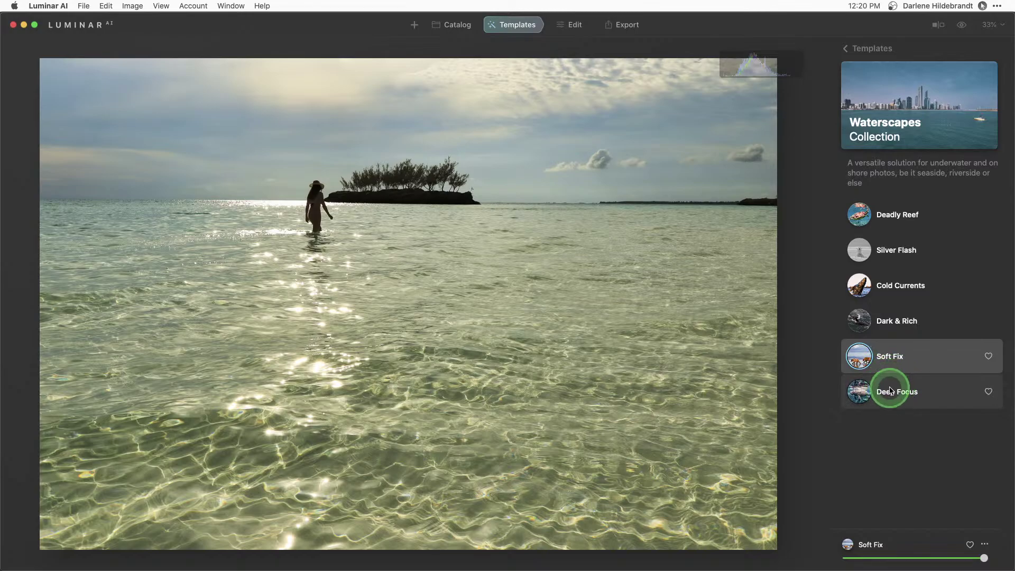
{"action": "left_click", "coordinate": [890, 390]}
{"action": "left_click", "coordinate": [892, 360]}
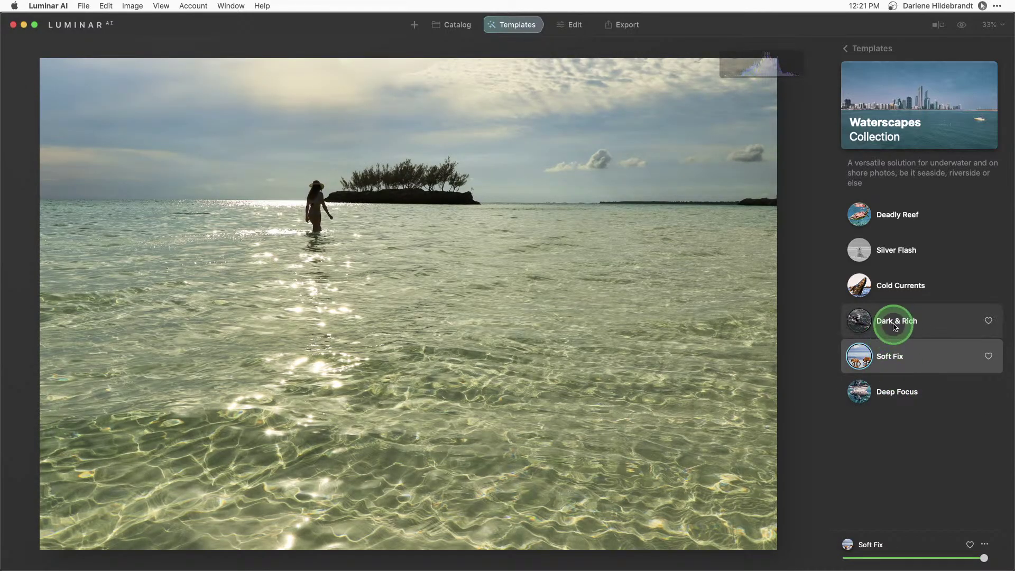
{"action": "left_click", "coordinate": [891, 320]}
{"action": "left_click", "coordinate": [892, 350]}
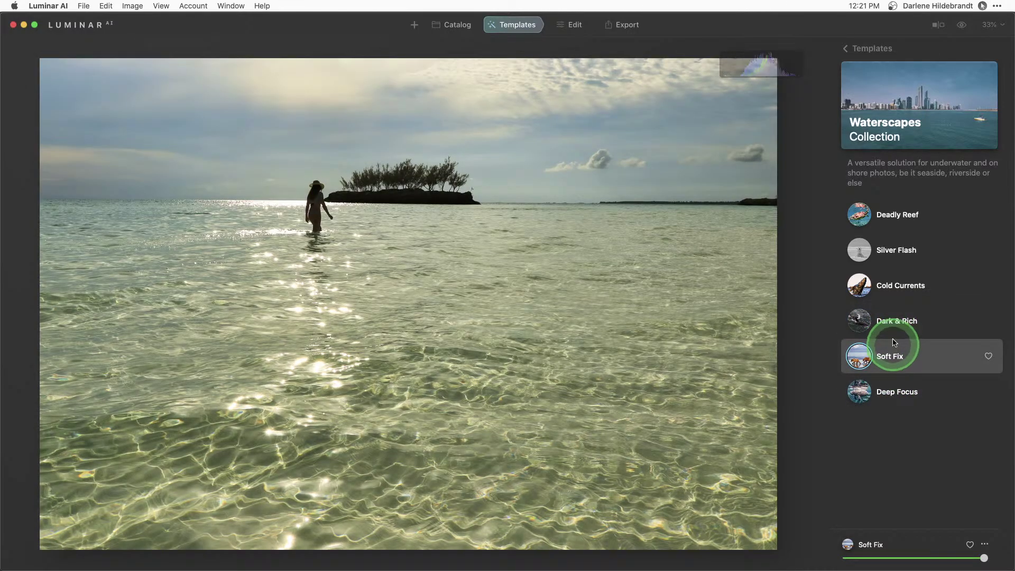
{"action": "left_click", "coordinate": [883, 318]}
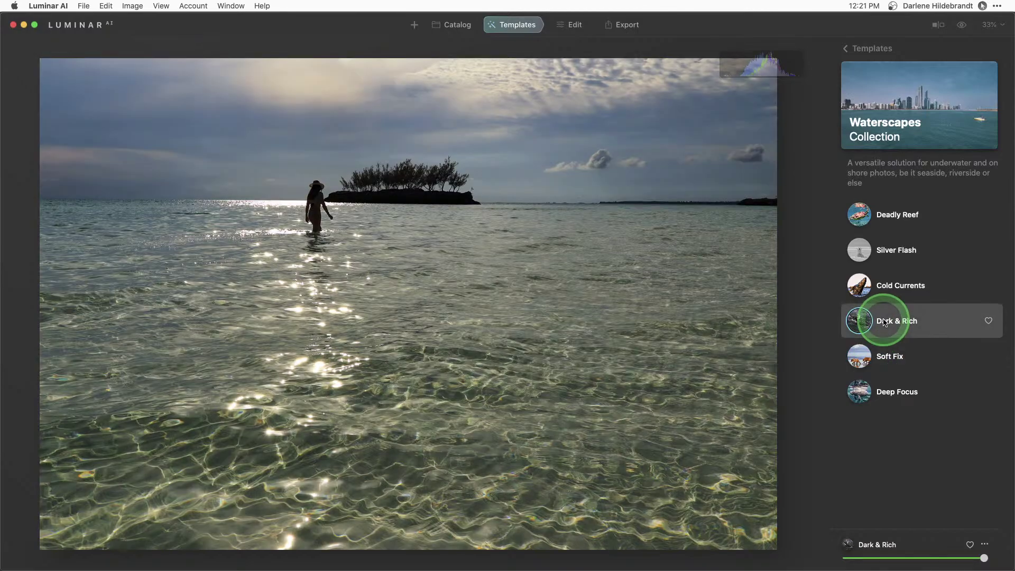
- Try Arctic Sea from the Overcast collection and apply its Backlit Clouds template to the seascape photo instead
{"action": "left_click", "coordinate": [867, 48]}
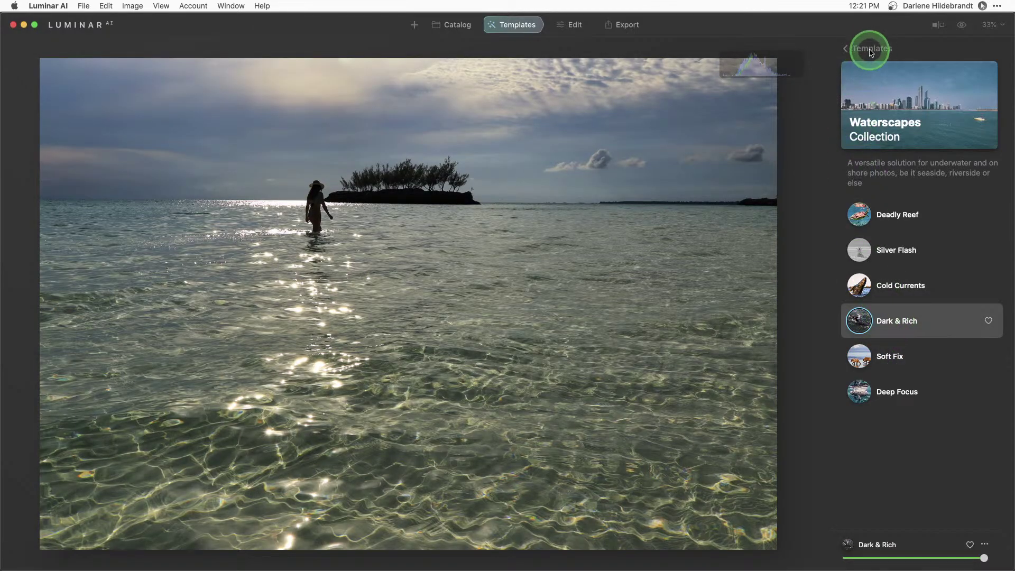
{"action": "left_click", "coordinate": [998, 108]}
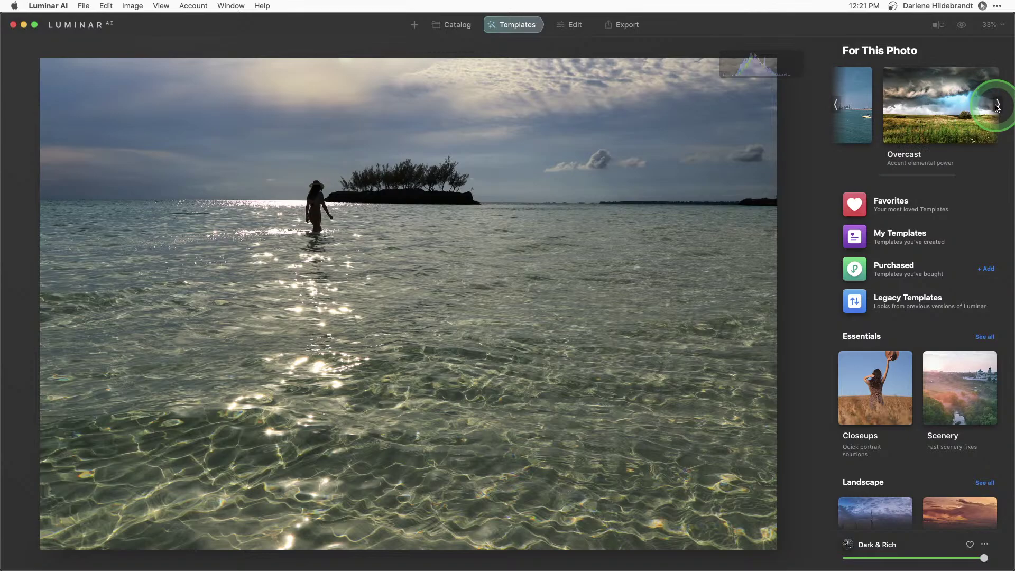
{"action": "left_click", "coordinate": [946, 114]}
{"action": "left_click", "coordinate": [868, 368]}
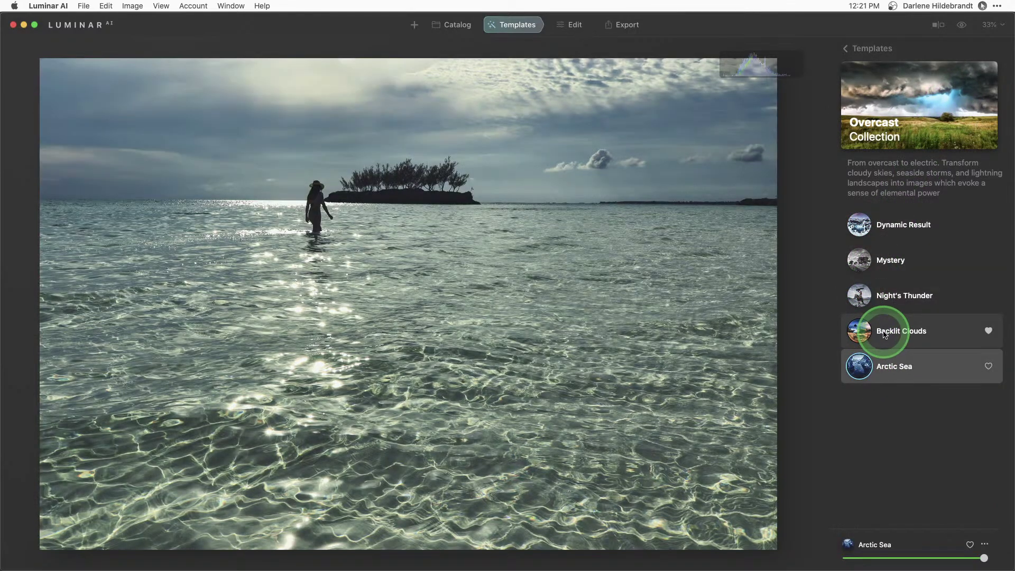
{"action": "left_click", "coordinate": [884, 334]}
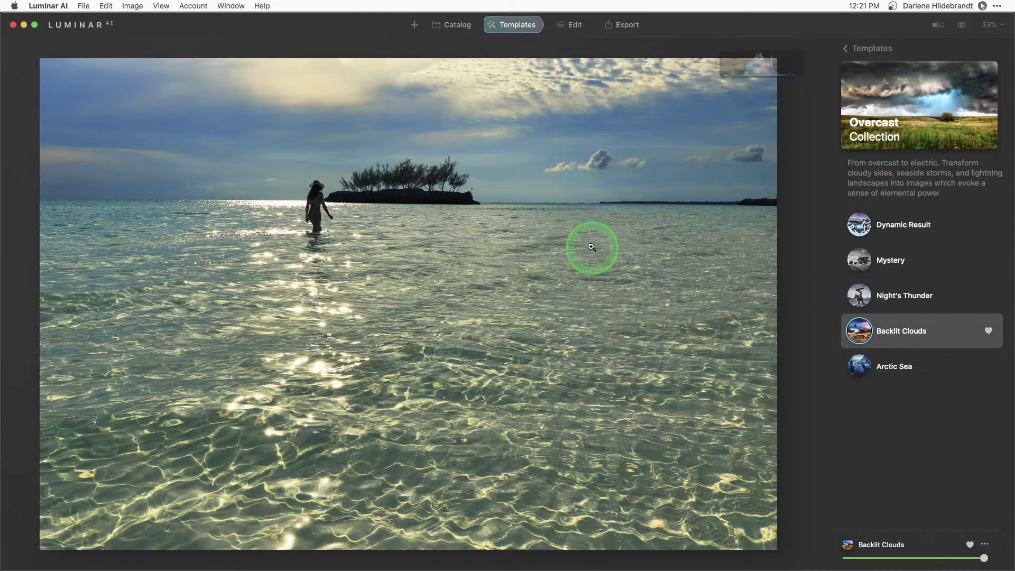
{"action": "left_click", "coordinate": [664, 243]}
{"action": "left_click", "coordinate": [664, 243]}
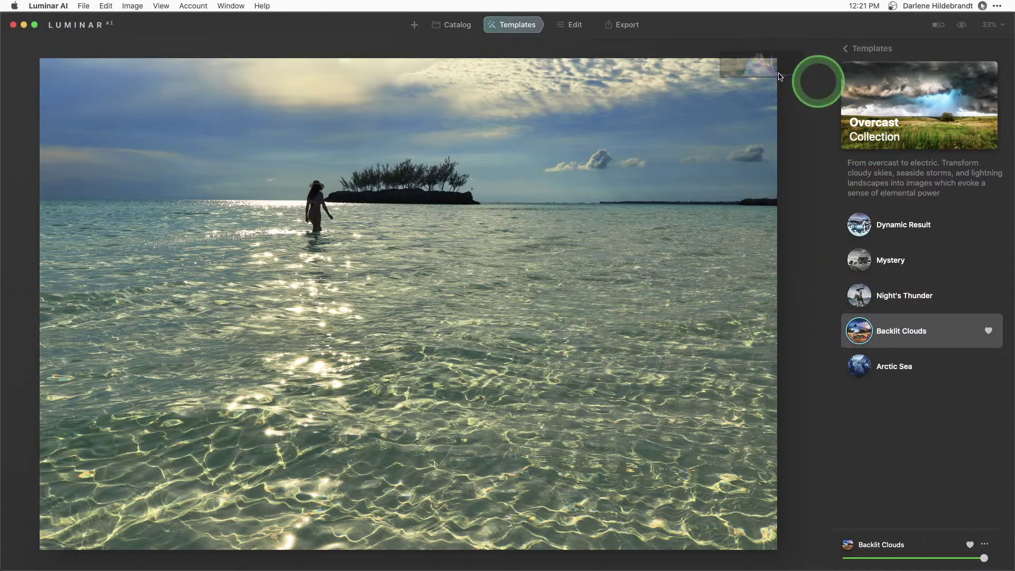
- Straighten the seascape's horizon automatically with the Composition tool's horizontal alignment
{"action": "left_click", "coordinate": [576, 25]}
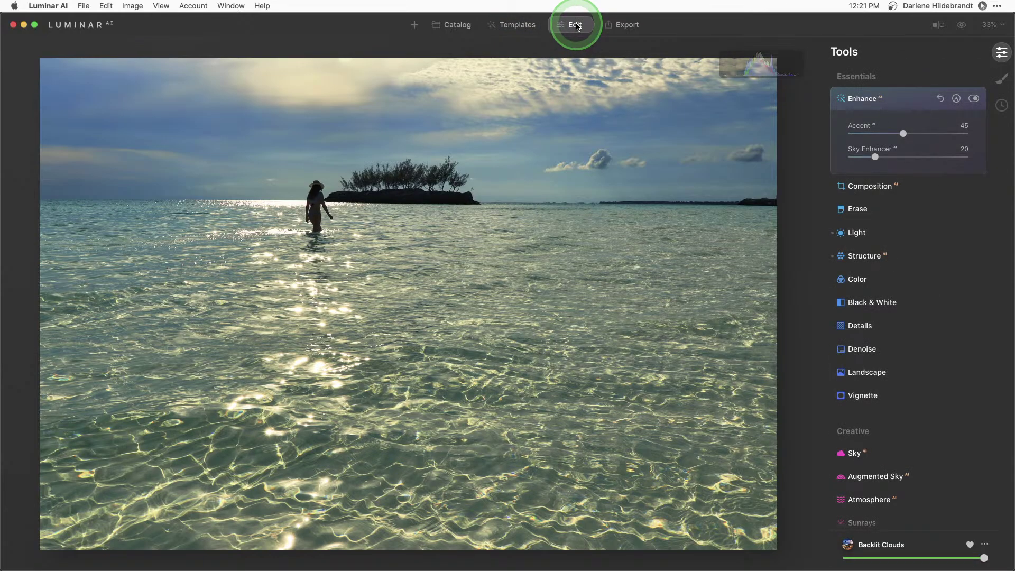
{"action": "left_click", "coordinate": [901, 98]}
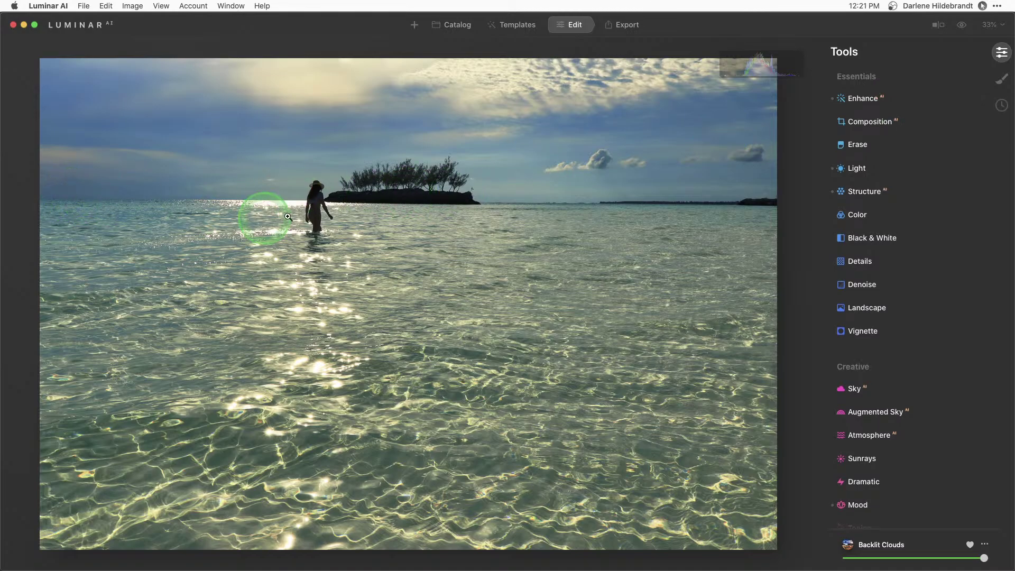
{"action": "left_click", "coordinate": [873, 122]}
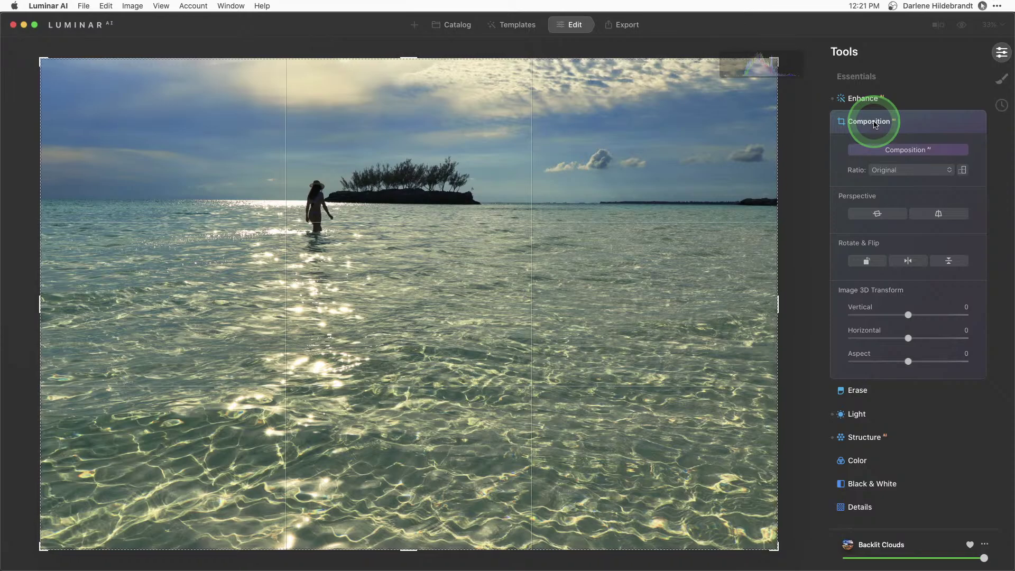
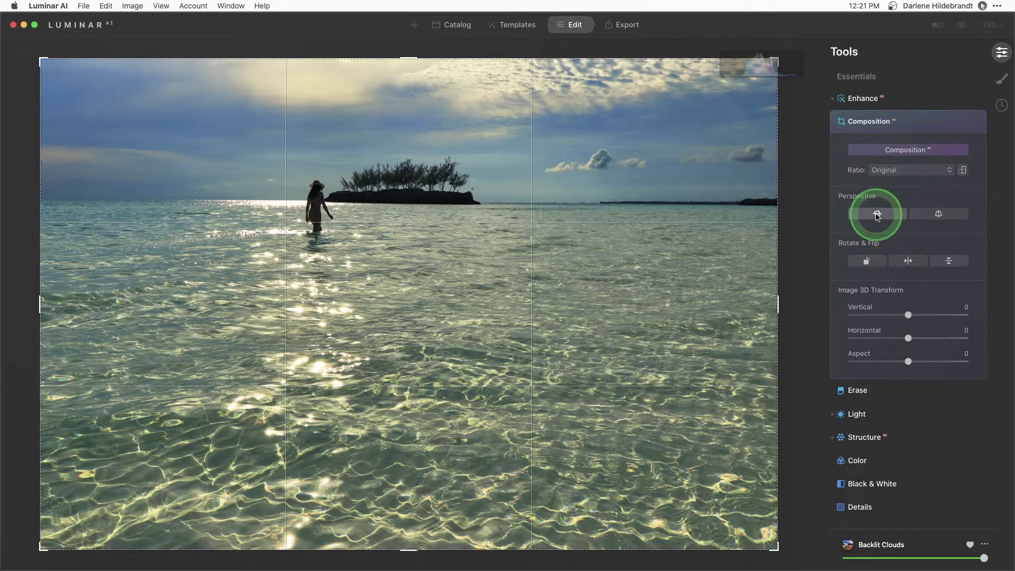
{"action": "left_click", "coordinate": [875, 214]}
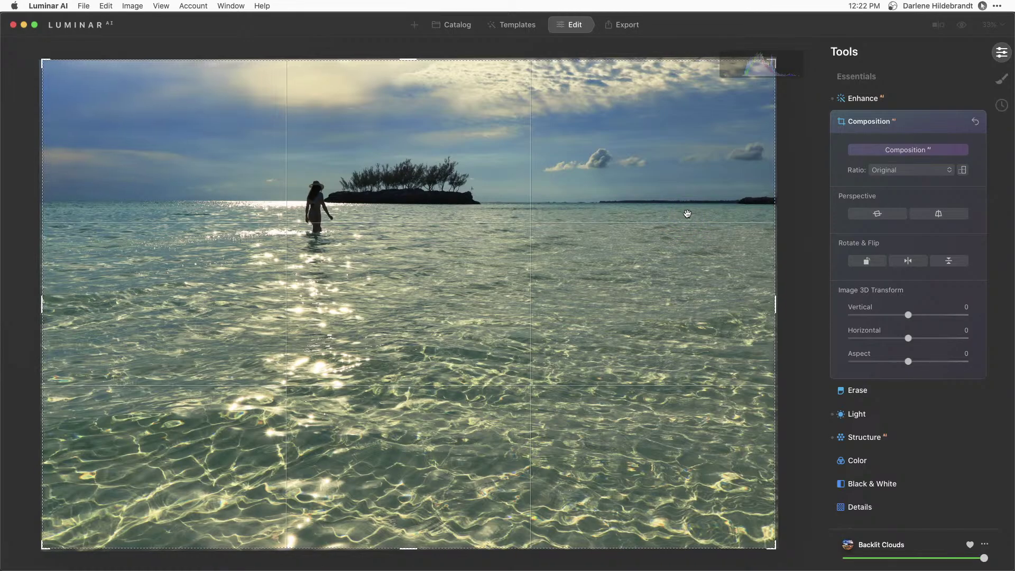
- Set the crop ratio to Free, crop a strip of water off the photo's bottom edge and apply the crop
{"action": "left_click", "coordinate": [884, 169]}
{"action": "left_click", "coordinate": [872, 185]}
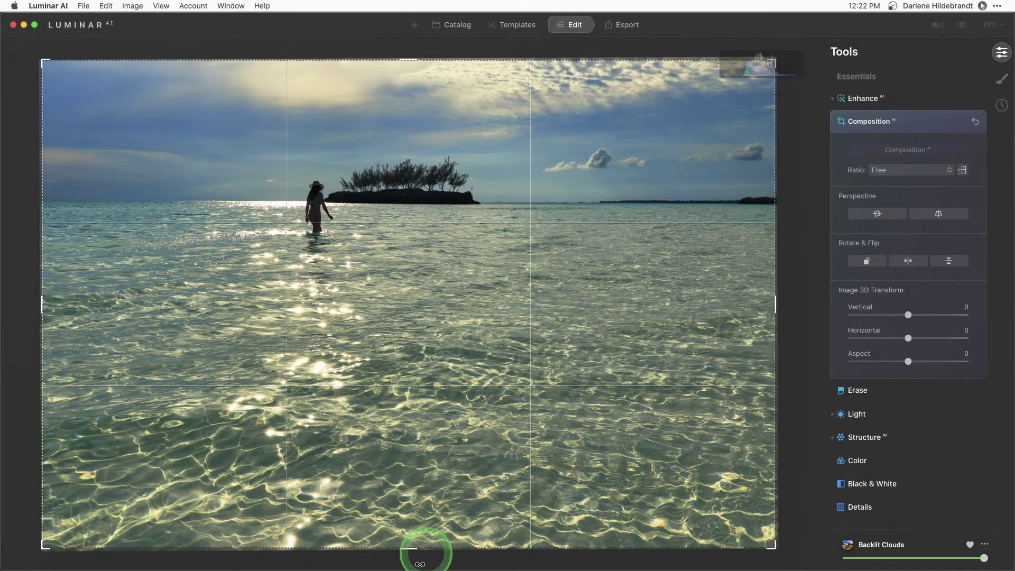
{"action": "left_click_drag", "start_coordinate": [412, 548], "coordinate": [414, 506]}
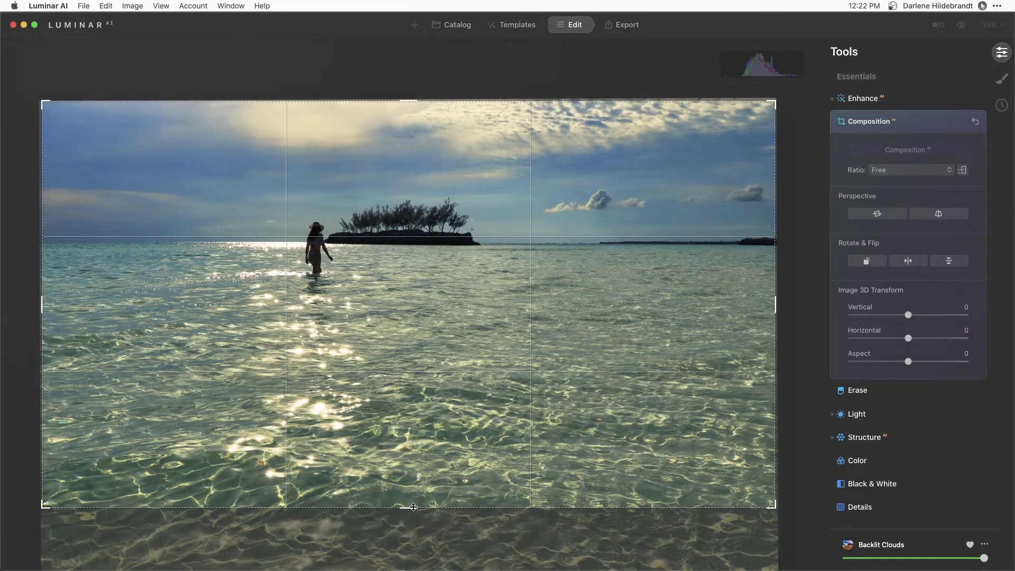
{"action": "key", "text": "Return"}
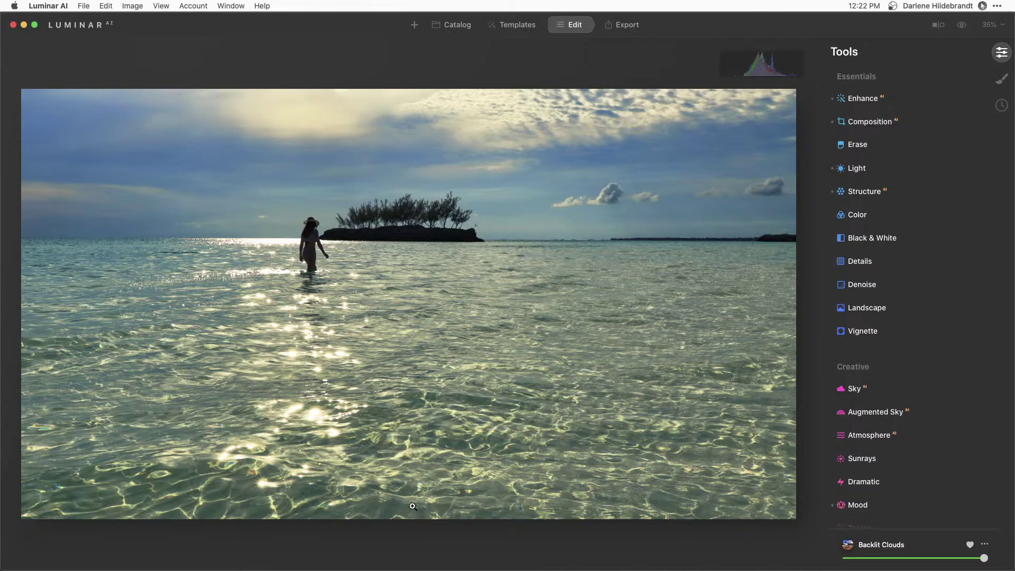
- Switch between the unedited and edited versions of the cropped seascape to judge the template's effect
{"action": "key", "text": "backslash"}
{"action": "key", "text": "backslash"}
{"action": "key", "text": "backslash"}
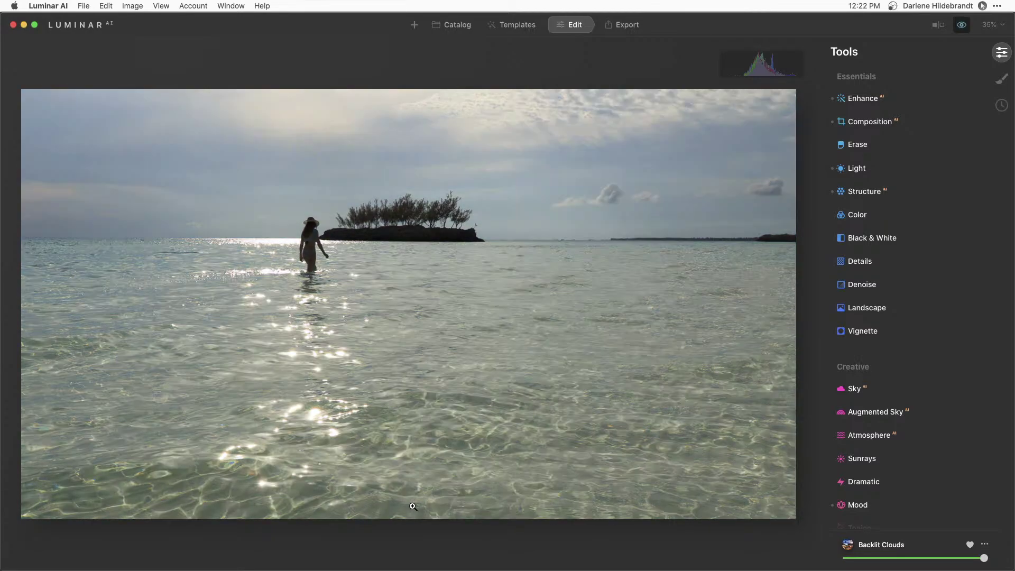
{"action": "key", "text": "backslash"}
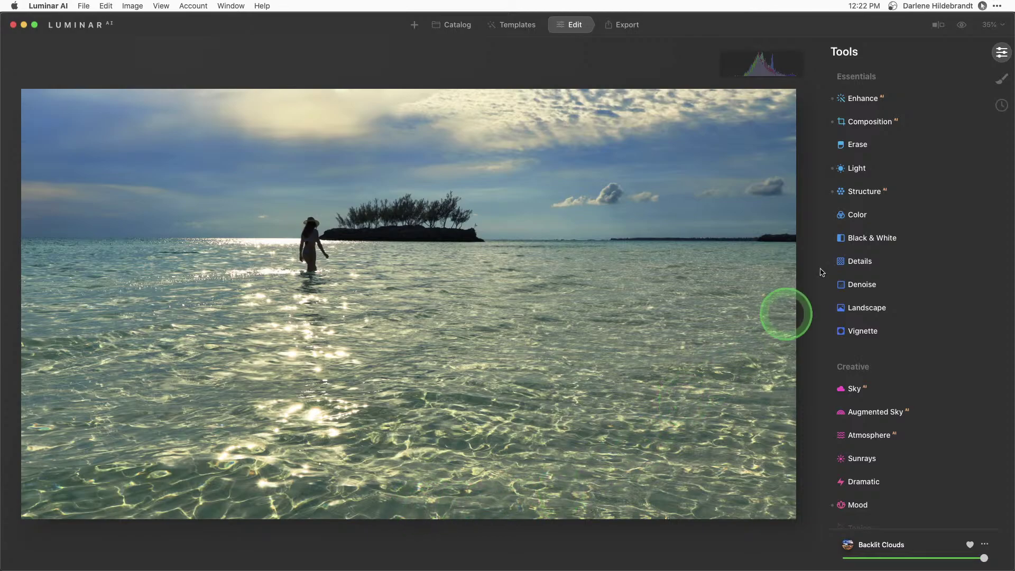
- Try the Enhance tool's Sky Enhancer at 100 on the seascape photo
{"action": "left_click", "coordinate": [856, 108]}
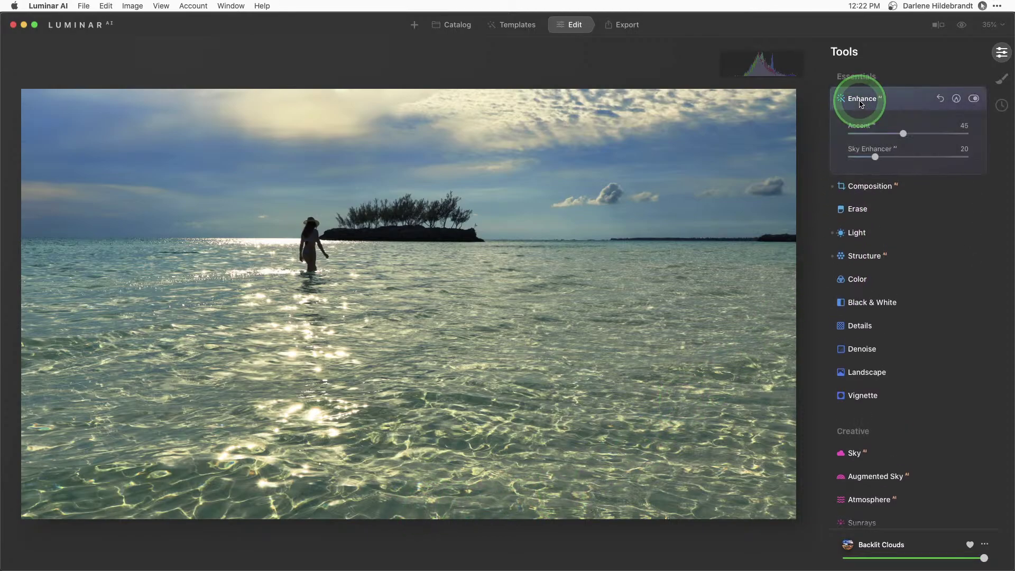
{"action": "left_click", "coordinate": [846, 101]}
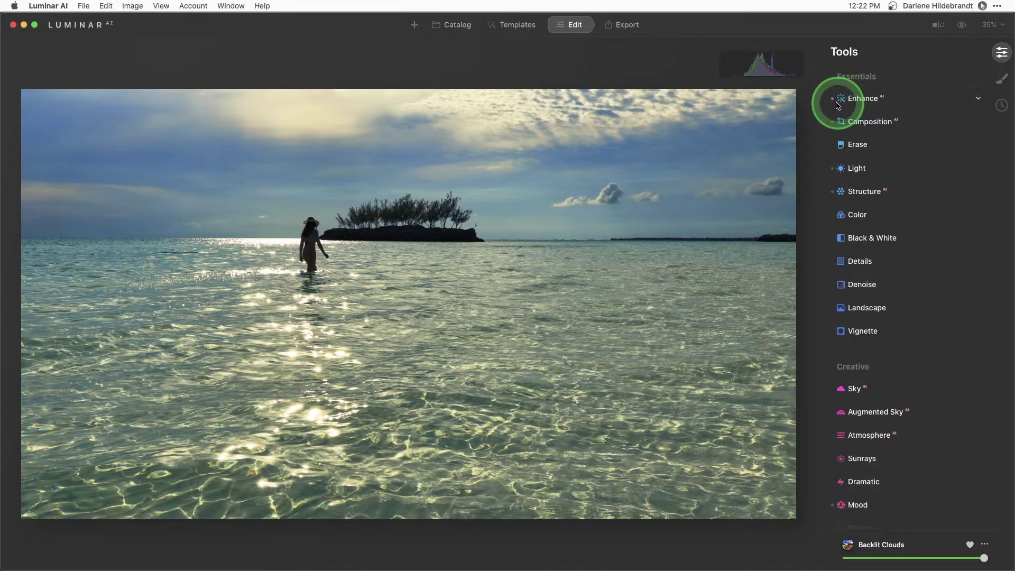
{"action": "left_click", "coordinate": [872, 101]}
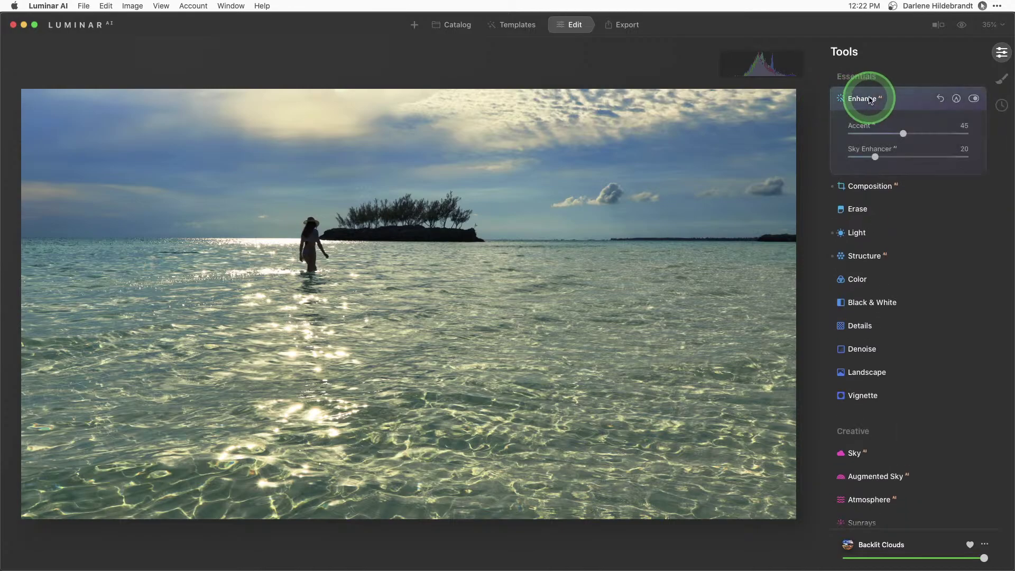
{"action": "left_click", "coordinate": [870, 157]}
{"action": "left_click_drag", "start_coordinate": [875, 157], "coordinate": [983, 158]}
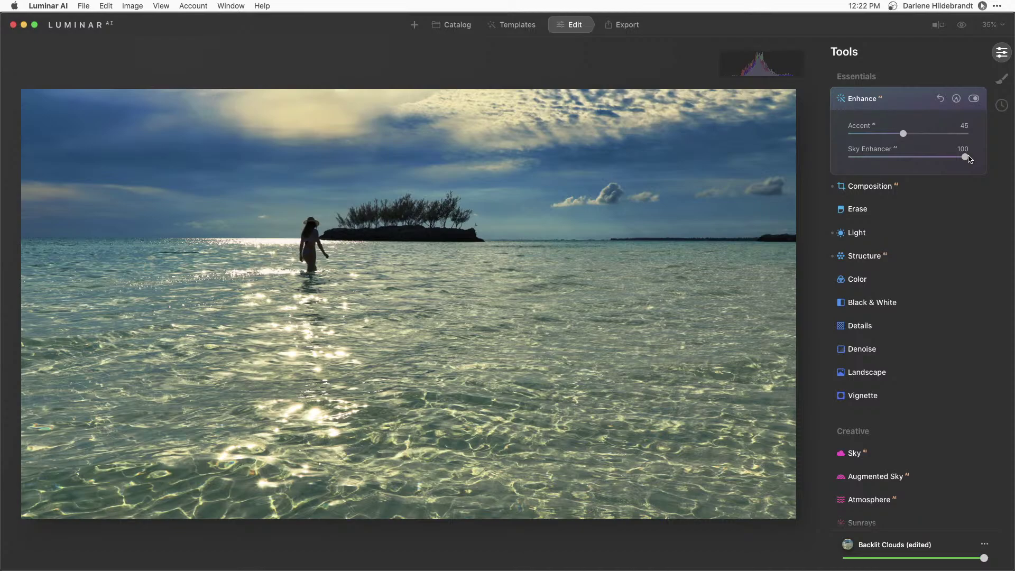
- Examine the enhanced sky at 100% zoom for artifacts and compare it with the full view of the seascape
{"action": "left_click", "coordinate": [100, 158]}
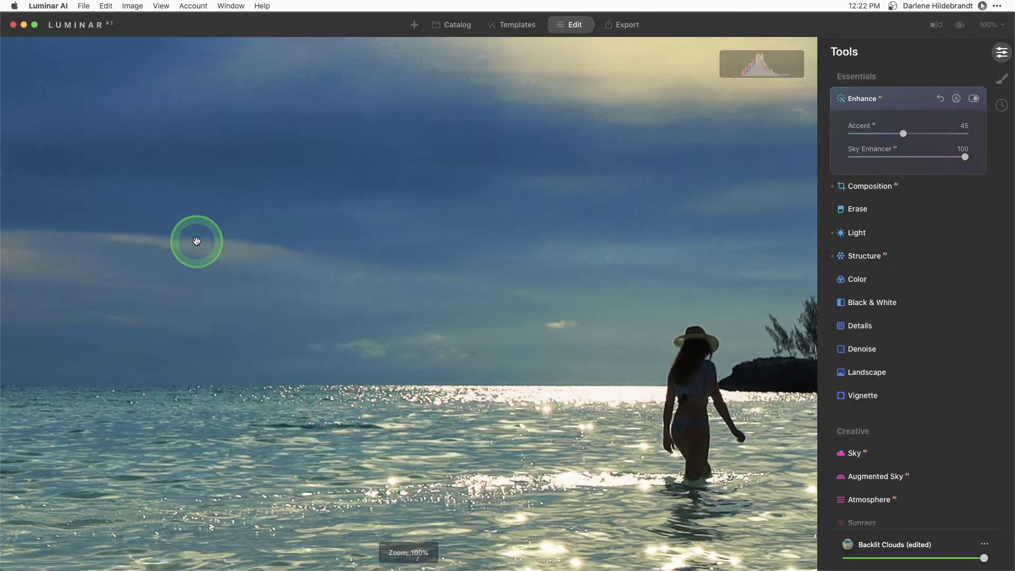
{"action": "left_click_drag", "start_coordinate": [319, 154], "coordinate": [328, 192]}
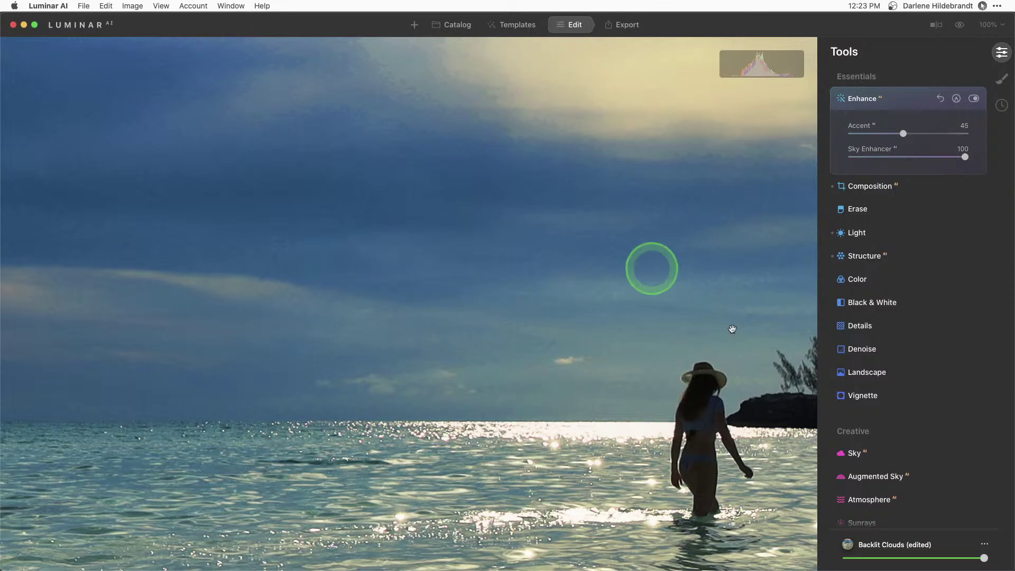
{"action": "left_click", "coordinate": [451, 24]}
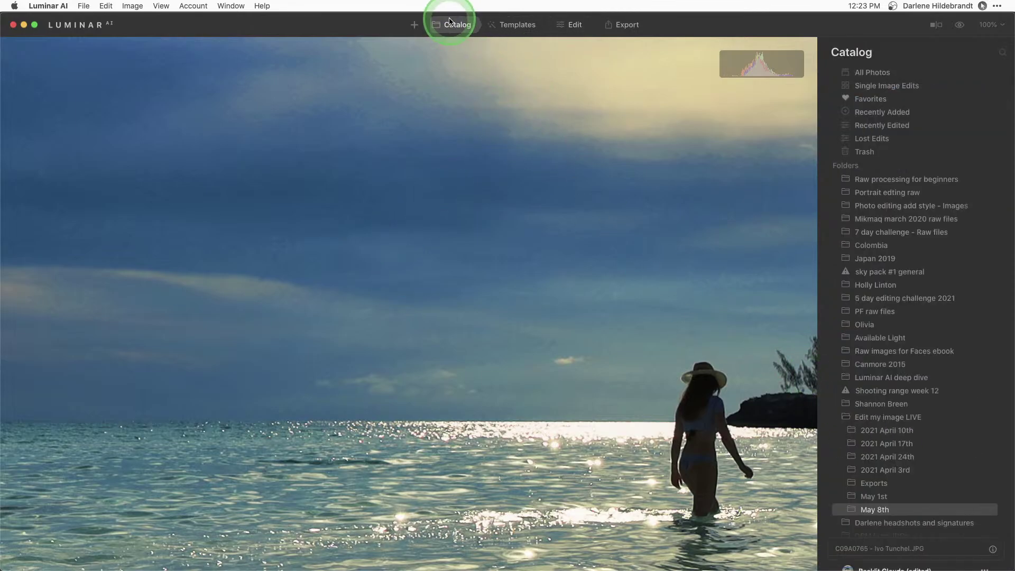
{"action": "left_click", "coordinate": [569, 24]}
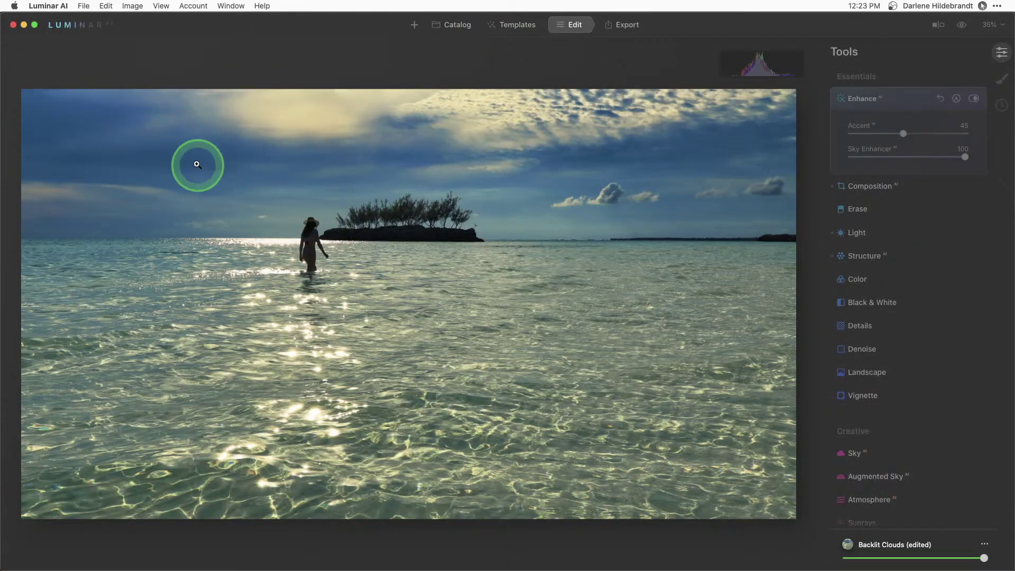
{"action": "left_click", "coordinate": [144, 121]}
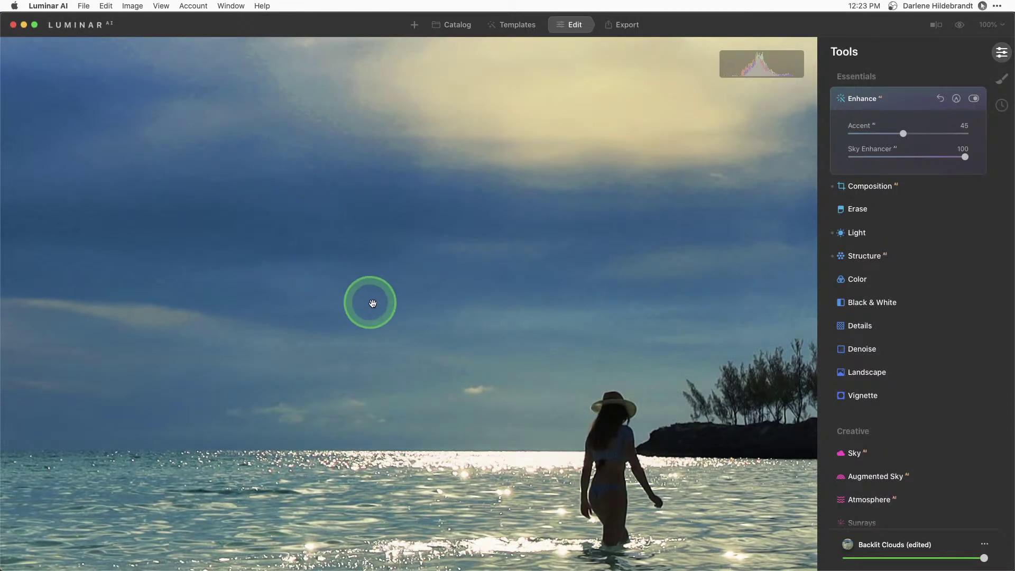
{"action": "left_click", "coordinate": [237, 297]}
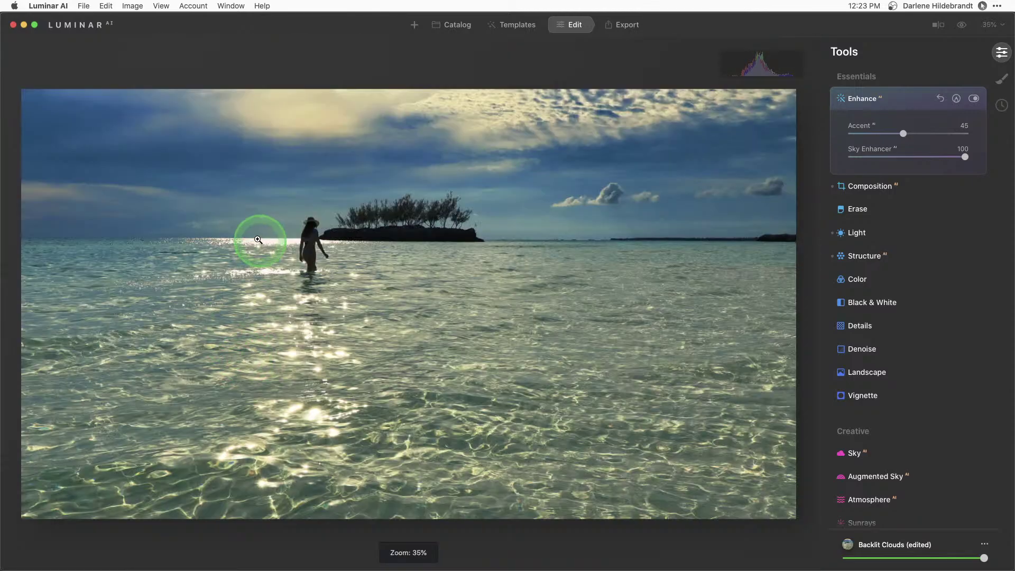
{"action": "left_click", "coordinate": [168, 118]}
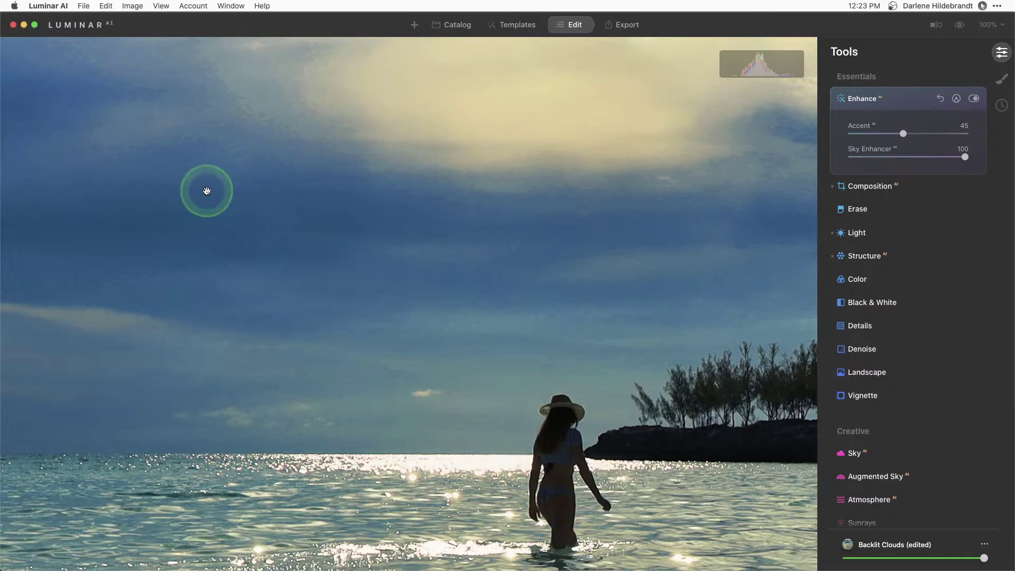
{"action": "left_click", "coordinate": [218, 196]}
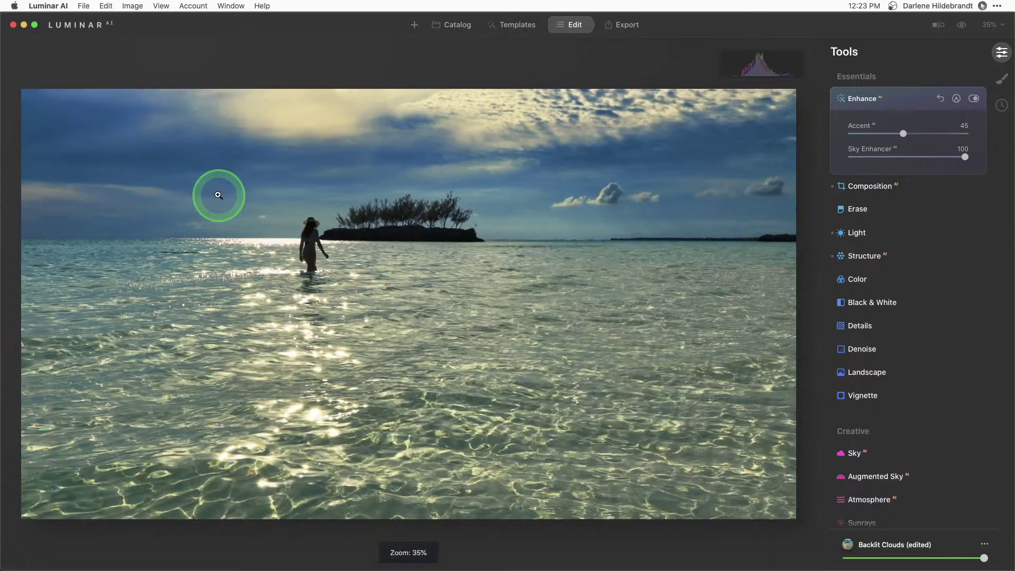
- Lower the Sky Enhancer to 19
{"action": "left_click", "coordinate": [888, 157]}
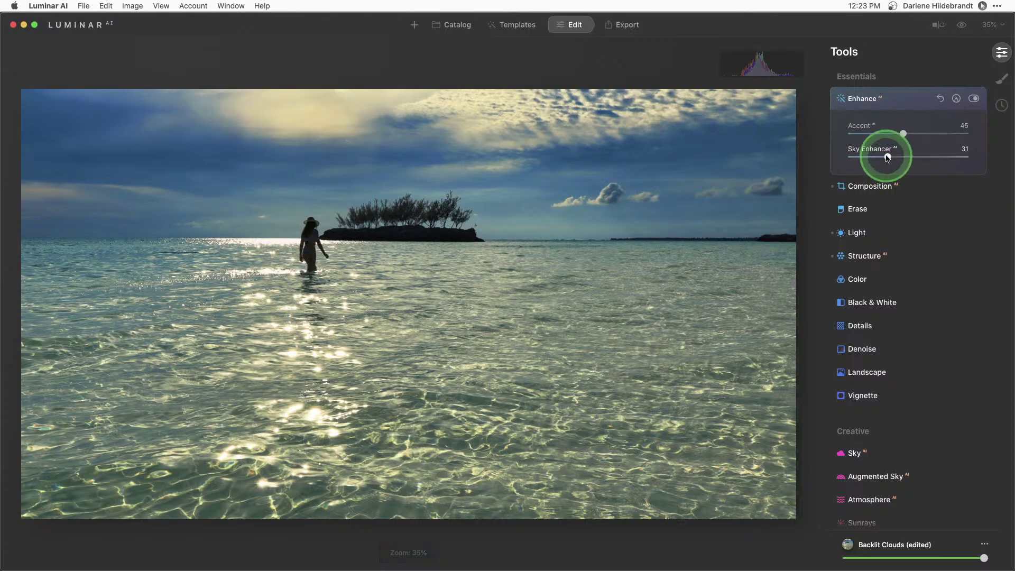
{"action": "left_click_drag", "start_coordinate": [888, 157], "coordinate": [875, 158]}
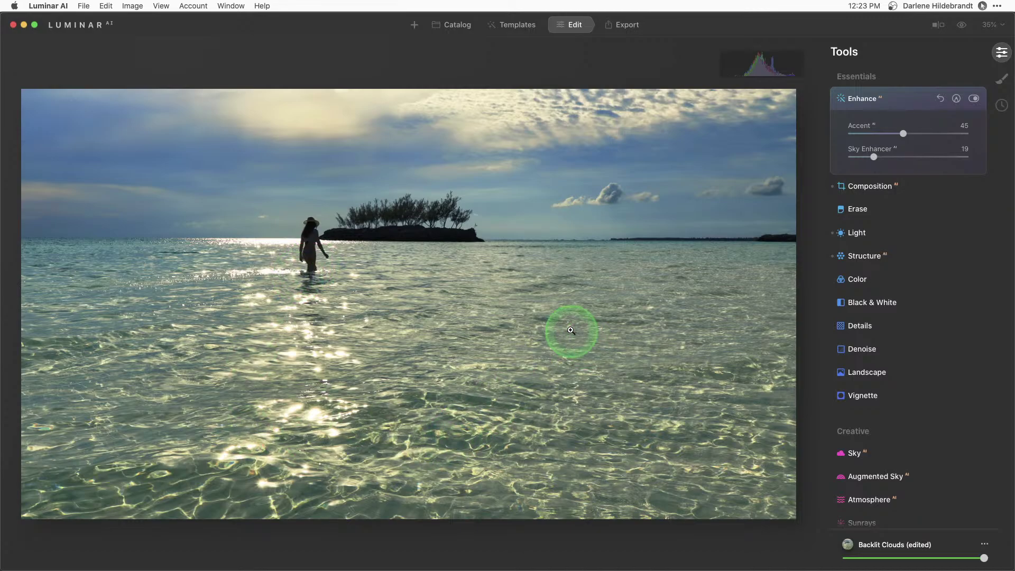
- Try the Color tool's Vibrance at 100 on the seascape and reset it to 0
{"action": "left_click", "coordinate": [863, 280]}
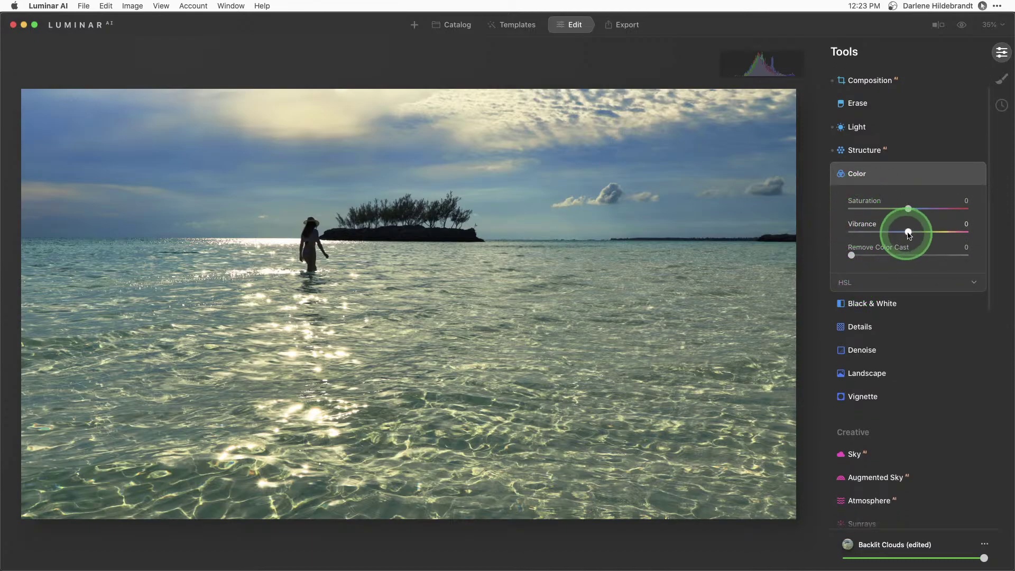
{"action": "left_click_drag", "start_coordinate": [907, 232], "coordinate": [966, 235]}
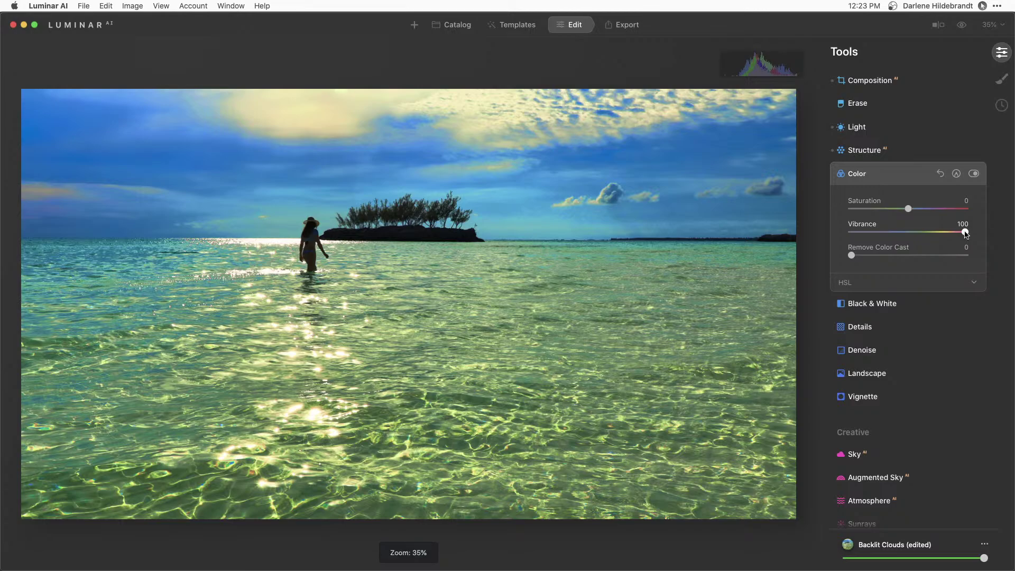
{"action": "double_click", "coordinate": [965, 235]}
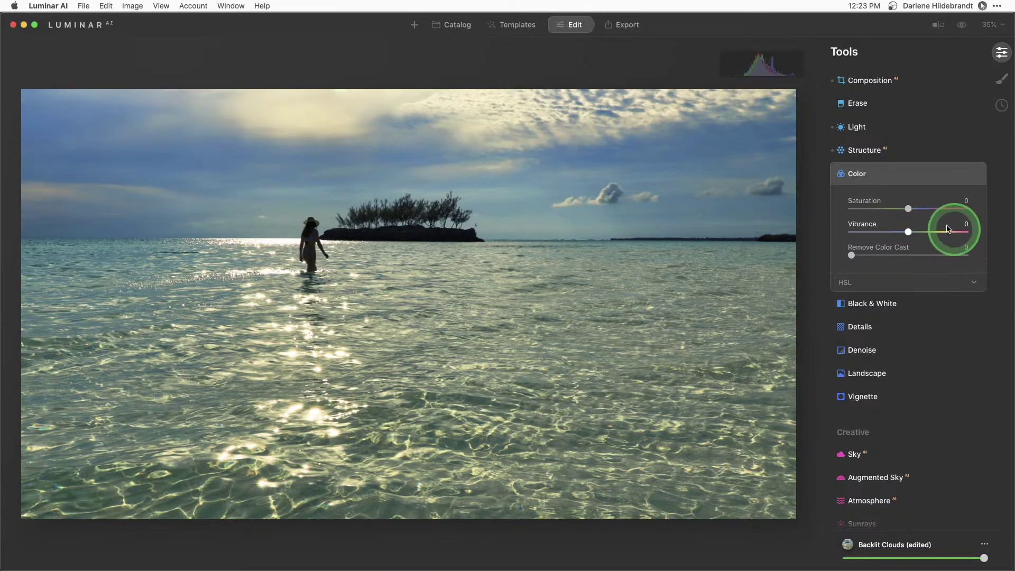
{"action": "mouse_move", "coordinate": [909, 209]}
{"action": "left_mouse_down"}
{"action": "mouse_move", "coordinate": [996, 212]}
{"action": "mouse_move", "coordinate": [850, 209]}
{"action": "mouse_move", "coordinate": [976, 218]}
{"action": "mouse_move", "coordinate": [899, 215]}
{"action": "mouse_move", "coordinate": [907, 209]}
{"action": "left_mouse_up"}
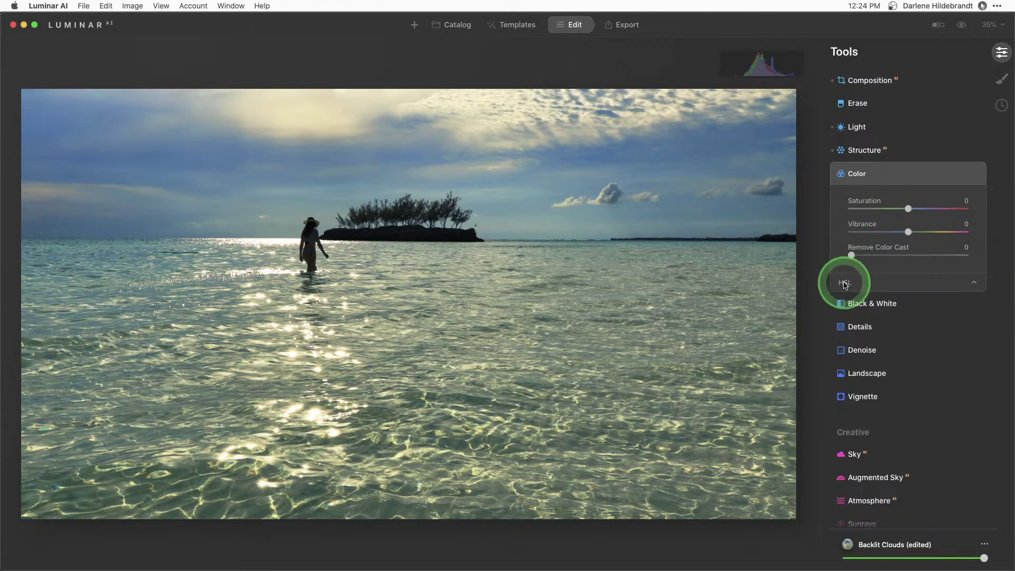
- Set the Color tool's HSL saturation to 28 for Green and 33 for Cyan
{"action": "left_click", "coordinate": [846, 283]}
{"action": "left_click", "coordinate": [859, 256]}
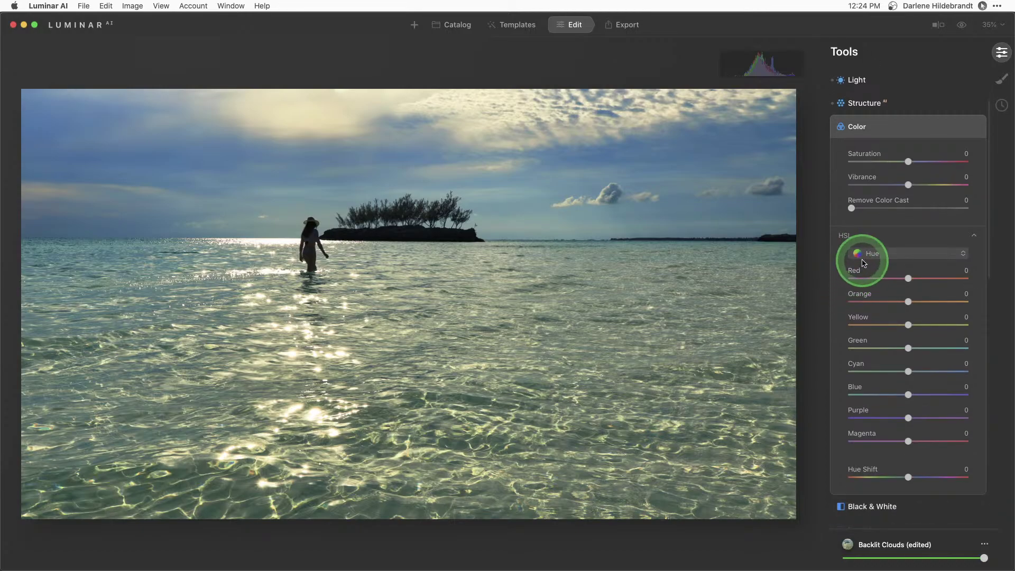
{"action": "left_click", "coordinate": [872, 279]}
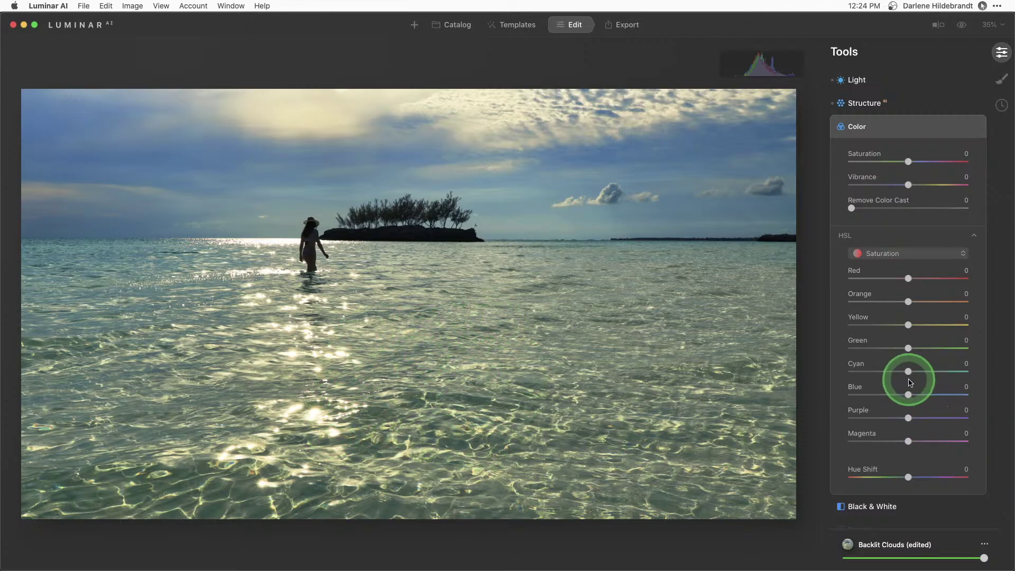
{"action": "left_click_drag", "start_coordinate": [908, 370], "coordinate": [963, 373]}
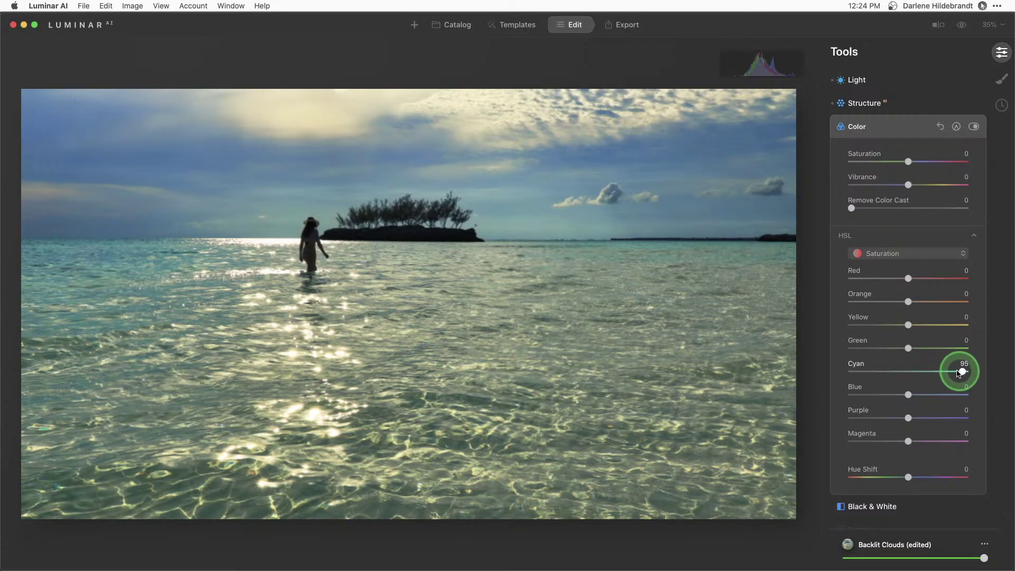
{"action": "double_click", "coordinate": [914, 365]}
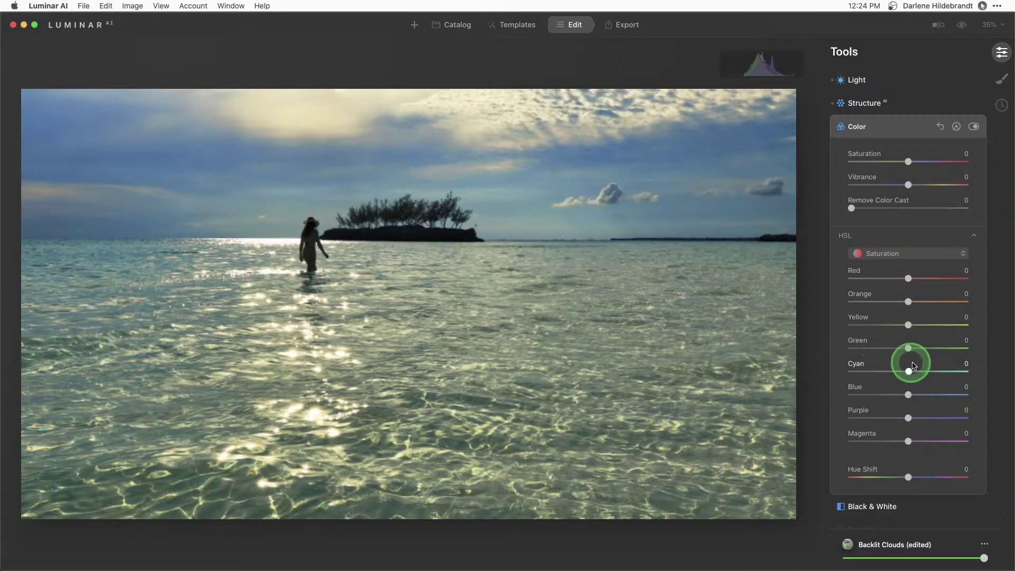
{"action": "left_click_drag", "start_coordinate": [913, 364], "coordinate": [928, 366]}
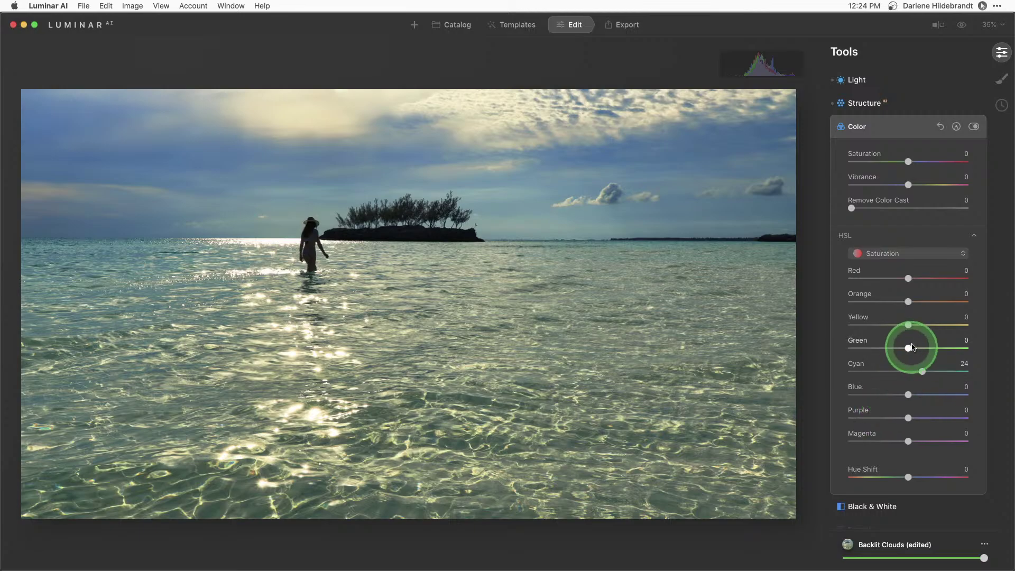
{"action": "left_click_drag", "start_coordinate": [907, 347], "coordinate": [927, 371]}
- Set the HSL luminance to -13 for Green and about -14 for Cyan, trying Green at 100 first
{"action": "left_click", "coordinate": [906, 256]}
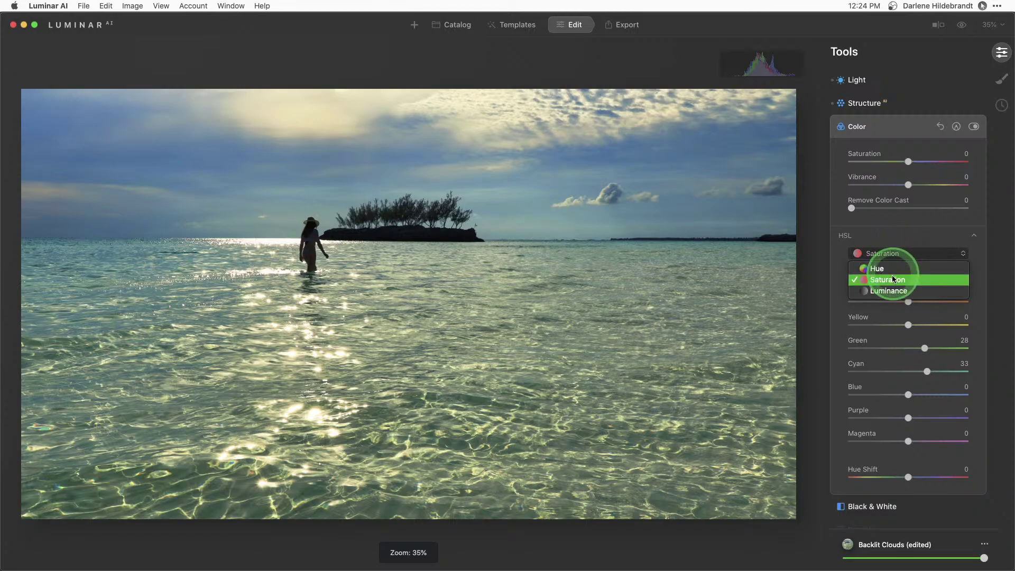
{"action": "left_click", "coordinate": [892, 291]}
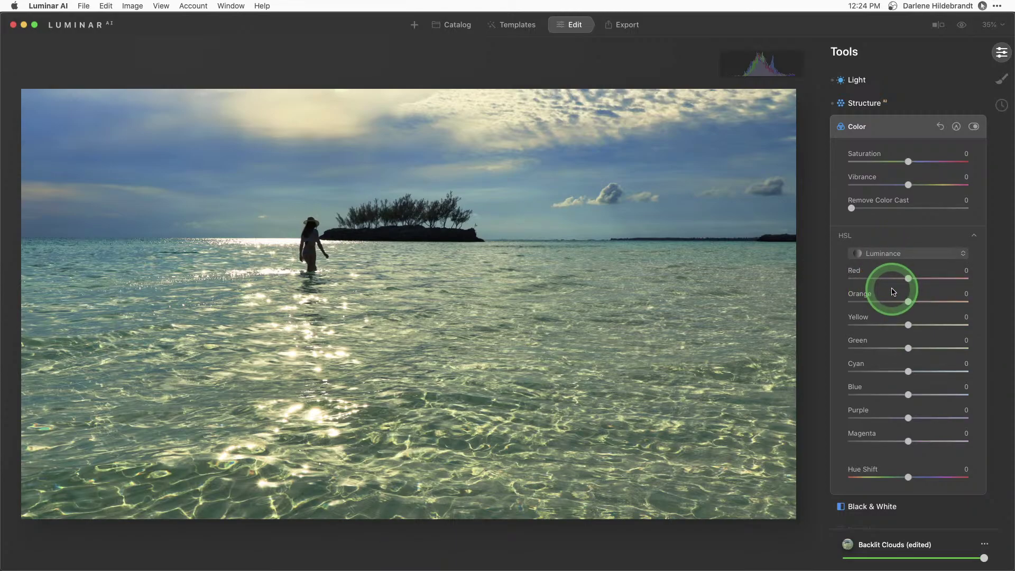
{"action": "left_click", "coordinate": [908, 348]}
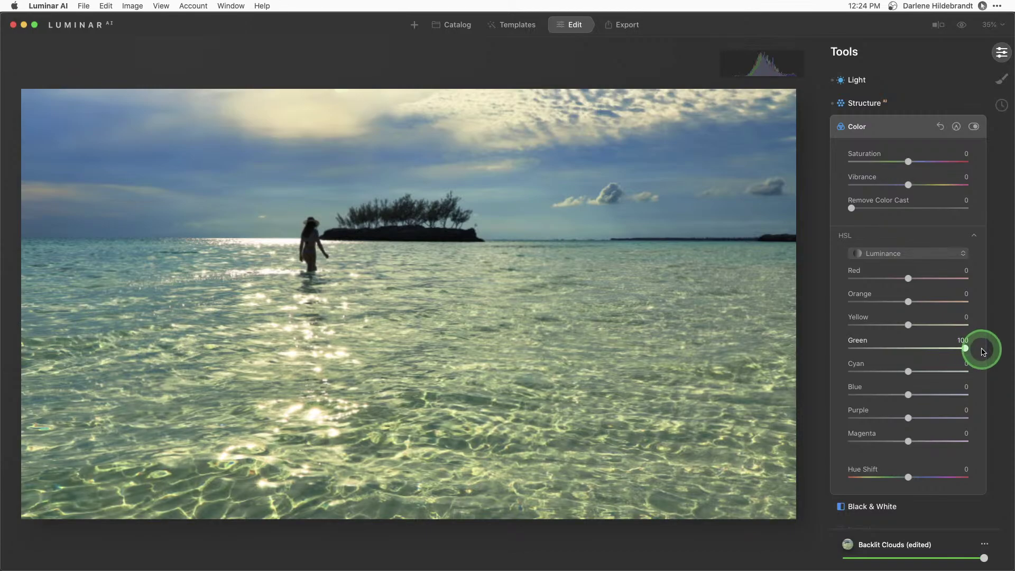
{"action": "left_click", "coordinate": [882, 257]}
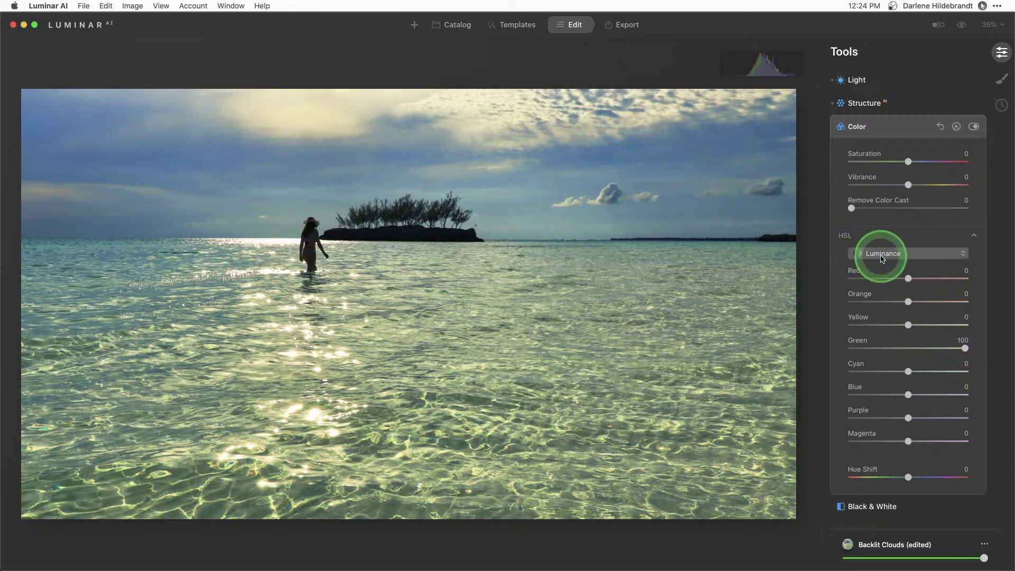
{"action": "left_click", "coordinate": [957, 350]}
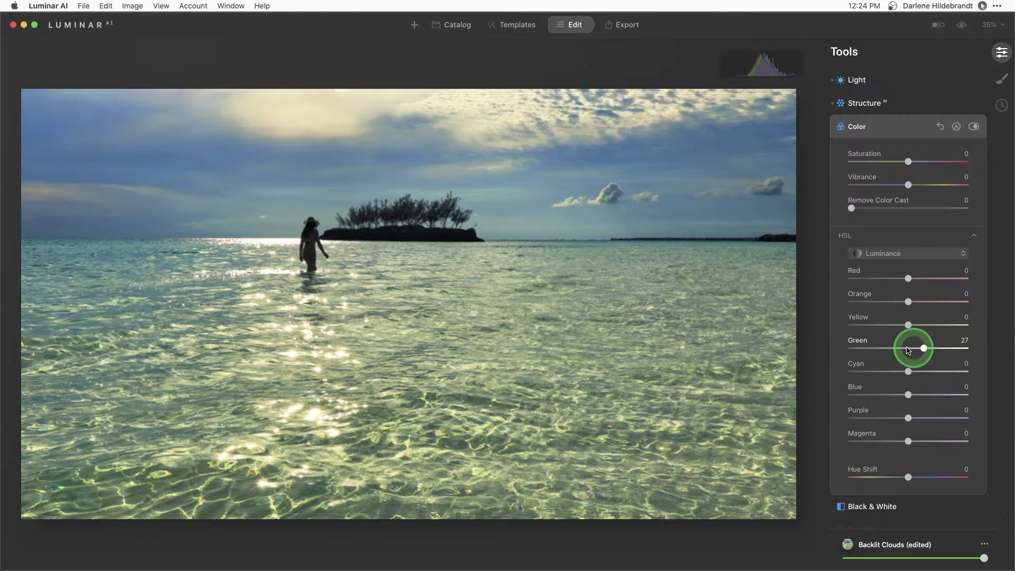
{"action": "left_click_drag", "start_coordinate": [908, 350], "coordinate": [900, 372]}
{"action": "left_click", "coordinate": [903, 369]}
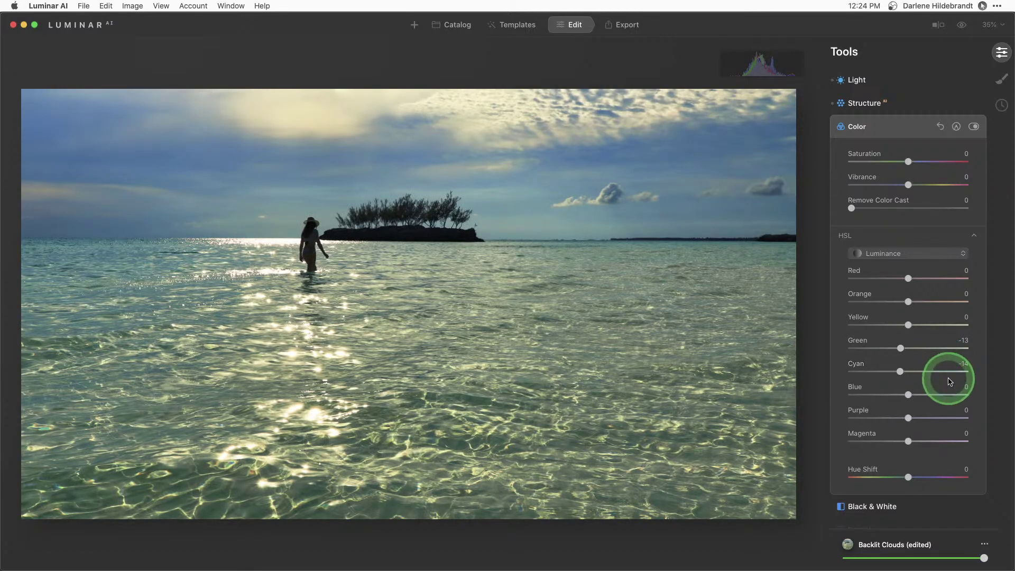
- Raise the HSL saturation to 43 for Green and 47 for Cyan, and set the overall Vibrance to 33
{"action": "left_click", "coordinate": [883, 254]}
{"action": "left_click", "coordinate": [884, 280]}
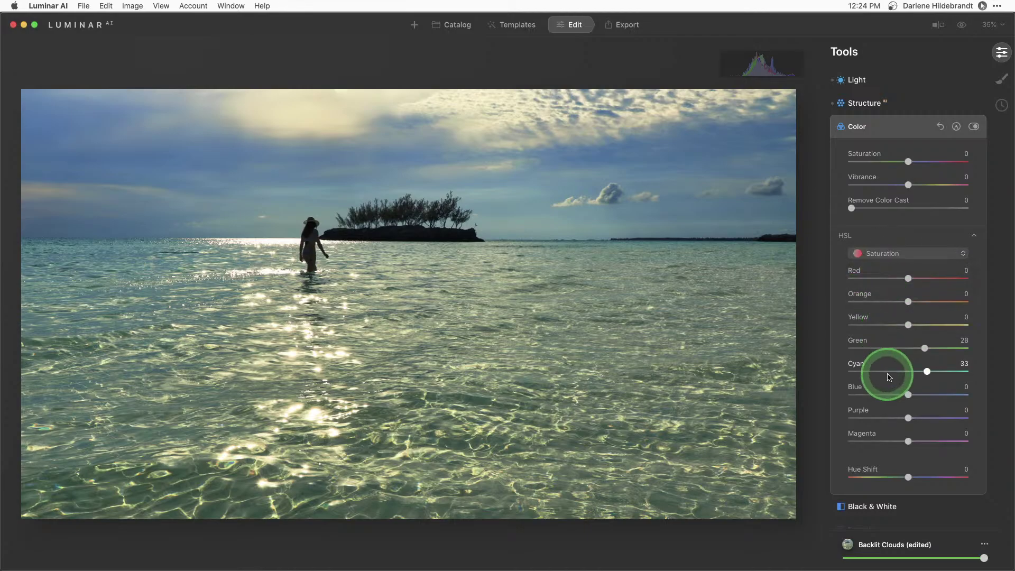
{"action": "left_click_drag", "start_coordinate": [888, 372], "coordinate": [935, 372]}
{"action": "left_click_drag", "start_coordinate": [925, 349], "coordinate": [932, 348]}
{"action": "scroll", "coordinate": [909, 275], "scroll_direction": "up", "scroll_amount": 1}
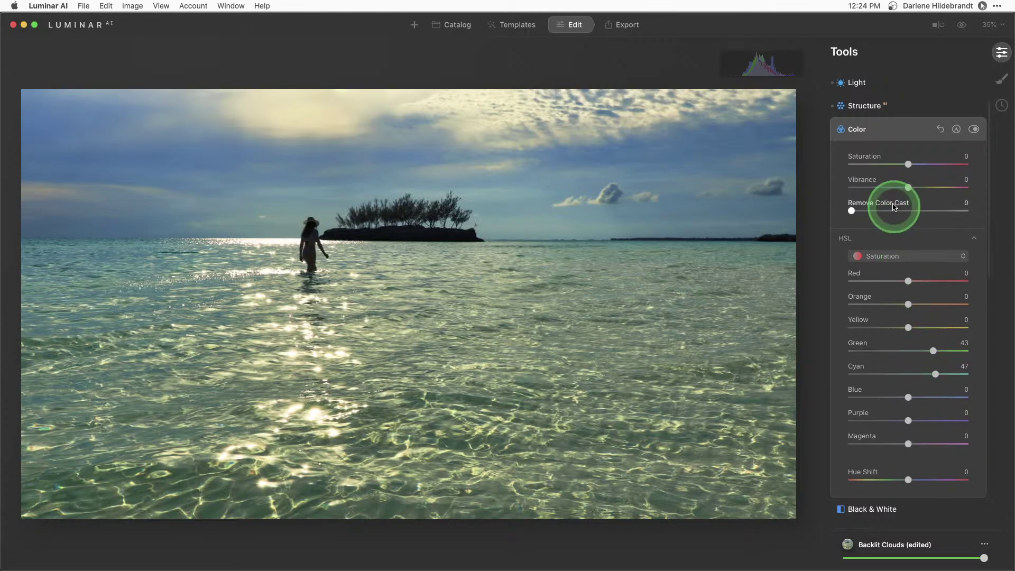
{"action": "mouse_move", "coordinate": [909, 189]}
{"action": "left_mouse_down"}
{"action": "mouse_move", "coordinate": [892, 189]}
{"action": "mouse_move", "coordinate": [922, 193]}
{"action": "left_mouse_up"}
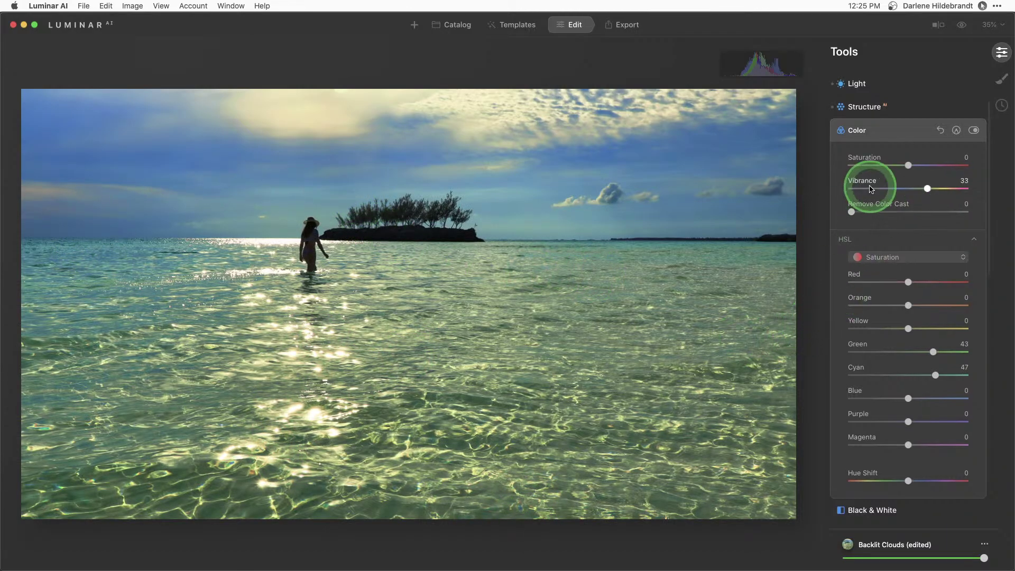
- Add a gradient mask to the Color tool across the horizon and rotate it until it is level
{"action": "left_click", "coordinate": [956, 131]}
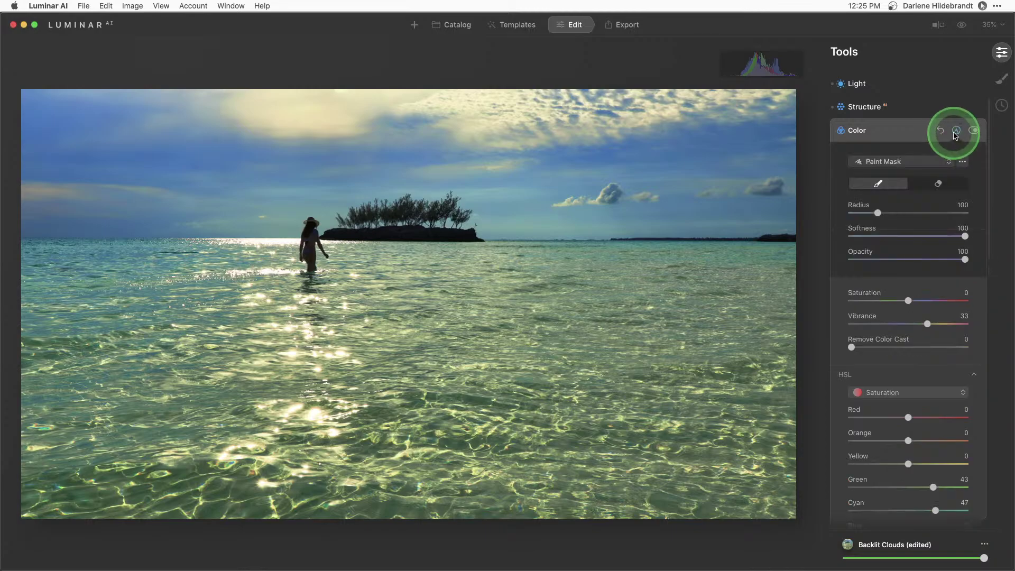
{"action": "left_click", "coordinate": [869, 161]}
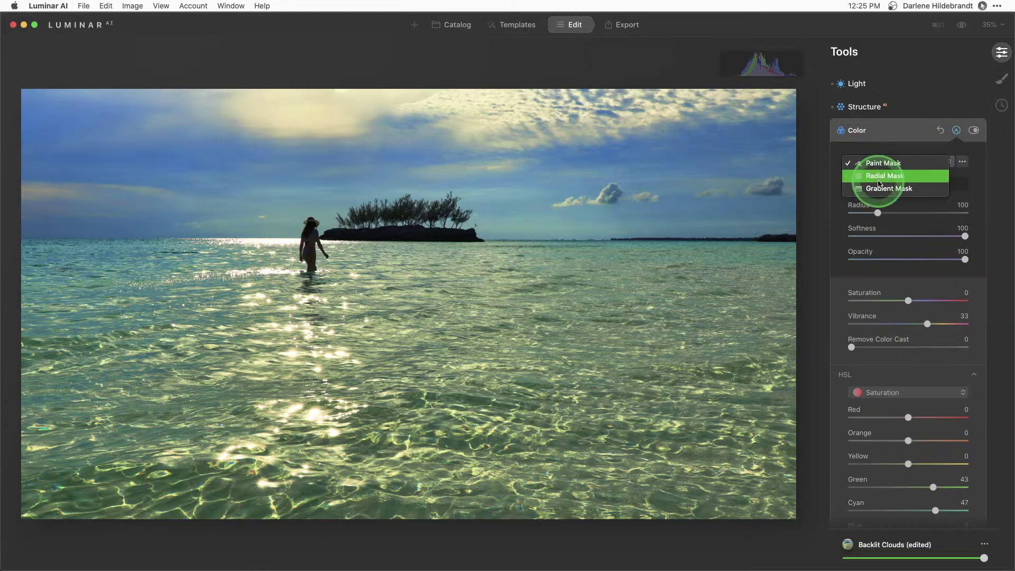
{"action": "left_click", "coordinate": [880, 188]}
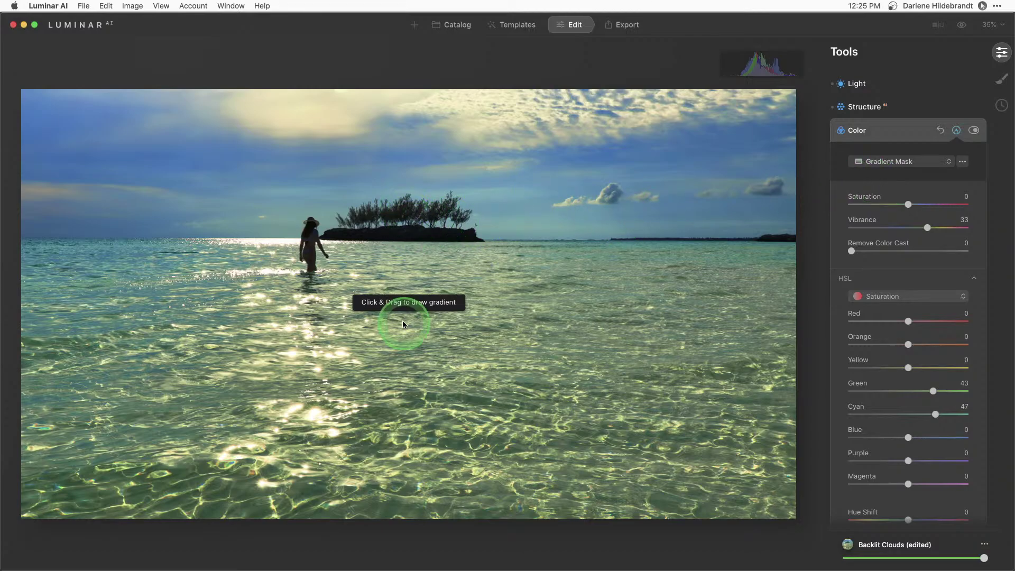
{"action": "left_click_drag", "start_coordinate": [396, 211], "coordinate": [400, 257]}
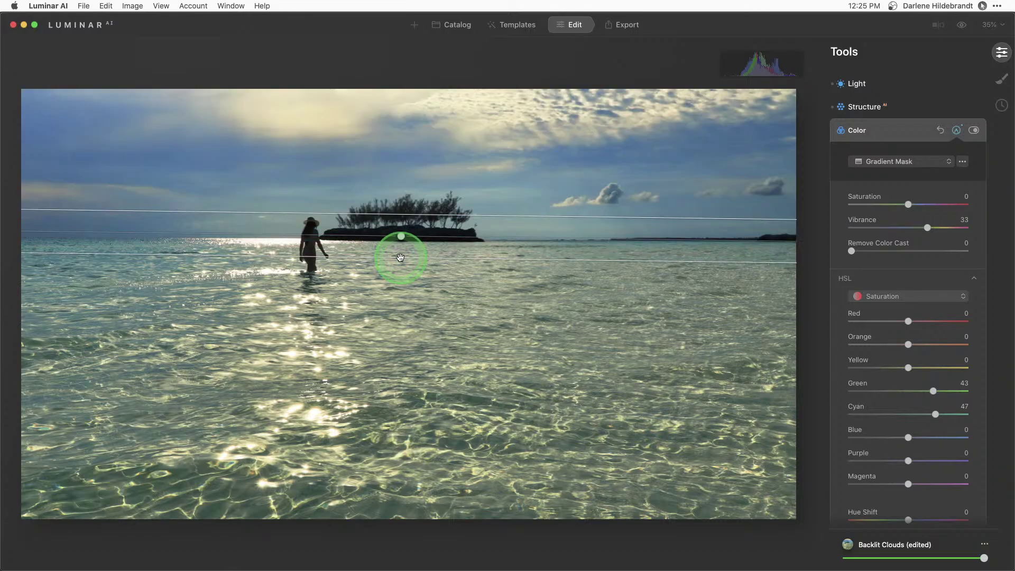
{"action": "left_click_drag", "start_coordinate": [761, 235], "coordinate": [764, 234]}
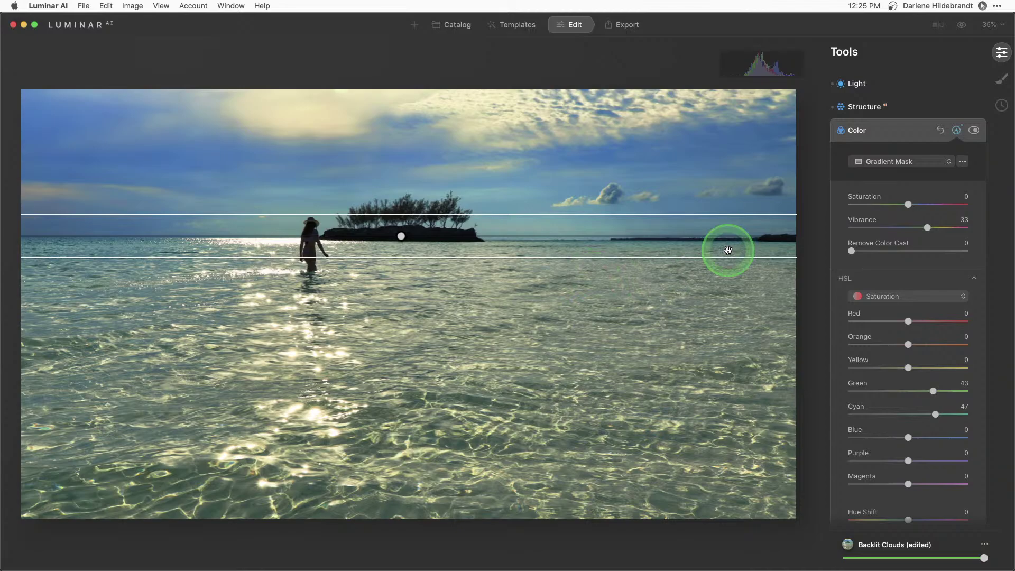
- Invert the Color tool's gradient mask so the adjustments apply to the water instead of the sky
{"action": "left_click", "coordinate": [962, 162]}
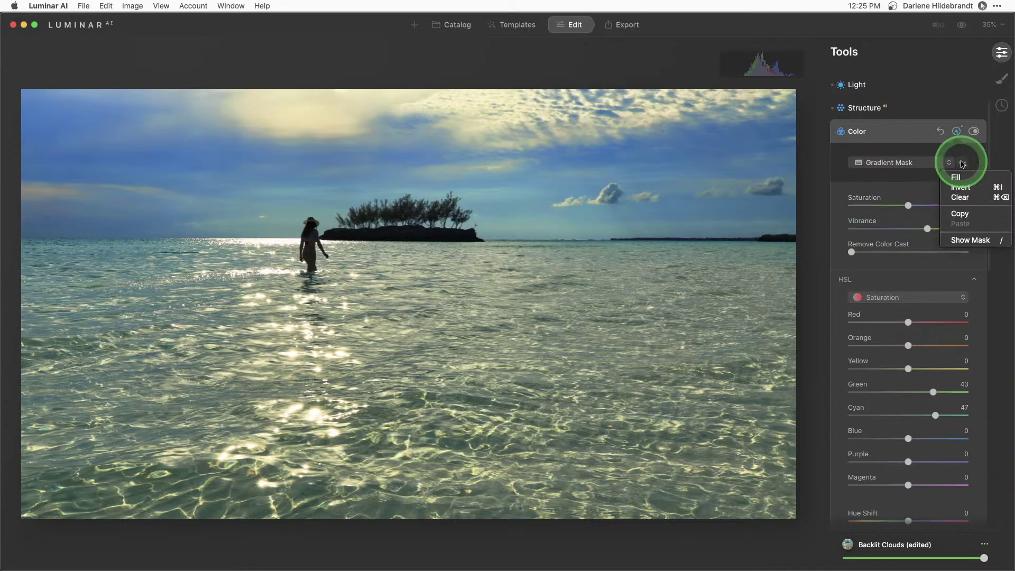
{"action": "left_click", "coordinate": [971, 189]}
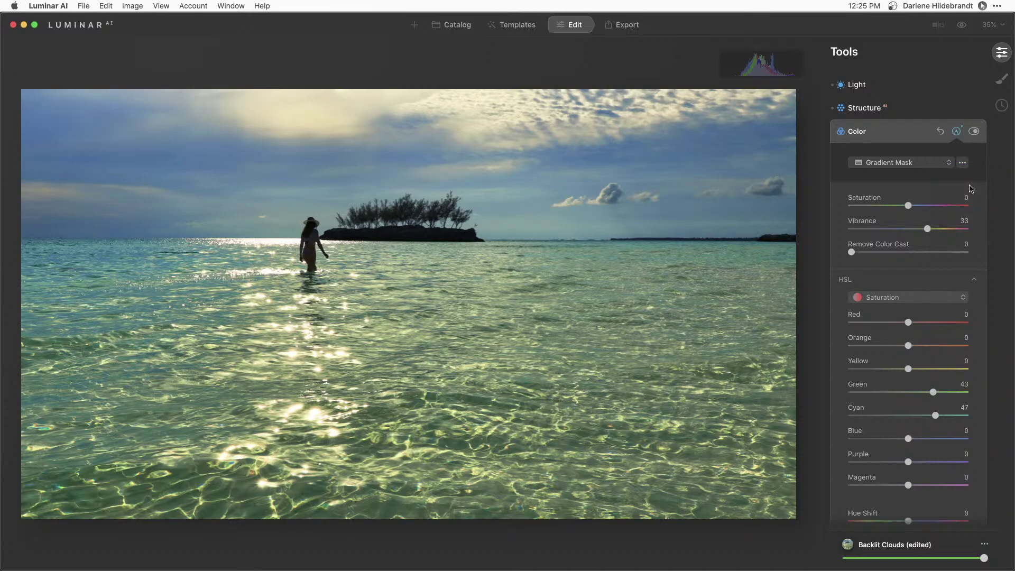
{"action": "mouse_move", "coordinate": [793, 253]}
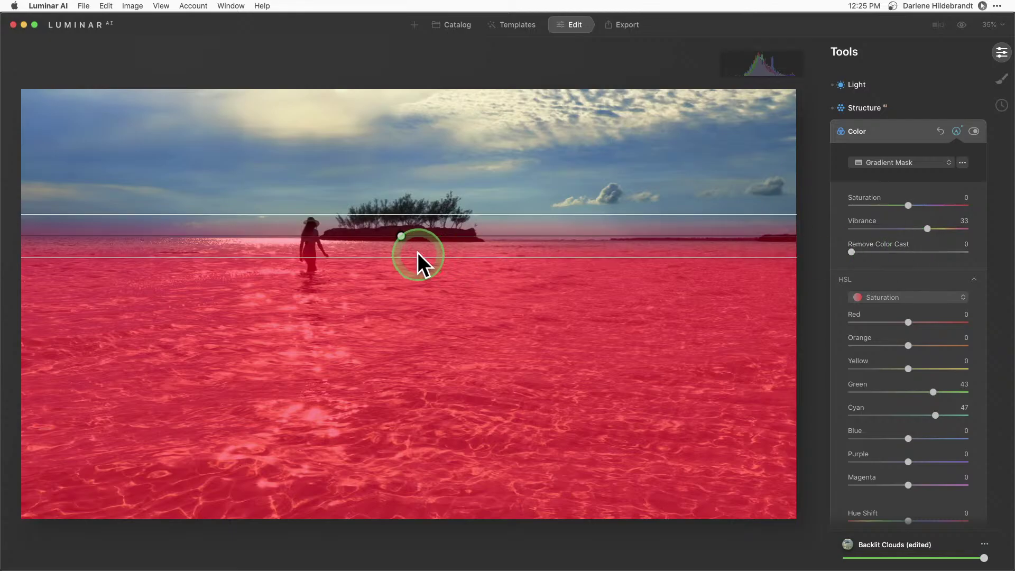
- Move the Color gradient mask slightly below the horizon, invert it again to cover the water, and finish masking
{"action": "left_click_drag", "start_coordinate": [401, 234], "coordinate": [400, 245]}
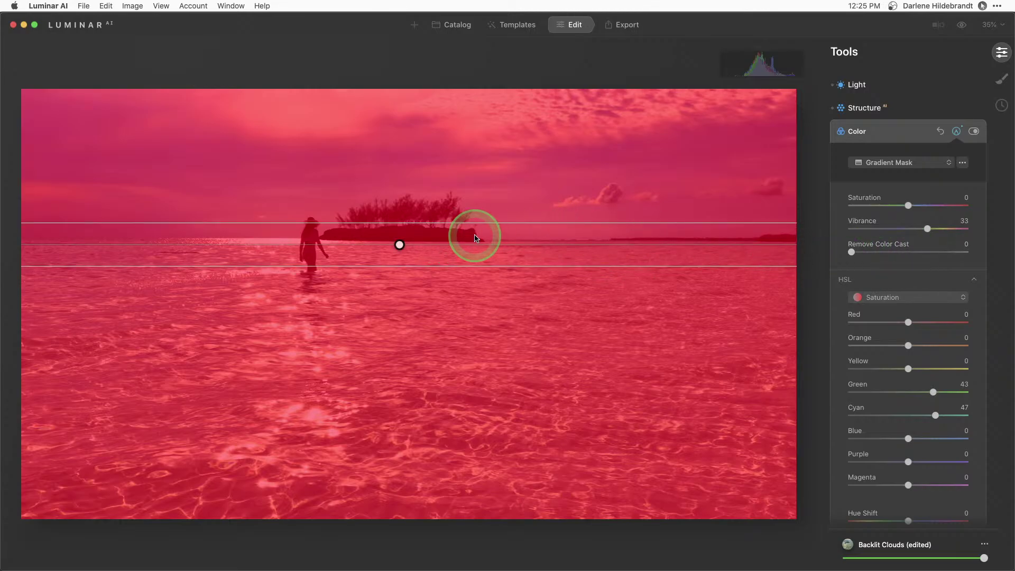
{"action": "key", "text": "super+z"}
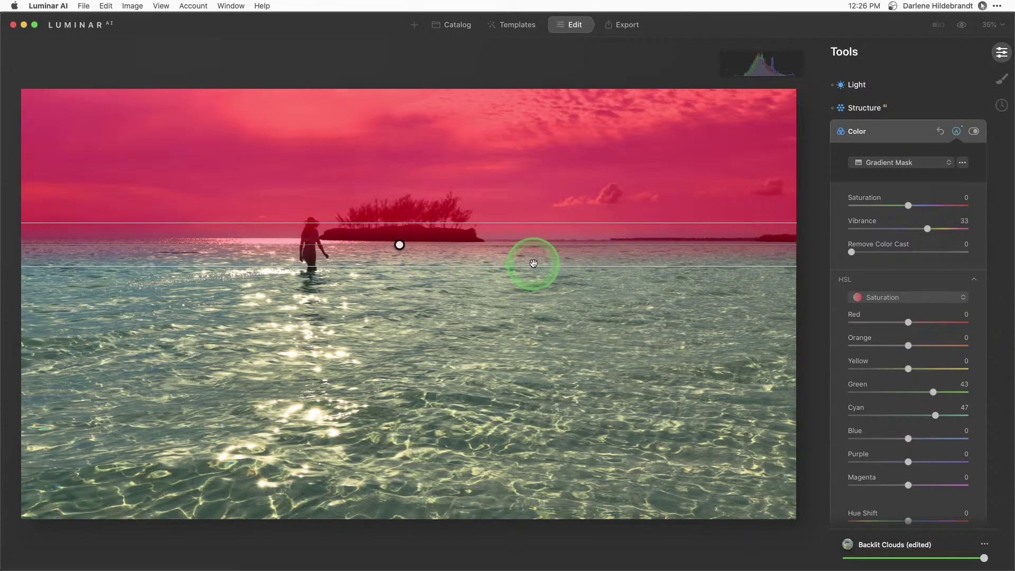
{"action": "left_click", "coordinate": [963, 162]}
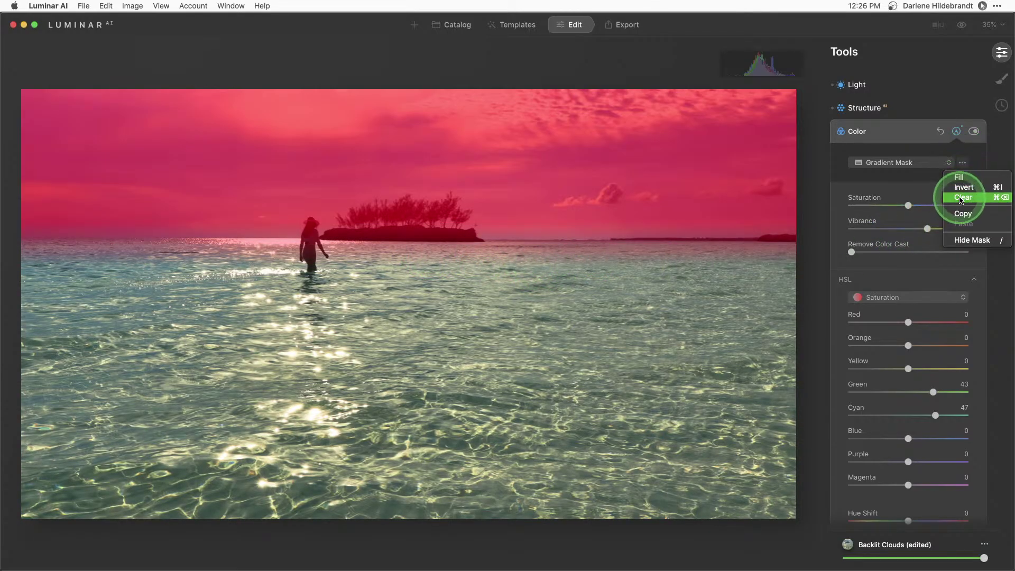
{"action": "left_click", "coordinate": [963, 188]}
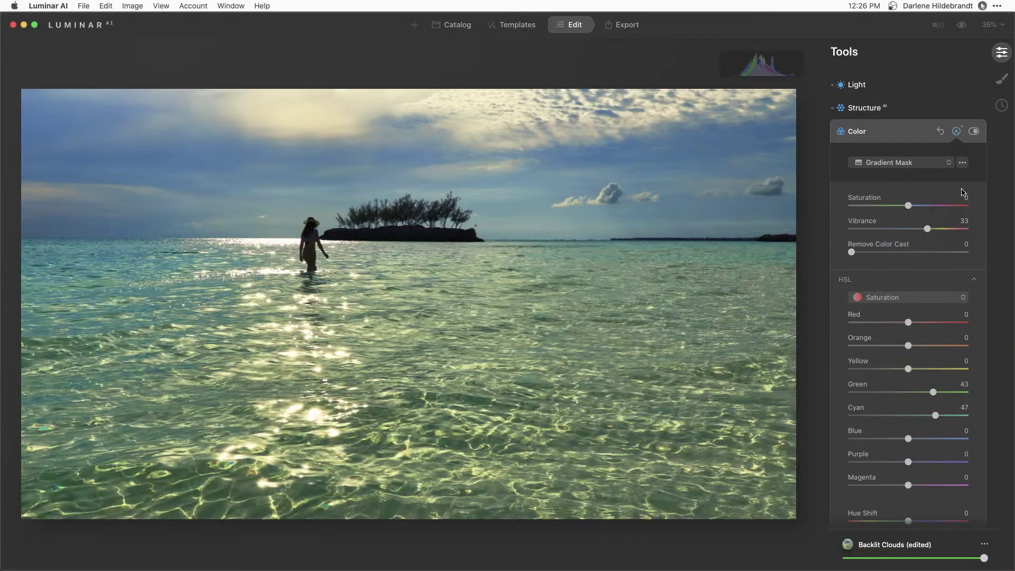
{"action": "left_click", "coordinate": [943, 193]}
{"action": "scroll", "coordinate": [949, 202], "scroll_direction": "up", "scroll_amount": 1}
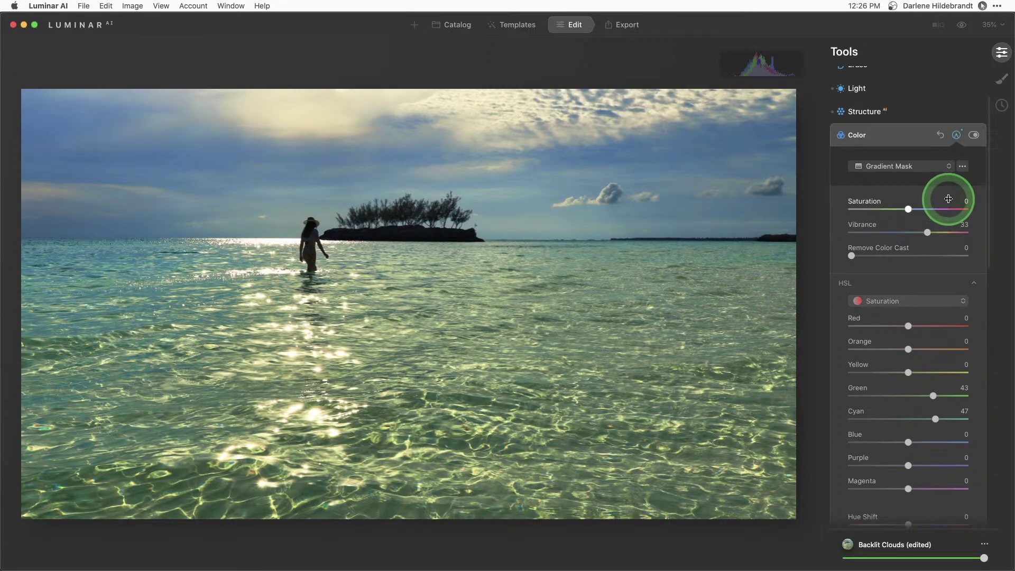
{"action": "left_click", "coordinate": [957, 136]}
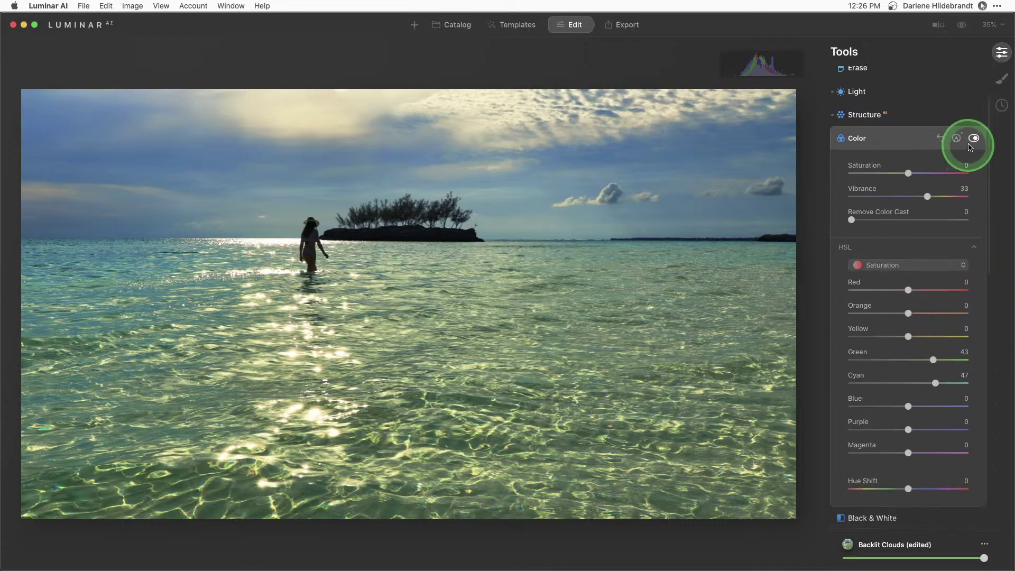
- Compare the photo with the Color tool's adjustments off and on, then collapse the tool
{"action": "left_click", "coordinate": [974, 139]}
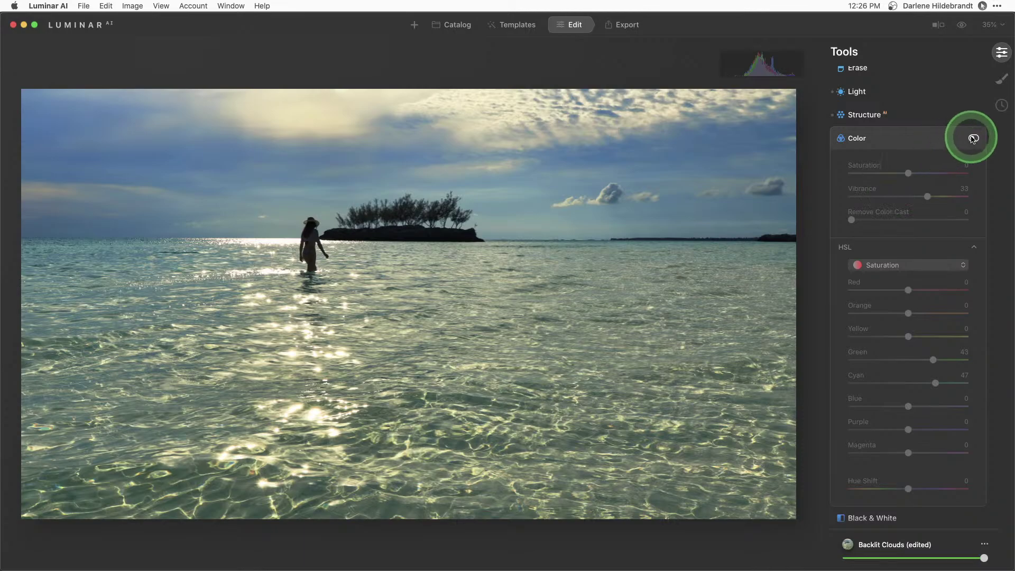
{"action": "left_click", "coordinate": [973, 139]}
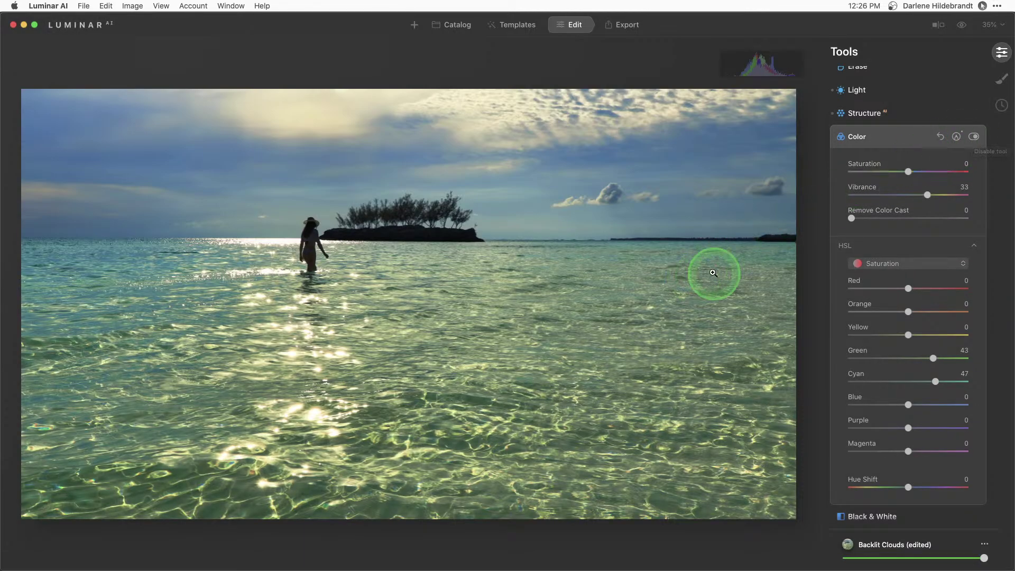
{"action": "left_click", "coordinate": [886, 138]}
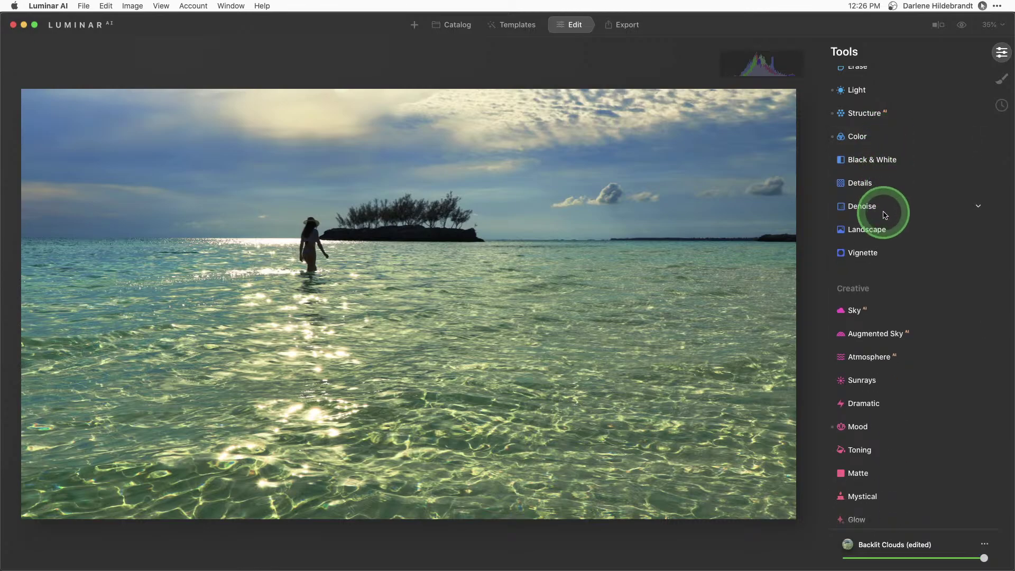
- Apply the Mystical effect with an Amount of 14
{"action": "scroll", "coordinate": [885, 214], "scroll_direction": "down", "scroll_amount": 5}
{"action": "left_click", "coordinate": [860, 361]}
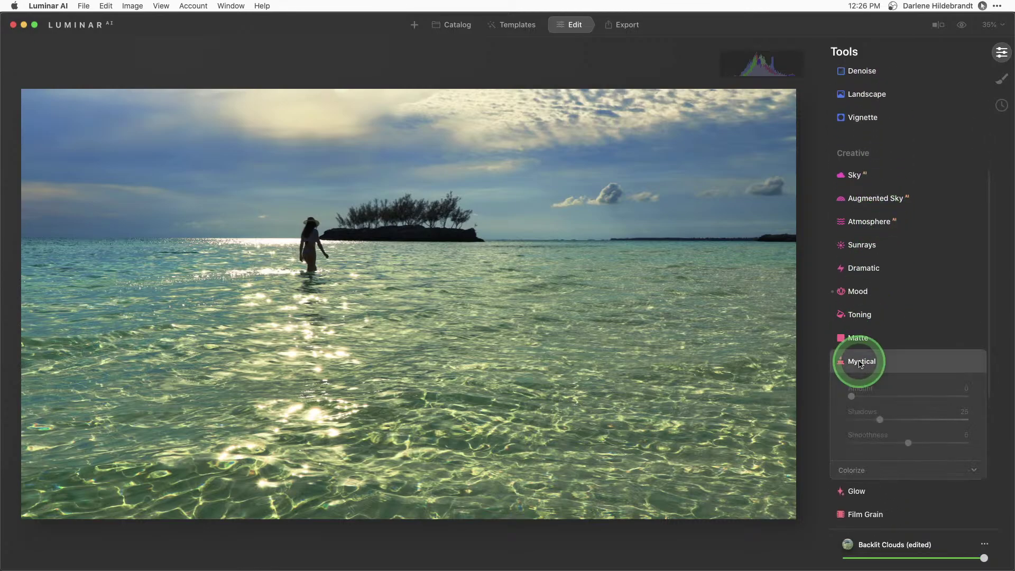
{"action": "left_click_drag", "start_coordinate": [851, 296], "coordinate": [878, 300]}
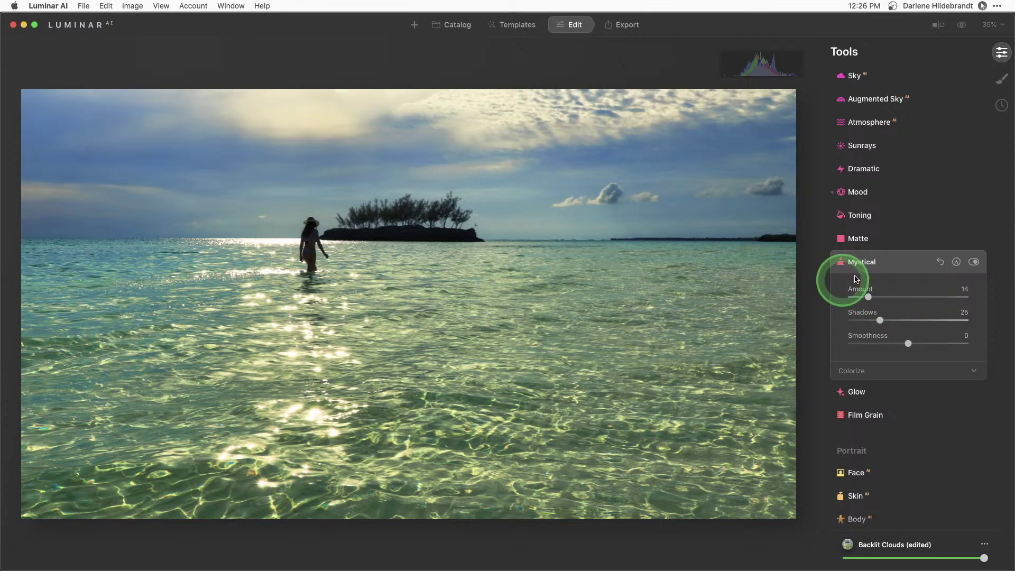
{"action": "left_click", "coordinate": [887, 262]}
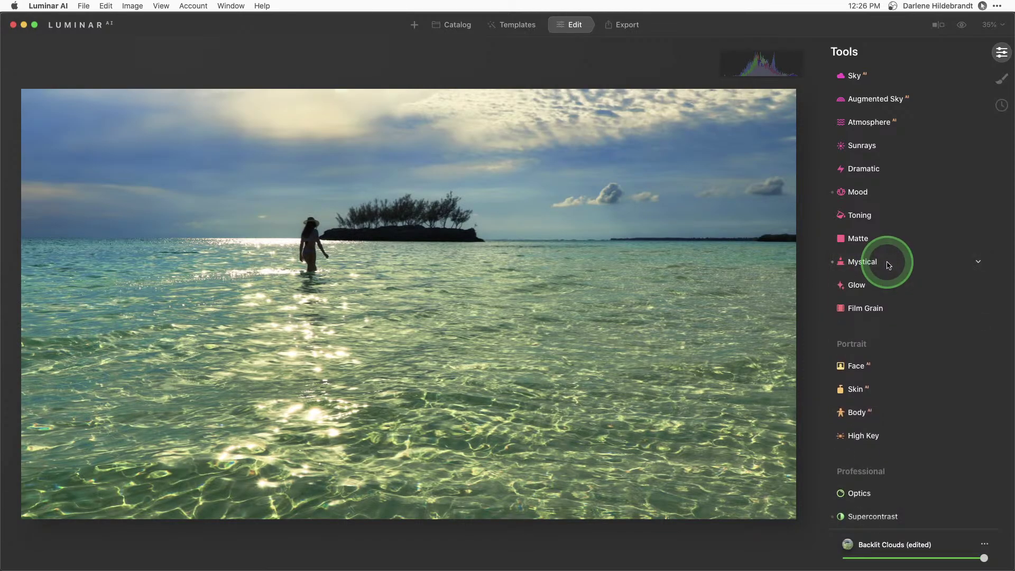
- Raise the Amount of the Backlit Clouds Mood to 71
{"action": "scroll", "coordinate": [889, 265], "scroll_direction": "up", "scroll_amount": 5}
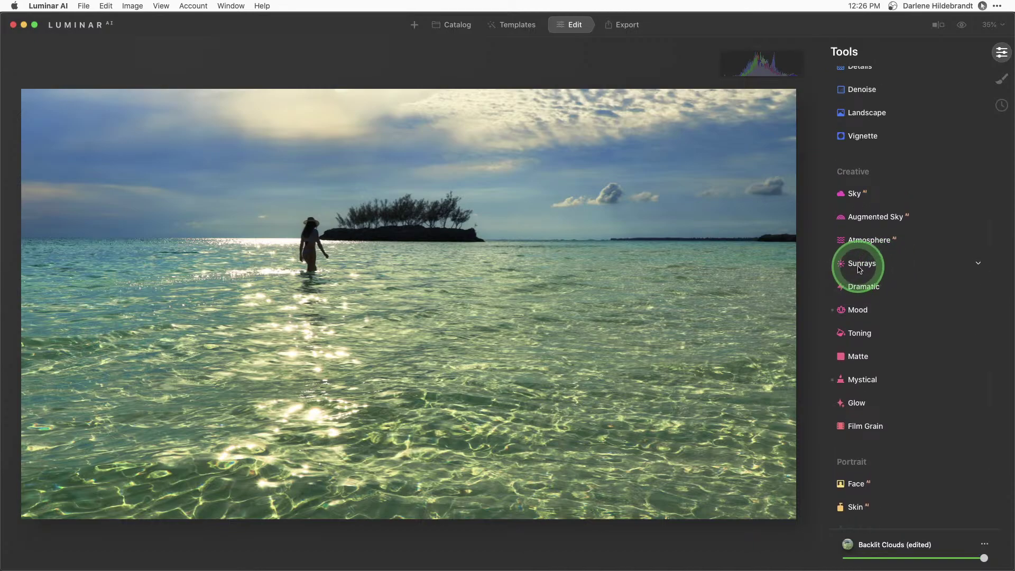
{"action": "left_click", "coordinate": [858, 309]}
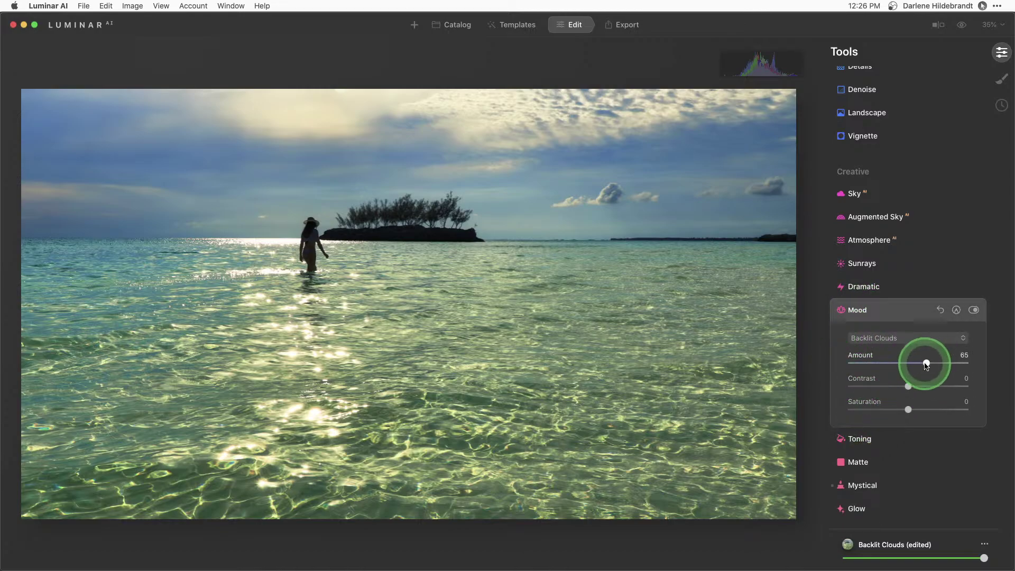
{"action": "mouse_move", "coordinate": [926, 363]}
{"action": "left_mouse_down"}
{"action": "mouse_move", "coordinate": [963, 364]}
{"action": "mouse_move", "coordinate": [851, 362]}
{"action": "mouse_move", "coordinate": [946, 364]}
{"action": "mouse_move", "coordinate": [895, 362]}
{"action": "mouse_move", "coordinate": [921, 363]}
{"action": "left_mouse_up"}
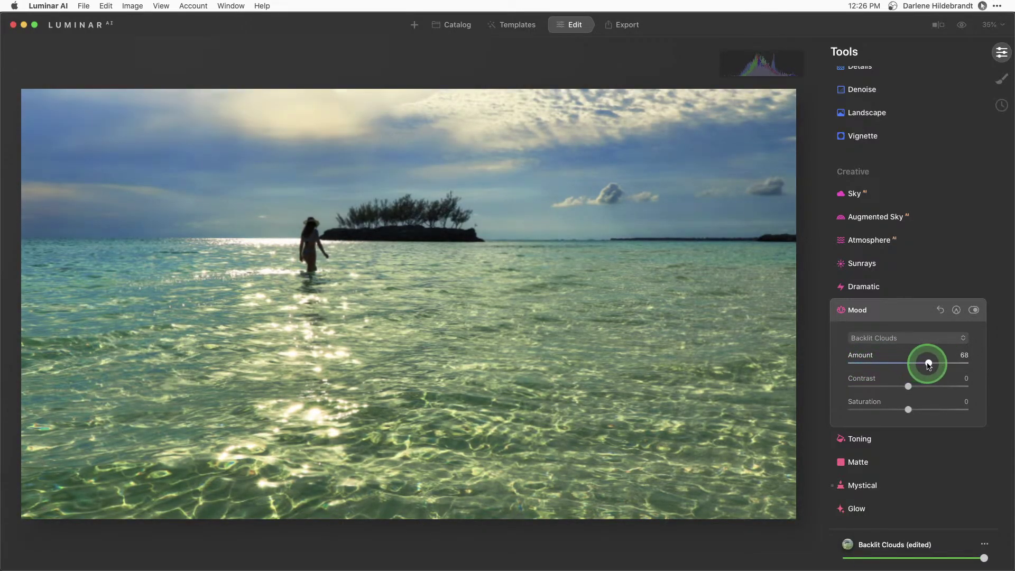
{"action": "left_click", "coordinate": [889, 310]}
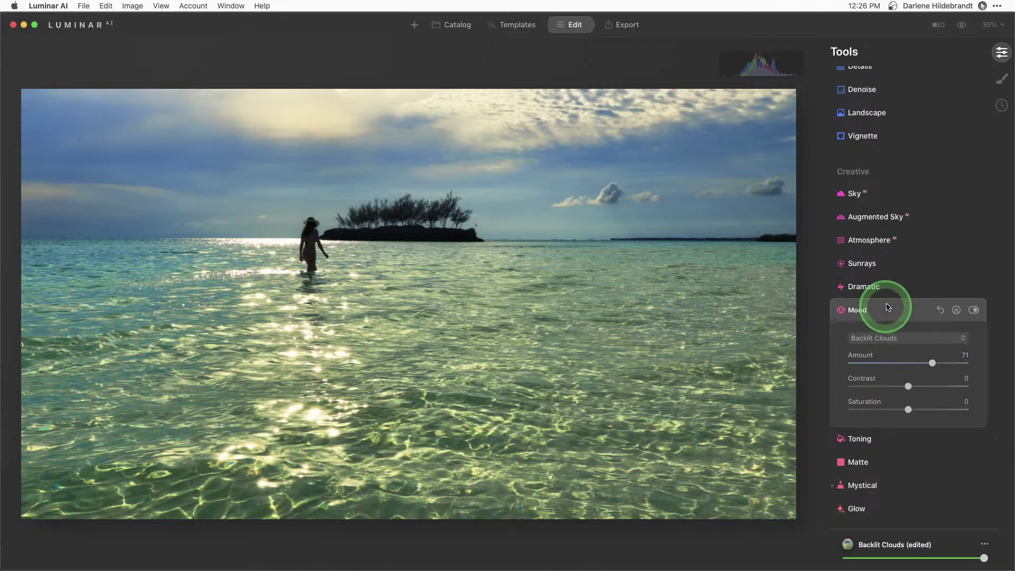
- Add Sunrays to the seascape with an Amount of 25
{"action": "left_click", "coordinate": [862, 265]}
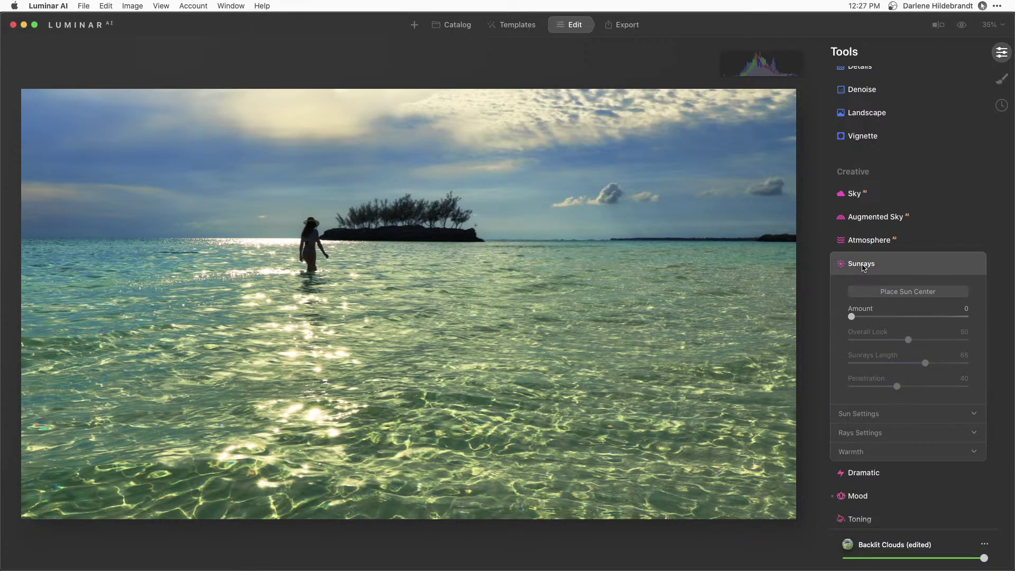
{"action": "scroll", "coordinate": [867, 264], "scroll_direction": "down", "scroll_amount": 2}
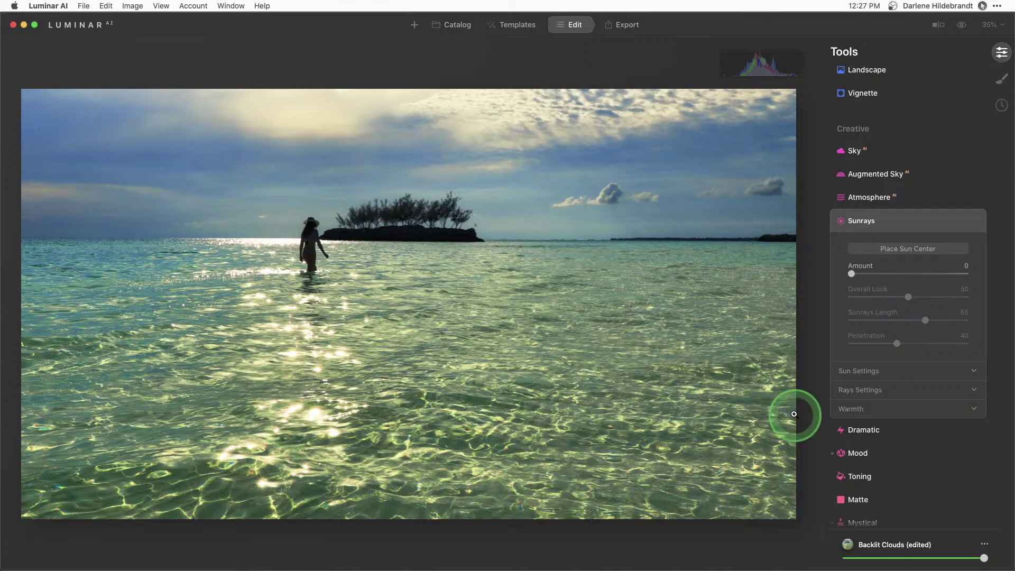
{"action": "left_click_drag", "start_coordinate": [852, 274], "coordinate": [879, 273]}
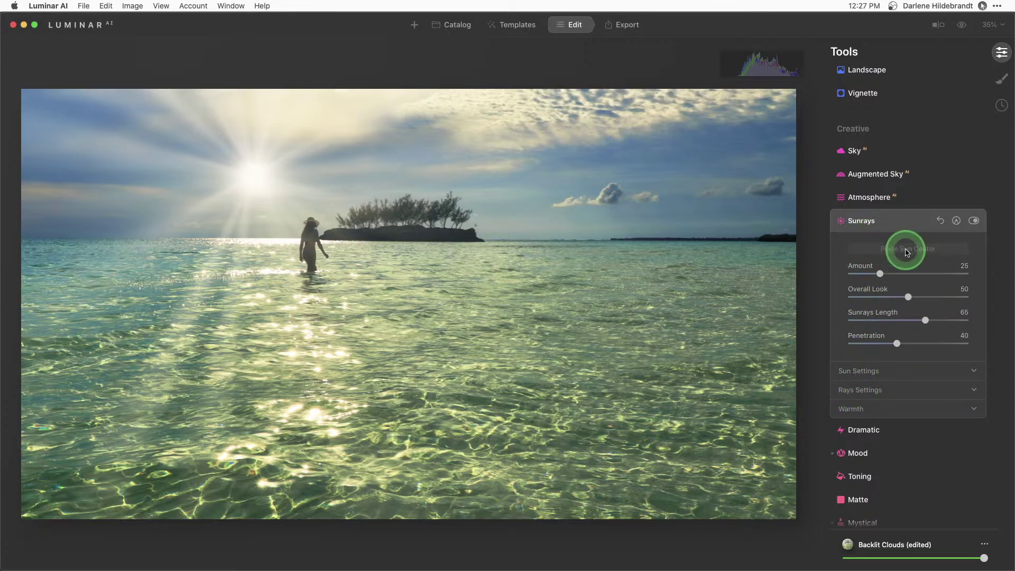
- Place the sun center in the bright clouds near the photo's upper edge, slightly left of the woman
{"action": "left_click", "coordinate": [906, 249]}
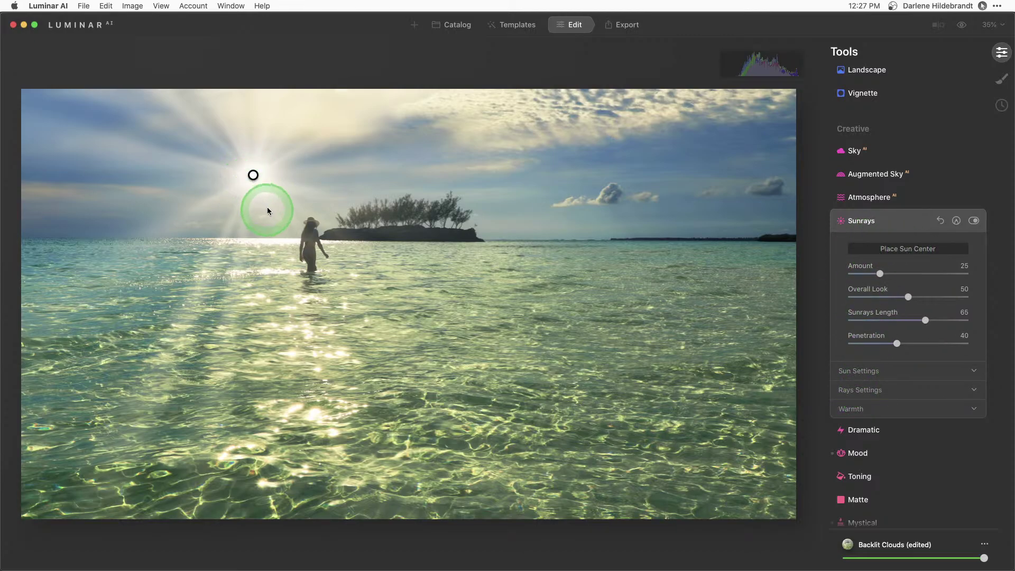
{"action": "left_click_drag", "start_coordinate": [251, 169], "coordinate": [260, 120]}
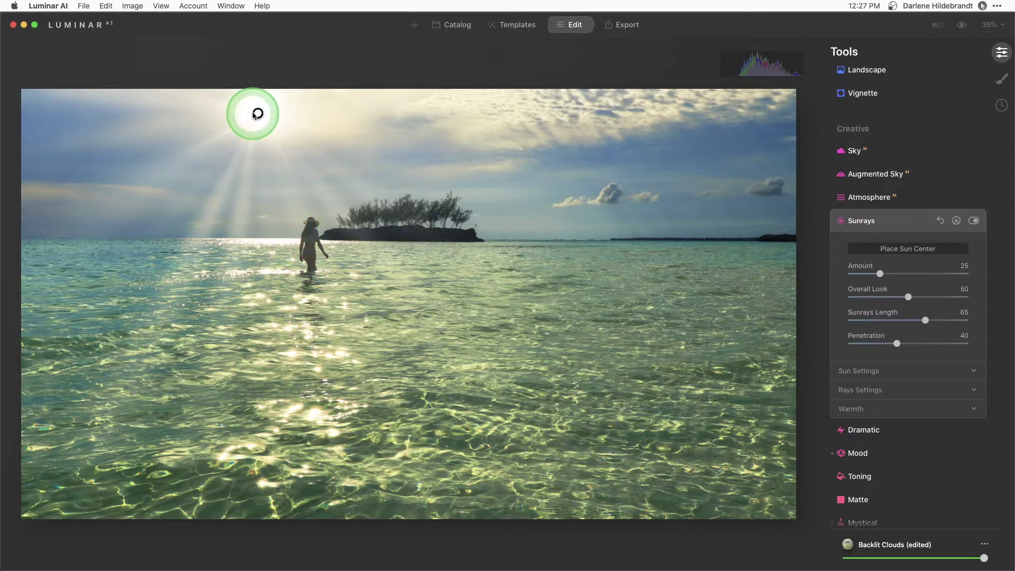
{"action": "mouse_move", "coordinate": [257, 113]}
{"action": "left_mouse_down"}
{"action": "mouse_move", "coordinate": [260, 56]}
{"action": "mouse_move", "coordinate": [264, 118]}
{"action": "mouse_move", "coordinate": [268, 94]}
{"action": "mouse_move", "coordinate": [273, 106]}
{"action": "left_mouse_up"}
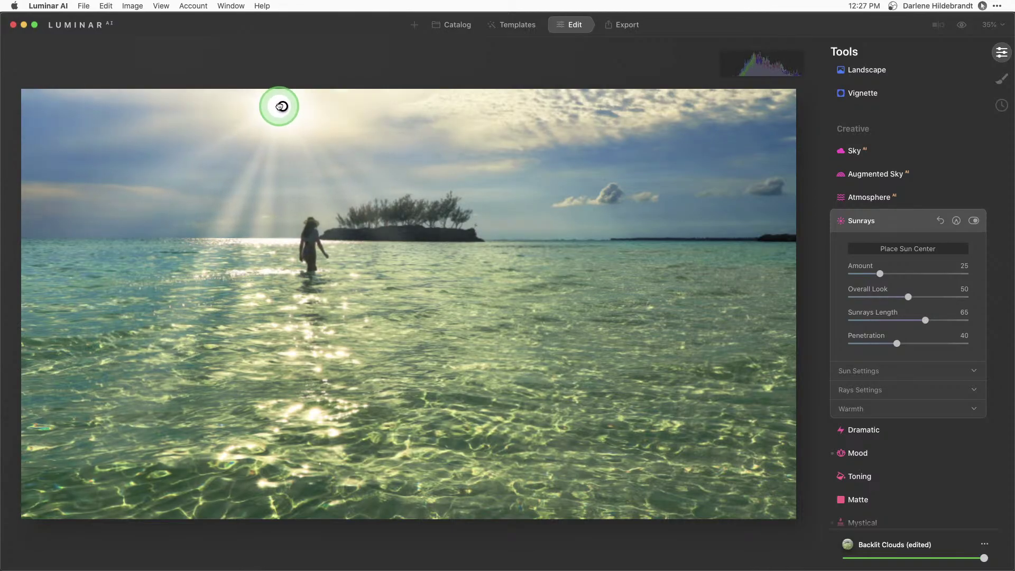
{"action": "left_click", "coordinate": [908, 248]}
- Set the Number of Sunrays to 21 in the rays settings
{"action": "left_click", "coordinate": [861, 390]}
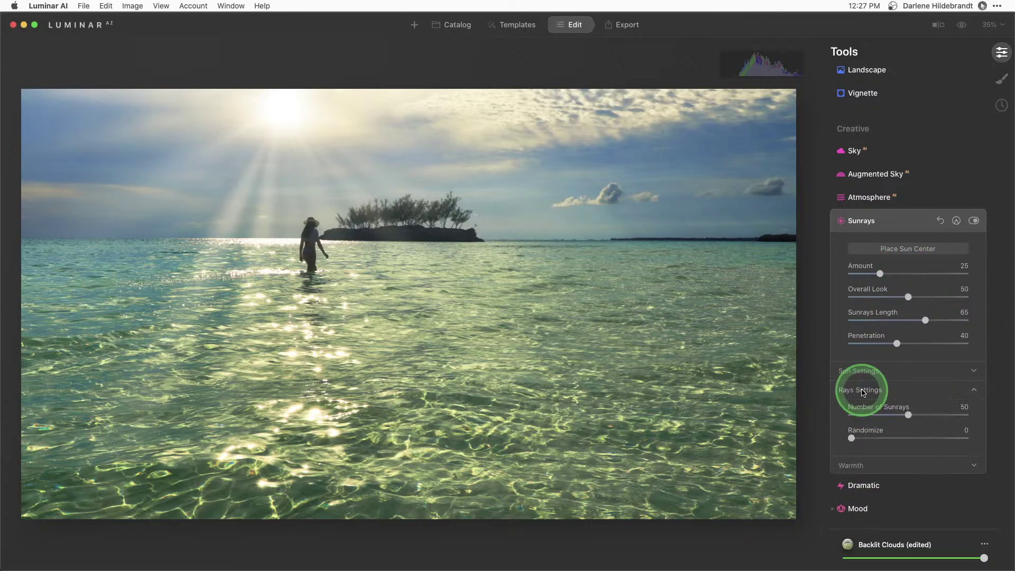
{"action": "left_click_drag", "start_coordinate": [904, 414], "coordinate": [873, 416]}
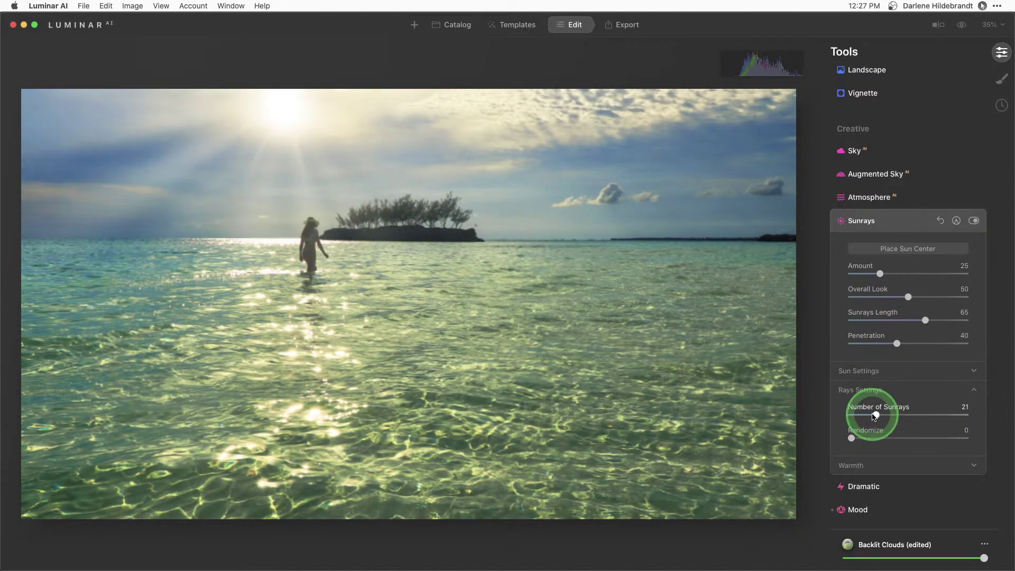
{"action": "left_click", "coordinate": [889, 343]}
- Set Sunrays Length to 55, Overall Look to 21 and Amount to 25, trying Overall Look 0 and Amount 50 first
{"action": "mouse_move", "coordinate": [925, 320]}
{"action": "left_mouse_down"}
{"action": "mouse_move", "coordinate": [889, 319]}
{"action": "mouse_move", "coordinate": [978, 318]}
{"action": "mouse_move", "coordinate": [900, 323]}
{"action": "mouse_move", "coordinate": [915, 320]}
{"action": "left_mouse_up"}
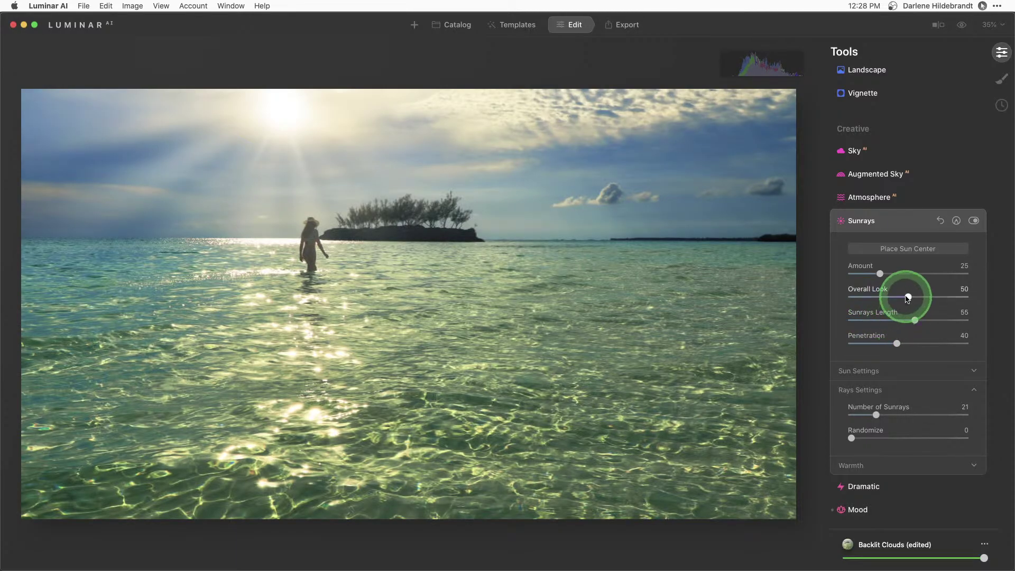
{"action": "left_click_drag", "start_coordinate": [880, 273], "coordinate": [832, 301]}
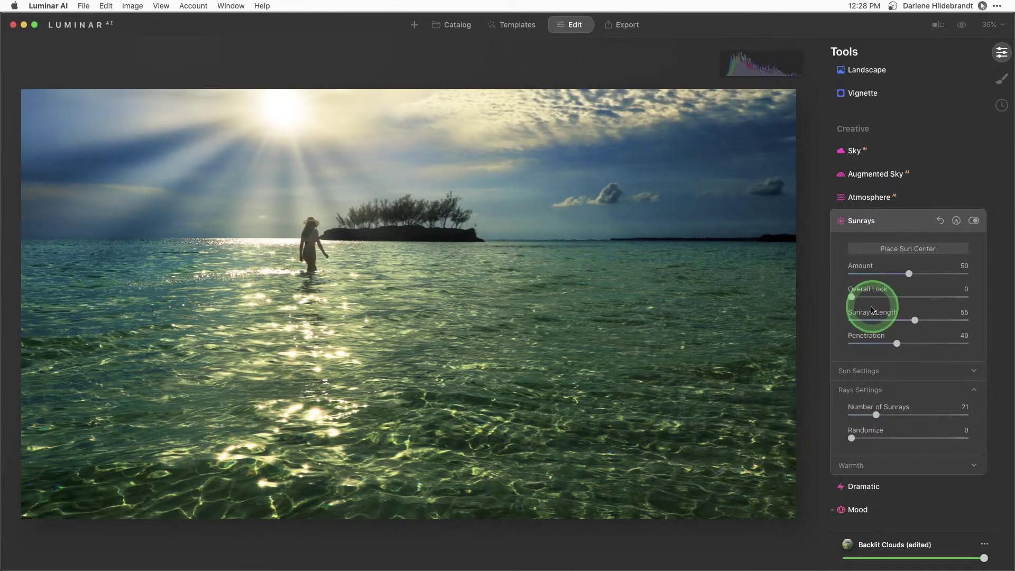
{"action": "left_click_drag", "start_coordinate": [851, 299], "coordinate": [882, 391]}
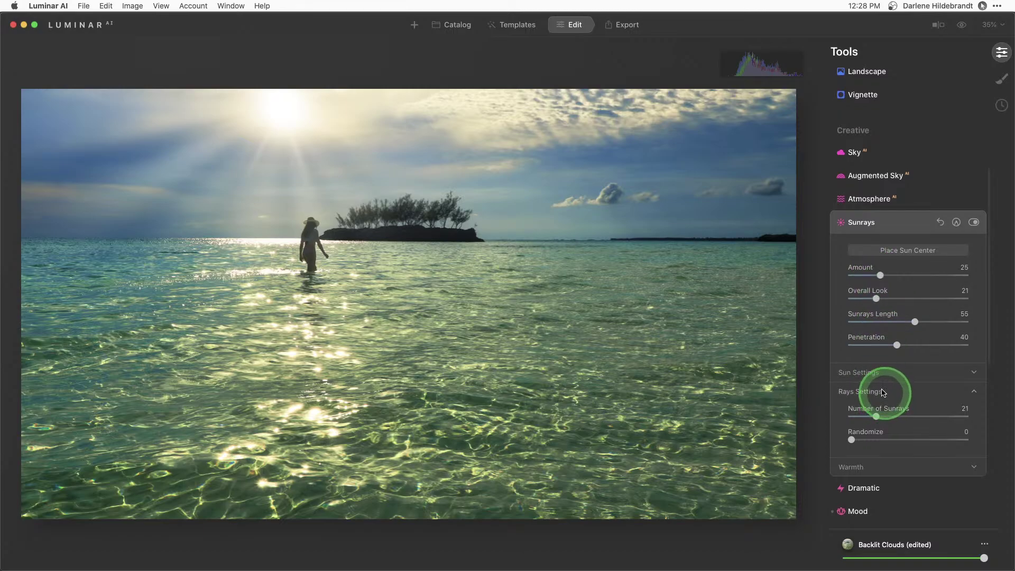
- In the Sunrays sun settings, set Sun Glow Radius to 43 and Sun Glow Amount to 47
{"action": "scroll", "coordinate": [852, 381], "scroll_direction": "down", "scroll_amount": 1}
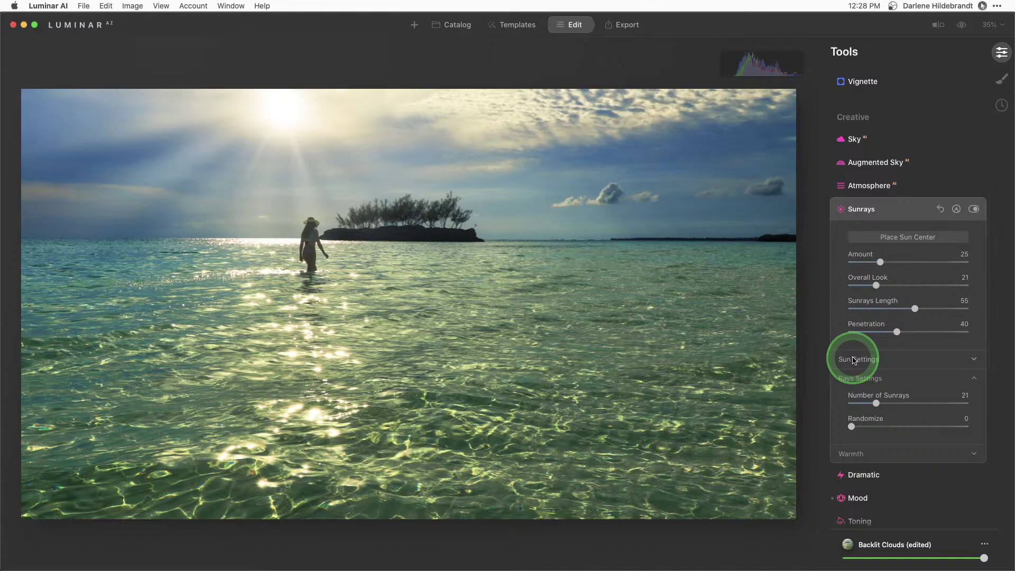
{"action": "left_click", "coordinate": [853, 360]}
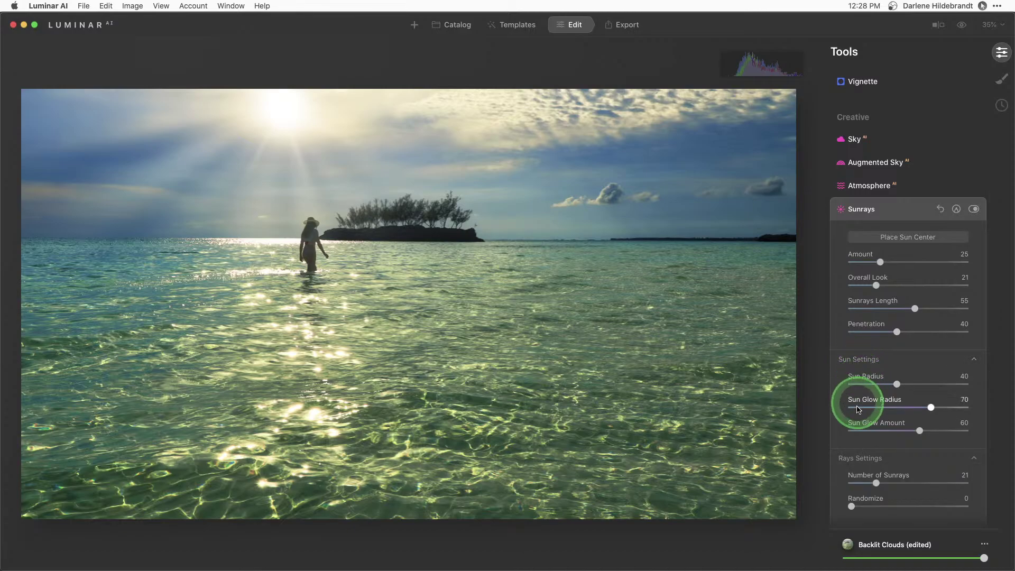
{"action": "left_click", "coordinate": [891, 407]}
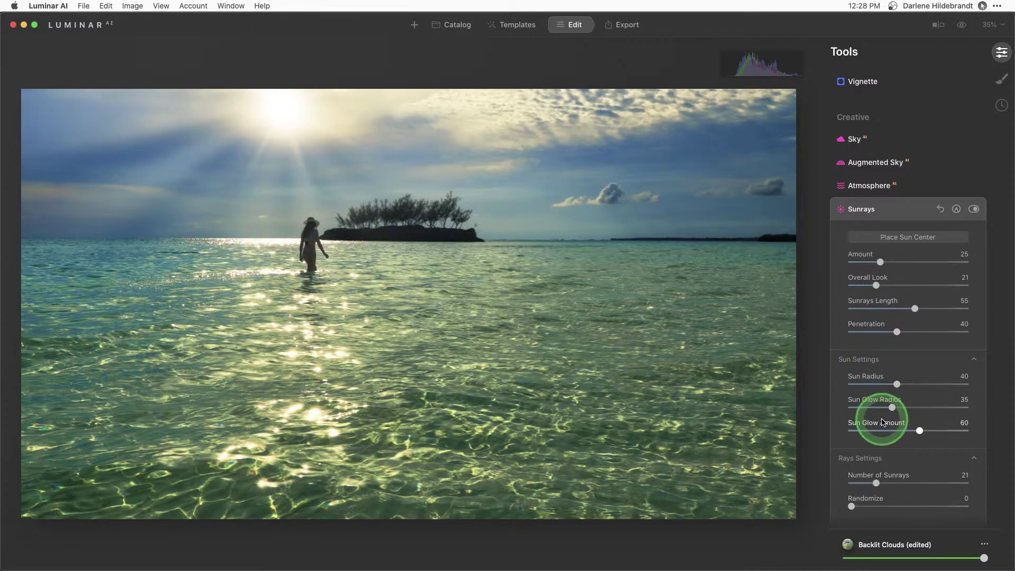
{"action": "left_click", "coordinate": [882, 428]}
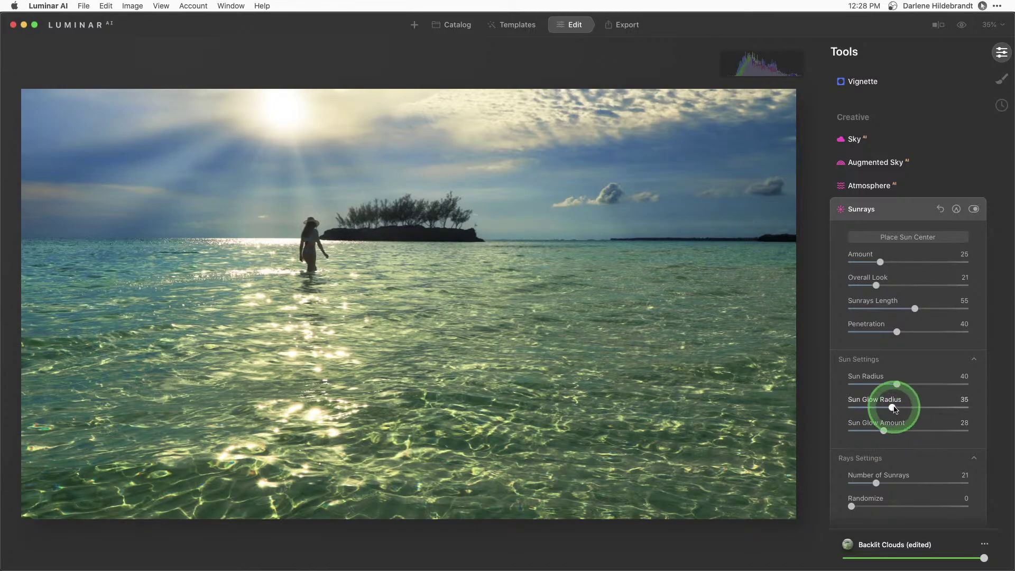
{"action": "left_click_drag", "start_coordinate": [894, 407], "coordinate": [905, 428]}
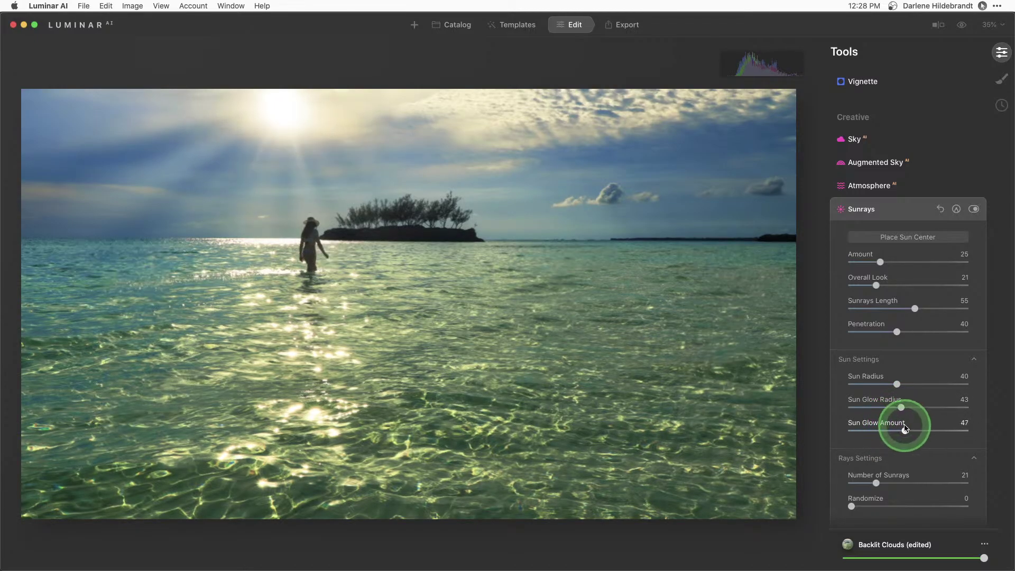
- Refine the sunrays with Sunrays Length 68, Penetration 59, Number of Sunrays 44 and Randomize 14
{"action": "scroll", "coordinate": [878, 290], "scroll_direction": "down", "scroll_amount": 1}
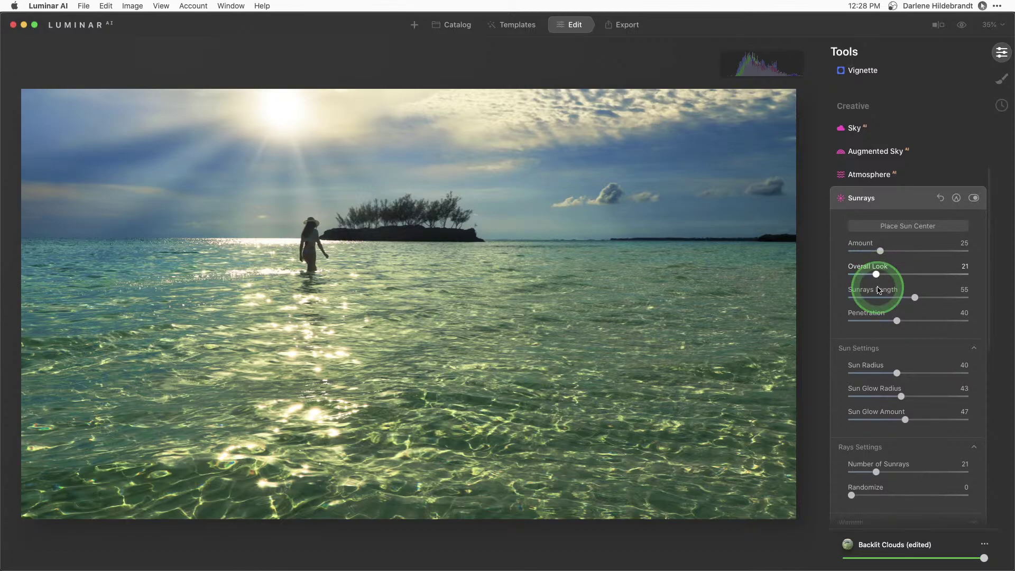
{"action": "scroll", "coordinate": [879, 289], "scroll_direction": "down", "scroll_amount": 5}
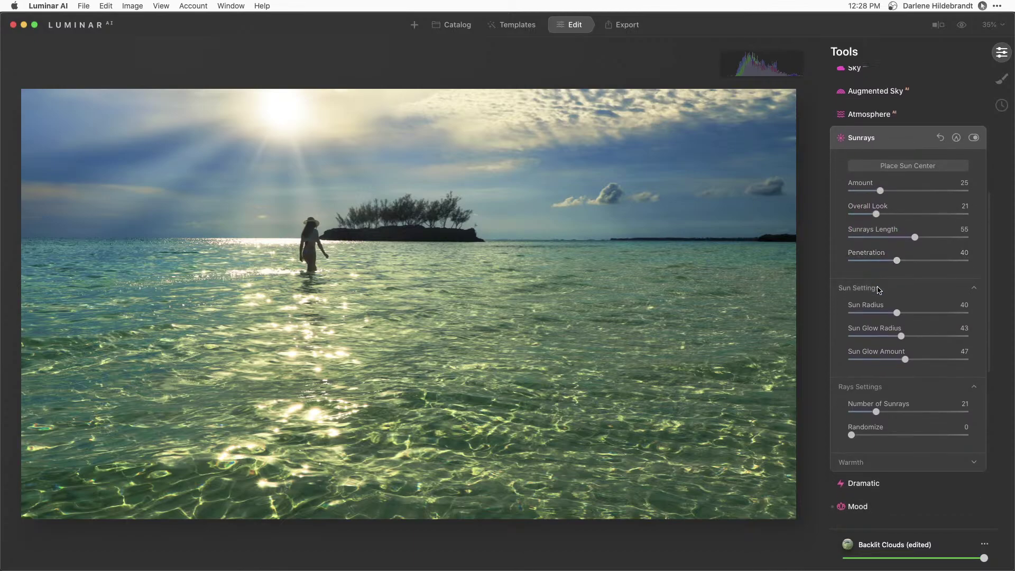
{"action": "left_click_drag", "start_coordinate": [851, 434], "coordinate": [866, 435]}
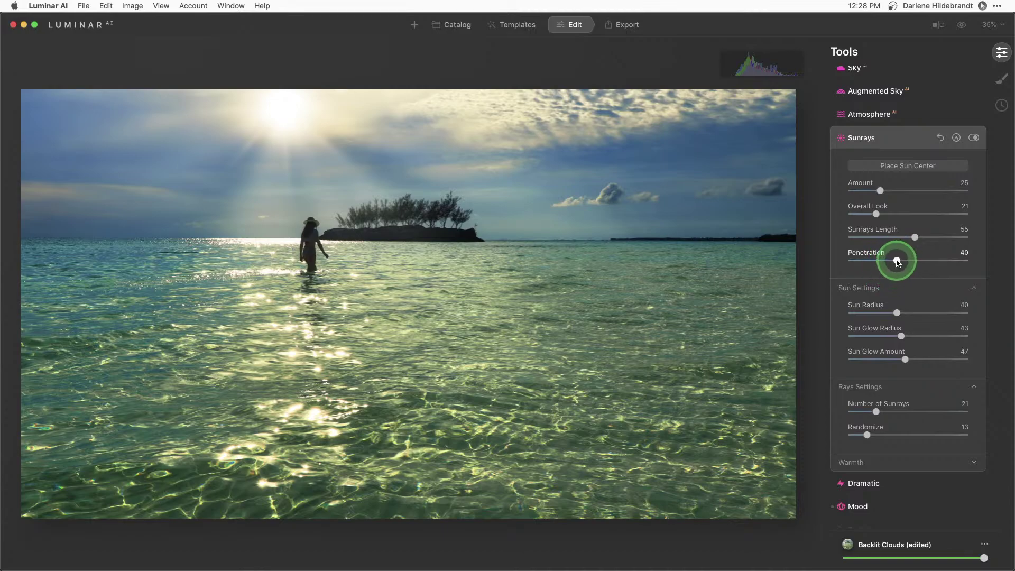
{"action": "left_click_drag", "start_coordinate": [897, 260], "coordinate": [929, 238]}
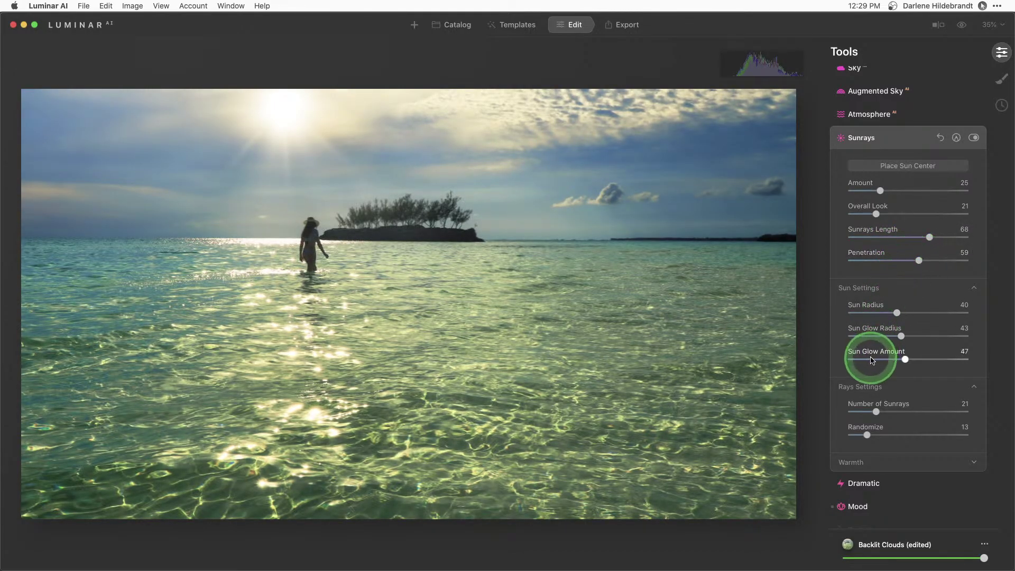
{"action": "left_click_drag", "start_coordinate": [875, 411], "coordinate": [869, 436]}
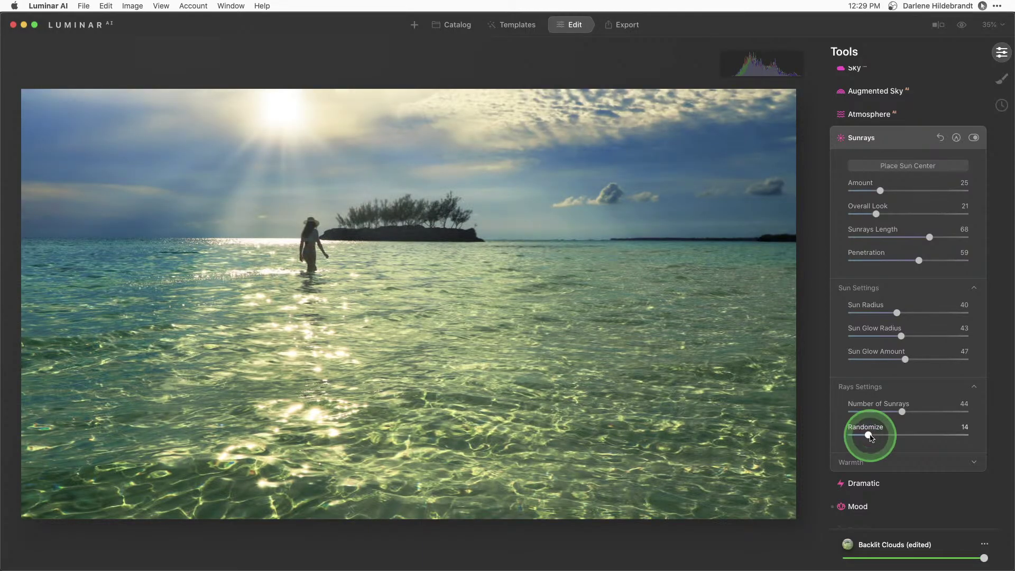
- Move the sun center to the photo's upper edge, almost directly above the woman, and compare the result with the original
{"action": "left_click", "coordinate": [902, 167]}
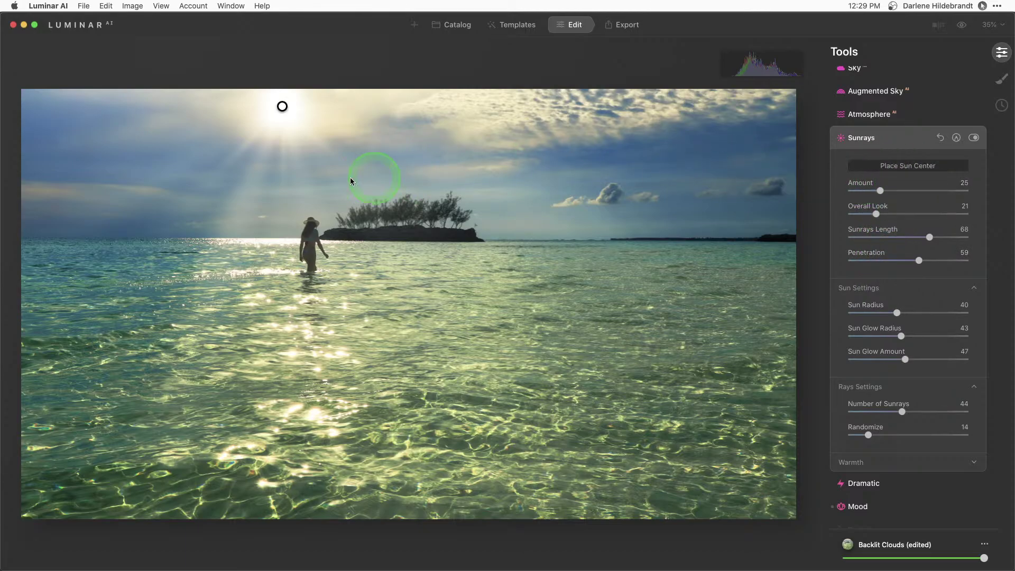
{"action": "mouse_move", "coordinate": [278, 107]}
{"action": "left_mouse_down"}
{"action": "mouse_move", "coordinate": [281, 125]}
{"action": "mouse_move", "coordinate": [286, 91]}
{"action": "mouse_move", "coordinate": [300, 94]}
{"action": "left_mouse_up"}
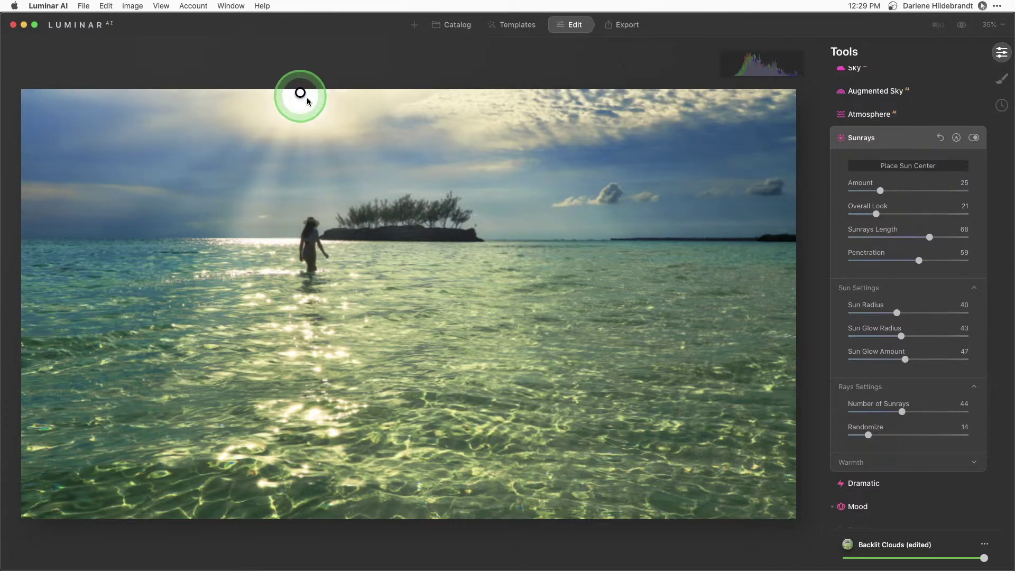
{"action": "left_click", "coordinate": [891, 166]}
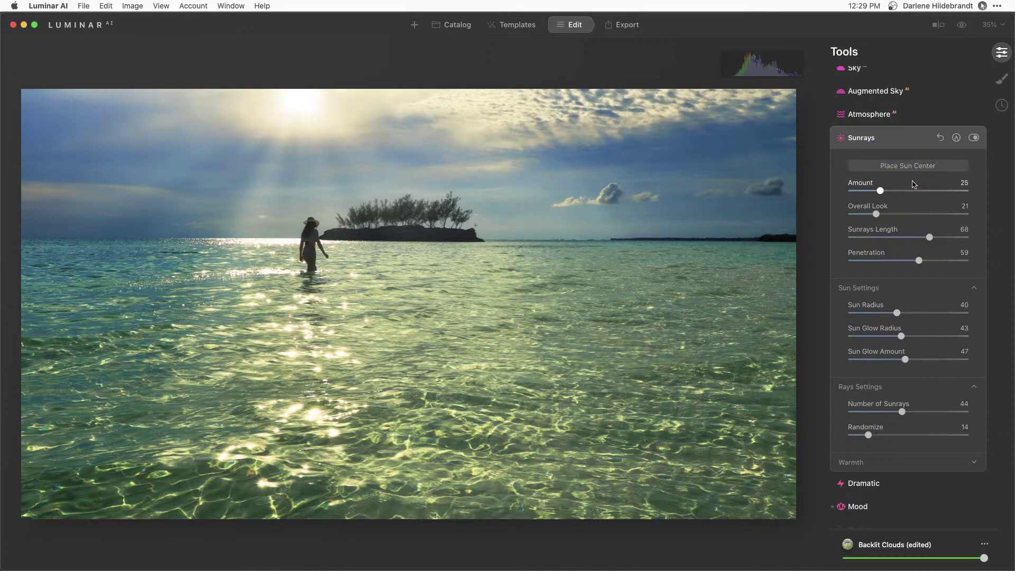
{"action": "key", "text": "backslash"}
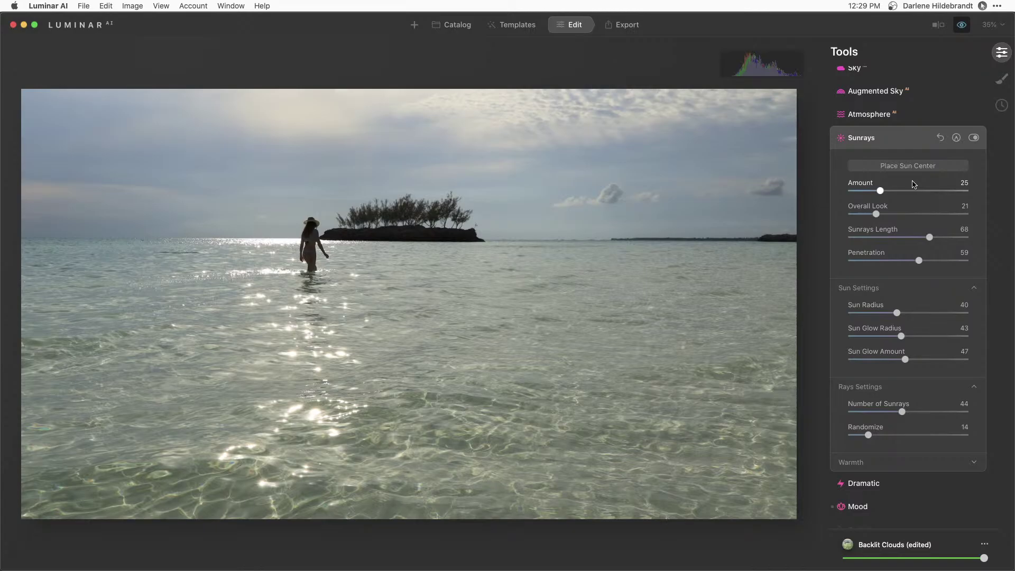
{"action": "key", "text": "backslash"}
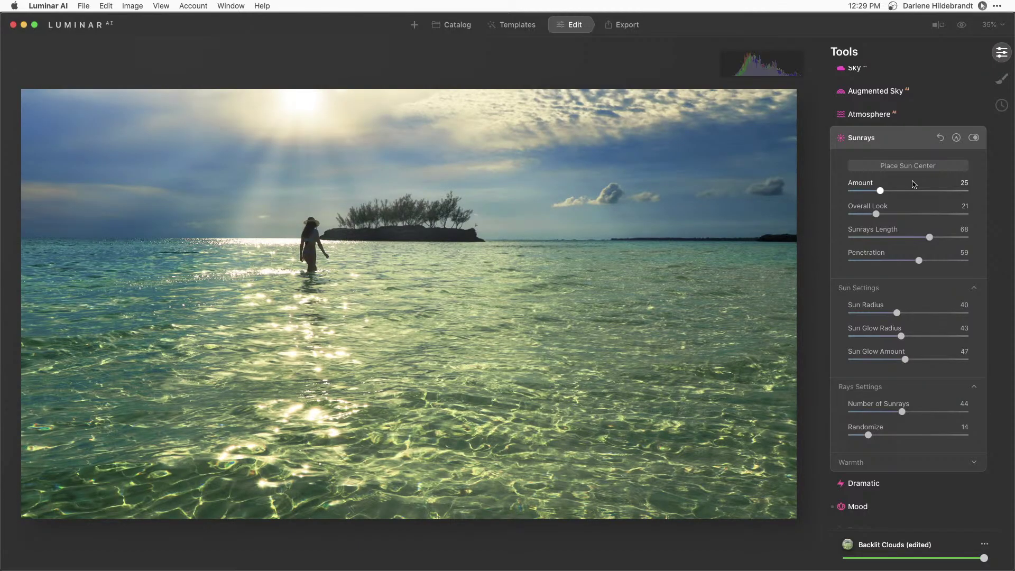
- Close the Sunrays settings and reduce the Vibrance in the Color tool to 16
{"action": "left_click", "coordinate": [902, 132]}
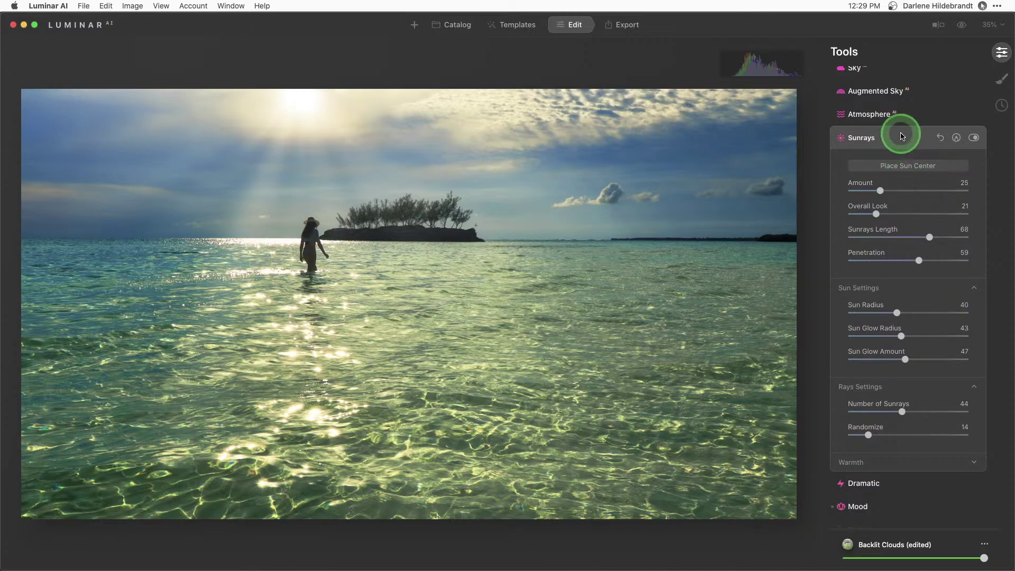
{"action": "scroll", "coordinate": [896, 219], "scroll_direction": "up", "scroll_amount": 3}
{"action": "scroll", "coordinate": [895, 221], "scroll_direction": "up", "scroll_amount": 6}
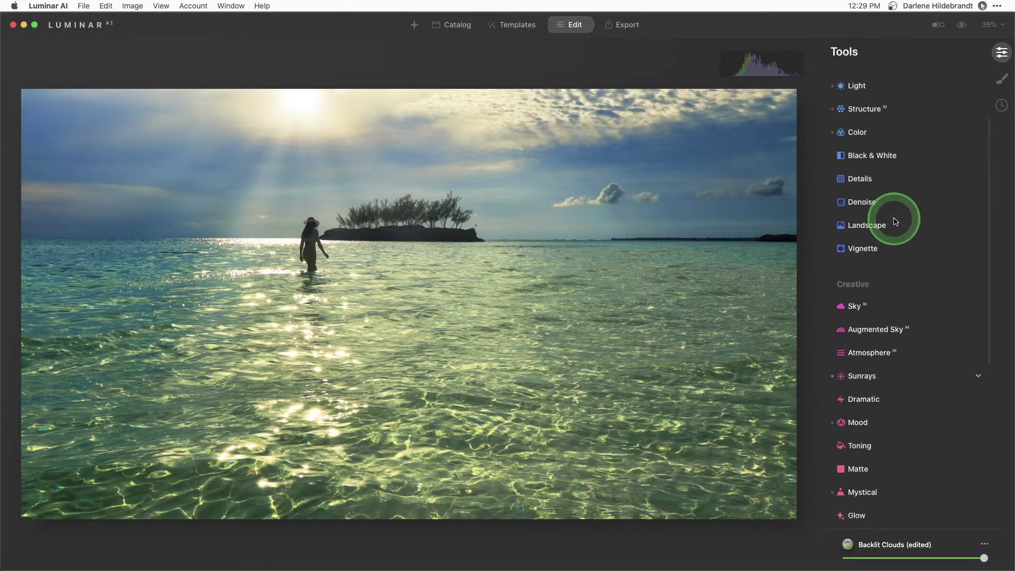
{"action": "left_click", "coordinate": [874, 199]}
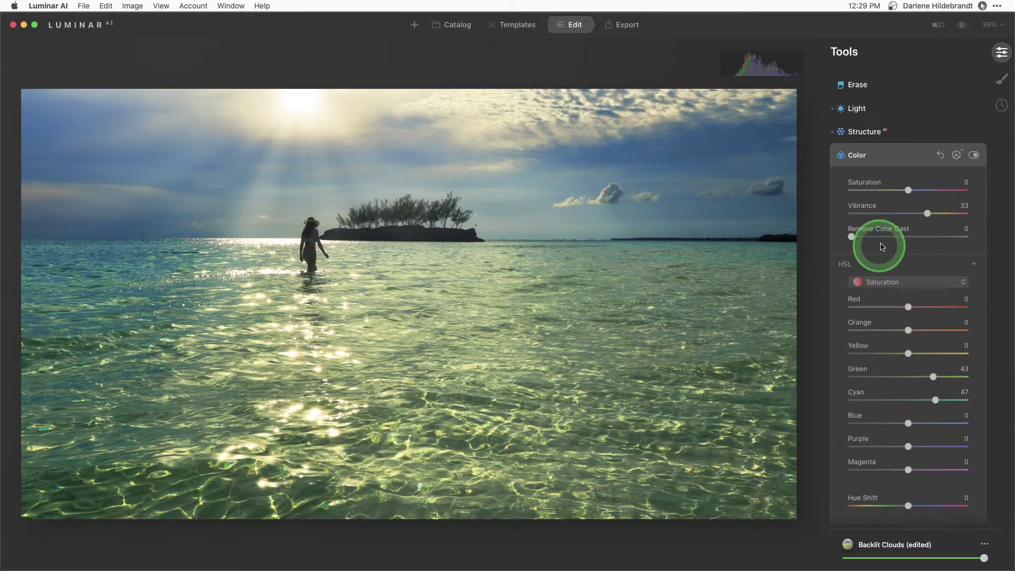
{"action": "left_click_drag", "start_coordinate": [928, 216], "coordinate": [919, 215]}
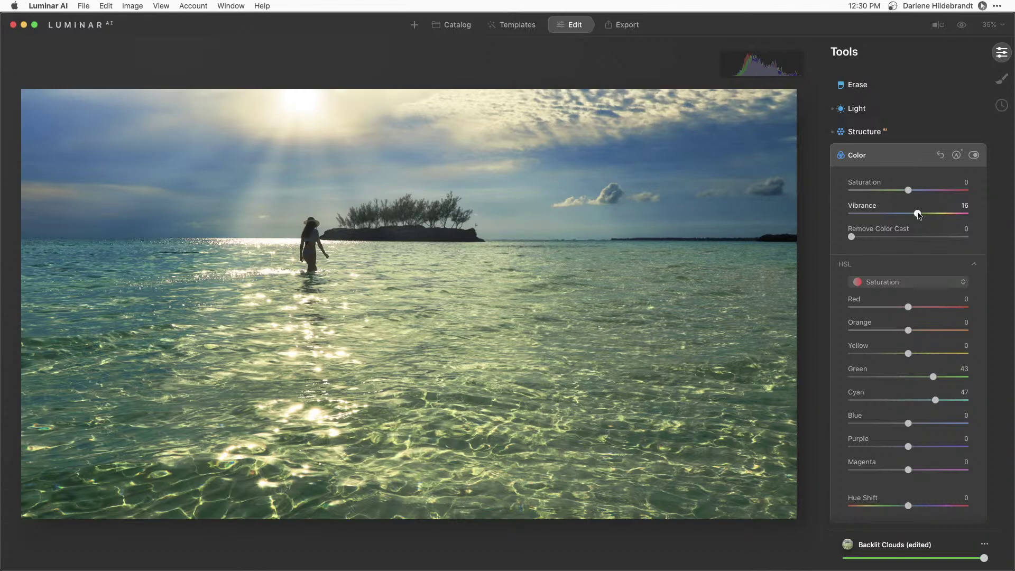
{"action": "left_click", "coordinate": [918, 213]}
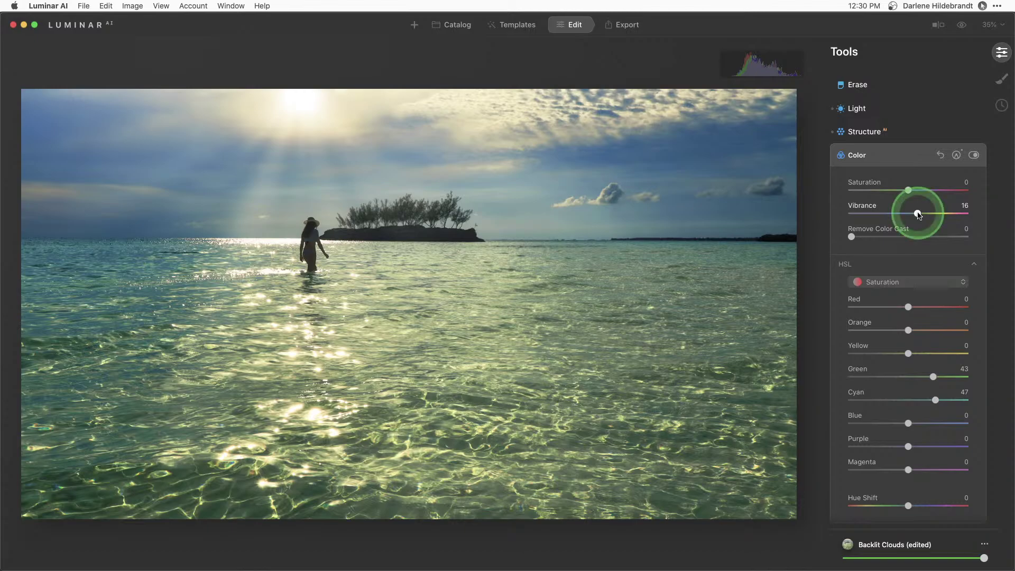
{"action": "left_click", "coordinate": [828, 211]}
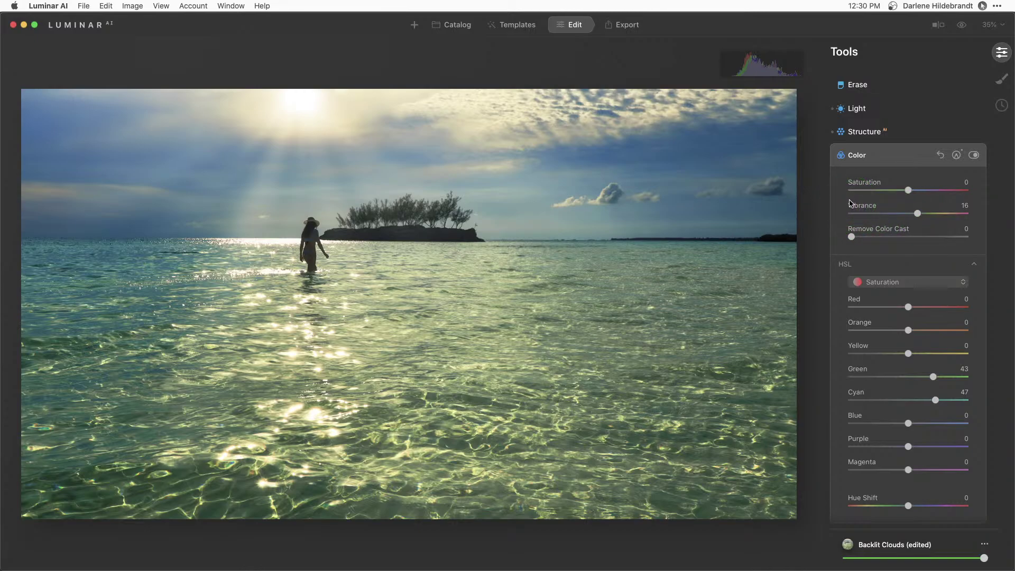
- Compare the original and edited seascape in the split before/after view, sweeping the divider across the whole photo
{"action": "left_click", "coordinate": [938, 26]}
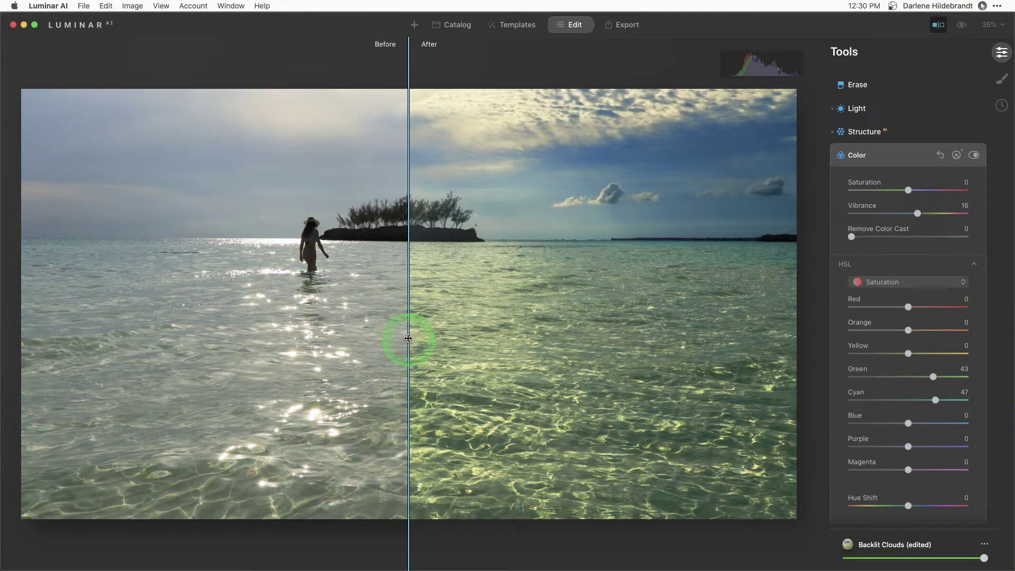
{"action": "left_click_drag", "start_coordinate": [408, 340], "coordinate": [766, 331]}
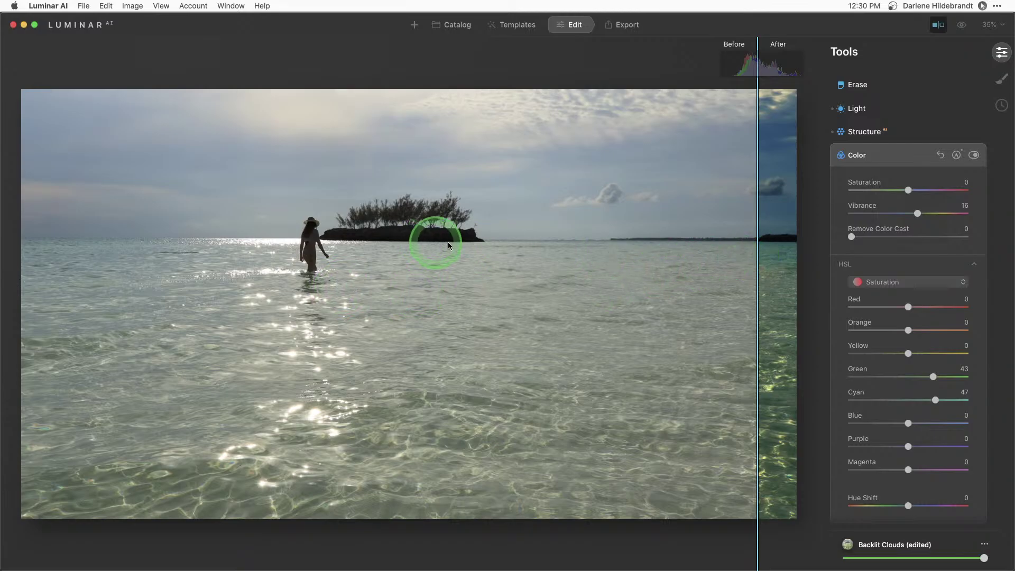
{"action": "left_click_drag", "start_coordinate": [757, 274], "coordinate": [18, 287]}
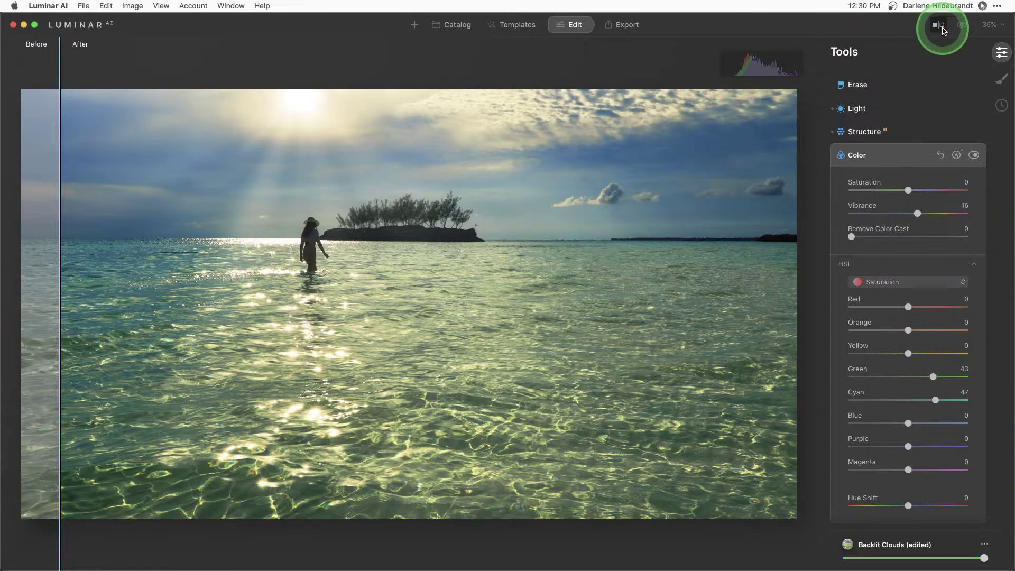
{"action": "left_click_drag", "start_coordinate": [58, 259], "coordinate": [53, 300]}
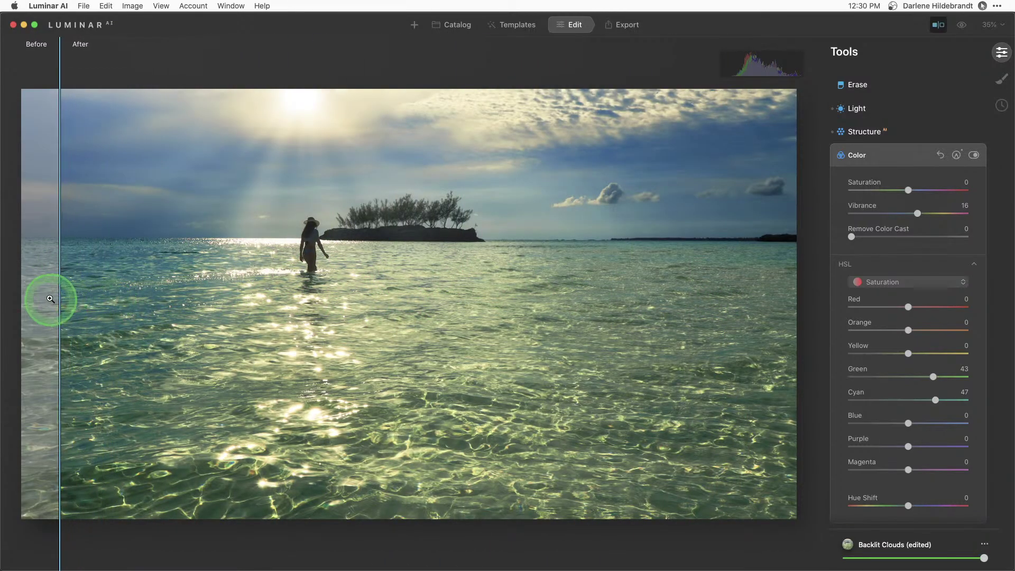
{"action": "left_click", "coordinate": [938, 25]}
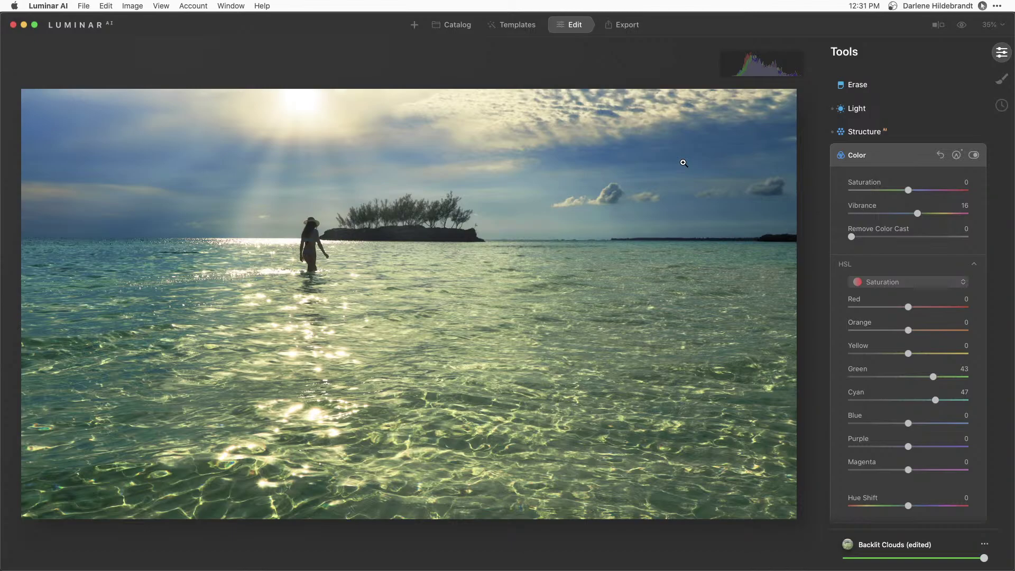
- Switch to Lightroom Classic and open the portrait of the woman with tulips from the library grid in the large single-photo view
{"action": "key", "text": "super+Tab"}
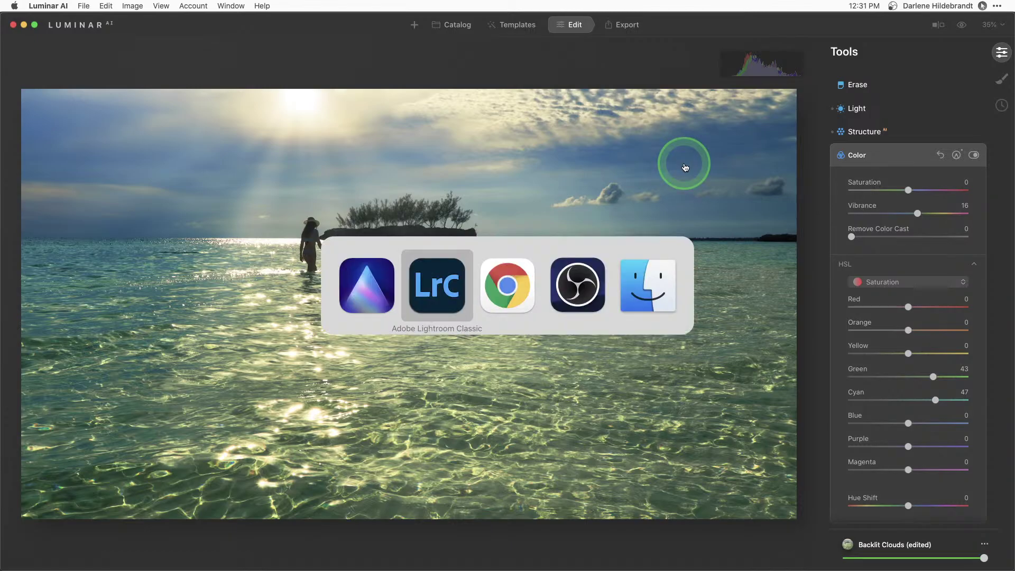
{"action": "key", "text": "g"}
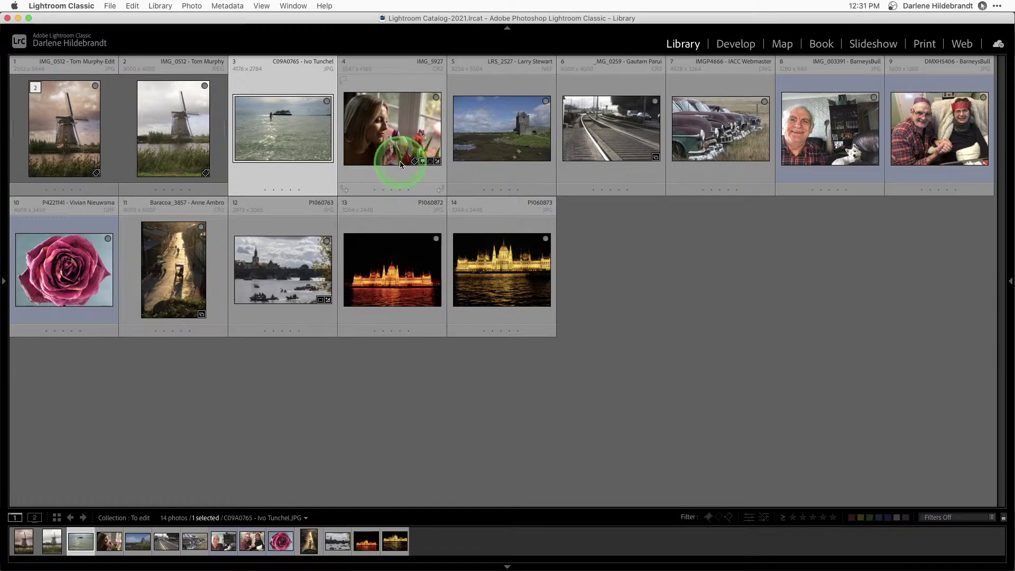
{"action": "double_click", "coordinate": [387, 135]}
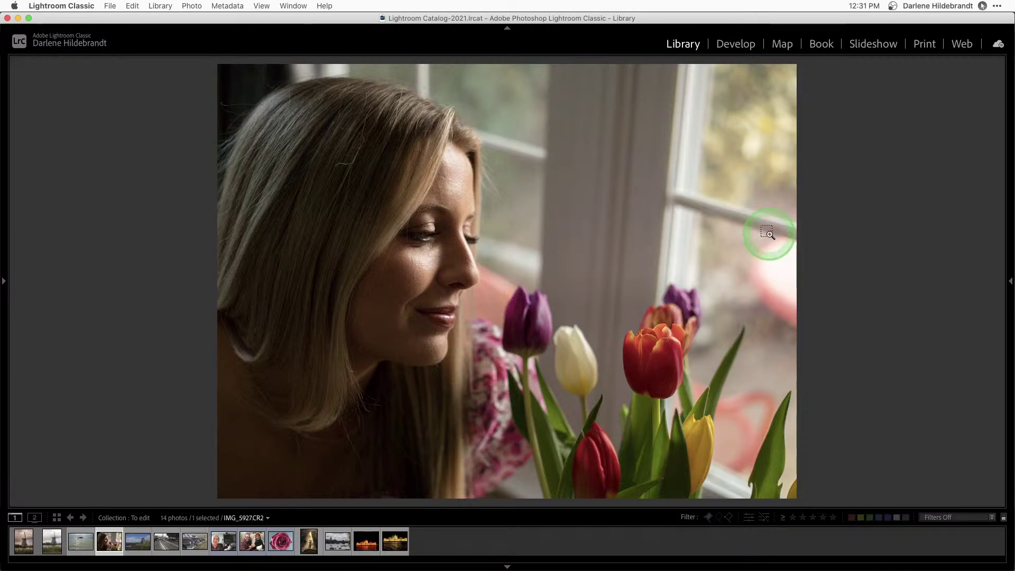
- Examine the portrait rotated 180 degrees with the surrounding interface dimmed, and rotate it back upright
{"action": "key", "text": "super+bracketright"}
{"action": "key", "text": "super+bracketright"}
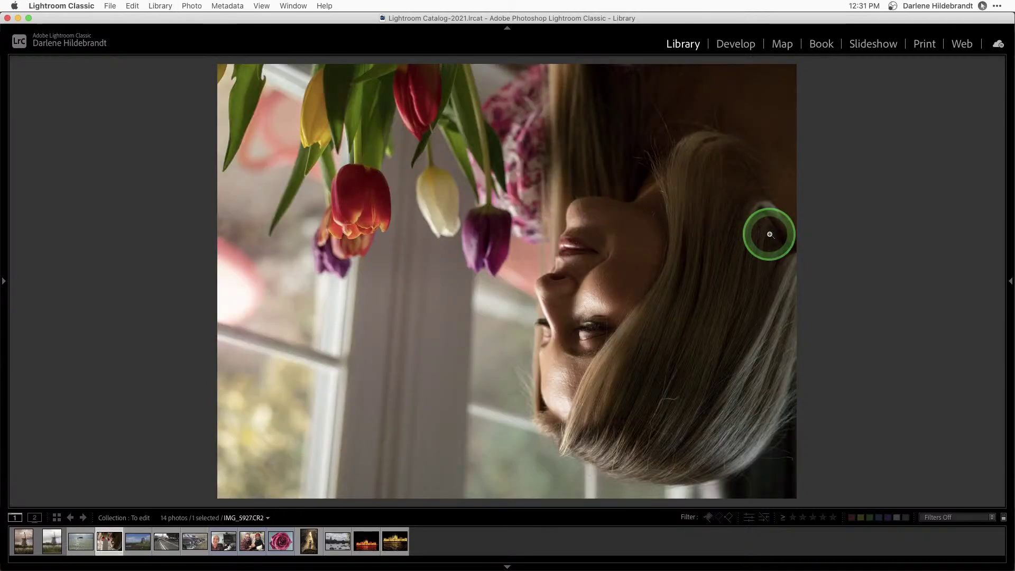
{"action": "key", "text": "l"}
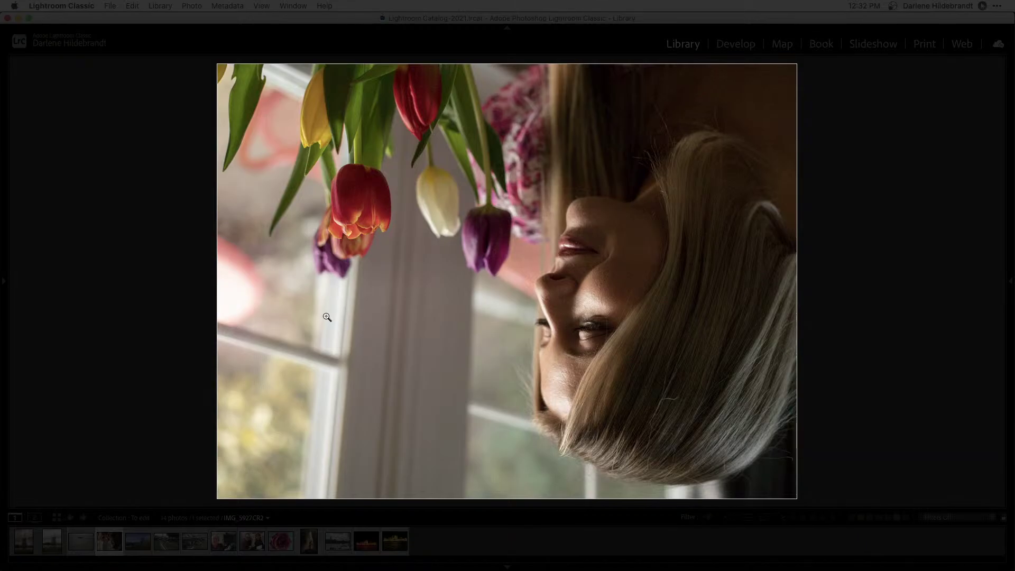
{"action": "key", "text": "super+bracketright"}
{"action": "key", "text": "super+bracketright"}
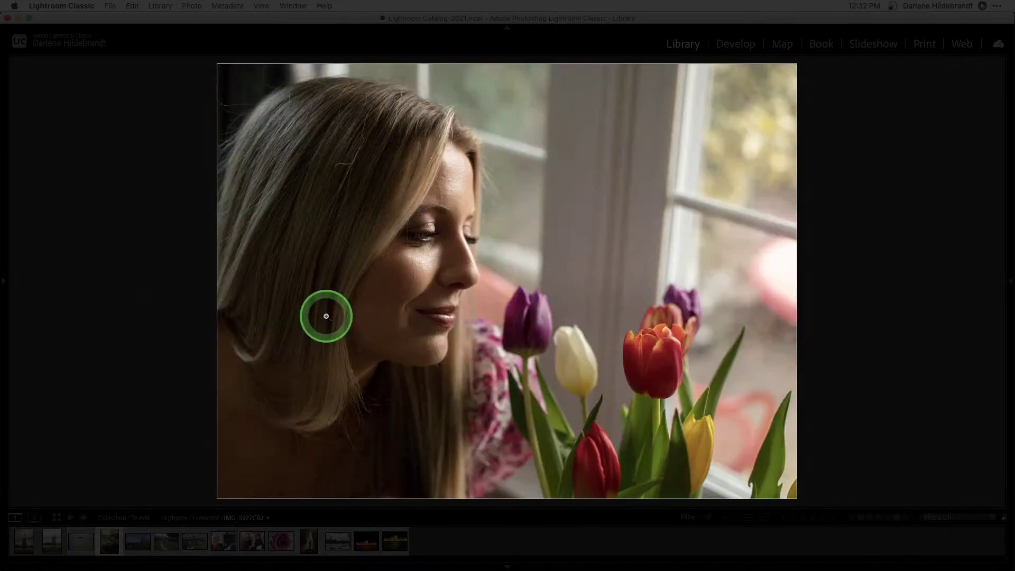
- Cycle through the Lights Out modes for the portrait, restore normal lighting and show the side panels
{"action": "key", "text": "l"}
{"action": "key", "text": "l"}
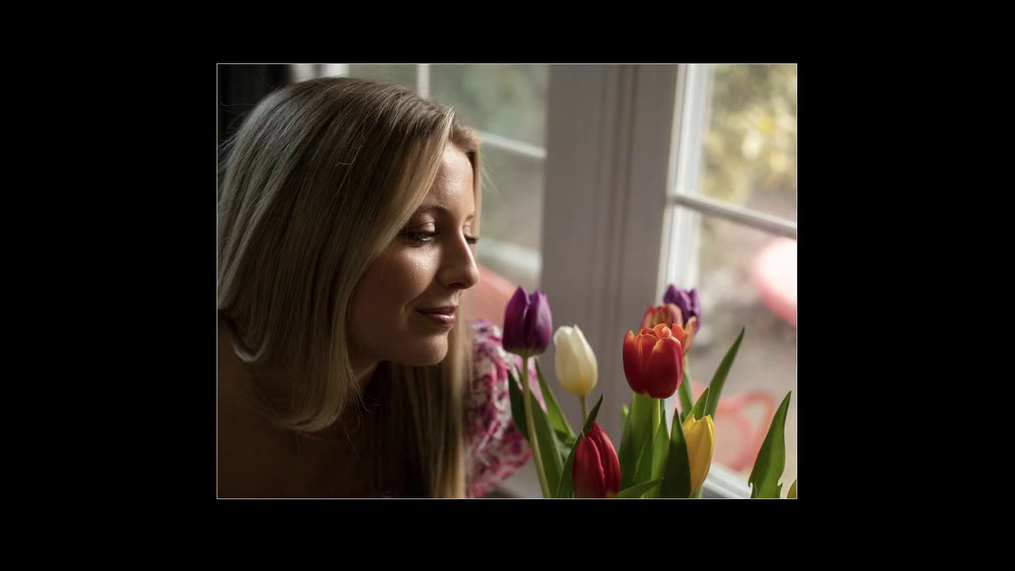
{"action": "key", "text": "l"}
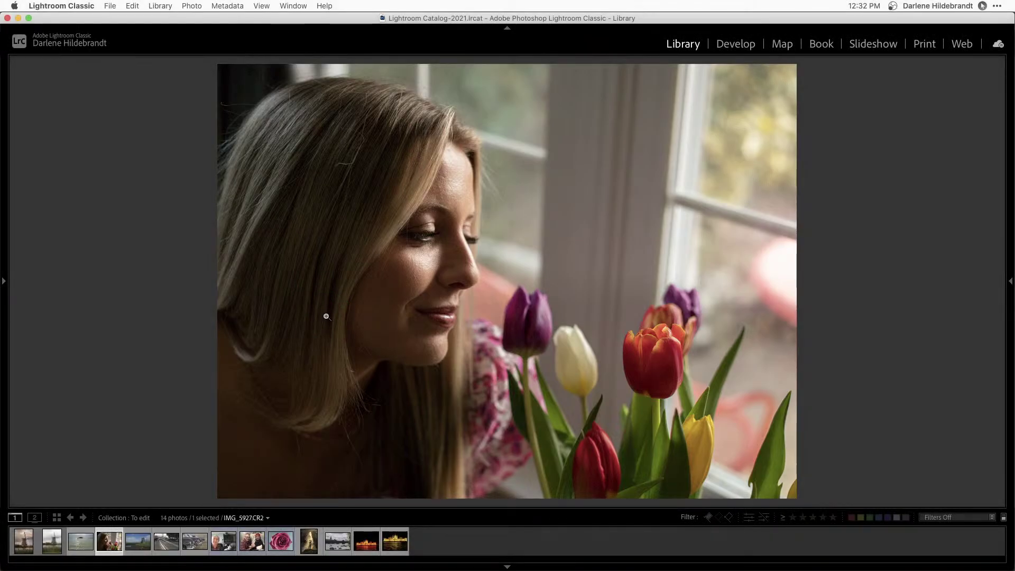
{"action": "key", "text": "Tab"}
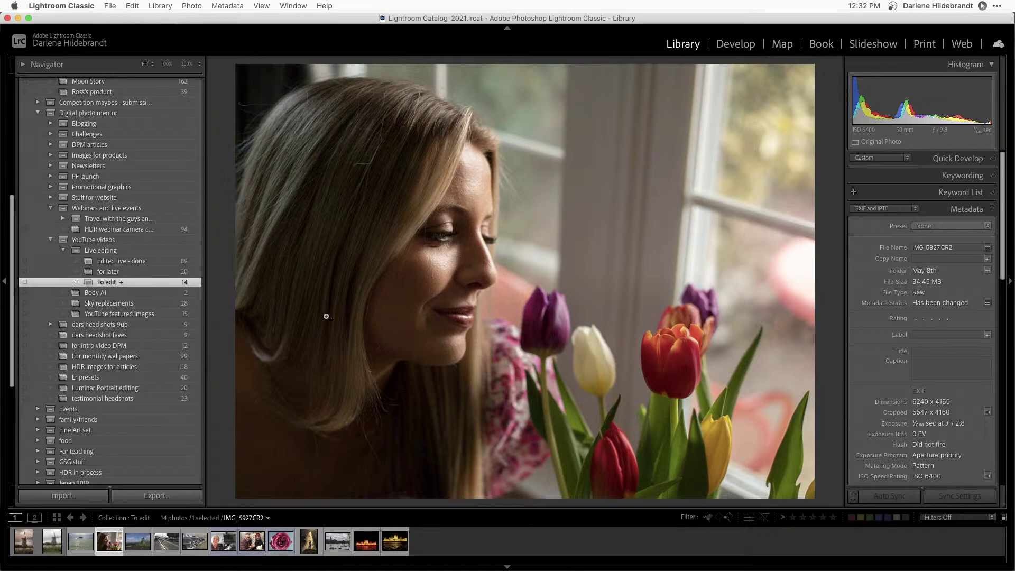
- Try removing the portrait from the collection in Lights Out mode, undo the removal and restore normal lighting
{"action": "key", "text": "l"}
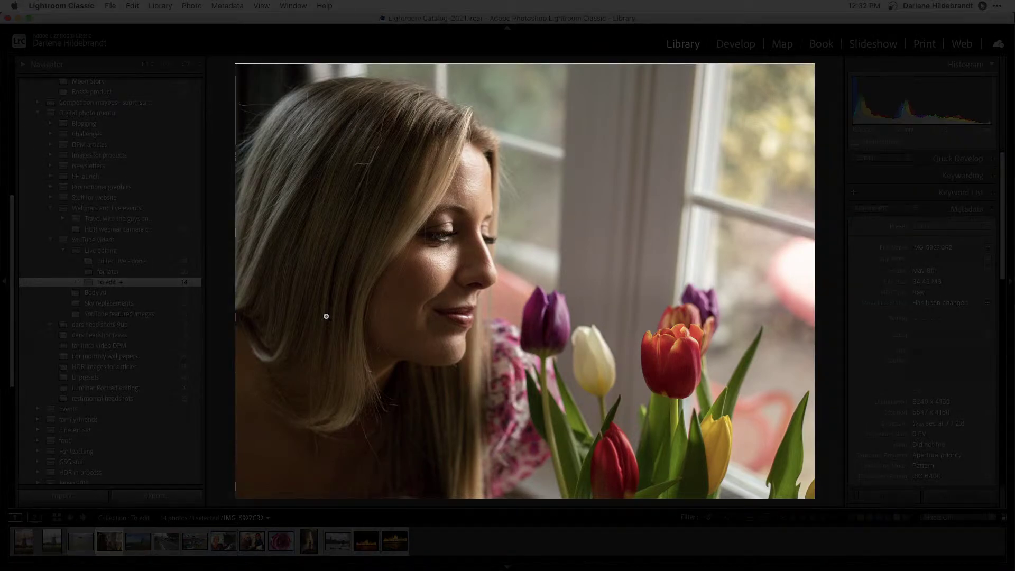
{"action": "key", "text": "BackSpace"}
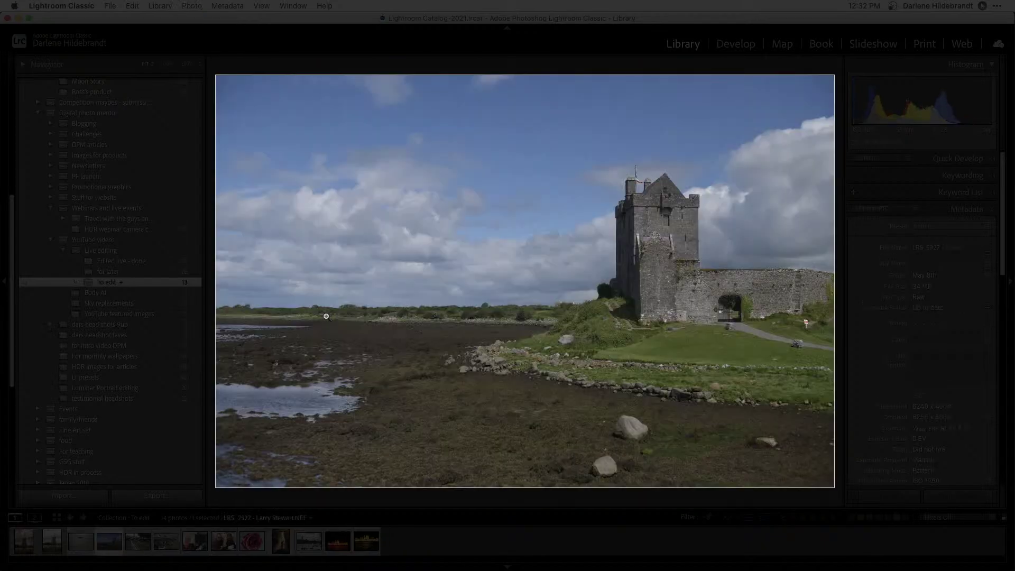
{"action": "key", "text": "super+z"}
{"action": "key", "text": "l"}
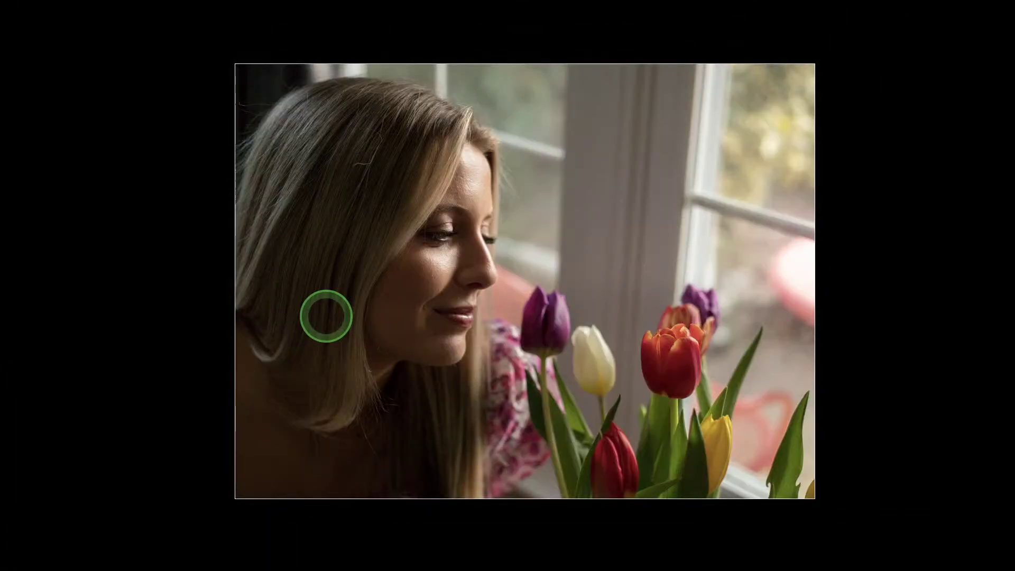
{"action": "key", "text": "l"}
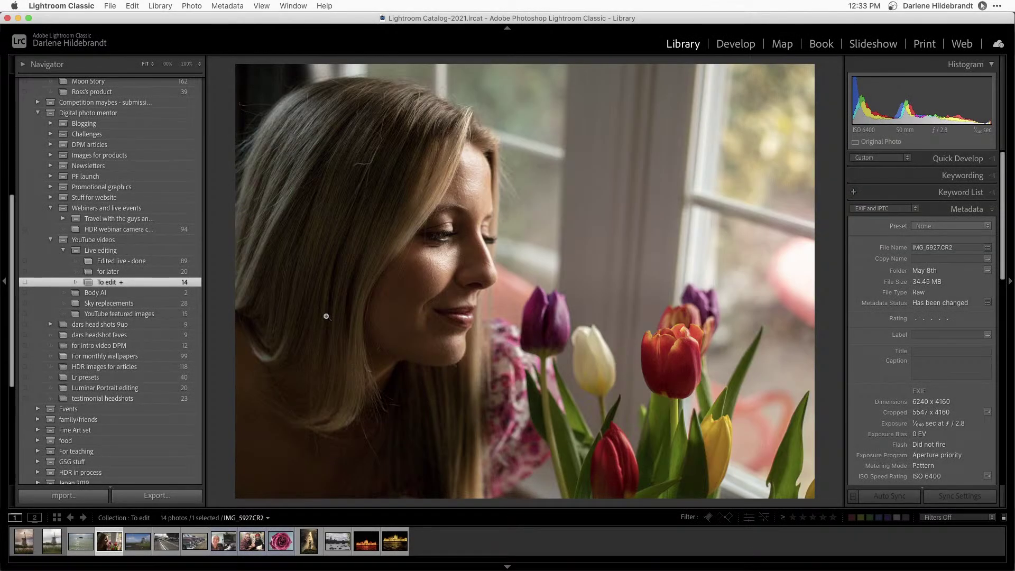
- Check the portrait in the Develop module, and switch to Luminar AI to open the same portrait from the catalog for editing
{"action": "key", "text": "d"}
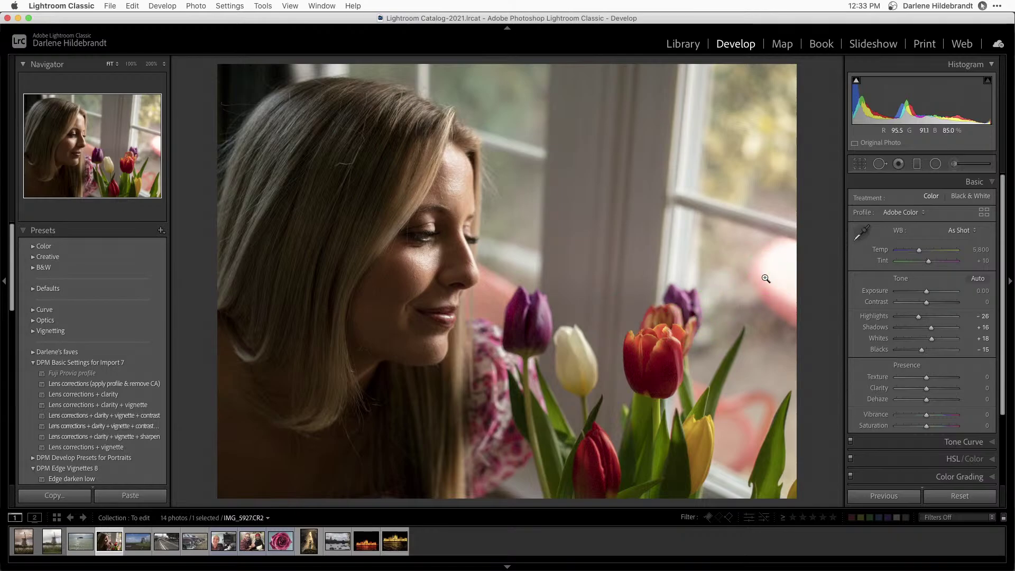
{"action": "left_click", "coordinate": [768, 278]}
{"action": "key", "text": "super+Tab"}
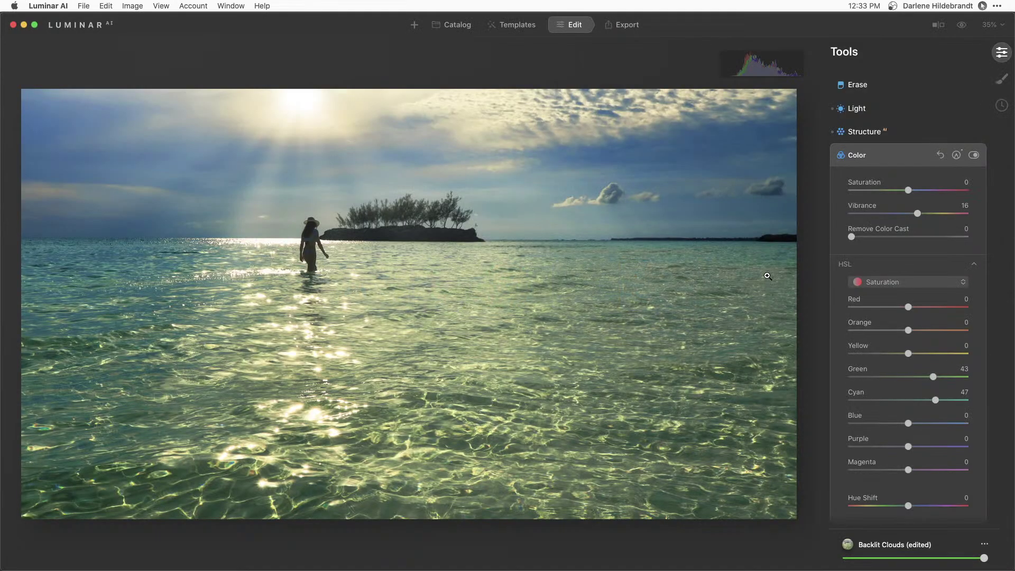
{"action": "left_click", "coordinate": [458, 26]}
{"action": "left_click", "coordinate": [495, 118]}
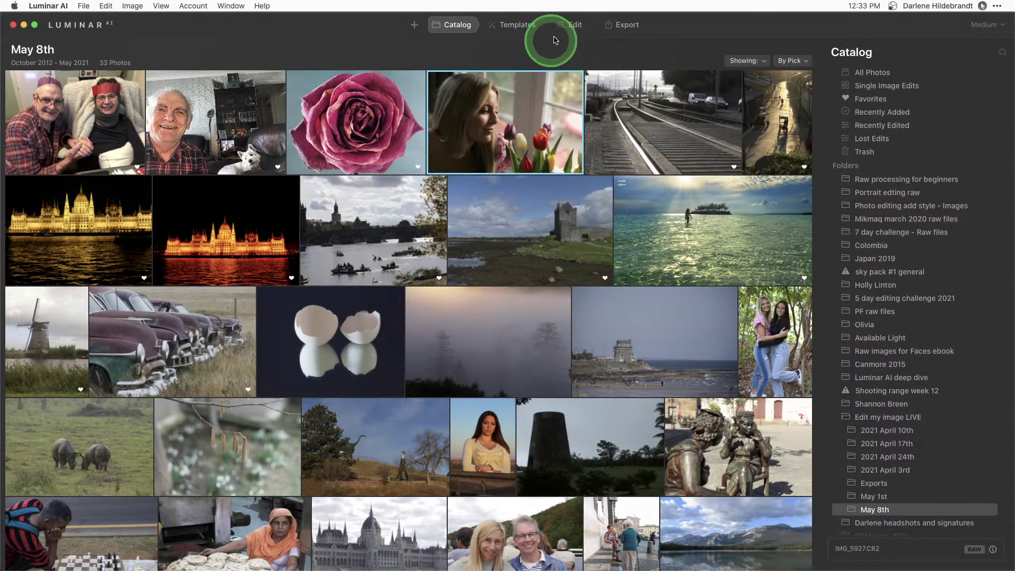
{"action": "left_click", "coordinate": [518, 27]}
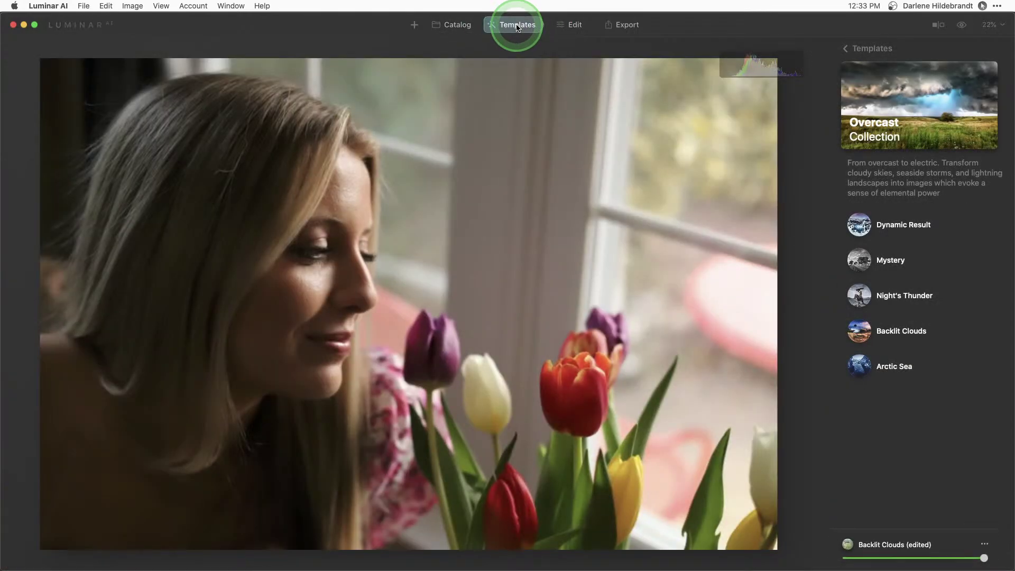
{"action": "left_click", "coordinate": [568, 29]}
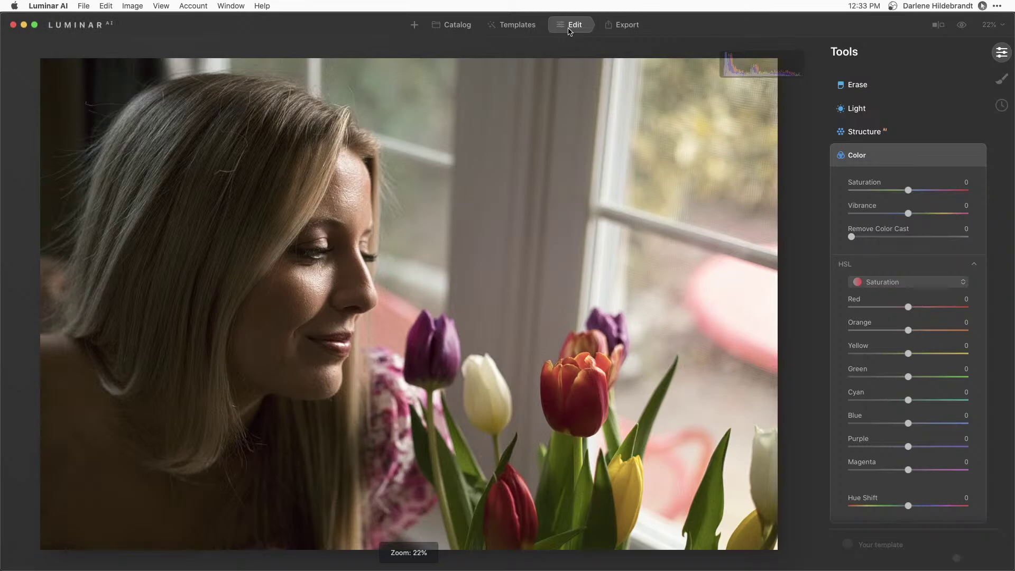
- Try the Camera Portrait profile in the Light tool, and apply the Camera Landscape profile to the portrait
{"action": "left_click", "coordinate": [856, 108]}
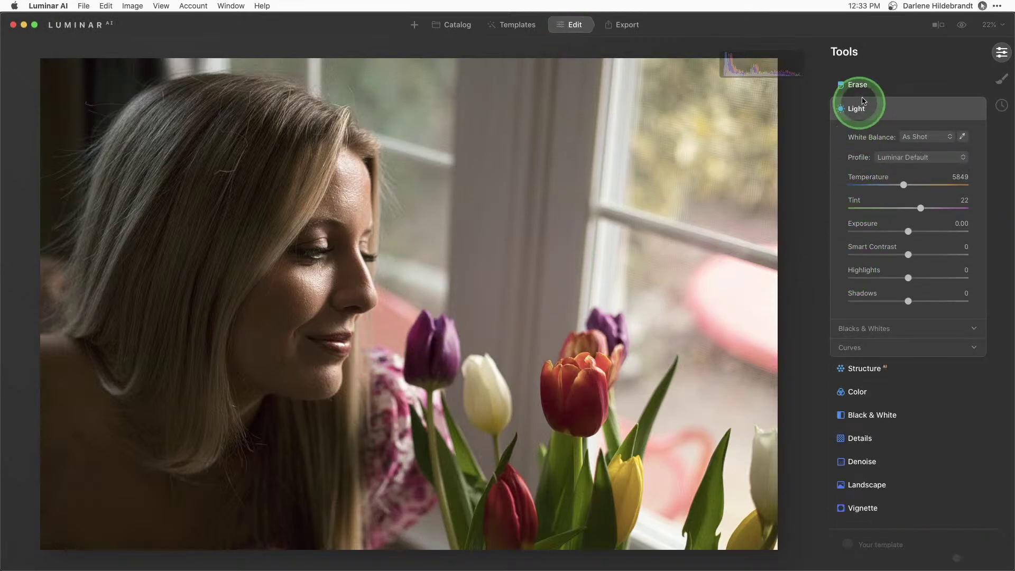
{"action": "scroll", "coordinate": [888, 112], "scroll_direction": "up", "scroll_amount": 2}
{"action": "scroll", "coordinate": [884, 174], "scroll_direction": "up", "scroll_amount": 3}
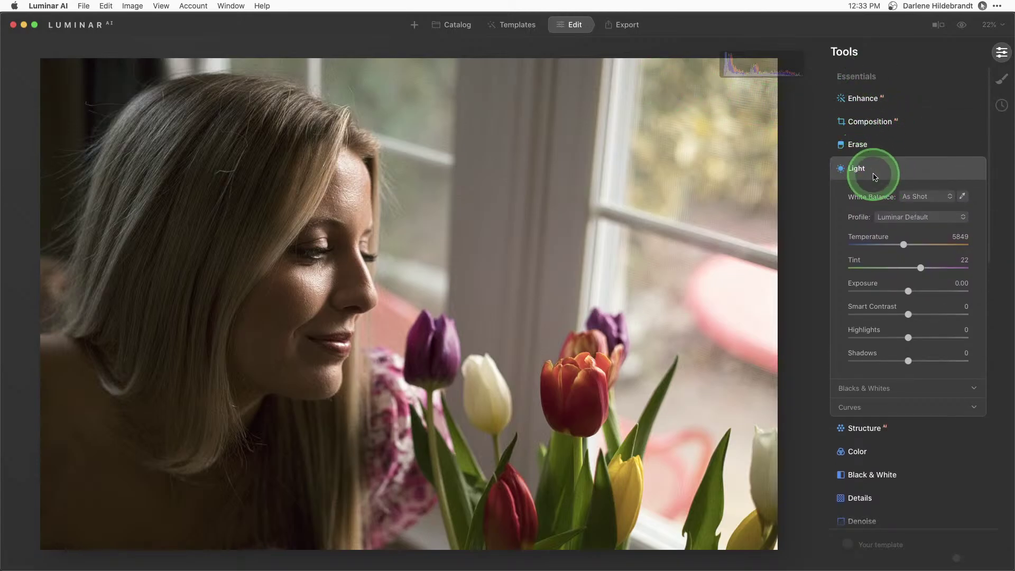
{"action": "left_click", "coordinate": [909, 217]}
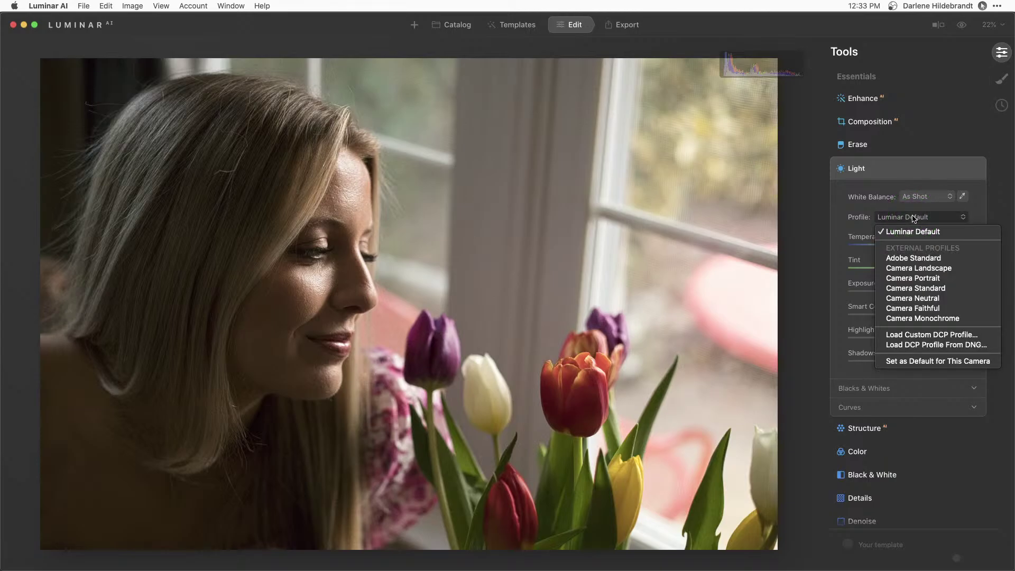
{"action": "left_click_drag", "start_coordinate": [875, 215], "coordinate": [910, 280]}
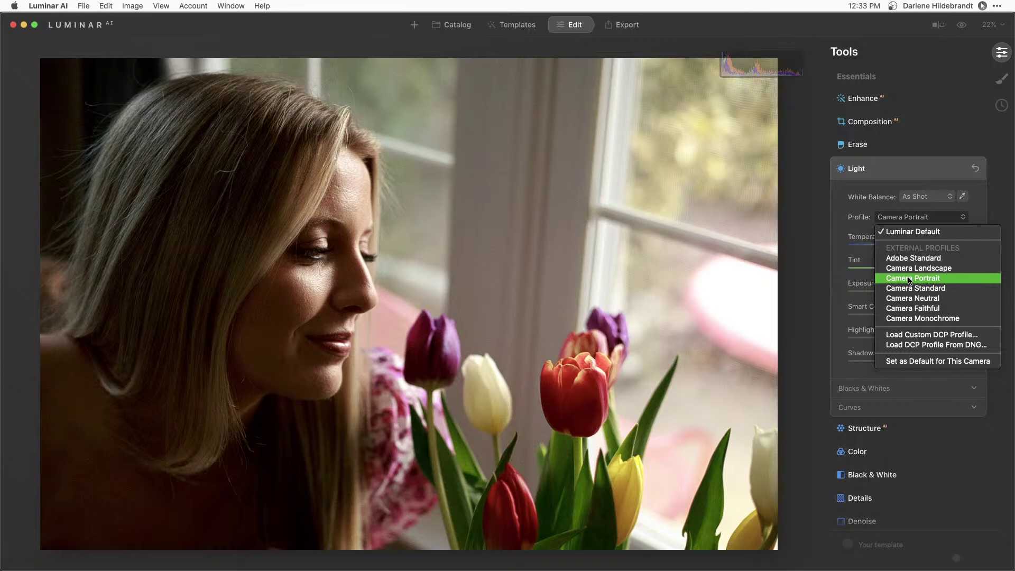
{"action": "left_click", "coordinate": [793, 273]}
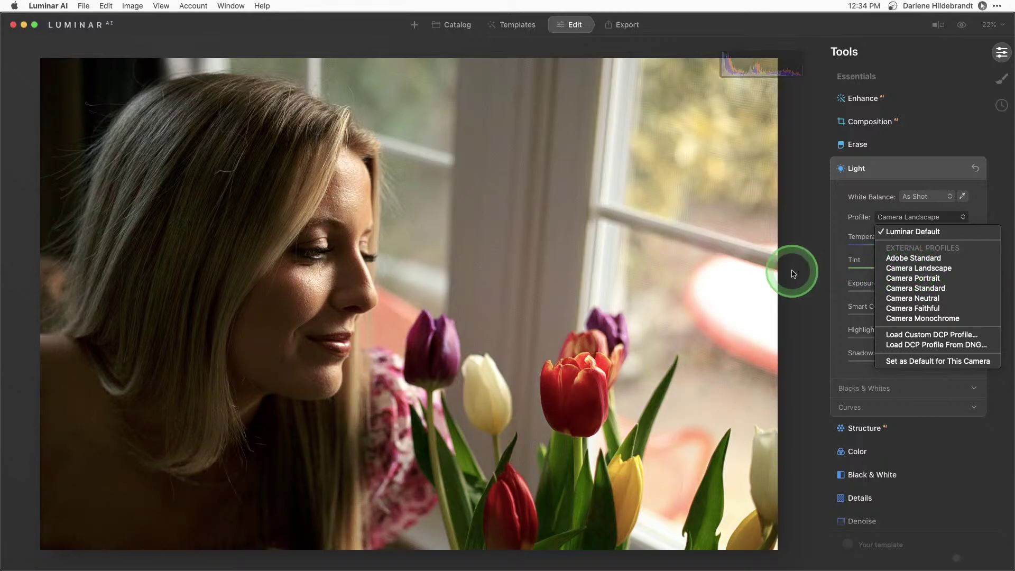
{"action": "left_click", "coordinate": [908, 269]}
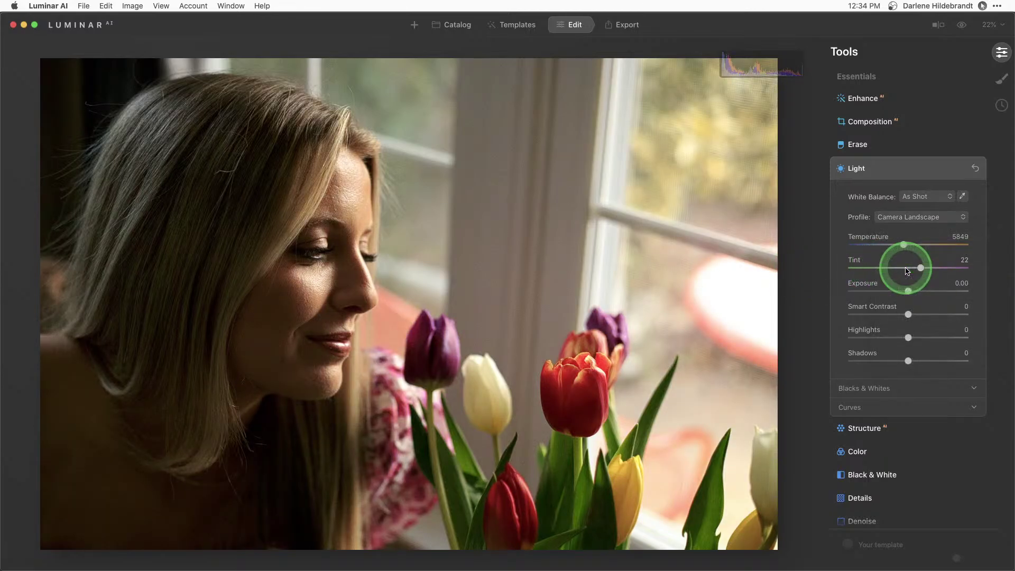
- Compare the portrait before and after the profile change twice
{"action": "key", "text": "backslash"}
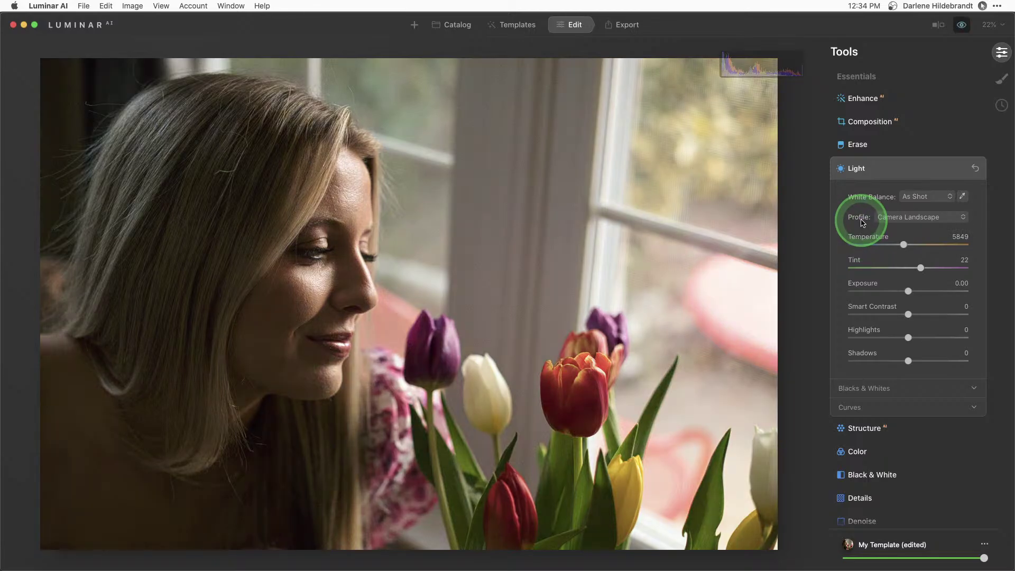
{"action": "key", "text": "backslash"}
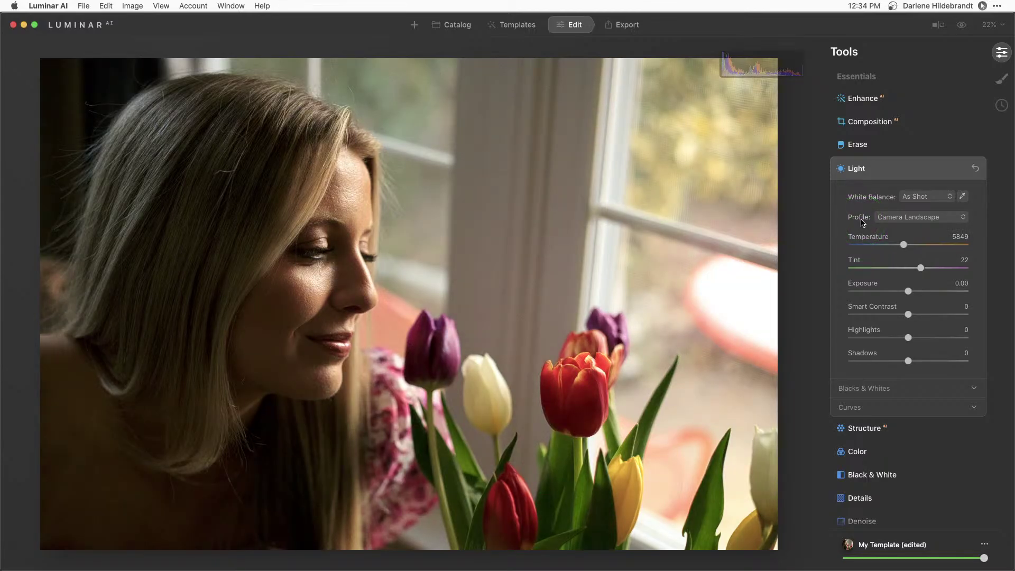
{"action": "key", "text": "backslash"}
{"action": "key", "text": "backslash"}
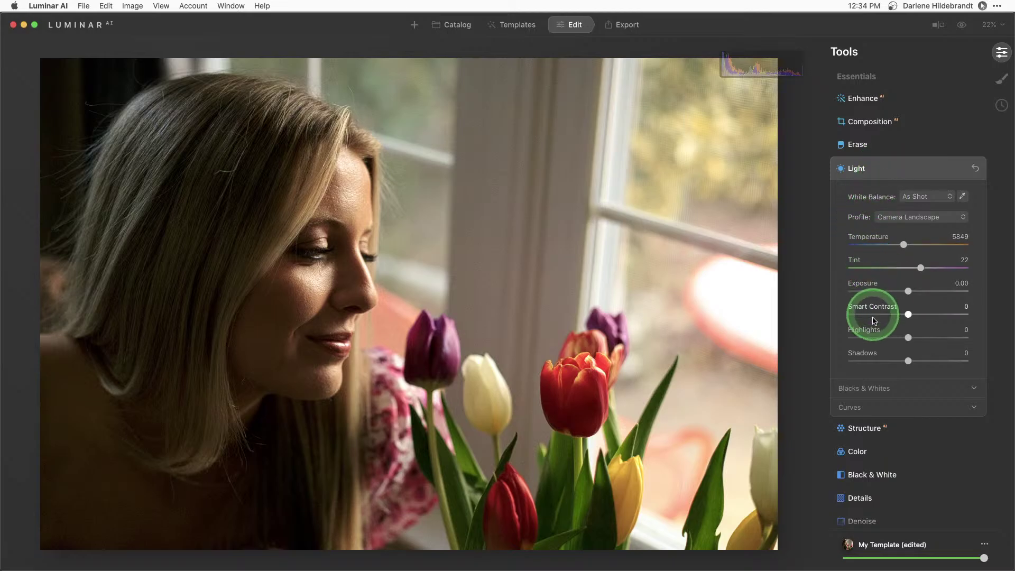
- Try lowering Highlights to -100 in the Light tool and reset the setting
{"action": "left_click_drag", "start_coordinate": [905, 341], "coordinate": [700, 301]}
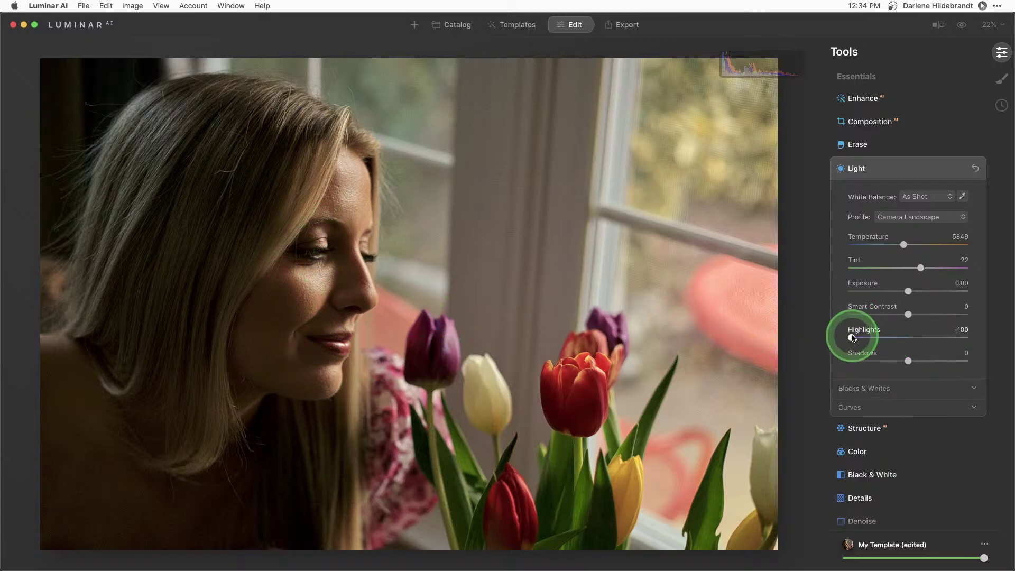
{"action": "double_click", "coordinate": [852, 337]}
{"action": "scroll", "coordinate": [885, 284], "scroll_direction": "down", "scroll_amount": 5}
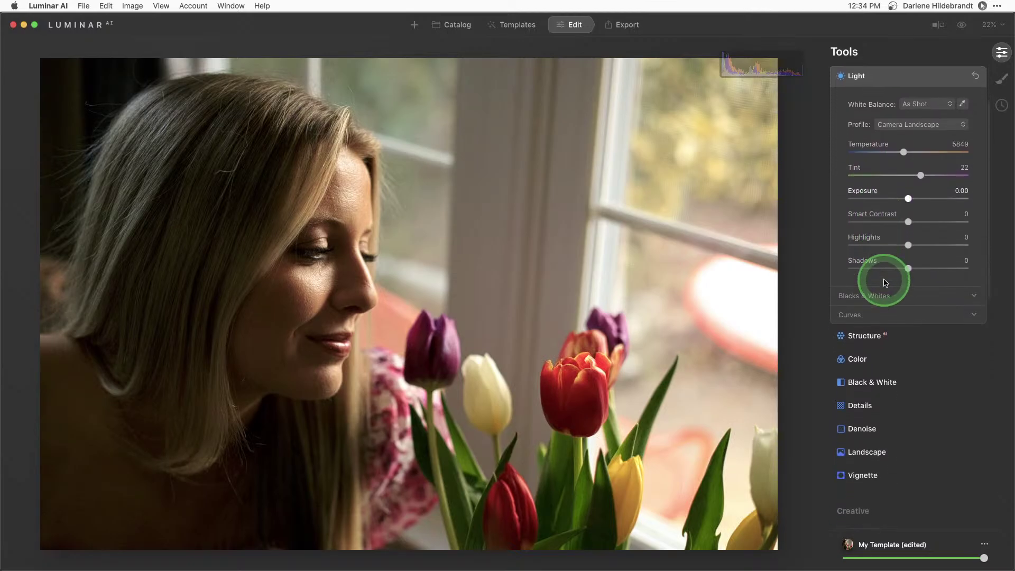
{"action": "left_click", "coordinate": [859, 358]}
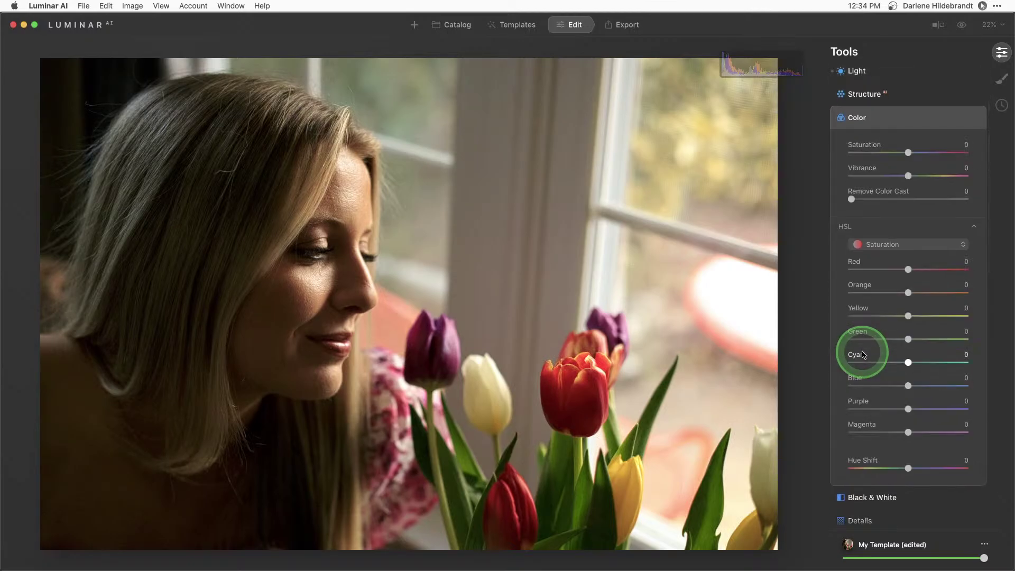
{"action": "scroll", "coordinate": [864, 355], "scroll_direction": "up", "scroll_amount": 3}
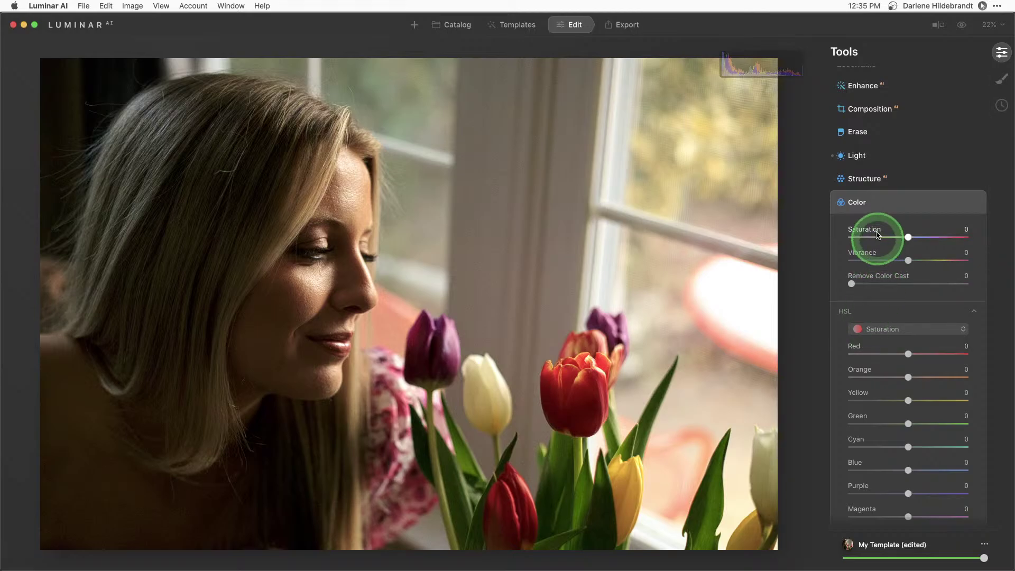
{"action": "left_click", "coordinate": [858, 156]}
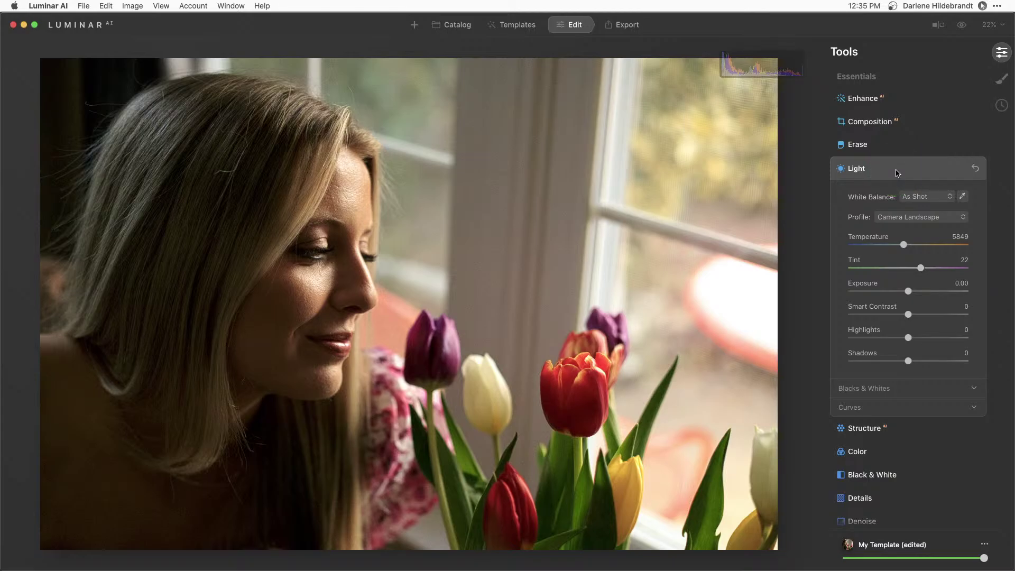
{"action": "left_click", "coordinate": [897, 170]}
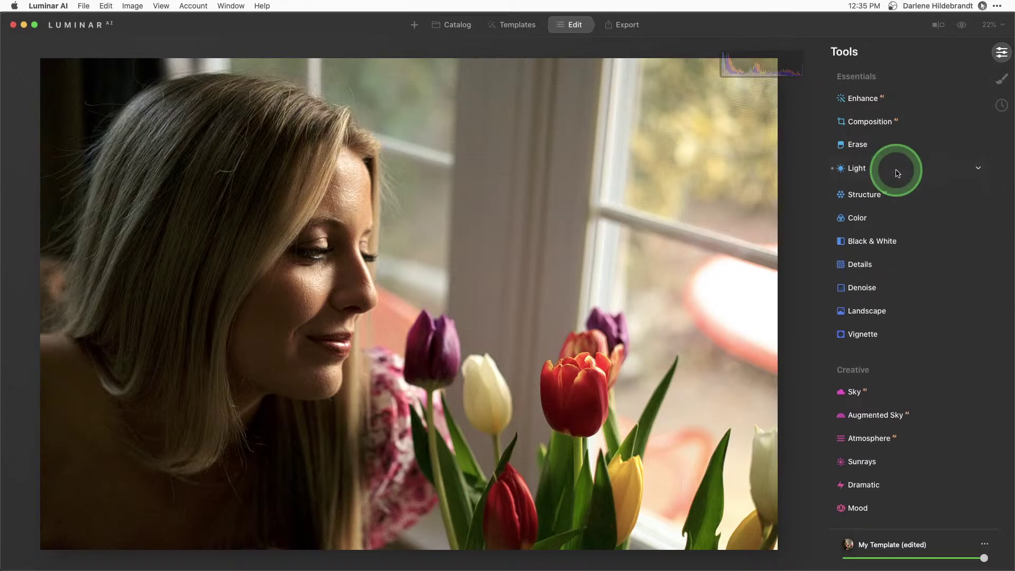
- In the Color tool's HSL luminance, try Red at -100 and reset it, and set Orange to -19, Yellow to -37 and Green to -29
{"action": "left_click", "coordinate": [851, 216]}
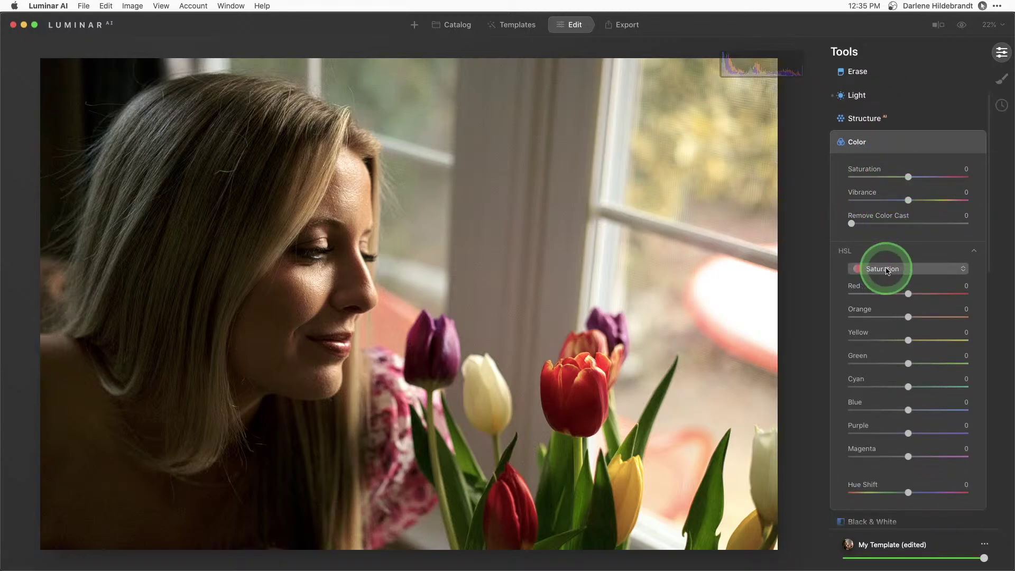
{"action": "left_click", "coordinate": [888, 270]}
{"action": "left_click", "coordinate": [884, 300]}
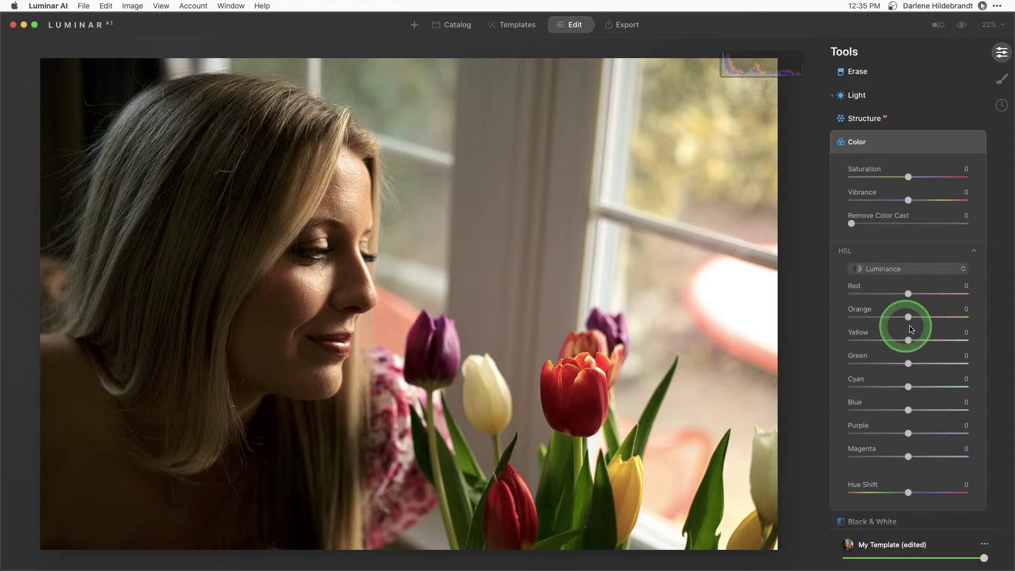
{"action": "left_click_drag", "start_coordinate": [908, 294], "coordinate": [845, 294]}
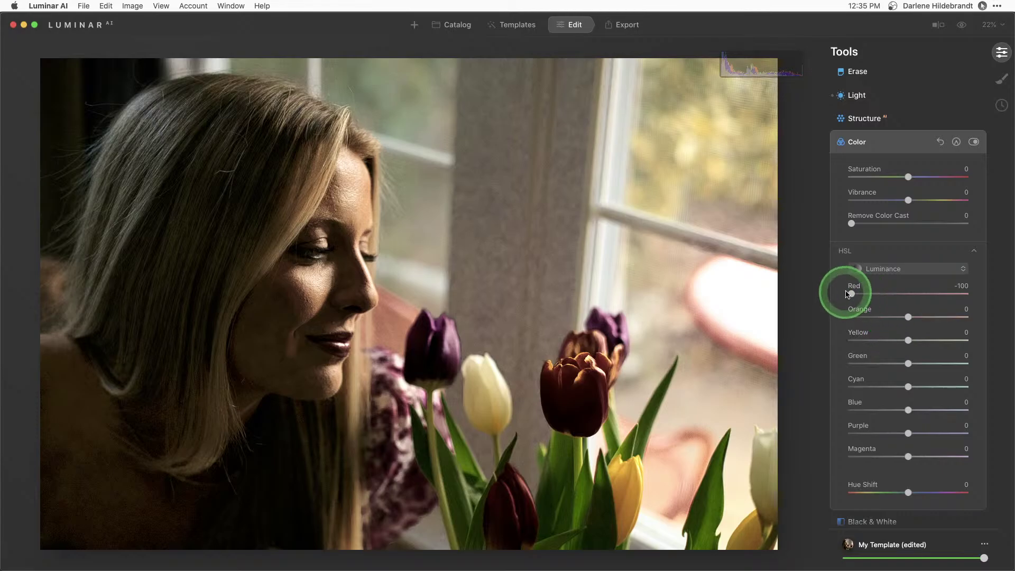
{"action": "double_click", "coordinate": [851, 293]}
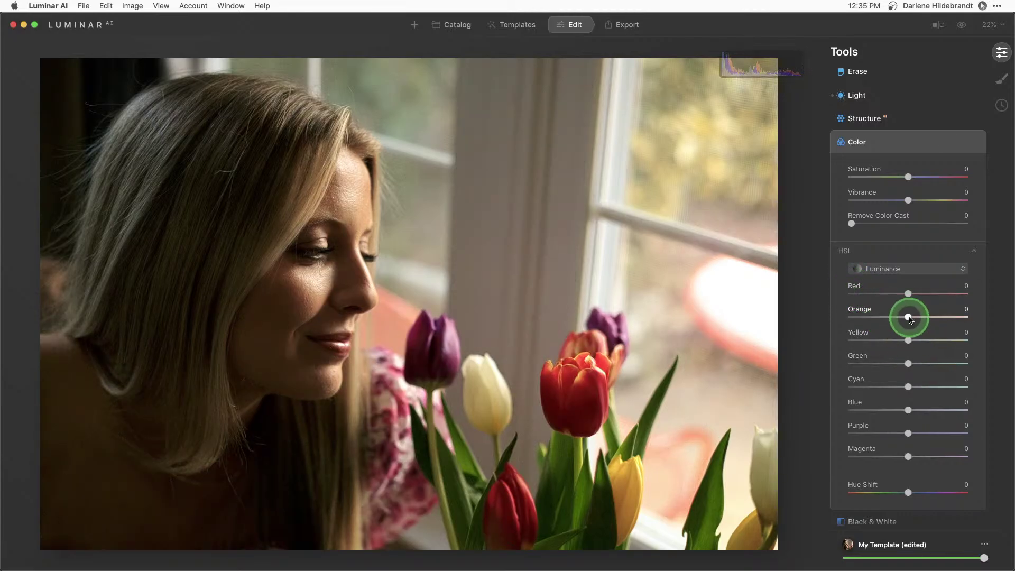
{"action": "left_click_drag", "start_coordinate": [909, 316], "coordinate": [886, 341]}
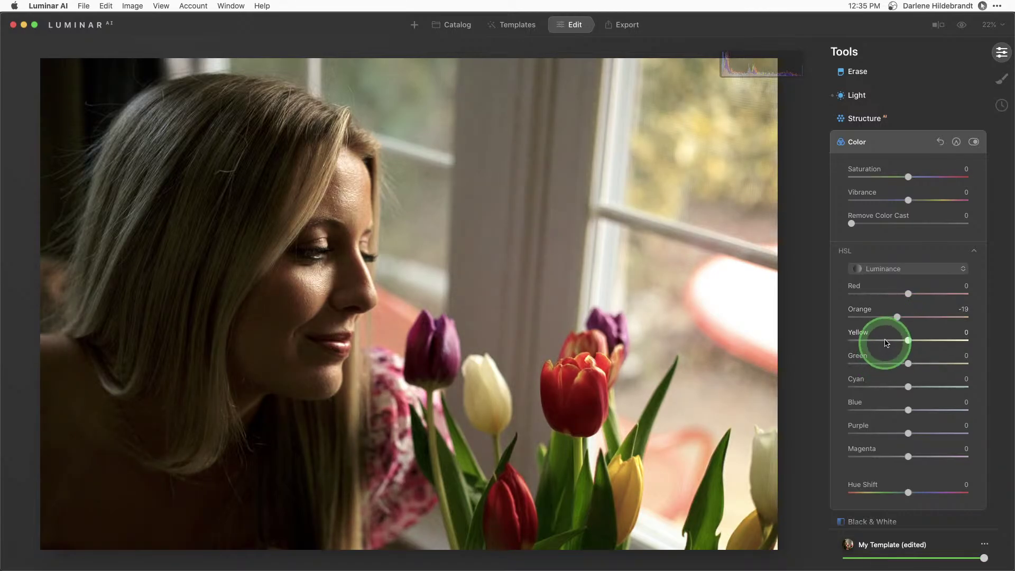
{"action": "left_click", "coordinate": [892, 364]}
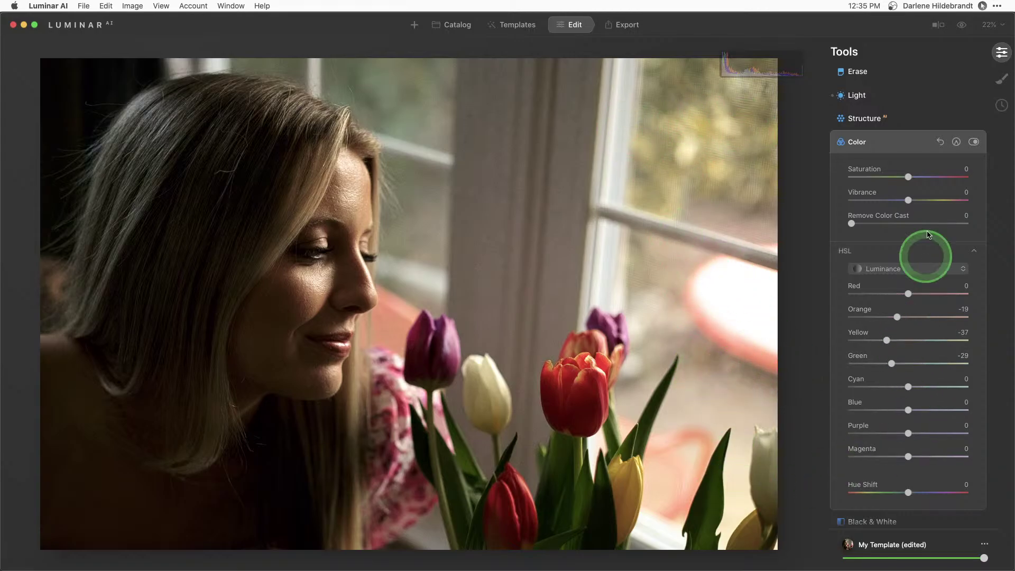
- Add a gradient mask to the Color tool, drawn across the window side, and shift it towards the woman's face
{"action": "left_click", "coordinate": [956, 143]}
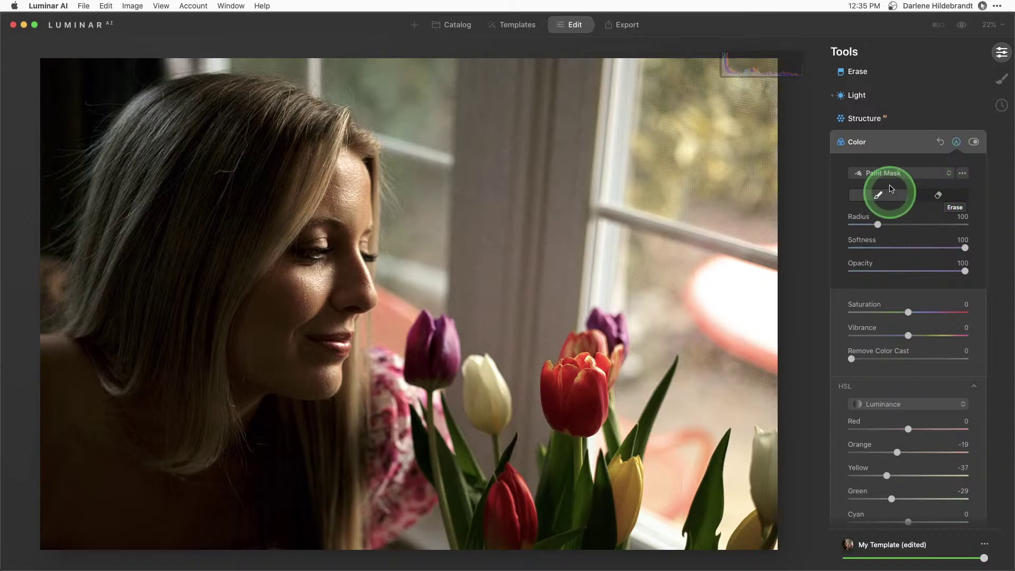
{"action": "left_click", "coordinate": [886, 174]}
{"action": "left_click", "coordinate": [886, 199]}
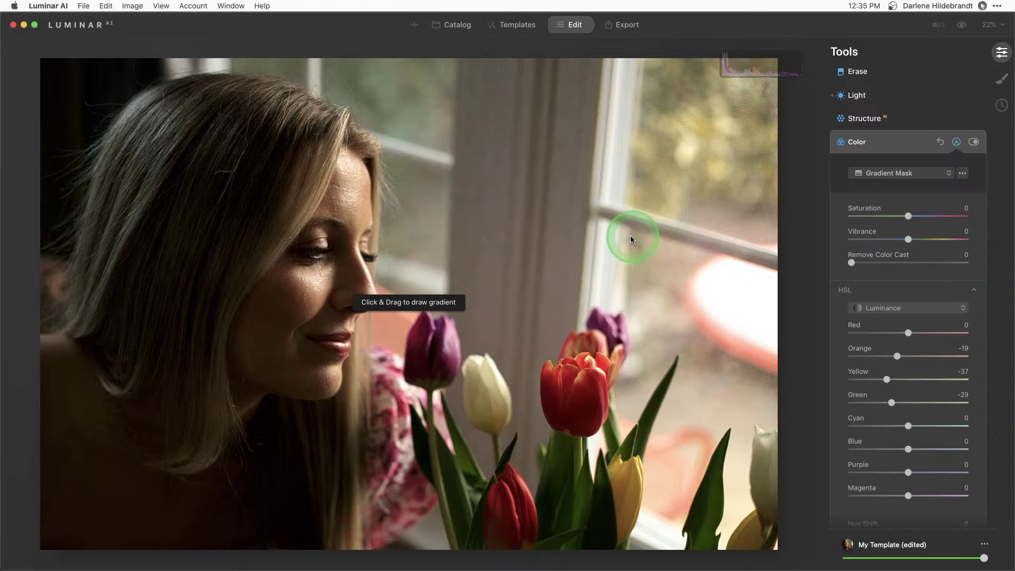
{"action": "mouse_move", "coordinate": [630, 234]}
{"action": "left_mouse_down"}
{"action": "mouse_move", "coordinate": [410, 236]}
{"action": "mouse_move", "coordinate": [412, 272]}
{"action": "left_mouse_up"}
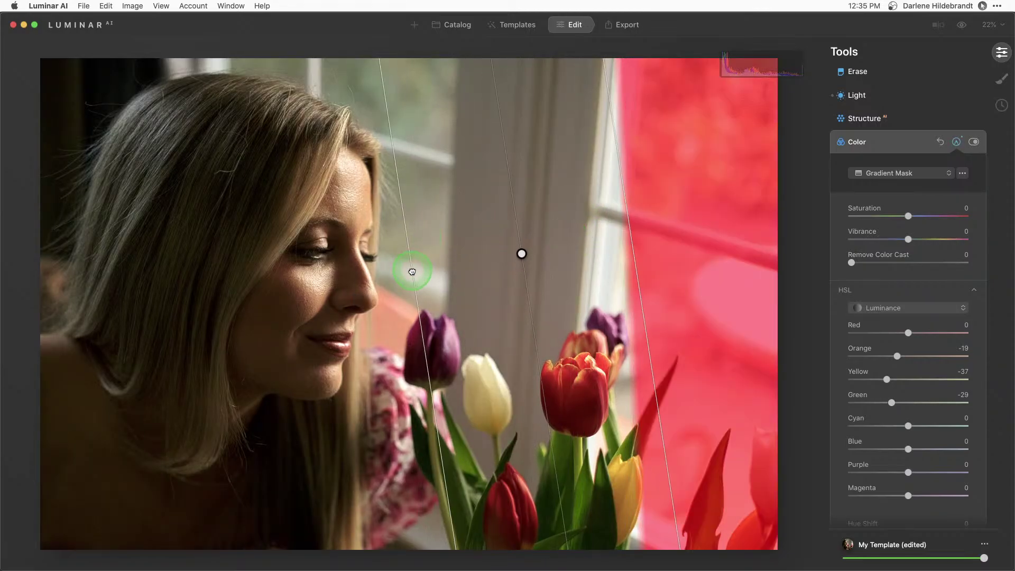
{"action": "left_click_drag", "start_coordinate": [520, 252], "coordinate": [454, 259]}
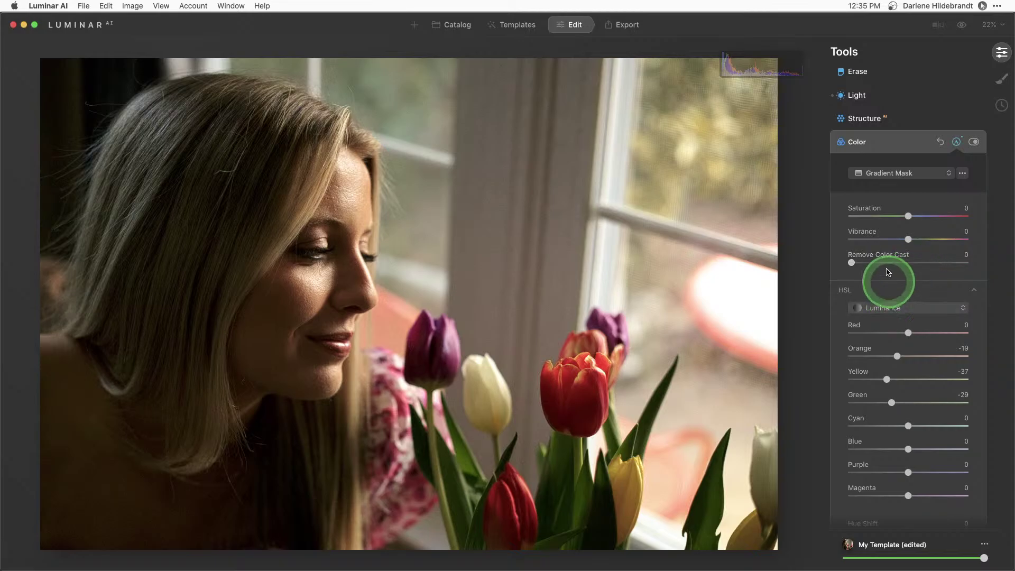
- Try lowering Vibrance to -74 on the masked Color adjustment and return it to 0
{"action": "left_click", "coordinate": [865, 241]}
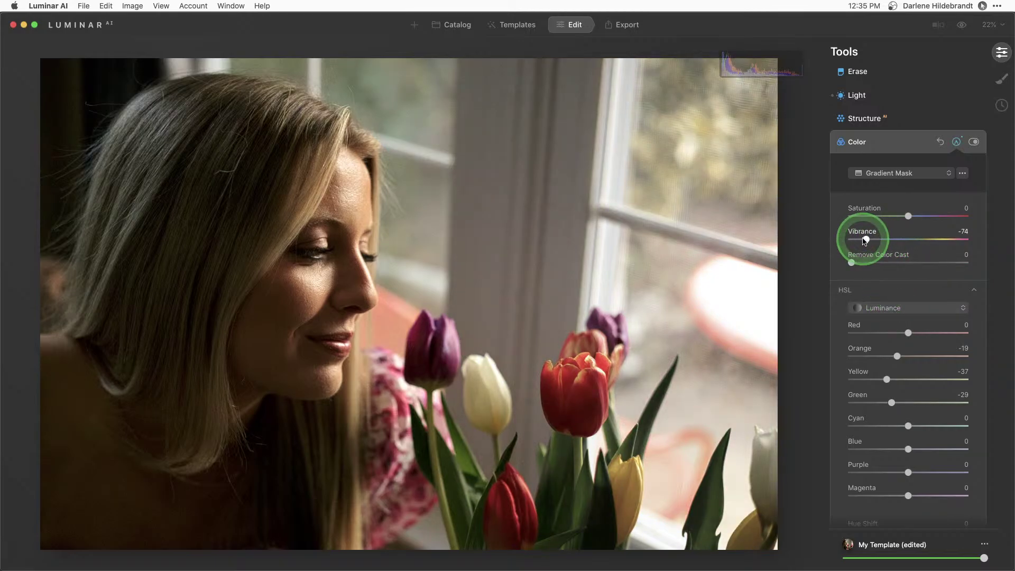
{"action": "left_click_drag", "start_coordinate": [885, 239], "coordinate": [911, 239]}
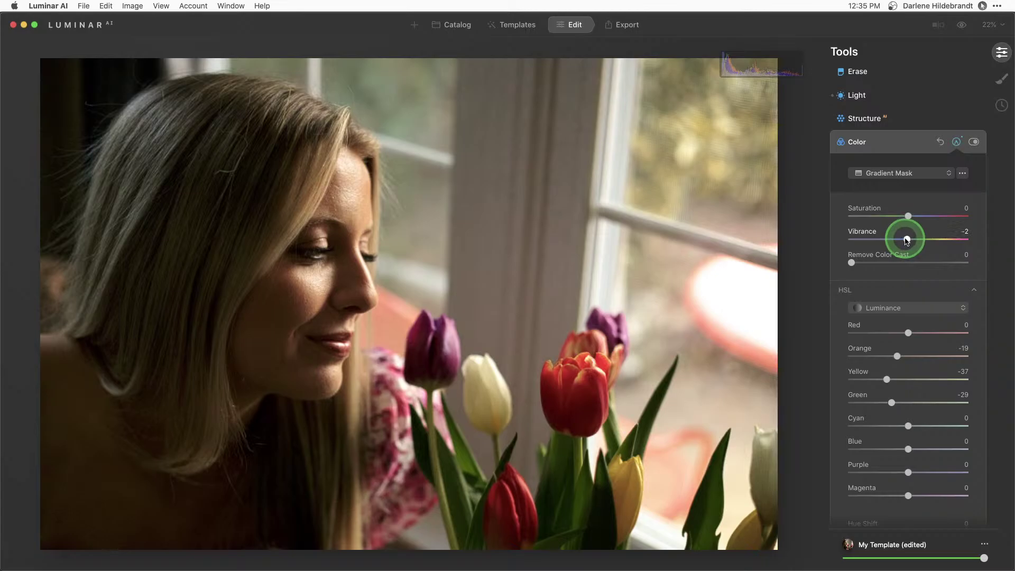
{"action": "left_click", "coordinate": [960, 147]}
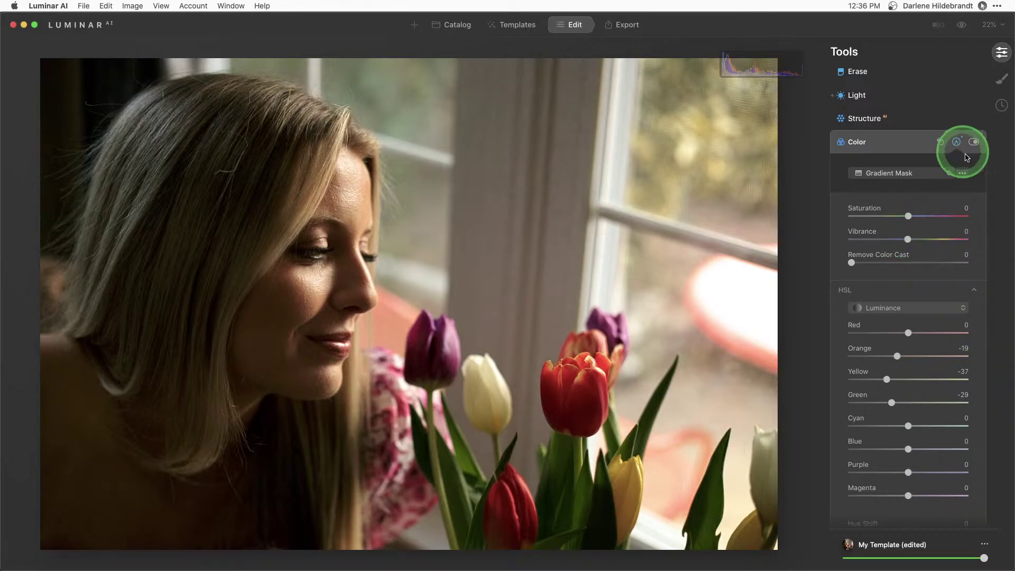
- Compare the portrait with and without the masked Color adjustment
{"action": "left_click", "coordinate": [974, 141]}
{"action": "left_click", "coordinate": [976, 143]}
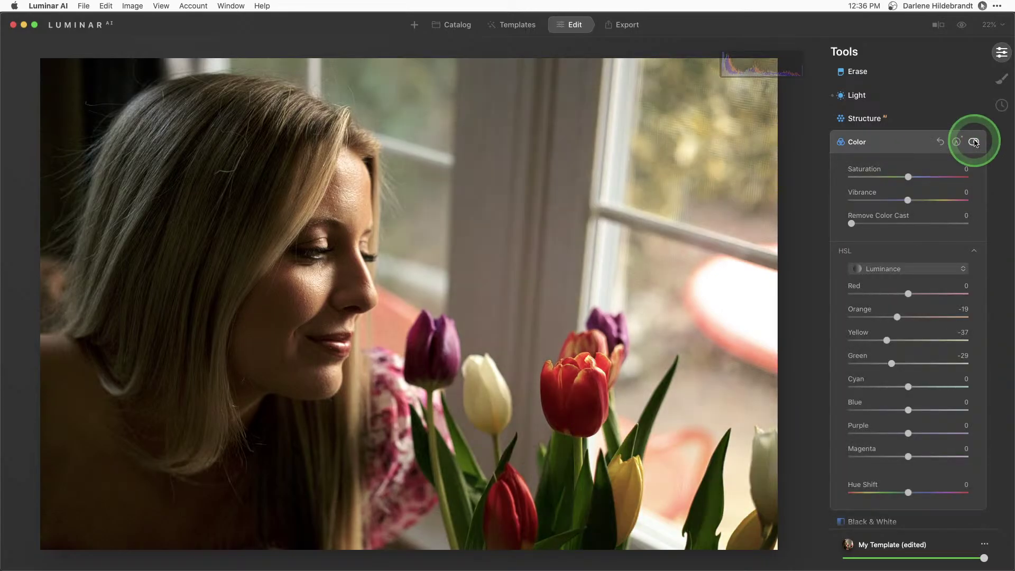
{"action": "left_click", "coordinate": [974, 141]}
{"action": "left_click", "coordinate": [974, 142]}
{"action": "left_click", "coordinate": [898, 144]}
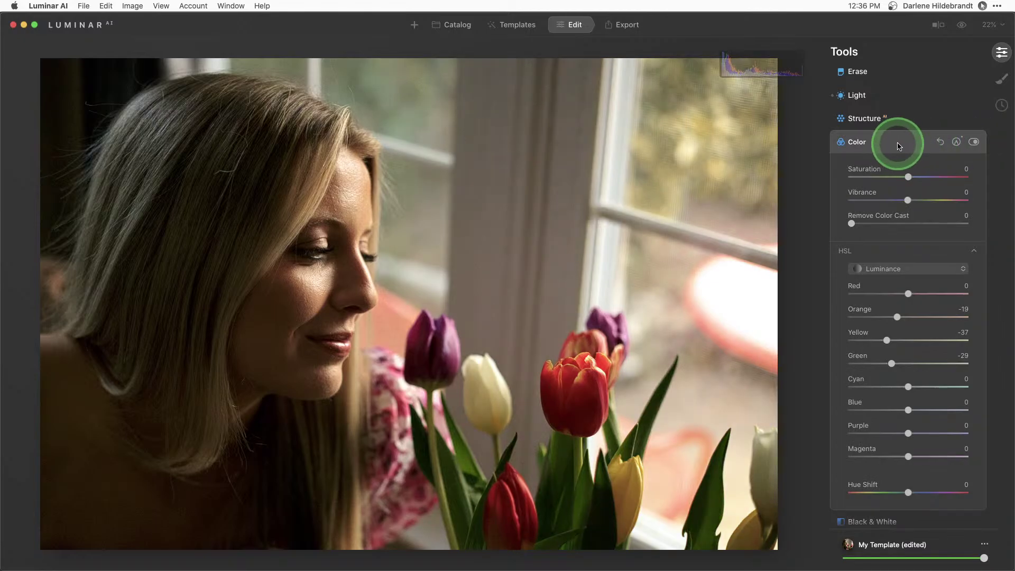
- Set the Saturation of the gradient-masked Color adjustment to -36
{"action": "left_click", "coordinate": [883, 270]}
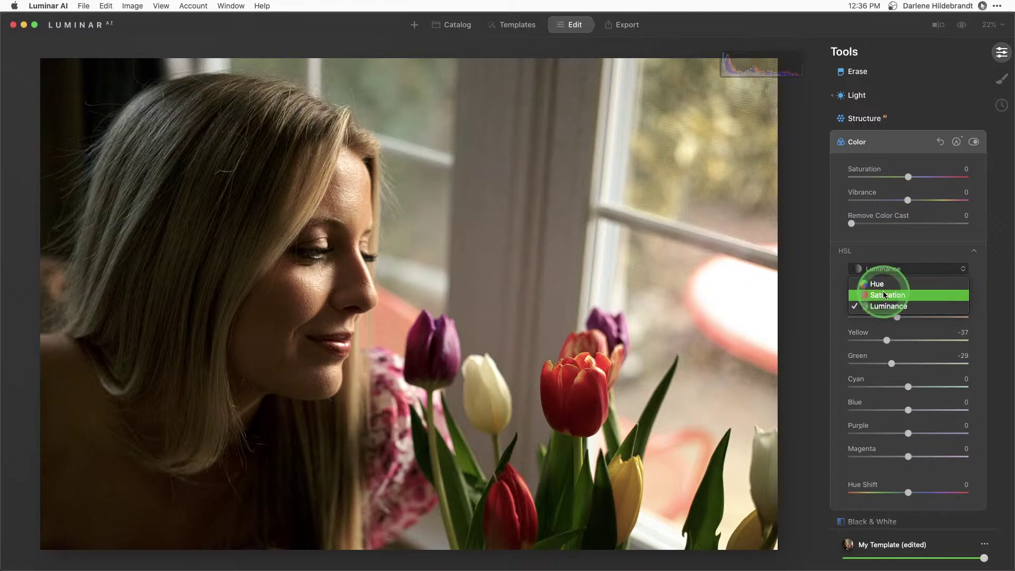
{"action": "left_click", "coordinate": [892, 178]}
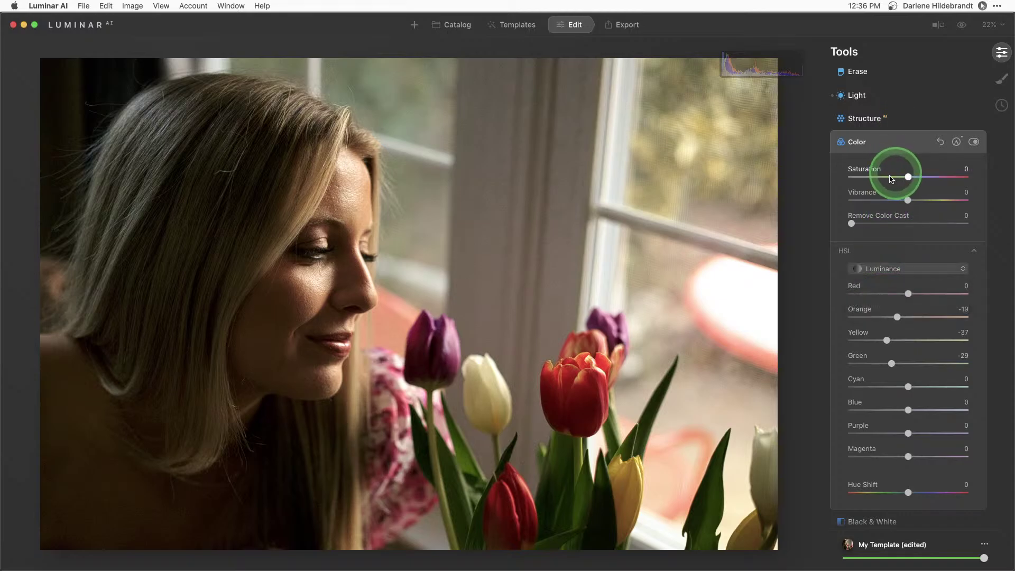
{"action": "mouse_move", "coordinate": [908, 176]}
{"action": "left_mouse_down"}
{"action": "mouse_move", "coordinate": [900, 177]}
{"action": "mouse_move", "coordinate": [913, 179]}
{"action": "left_mouse_up"}
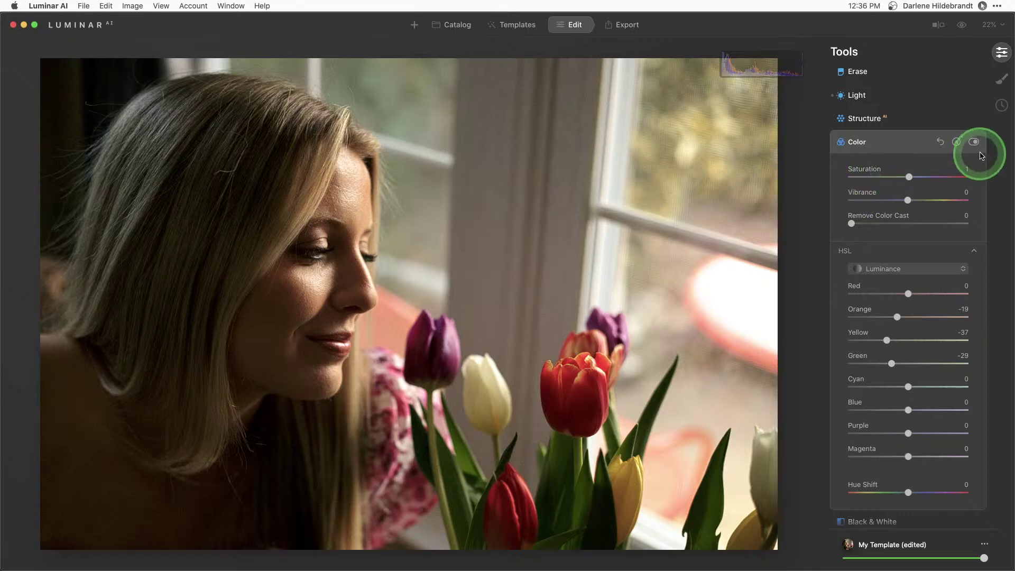
{"action": "left_click", "coordinate": [957, 143]}
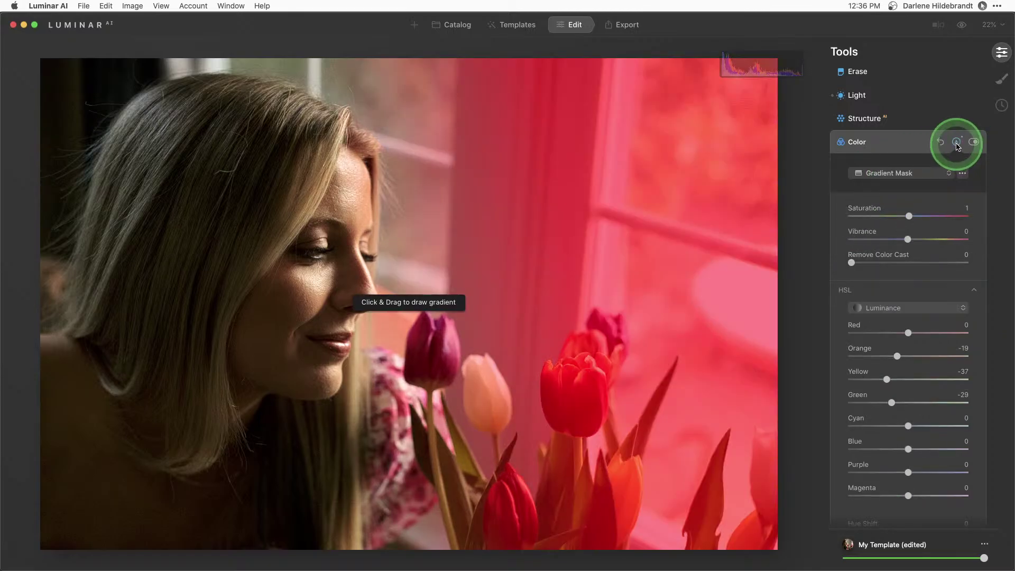
{"action": "left_click_drag", "start_coordinate": [909, 216], "coordinate": [886, 216]}
- Switch the Color mask to Paint Mask, erase the adjustment from the tulips and their leaves, and close the Color tool
{"action": "left_click", "coordinate": [879, 173]}
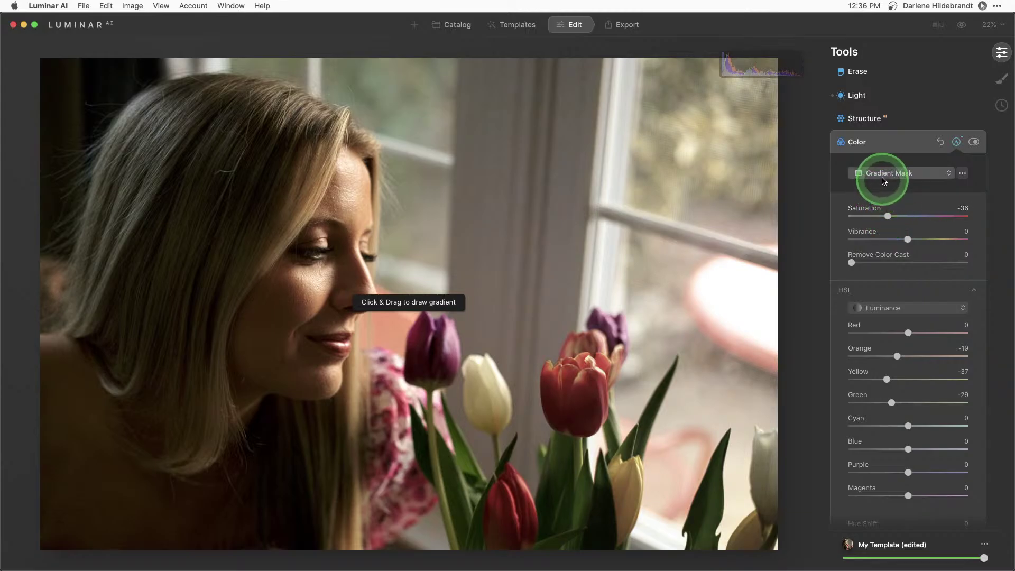
{"action": "left_click", "coordinate": [881, 150]}
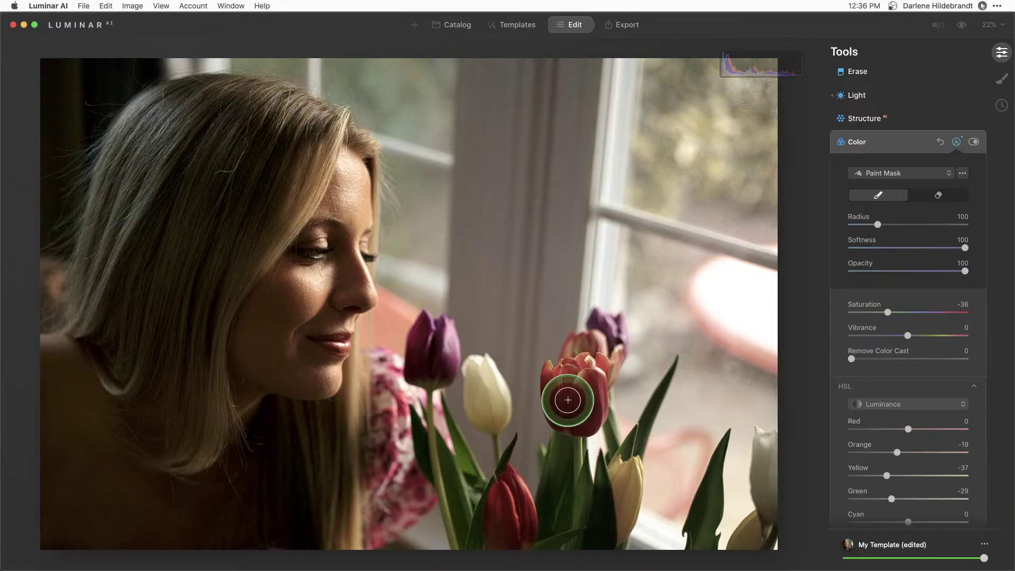
{"action": "mouse_move", "coordinate": [566, 399]}
{"action": "left_mouse_down"}
{"action": "mouse_move", "coordinate": [569, 370]}
{"action": "mouse_move", "coordinate": [587, 418]}
{"action": "mouse_move", "coordinate": [604, 335]}
{"action": "mouse_move", "coordinate": [571, 414]}
{"action": "mouse_move", "coordinate": [565, 362]}
{"action": "mouse_move", "coordinate": [564, 375]}
{"action": "mouse_move", "coordinate": [566, 355]}
{"action": "mouse_move", "coordinate": [594, 329]}
{"action": "mouse_move", "coordinate": [567, 384]}
{"action": "mouse_move", "coordinate": [580, 404]}
{"action": "mouse_move", "coordinate": [564, 373]}
{"action": "left_mouse_up"}
{"action": "left_click", "coordinate": [937, 196]}
{"action": "mouse_move", "coordinate": [492, 426]}
{"action": "left_mouse_down"}
{"action": "mouse_move", "coordinate": [484, 397]}
{"action": "mouse_move", "coordinate": [484, 525]}
{"action": "mouse_move", "coordinate": [560, 436]}
{"action": "mouse_move", "coordinate": [623, 457]}
{"action": "mouse_move", "coordinate": [609, 525]}
{"action": "mouse_move", "coordinate": [598, 517]}
{"action": "mouse_move", "coordinate": [485, 528]}
{"action": "mouse_move", "coordinate": [476, 510]}
{"action": "left_mouse_up"}
{"action": "mouse_move", "coordinate": [448, 341]}
{"action": "left_mouse_down"}
{"action": "mouse_move", "coordinate": [445, 332]}
{"action": "mouse_move", "coordinate": [453, 401]}
{"action": "mouse_move", "coordinate": [508, 469]}
{"action": "mouse_move", "coordinate": [494, 528]}
{"action": "mouse_move", "coordinate": [615, 503]}
{"action": "mouse_move", "coordinate": [642, 421]}
{"action": "mouse_move", "coordinate": [577, 497]}
{"action": "left_mouse_up"}
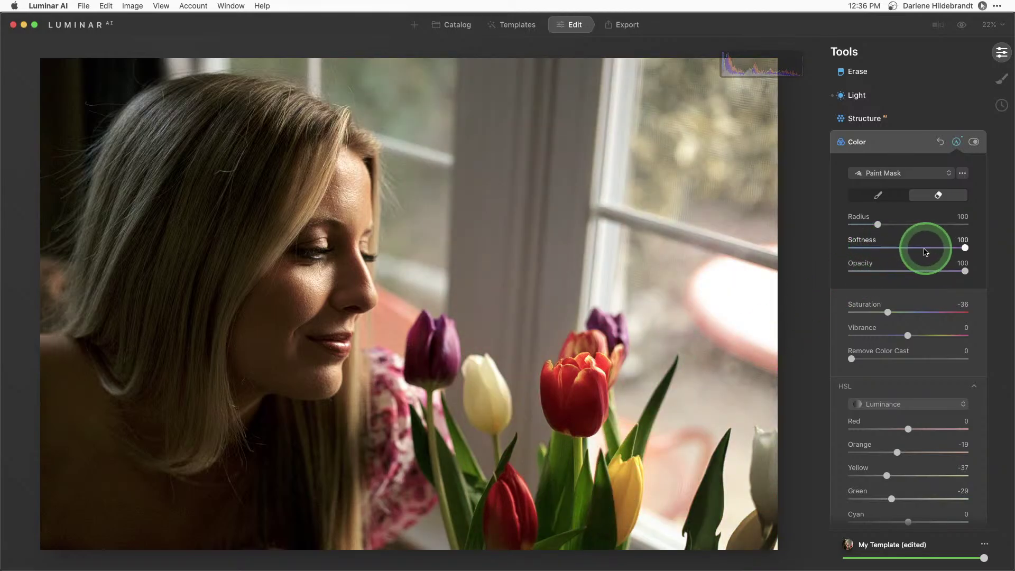
{"action": "left_click", "coordinate": [957, 141]}
{"action": "left_click", "coordinate": [912, 143]}
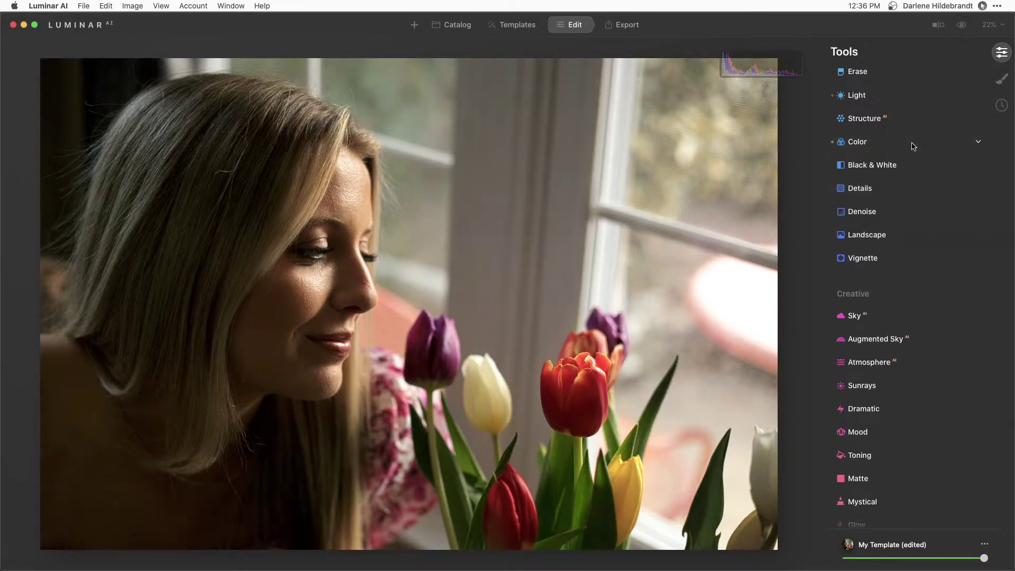
- Look at the empty Local Masking section and the camera profile choices in the Light tool
{"action": "left_click", "coordinate": [1001, 80]}
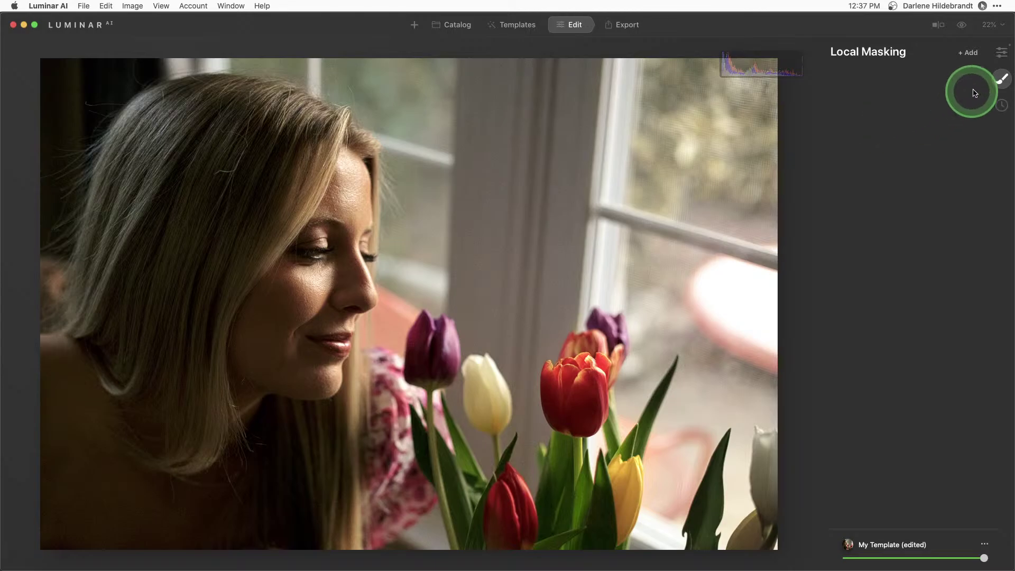
{"action": "left_click", "coordinate": [1001, 52]}
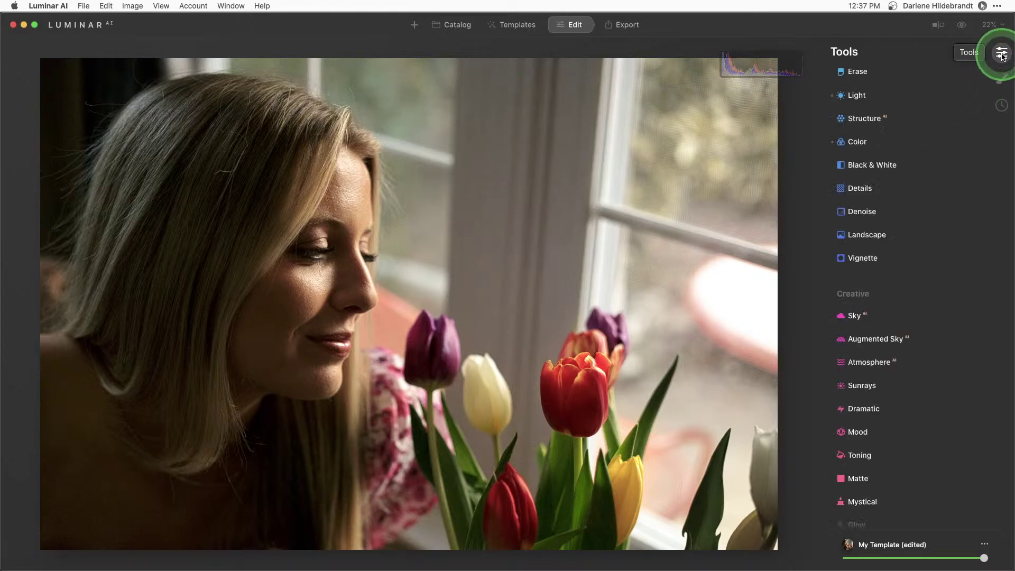
{"action": "left_click", "coordinate": [871, 94]}
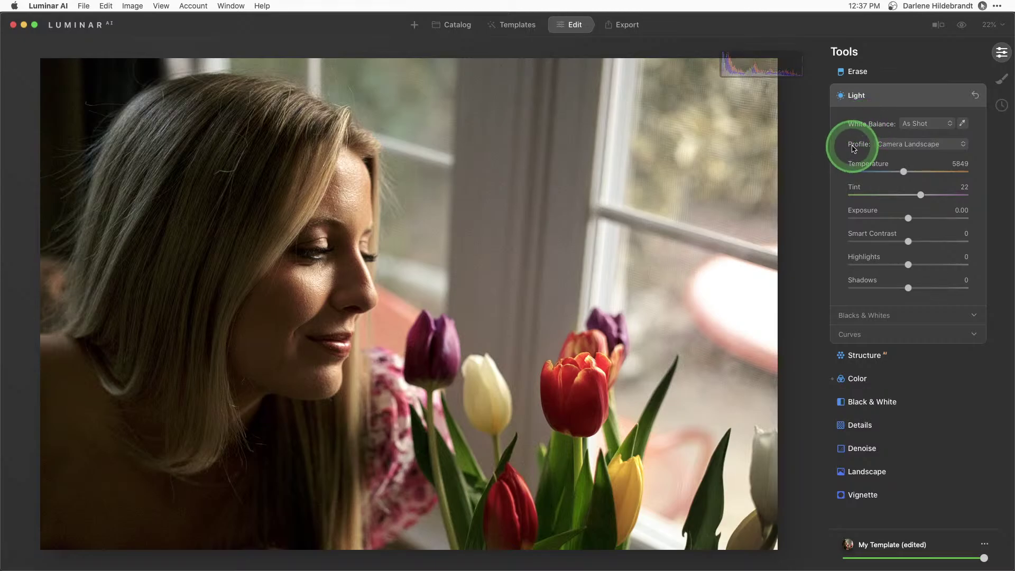
{"action": "left_click", "coordinate": [904, 146]}
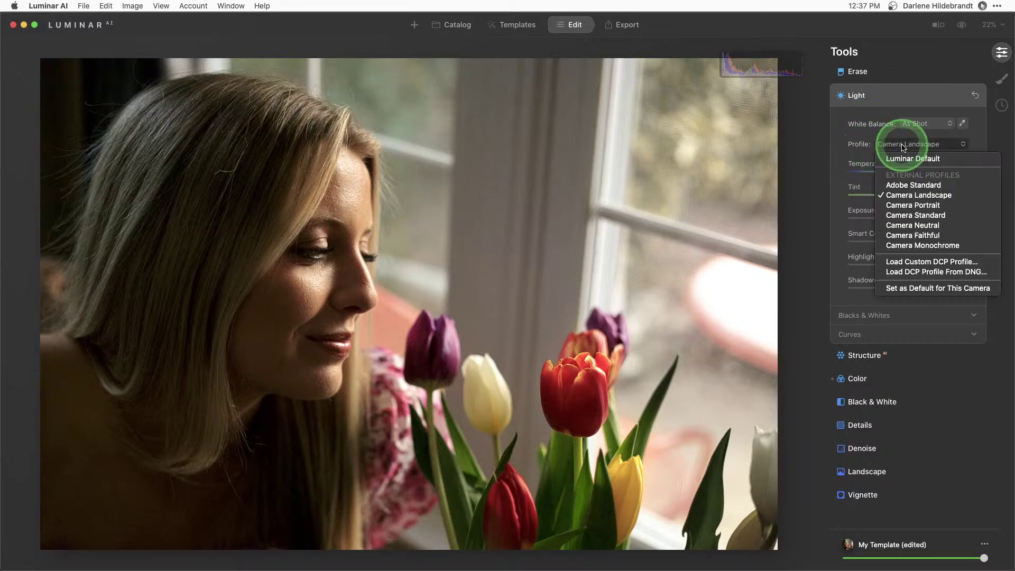
{"action": "left_click", "coordinate": [844, 147]}
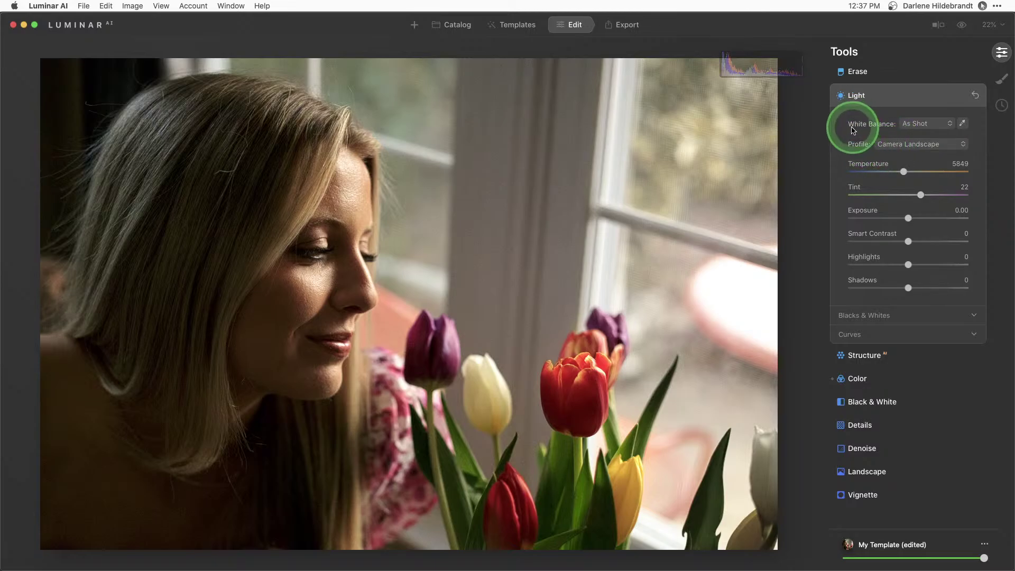
{"action": "left_click", "coordinate": [884, 98]}
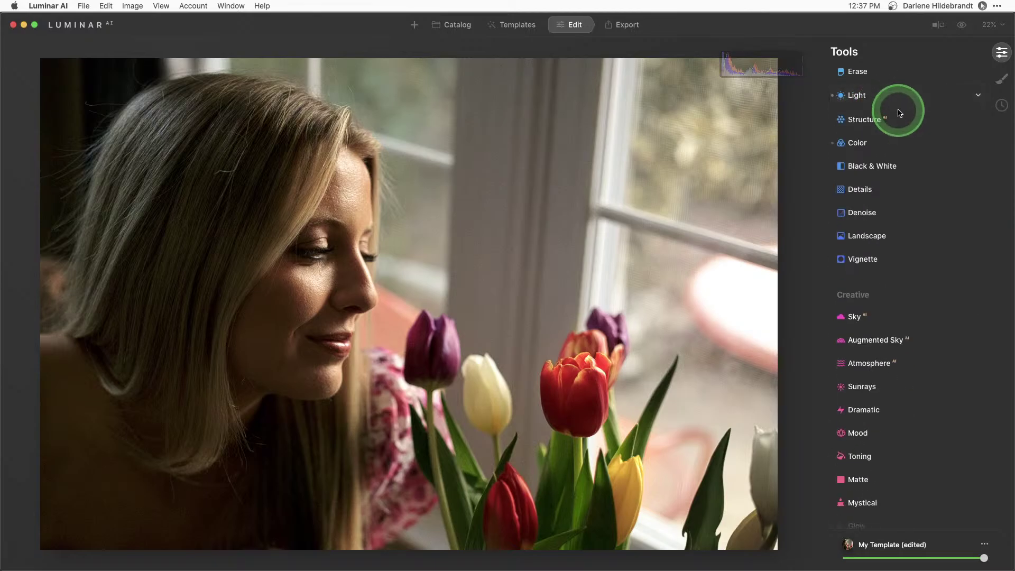
- Add a Basic local mask and set its Highlights to -100 and Exposure to -0.48
{"action": "left_click", "coordinate": [1003, 83]}
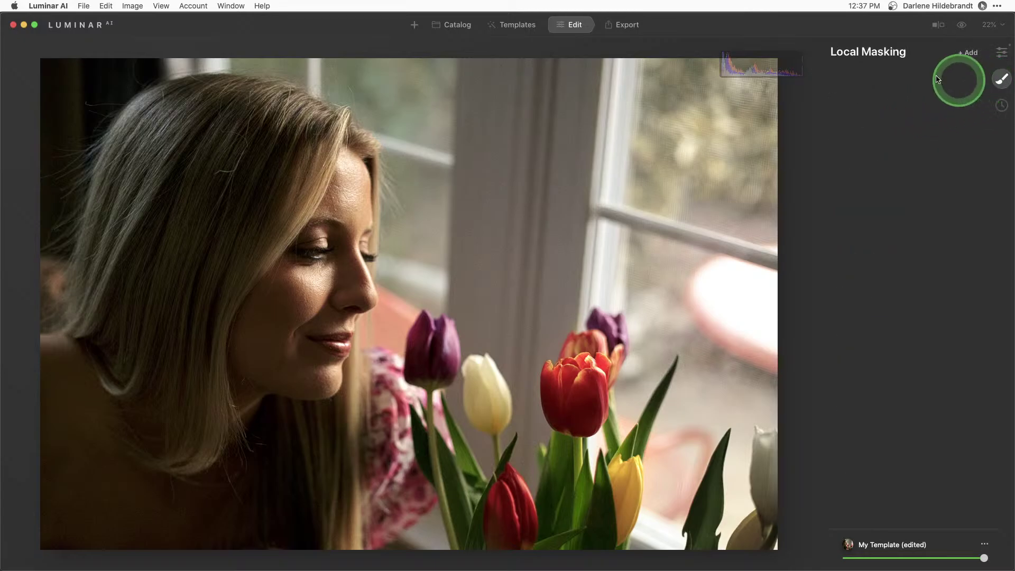
{"action": "left_click", "coordinate": [969, 53]}
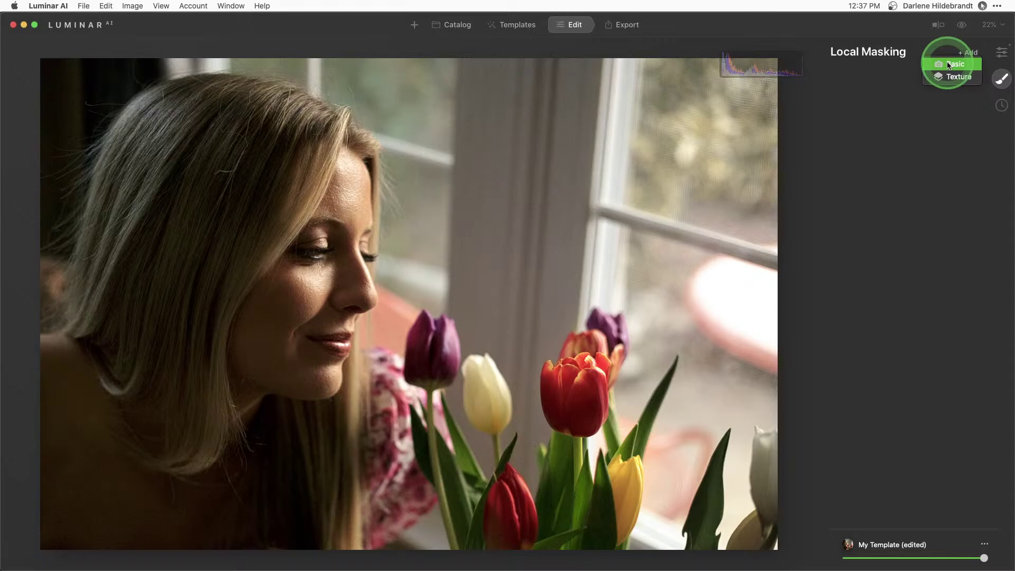
{"action": "left_click", "coordinate": [949, 64]}
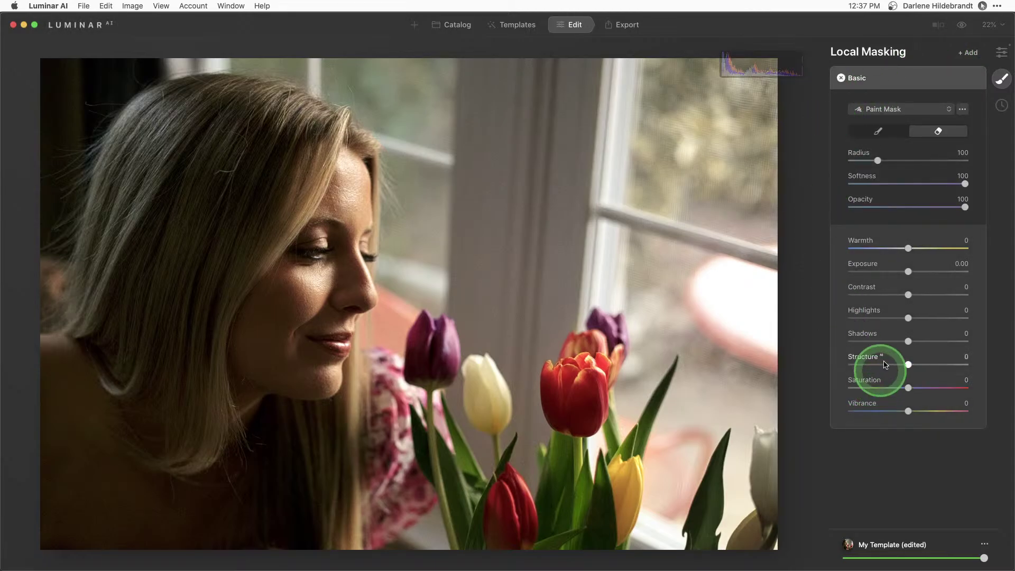
{"action": "left_click_drag", "start_coordinate": [908, 317], "coordinate": [849, 324]}
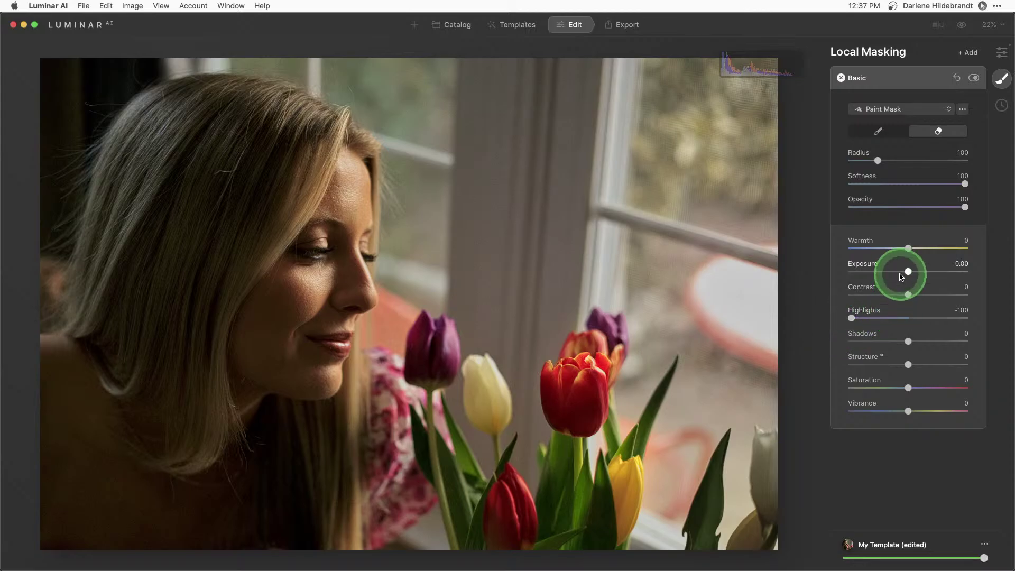
{"action": "left_click_drag", "start_coordinate": [902, 271], "coordinate": [897, 270]}
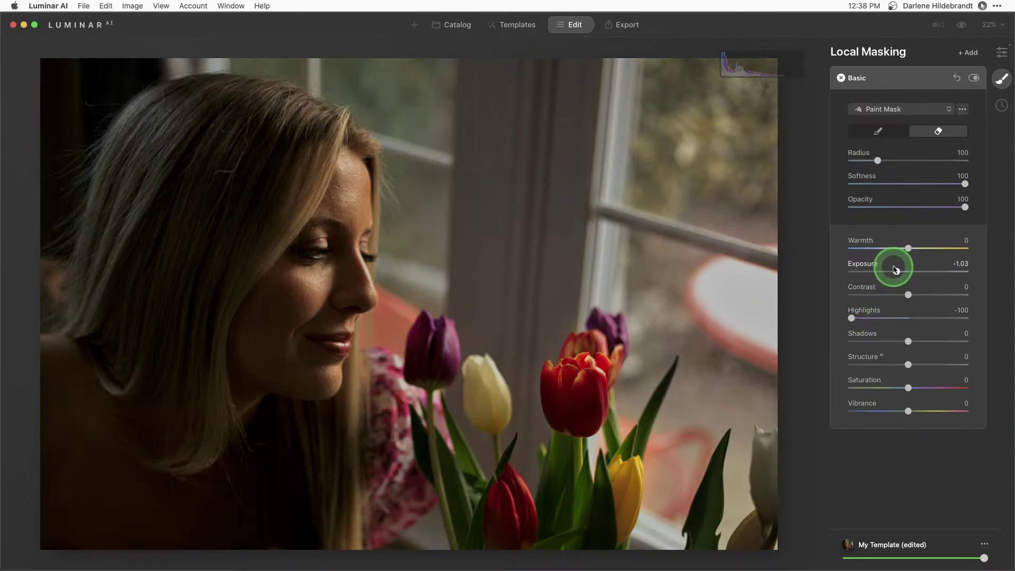
{"action": "mouse_move", "coordinate": [895, 270]}
{"action": "left_mouse_down"}
{"action": "mouse_move", "coordinate": [875, 267]}
{"action": "mouse_move", "coordinate": [897, 267]}
{"action": "left_mouse_up"}
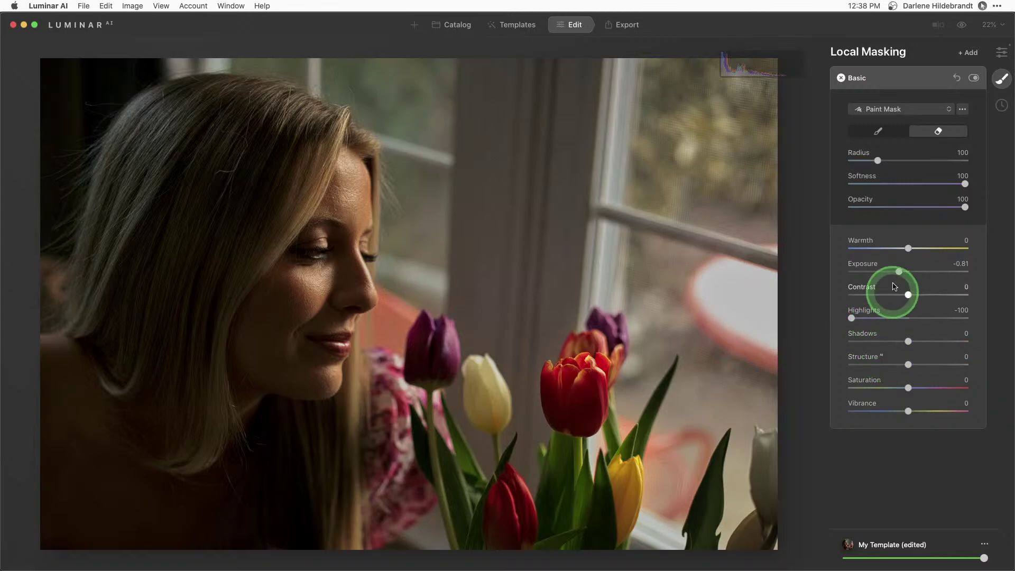
{"action": "left_click_drag", "start_coordinate": [875, 270], "coordinate": [902, 273]}
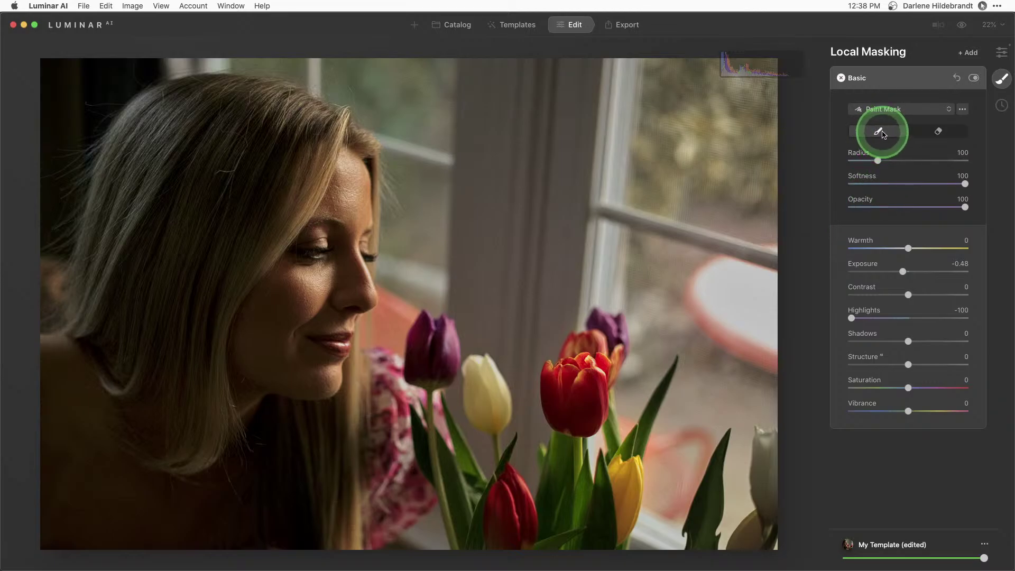
- Enlarge the paint brush of the Basic local mask to a radius of 268
{"action": "key", "text": "bracketright"}
{"action": "key", "text": "bracketright"}
{"action": "key", "text": "bracketright"}
{"action": "key", "text": "bracketright"}
{"action": "key", "text": "bracketright"}
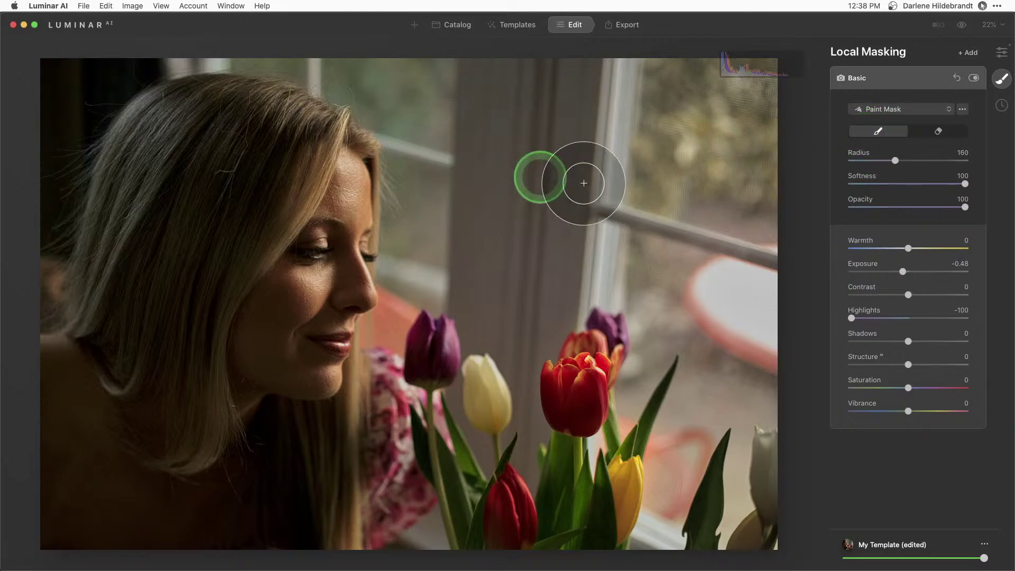
{"action": "key", "text": "bracketright"}
- Switch the Basic local mask to a Radial Mask and place a tall ellipse over the bright window beside the tulips
{"action": "left_click", "coordinate": [872, 111]}
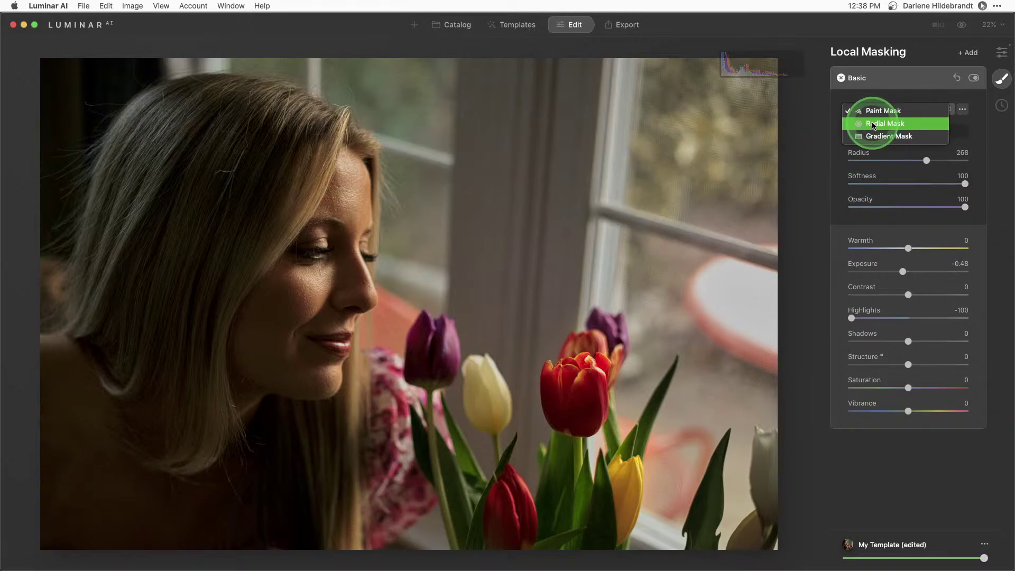
{"action": "left_click", "coordinate": [874, 125]}
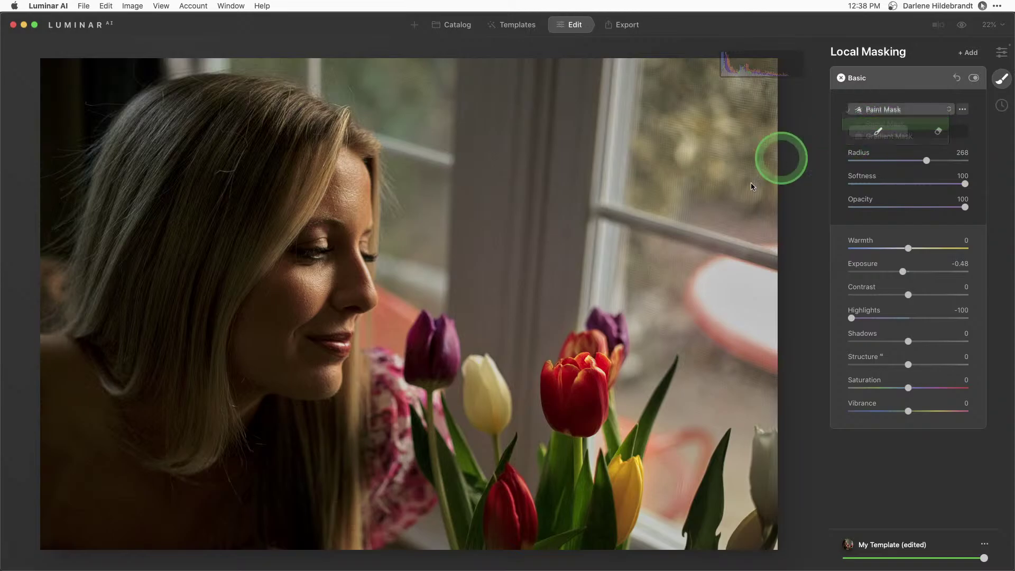
{"action": "left_click_drag", "start_coordinate": [692, 187], "coordinate": [692, 254]}
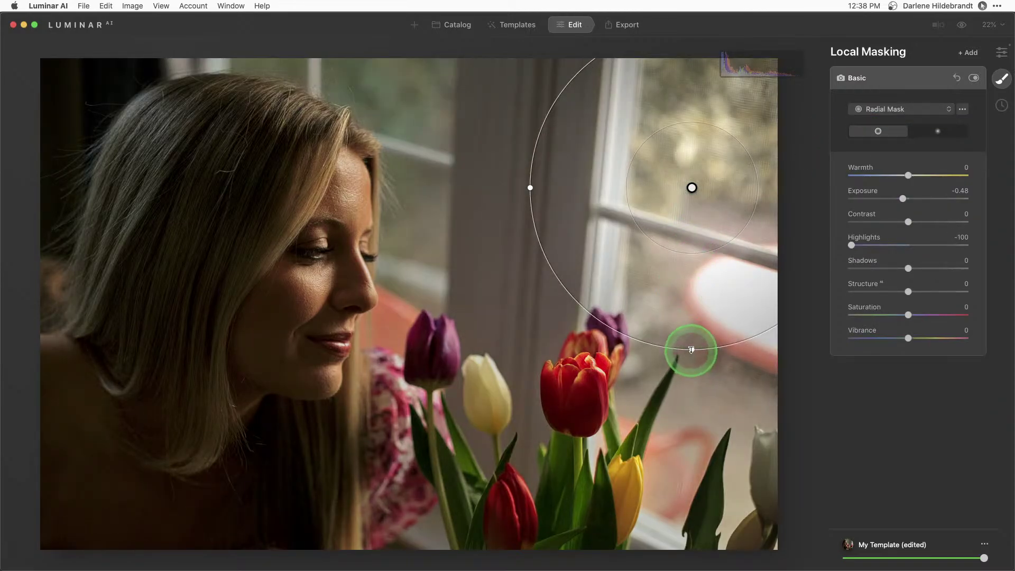
{"action": "left_click_drag", "start_coordinate": [691, 351], "coordinate": [691, 533]}
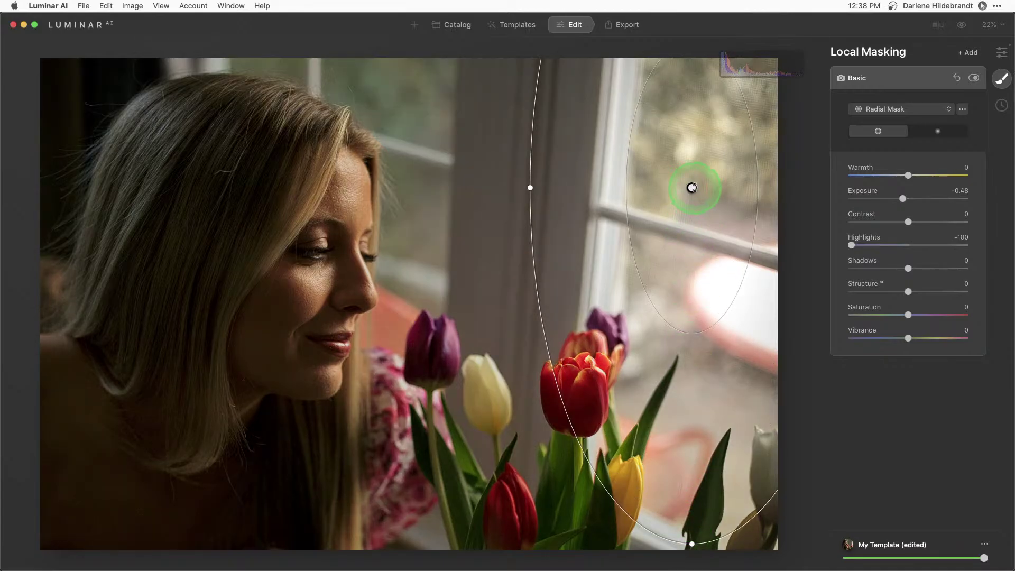
{"action": "left_click_drag", "start_coordinate": [696, 197], "coordinate": [698, 248]}
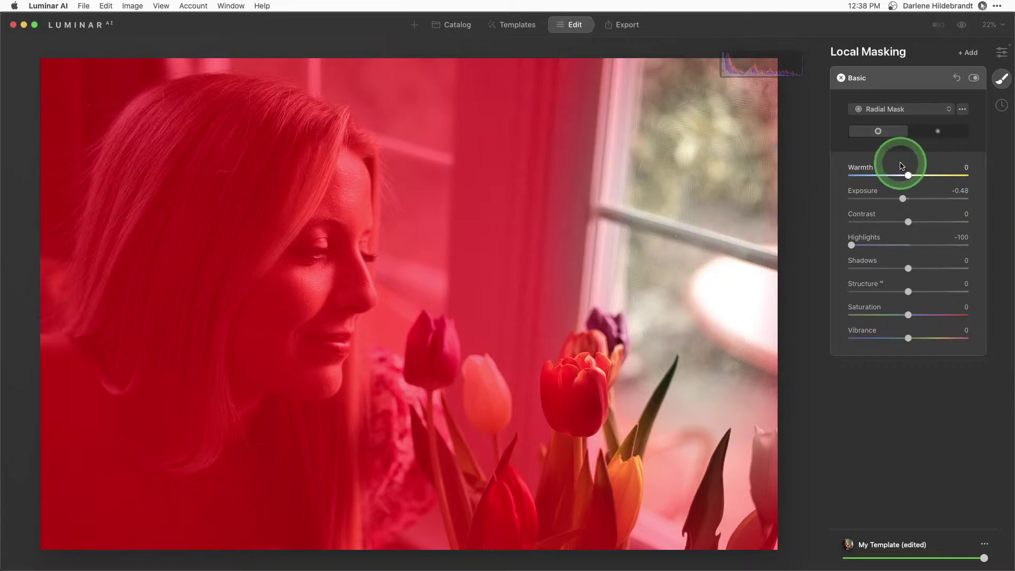
- Make the radial mask affect the area inside the ellipse and shift it slightly upward over the window
{"action": "left_click", "coordinate": [879, 132]}
{"action": "left_click", "coordinate": [948, 137]}
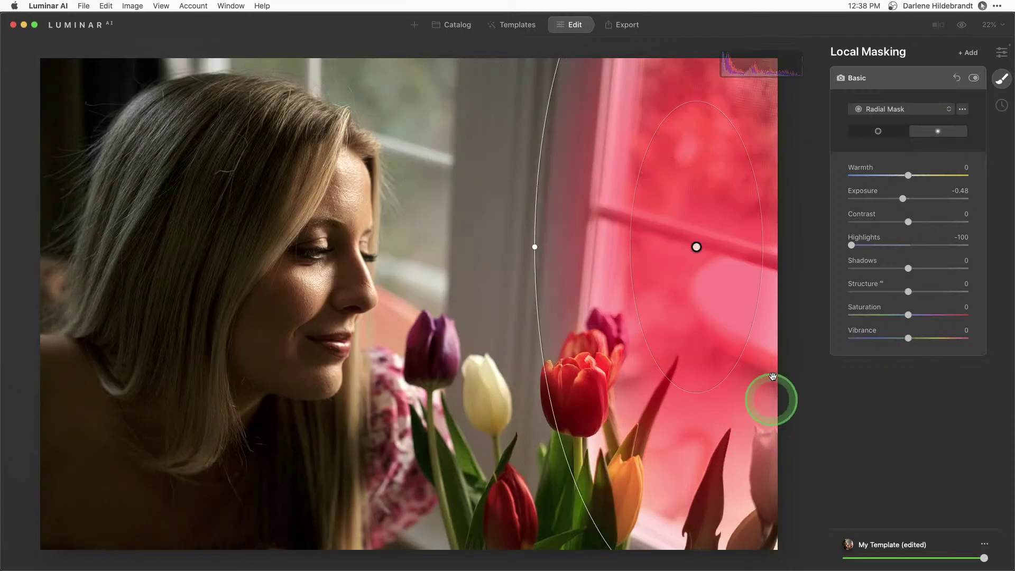
{"action": "left_click_drag", "start_coordinate": [696, 247], "coordinate": [701, 233]}
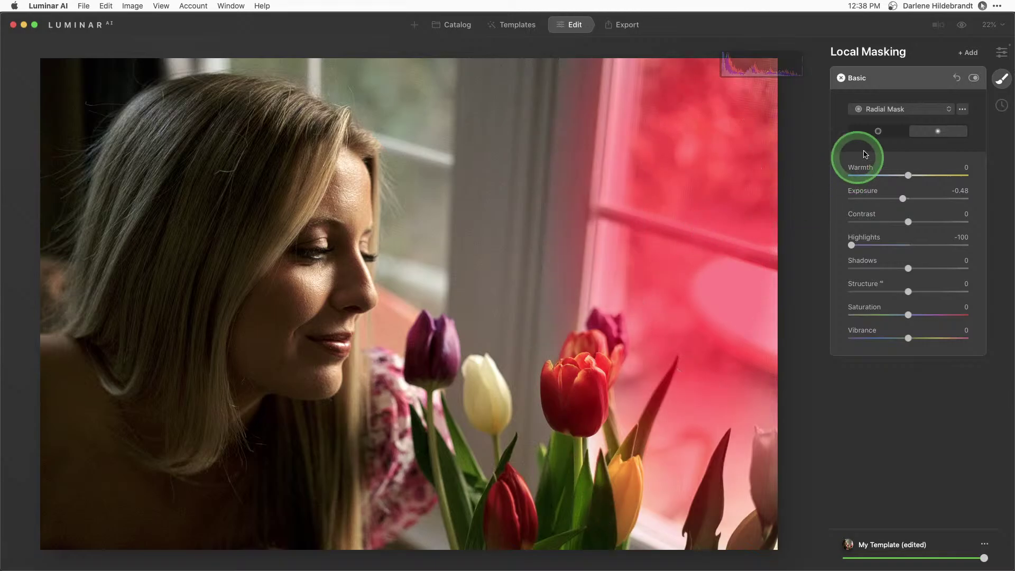
{"action": "left_click", "coordinate": [964, 109]}
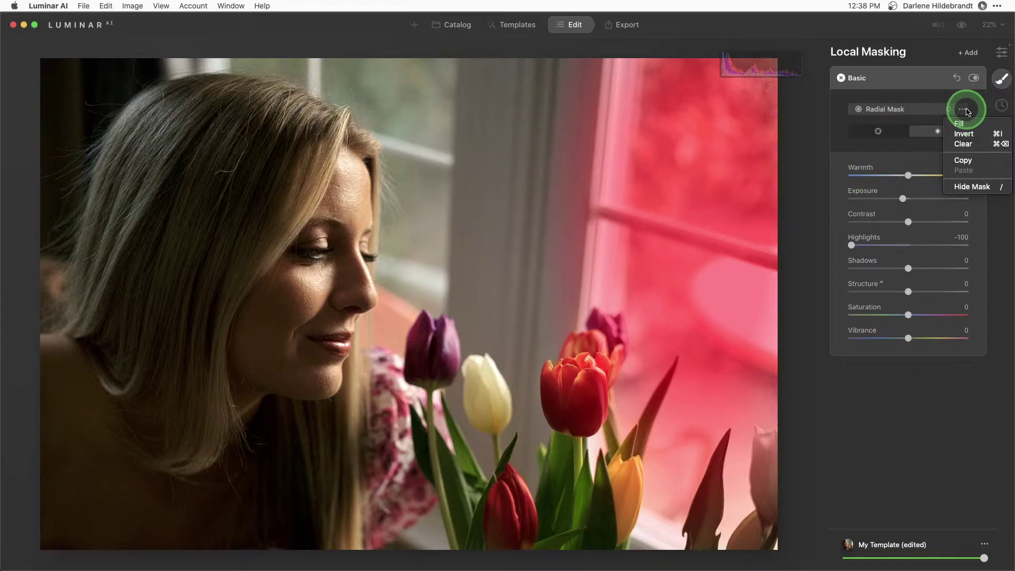
{"action": "left_click", "coordinate": [966, 110]}
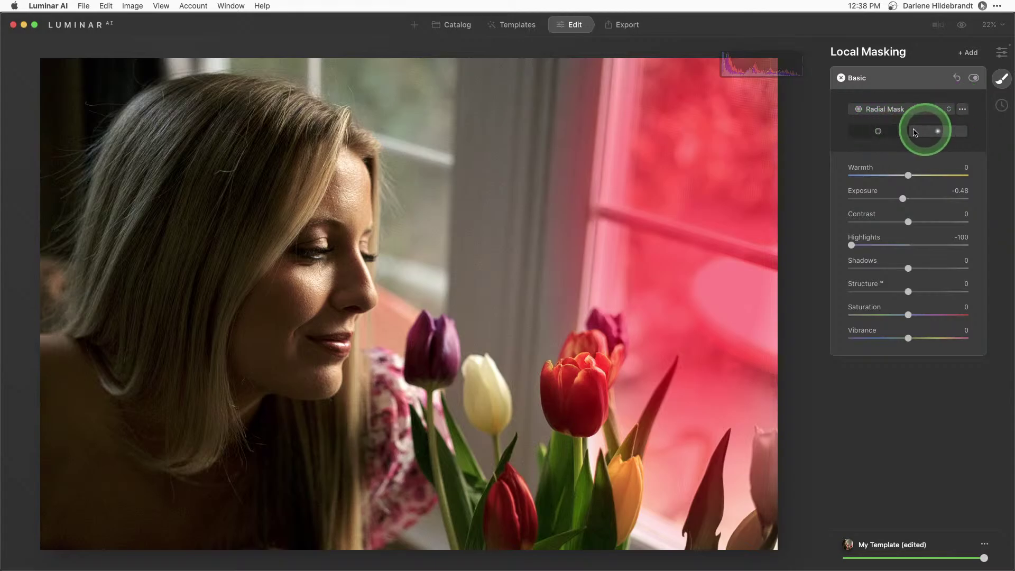
{"action": "left_click", "coordinate": [916, 132]}
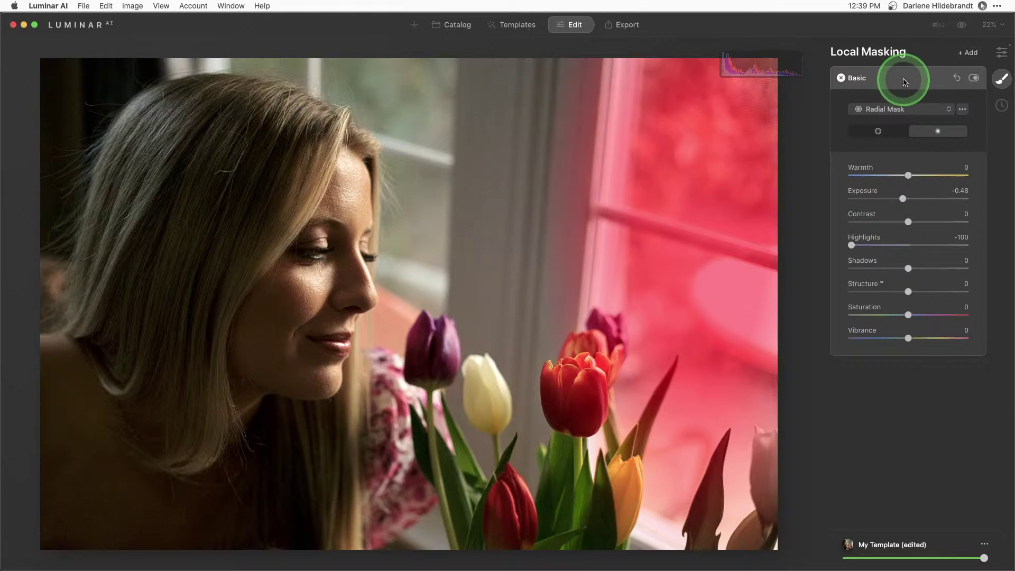
- Apply the automatic Composition AI crop and reposition the photo so the woman and the front tulips fill the crop frame
{"action": "left_click", "coordinate": [1001, 53]}
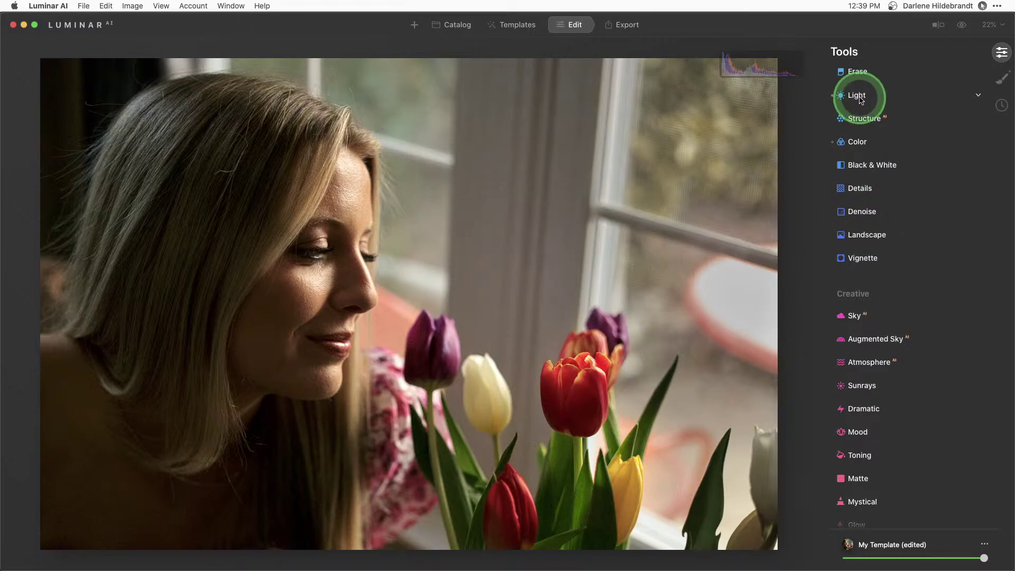
{"action": "scroll", "coordinate": [867, 103], "scroll_direction": "up", "scroll_amount": 3}
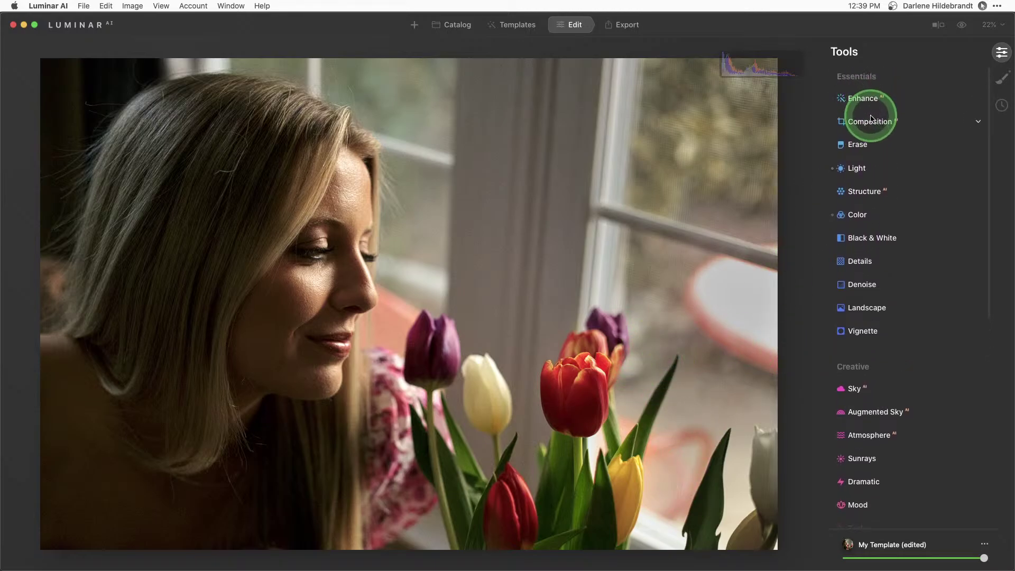
{"action": "left_click", "coordinate": [870, 121]}
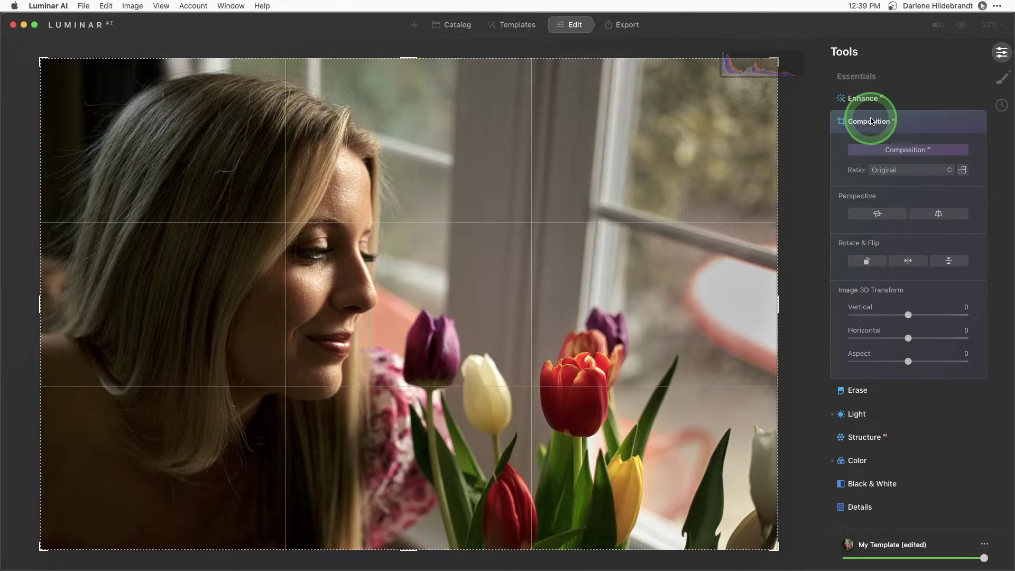
{"action": "left_click", "coordinate": [903, 151]}
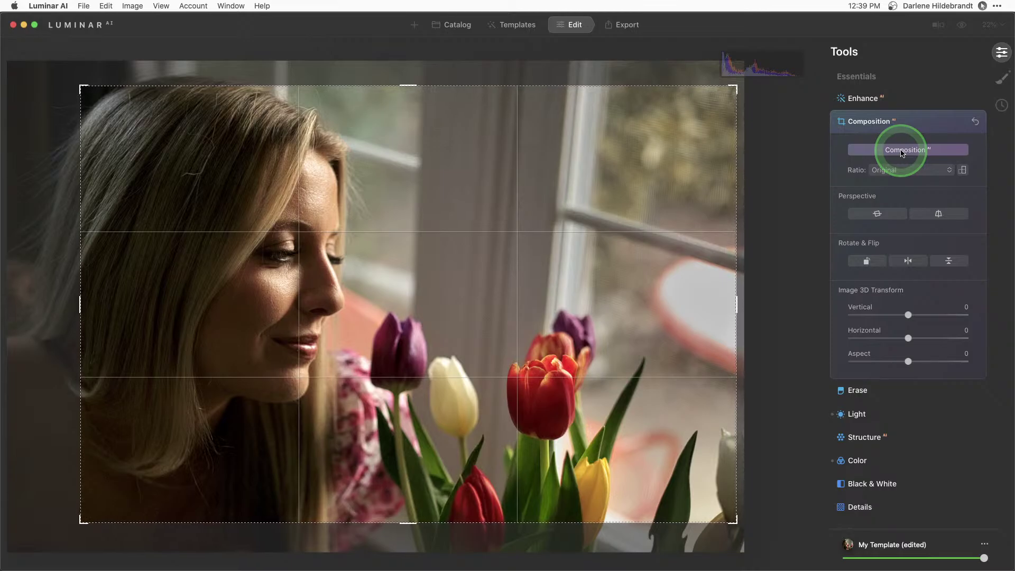
{"action": "left_click_drag", "start_coordinate": [547, 292], "coordinate": [578, 289]}
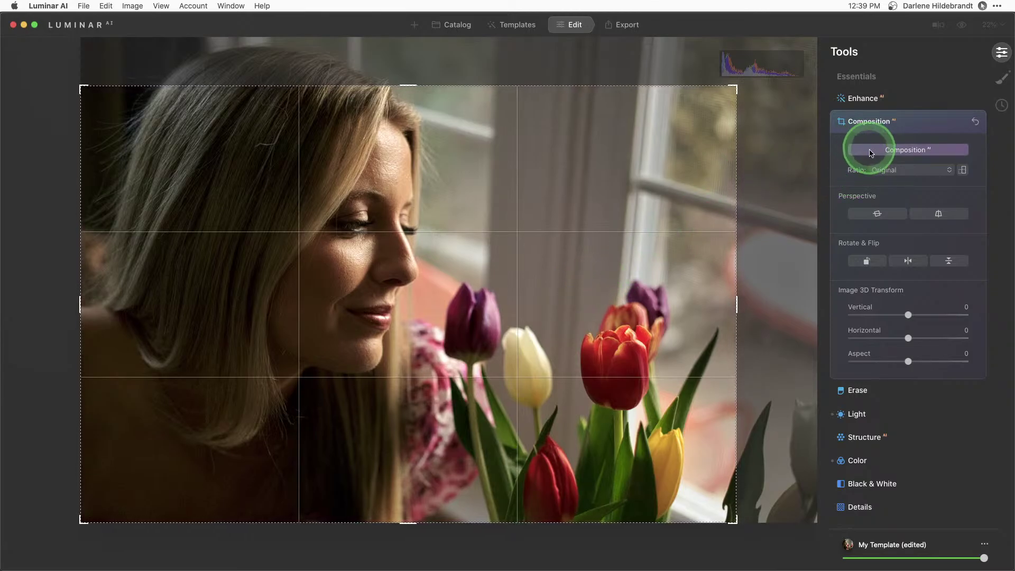
- Set the crop ratio to Free and trim the crop frame slightly narrower at the window side and taller above the woman's head
{"action": "left_click", "coordinate": [881, 170]}
{"action": "left_click", "coordinate": [670, 216]}
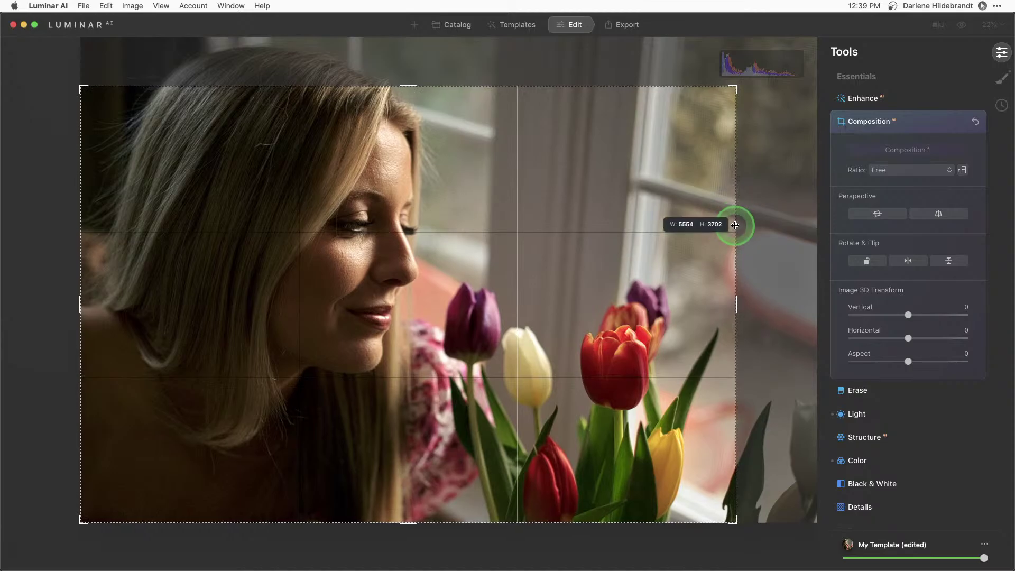
{"action": "left_click_drag", "start_coordinate": [735, 225], "coordinate": [730, 226]}
{"action": "left_click_drag", "start_coordinate": [471, 89], "coordinate": [472, 73]}
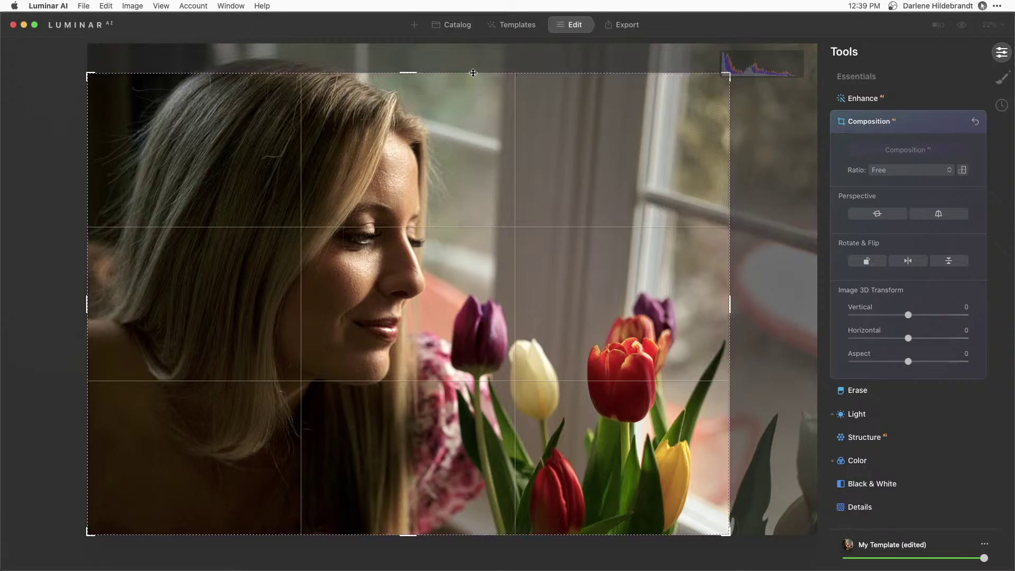
{"action": "left_click_drag", "start_coordinate": [473, 73], "coordinate": [501, 87]}
- Tilt the photo a few degrees clockwise and reposition it inside the crop frame, and compare the cropped result with its unedited version
{"action": "left_click_drag", "start_coordinate": [681, 101], "coordinate": [756, 69]}
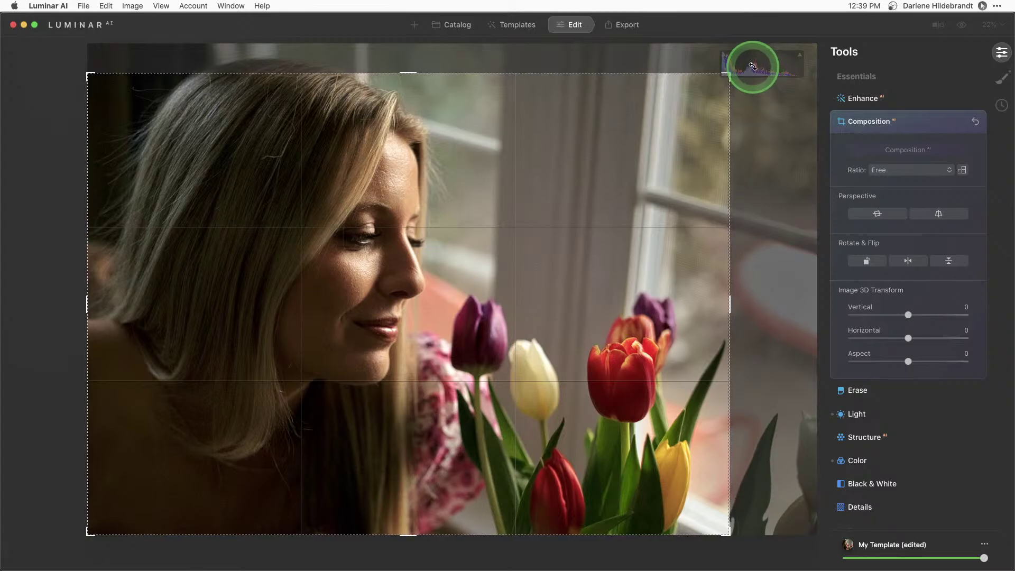
{"action": "left_click_drag", "start_coordinate": [634, 123], "coordinate": [745, 60]}
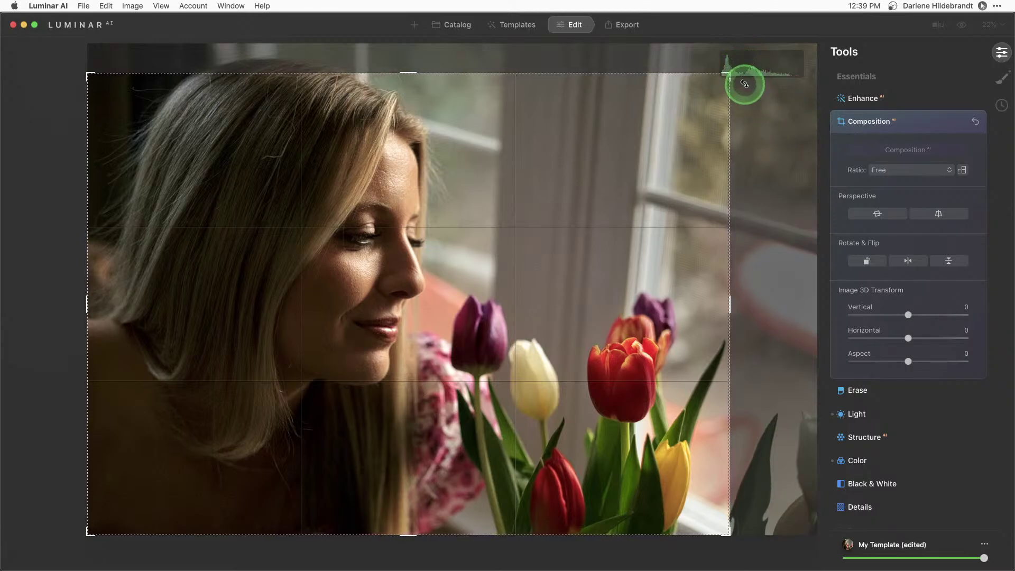
{"action": "left_click_drag", "start_coordinate": [744, 84], "coordinate": [691, 491]}
{"action": "left_click_drag", "start_coordinate": [567, 399], "coordinate": [571, 419]}
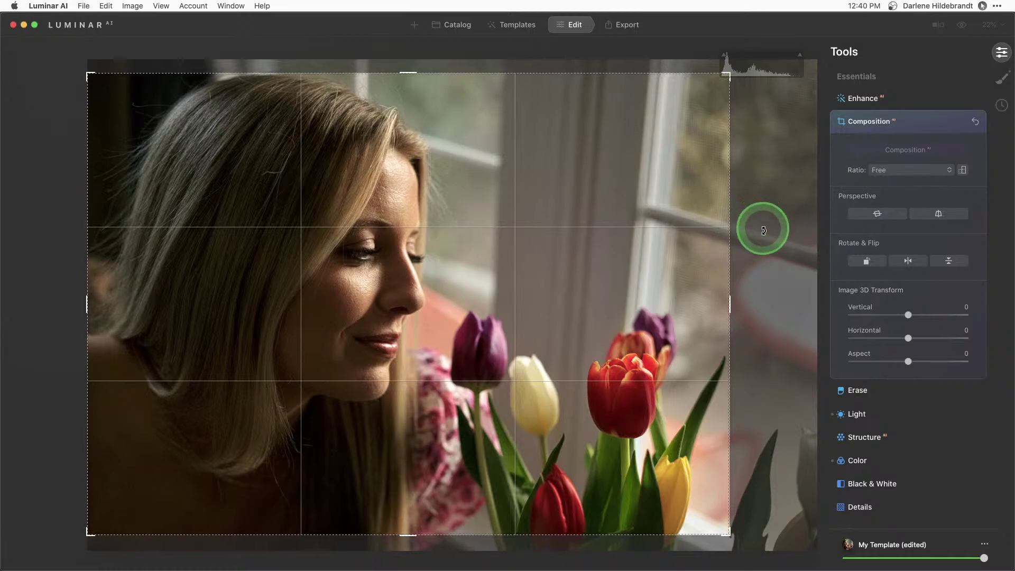
{"action": "left_click_drag", "start_coordinate": [735, 545], "coordinate": [645, 531]}
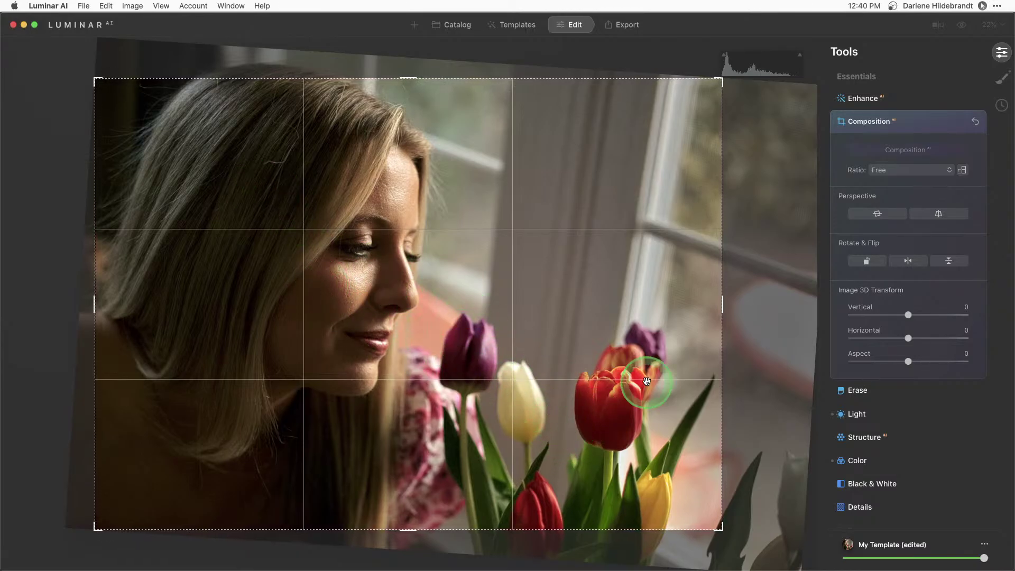
{"action": "left_click", "coordinate": [921, 123]}
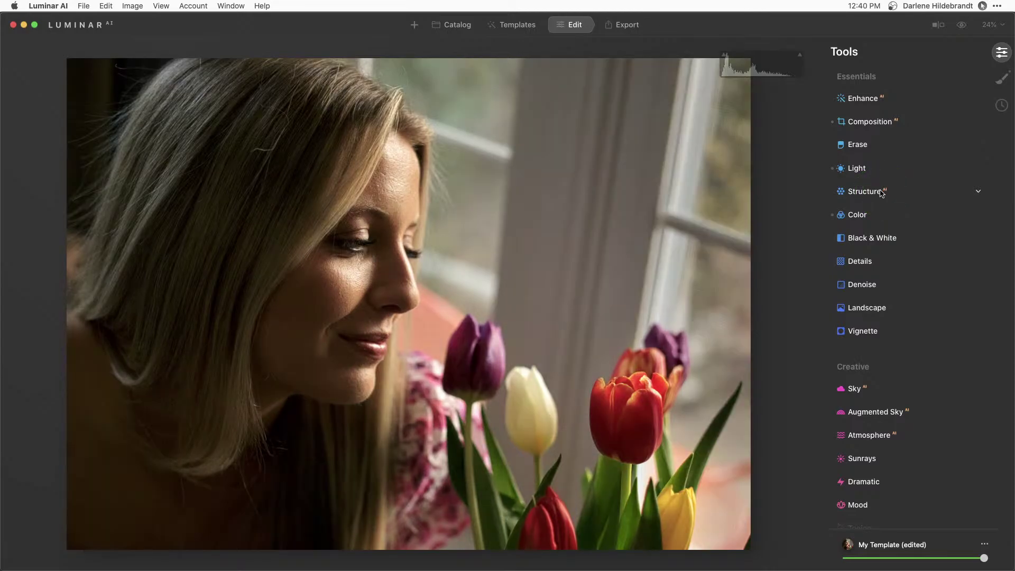
{"action": "key", "text": "backslash"}
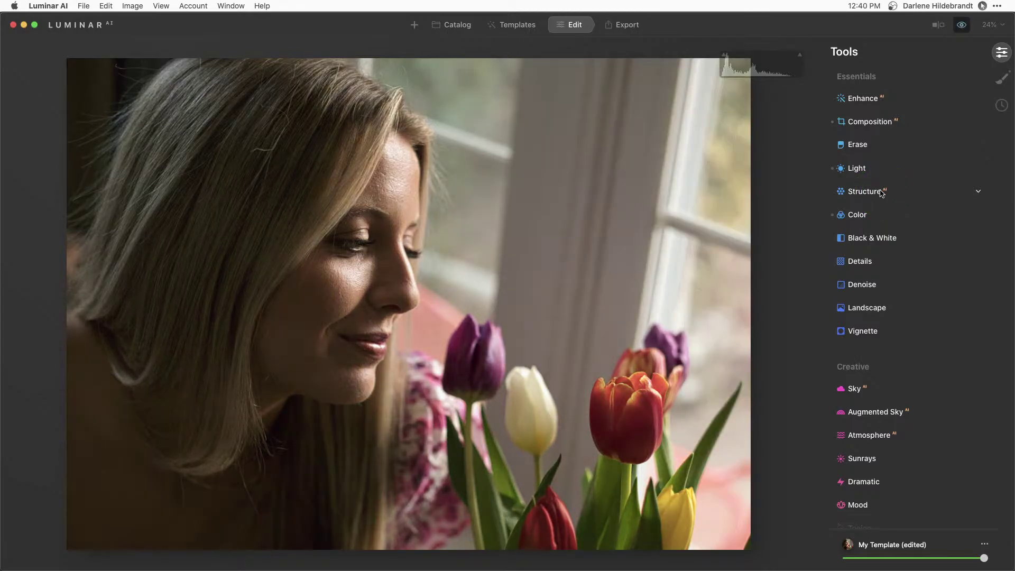
- Add a vignette with Amount -82 and, in its advanced settings, Feather -100 to make its edge hard
{"action": "left_click", "coordinate": [869, 332]}
{"action": "scroll", "coordinate": [880, 323], "scroll_direction": "down", "scroll_amount": 3}
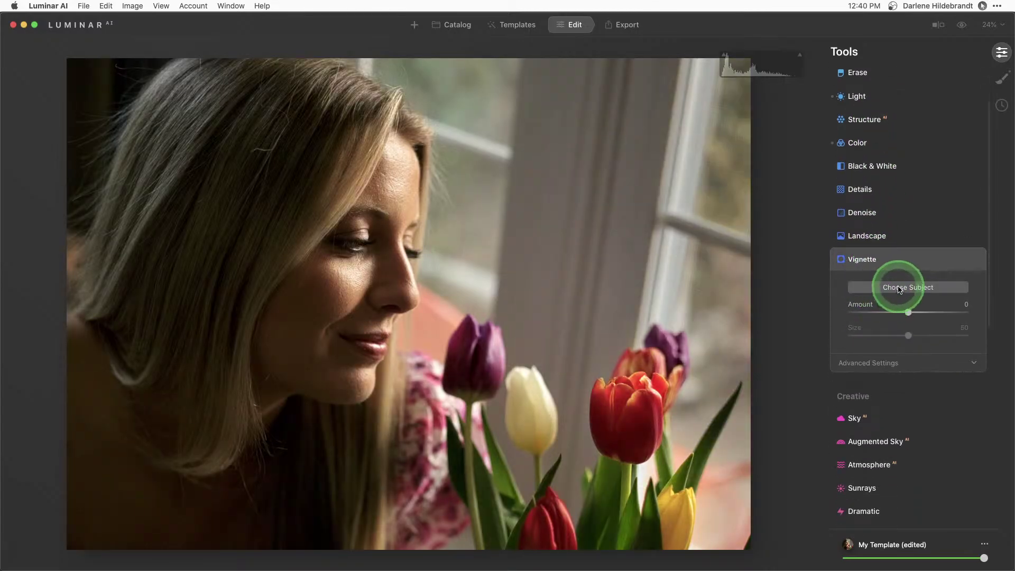
{"action": "left_click", "coordinate": [872, 362]}
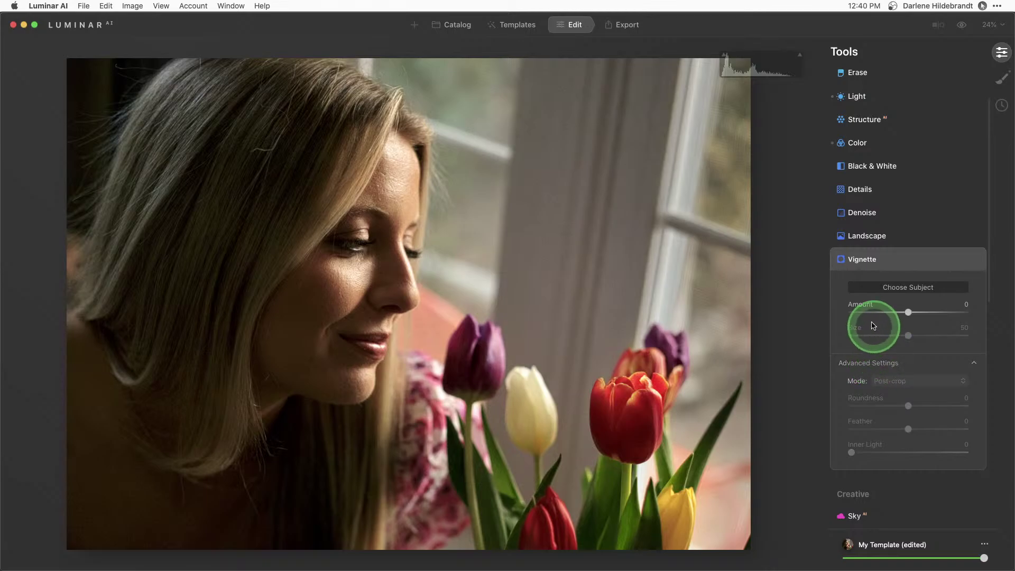
{"action": "left_click_drag", "start_coordinate": [868, 315], "coordinate": [860, 311]}
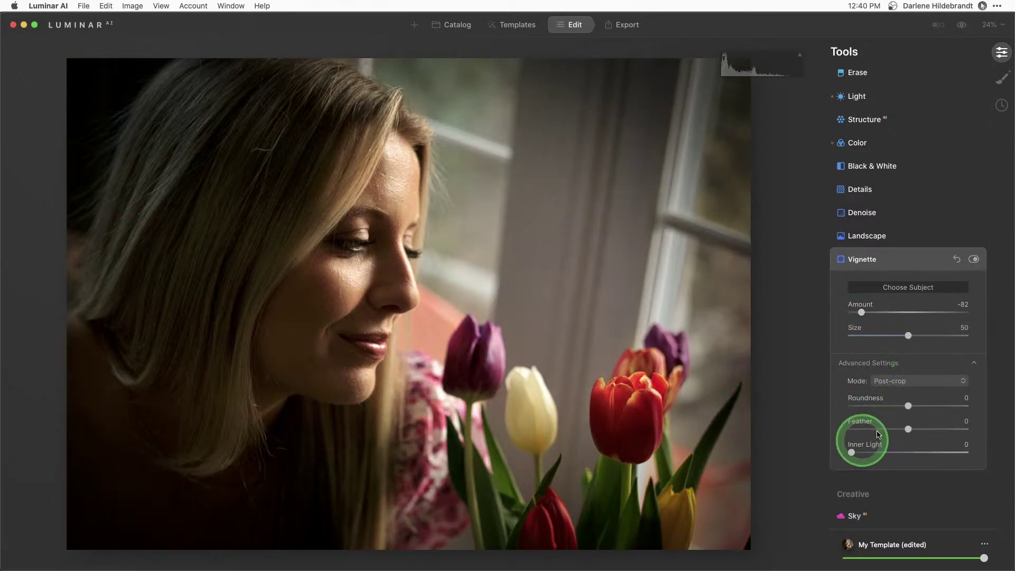
{"action": "left_click_drag", "start_coordinate": [886, 433], "coordinate": [852, 429]}
- Set the vignette's Size to 35 and its Roundness to 56
{"action": "left_click", "coordinate": [906, 407]}
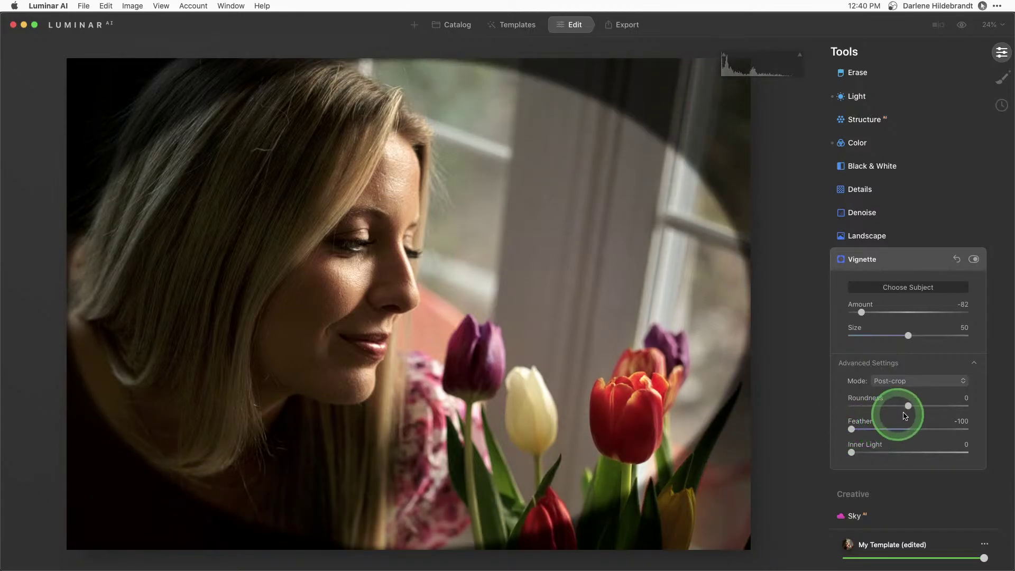
{"action": "left_click_drag", "start_coordinate": [906, 407], "coordinate": [954, 406]}
{"action": "left_click_drag", "start_coordinate": [908, 335], "coordinate": [891, 337]}
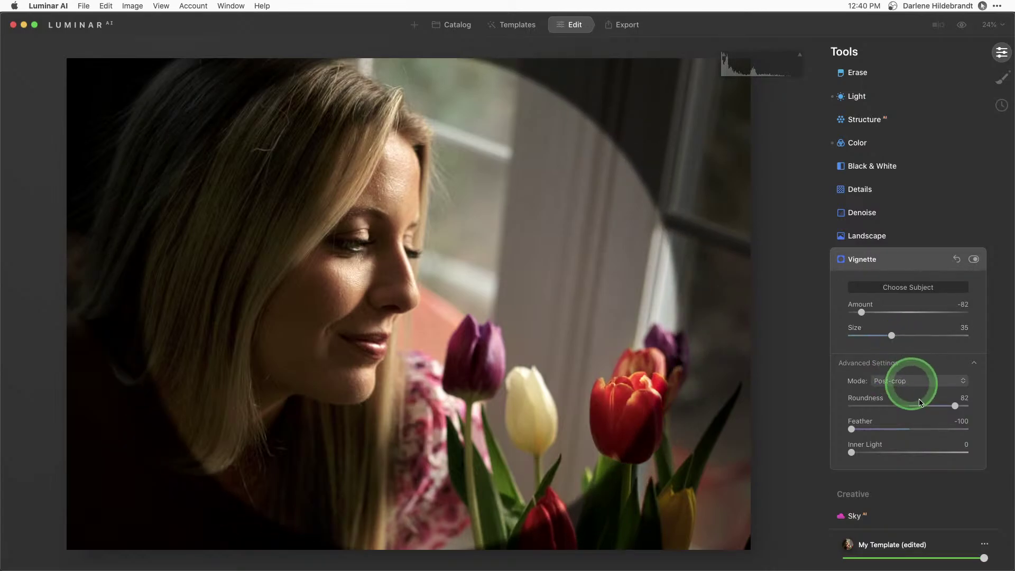
{"action": "left_click_drag", "start_coordinate": [956, 406], "coordinate": [940, 406]}
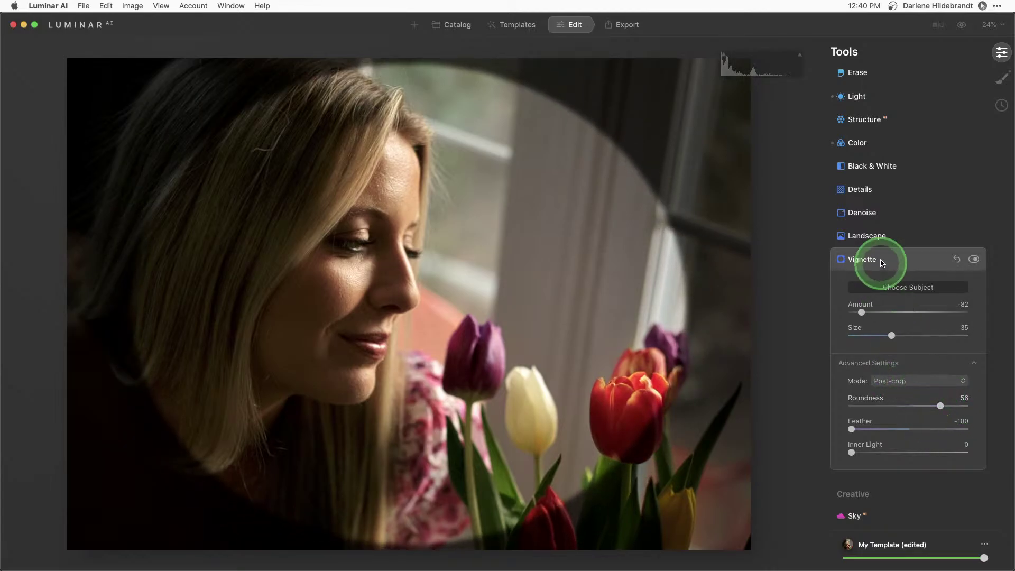
- Choose the woman's face near her mouth as the vignette's subject and set the vignette Amount to -49
{"action": "left_click", "coordinate": [894, 286]}
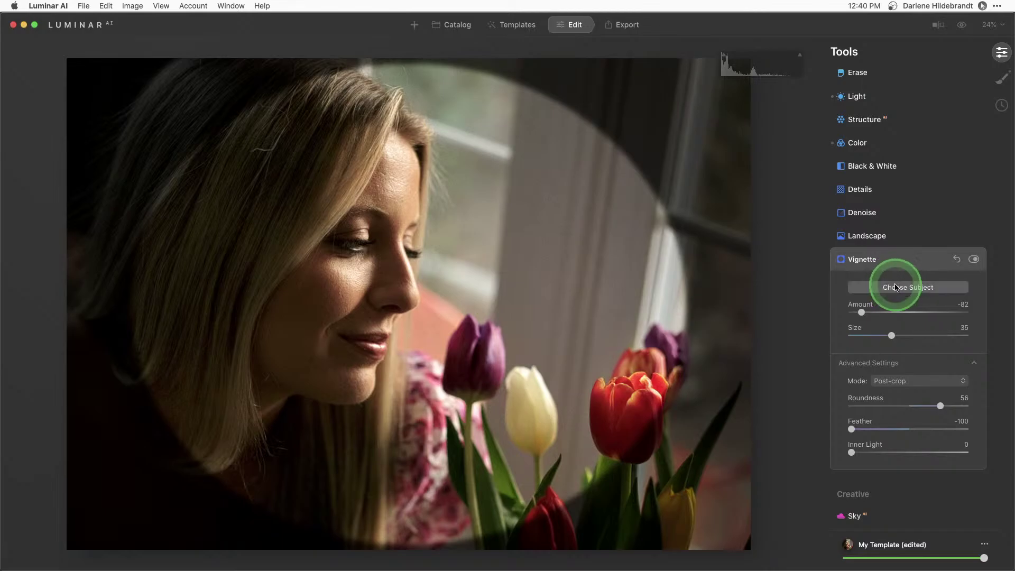
{"action": "double_click", "coordinate": [271, 295]}
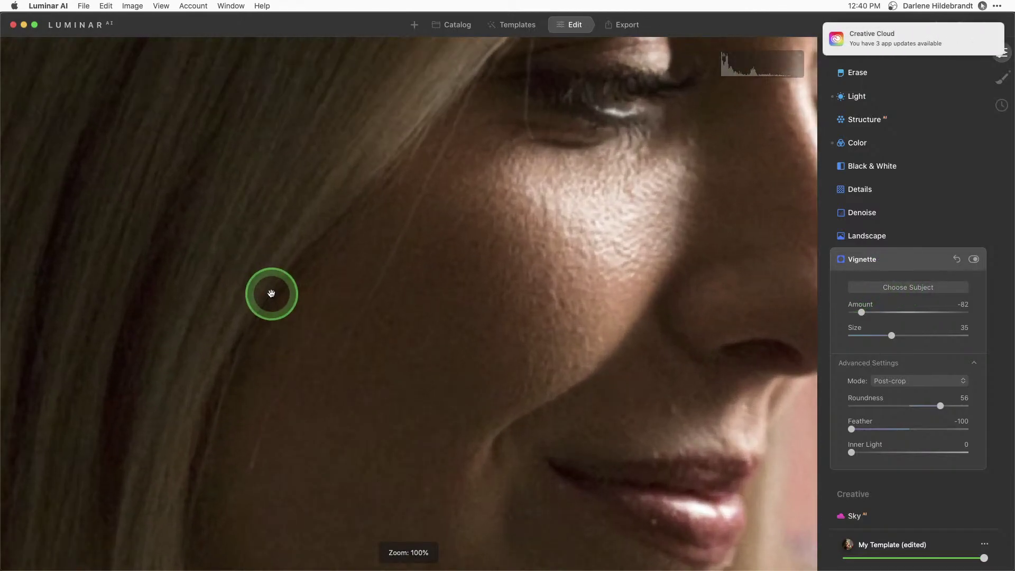
{"action": "double_click", "coordinate": [338, 294]}
{"action": "left_click", "coordinate": [906, 287]}
{"action": "left_click", "coordinate": [370, 264]}
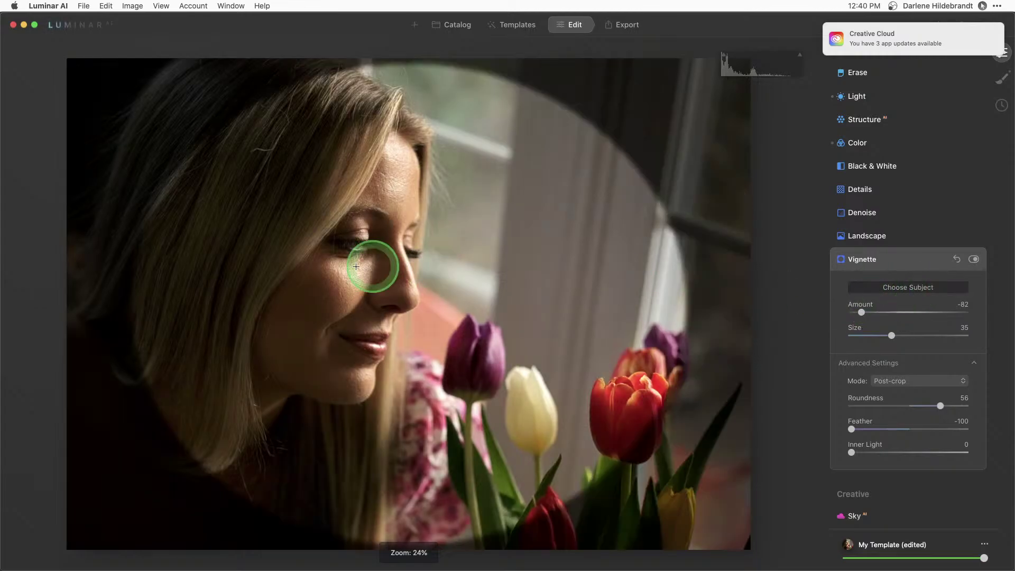
{"action": "left_click", "coordinate": [332, 273]}
{"action": "left_click", "coordinate": [333, 293]}
{"action": "left_click", "coordinate": [340, 311]}
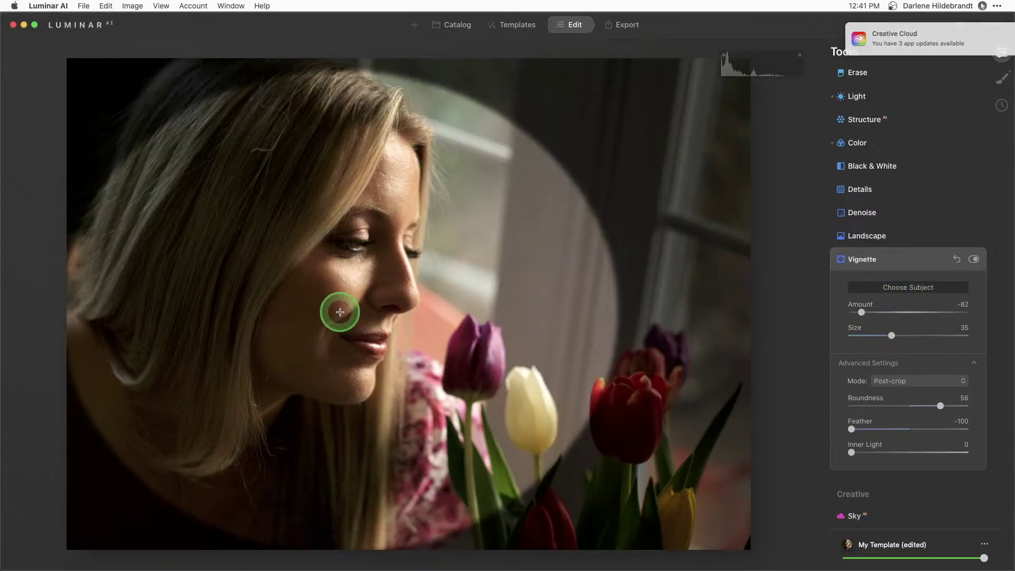
{"action": "left_click", "coordinate": [366, 312]}
{"action": "left_click", "coordinate": [366, 314]}
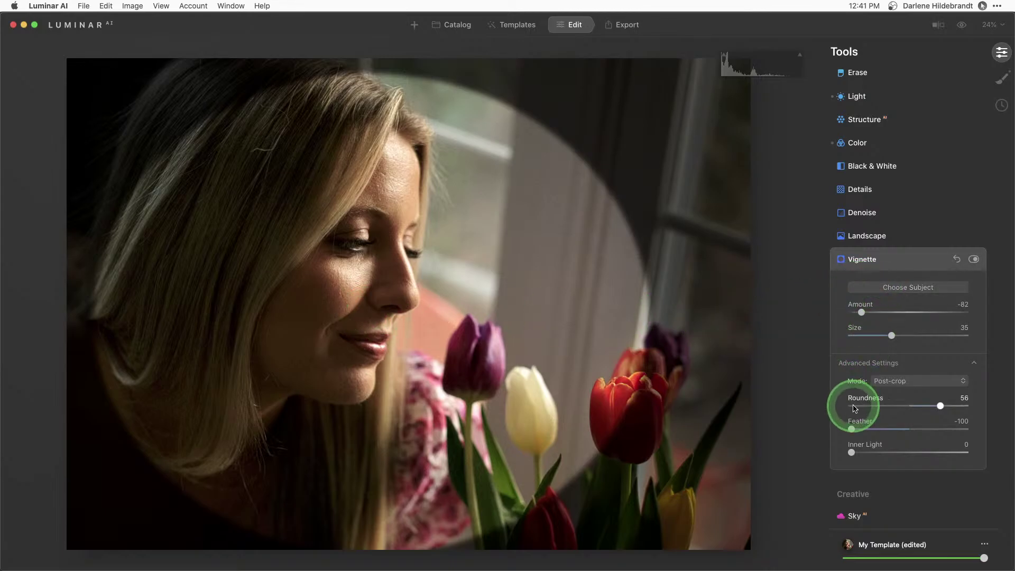
{"action": "mouse_move", "coordinate": [862, 312]}
{"action": "left_mouse_down"}
{"action": "mouse_move", "coordinate": [905, 310]}
{"action": "mouse_move", "coordinate": [879, 312]}
{"action": "left_mouse_up"}
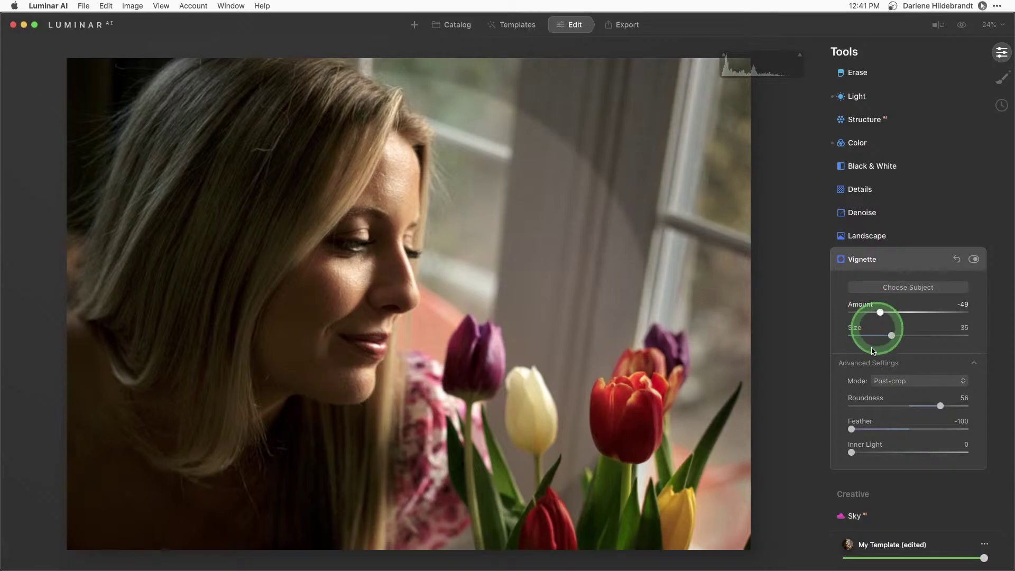
- Soften the vignette's edge with Feather 52, compare the photo with and without it, and set its Amount to -63
{"action": "left_click", "coordinate": [851, 427]}
{"action": "left_click_drag", "start_coordinate": [852, 430], "coordinate": [931, 424]}
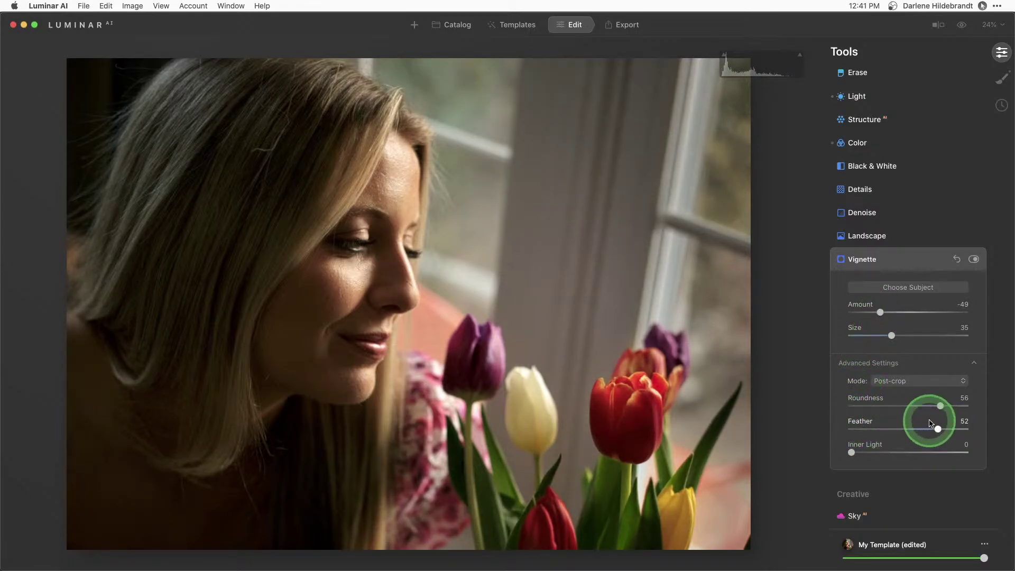
{"action": "left_click", "coordinate": [974, 260]}
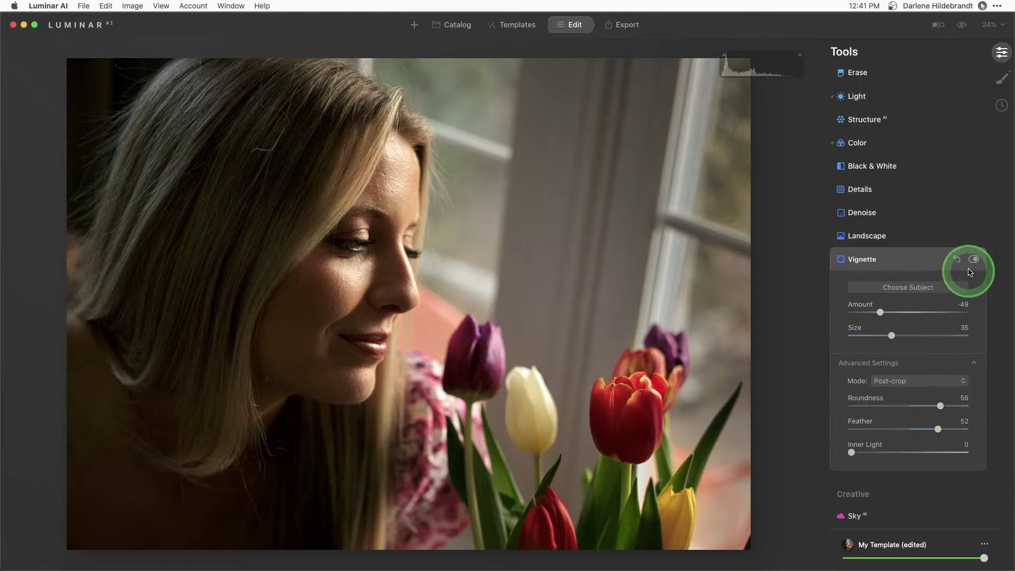
{"action": "left_click", "coordinate": [973, 260]}
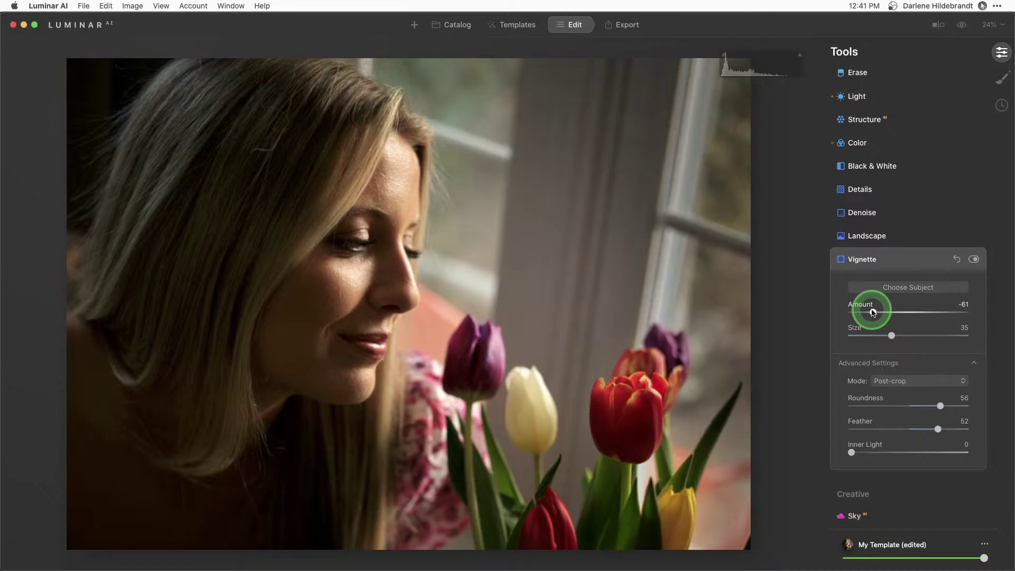
{"action": "left_click_drag", "start_coordinate": [871, 312], "coordinate": [870, 311]}
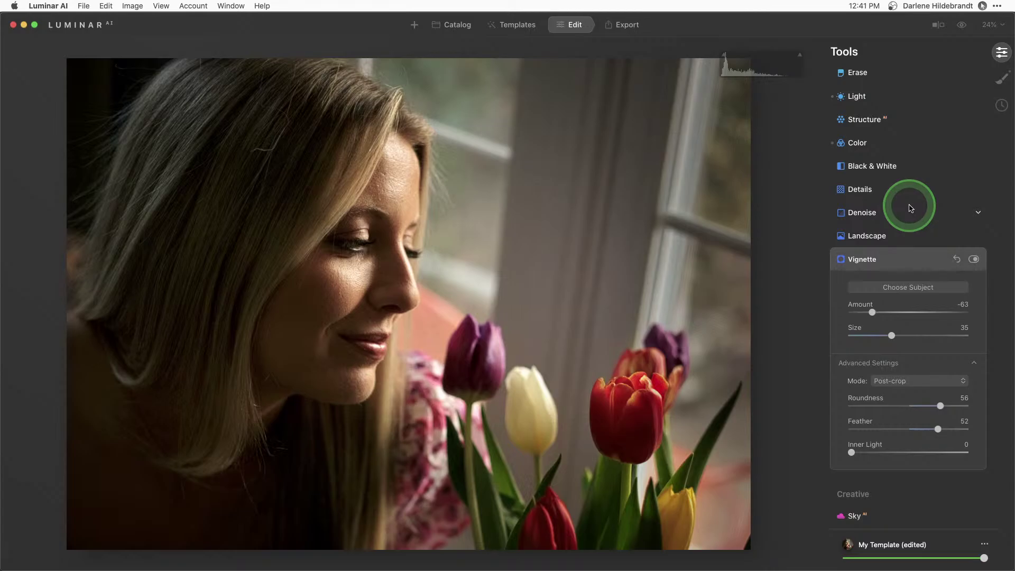
- Reopen the crop in Composition and trim a thin strip off the photo's right side
{"action": "scroll", "coordinate": [871, 108], "scroll_direction": "up", "scroll_amount": 3}
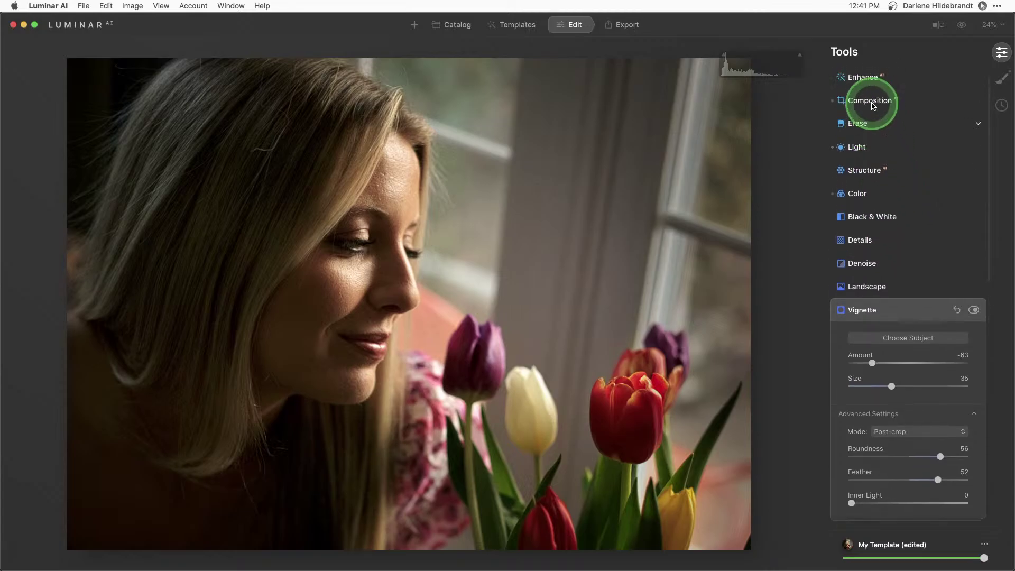
{"action": "left_click", "coordinate": [870, 118]}
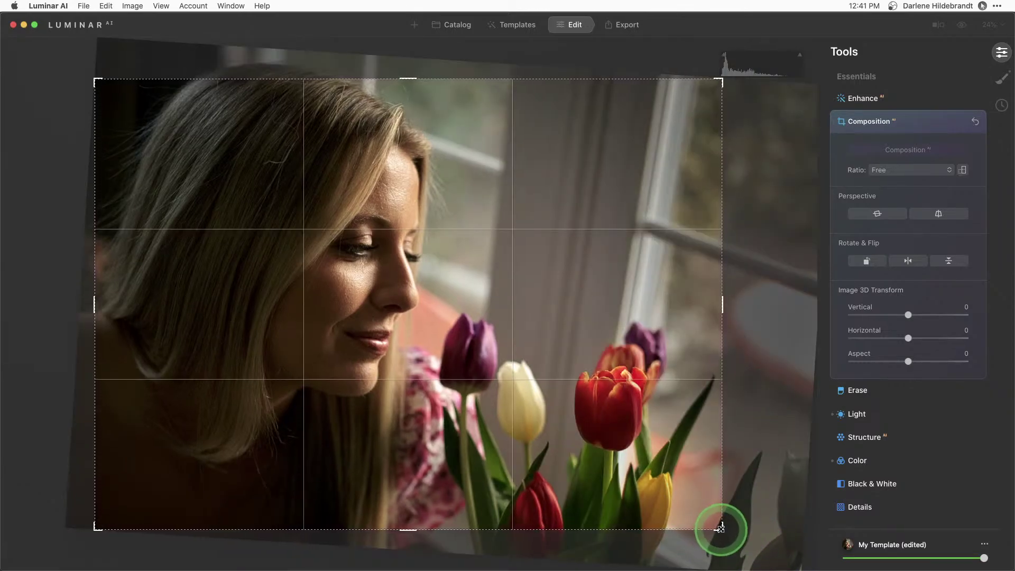
{"action": "left_click_drag", "start_coordinate": [720, 528], "coordinate": [712, 529]}
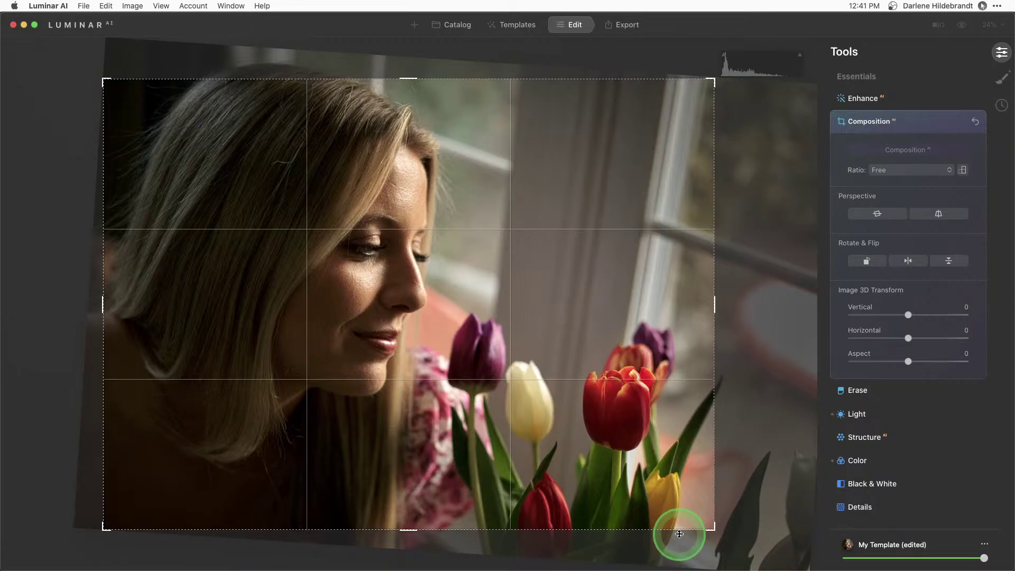
{"action": "key", "text": "Return"}
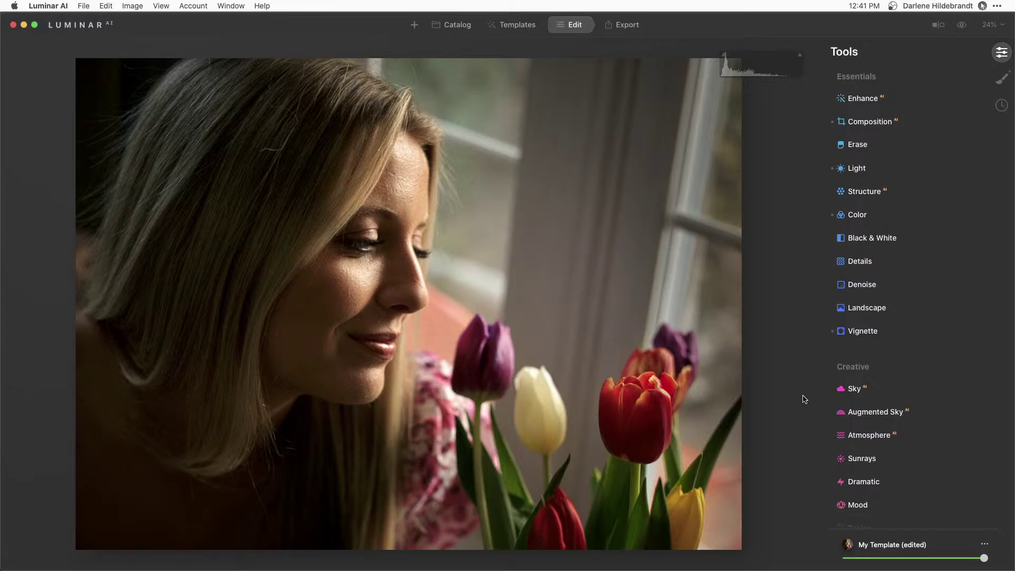
- Crop the photo's left side further in through the woman's hair, leaving a nearly square frame
{"action": "left_click", "coordinate": [866, 122]}
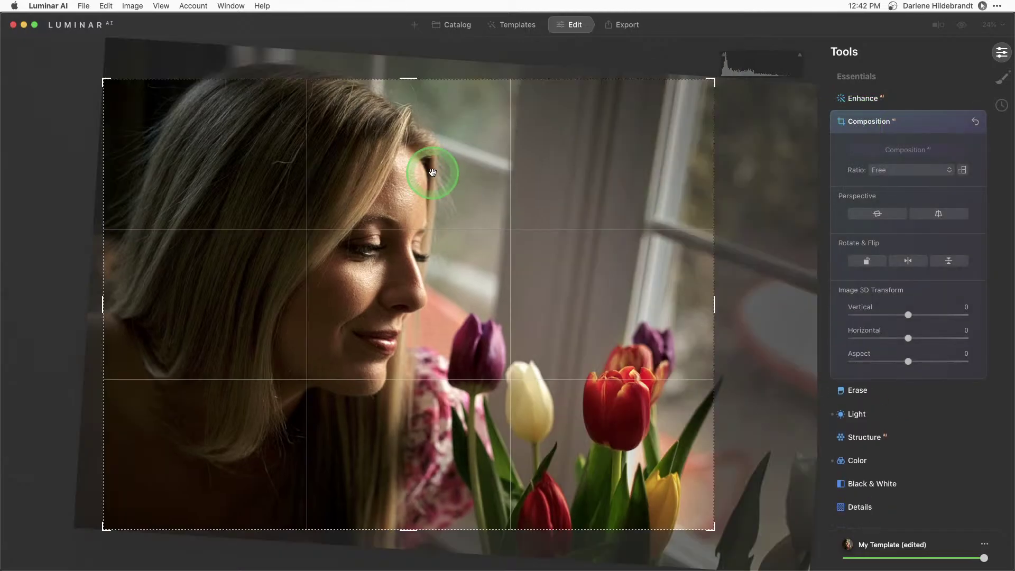
{"action": "left_click_drag", "start_coordinate": [101, 215], "coordinate": [102, 220]}
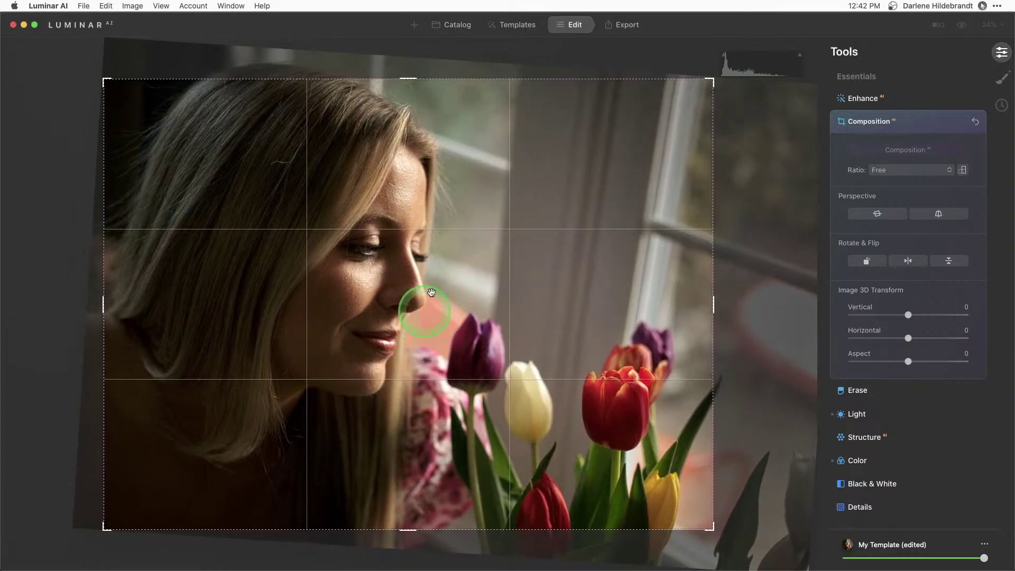
{"action": "left_click_drag", "start_coordinate": [431, 293], "coordinate": [342, 322]}
{"action": "left_click_drag", "start_coordinate": [94, 265], "coordinate": [144, 264]}
{"action": "key", "text": "Return"}
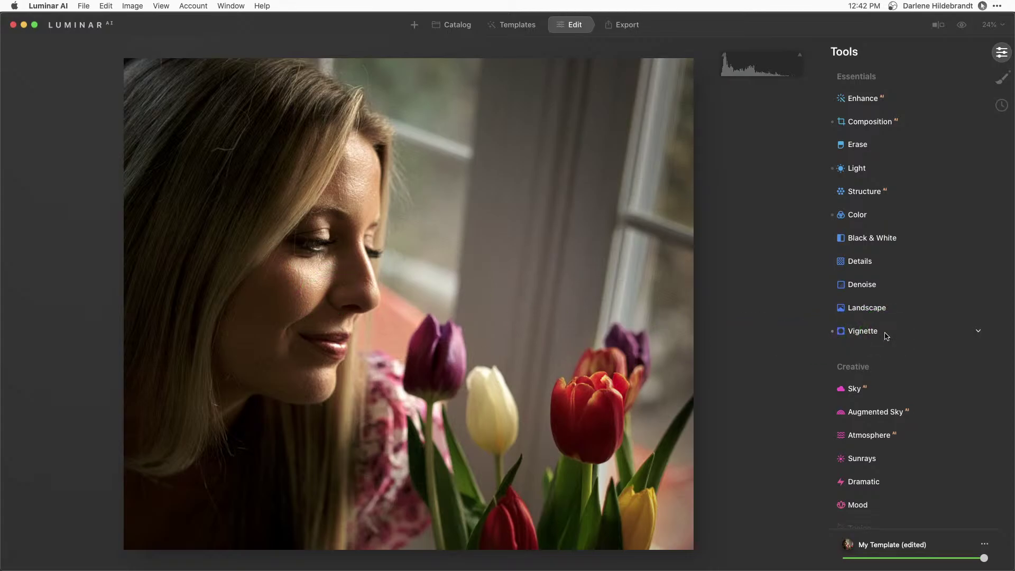
- Smooth the woman's skin with Skin AI at Amount 83, checking her face at 50% zoom against the unedited version
{"action": "scroll", "coordinate": [887, 337], "scroll_direction": "down", "scroll_amount": 8}
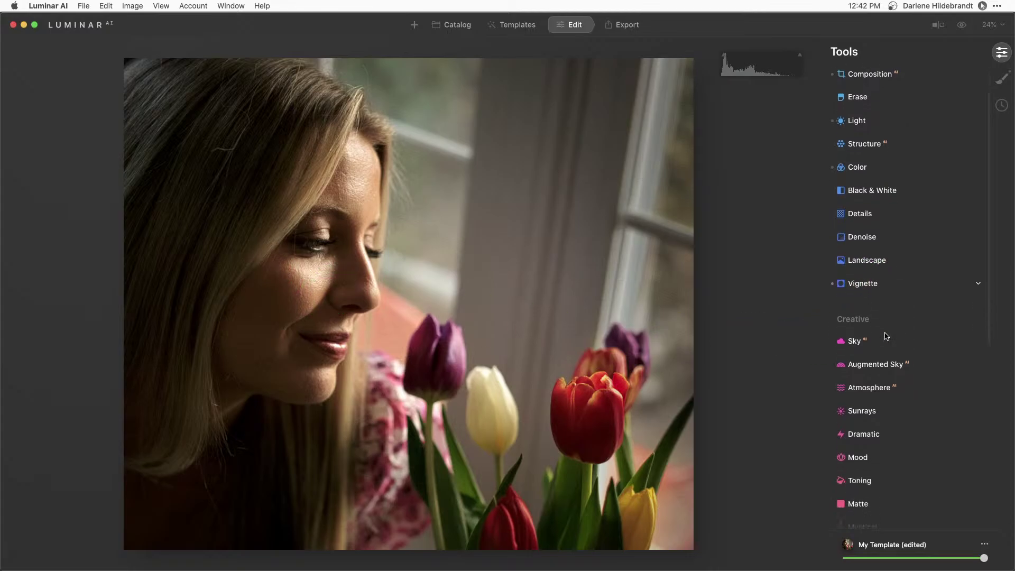
{"action": "scroll", "coordinate": [887, 337], "scroll_direction": "down", "scroll_amount": 5}
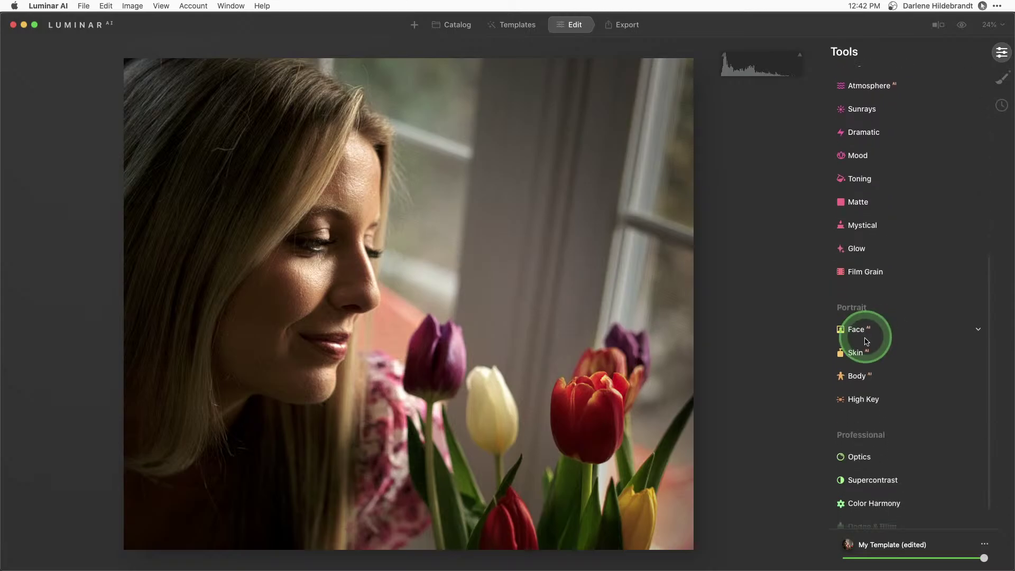
{"action": "left_click", "coordinate": [855, 353]}
{"action": "scroll", "coordinate": [856, 354], "scroll_direction": "down", "scroll_amount": 2}
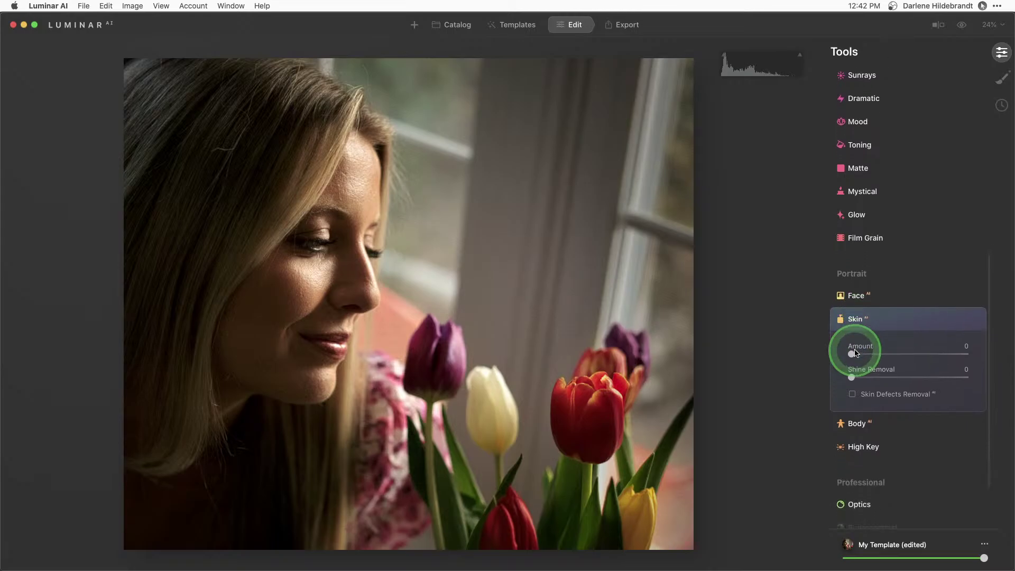
{"action": "left_click_drag", "start_coordinate": [851, 354], "coordinate": [899, 354]}
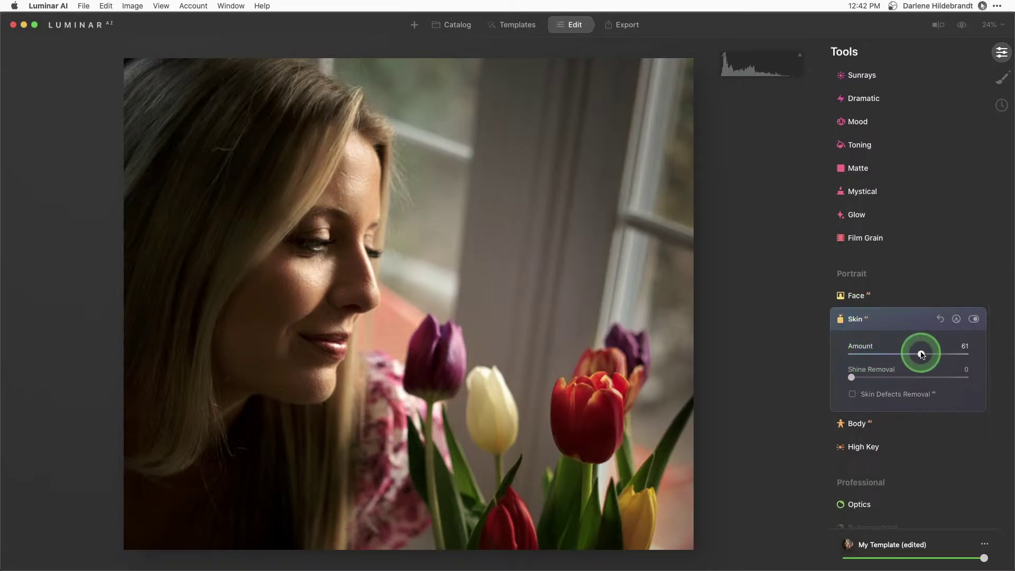
{"action": "left_click", "coordinate": [983, 30]}
{"action": "left_click", "coordinate": [964, 68]}
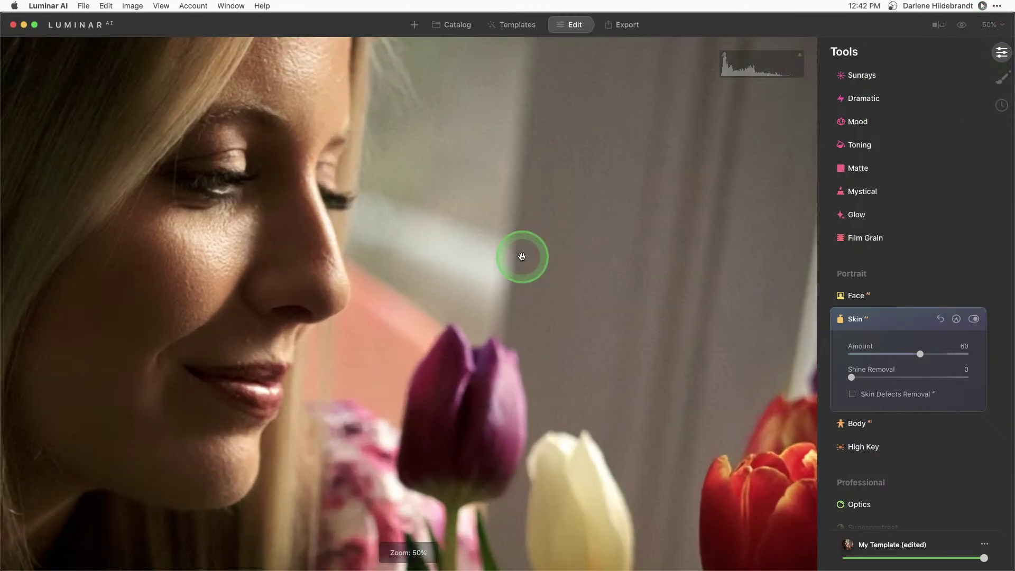
{"action": "left_click_drag", "start_coordinate": [410, 216], "coordinate": [545, 240]}
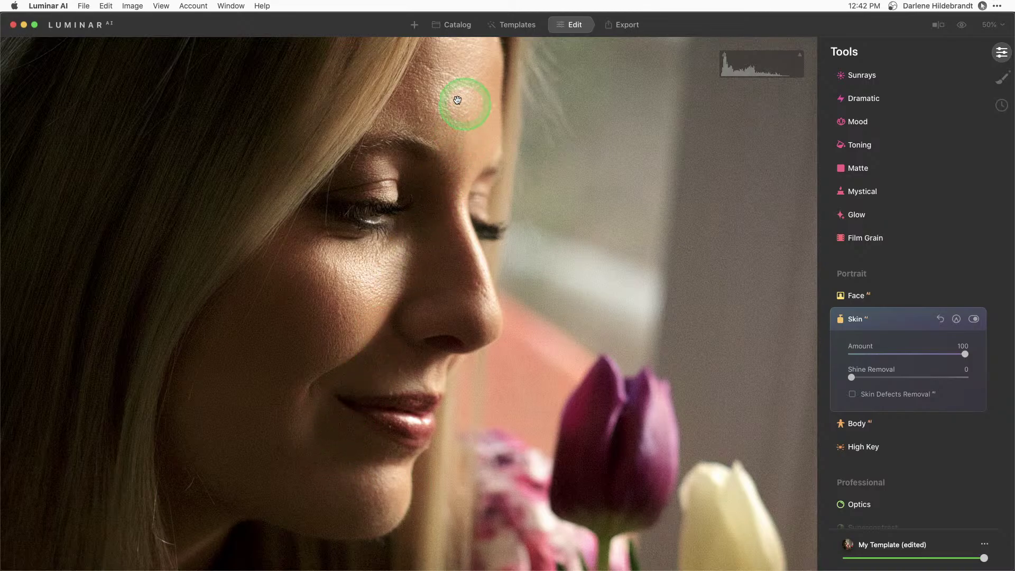
{"action": "key", "text": "backslash"}
{"action": "left_click", "coordinate": [917, 327]}
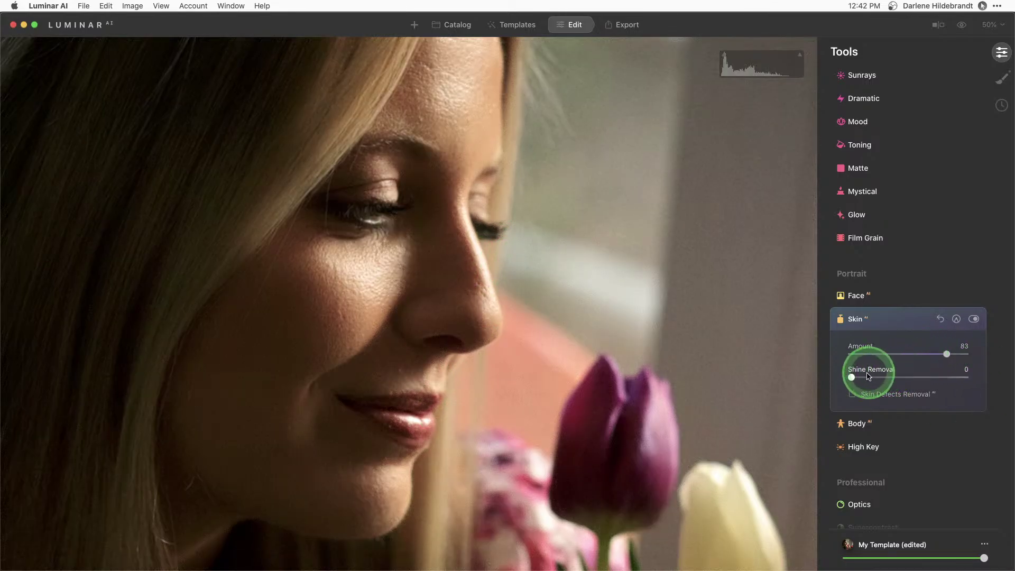
- Set Skin AI's Shine Removal to 11 and enable Skin Defects Removal
{"action": "left_click_drag", "start_coordinate": [852, 377], "coordinate": [804, 376]}
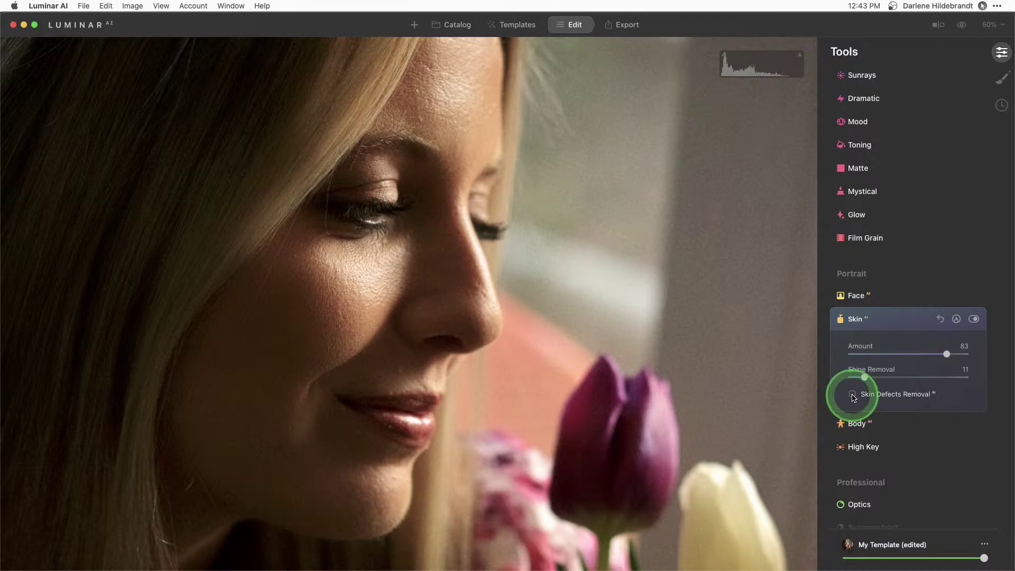
{"action": "left_click", "coordinate": [852, 395]}
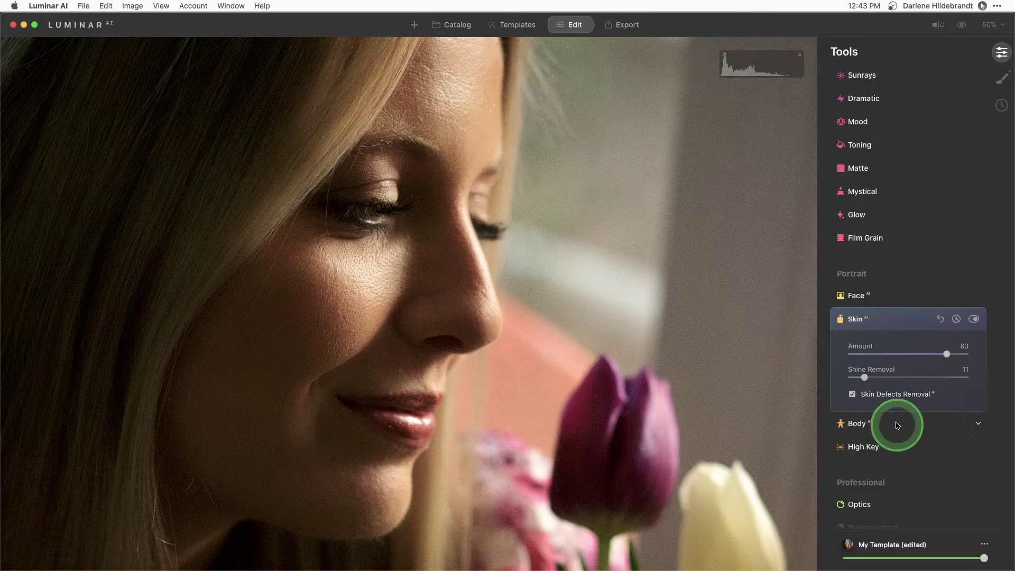
{"action": "left_click", "coordinate": [853, 394]}
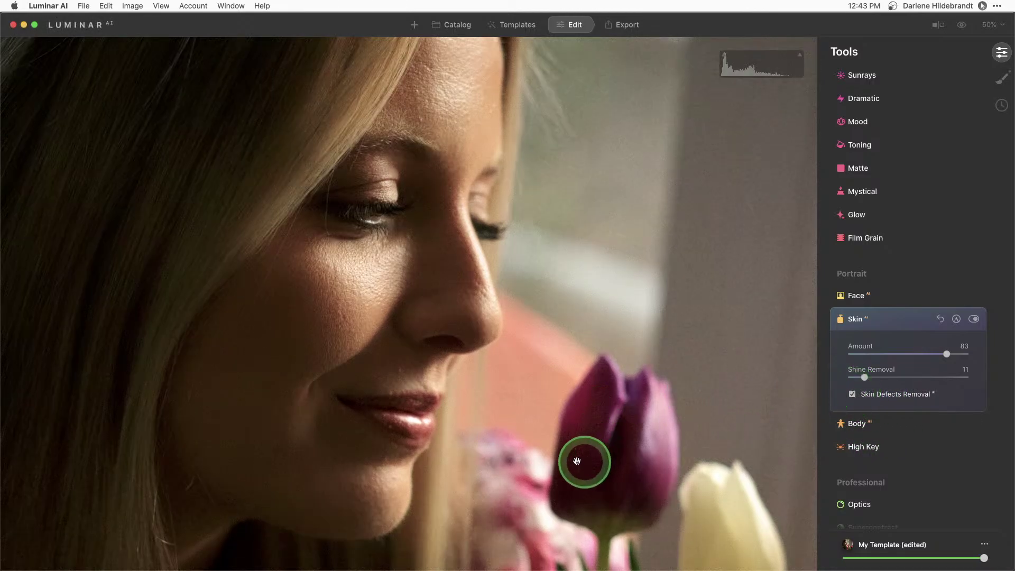
{"action": "left_click", "coordinate": [905, 323]}
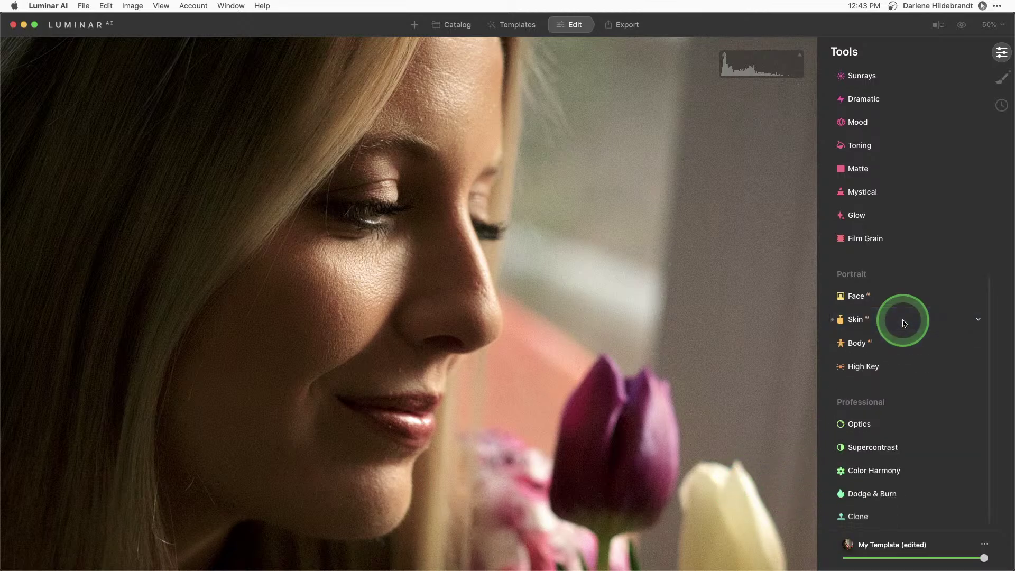
{"action": "left_click", "coordinate": [875, 302]}
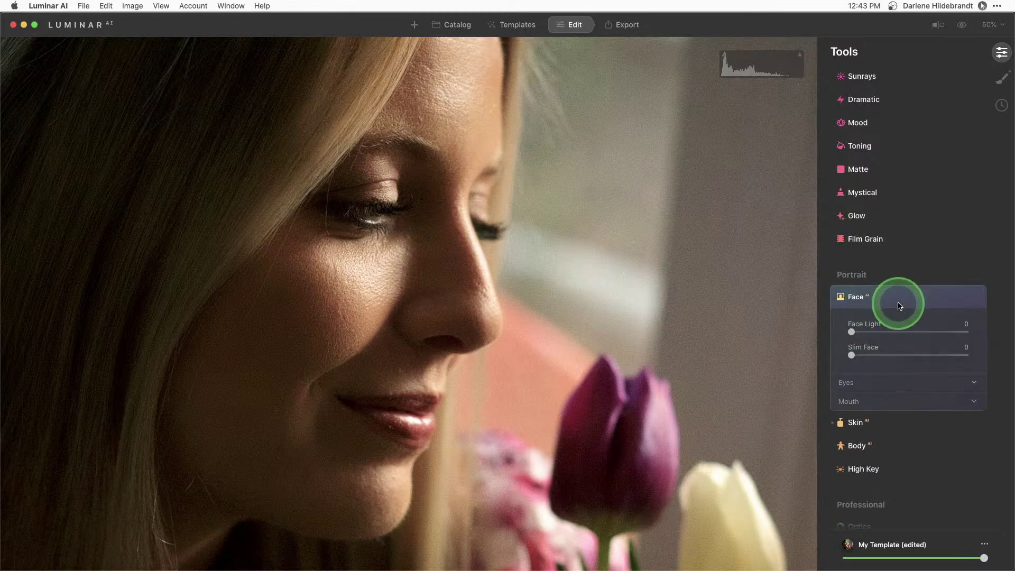
{"action": "double_click", "coordinate": [442, 306]}
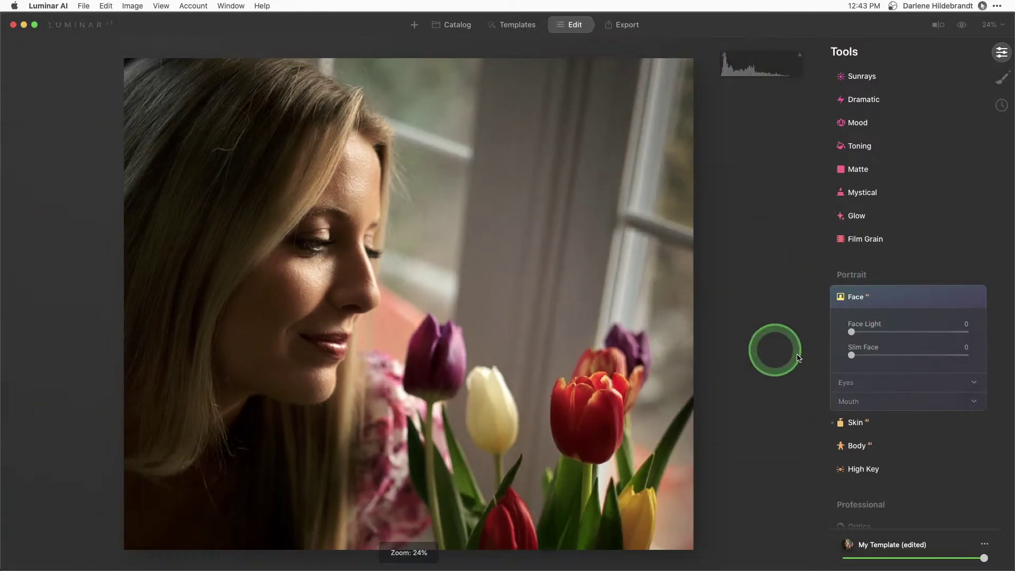
{"action": "left_click_drag", "start_coordinate": [852, 354], "coordinate": [854, 327]}
{"action": "left_click", "coordinate": [887, 299]}
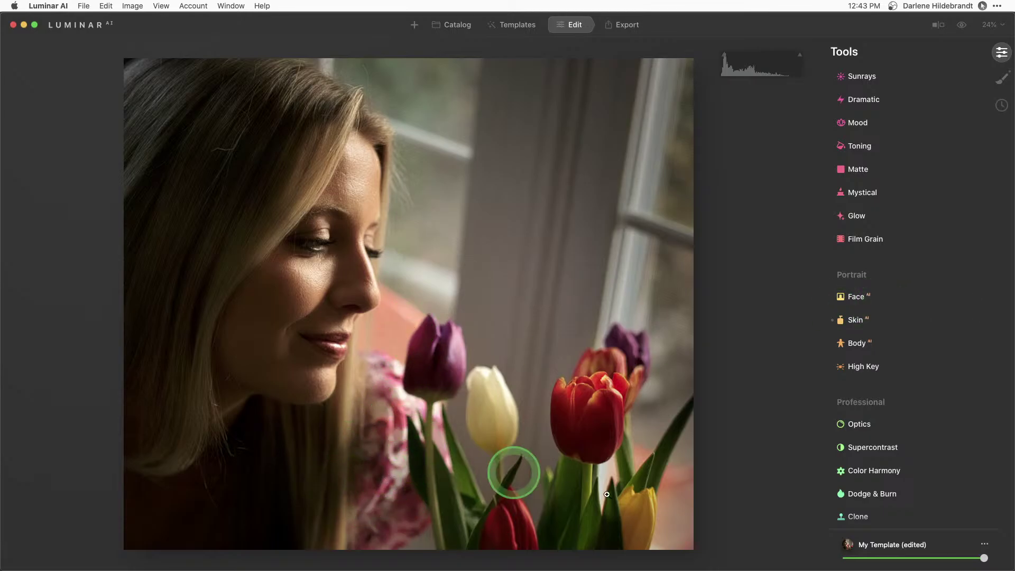
- Darken the woman's pink blouse with Dodge & Burn at Strength 13, starting with brush size 100 and enlarging it to 136
{"action": "left_click", "coordinate": [866, 494]}
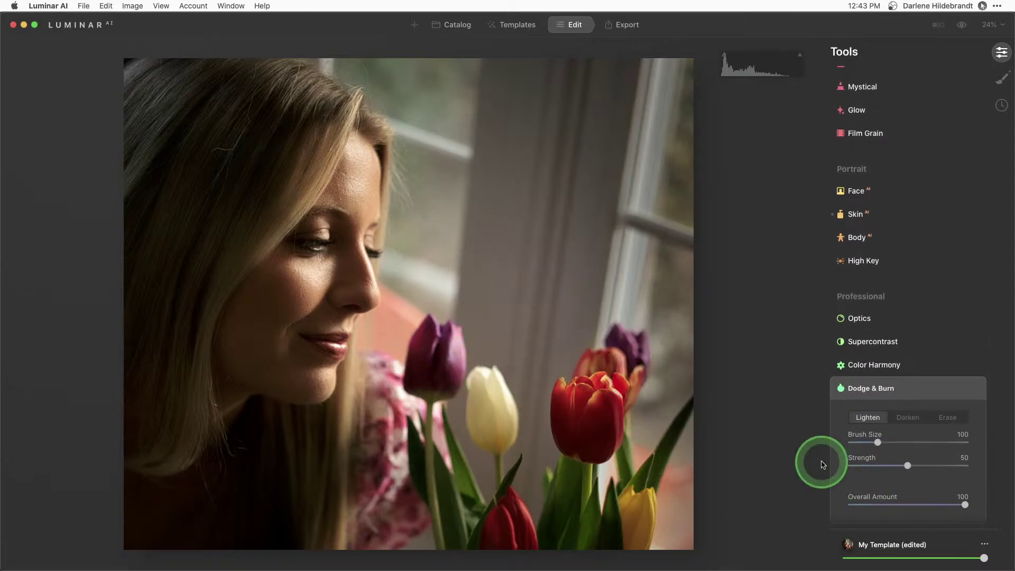
{"action": "left_click", "coordinate": [908, 417]}
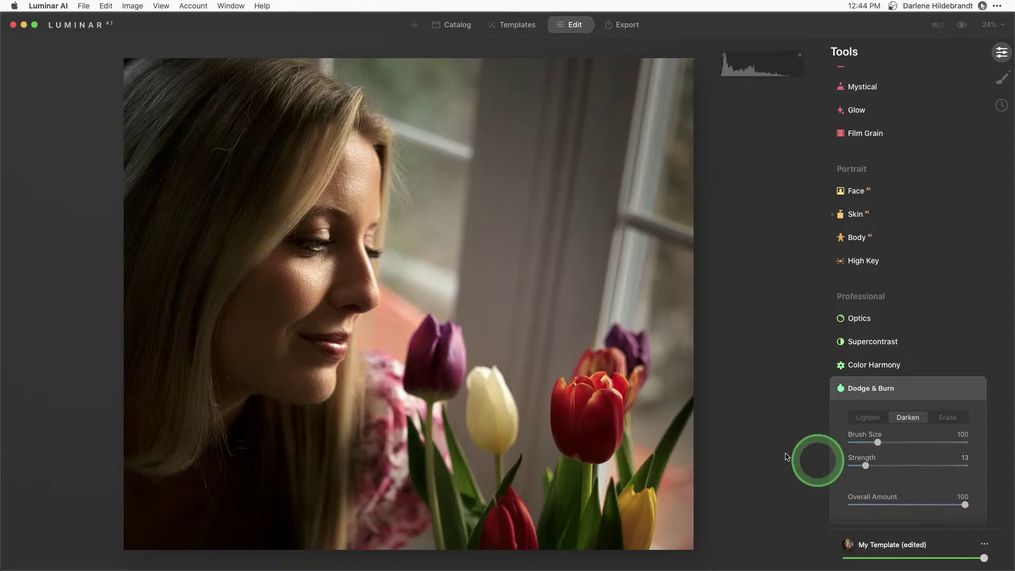
{"action": "mouse_move", "coordinate": [378, 403]}
{"action": "left_mouse_down"}
{"action": "mouse_move", "coordinate": [381, 369]}
{"action": "mouse_move", "coordinate": [390, 412]}
{"action": "mouse_move", "coordinate": [434, 424]}
{"action": "mouse_move", "coordinate": [430, 408]}
{"action": "mouse_move", "coordinate": [390, 483]}
{"action": "mouse_move", "coordinate": [378, 544]}
{"action": "mouse_move", "coordinate": [376, 367]}
{"action": "mouse_move", "coordinate": [376, 430]}
{"action": "mouse_move", "coordinate": [386, 382]}
{"action": "mouse_move", "coordinate": [449, 428]}
{"action": "mouse_move", "coordinate": [404, 403]}
{"action": "mouse_move", "coordinate": [383, 528]}
{"action": "mouse_move", "coordinate": [391, 383]}
{"action": "mouse_move", "coordinate": [385, 401]}
{"action": "mouse_move", "coordinate": [414, 546]}
{"action": "mouse_move", "coordinate": [436, 539]}
{"action": "mouse_move", "coordinate": [417, 421]}
{"action": "mouse_move", "coordinate": [445, 432]}
{"action": "mouse_move", "coordinate": [385, 363]}
{"action": "mouse_move", "coordinate": [394, 455]}
{"action": "mouse_move", "coordinate": [404, 340]}
{"action": "mouse_move", "coordinate": [394, 529]}
{"action": "mouse_move", "coordinate": [401, 507]}
{"action": "left_mouse_up"}
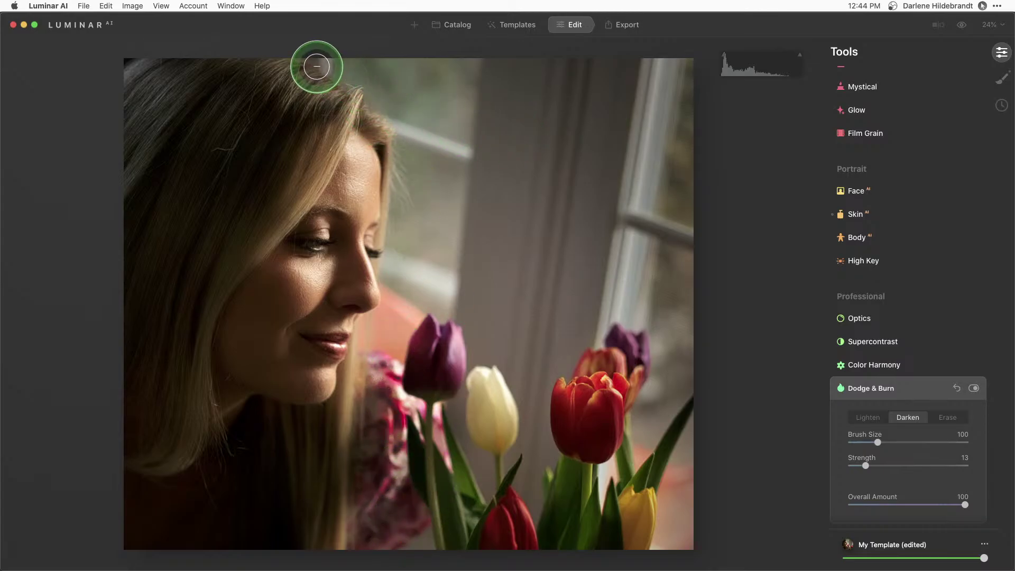
{"action": "key", "text": "bracketright"}
{"action": "key", "text": "bracketright"}
{"action": "key", "text": "bracketright"}
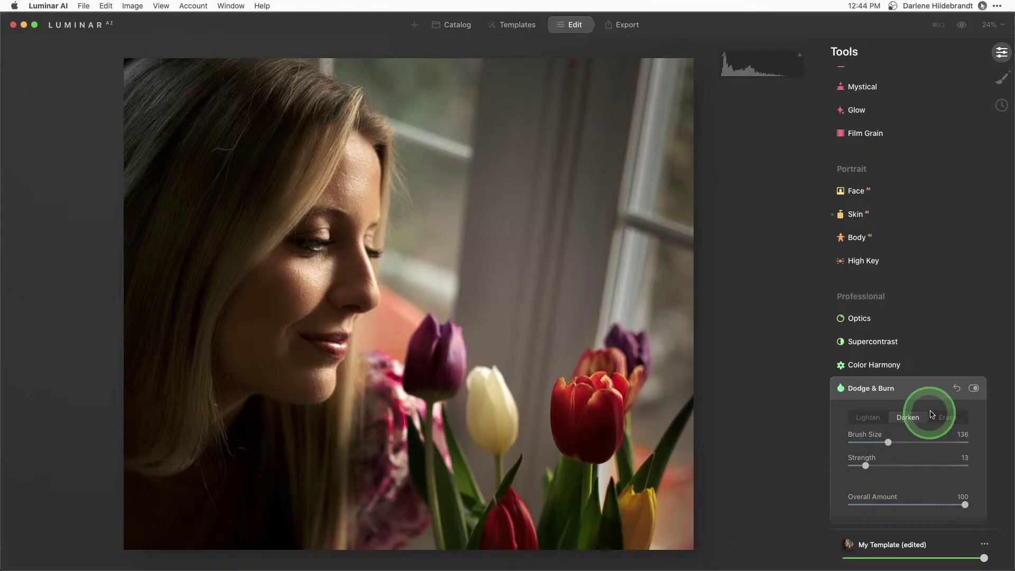
{"action": "left_click", "coordinate": [910, 390]}
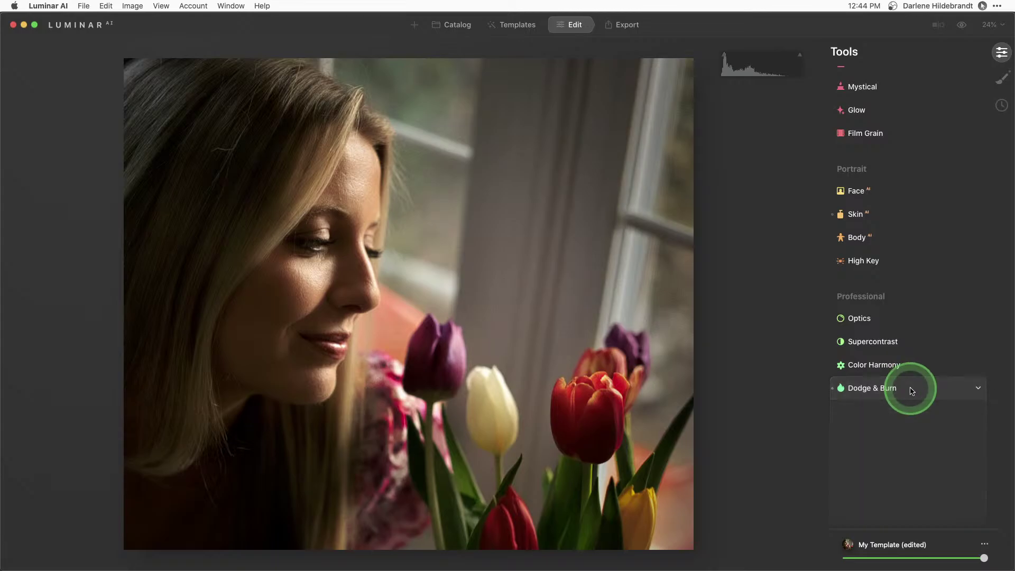
- Extend the Color tool's painted mask over the woman's pink blouse and the lower background to mute them, using brush radius 268
{"action": "scroll", "coordinate": [907, 385], "scroll_direction": "up", "scroll_amount": 2}
{"action": "scroll", "coordinate": [894, 225], "scroll_direction": "up", "scroll_amount": 3}
{"action": "scroll", "coordinate": [893, 225], "scroll_direction": "up", "scroll_amount": 8}
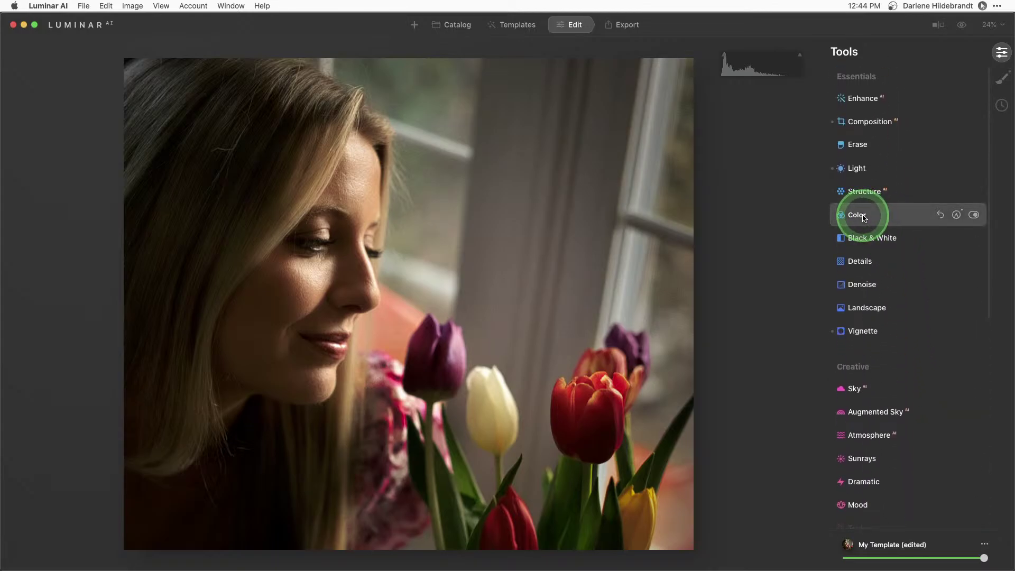
{"action": "left_click", "coordinate": [862, 217]}
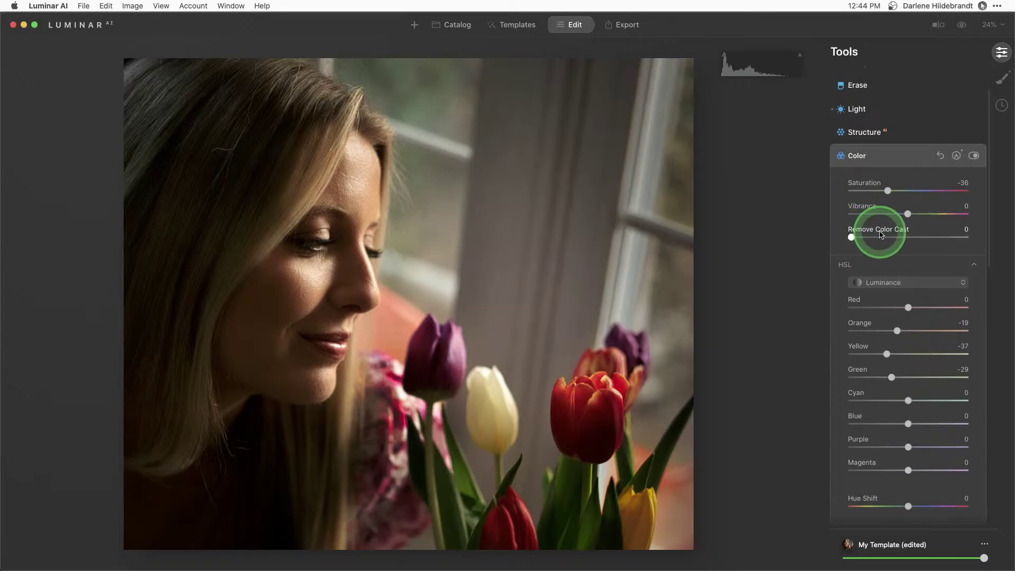
{"action": "left_click", "coordinate": [957, 156]}
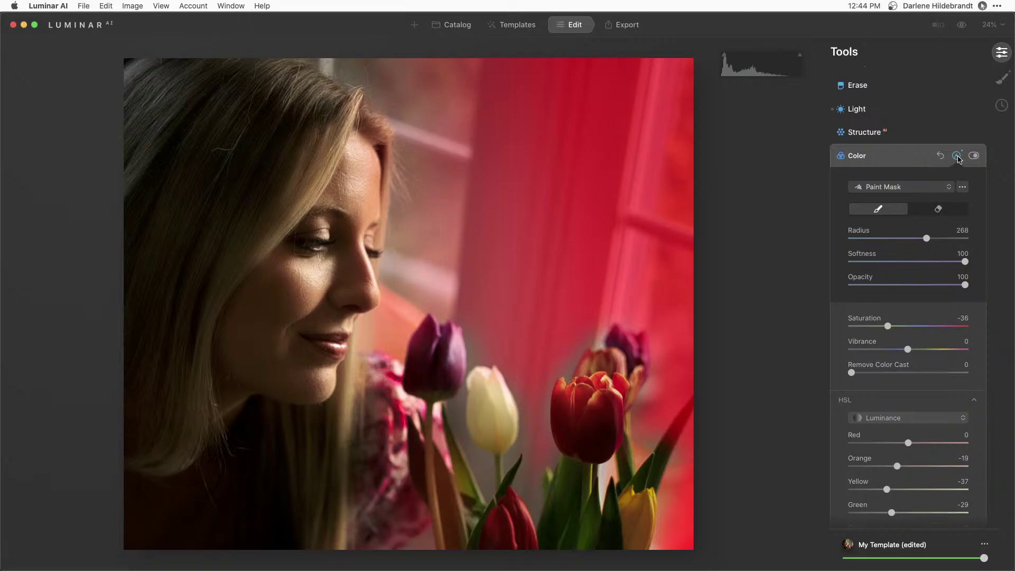
{"action": "left_click", "coordinate": [958, 184]}
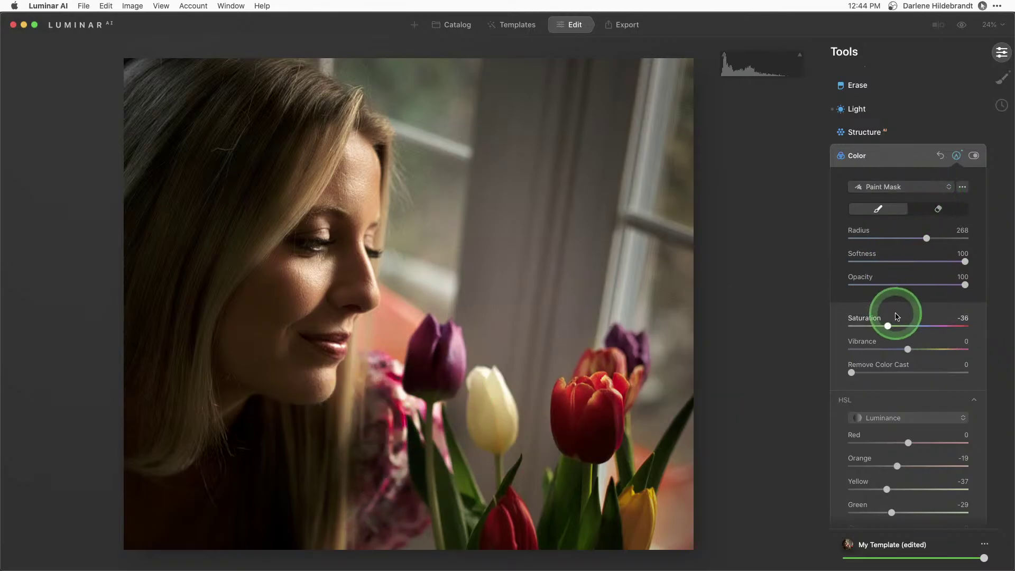
{"action": "scroll", "coordinate": [890, 326], "scroll_direction": "down", "scroll_amount": 1}
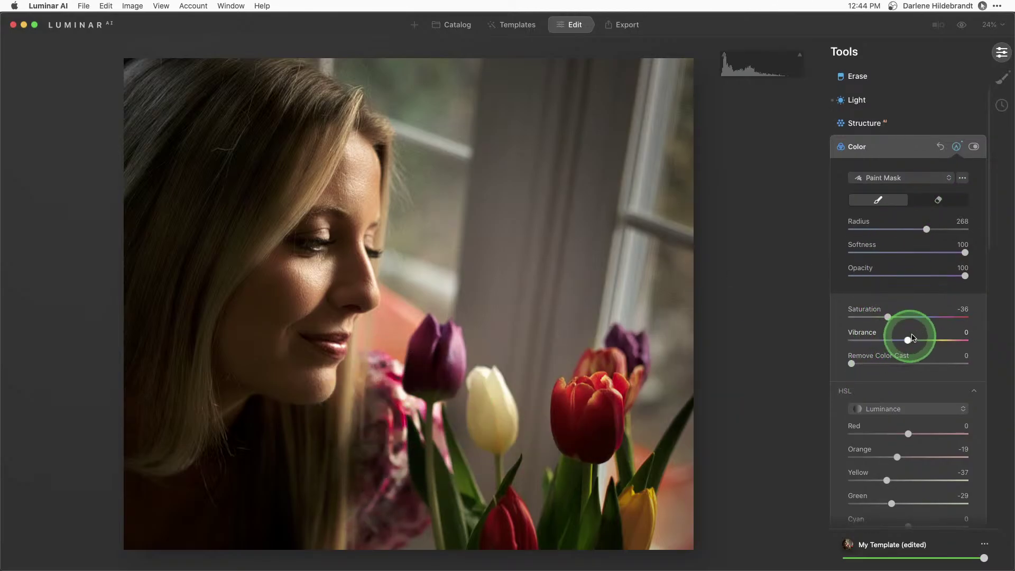
{"action": "scroll", "coordinate": [919, 320], "scroll_direction": "down", "scroll_amount": 3}
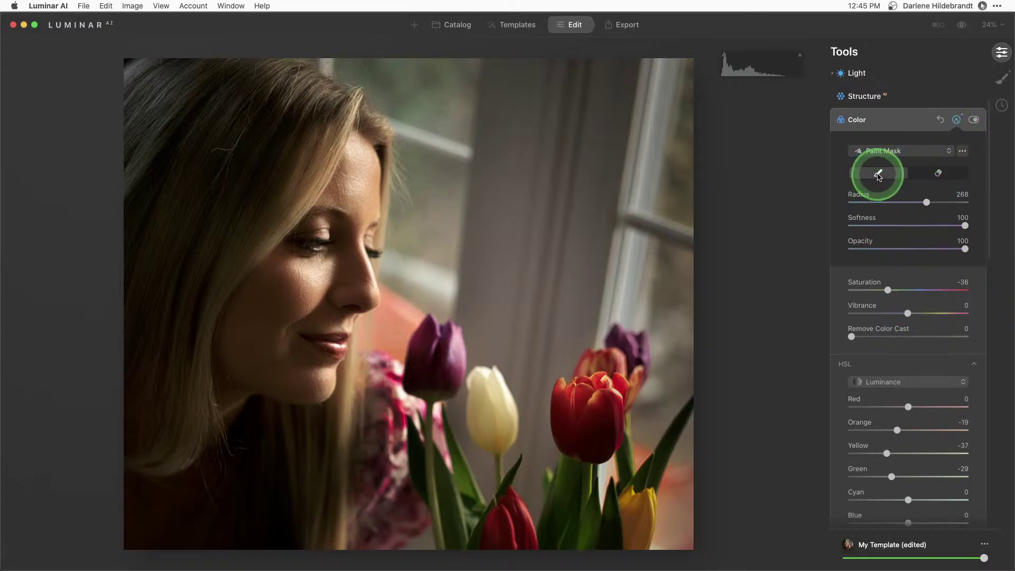
{"action": "mouse_move", "coordinate": [363, 413]}
{"action": "left_mouse_down"}
{"action": "mouse_move", "coordinate": [385, 404]}
{"action": "mouse_move", "coordinate": [380, 520]}
{"action": "mouse_move", "coordinate": [369, 508]}
{"action": "mouse_move", "coordinate": [430, 419]}
{"action": "mouse_move", "coordinate": [390, 369]}
{"action": "mouse_move", "coordinate": [398, 494]}
{"action": "mouse_move", "coordinate": [662, 433]}
{"action": "left_mouse_up"}
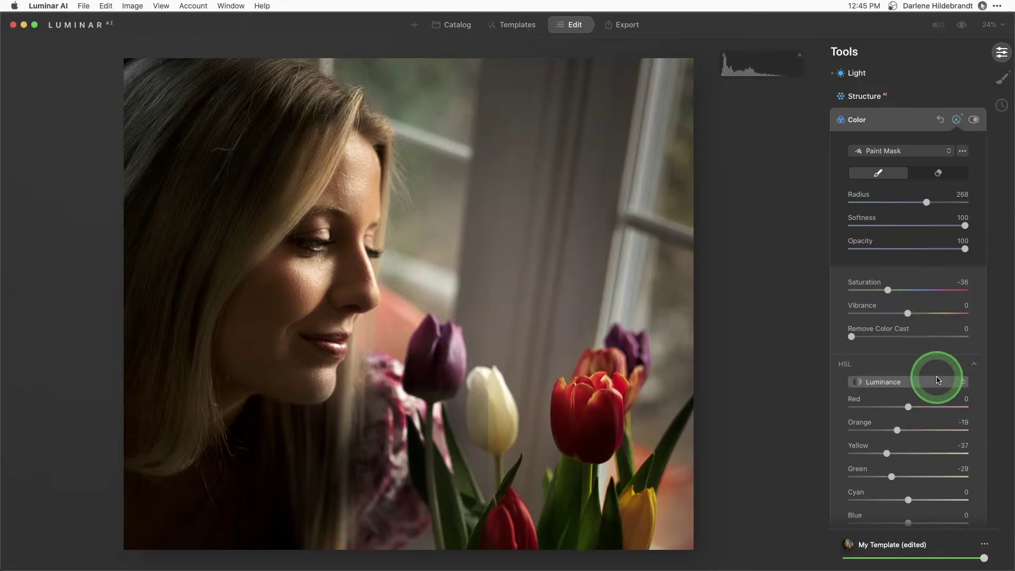
- Erase the Color mask from the purple tulip and the red tulip and leaves below it, reducing the eraser radius to 88
{"action": "left_click", "coordinate": [938, 173]}
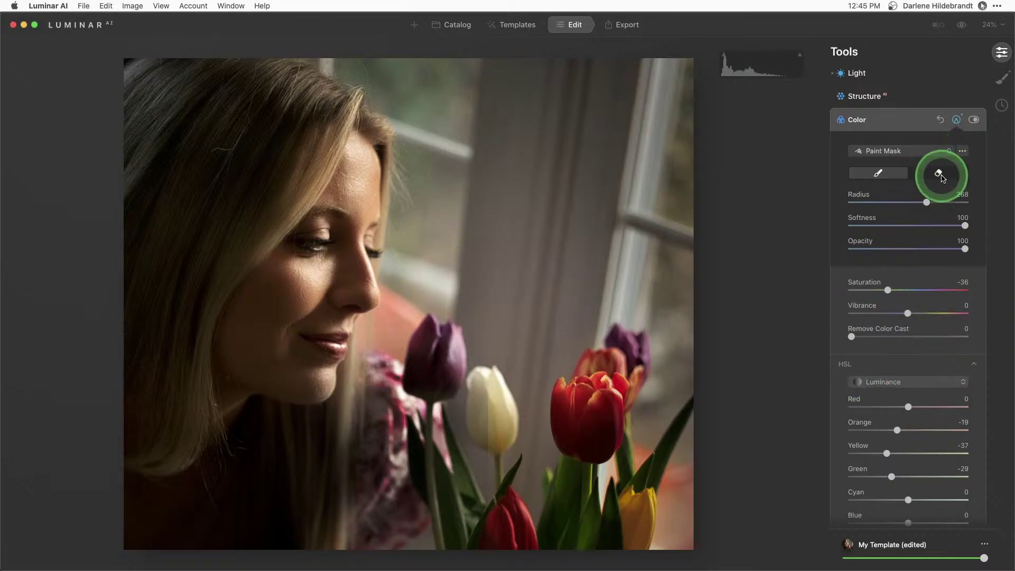
{"action": "key", "text": "bracketleft"}
{"action": "key", "text": "bracketleft"}
{"action": "key", "text": "bracketleft"}
{"action": "key", "text": "bracketleft"}
{"action": "mouse_move", "coordinate": [426, 356]}
{"action": "left_mouse_down"}
{"action": "mouse_move", "coordinate": [433, 343]}
{"action": "mouse_move", "coordinate": [414, 363]}
{"action": "mouse_move", "coordinate": [435, 381]}
{"action": "mouse_move", "coordinate": [447, 344]}
{"action": "mouse_move", "coordinate": [426, 374]}
{"action": "mouse_move", "coordinate": [433, 378]}
{"action": "left_mouse_up"}
{"action": "key", "text": "bracketleft"}
{"action": "key", "text": "bracketleft"}
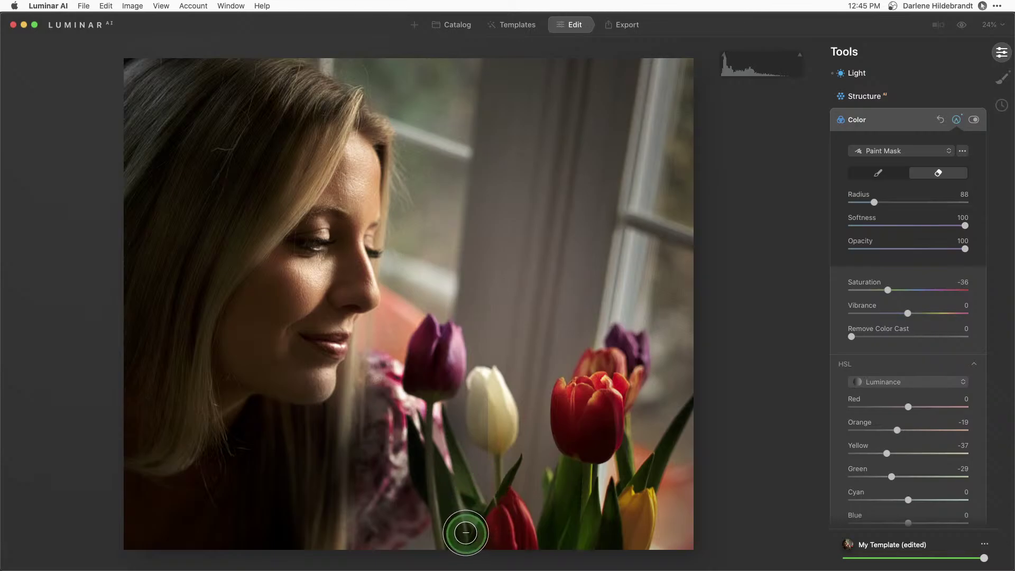
{"action": "mouse_move", "coordinate": [465, 530]}
{"action": "left_mouse_down"}
{"action": "mouse_move", "coordinate": [457, 435]}
{"action": "mouse_move", "coordinate": [442, 476]}
{"action": "mouse_move", "coordinate": [419, 446]}
{"action": "mouse_move", "coordinate": [444, 503]}
{"action": "mouse_move", "coordinate": [533, 479]}
{"action": "left_mouse_up"}
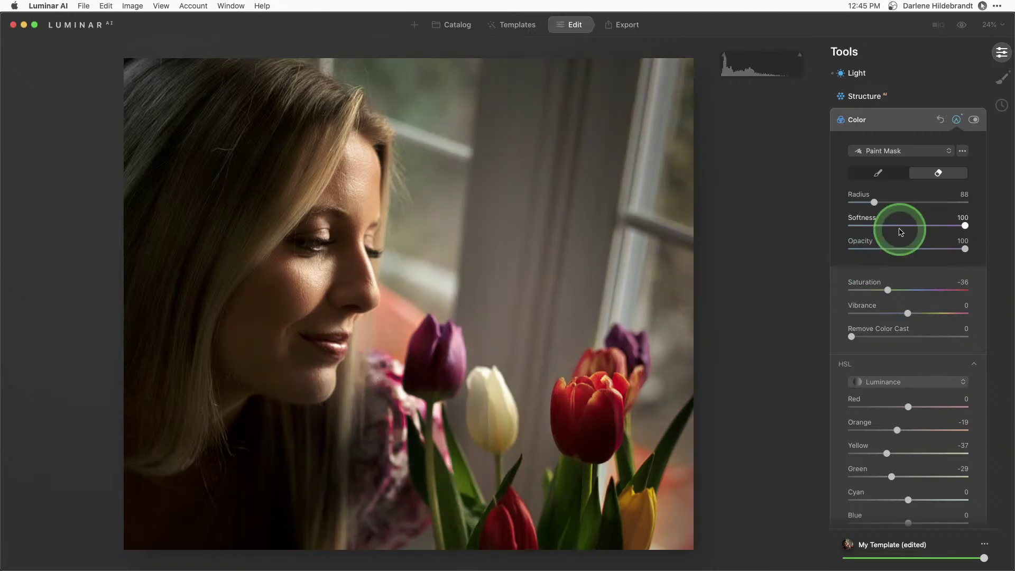
{"action": "left_click", "coordinate": [957, 119]}
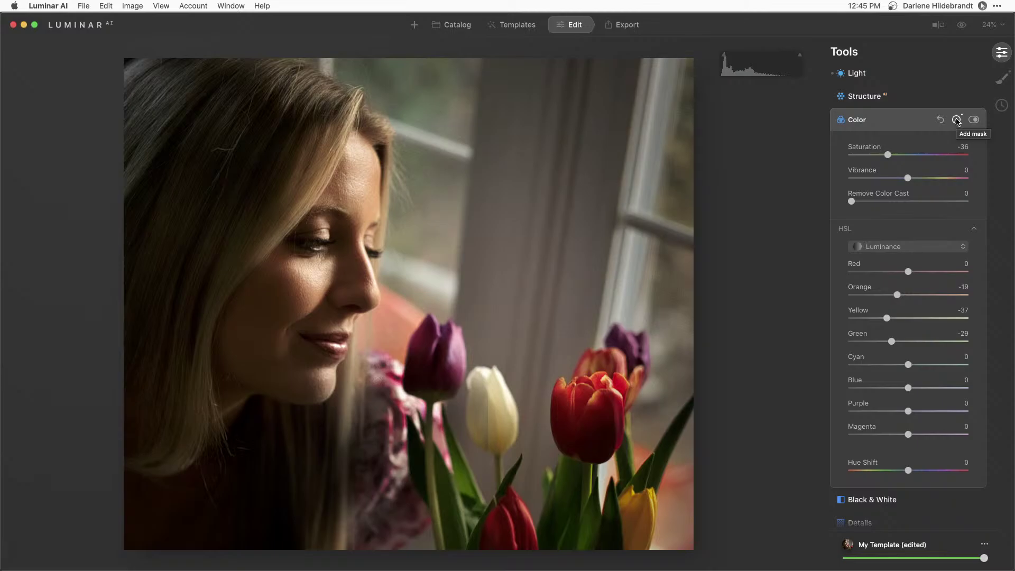
{"action": "left_click", "coordinate": [957, 121]}
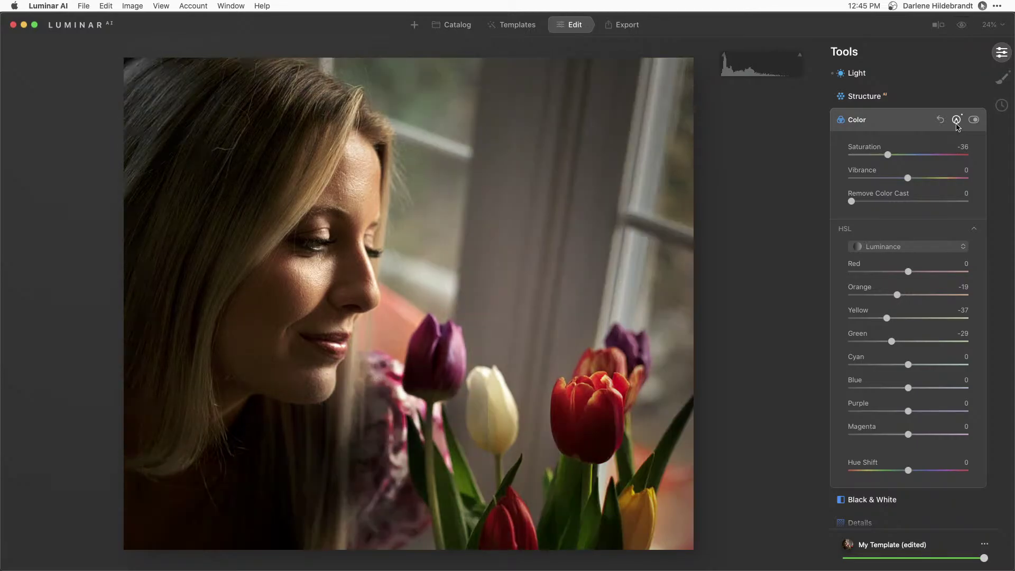
{"action": "left_click", "coordinate": [893, 123]}
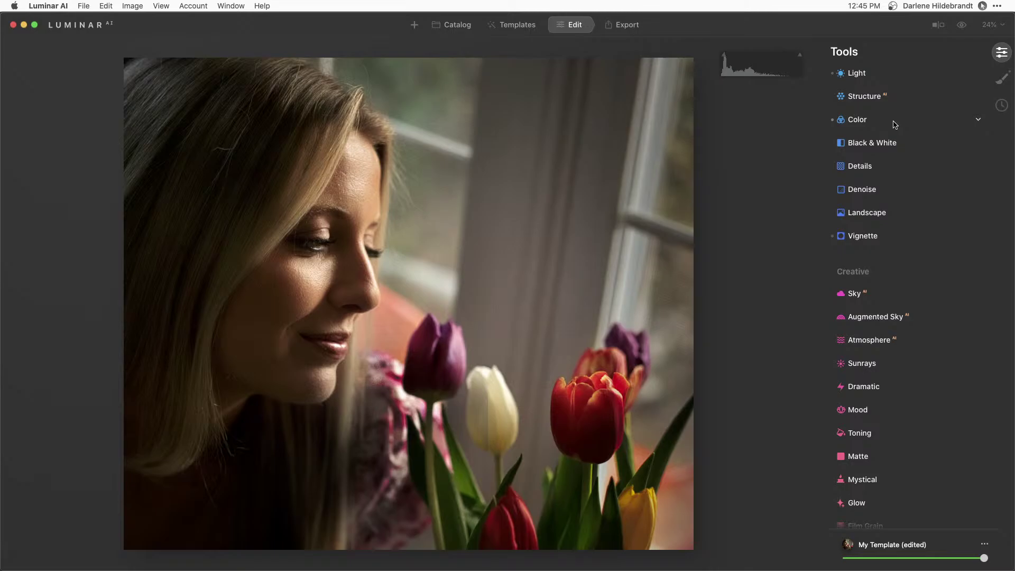
- Add a Glow of type Orton Effect at Amount 31, with its advanced settings expanded
{"action": "left_click_drag", "start_coordinate": [893, 124], "coordinate": [902, 266]}
{"action": "scroll", "coordinate": [903, 267], "scroll_direction": "down", "scroll_amount": 5}
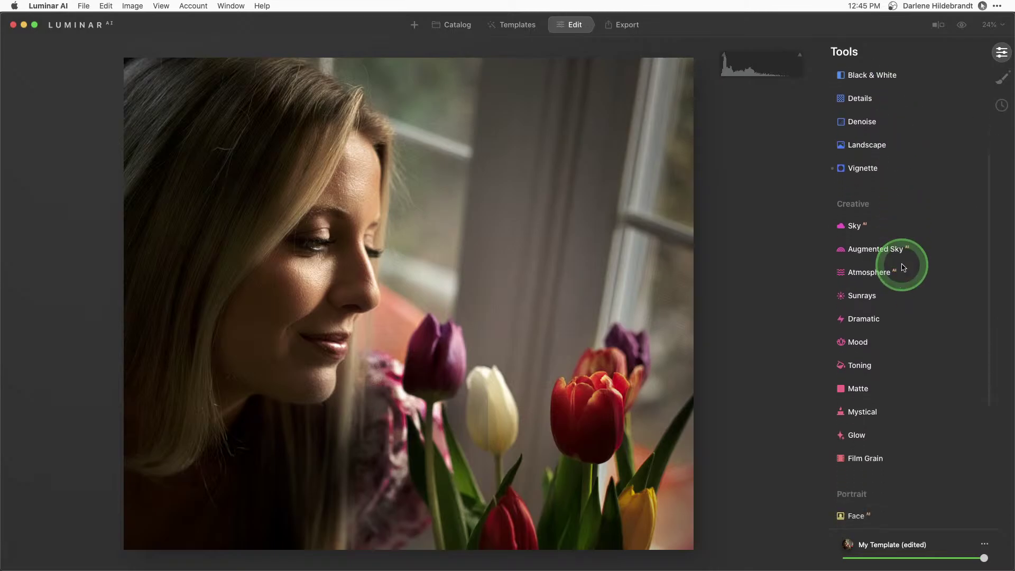
{"action": "scroll", "coordinate": [903, 267], "scroll_direction": "down", "scroll_amount": 2}
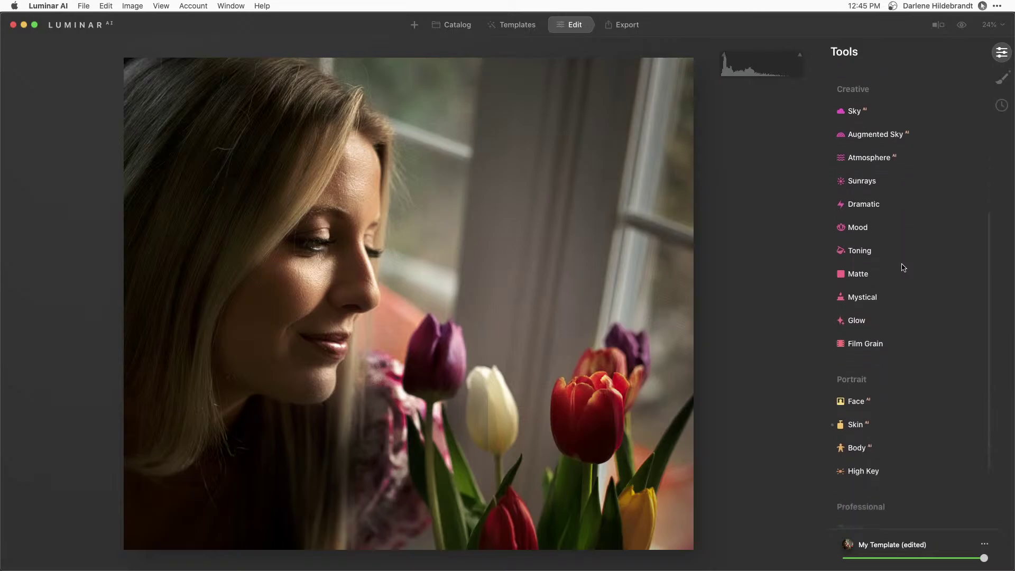
{"action": "left_click_drag", "start_coordinate": [903, 267], "coordinate": [859, 323]}
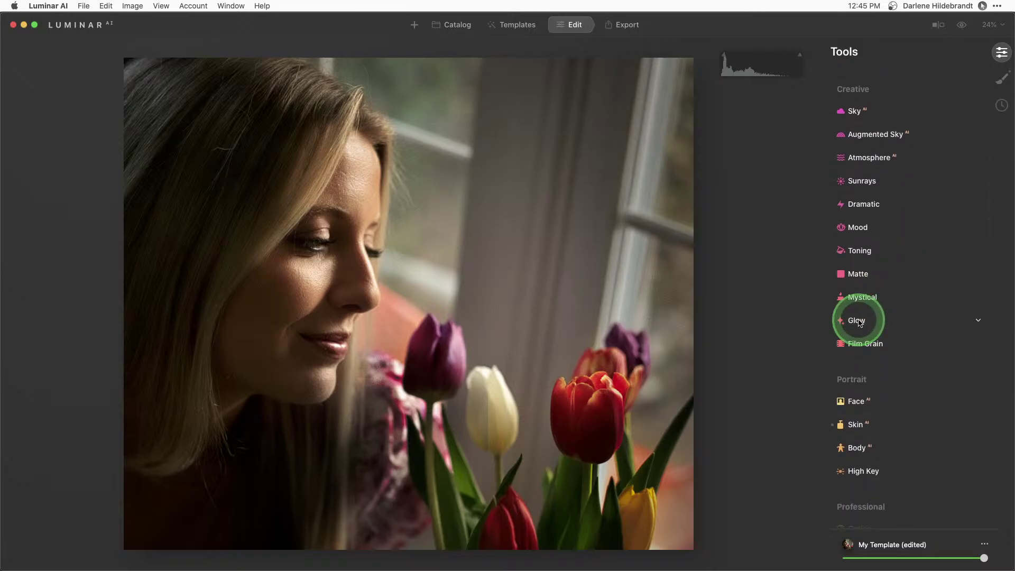
{"action": "left_click", "coordinate": [859, 321]}
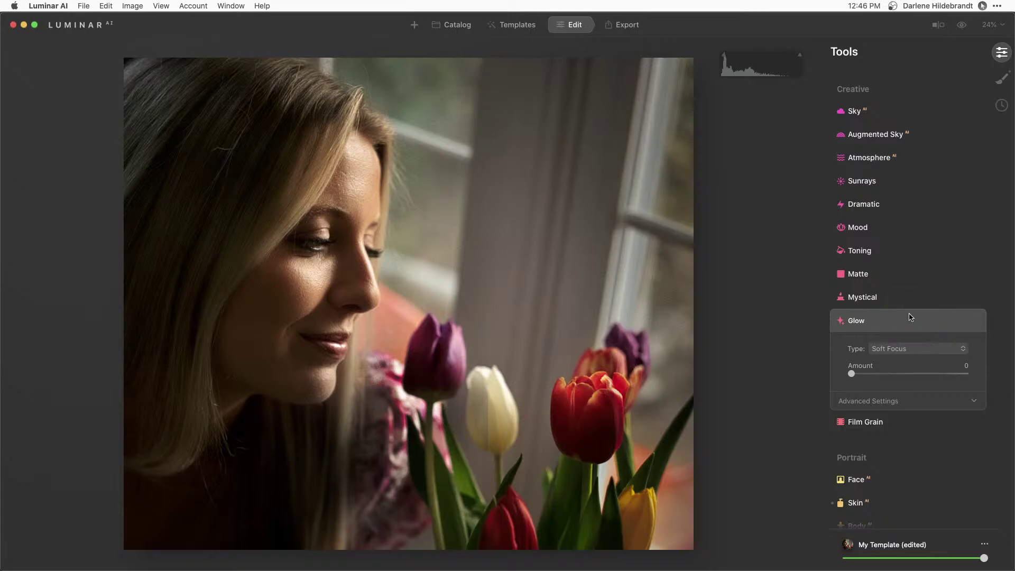
{"action": "scroll", "coordinate": [911, 318], "scroll_direction": "down", "scroll_amount": 1}
{"action": "left_click_drag", "start_coordinate": [832, 346], "coordinate": [887, 328]}
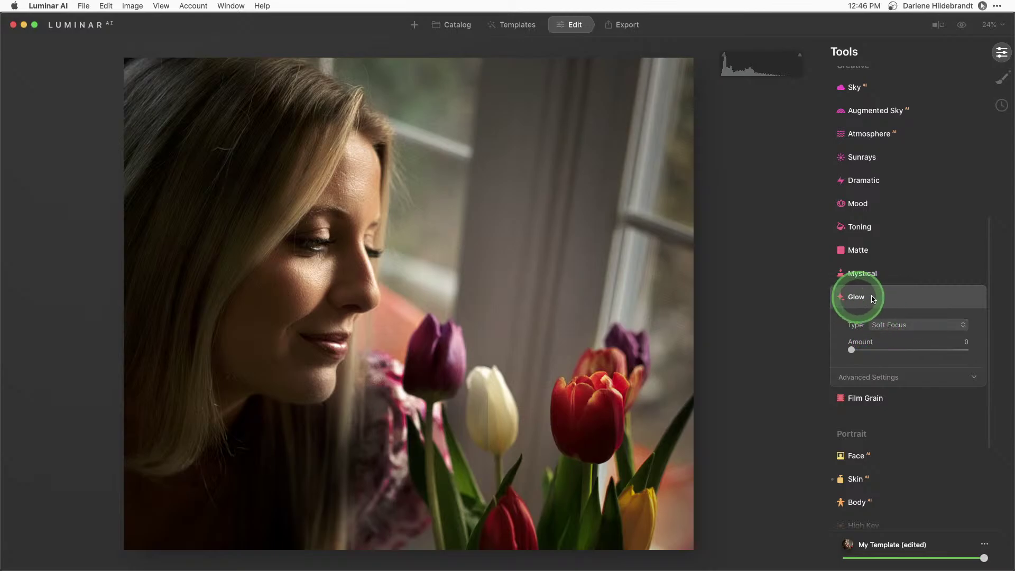
{"action": "left_click", "coordinate": [888, 324]}
{"action": "left_click", "coordinate": [899, 359]}
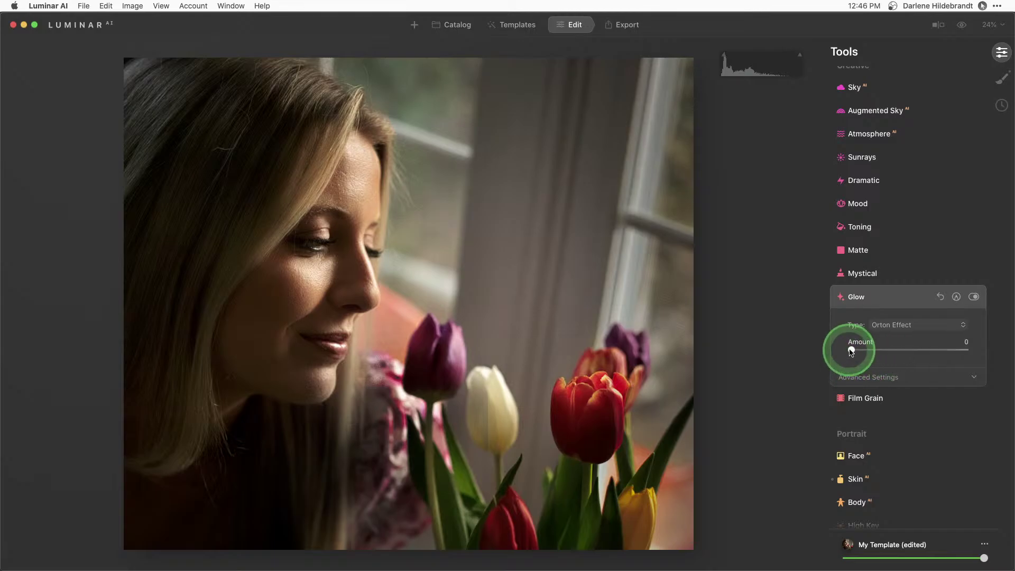
{"action": "left_click", "coordinate": [855, 379]}
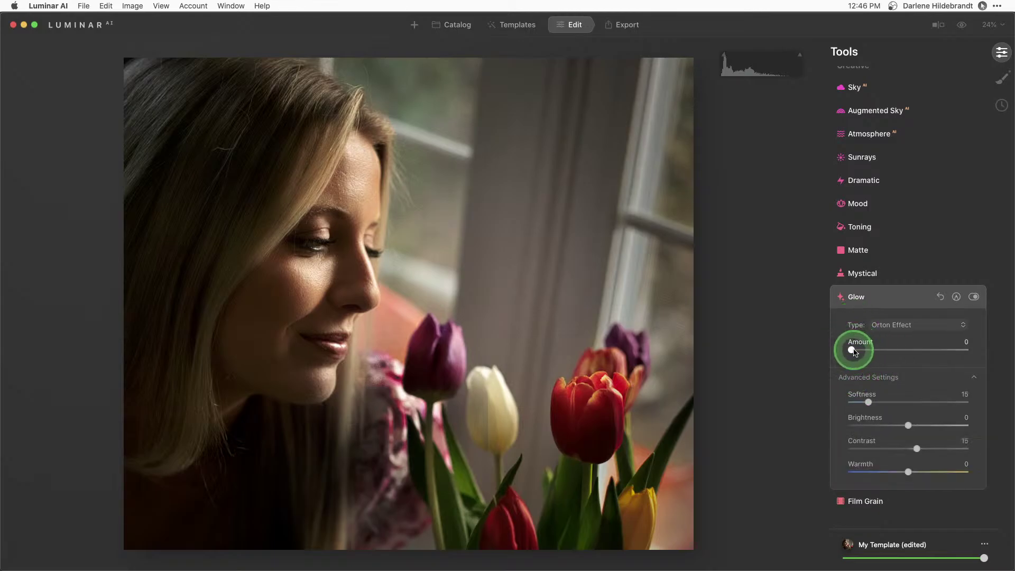
{"action": "left_click_drag", "start_coordinate": [851, 349], "coordinate": [875, 352]}
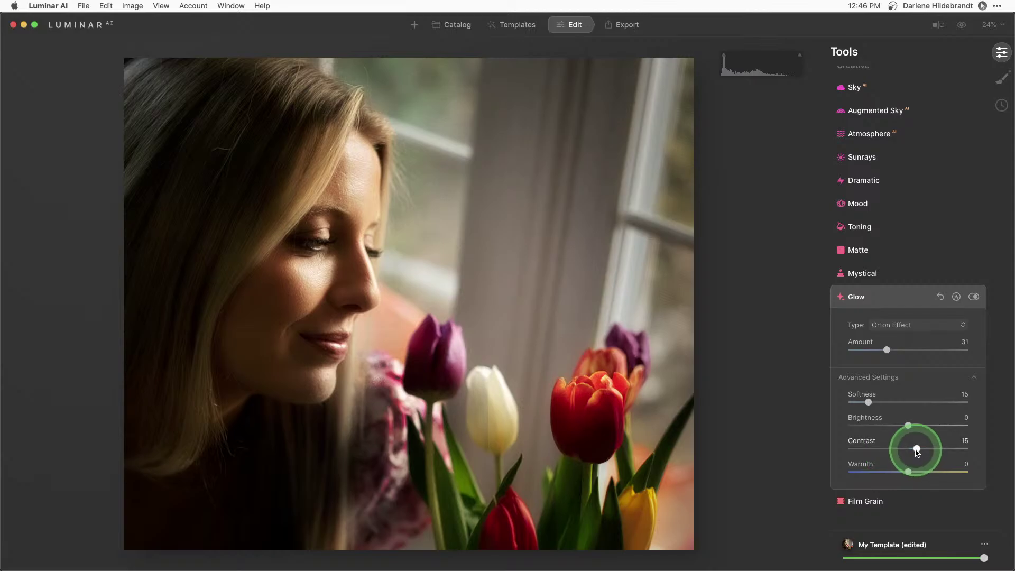
- Set the glow's Brightness to -15 and Amount to 25, and compare the photo with Glow off and on
{"action": "left_click_drag", "start_coordinate": [907, 425], "coordinate": [897, 434]}
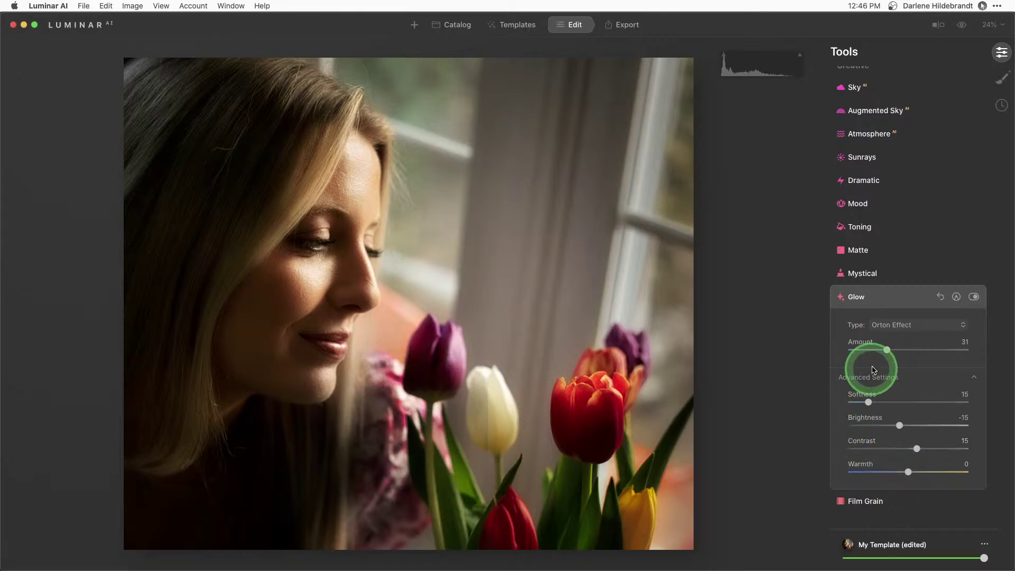
{"action": "left_click_drag", "start_coordinate": [888, 349], "coordinate": [886, 348]}
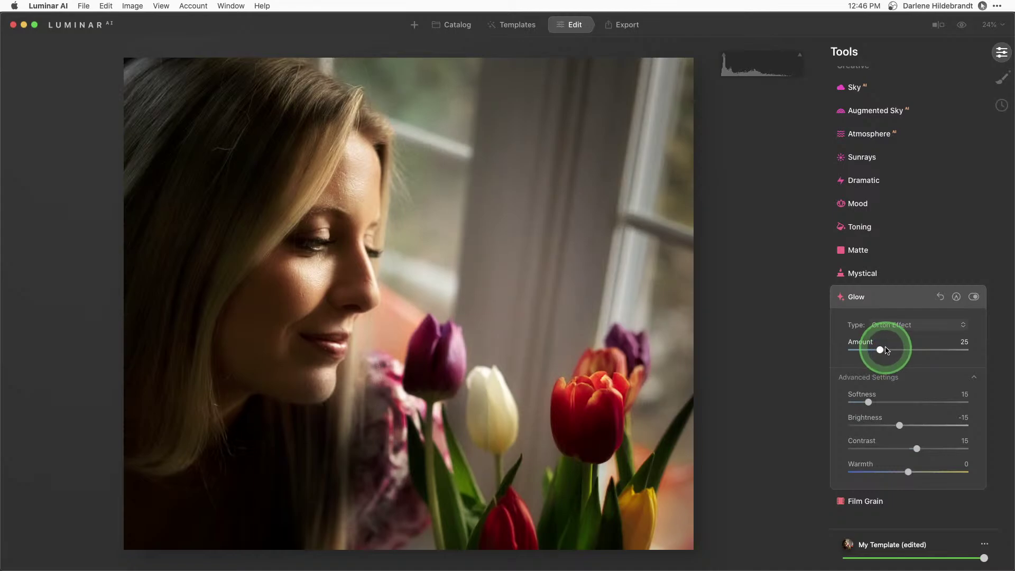
{"action": "left_click", "coordinate": [974, 297]}
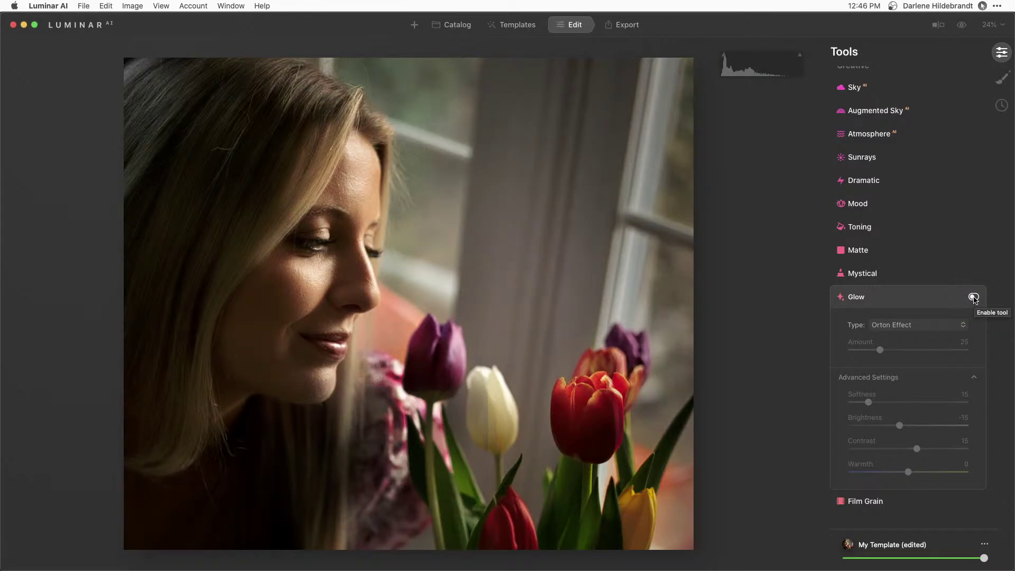
{"action": "left_click", "coordinate": [974, 297]}
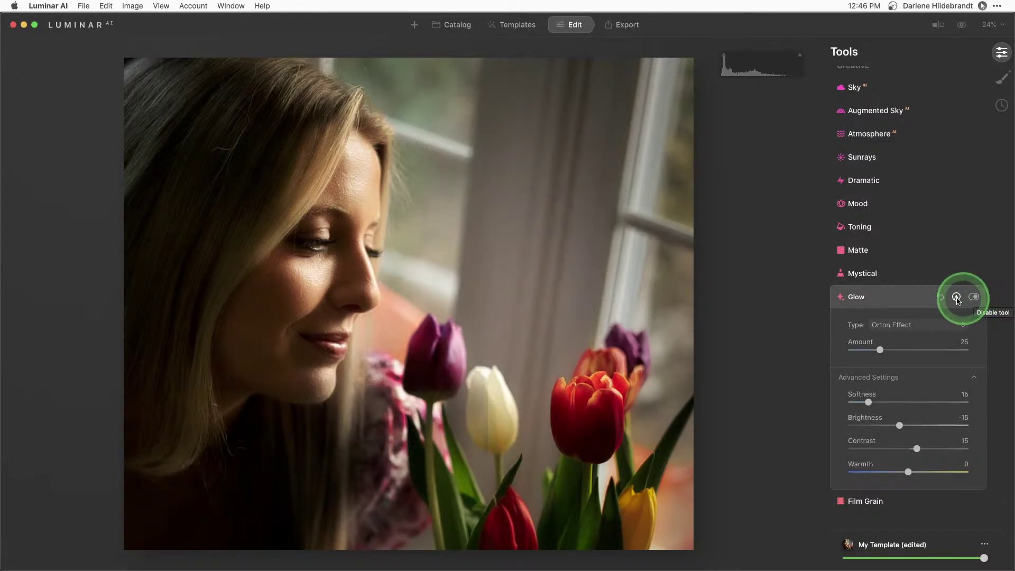
{"action": "left_click", "coordinate": [889, 297]}
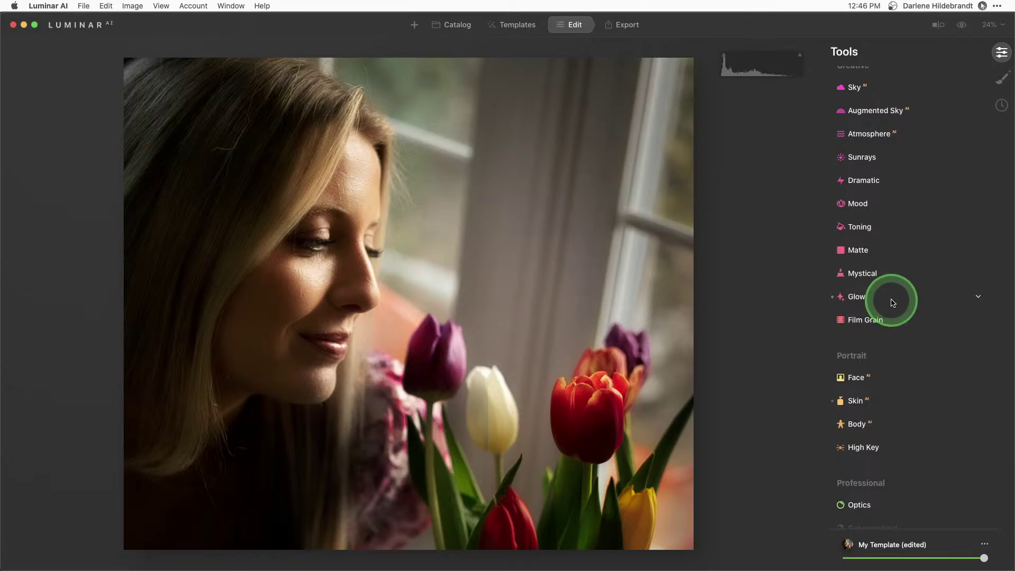
- Inspect the tulips at 100% zoom, try Luminosity Denoise at 18 and reset it to 0
{"action": "left_click", "coordinate": [473, 445]}
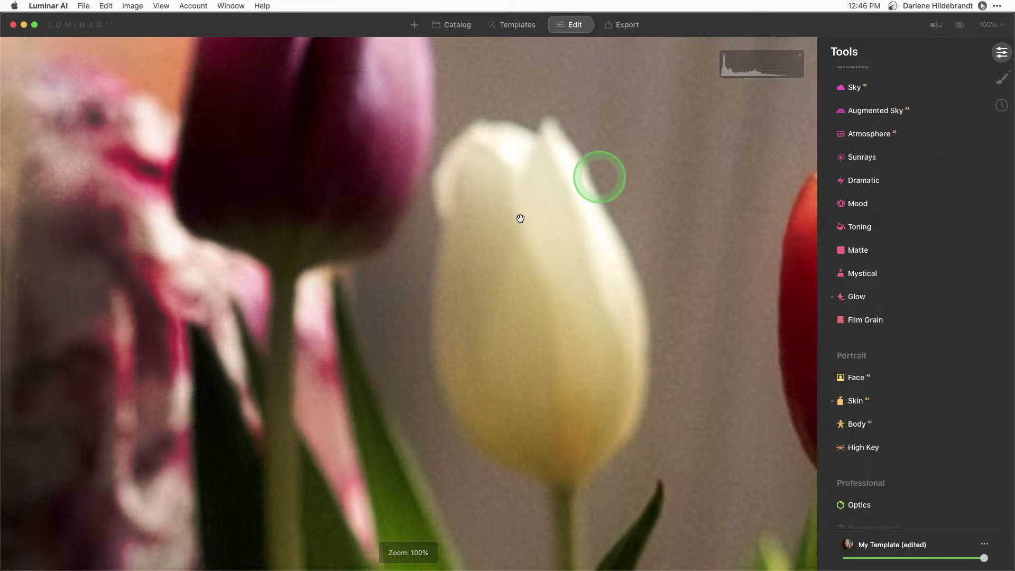
{"action": "left_click", "coordinate": [698, 386]}
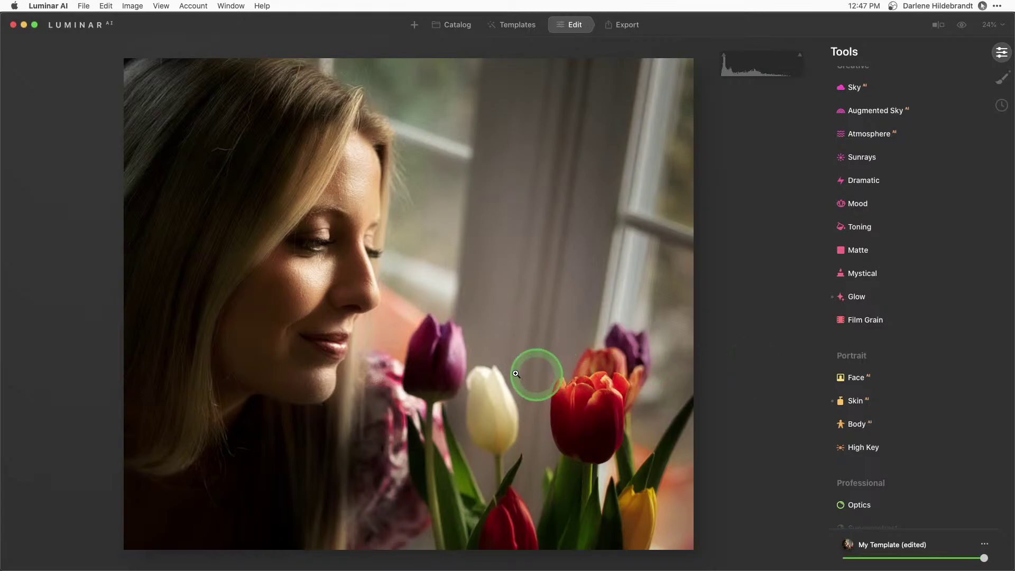
{"action": "left_click", "coordinate": [489, 370]}
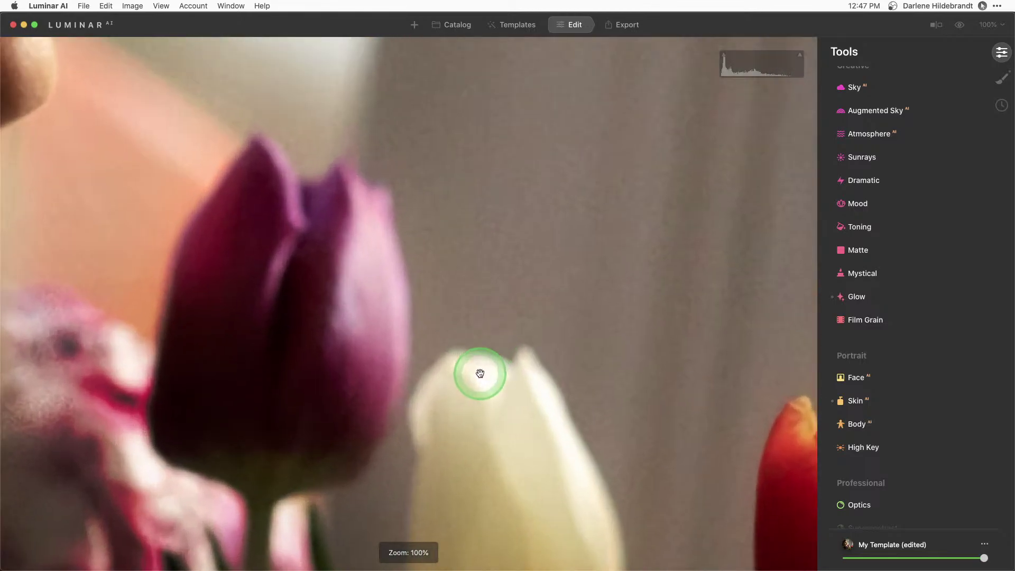
{"action": "scroll", "coordinate": [891, 257], "scroll_direction": "up", "scroll_amount": 10}
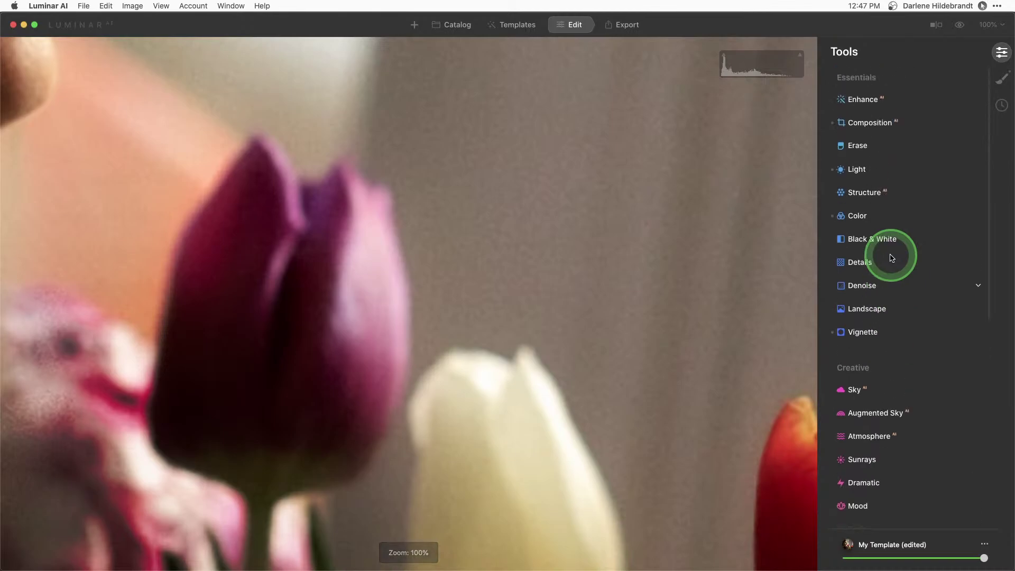
{"action": "left_click", "coordinate": [862, 285]}
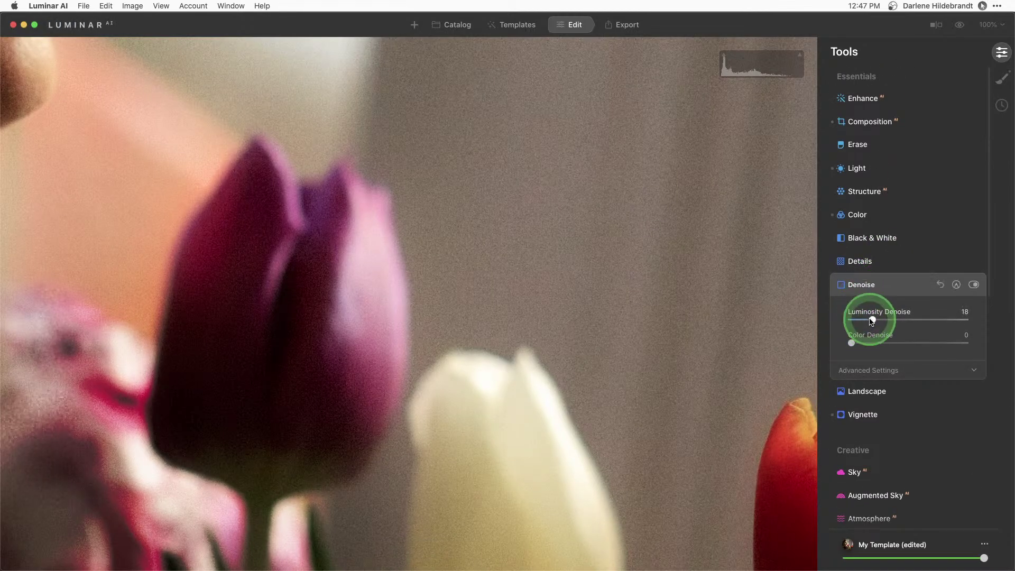
{"action": "left_click_drag", "start_coordinate": [870, 320], "coordinate": [829, 324]}
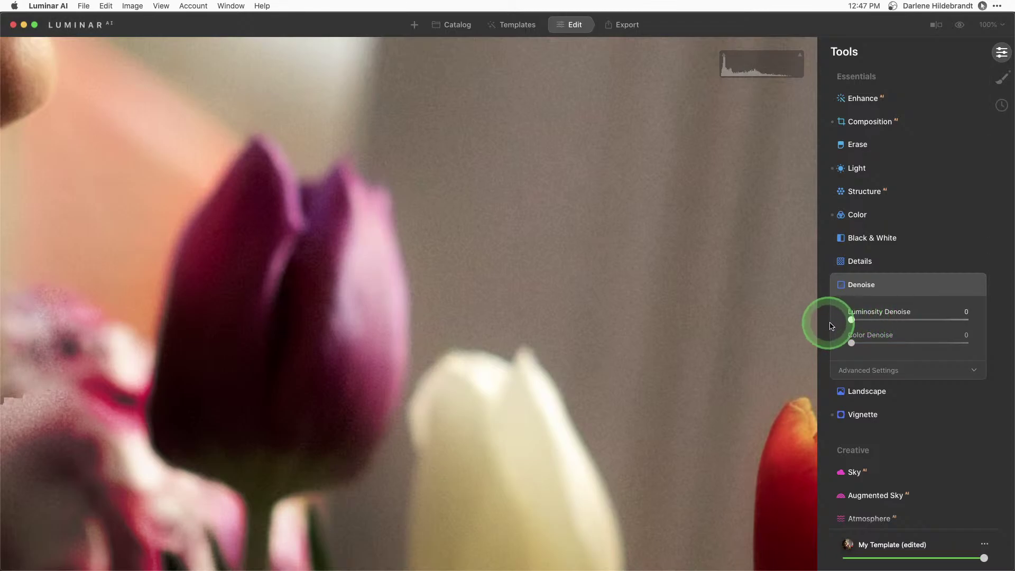
- Add Film Grain at Amount 24, with the Size & Roughness settings expanded
{"action": "scroll", "coordinate": [881, 351], "scroll_direction": "down", "scroll_amount": 5}
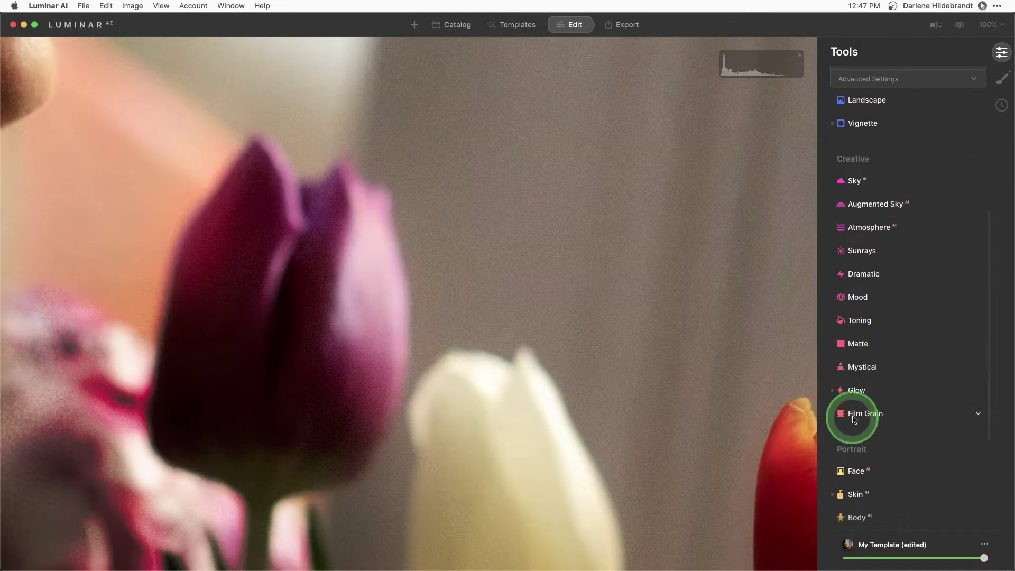
{"action": "left_click", "coordinate": [857, 414]}
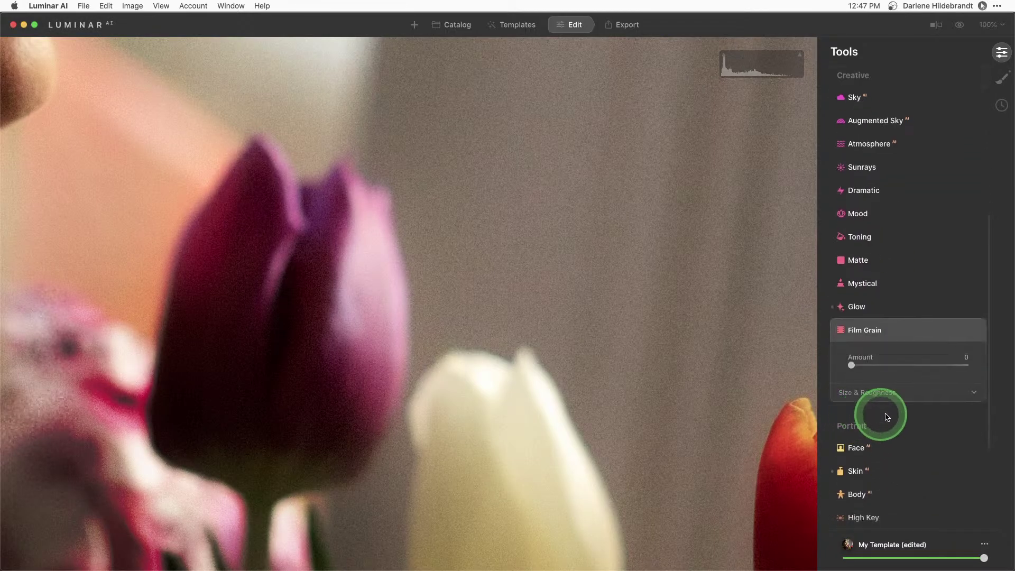
{"action": "left_click", "coordinate": [861, 392]}
{"action": "left_click_drag", "start_coordinate": [851, 365], "coordinate": [879, 366]}
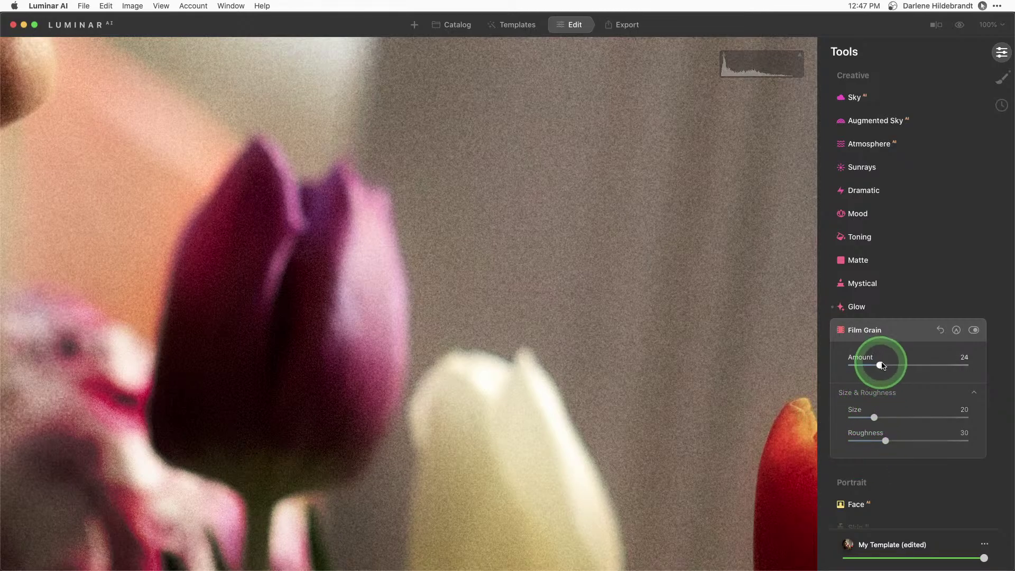
- Reduce the Film Grain Amount to 14, check the grain on the whole portrait, and collapse the Film Grain settings
{"action": "left_click_drag", "start_coordinate": [870, 365], "coordinate": [867, 365]}
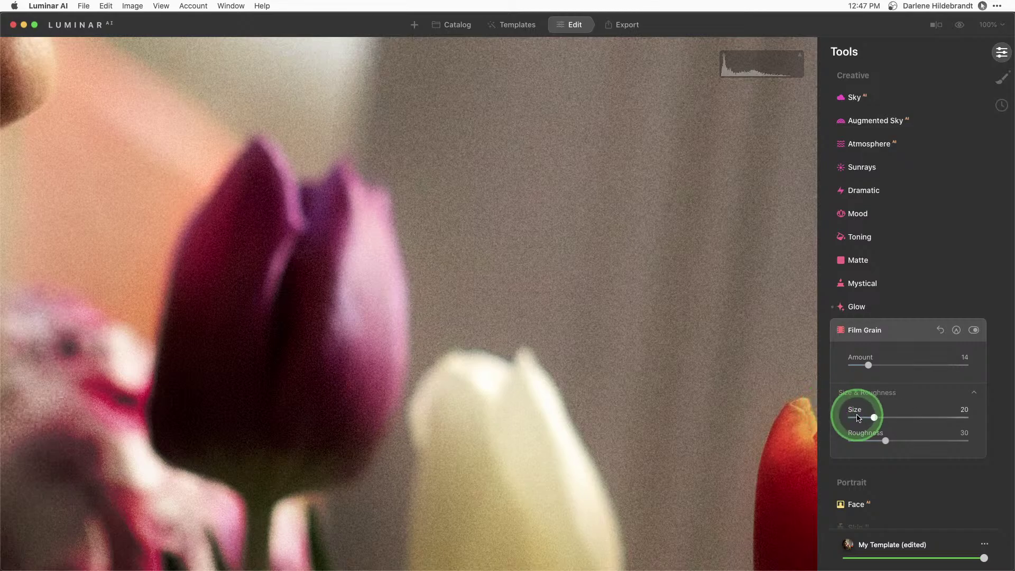
{"action": "double_click", "coordinate": [648, 307]}
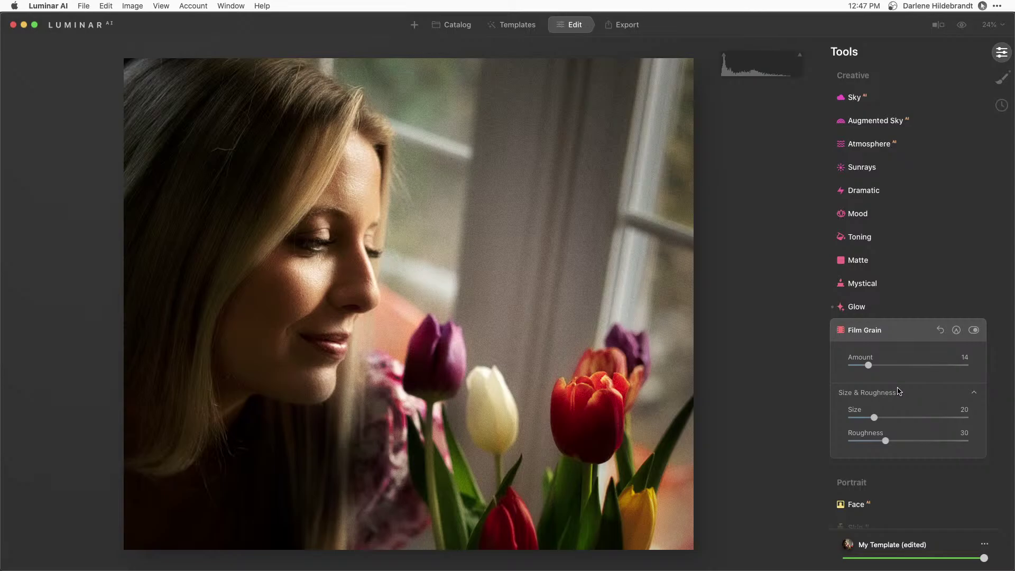
{"action": "left_click", "coordinate": [907, 331]}
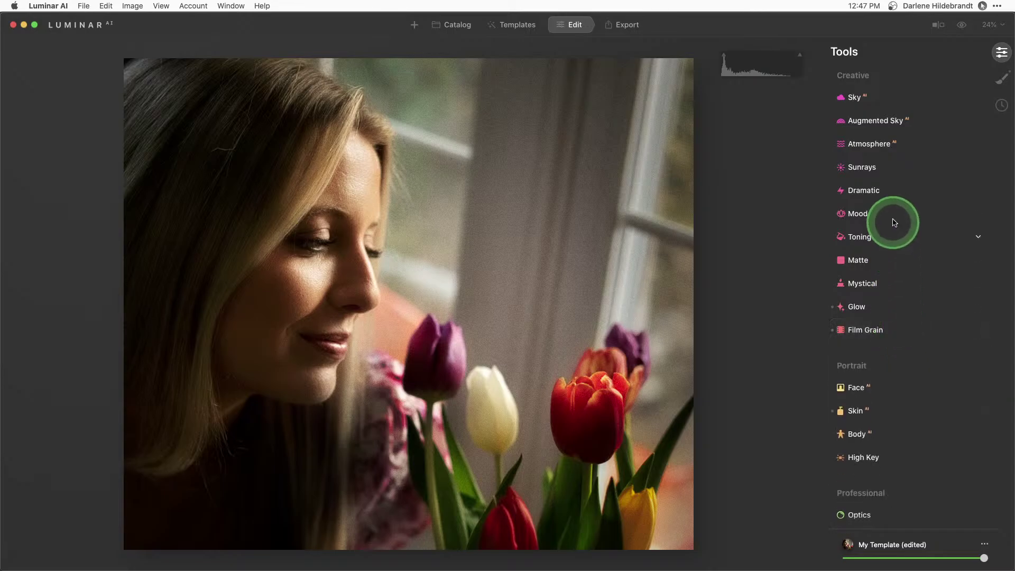
- Preview the Mood tool's LUTs, including Anaheim and Smokey, on the portrait and close the tool without applying any
{"action": "left_click", "coordinate": [894, 217]}
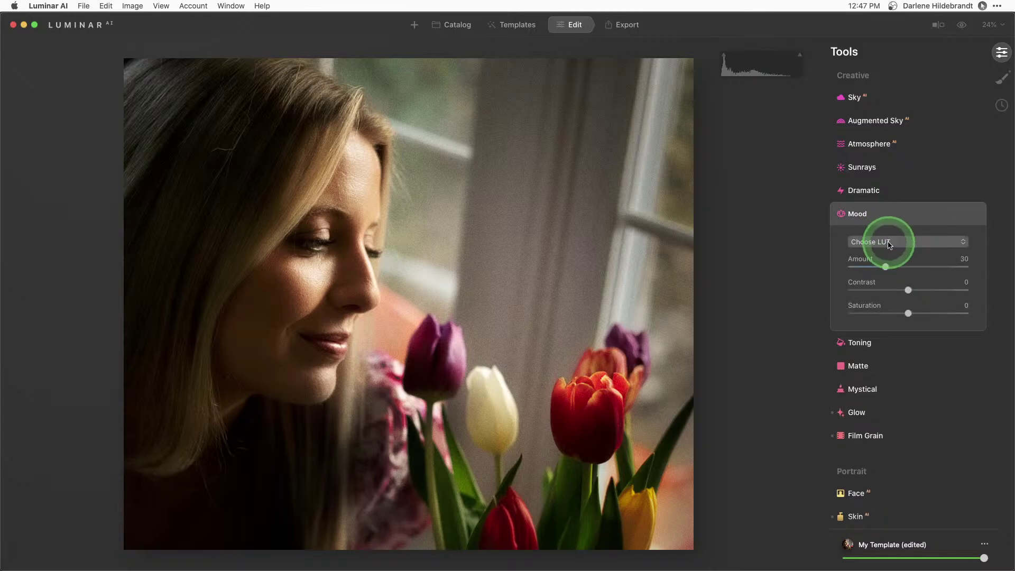
{"action": "left_click", "coordinate": [888, 243]}
{"action": "left_click", "coordinate": [873, 300]}
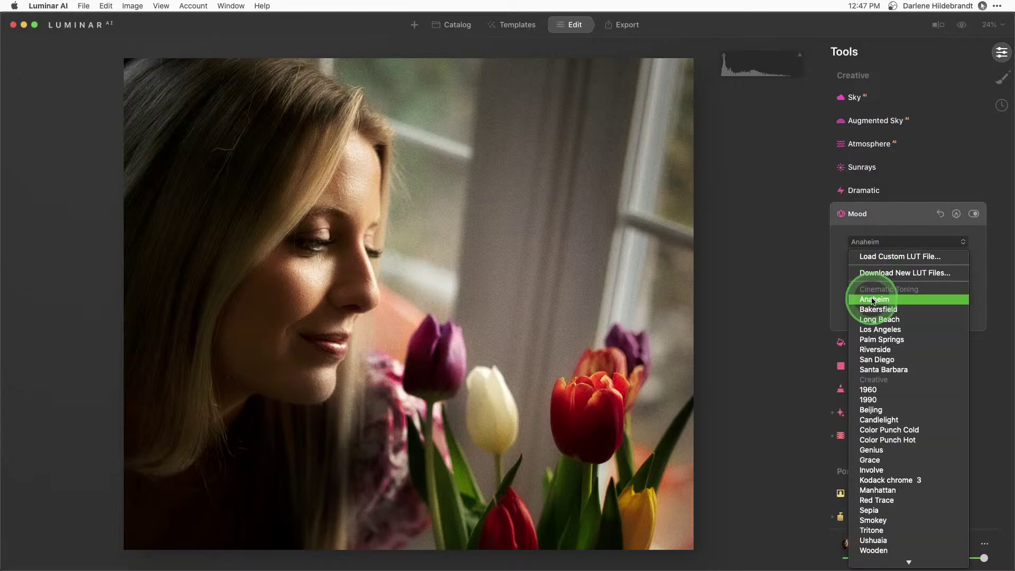
{"action": "left_click", "coordinate": [834, 280]}
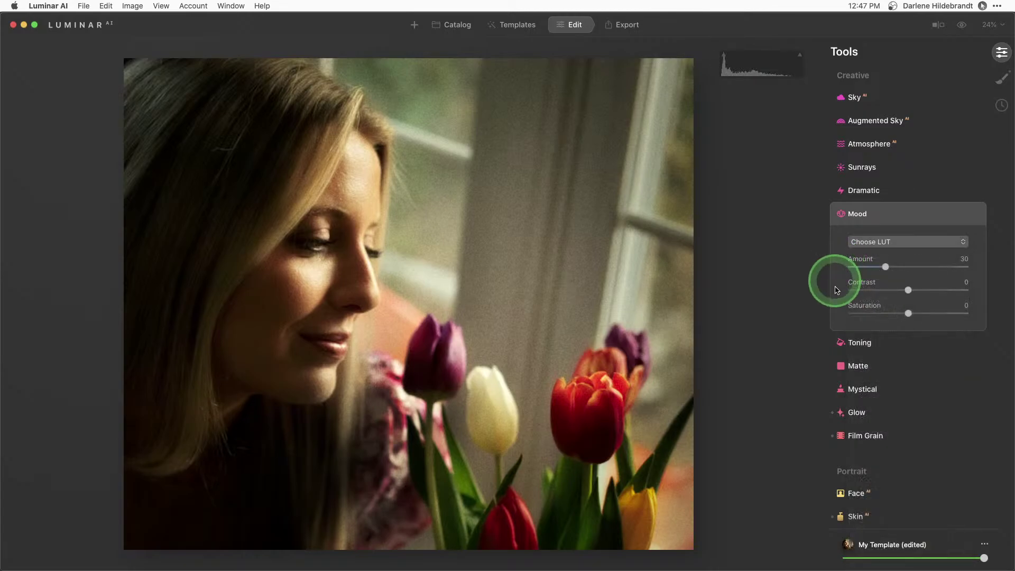
{"action": "left_click", "coordinate": [898, 242]}
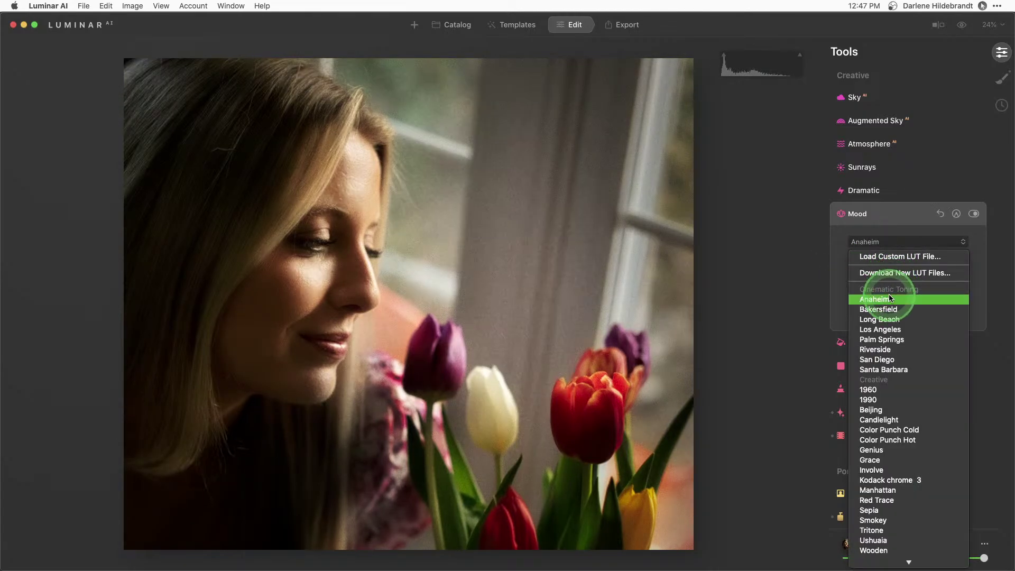
{"action": "scroll", "coordinate": [887, 312], "scroll_direction": "down", "scroll_amount": 8}
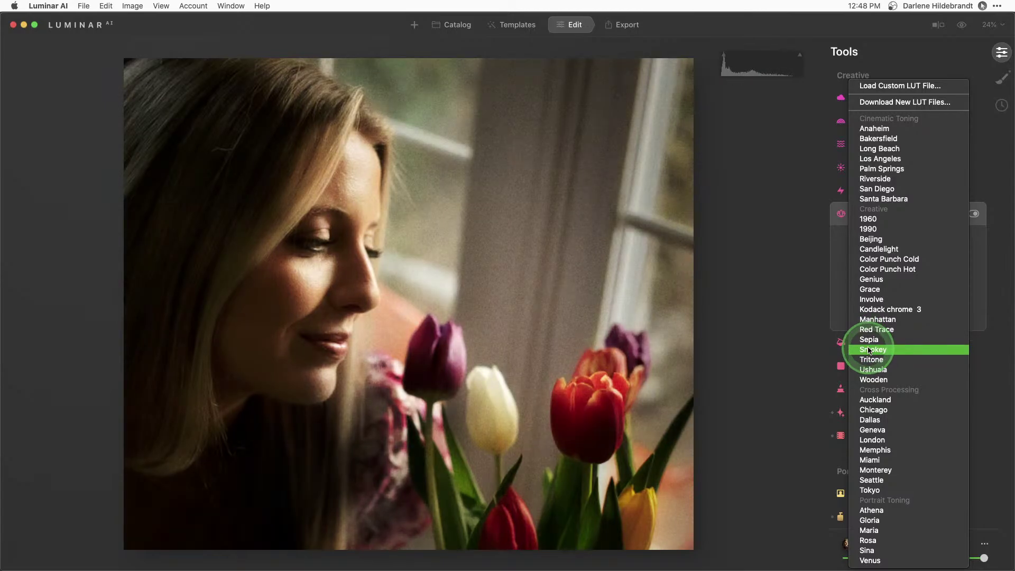
{"action": "left_click", "coordinate": [802, 211]}
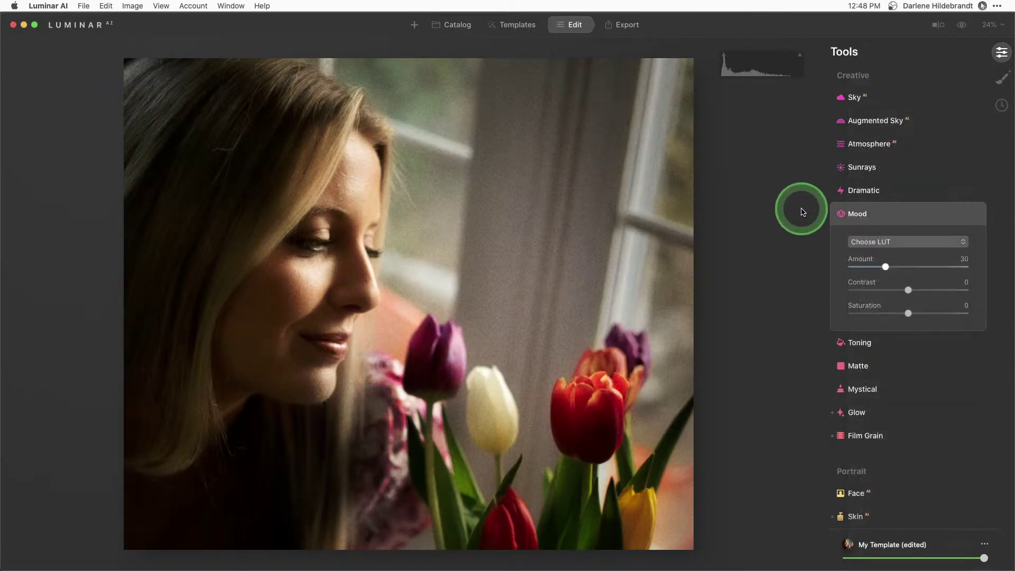
{"action": "left_click", "coordinate": [900, 221]}
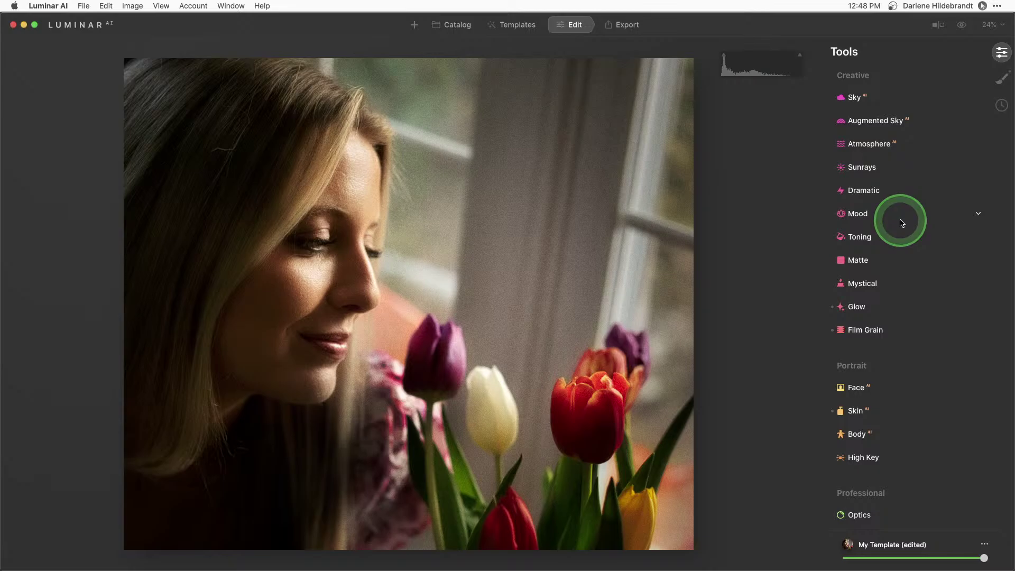
- Return to the photo catalog and open the photo of the person wading near the small island for editing
{"action": "left_click", "coordinate": [459, 30]}
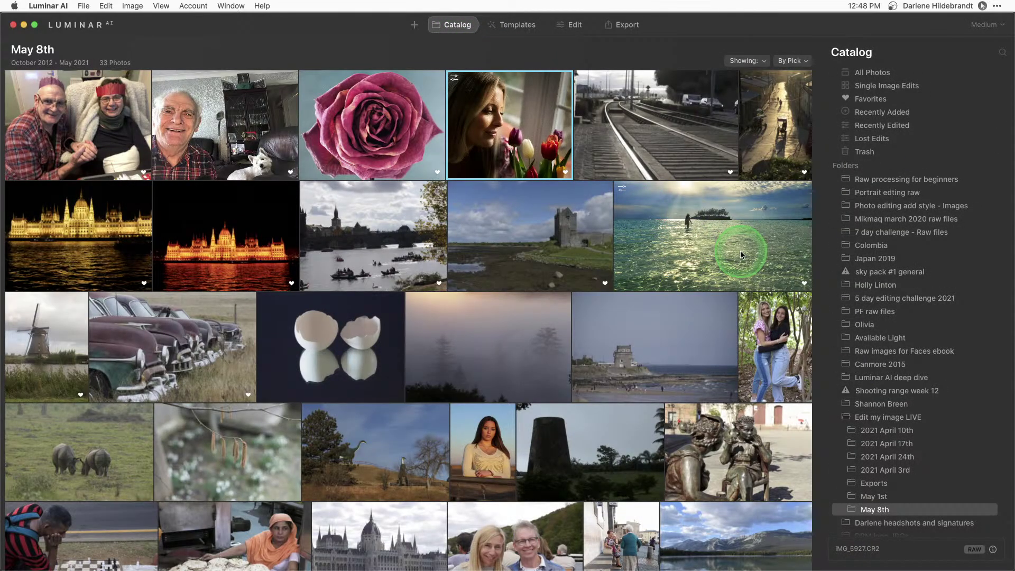
{"action": "left_click", "coordinate": [895, 308]}
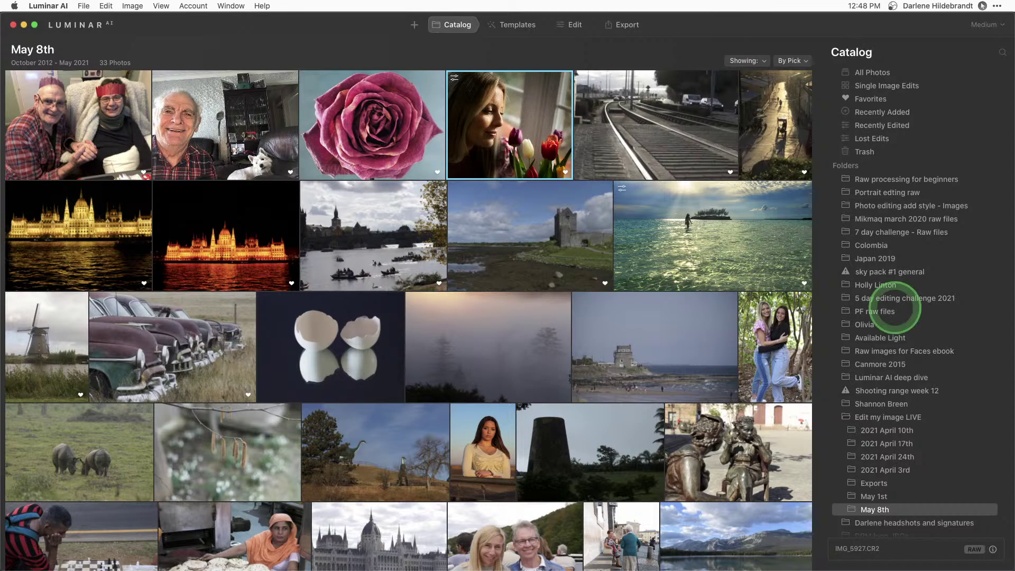
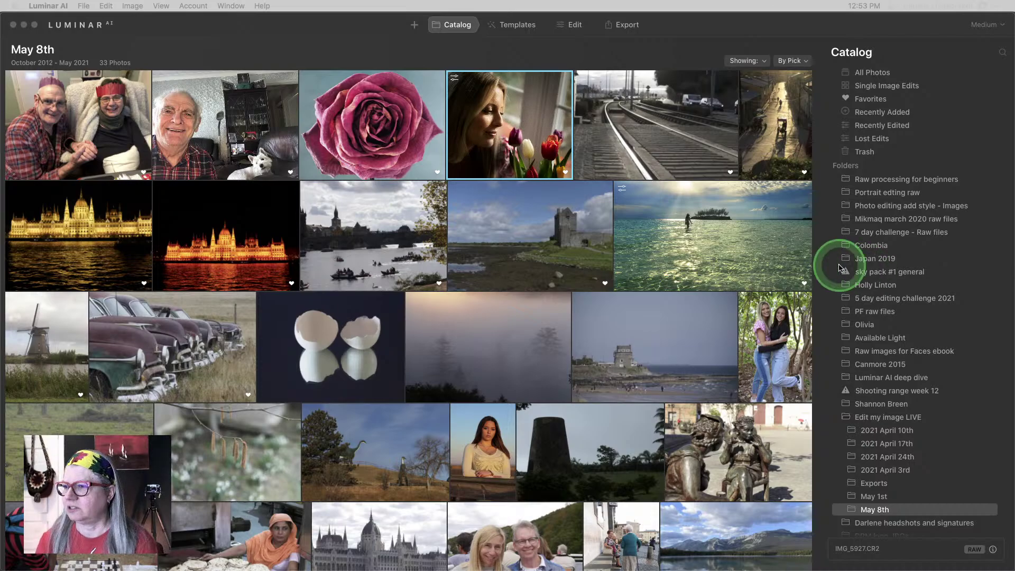
{"action": "left_click", "coordinate": [518, 64]}
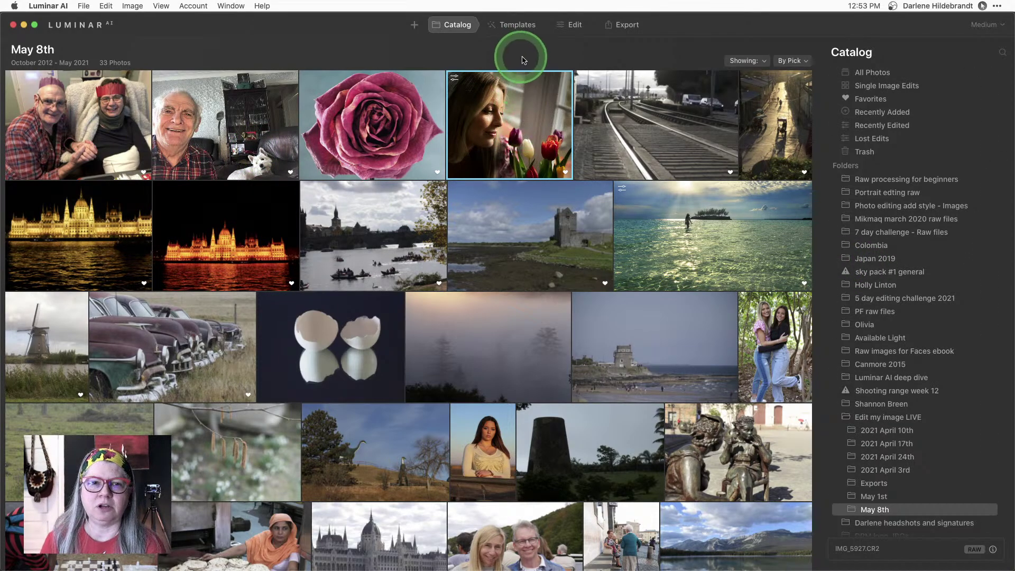
{"action": "left_click", "coordinate": [668, 238]}
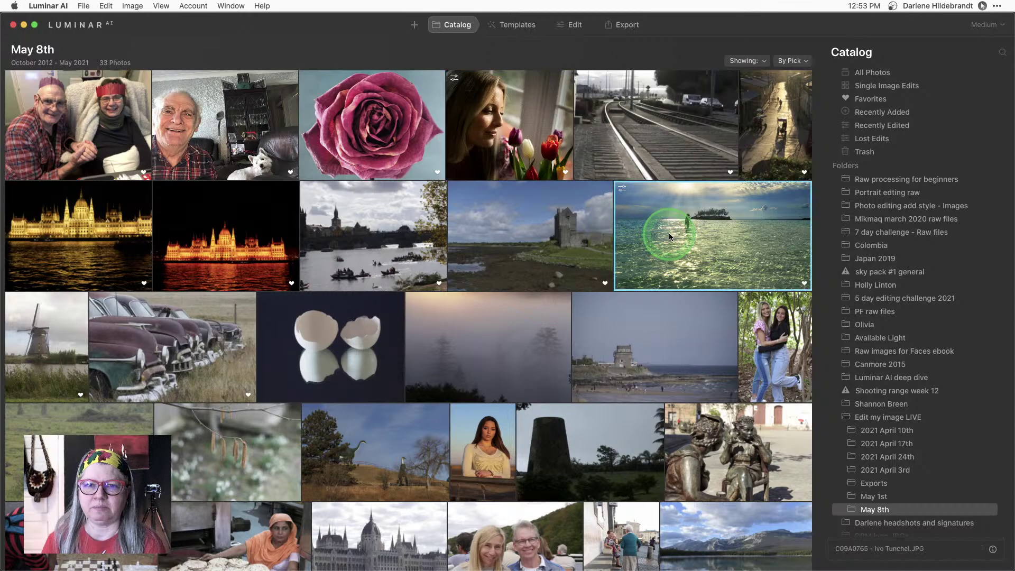
{"action": "left_click", "coordinate": [574, 28]}
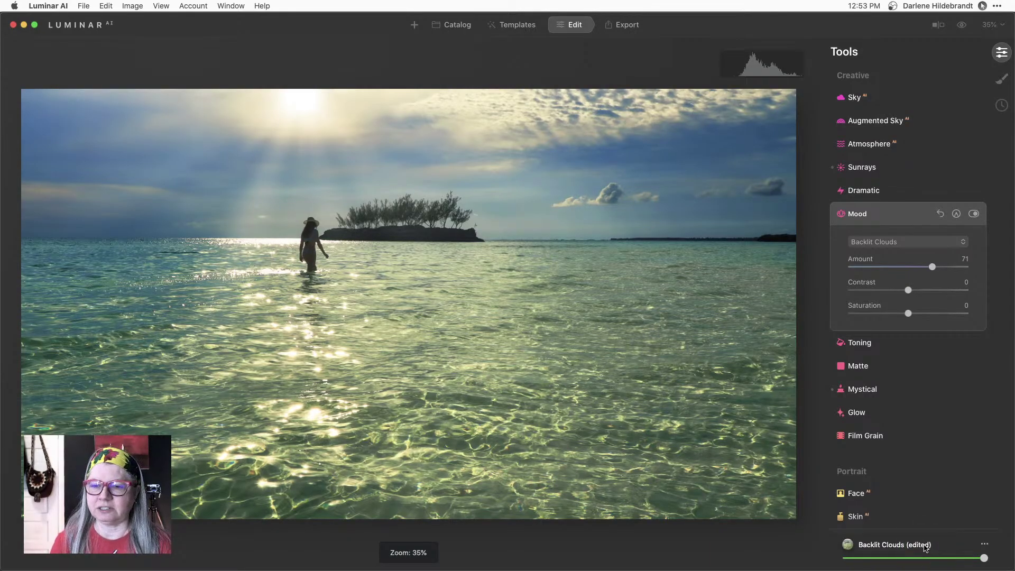
- View the save and reset options of the edited Backlit Clouds template, dismiss them, and return to the catalog
{"action": "left_click", "coordinate": [981, 544]}
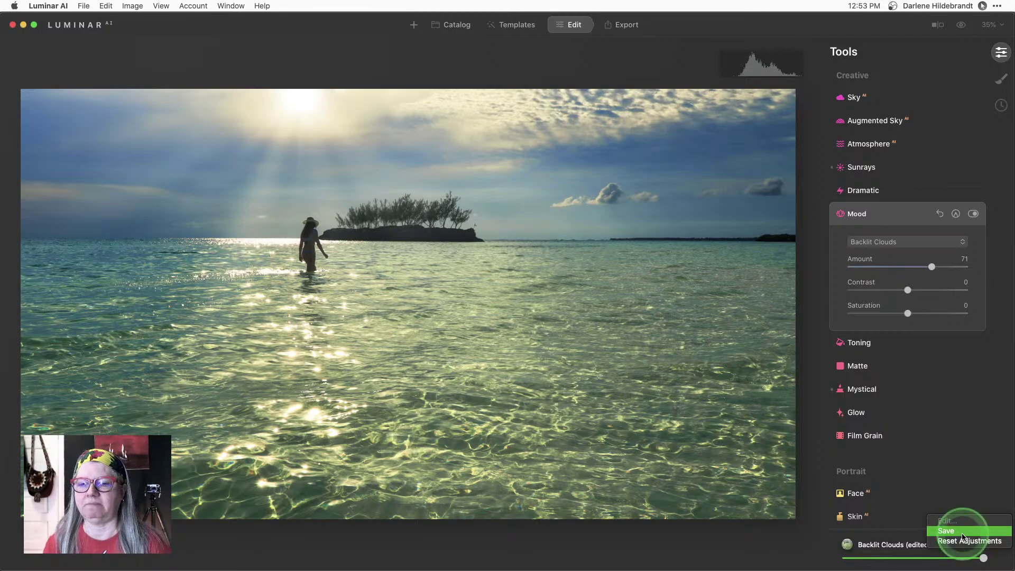
{"action": "left_click", "coordinate": [913, 442]}
{"action": "left_click", "coordinate": [584, 161]}
{"action": "left_click", "coordinate": [451, 25]}
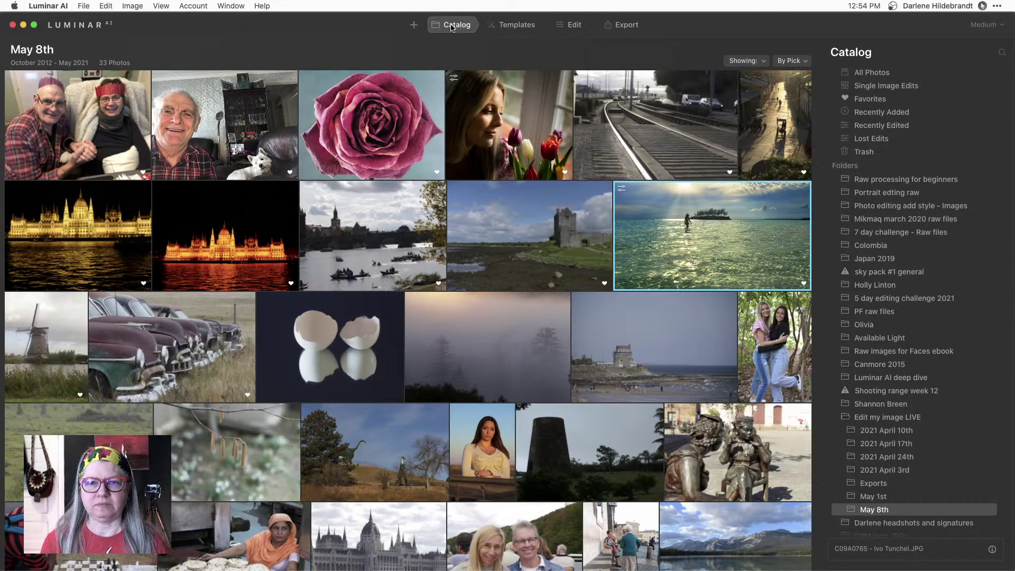
{"action": "left_click", "coordinate": [451, 25]}
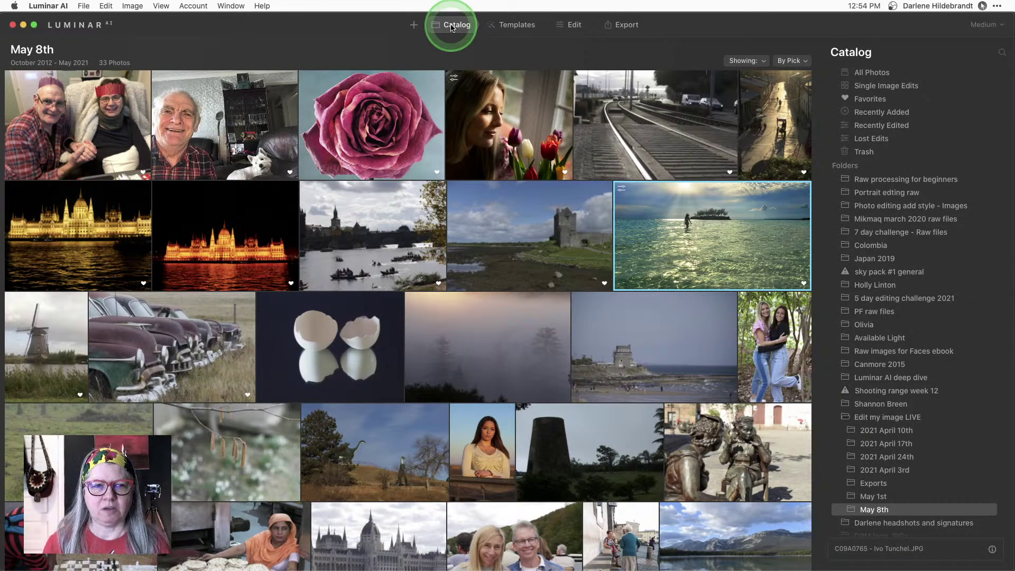
- Switch to Lightroom Classic, show the Library grid, and open the selfie of the man with the white dog in a large view
{"action": "key", "text": "super+Tab"}
{"action": "key", "text": "super+Tab"}
{"action": "key", "text": "super+Tab"}
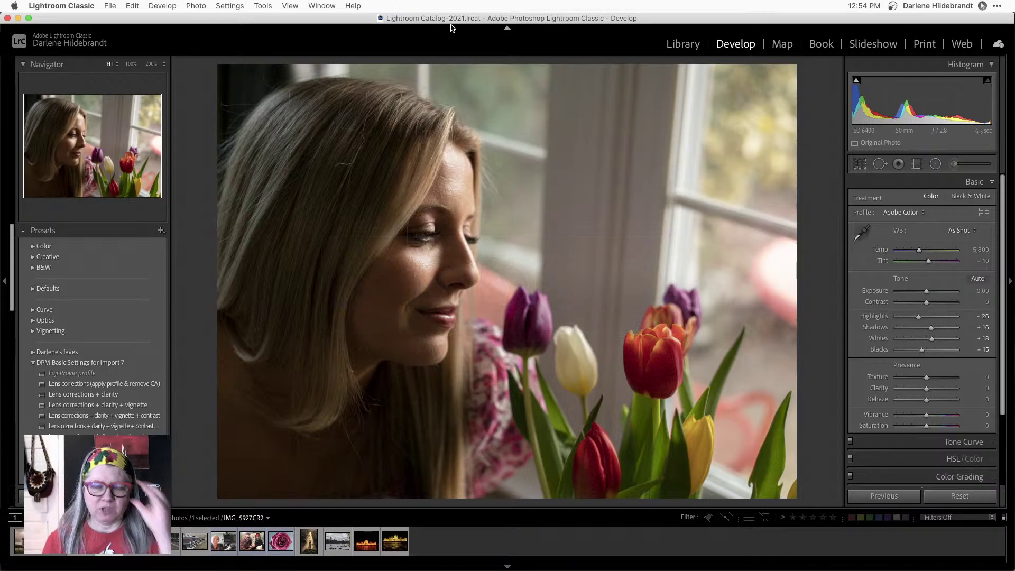
{"action": "key", "text": "g"}
{"action": "left_click", "coordinate": [469, 110]}
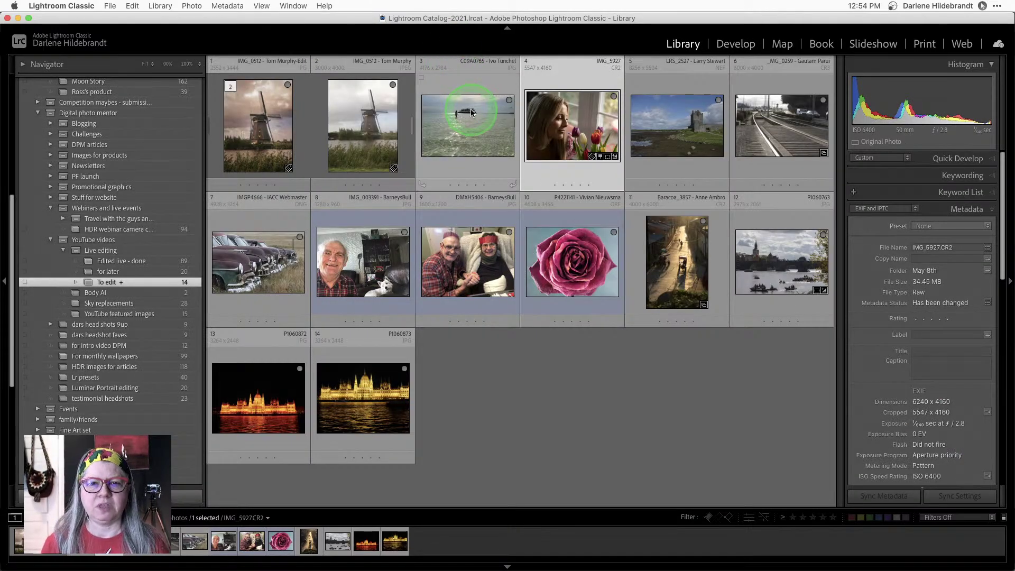
{"action": "left_click", "coordinate": [351, 281]}
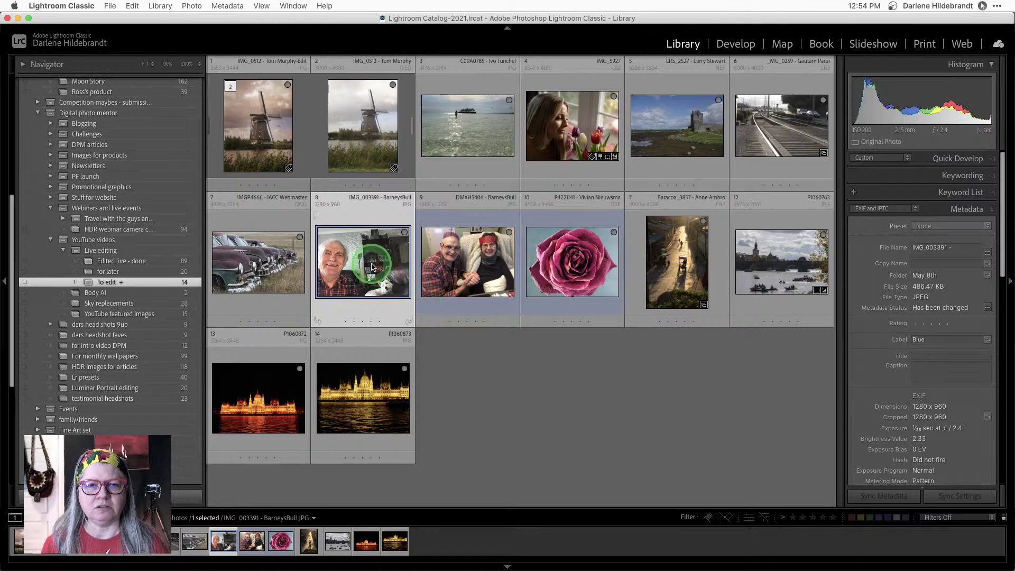
{"action": "double_click", "coordinate": [373, 267]}
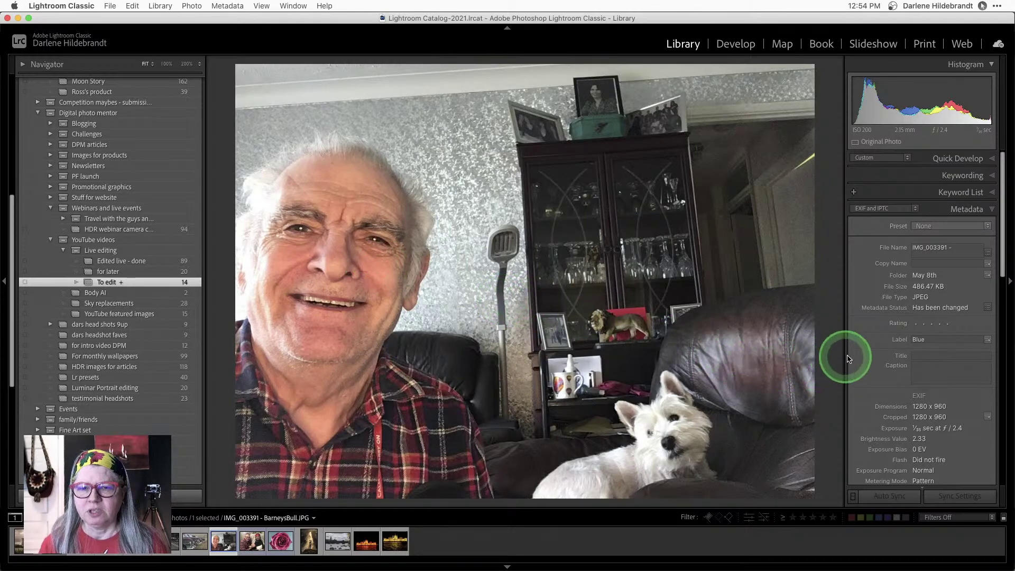
- Examine the metadata of the man-and-dog selfie and of the following photo of the couple in paper crowns
{"action": "scroll", "coordinate": [900, 332], "scroll_direction": "down", "scroll_amount": 3}
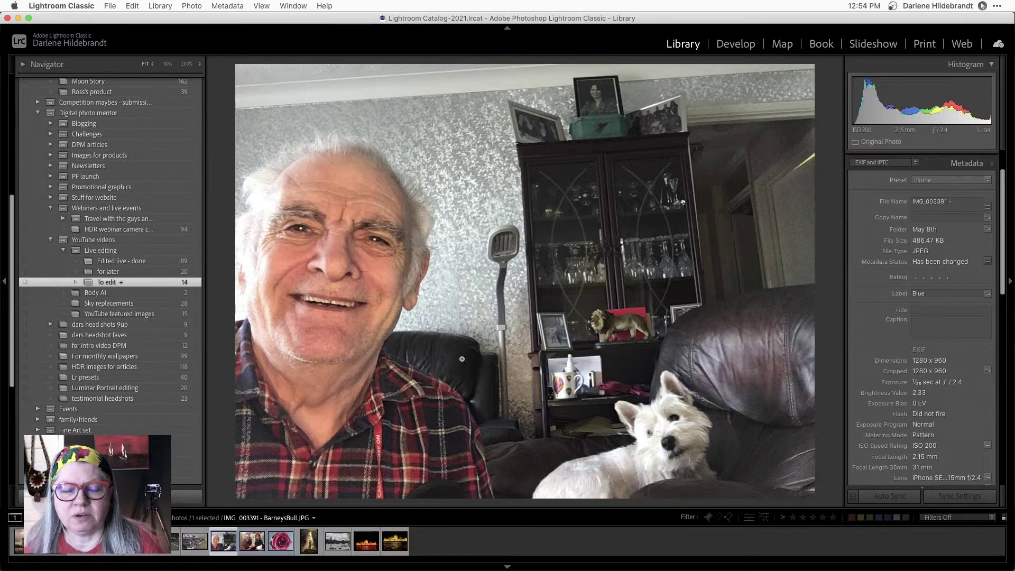
{"action": "scroll", "coordinate": [920, 385], "scroll_direction": "down", "scroll_amount": 3}
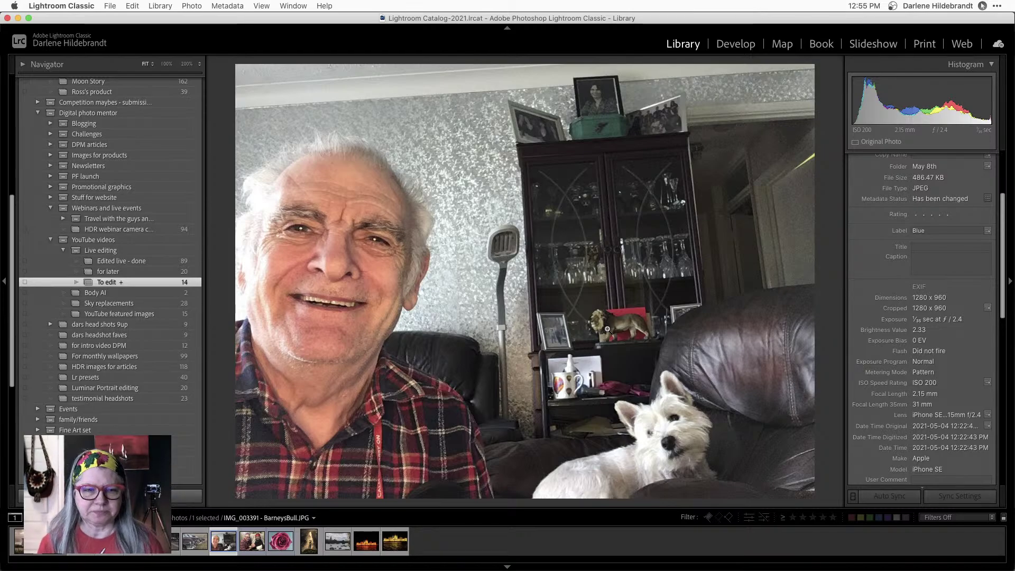
{"action": "key", "text": "Right"}
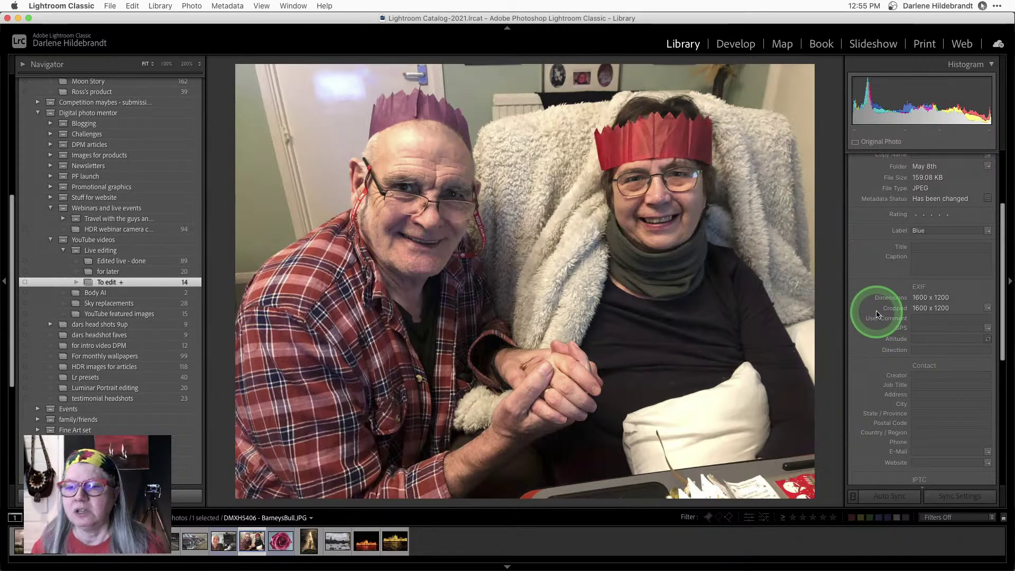
{"action": "scroll", "coordinate": [877, 314], "scroll_direction": "down", "scroll_amount": 2}
{"action": "scroll", "coordinate": [878, 314], "scroll_direction": "up", "scroll_amount": 4}
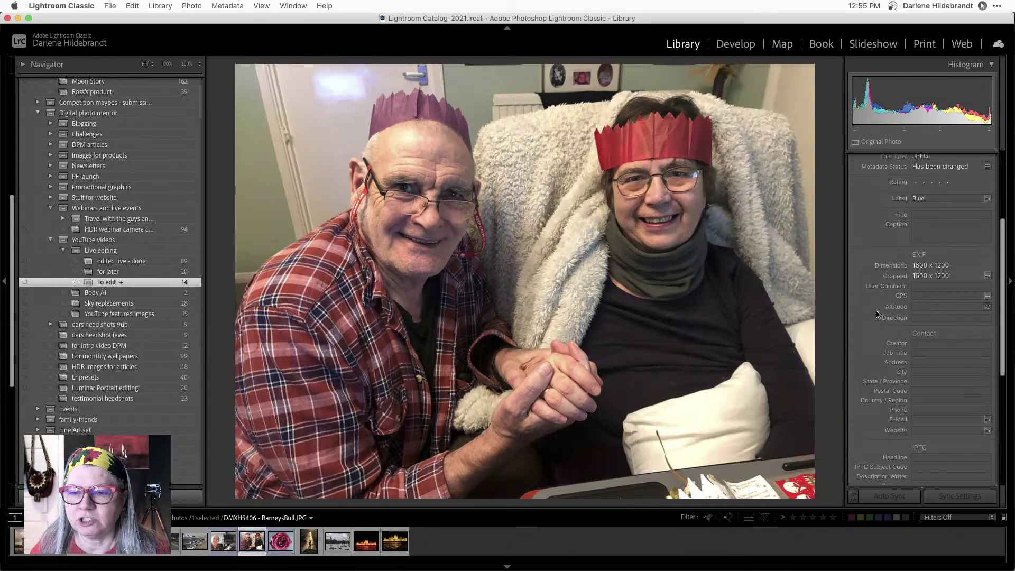
{"action": "scroll", "coordinate": [876, 315], "scroll_direction": "up", "scroll_amount": 2}
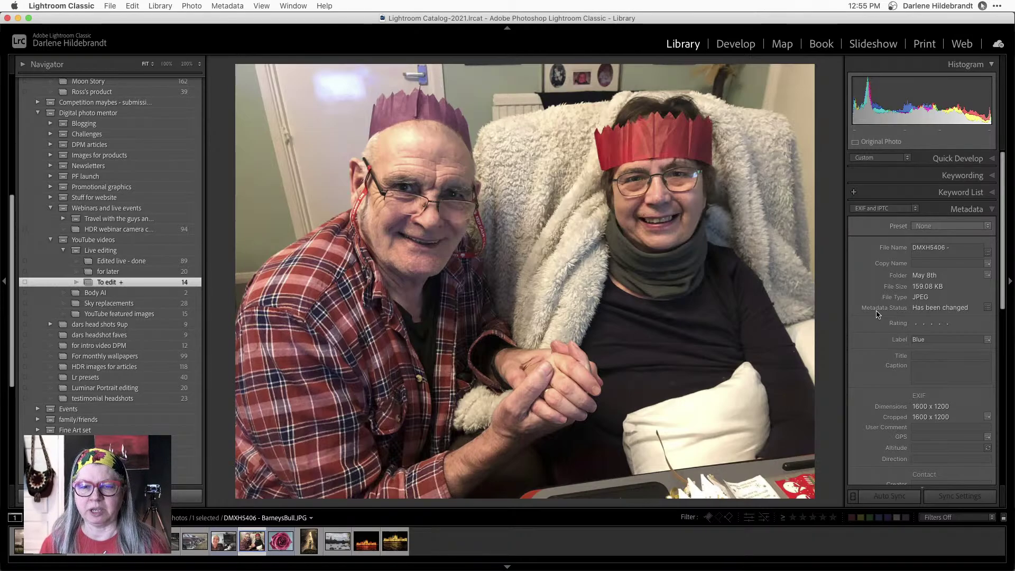
{"action": "left_click", "coordinate": [877, 314]}
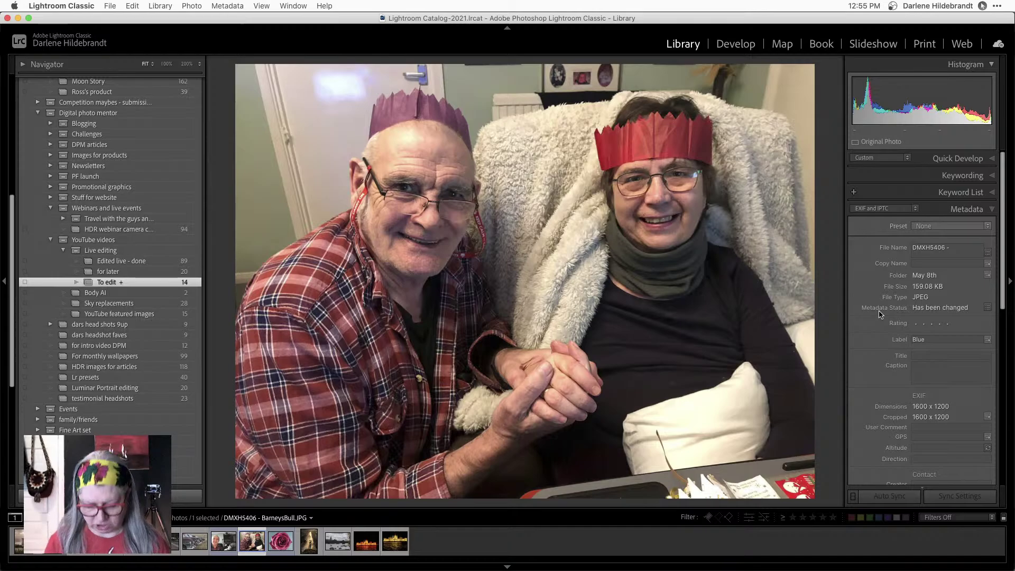
- Show the rose macro with its exposure info overlay and inspect the lower petals at 200% zoom
{"action": "key", "text": "Right"}
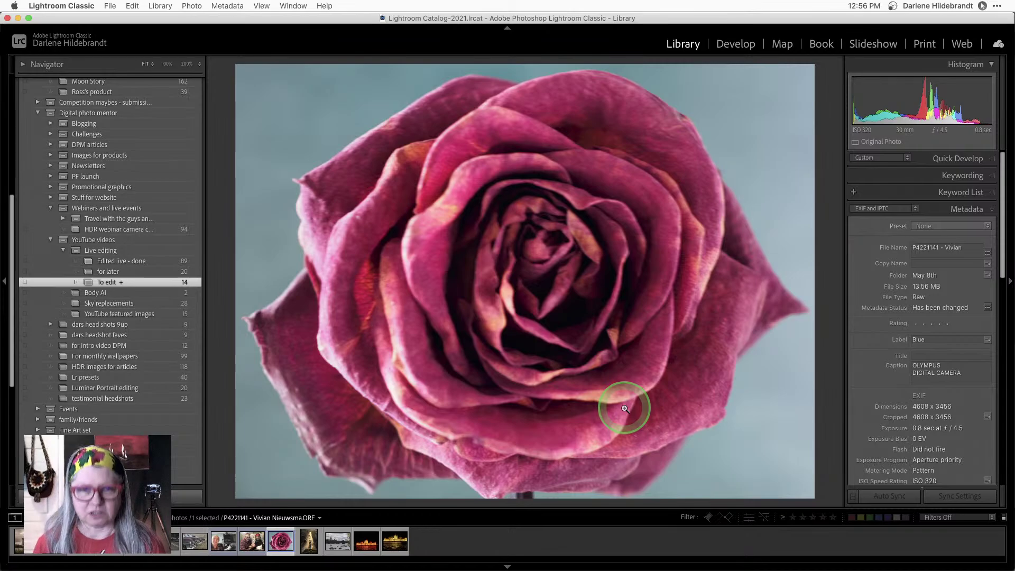
{"action": "key", "text": "i"}
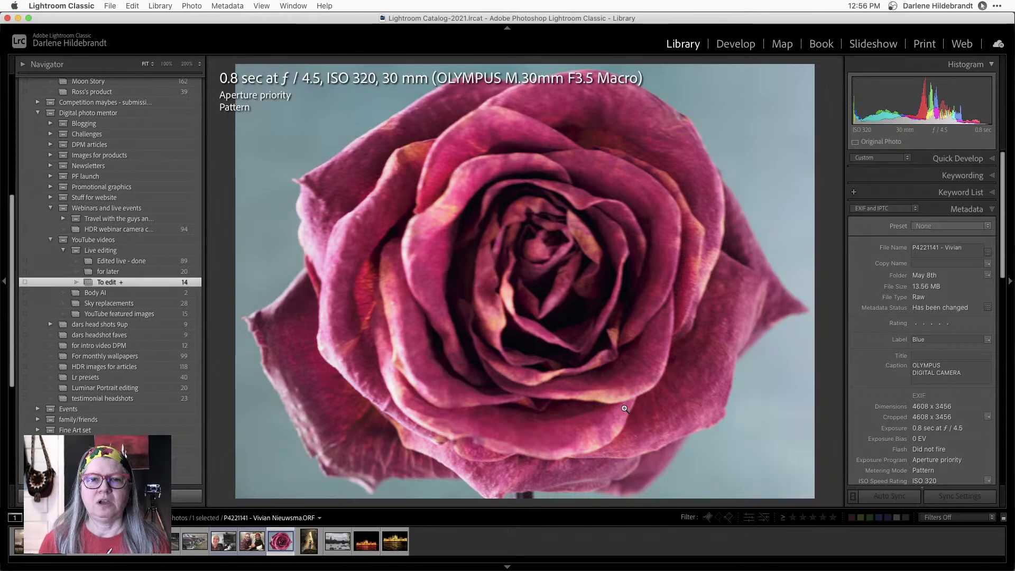
{"action": "left_click", "coordinate": [553, 391]}
{"action": "mouse_move", "coordinate": [553, 390]}
{"action": "left_mouse_down"}
{"action": "mouse_move", "coordinate": [481, 318]}
{"action": "mouse_move", "coordinate": [515, 190]}
{"action": "mouse_move", "coordinate": [557, 133]}
{"action": "mouse_move", "coordinate": [546, 129]}
{"action": "mouse_move", "coordinate": [551, 199]}
{"action": "mouse_move", "coordinate": [570, 247]}
{"action": "left_mouse_up"}
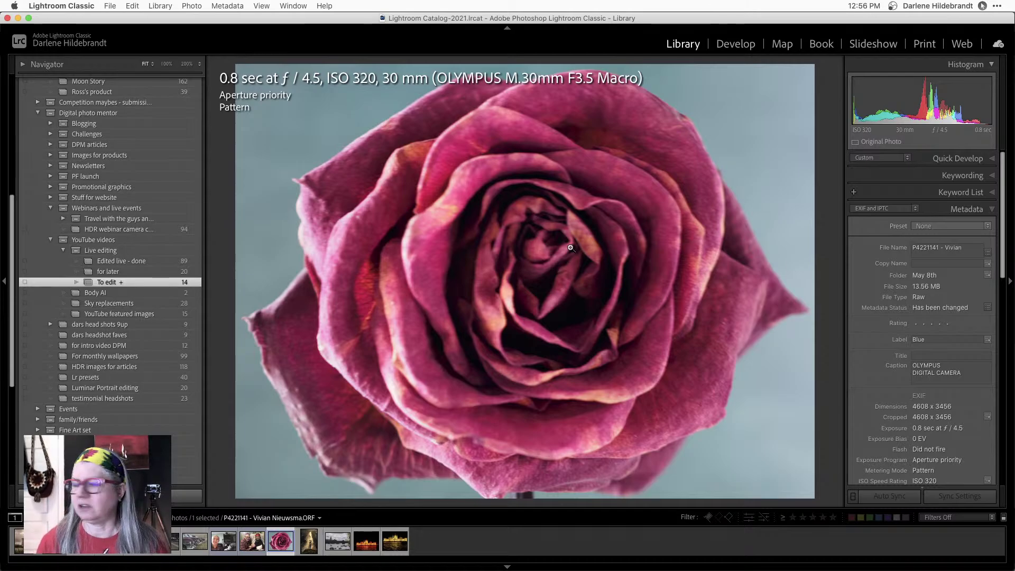
{"action": "mouse_move", "coordinate": [571, 248]}
{"action": "left_mouse_down"}
{"action": "mouse_move", "coordinate": [570, 258]}
{"action": "mouse_move", "coordinate": [501, 253]}
{"action": "mouse_move", "coordinate": [373, 191]}
{"action": "mouse_move", "coordinate": [297, 84]}
{"action": "mouse_move", "coordinate": [275, 104]}
{"action": "mouse_move", "coordinate": [287, 100]}
{"action": "left_mouse_up"}
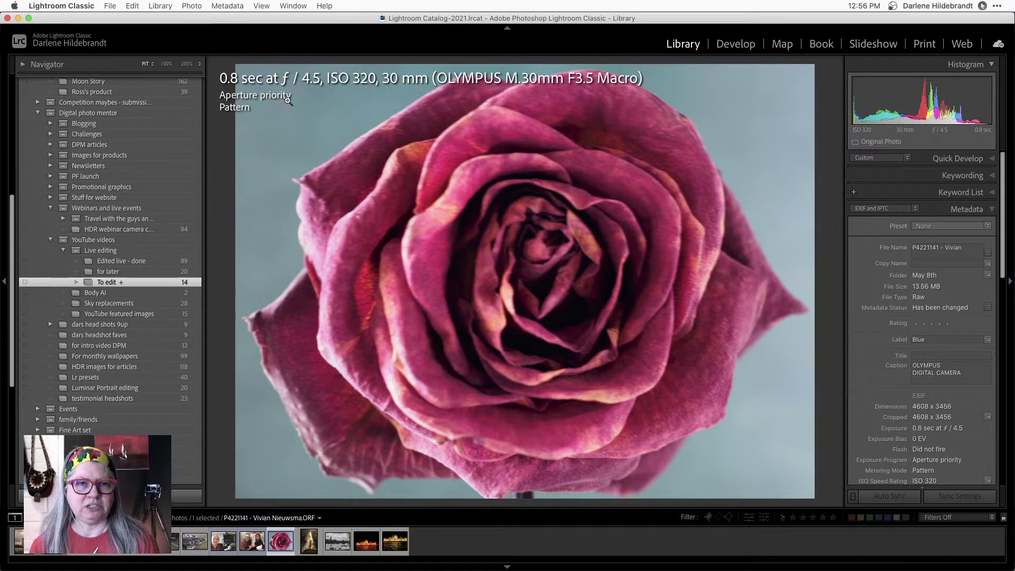
{"action": "left_click_drag", "start_coordinate": [288, 101], "coordinate": [587, 404]}
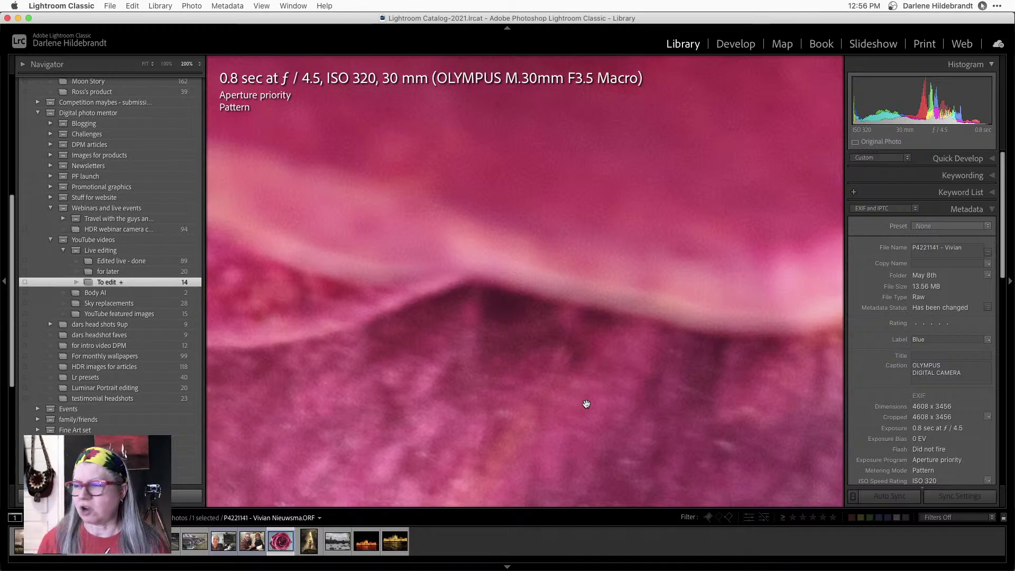
{"action": "scroll", "coordinate": [586, 404], "scroll_direction": "down", "scroll_amount": 5}
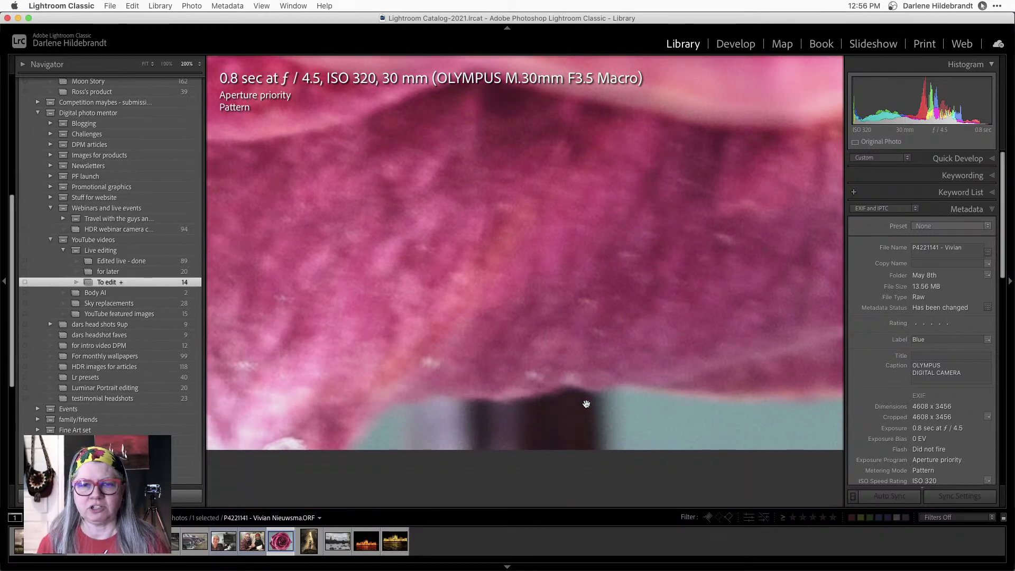
- Examine the sharpness of the rose's centre and lower petals at 200% zoom
{"action": "scroll", "coordinate": [586, 404], "scroll_direction": "right", "scroll_amount": 5}
{"action": "left_click_drag", "start_coordinate": [554, 374], "coordinate": [473, 298]}
{"action": "scroll", "coordinate": [473, 298], "scroll_direction": "up", "scroll_amount": 5}
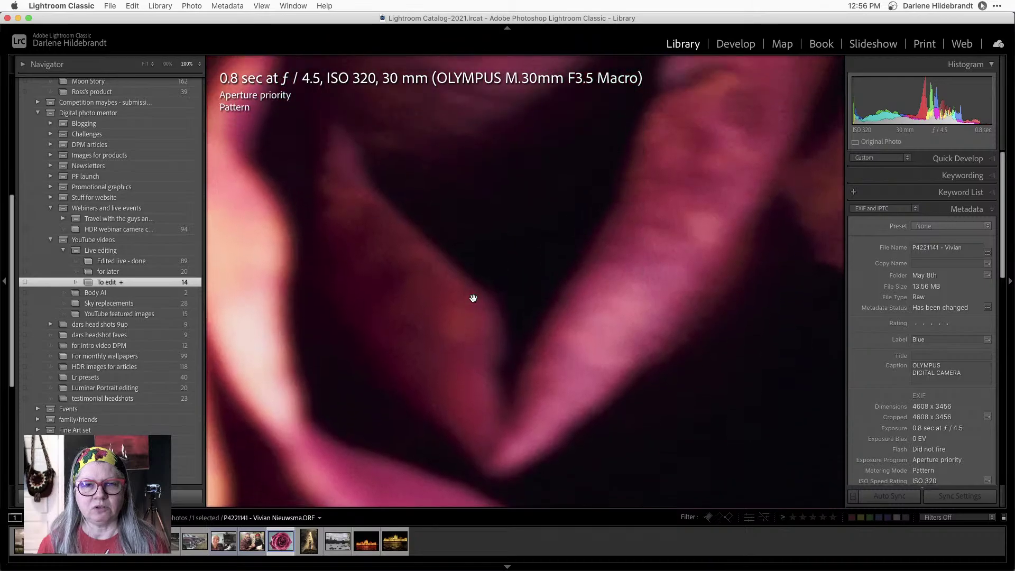
{"action": "scroll", "coordinate": [473, 298], "scroll_direction": "down", "scroll_amount": 10}
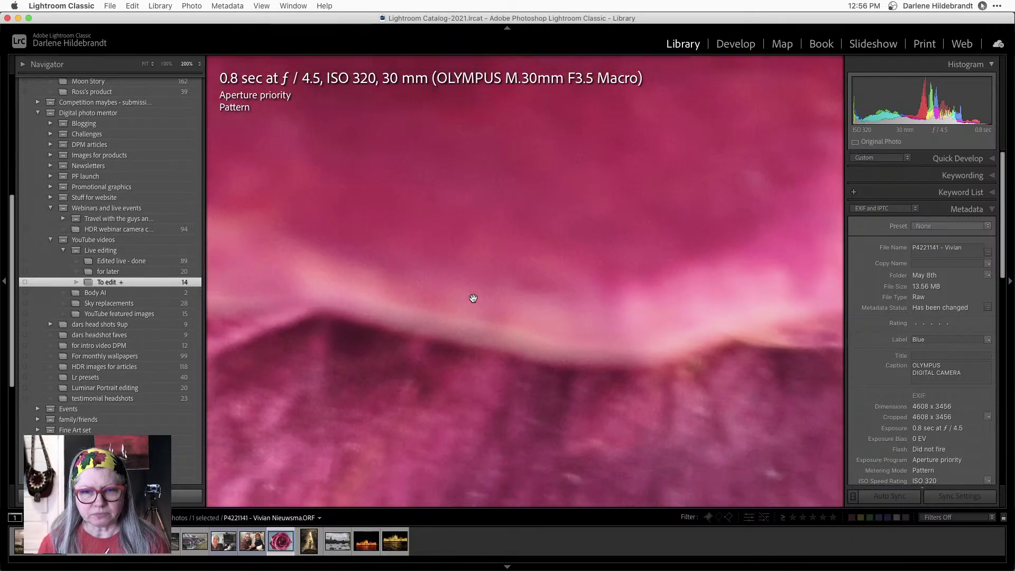
{"action": "scroll", "coordinate": [473, 297], "scroll_direction": "down", "scroll_amount": 5}
{"action": "left_click_drag", "start_coordinate": [503, 290], "coordinate": [638, 273]}
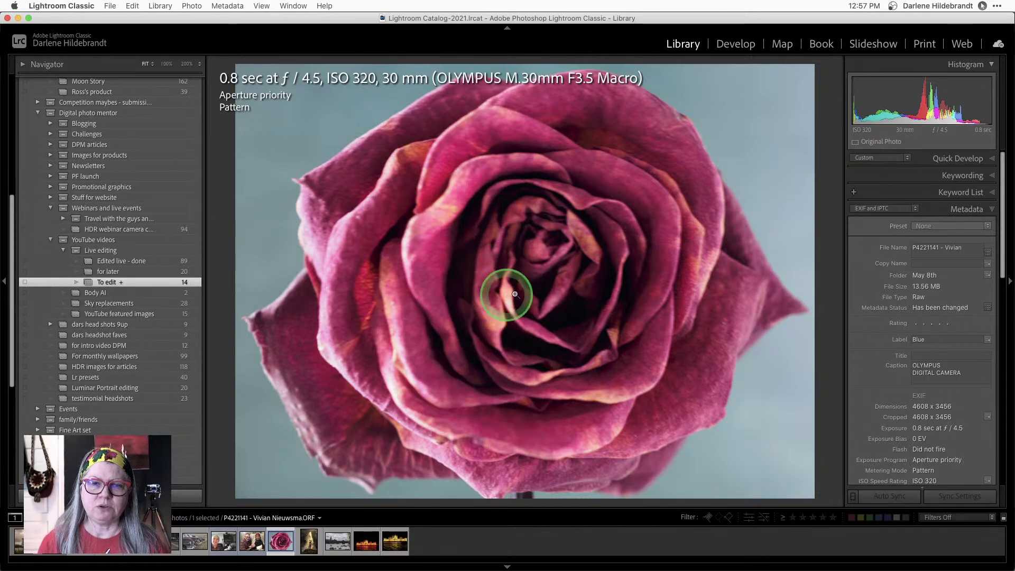
- Check the rose's centre at 200% and 100% zoom, and return to the fitted view
{"action": "left_click", "coordinate": [516, 263]}
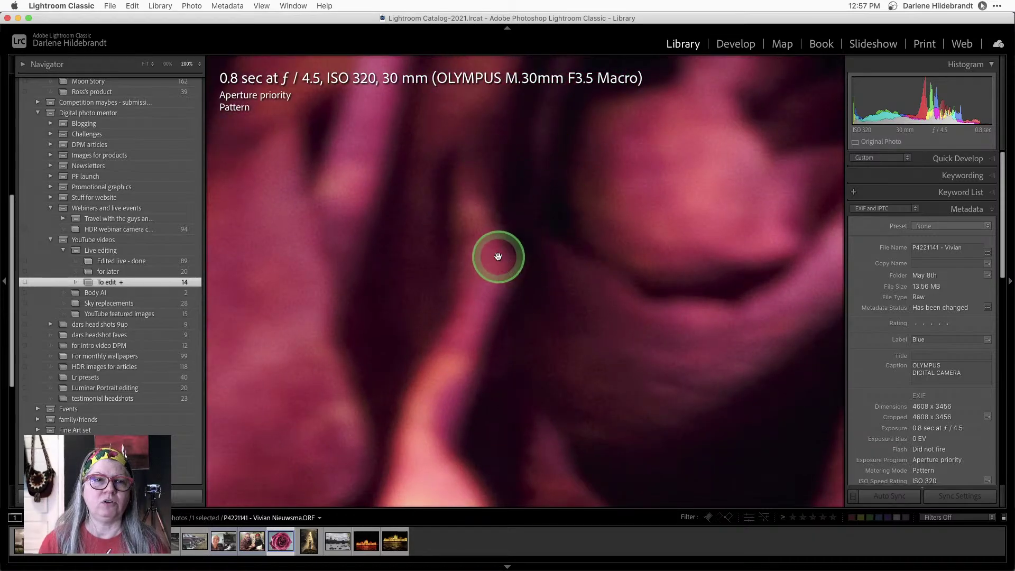
{"action": "left_click", "coordinate": [166, 63]}
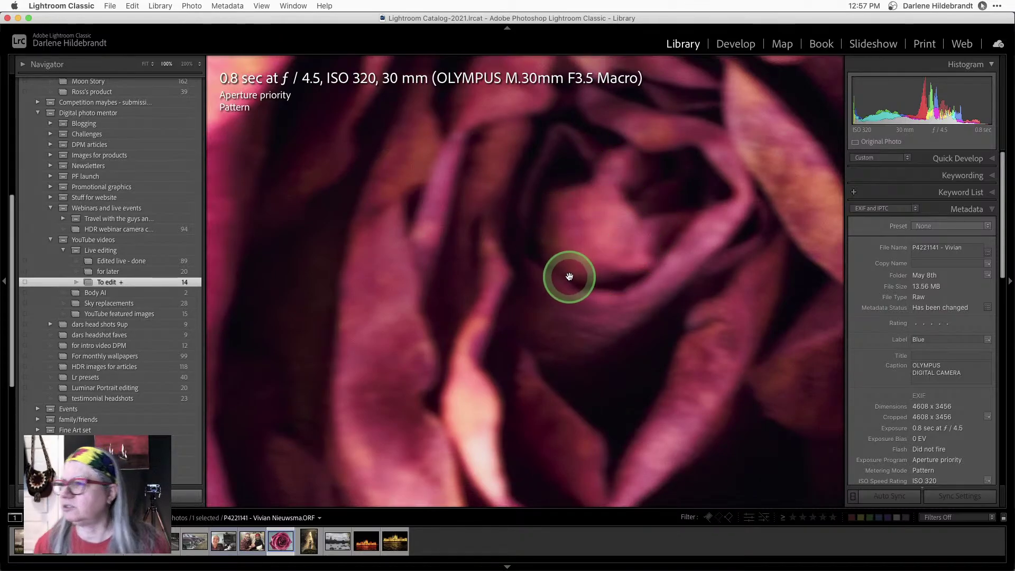
{"action": "left_click", "coordinate": [576, 286]}
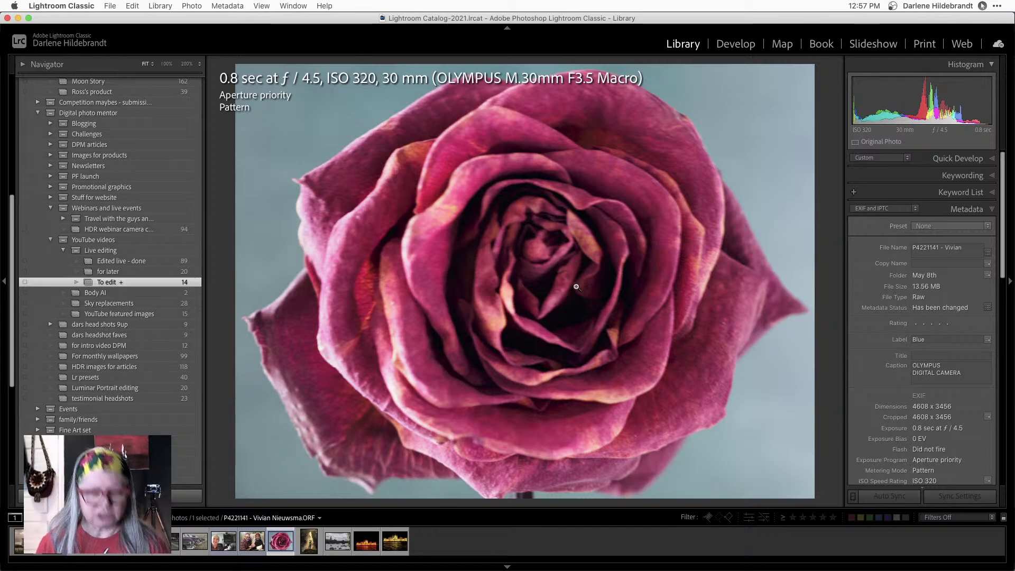
{"action": "left_click", "coordinate": [576, 286]}
- Switch to Luminar AI and open the rose photo from the May 8th folder for editing
{"action": "key", "text": "super+Tab"}
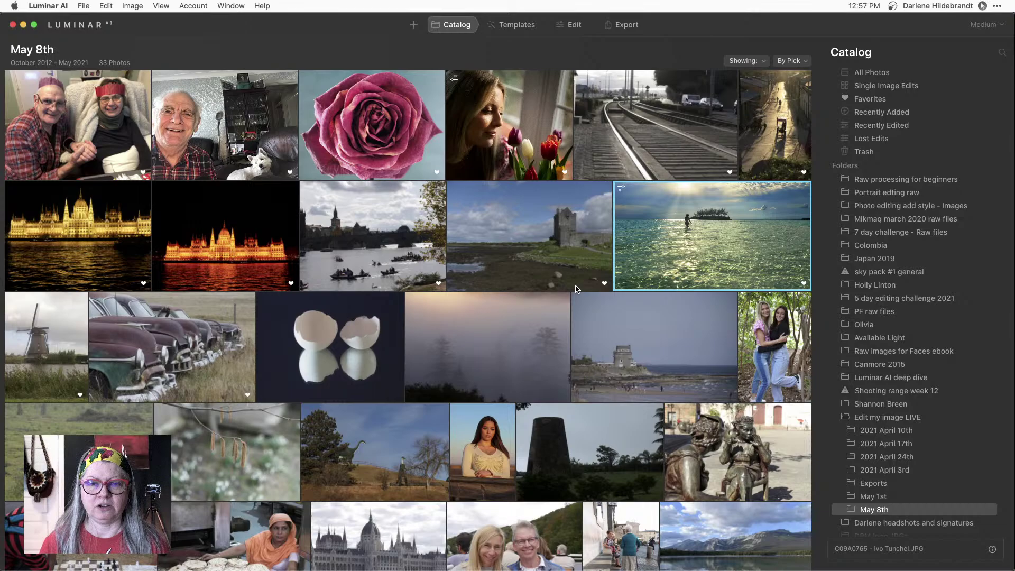
{"action": "left_click", "coordinate": [576, 288]}
{"action": "left_click", "coordinate": [398, 145]}
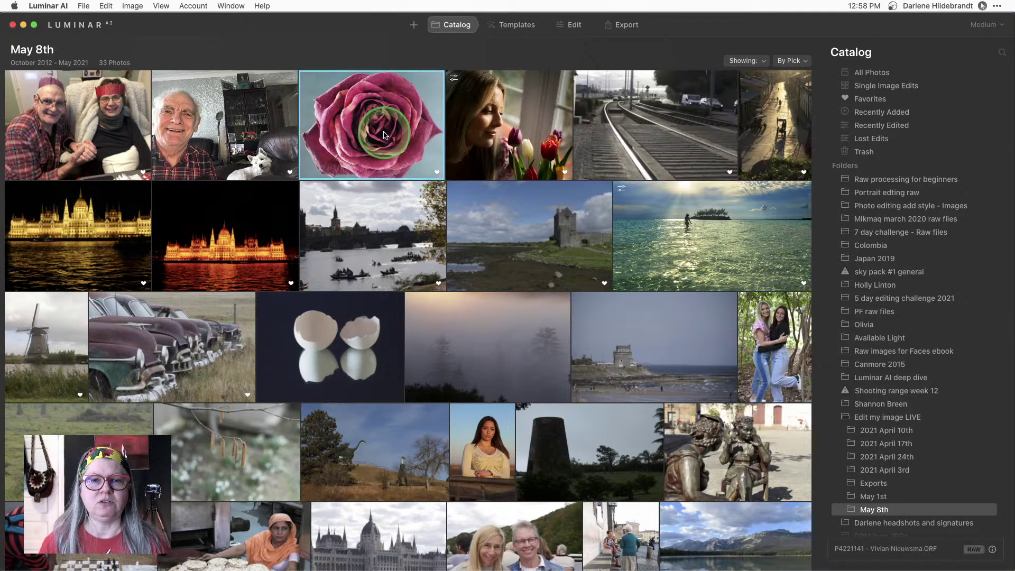
{"action": "left_click", "coordinate": [567, 27]}
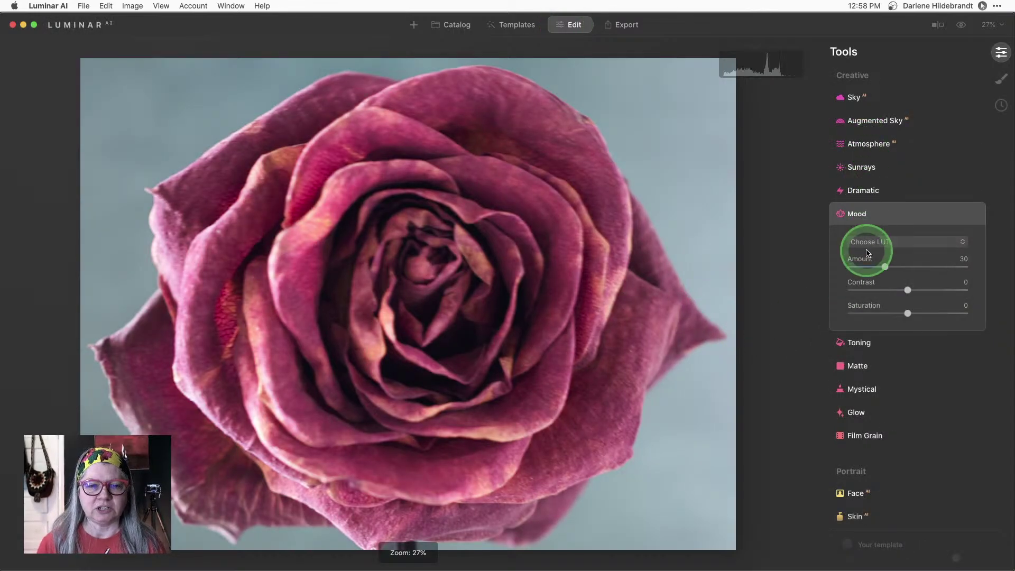
- Crop the rose more tightly with Composition AI at the Original ratio, repositioning the frame over the flower, and apply the crop
{"action": "scroll", "coordinate": [867, 254], "scroll_direction": "up", "scroll_amount": 10}
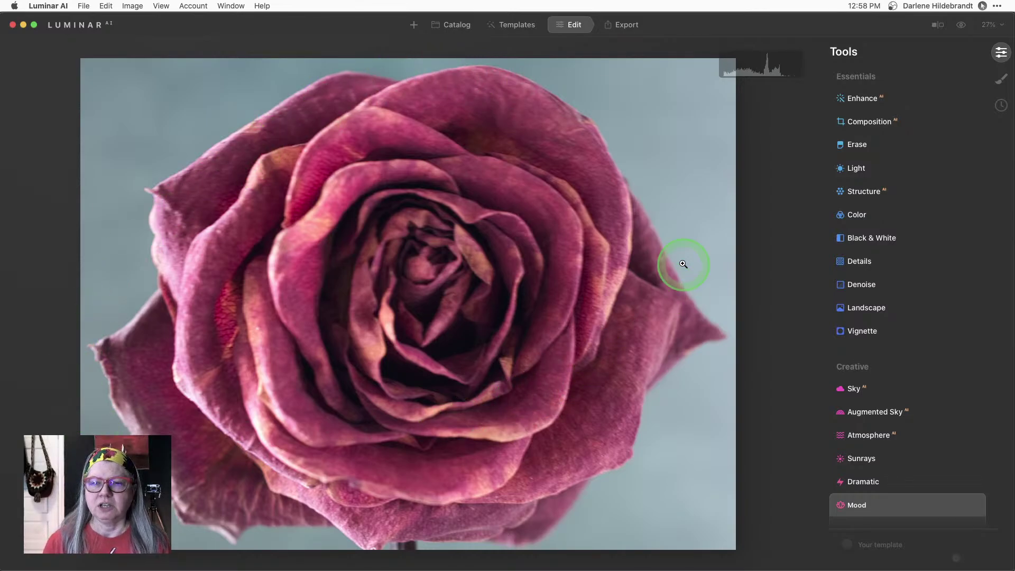
{"action": "left_click", "coordinate": [867, 122]}
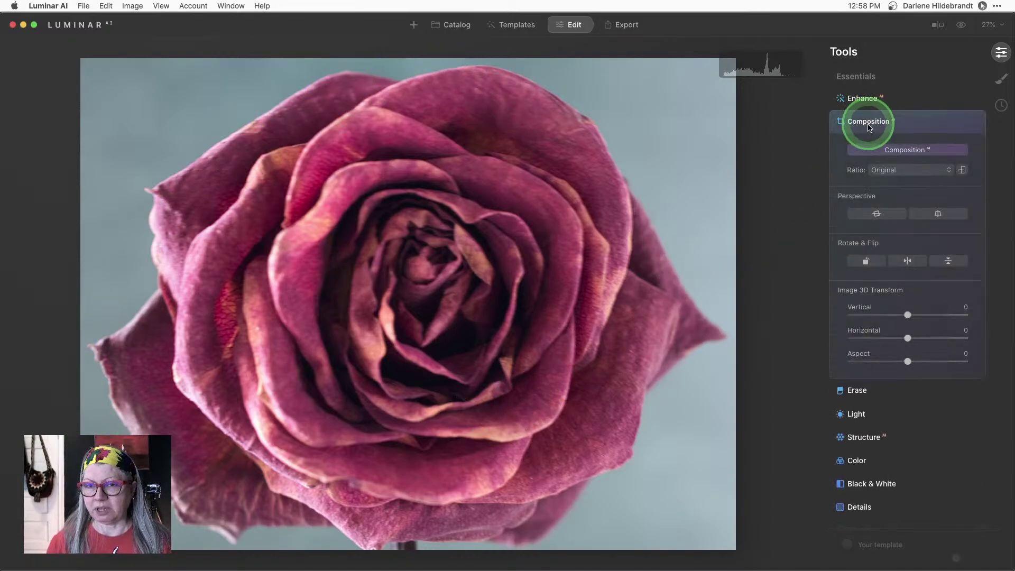
{"action": "left_click", "coordinate": [901, 153]}
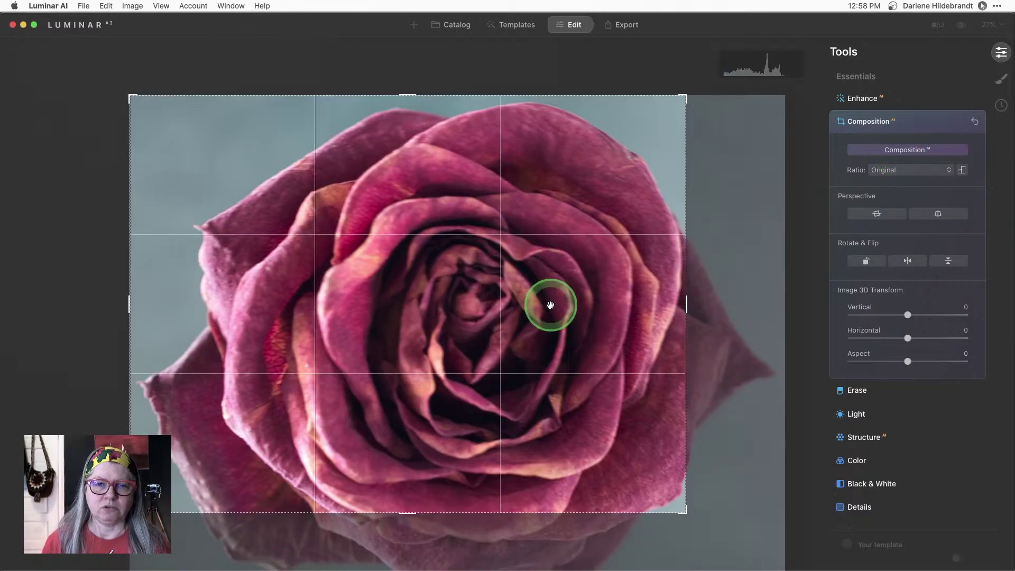
{"action": "left_click_drag", "start_coordinate": [550, 305], "coordinate": [507, 270]}
{"action": "key", "text": "Return"}
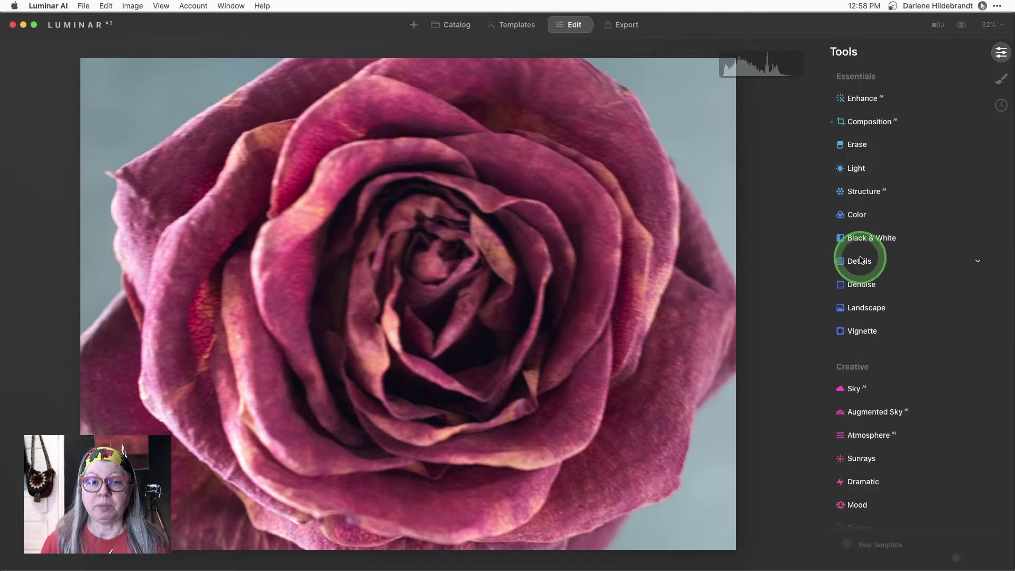
- Set the Enhance AI Accent to 26 on the rose photo
{"action": "left_click", "coordinate": [933, 217]}
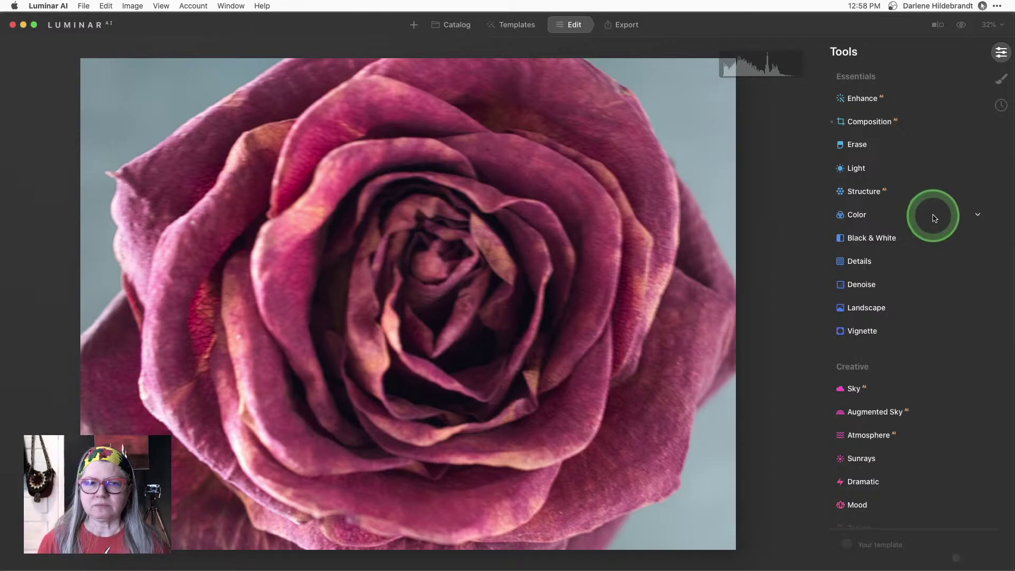
{"action": "left_click", "coordinate": [858, 97]}
{"action": "left_click", "coordinate": [852, 132]}
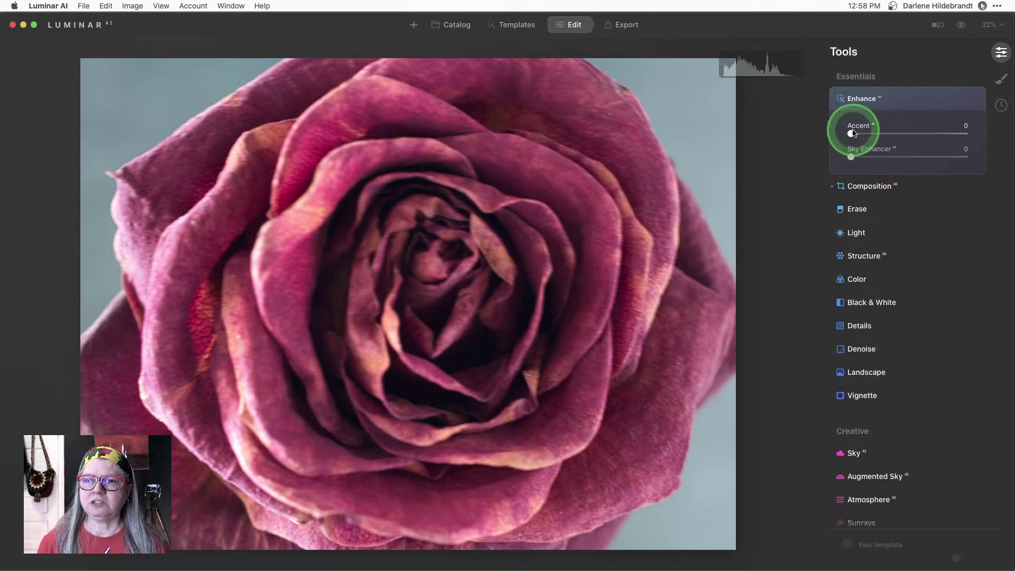
{"action": "left_click_drag", "start_coordinate": [853, 133], "coordinate": [882, 133]}
{"action": "left_click", "coordinate": [882, 206]}
{"action": "scroll", "coordinate": [881, 207], "scroll_direction": "down", "scroll_amount": 2}
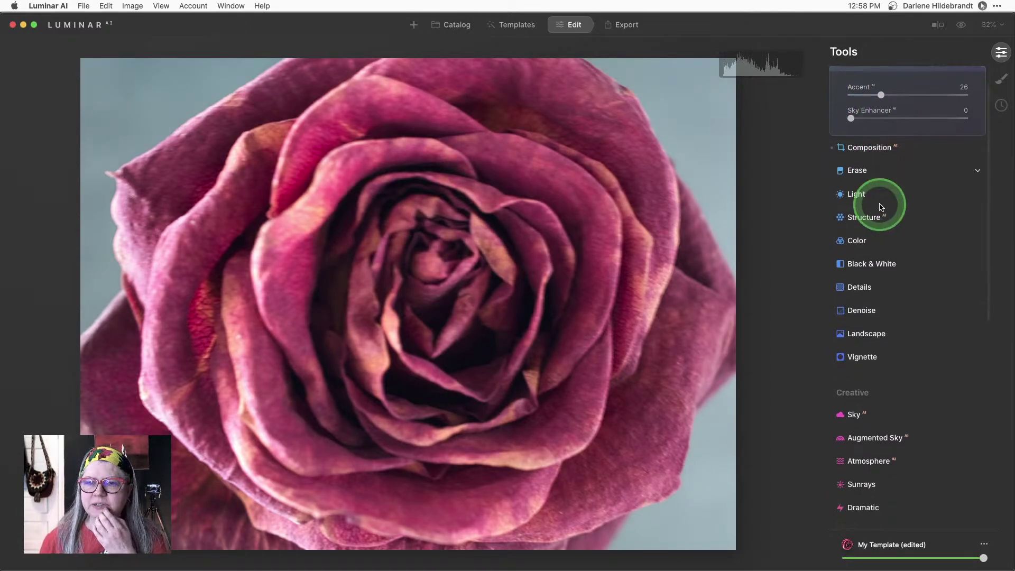
- Sharpen the rose's fine texture with Small Details at 36, checking the lower petals at 100% zoom
{"action": "left_click", "coordinate": [851, 254]}
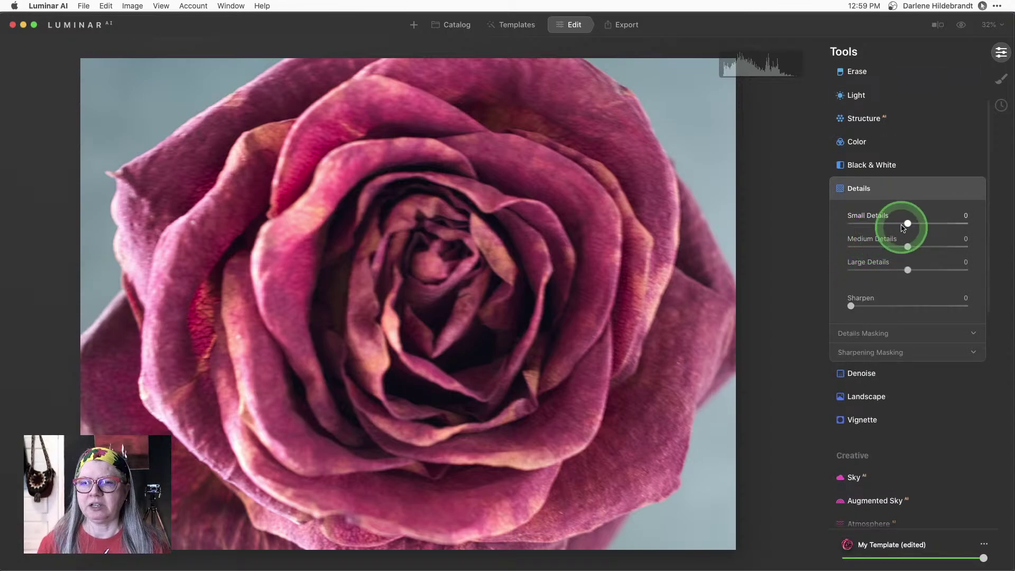
{"action": "left_click_drag", "start_coordinate": [903, 227], "coordinate": [940, 224]}
{"action": "left_click", "coordinate": [370, 525]}
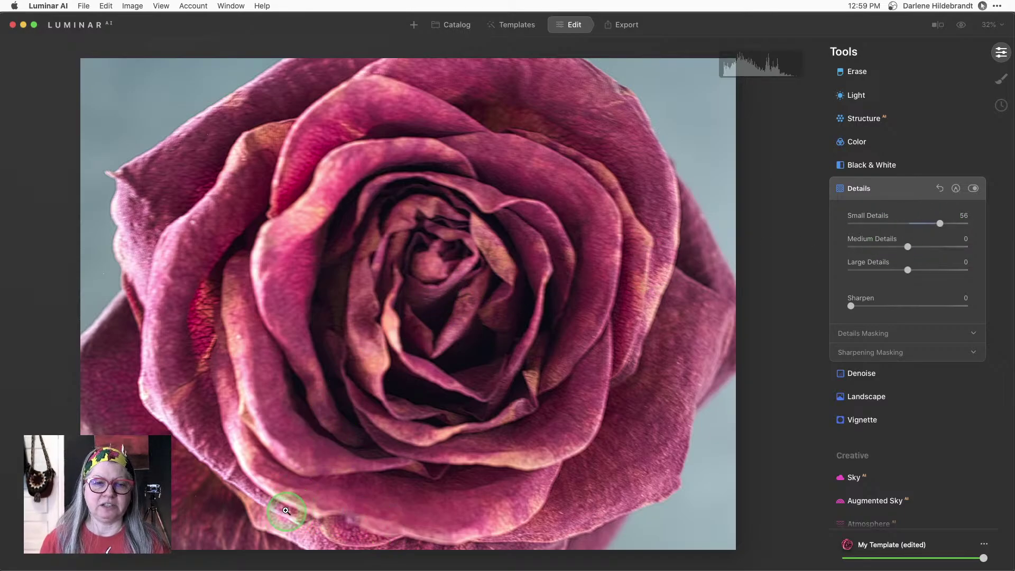
{"action": "left_click_drag", "start_coordinate": [297, 508], "coordinate": [510, 360]}
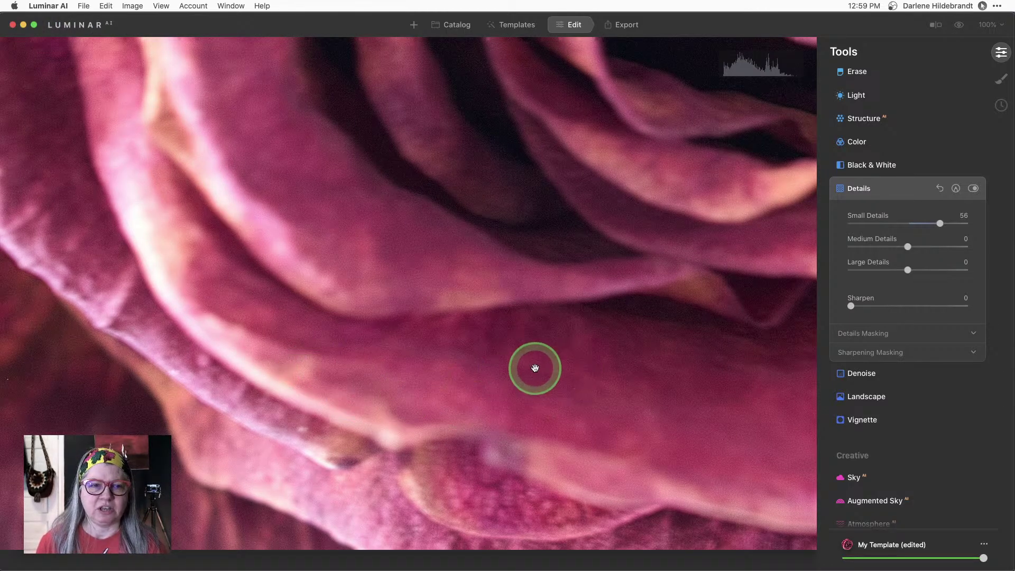
{"action": "left_click", "coordinate": [535, 368]}
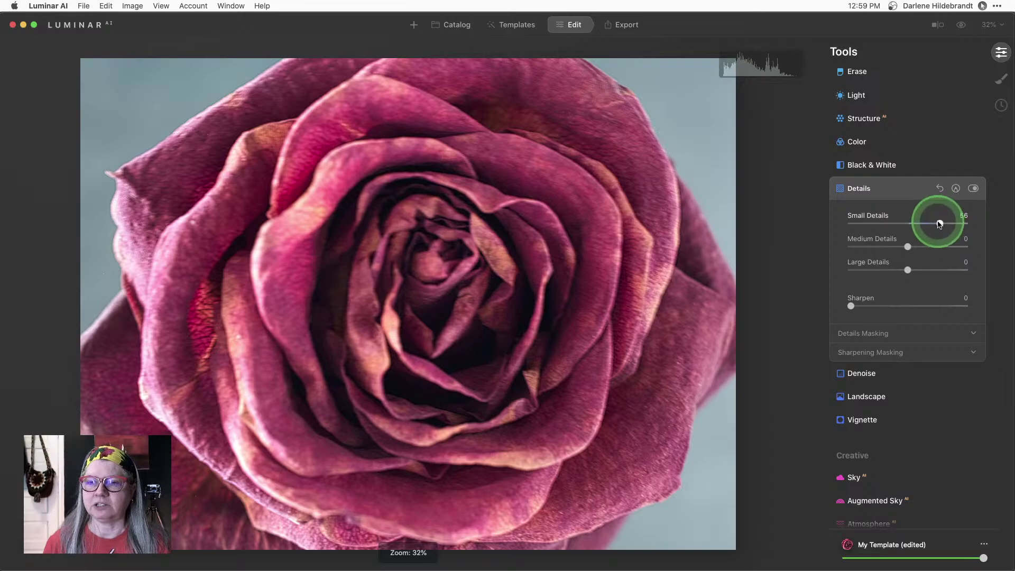
{"action": "left_click_drag", "start_coordinate": [940, 225], "coordinate": [927, 223]}
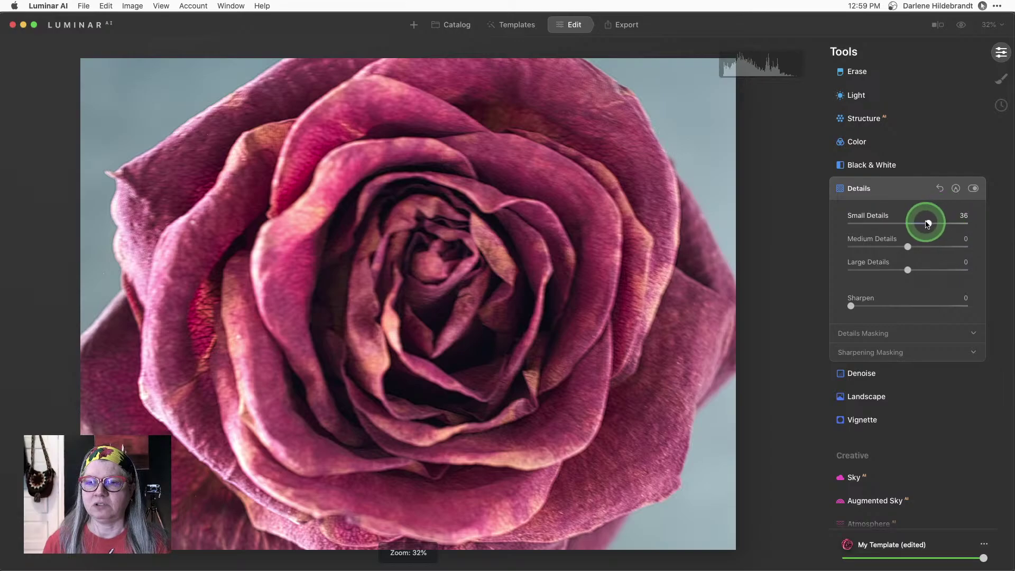
- Add a Texture adjustment in Local Masking and open the file chooser for its texture image
{"action": "left_click", "coordinate": [999, 82]}
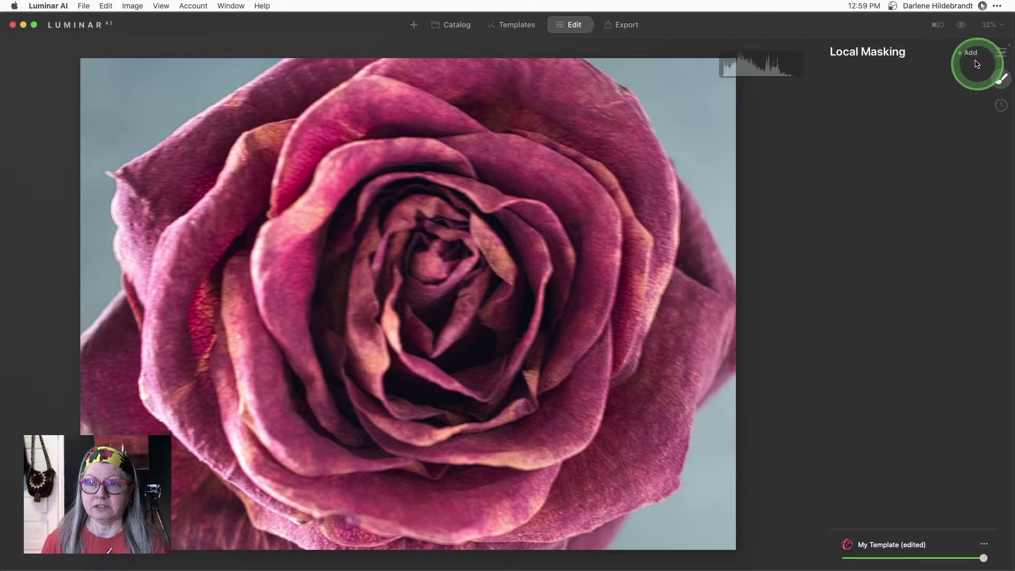
{"action": "left_click", "coordinate": [970, 53]}
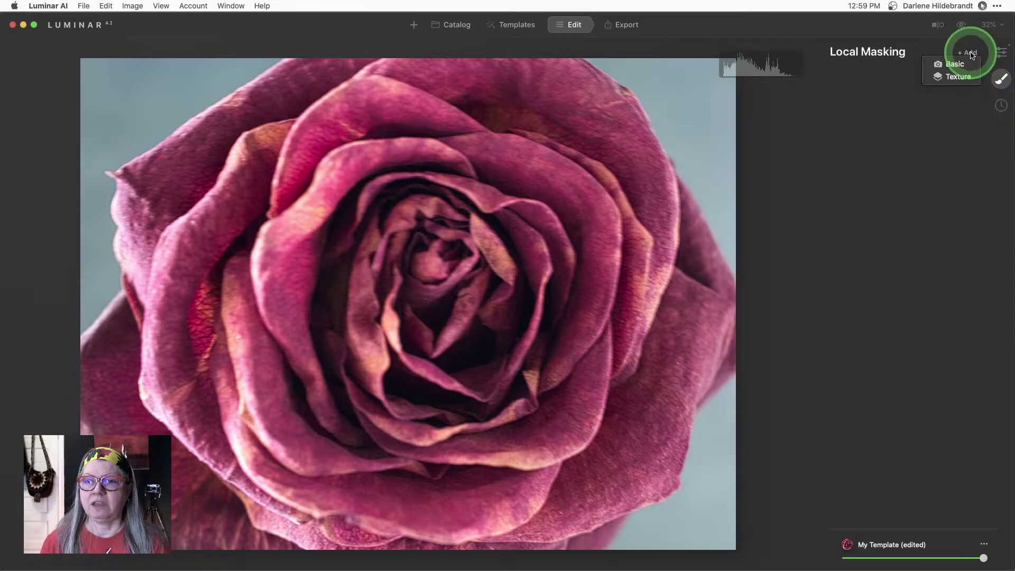
{"action": "left_click", "coordinate": [954, 78]}
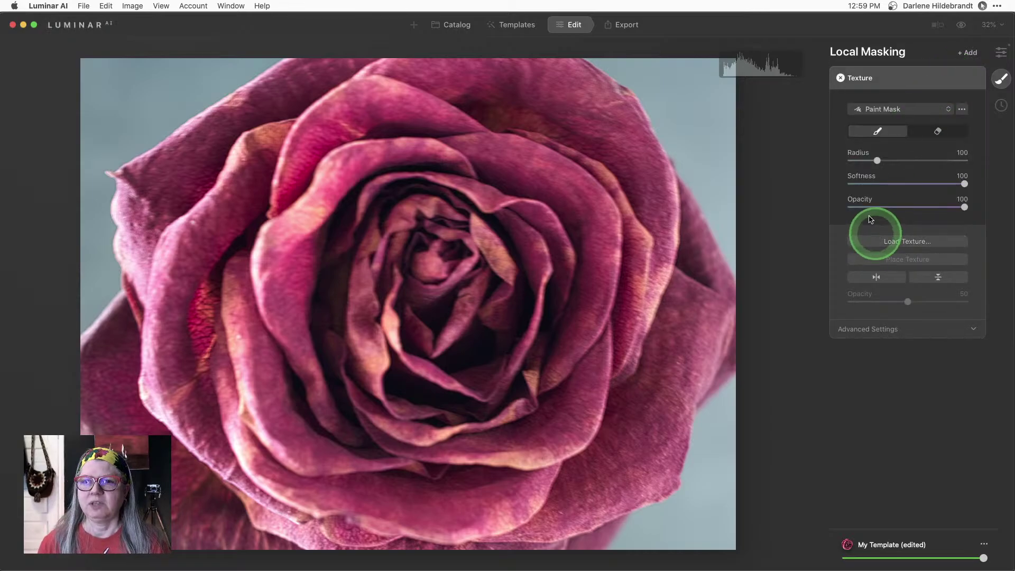
{"action": "left_click", "coordinate": [901, 241]}
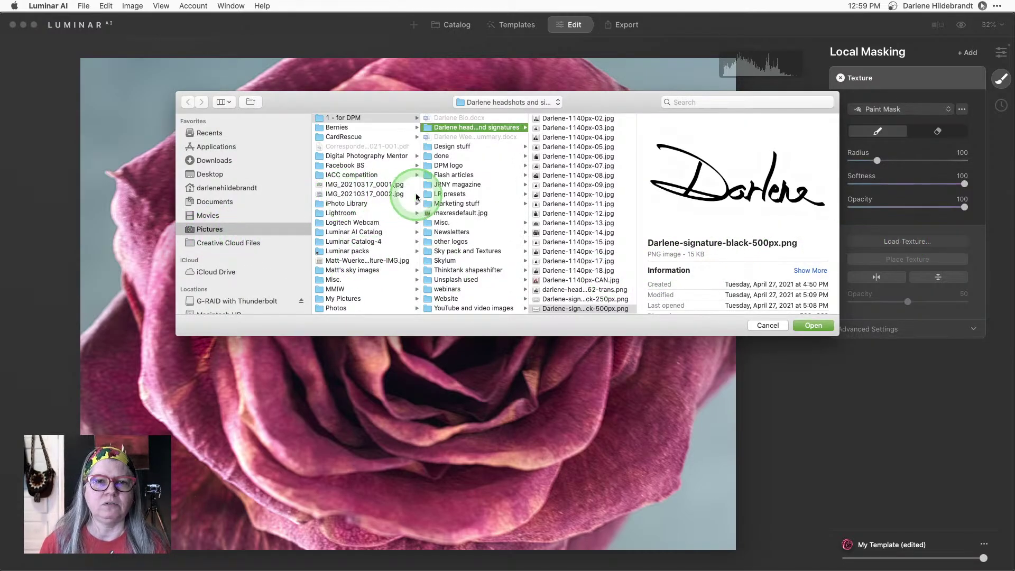
- Look through the Cuba texture pack 1 and promo images folders inside Sky pack and Textures
{"action": "scroll", "coordinate": [439, 201], "scroll_direction": "down", "scroll_amount": 1}
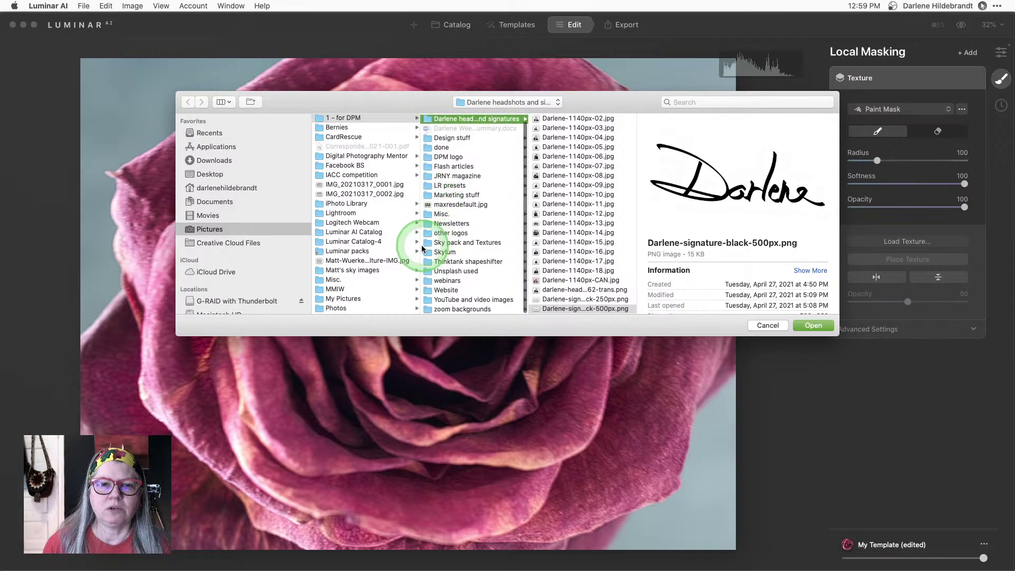
{"action": "left_click", "coordinate": [455, 243]}
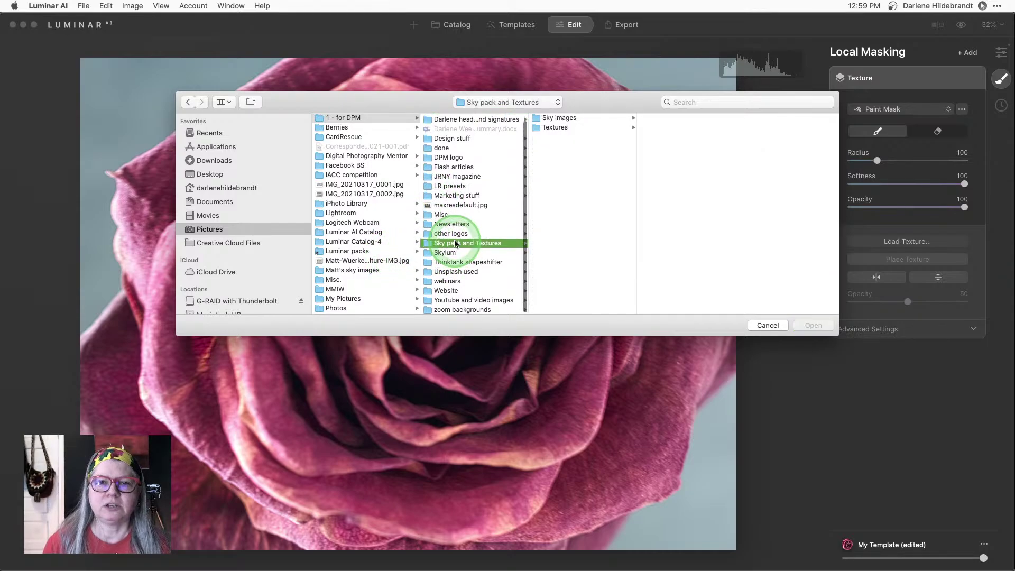
{"action": "left_click", "coordinate": [547, 127]}
{"action": "left_click", "coordinate": [675, 117]}
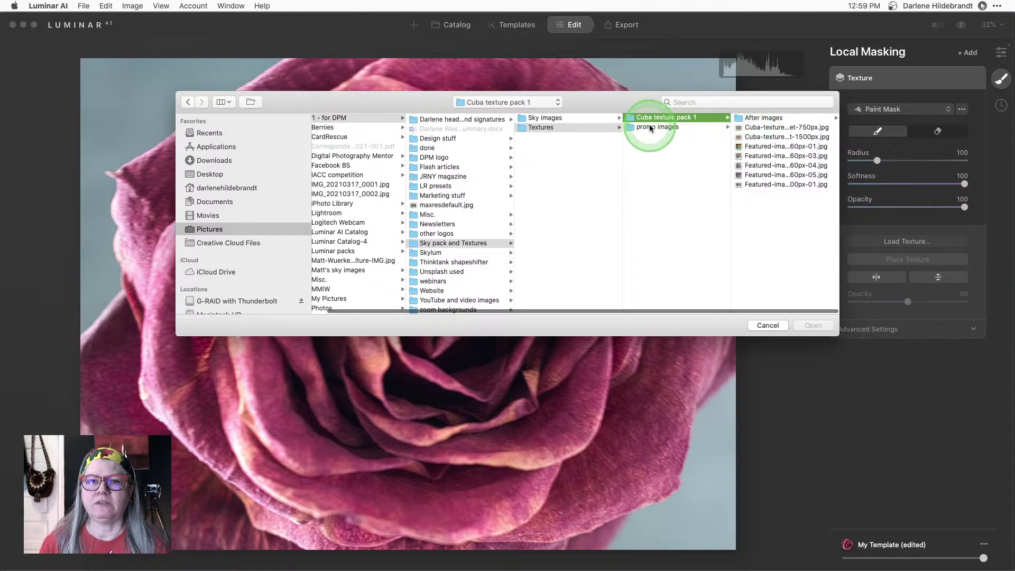
{"action": "left_click", "coordinate": [655, 128]}
{"action": "left_click", "coordinate": [664, 119]}
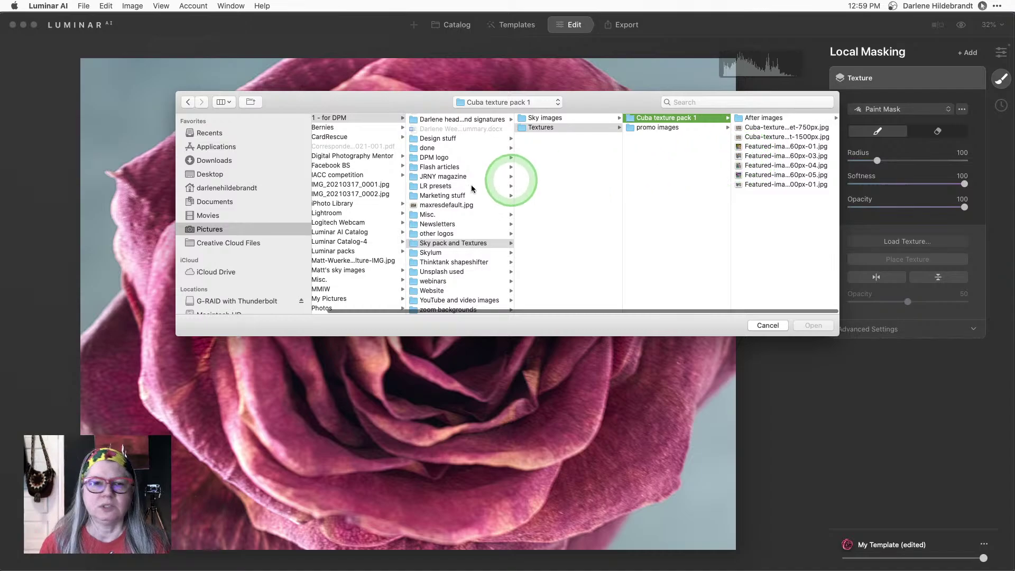
- Look through the textures folder inside Photos on the G-RAID with Thunderbolt drive for a suitable texture set
{"action": "scroll", "coordinate": [203, 260], "scroll_direction": "down", "scroll_amount": 3}
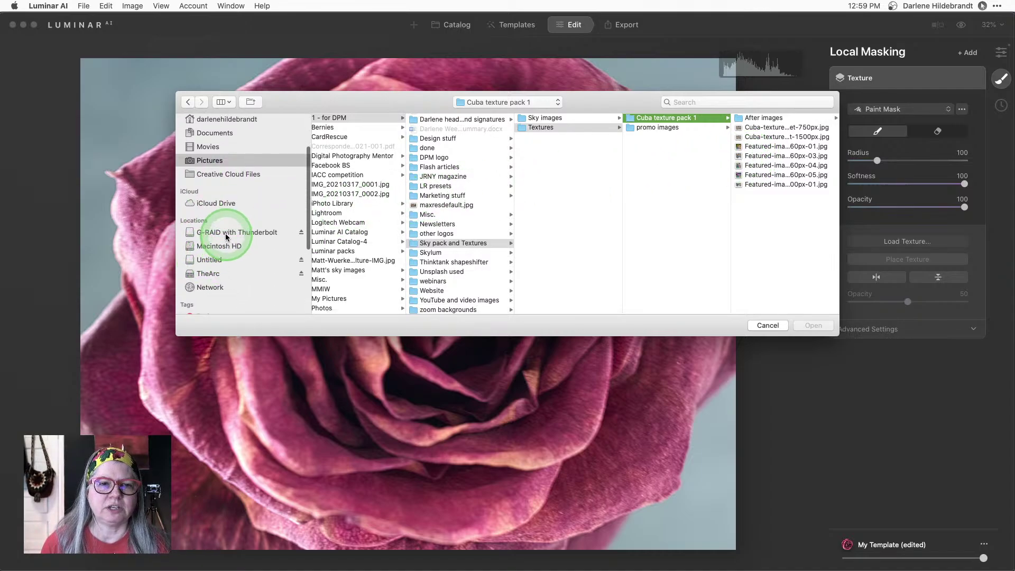
{"action": "scroll", "coordinate": [388, 238], "scroll_direction": "left", "scroll_amount": 1}
{"action": "scroll", "coordinate": [387, 237], "scroll_direction": "down", "scroll_amount": 3}
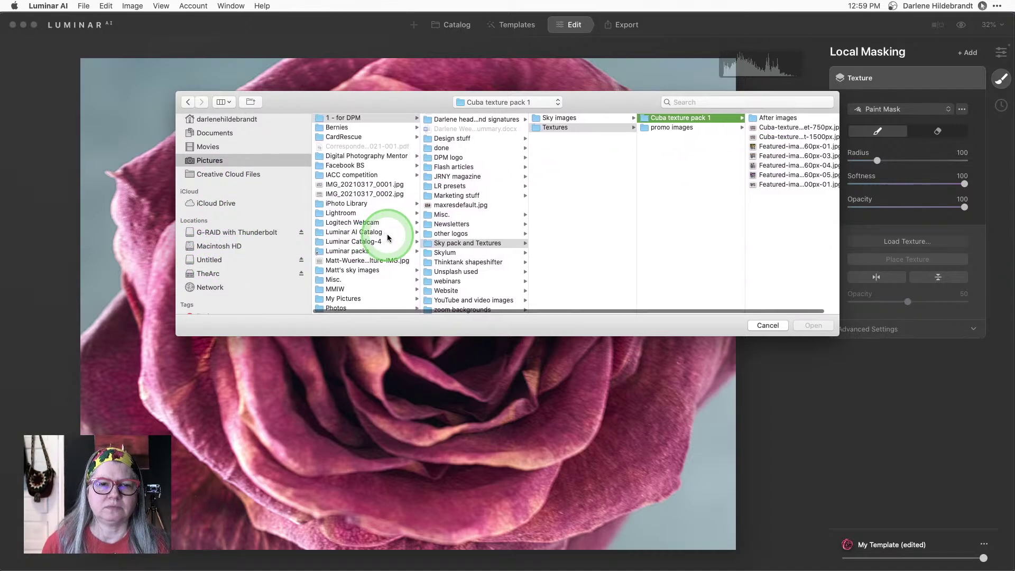
{"action": "left_click", "coordinate": [227, 233]}
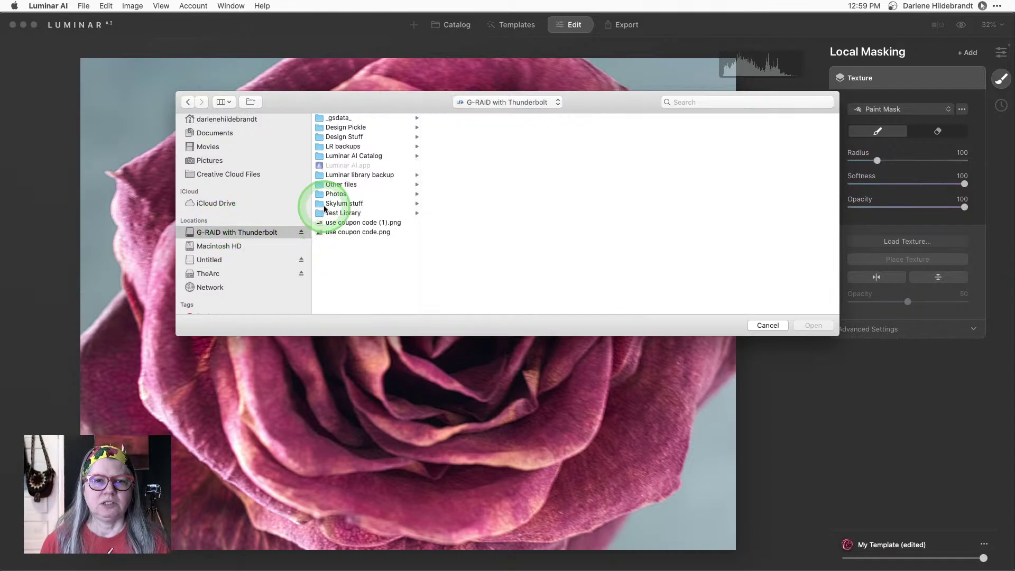
{"action": "left_click", "coordinate": [326, 195]}
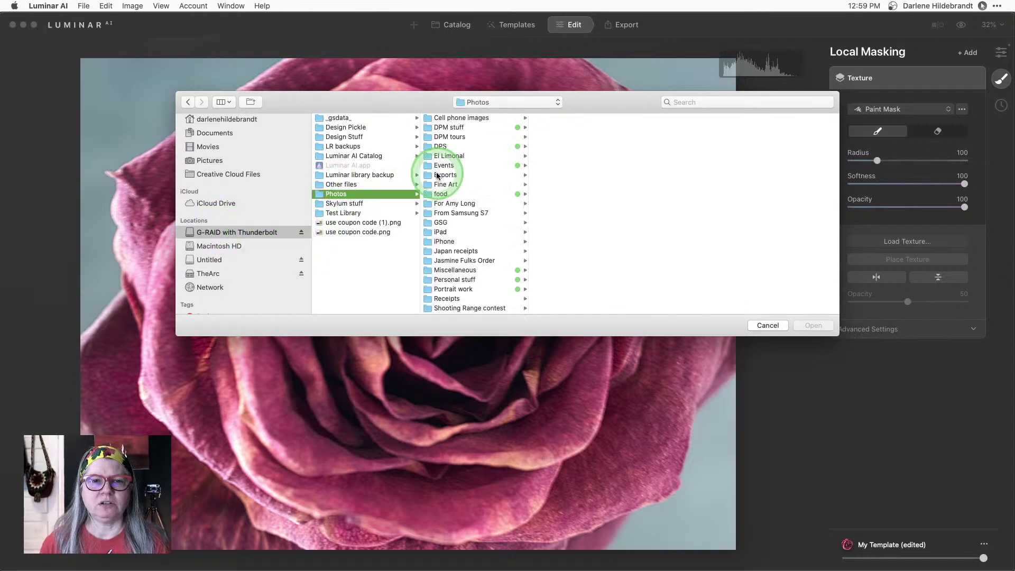
{"action": "scroll", "coordinate": [457, 175], "scroll_direction": "down", "scroll_amount": 5}
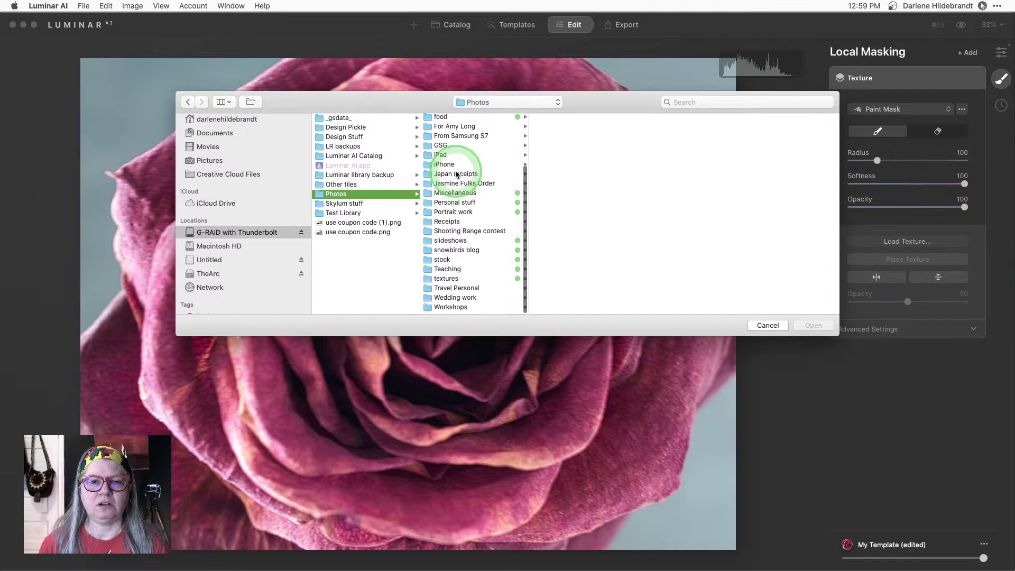
{"action": "left_click", "coordinate": [446, 280]}
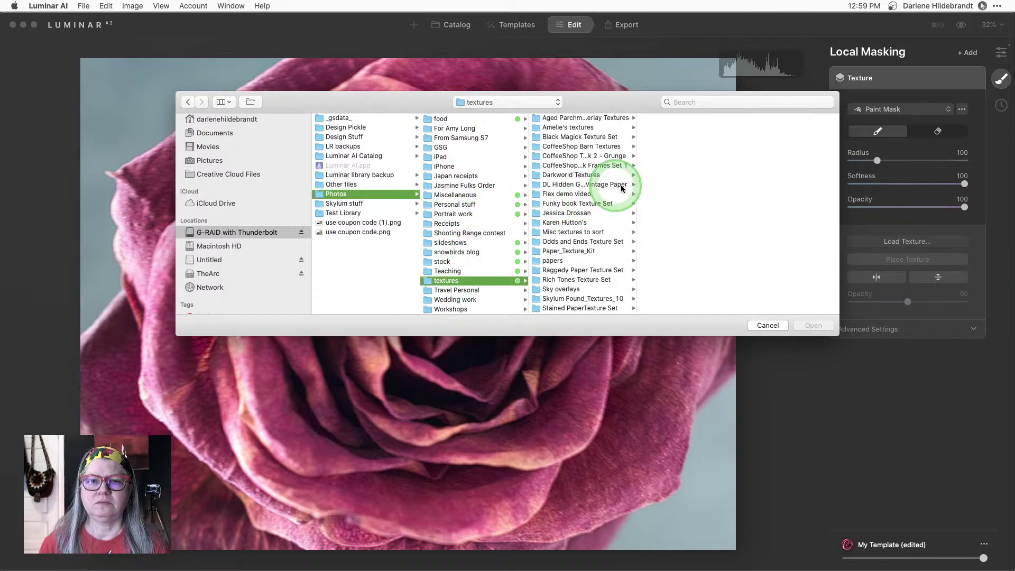
{"action": "left_click_drag", "start_coordinate": [637, 179], "coordinate": [665, 181]}
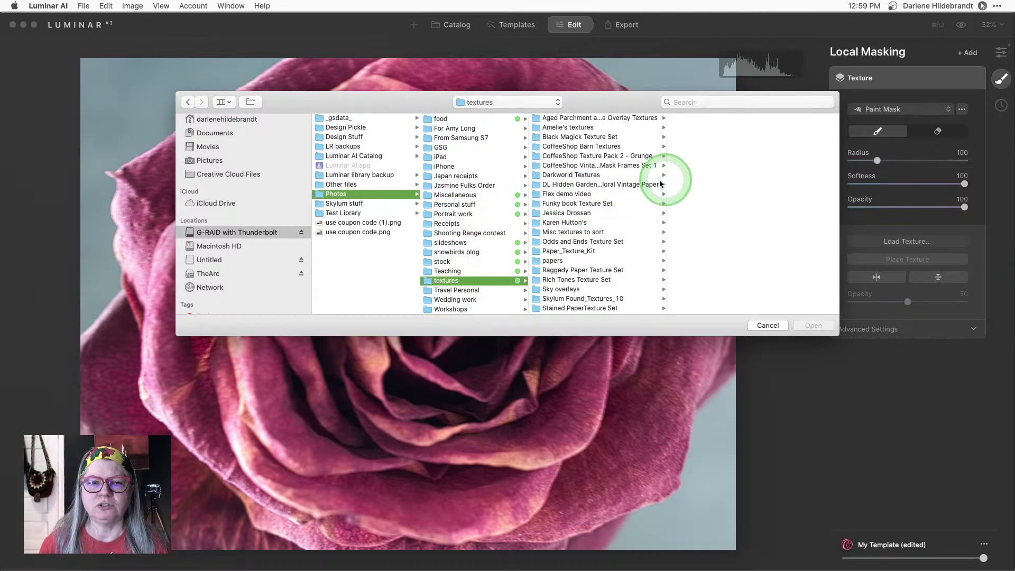
- Open the 40 high-res images folder of Cuba Texture pack 1b (updated), inside DPM stuff and Texture packs
{"action": "scroll", "coordinate": [461, 161], "scroll_direction": "up", "scroll_amount": 4}
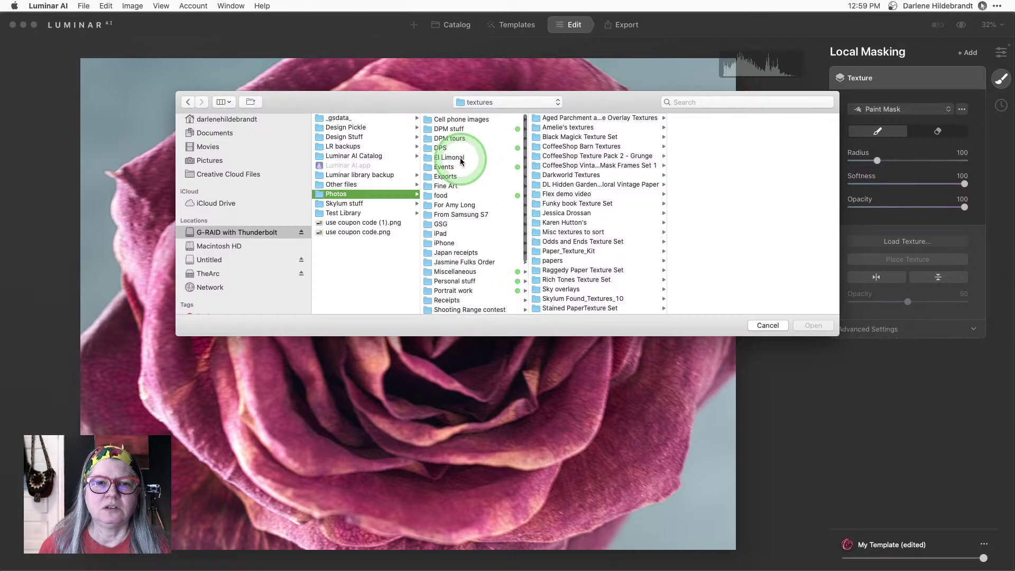
{"action": "left_click", "coordinate": [449, 128]}
{"action": "scroll", "coordinate": [583, 231], "scroll_direction": "up", "scroll_amount": 1}
{"action": "left_click", "coordinate": [562, 281]}
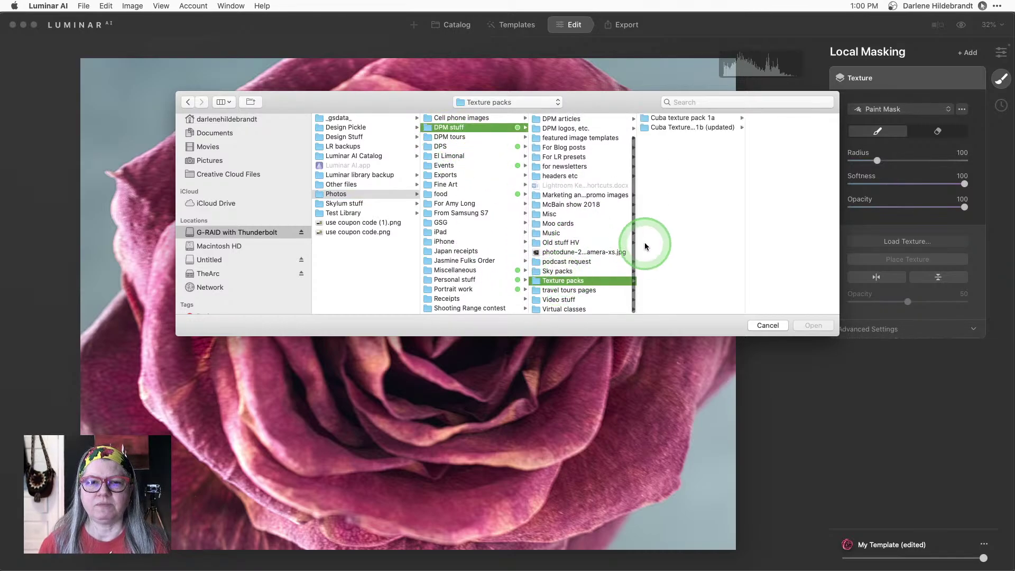
{"action": "left_click", "coordinate": [670, 126]}
{"action": "left_click", "coordinate": [740, 119]}
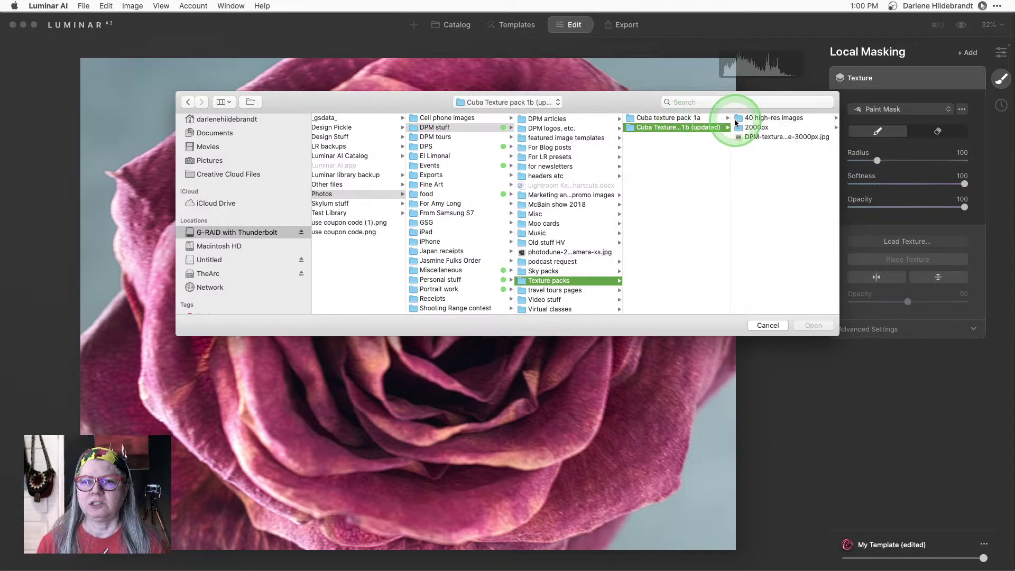
{"action": "left_click", "coordinate": [751, 127]}
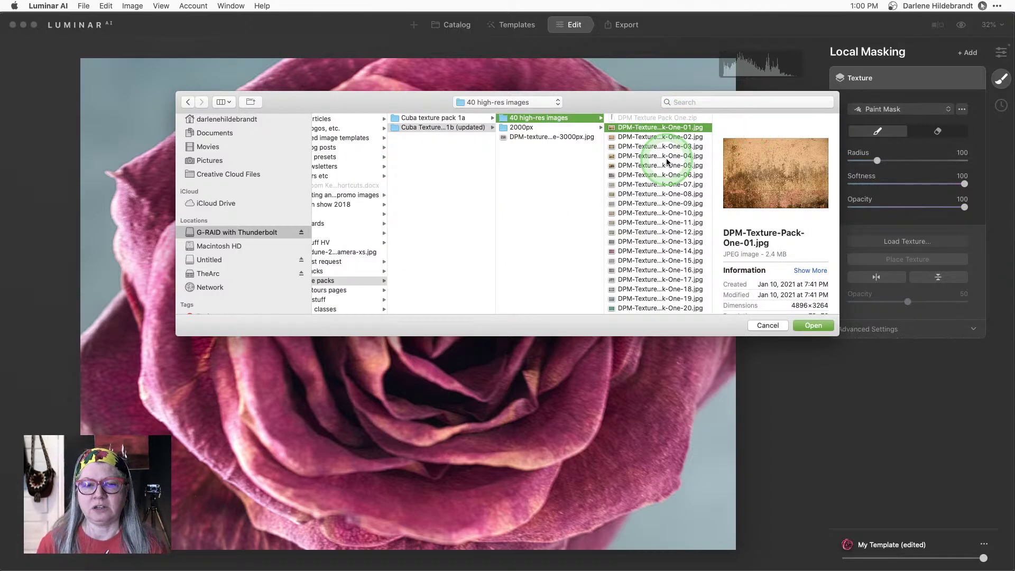
- Preview the pack's texture images at large size, starting from DPM-Texture-Pack-One-01.jpg, and compare images 08 and 09
{"action": "key", "text": "space"}
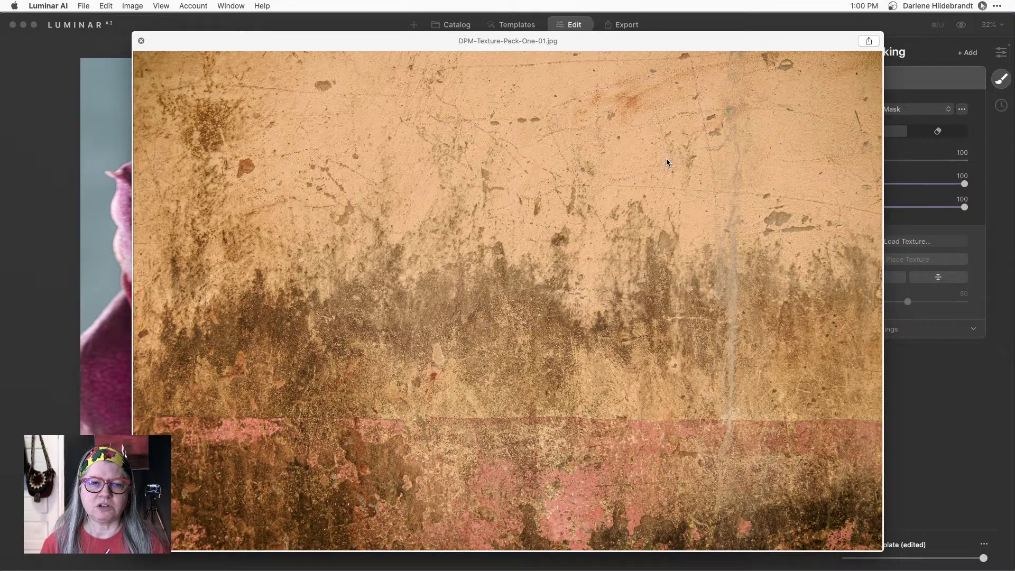
{"action": "key", "text": "Down"}
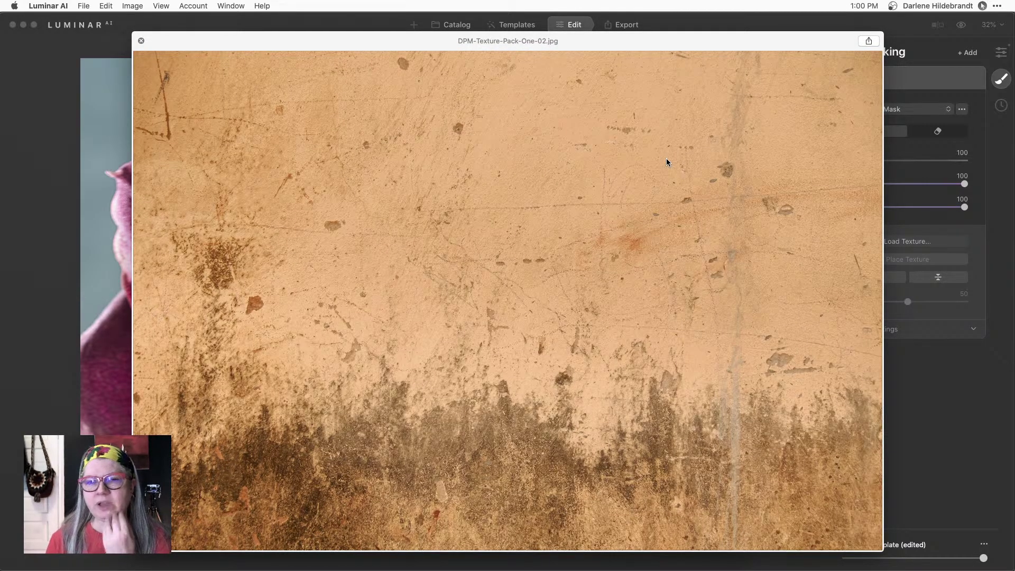
{"action": "key", "text": "Down"}
{"action": "key", "text": "Down"}
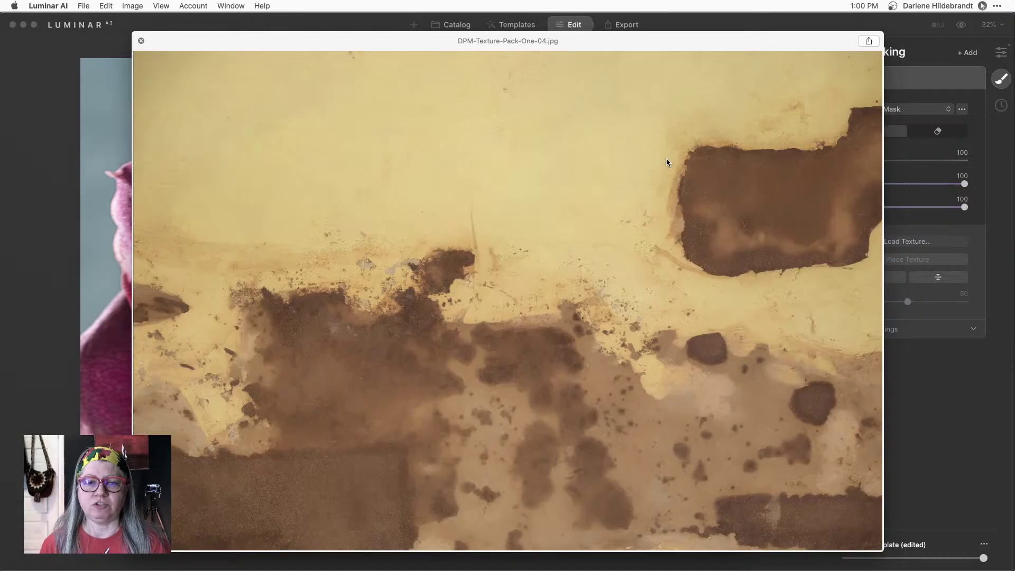
{"action": "key", "text": "Down"}
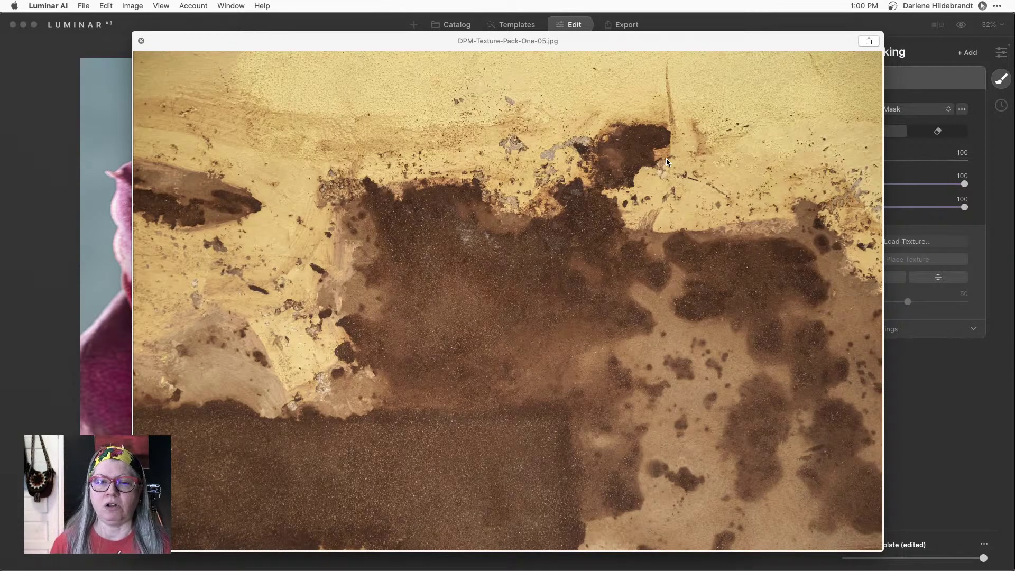
{"action": "key", "text": "Down"}
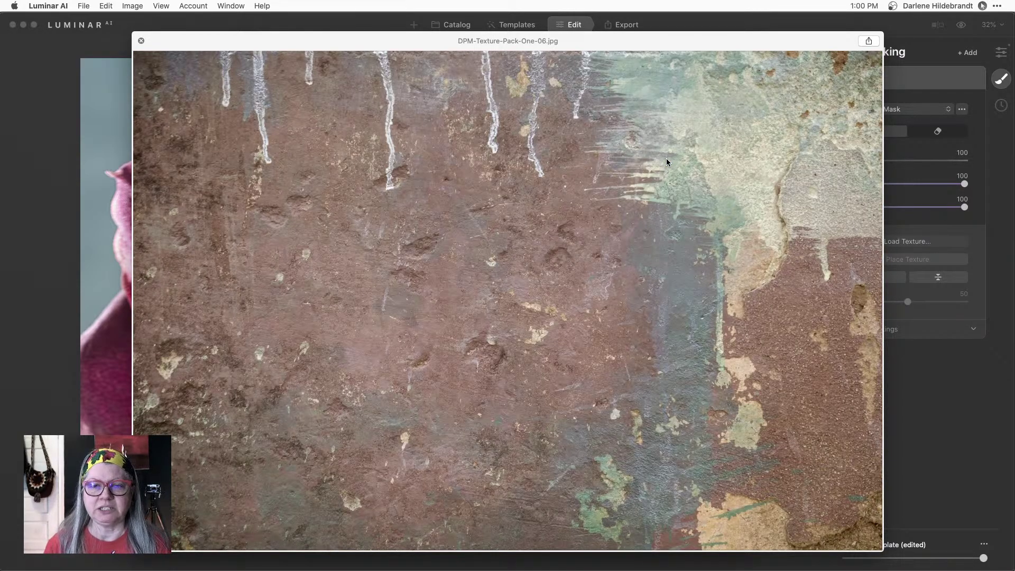
{"action": "key", "text": "Down"}
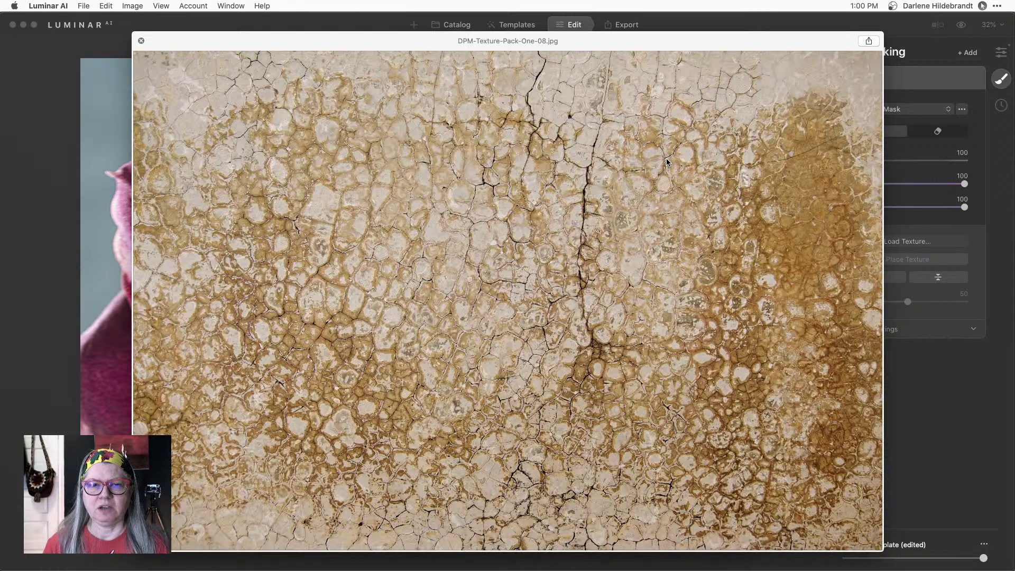
{"action": "key", "text": "Down"}
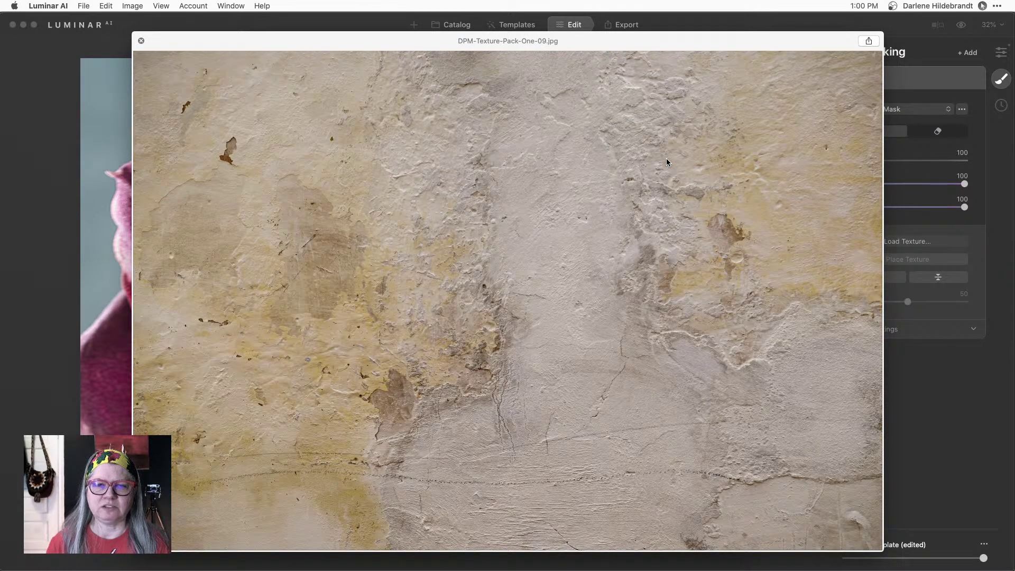
{"action": "key", "text": "Down"}
{"action": "key", "text": "Up"}
{"action": "key", "text": "Up"}
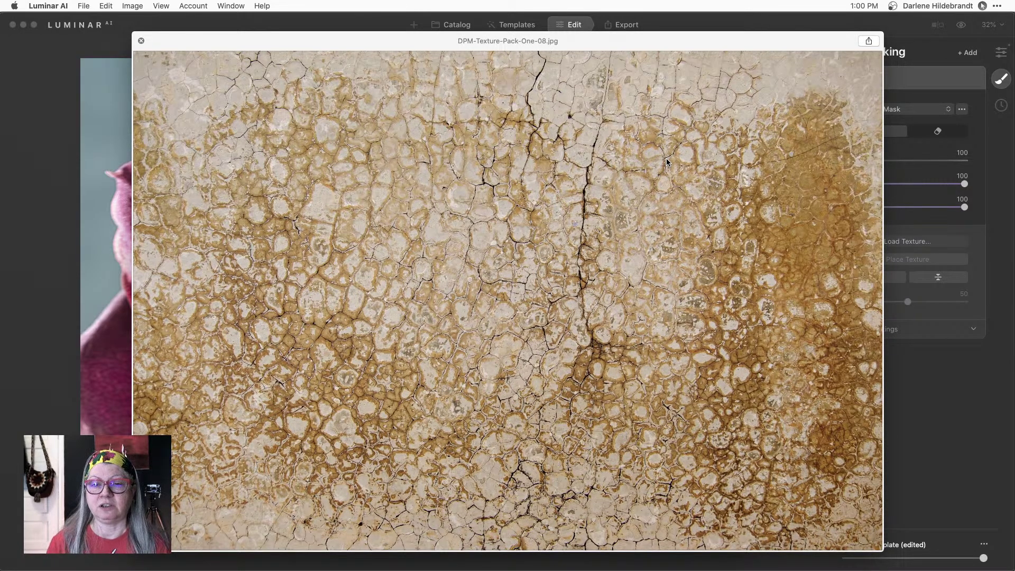
- Preview the images from DPM-Texture-Pack-One-09.jpg onward and load DPM-Texture-Pack-One-13.jpg as the rose's texture
{"action": "key", "text": "Down"}
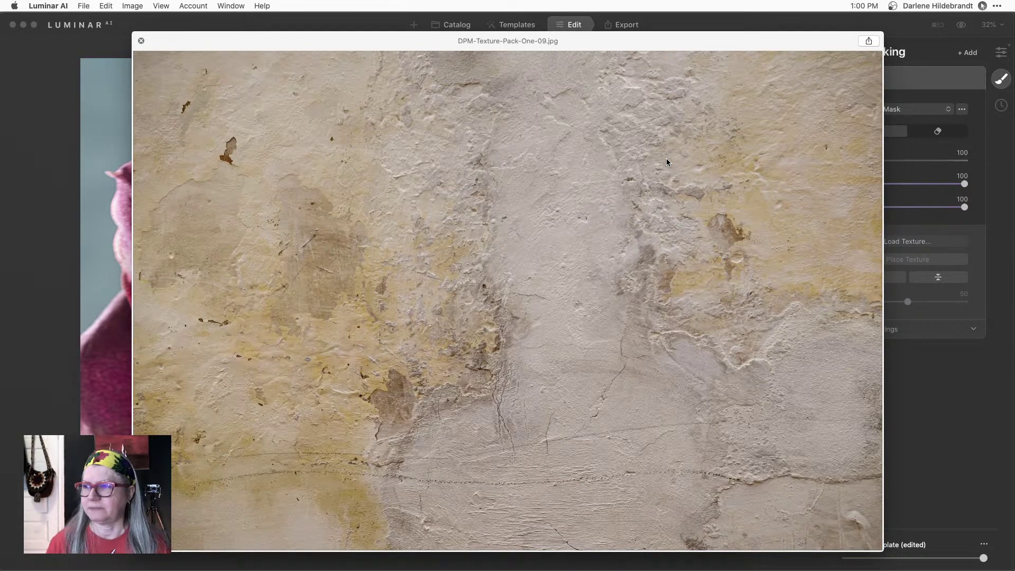
{"action": "key", "text": "Down"}
{"action": "key", "text": "Down"}
{"action": "key", "text": "Down"}
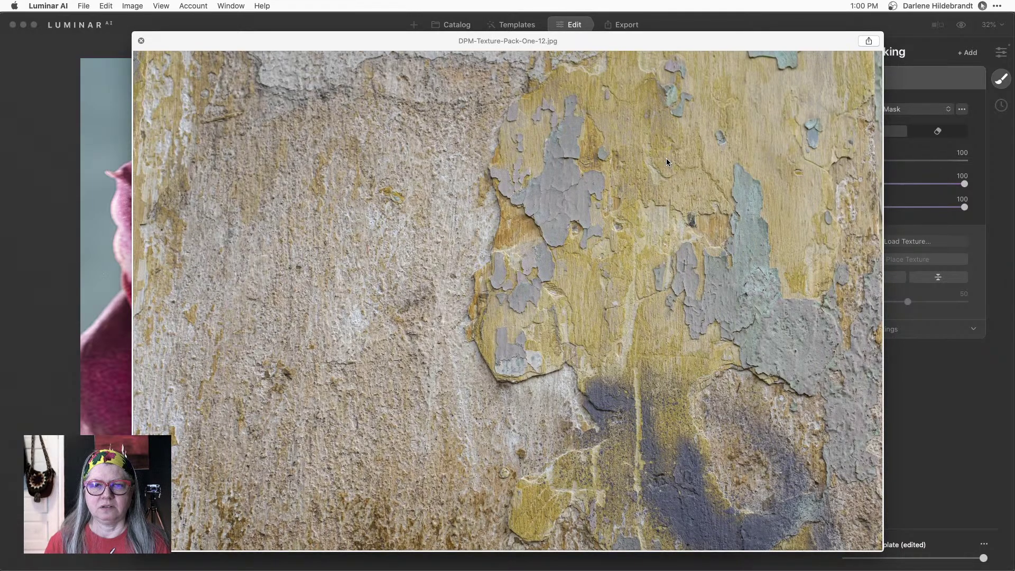
{"action": "key", "text": "Down"}
{"action": "key", "text": "Down"}
{"action": "key", "text": "Up"}
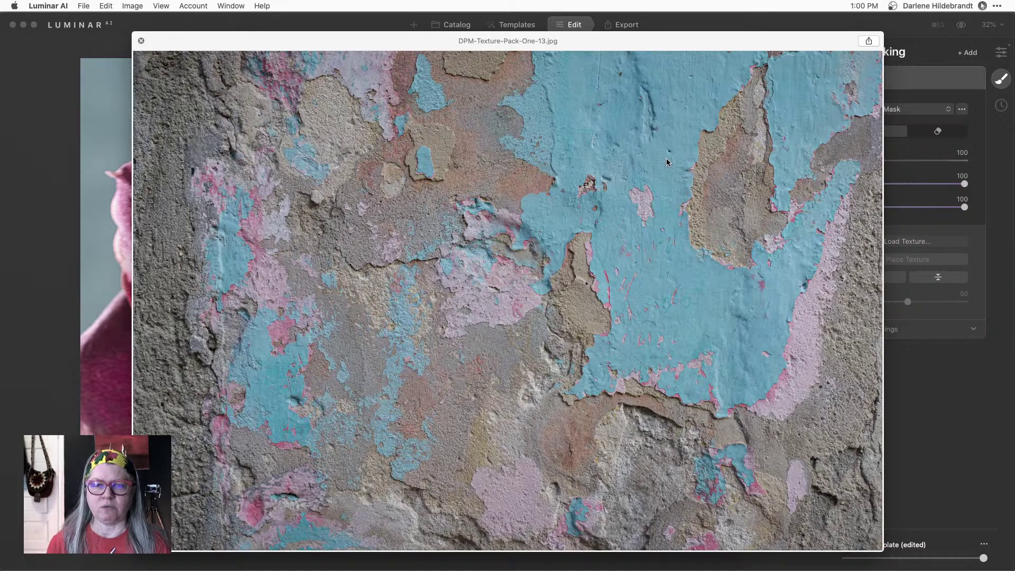
{"action": "key", "text": "space"}
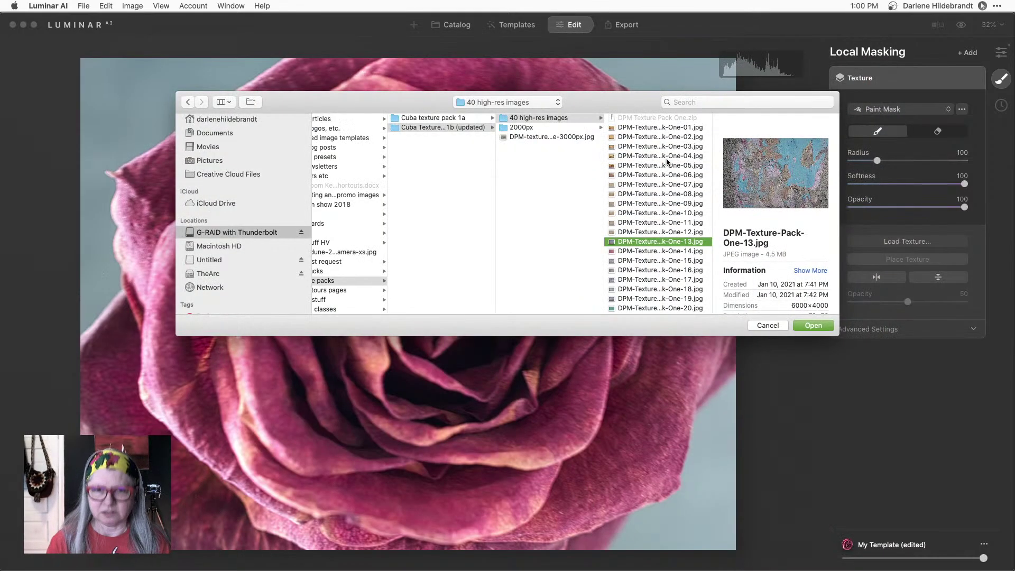
{"action": "key", "text": "Return"}
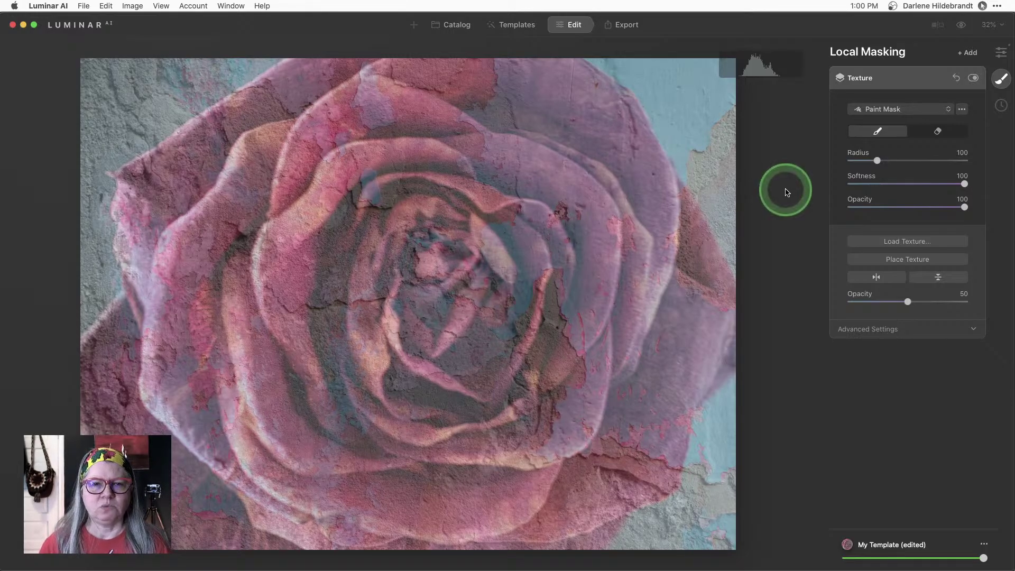
- Show the texture's advanced settings and review the opacity and available blend modes, keeping Normal
{"action": "left_click", "coordinate": [839, 333]}
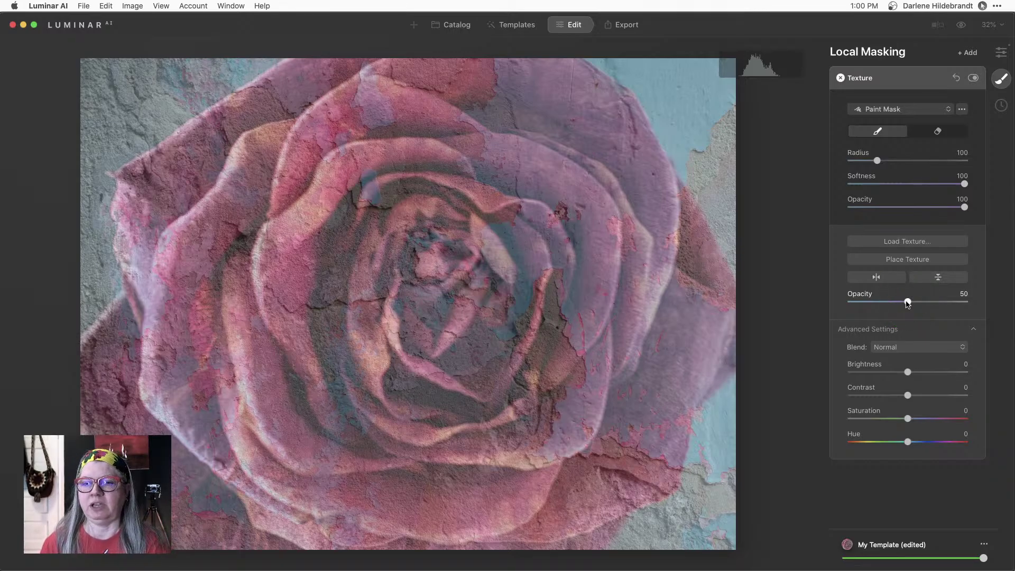
{"action": "left_click_drag", "start_coordinate": [907, 303], "coordinate": [872, 320]}
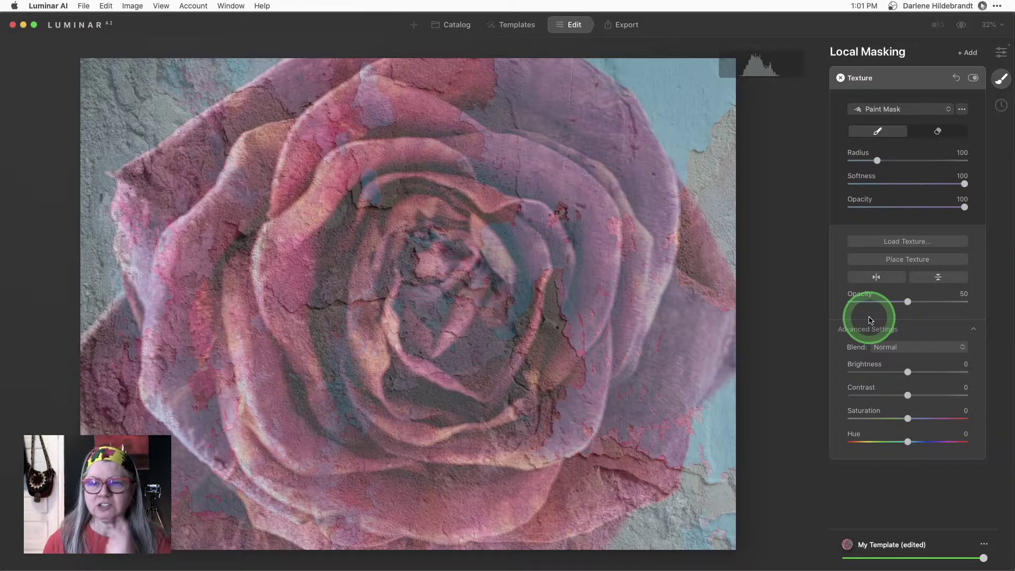
{"action": "left_click", "coordinate": [905, 348]}
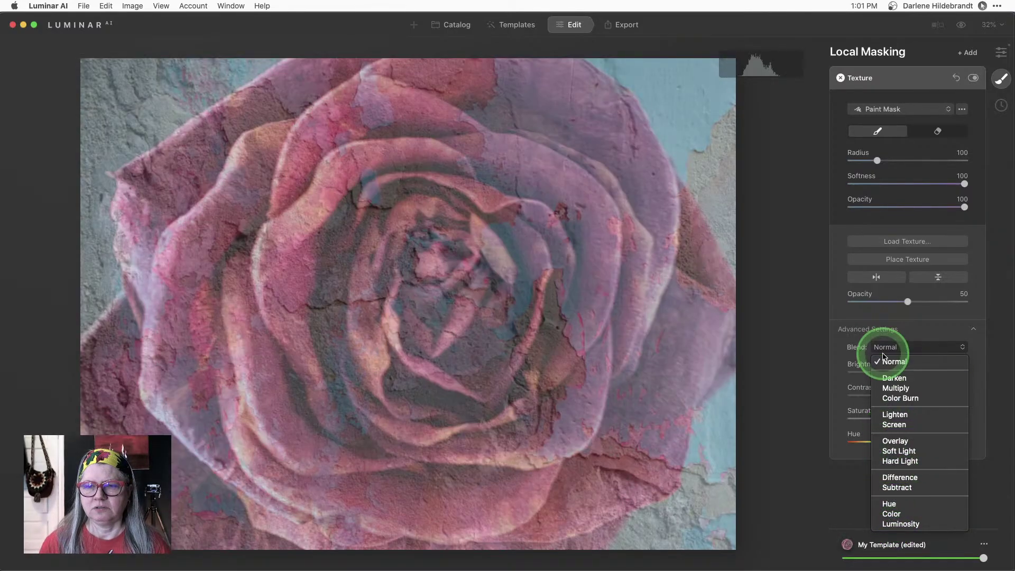
{"action": "left_click", "coordinate": [887, 361]}
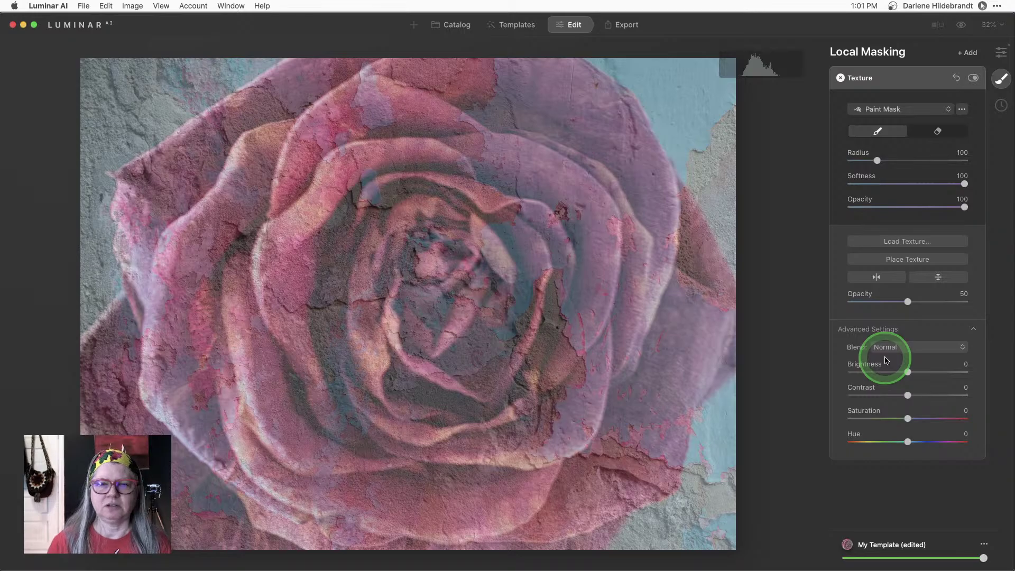
- Preview the images following DPM-Texture-Pack-One-13.jpg and replace the rose's texture with DPM-Texture-Pack-One-19.jpg
{"action": "left_click", "coordinate": [901, 244]}
{"action": "left_click", "coordinate": [377, 243]}
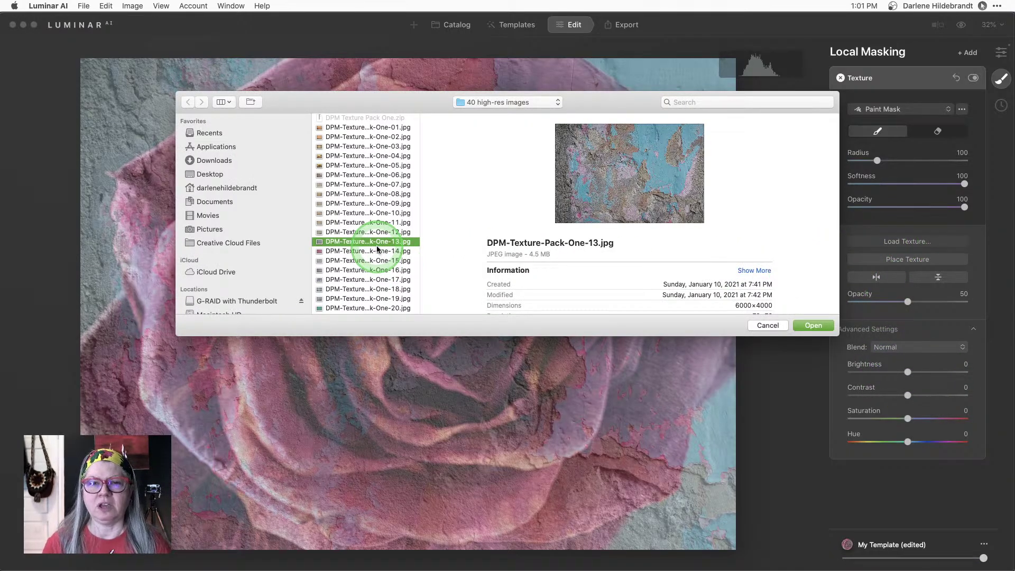
{"action": "key", "text": "space"}
{"action": "key", "text": "Down"}
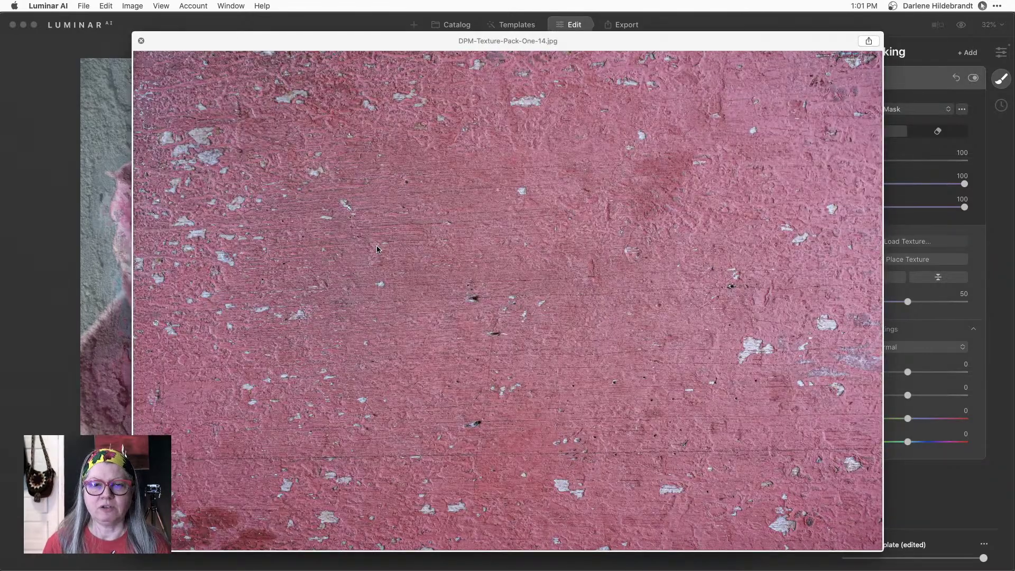
{"action": "key", "text": "Down"}
{"action": "key", "text": "Down"}
{"action": "key", "text": "Down"}
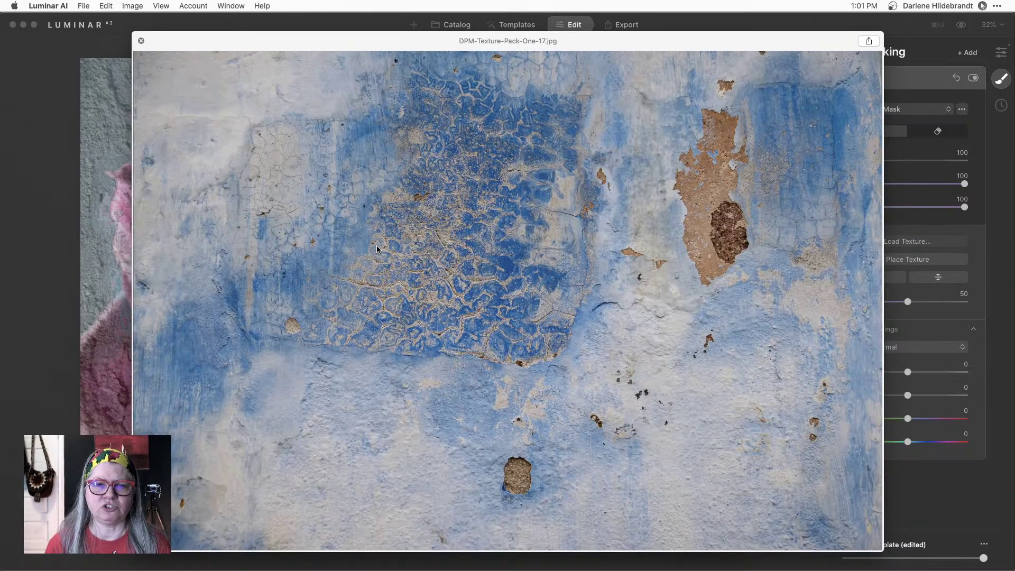
{"action": "key", "text": "Down"}
{"action": "key", "text": "Down"}
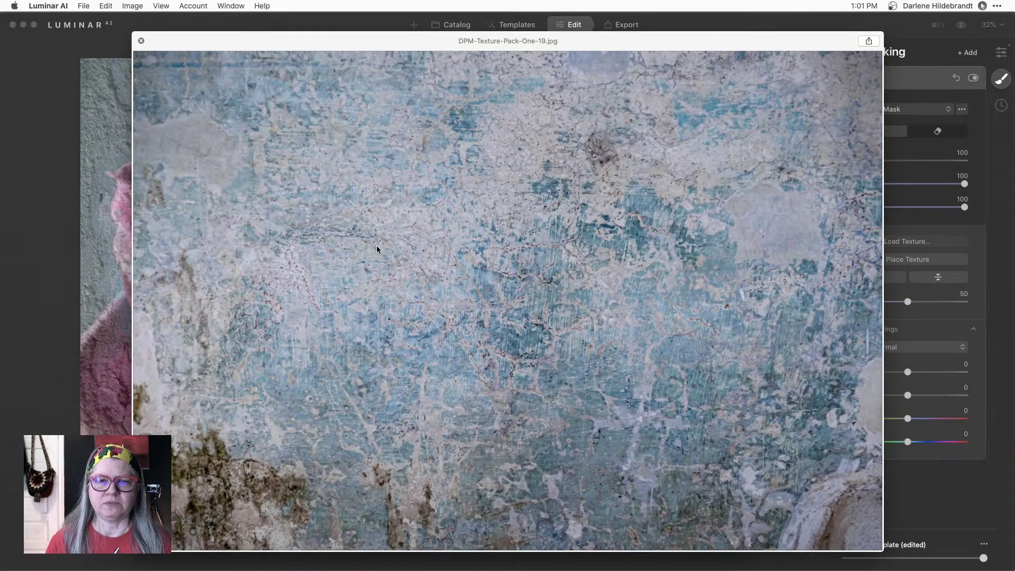
{"action": "key", "text": "Down"}
{"action": "key", "text": "Up"}
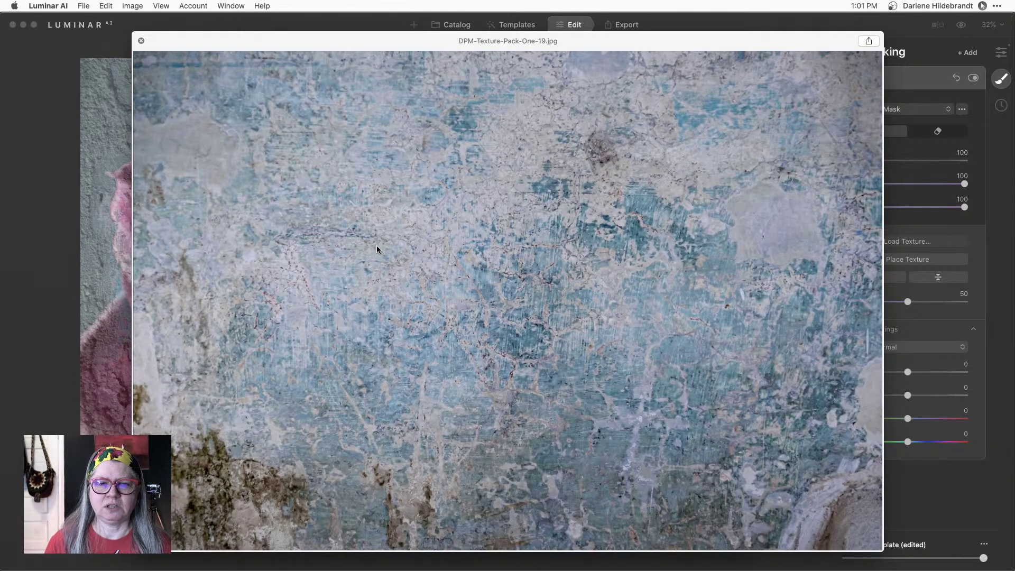
{"action": "key", "text": "space"}
{"action": "key", "text": "Return"}
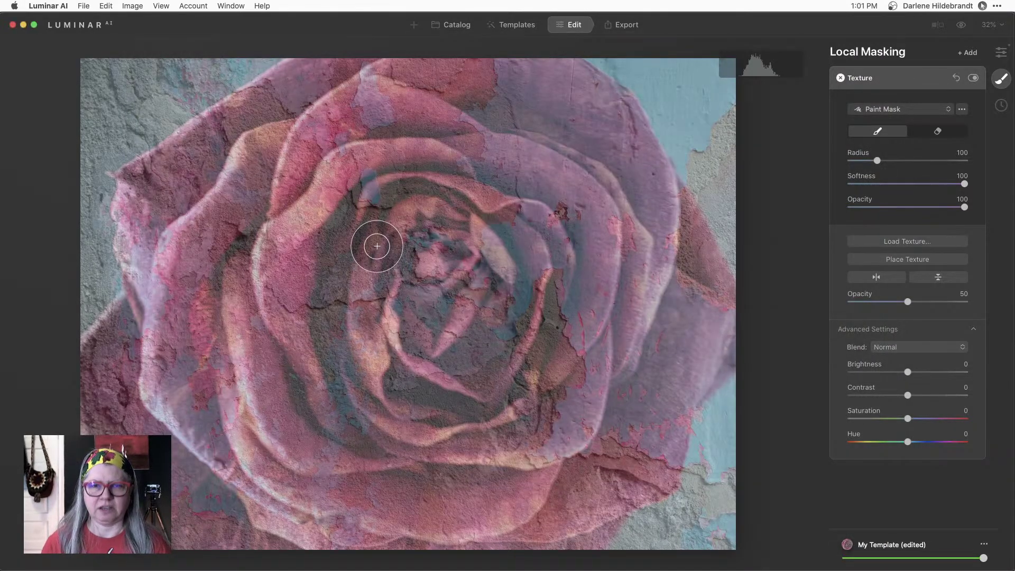
{"action": "mouse_move", "coordinate": [581, 323]}
{"action": "left_mouse_down"}
{"action": "mouse_move", "coordinate": [708, 329]}
{"action": "mouse_move", "coordinate": [719, 364]}
{"action": "mouse_move", "coordinate": [645, 358]}
{"action": "mouse_move", "coordinate": [522, 177]}
{"action": "mouse_move", "coordinate": [537, 136]}
{"action": "mouse_move", "coordinate": [399, 405]}
{"action": "mouse_move", "coordinate": [705, 412]}
{"action": "left_mouse_up"}
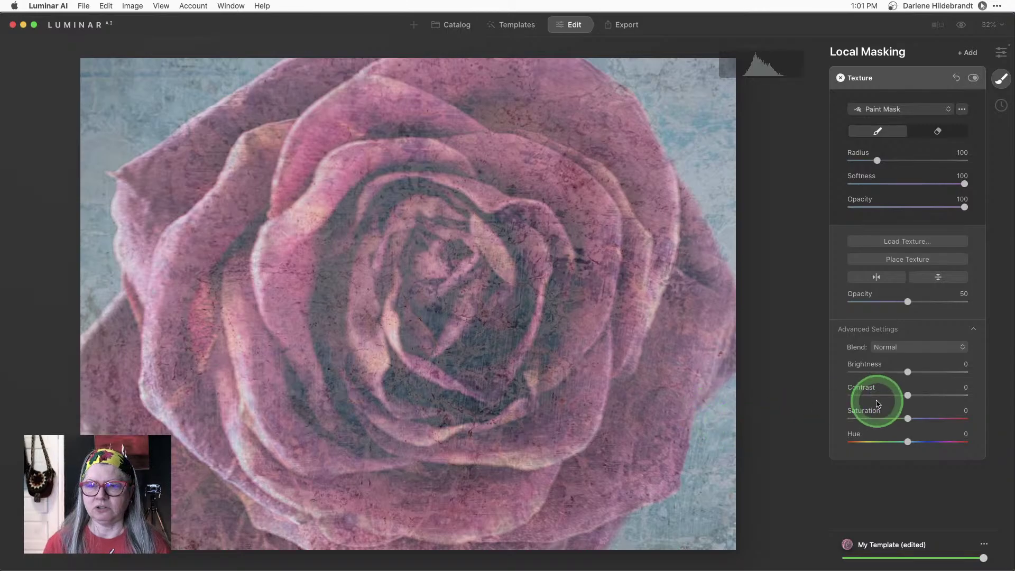
- Set the rose texture's saturation to -100, contrast to 22 and brightness to -25
{"action": "left_click_drag", "start_coordinate": [907, 418], "coordinate": [811, 418]}
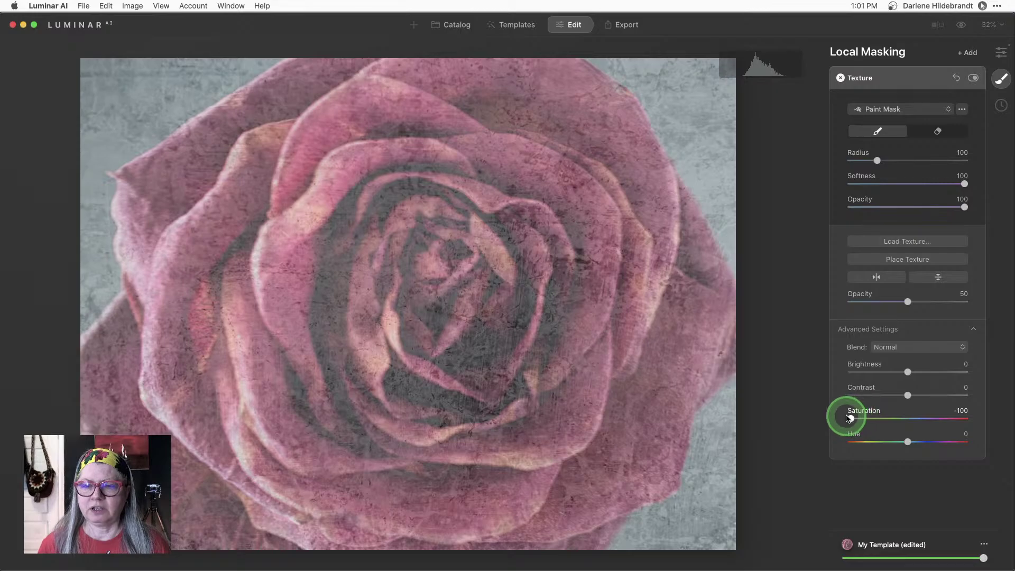
{"action": "mouse_move", "coordinate": [909, 398]}
{"action": "left_mouse_down"}
{"action": "mouse_move", "coordinate": [961, 397]}
{"action": "mouse_move", "coordinate": [897, 394]}
{"action": "mouse_move", "coordinate": [921, 395]}
{"action": "left_mouse_up"}
{"action": "left_click_drag", "start_coordinate": [907, 371], "coordinate": [895, 371]}
- Try the Overlay blend mode on the rose texture with its contrast raised to 34
{"action": "left_click", "coordinate": [891, 349]}
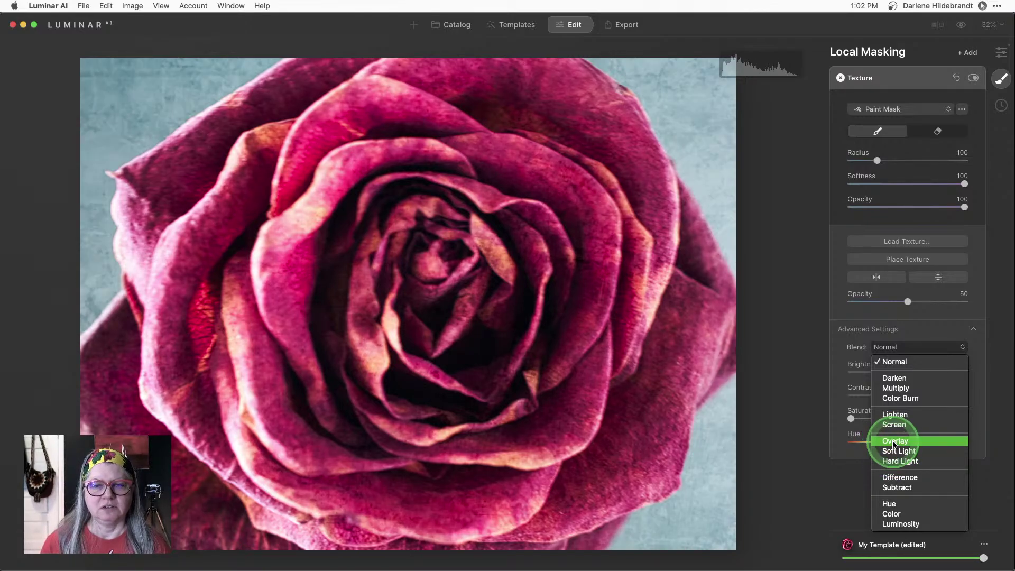
{"action": "left_click", "coordinate": [893, 442]}
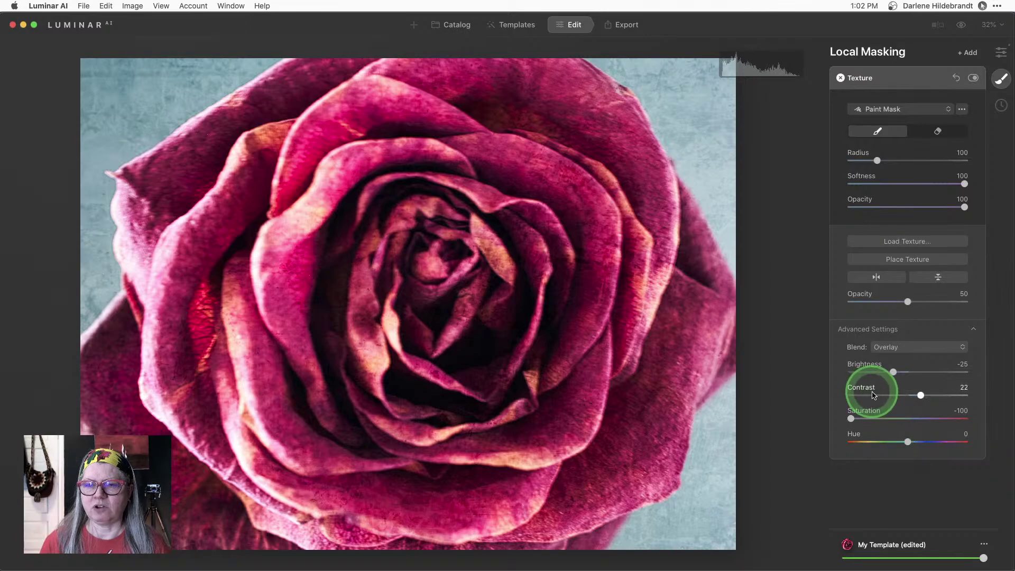
{"action": "left_click_drag", "start_coordinate": [870, 395], "coordinate": [927, 396]}
- Set the texture's opacity to 51, return its blend mode to Normal and set its contrast to 17
{"action": "left_click", "coordinate": [907, 302]}
{"action": "left_click_drag", "start_coordinate": [907, 302], "coordinate": [907, 342]}
{"action": "left_click", "coordinate": [906, 345]}
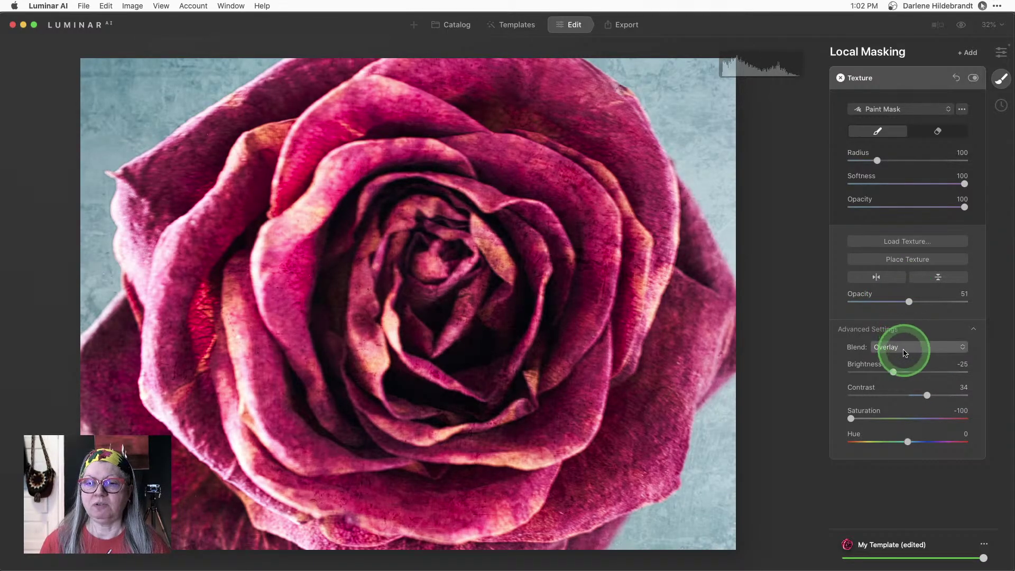
{"action": "left_click", "coordinate": [897, 356]}
{"action": "left_click_drag", "start_coordinate": [927, 396], "coordinate": [917, 395]}
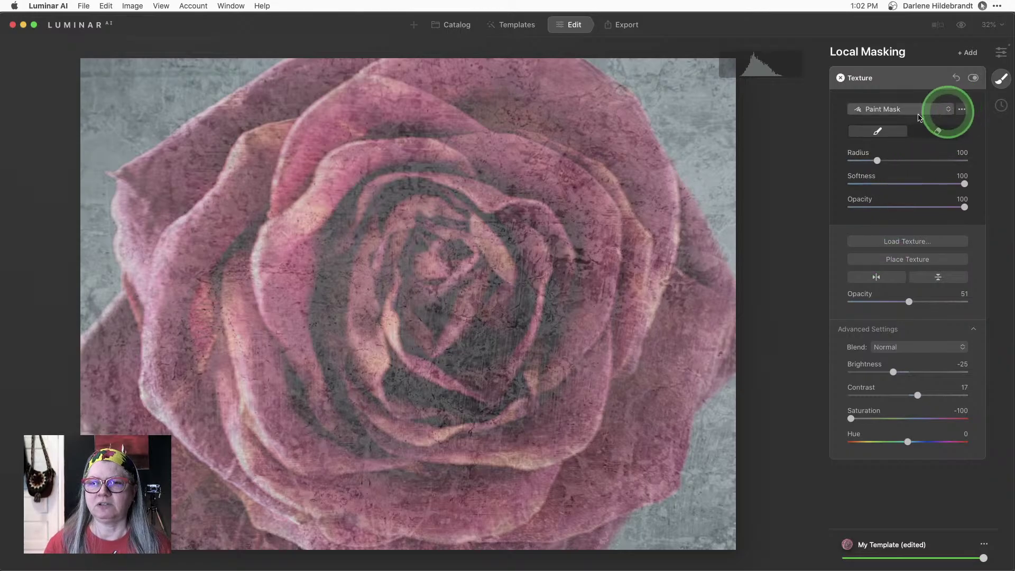
- Erase the texture from the rose's centre and surrounding inner petals using a mask eraser with opacity 63 and radius 136
{"action": "left_click", "coordinate": [936, 132]}
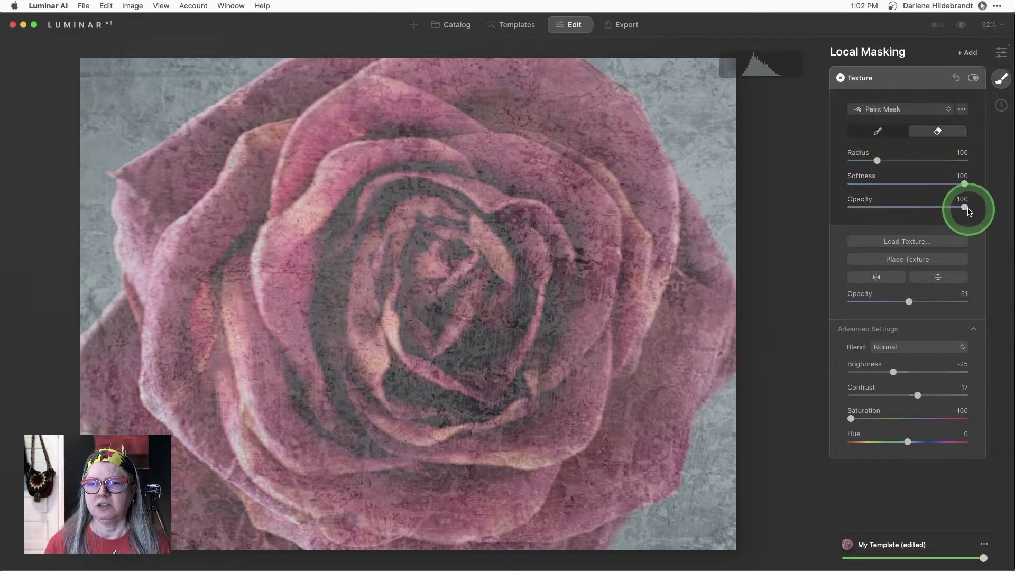
{"action": "left_click_drag", "start_coordinate": [968, 209], "coordinate": [923, 207]}
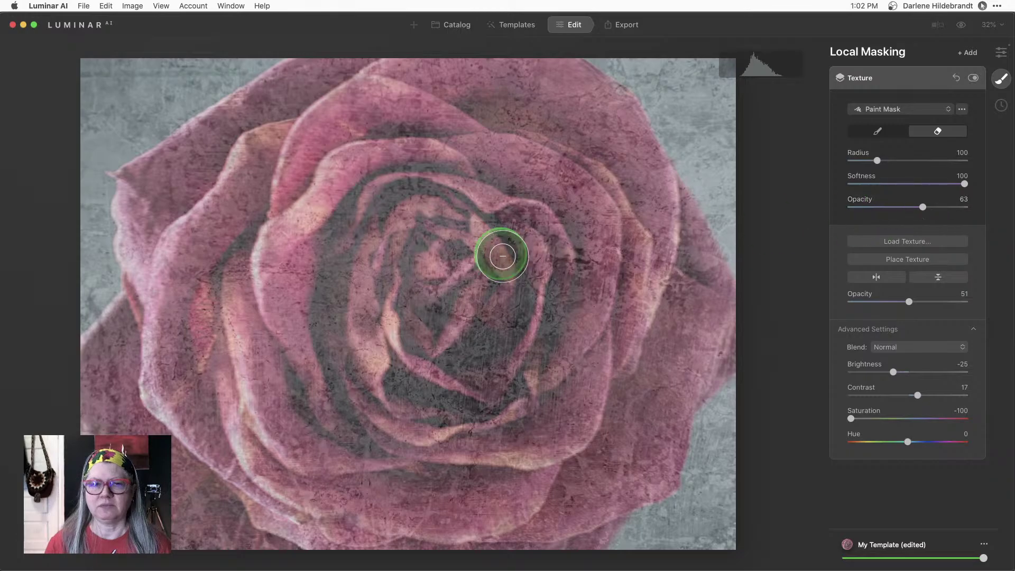
{"action": "left_click", "coordinate": [876, 134]}
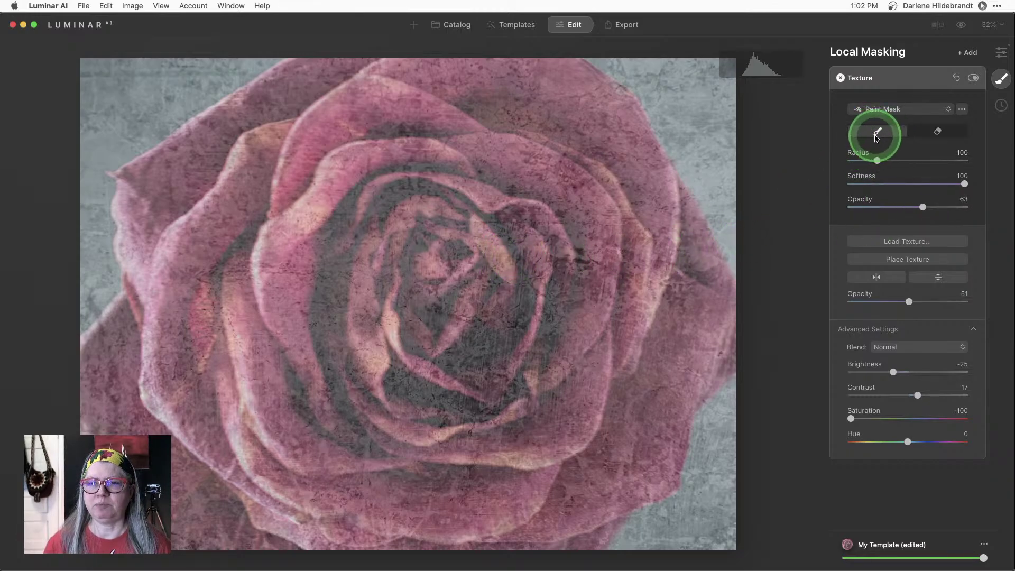
{"action": "left_click", "coordinate": [936, 131]}
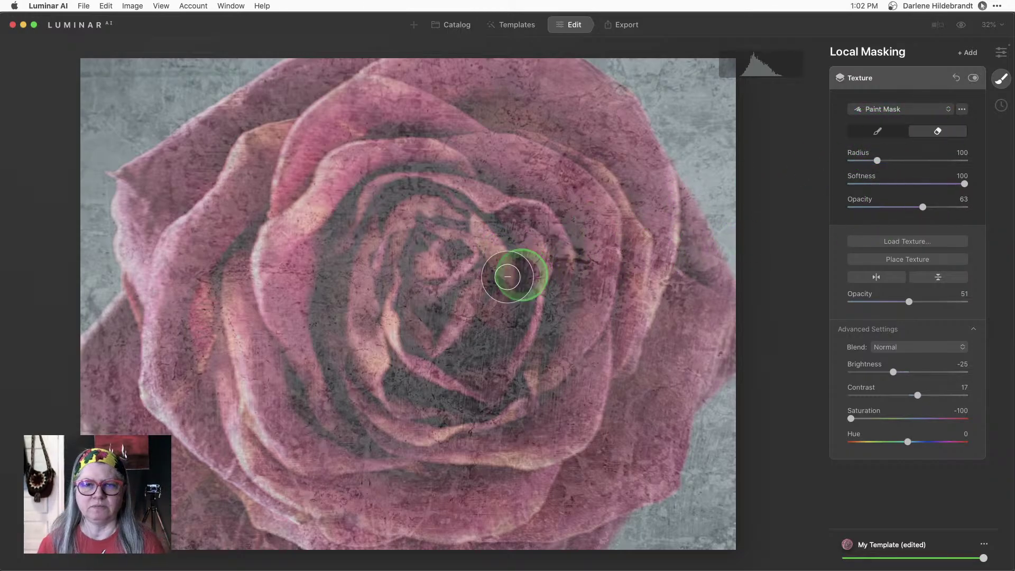
{"action": "key", "text": "bracketright"}
{"action": "key", "text": "bracketright"}
{"action": "key", "text": "bracketright"}
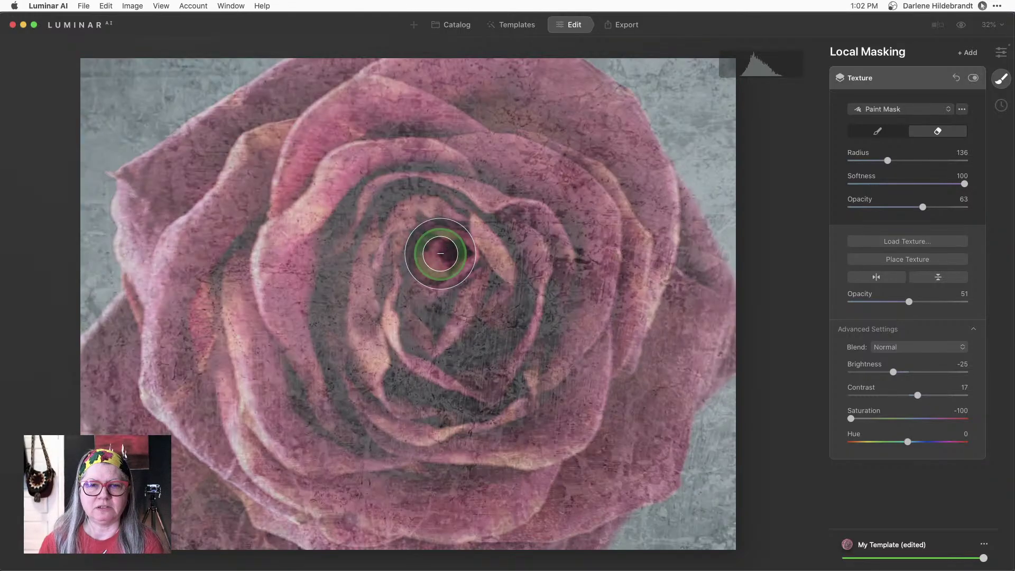
{"action": "key", "text": "backslash"}
{"action": "mouse_move", "coordinate": [493, 376]}
{"action": "left_mouse_down"}
{"action": "mouse_move", "coordinate": [492, 331]}
{"action": "mouse_move", "coordinate": [465, 349]}
{"action": "left_mouse_up"}
{"action": "mouse_move", "coordinate": [341, 324]}
{"action": "left_mouse_down"}
{"action": "mouse_move", "coordinate": [333, 301]}
{"action": "mouse_move", "coordinate": [351, 328]}
{"action": "left_mouse_up"}
{"action": "mouse_move", "coordinate": [409, 376]}
{"action": "left_mouse_down"}
{"action": "mouse_move", "coordinate": [425, 392]}
{"action": "mouse_move", "coordinate": [488, 390]}
{"action": "mouse_move", "coordinate": [426, 394]}
{"action": "left_mouse_up"}
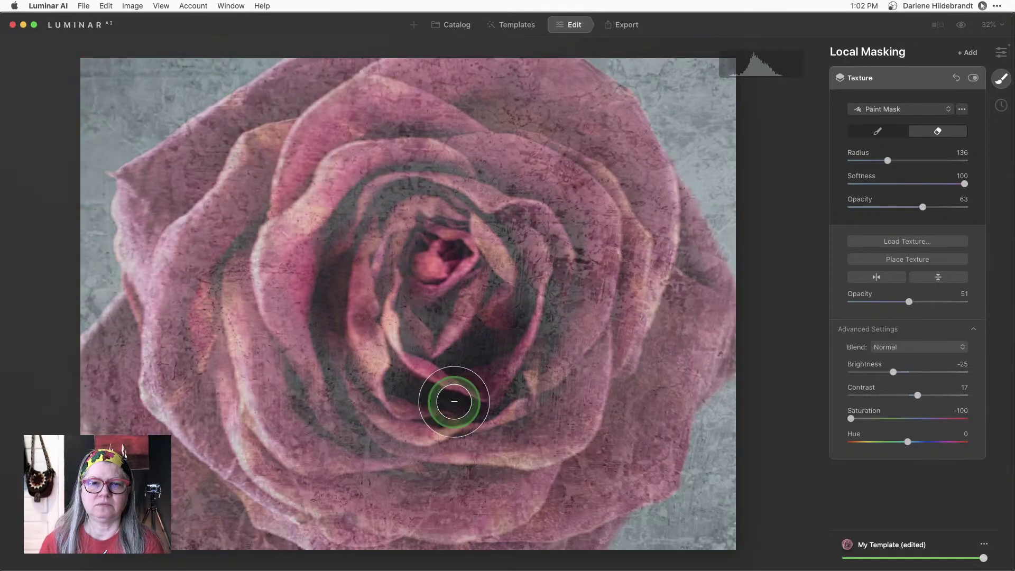
{"action": "mouse_move", "coordinate": [542, 324]}
{"action": "left_mouse_down"}
{"action": "mouse_move", "coordinate": [559, 271]}
{"action": "mouse_move", "coordinate": [555, 316]}
{"action": "left_mouse_up"}
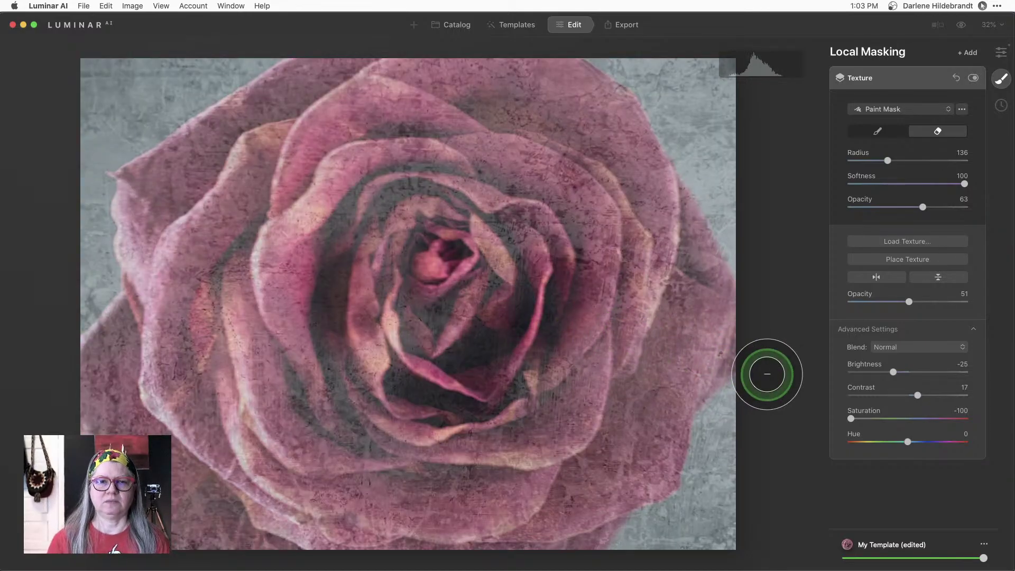
{"action": "mouse_move", "coordinate": [476, 235]}
{"action": "left_mouse_down"}
{"action": "mouse_move", "coordinate": [487, 220]}
{"action": "mouse_move", "coordinate": [397, 219]}
{"action": "left_mouse_up"}
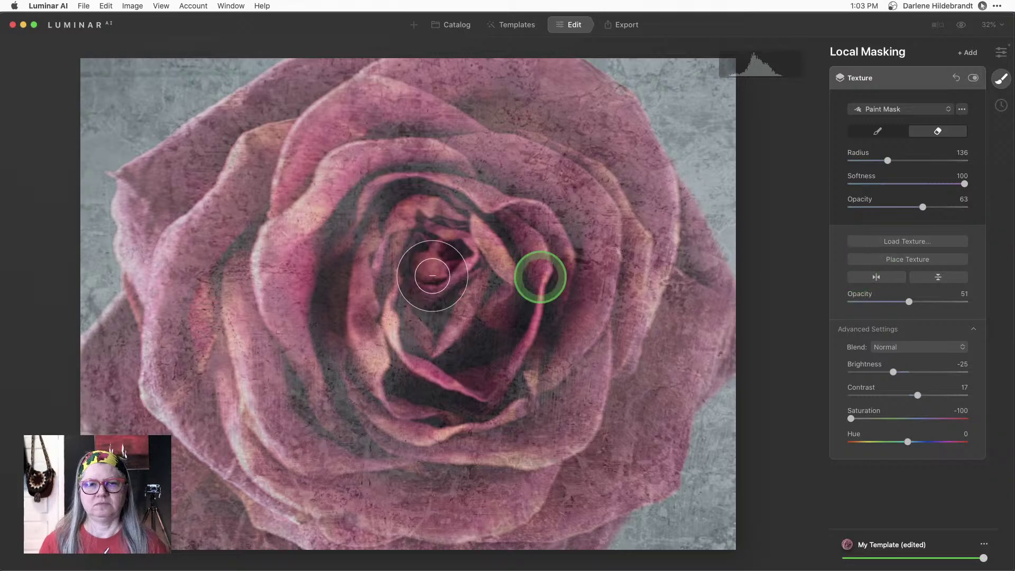
{"action": "mouse_move", "coordinate": [444, 334]}
{"action": "left_mouse_down"}
{"action": "mouse_move", "coordinate": [500, 265]}
{"action": "mouse_move", "coordinate": [462, 244]}
{"action": "mouse_move", "coordinate": [400, 245]}
{"action": "mouse_move", "coordinate": [400, 343]}
{"action": "mouse_move", "coordinate": [388, 330]}
{"action": "mouse_move", "coordinate": [389, 318]}
{"action": "mouse_move", "coordinate": [475, 366]}
{"action": "mouse_move", "coordinate": [487, 231]}
{"action": "left_mouse_up"}
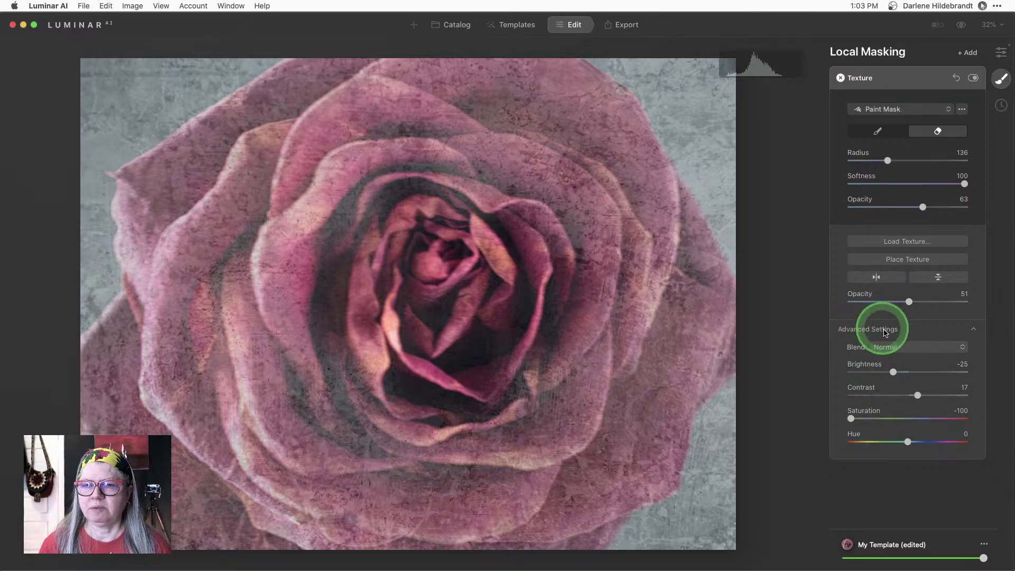
- Change the texture's blend mode to Luminosity and partly paint it back over the rose's centre at mask opacity 47, radius 160
{"action": "left_click", "coordinate": [888, 347]}
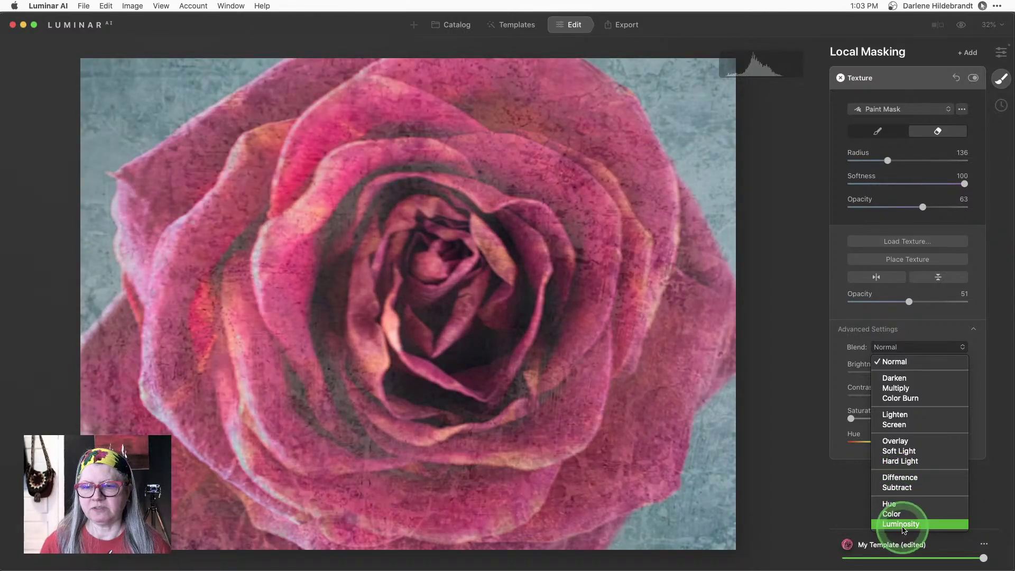
{"action": "left_click", "coordinate": [904, 524]}
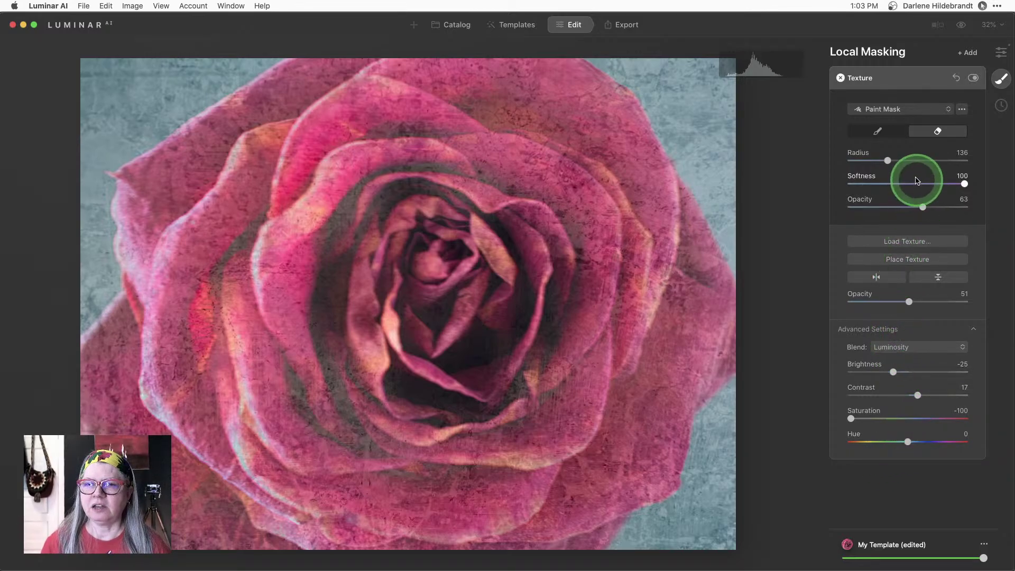
{"action": "left_click", "coordinate": [883, 131]}
{"action": "left_click_drag", "start_coordinate": [922, 206], "coordinate": [905, 207]}
{"action": "key", "text": "bracketright"}
{"action": "key", "text": "bracketright"}
{"action": "key", "text": "bracketright"}
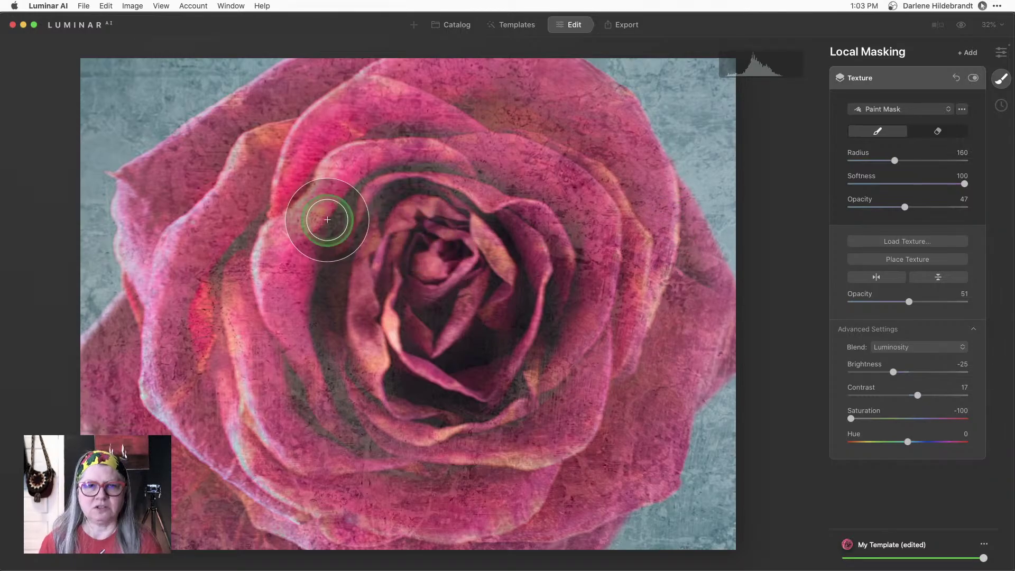
{"action": "mouse_move", "coordinate": [328, 220]}
{"action": "left_mouse_down"}
{"action": "mouse_move", "coordinate": [490, 228]}
{"action": "mouse_move", "coordinate": [373, 264]}
{"action": "mouse_move", "coordinate": [427, 285]}
{"action": "mouse_move", "coordinate": [445, 362]}
{"action": "mouse_move", "coordinate": [516, 386]}
{"action": "mouse_move", "coordinate": [560, 241]}
{"action": "mouse_move", "coordinate": [469, 353]}
{"action": "mouse_move", "coordinate": [272, 368]}
{"action": "mouse_move", "coordinate": [345, 309]}
{"action": "mouse_move", "coordinate": [466, 367]}
{"action": "mouse_move", "coordinate": [411, 409]}
{"action": "mouse_move", "coordinate": [623, 310]}
{"action": "left_mouse_up"}
{"action": "left_click", "coordinate": [928, 299]}
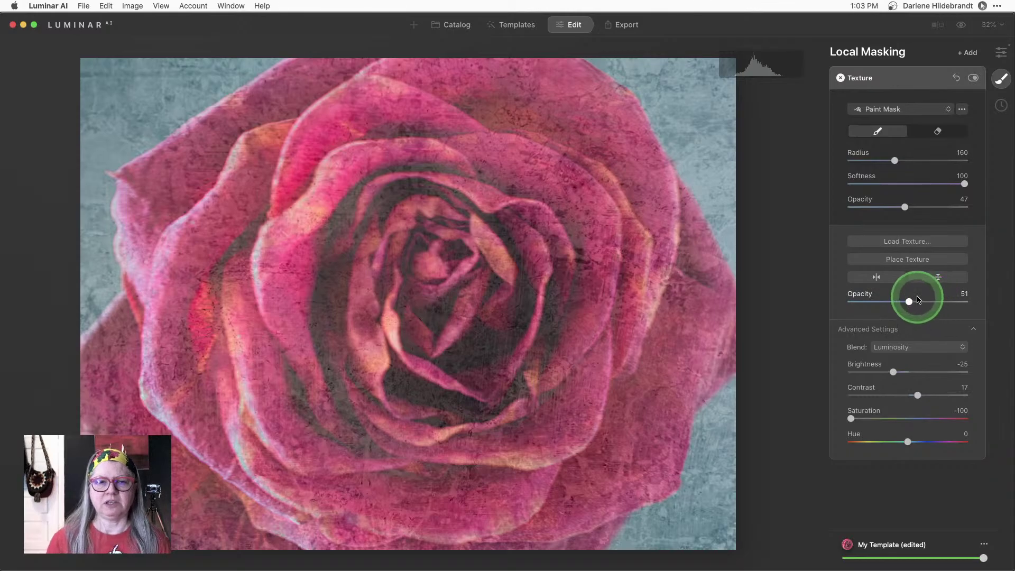
- Add a dark vignette to the rose photo with an amount of -59
{"action": "left_click", "coordinate": [1001, 52]}
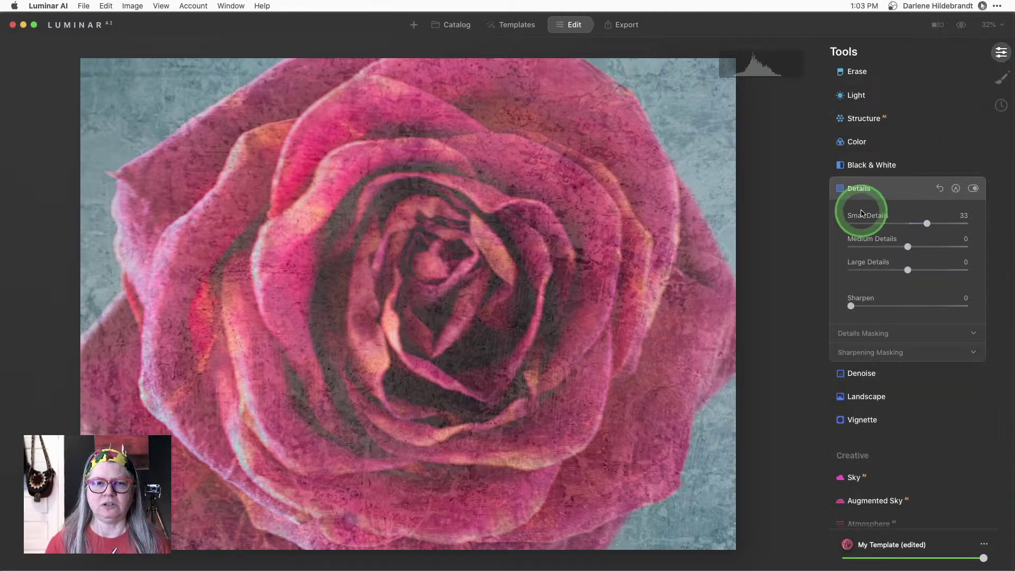
{"action": "scroll", "coordinate": [888, 345], "scroll_direction": "down", "scroll_amount": 3}
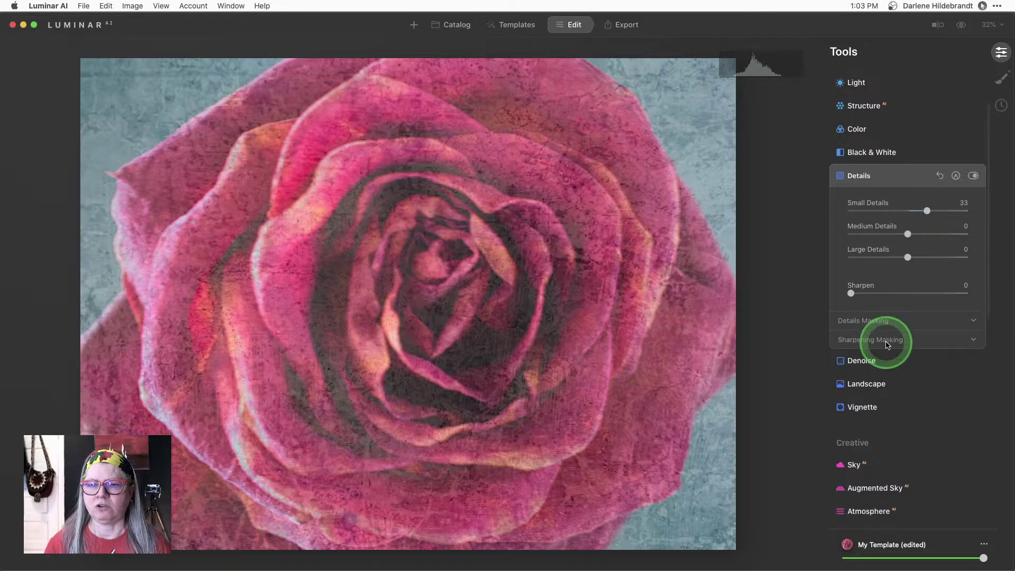
{"action": "left_click", "coordinate": [874, 358]}
{"action": "left_click", "coordinate": [905, 308]}
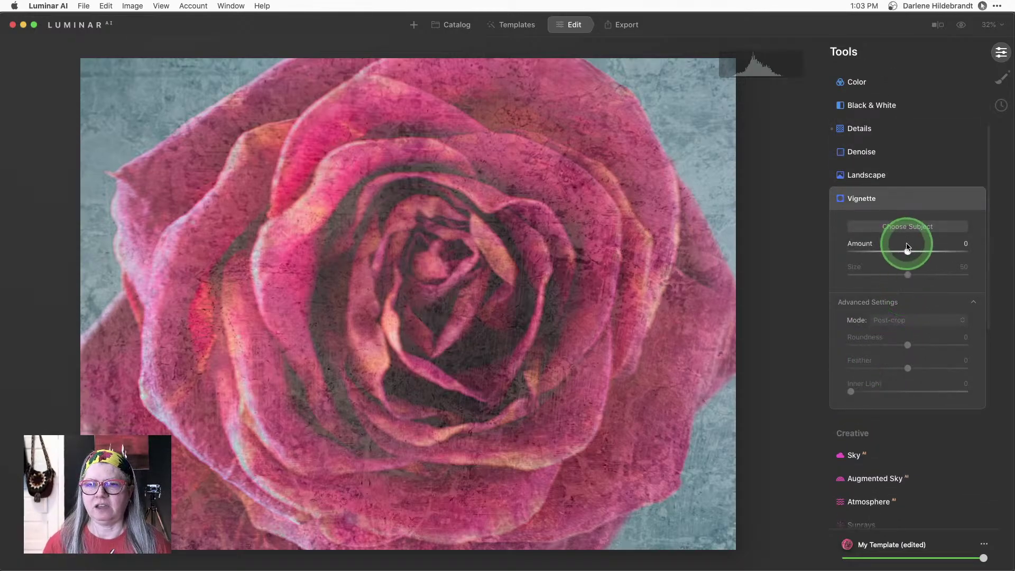
{"action": "left_click_drag", "start_coordinate": [907, 251], "coordinate": [873, 253]}
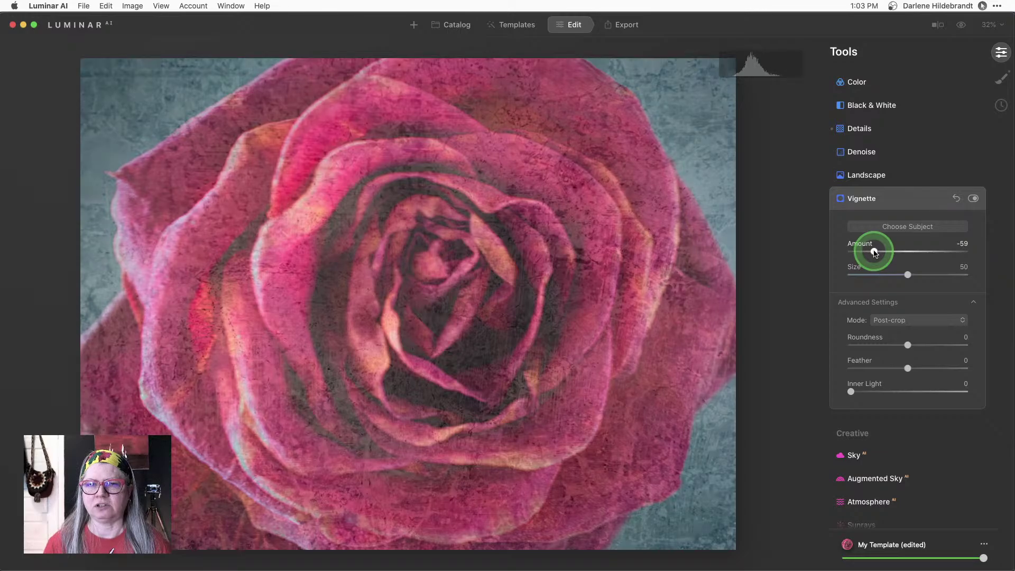
{"action": "left_click", "coordinate": [913, 199]}
- Reduce the photo's overall color saturation to -21
{"action": "scroll", "coordinate": [914, 199], "scroll_direction": "up", "scroll_amount": 2}
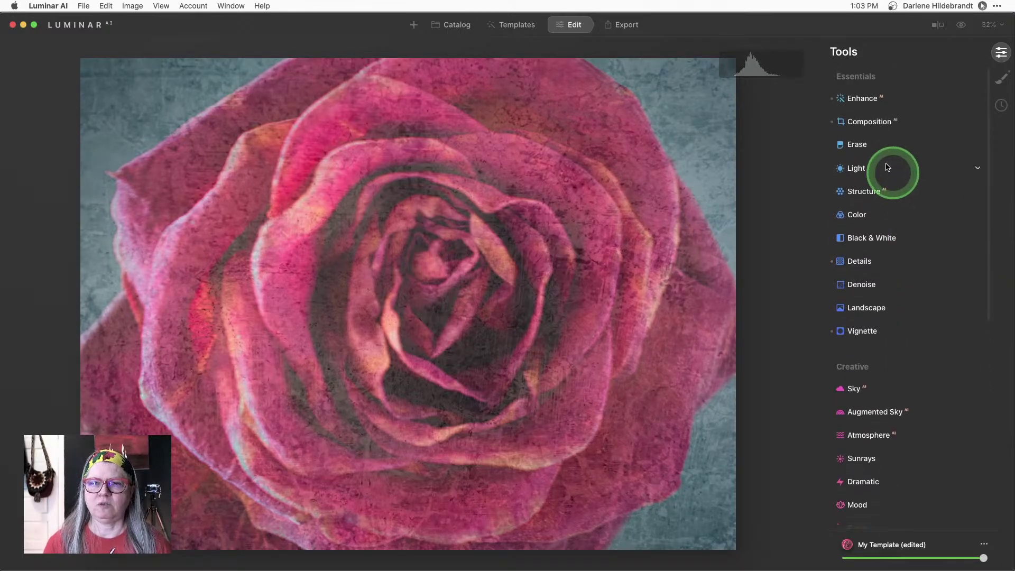
{"action": "left_click", "coordinate": [884, 216]}
{"action": "scroll", "coordinate": [898, 201], "scroll_direction": "down", "scroll_amount": 2}
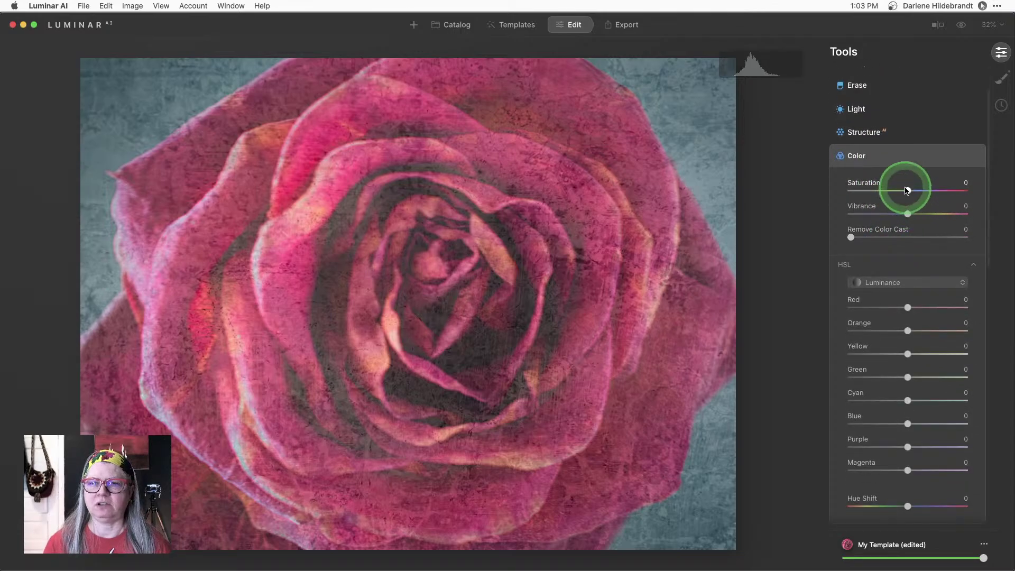
{"action": "left_click_drag", "start_coordinate": [908, 190], "coordinate": [904, 191]}
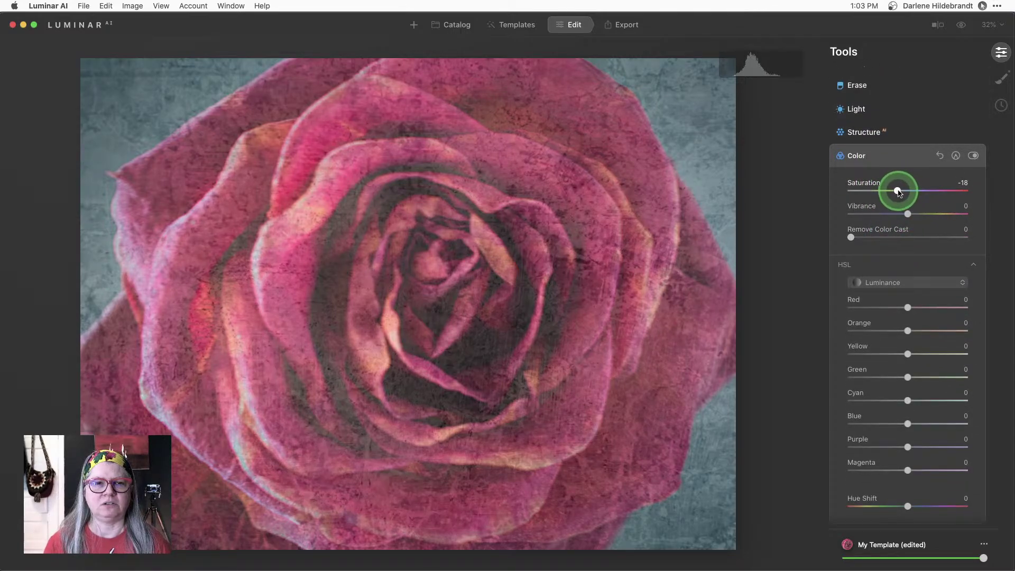
- Lower the HSL saturation of Blue to -43 and Cyan to -30
{"action": "left_click", "coordinate": [887, 286]}
{"action": "left_click", "coordinate": [887, 302]}
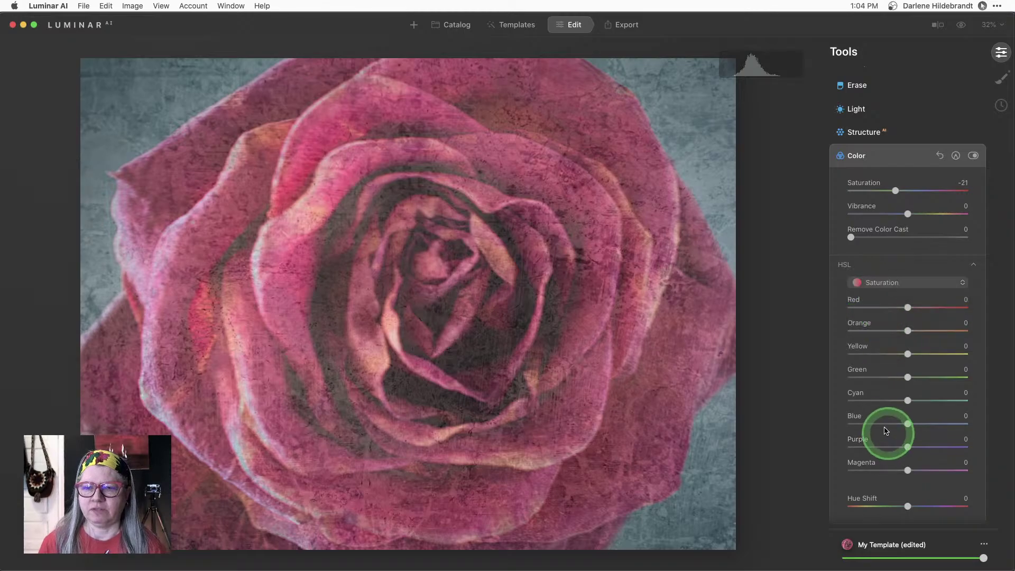
{"action": "left_click_drag", "start_coordinate": [879, 426], "coordinate": [890, 400]}
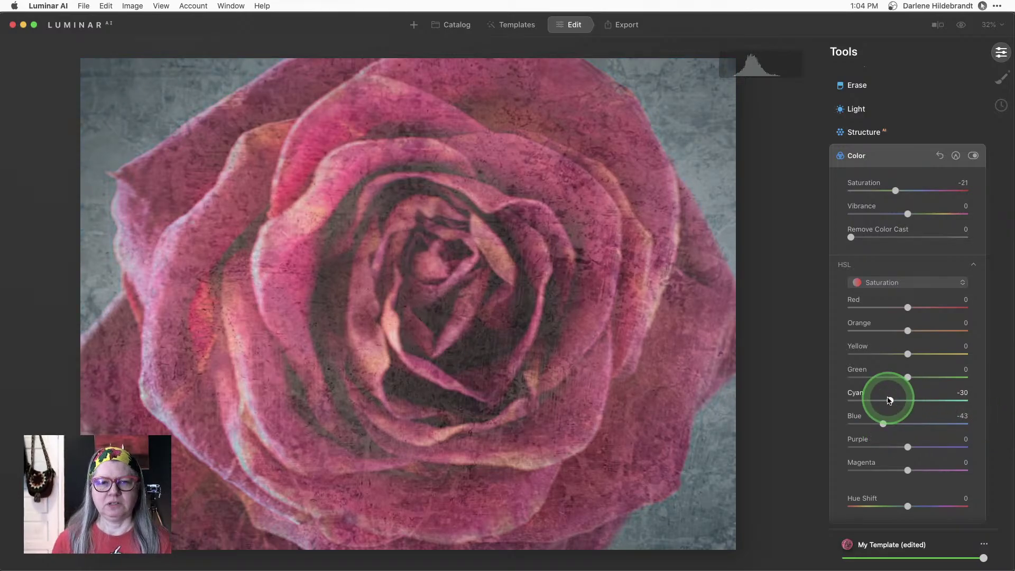
- Compare the edited rose with its original by toggling the before view
{"action": "key", "text": "backslash"}
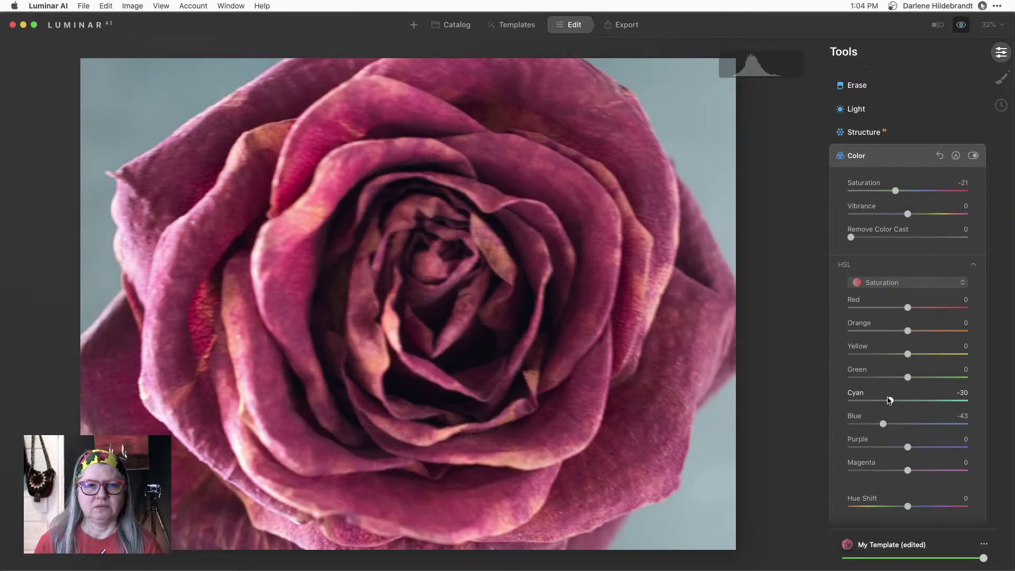
{"action": "key", "text": "backslash"}
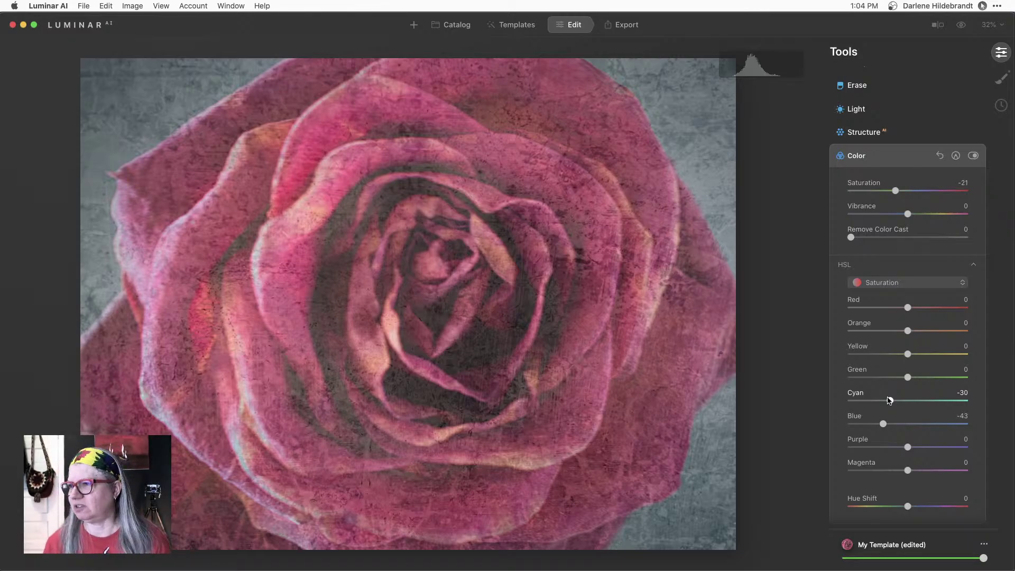
{"action": "left_click", "coordinate": [889, 400]}
{"action": "left_click", "coordinate": [591, 369]}
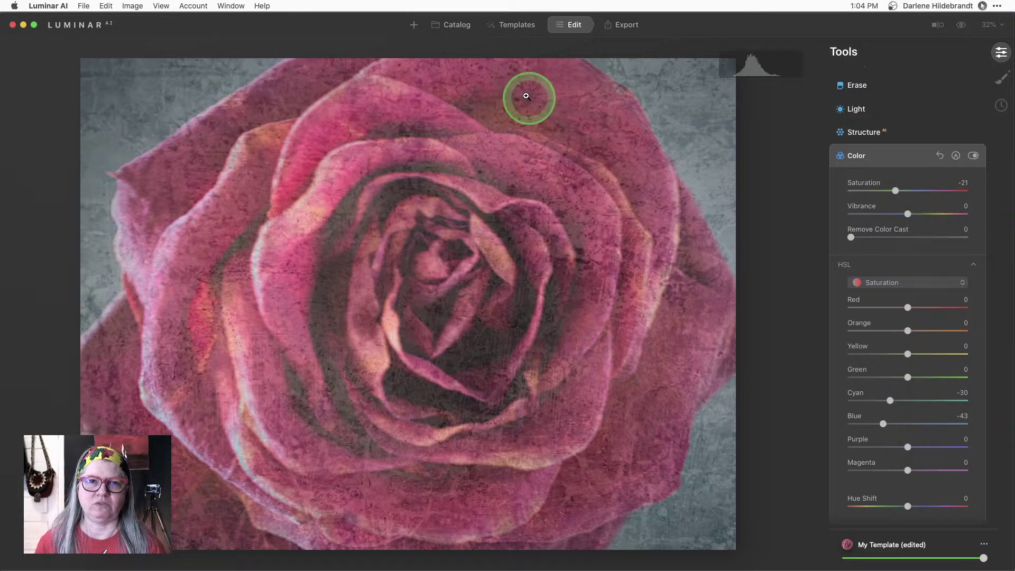
- Leave the rose edit, switch to Lightroom Classic and enlarge P1060872.JPG, the red-lit night building, to review its exposure settings
{"action": "left_click", "coordinate": [455, 27]}
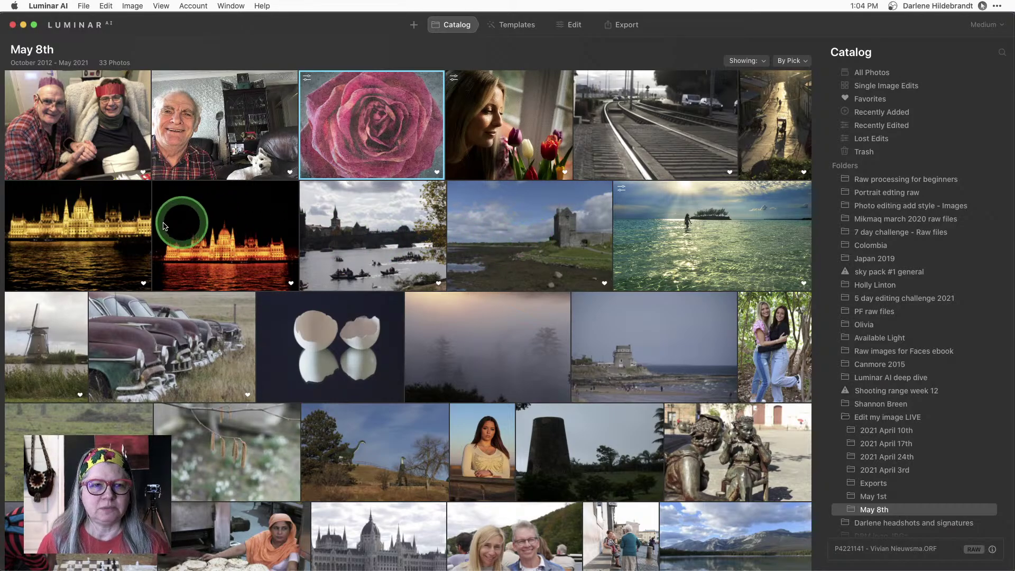
{"action": "key", "text": "super+Tab"}
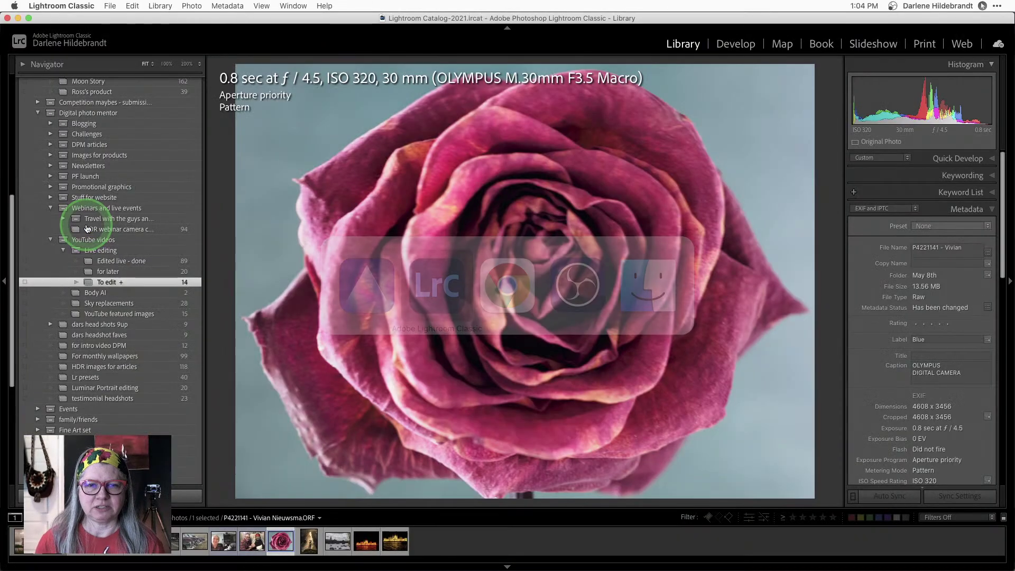
{"action": "key", "text": "g"}
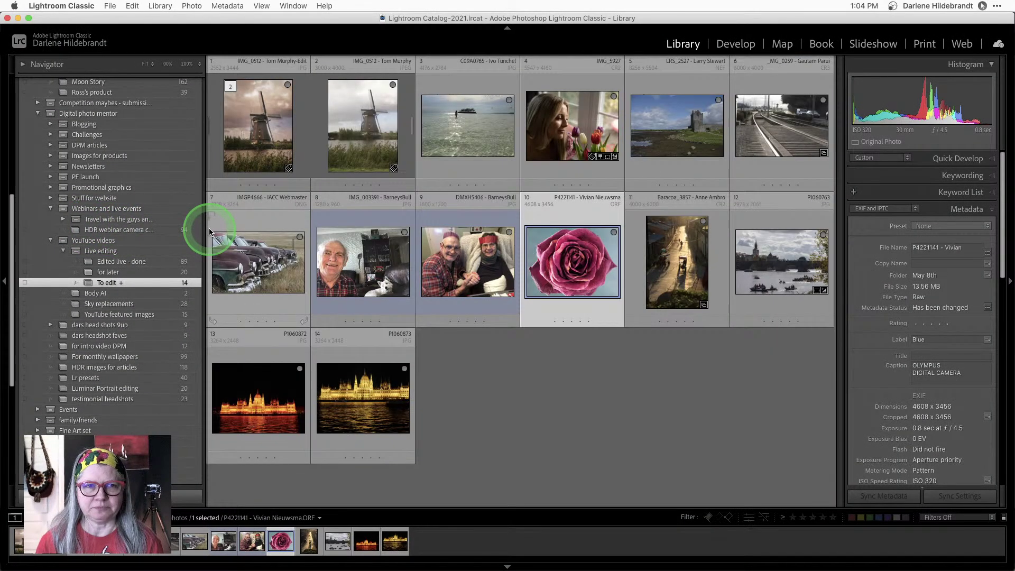
{"action": "double_click", "coordinate": [265, 393]}
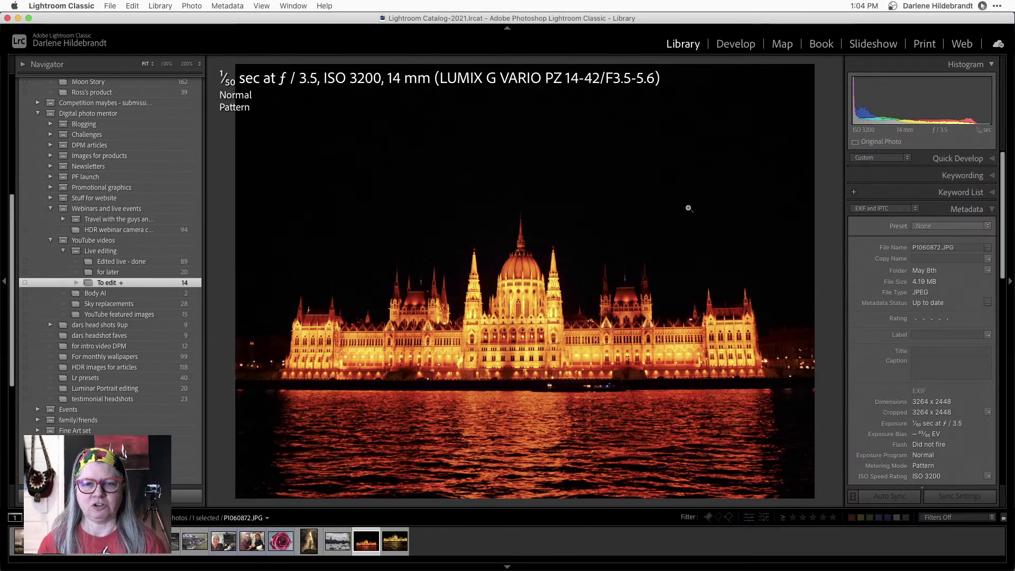
{"action": "mouse_move", "coordinate": [689, 209]}
{"action": "left_mouse_down"}
{"action": "mouse_move", "coordinate": [674, 206]}
{"action": "mouse_move", "coordinate": [850, 256]}
{"action": "mouse_move", "coordinate": [428, 145]}
{"action": "mouse_move", "coordinate": [356, 97]}
{"action": "mouse_move", "coordinate": [384, 93]}
{"action": "mouse_move", "coordinate": [321, 105]}
{"action": "mouse_move", "coordinate": [226, 92]}
{"action": "left_mouse_up"}
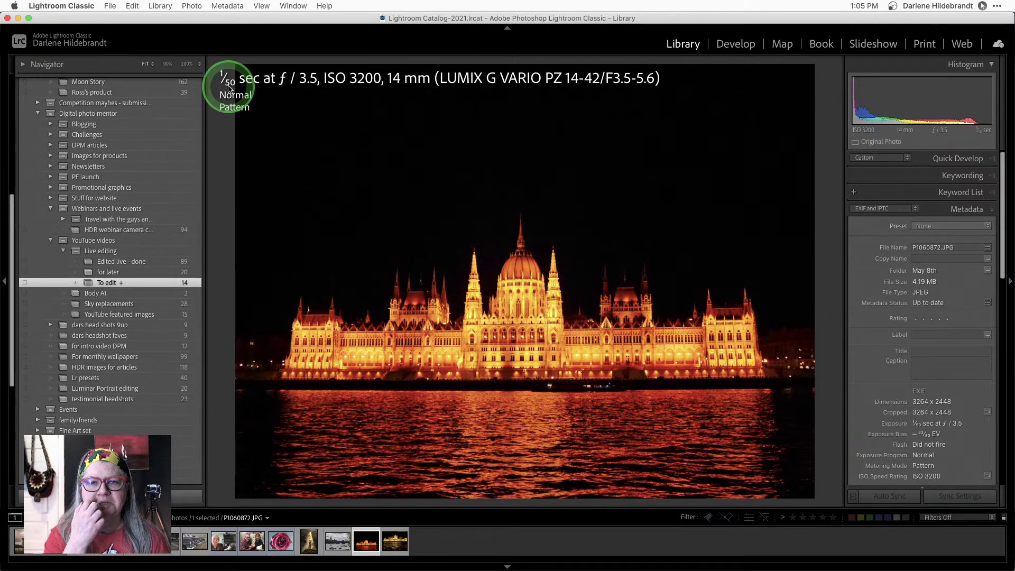
- Inspect the building's illuminated facade and central dome at 100% magnification, and return to the full photo
{"action": "mouse_move", "coordinate": [228, 89]}
{"action": "left_mouse_down"}
{"action": "mouse_move", "coordinate": [392, 279]}
{"action": "mouse_move", "coordinate": [534, 321]}
{"action": "left_mouse_up"}
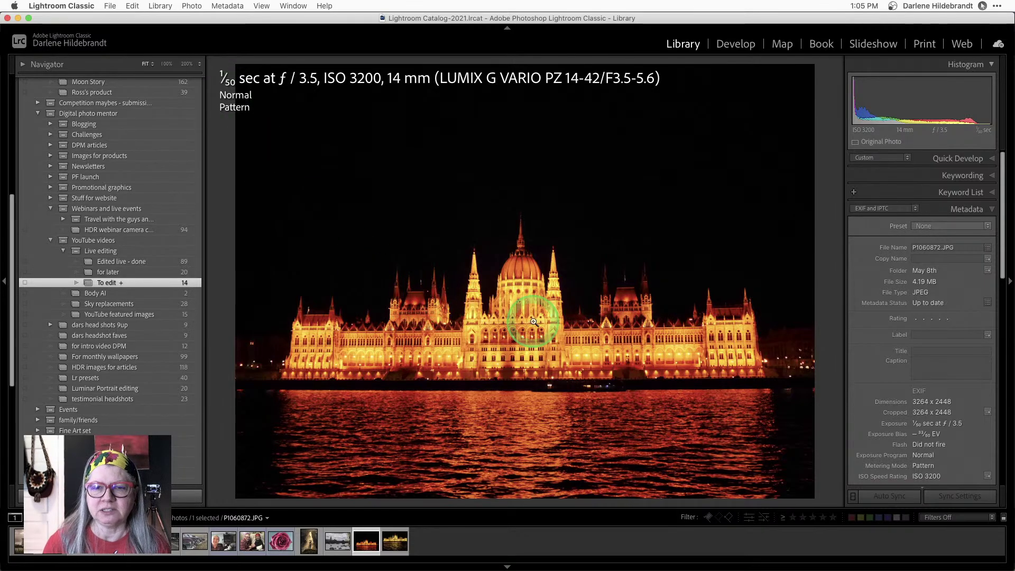
{"action": "left_click", "coordinate": [559, 326]}
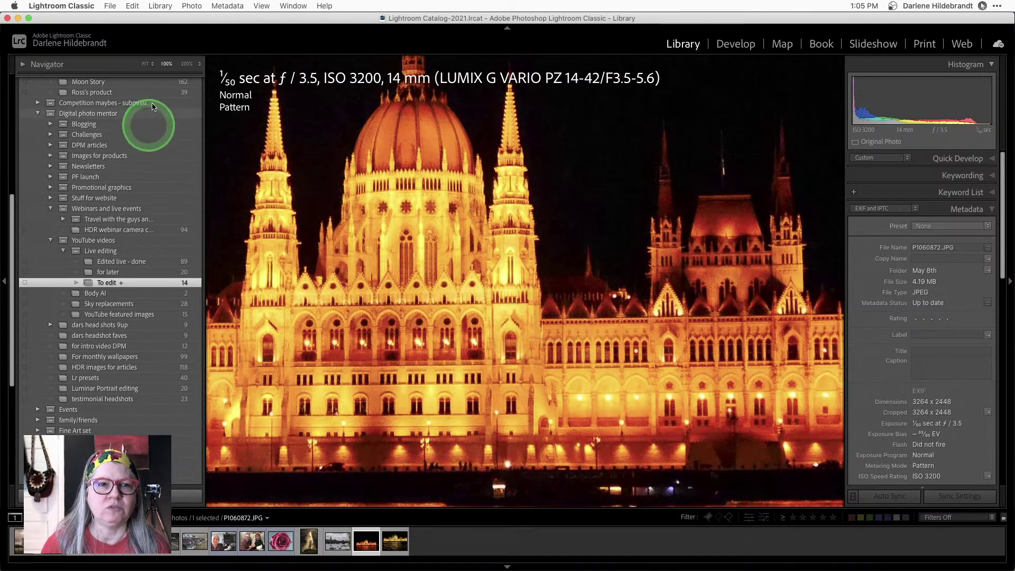
{"action": "left_click", "coordinate": [185, 63]}
{"action": "left_click_drag", "start_coordinate": [499, 346], "coordinate": [374, 259]}
{"action": "left_click", "coordinate": [380, 274]}
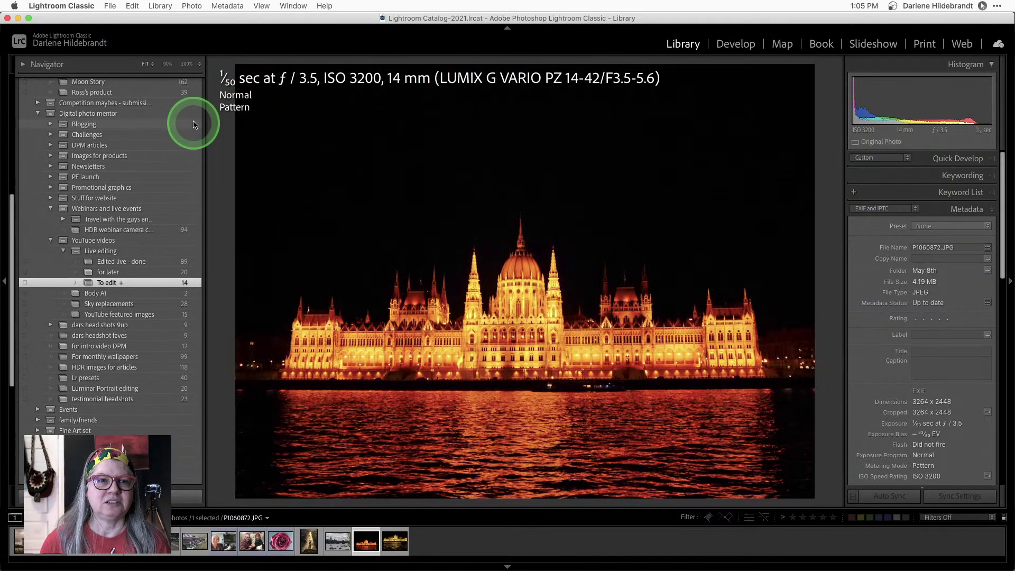
- Straighten the red-lit night building photo in Develop along the base of the building, with an angle of 0.23
{"action": "key", "text": "d"}
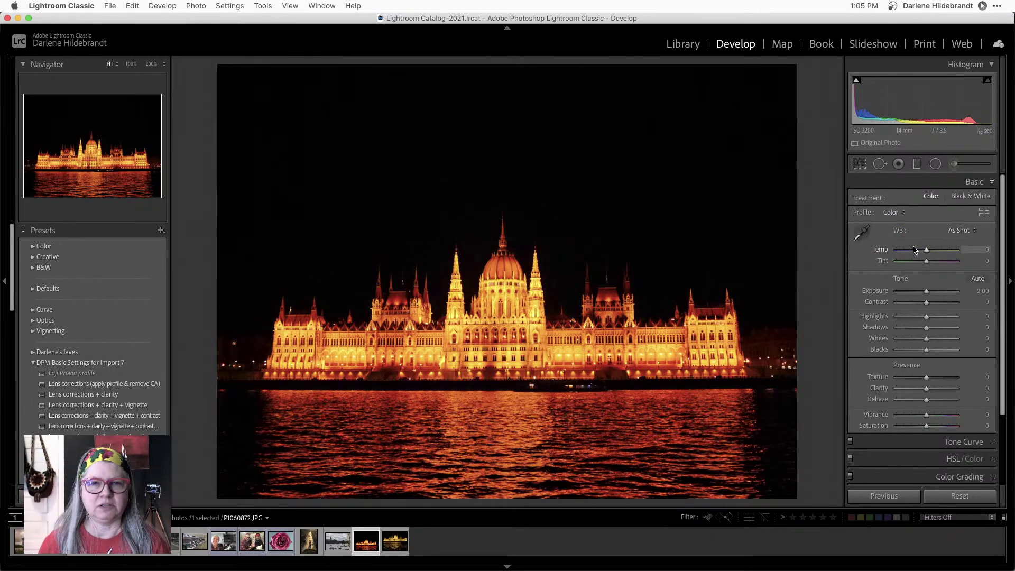
{"action": "key", "text": "r"}
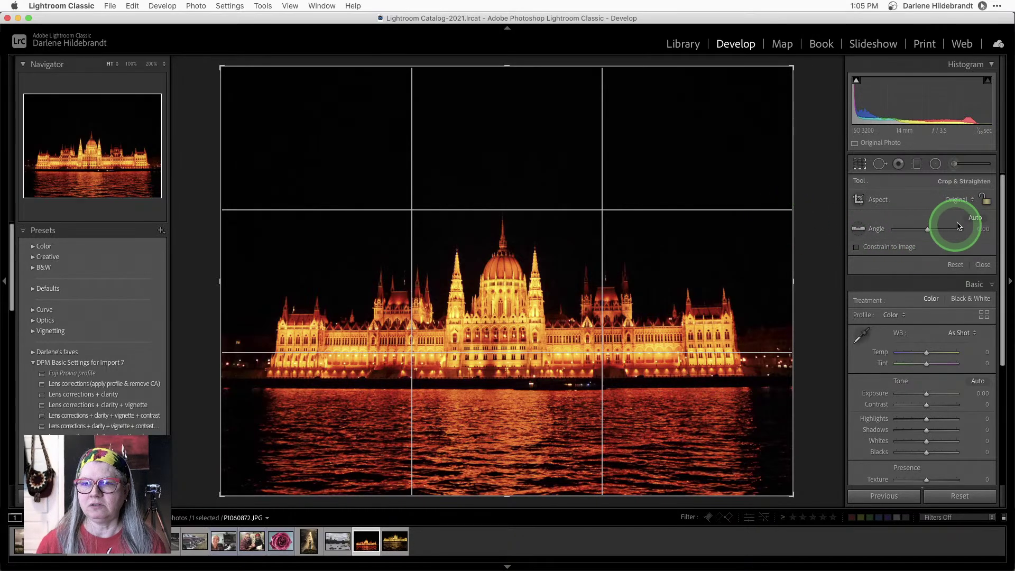
{"action": "left_click", "coordinate": [976, 218]}
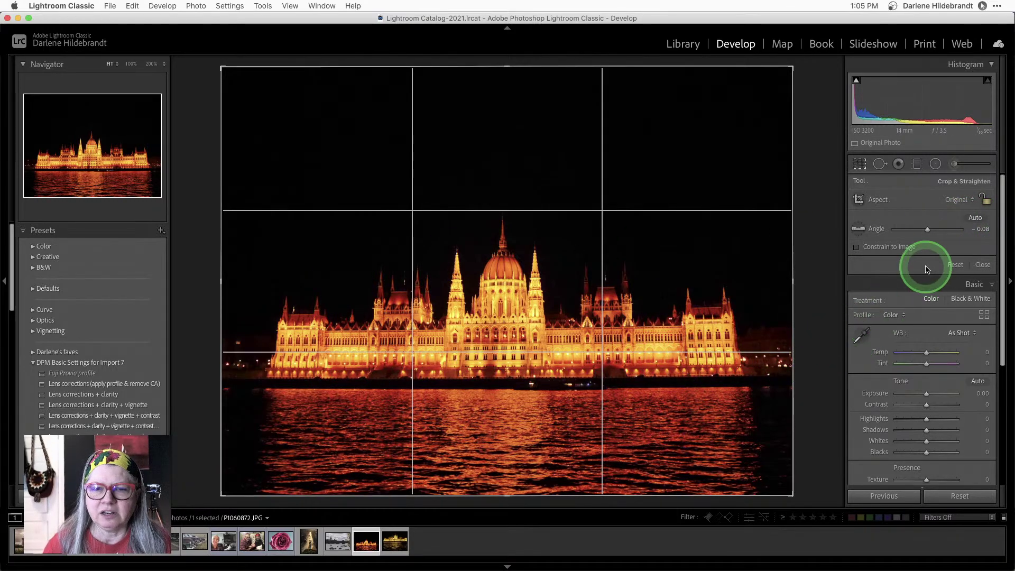
{"action": "left_click", "coordinate": [859, 229]}
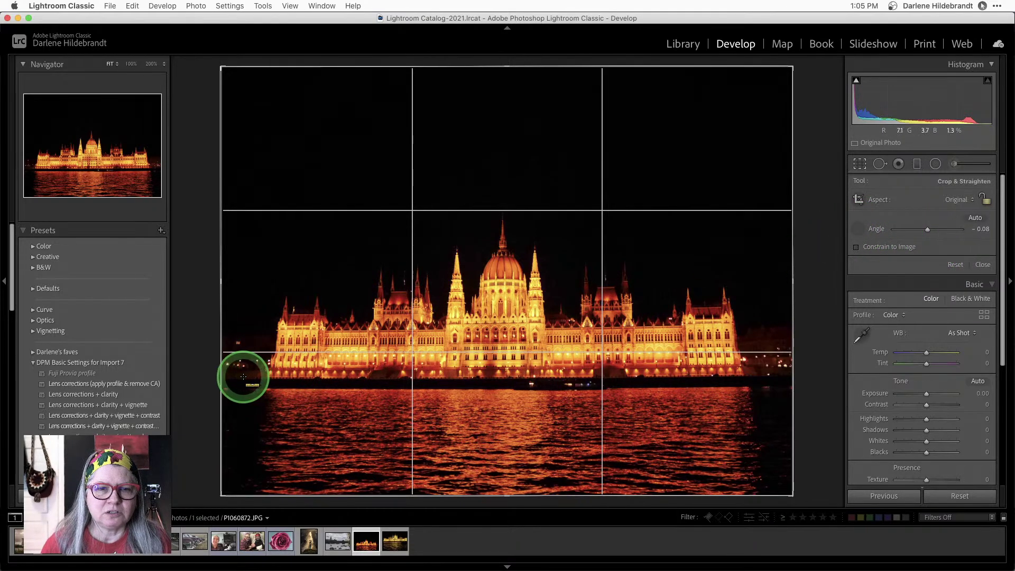
{"action": "left_click_drag", "start_coordinate": [271, 378], "coordinate": [743, 375]}
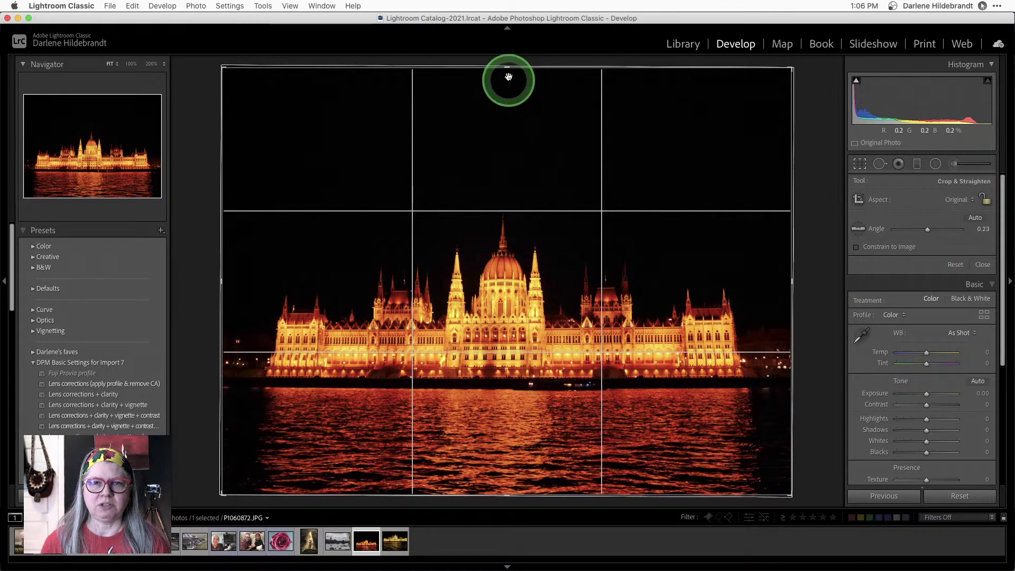
- Crop off part of the empty black sky above the building to about 3246 x 1943 and apply the crop
{"action": "left_click_drag", "start_coordinate": [508, 69], "coordinate": [508, 113]}
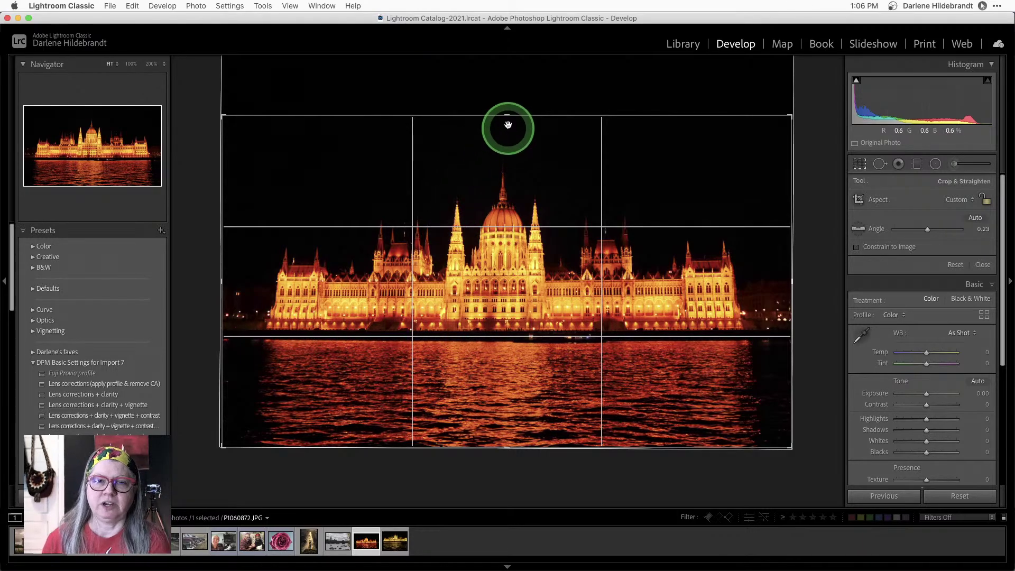
{"action": "mouse_move", "coordinate": [508, 125]}
{"action": "left_mouse_down"}
{"action": "mouse_move", "coordinate": [506, 62]}
{"action": "mouse_move", "coordinate": [503, 120]}
{"action": "mouse_move", "coordinate": [505, 110]}
{"action": "left_mouse_up"}
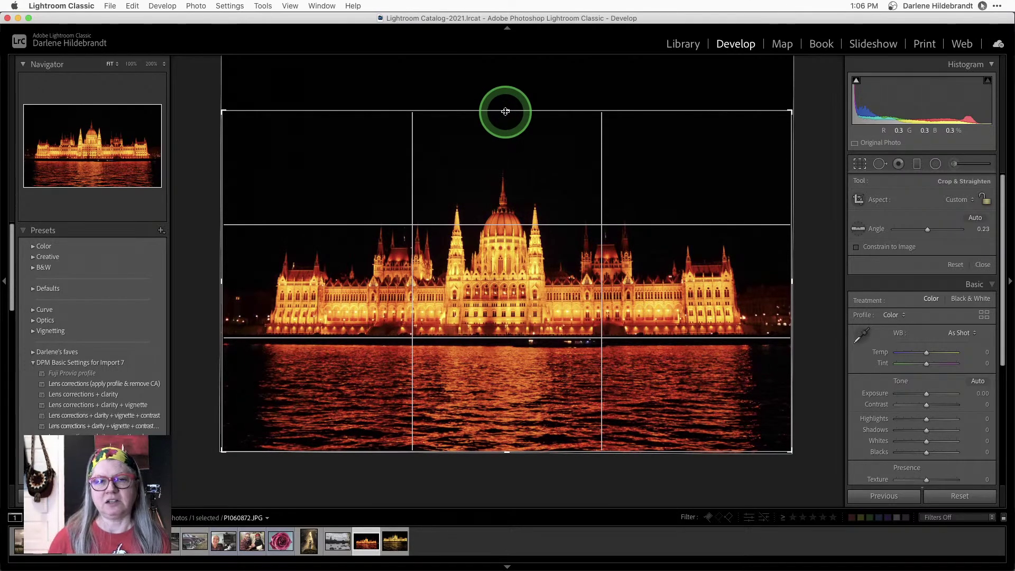
{"action": "key", "text": "Return"}
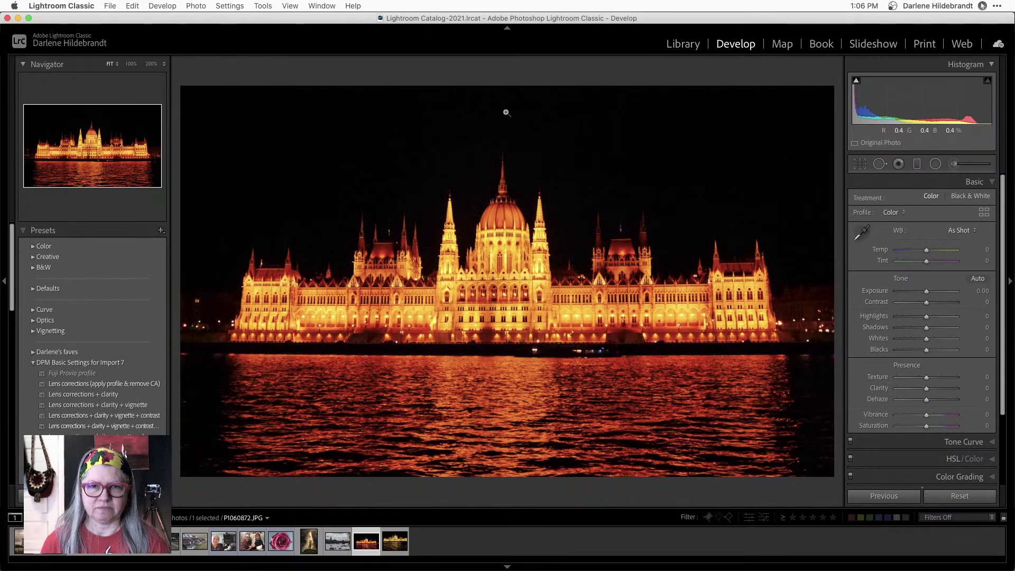
- Compare the night JPEG's white balance choices with those of the raw street photo, and return to the night building
{"action": "left_click_drag", "start_coordinate": [506, 112], "coordinate": [819, 228]}
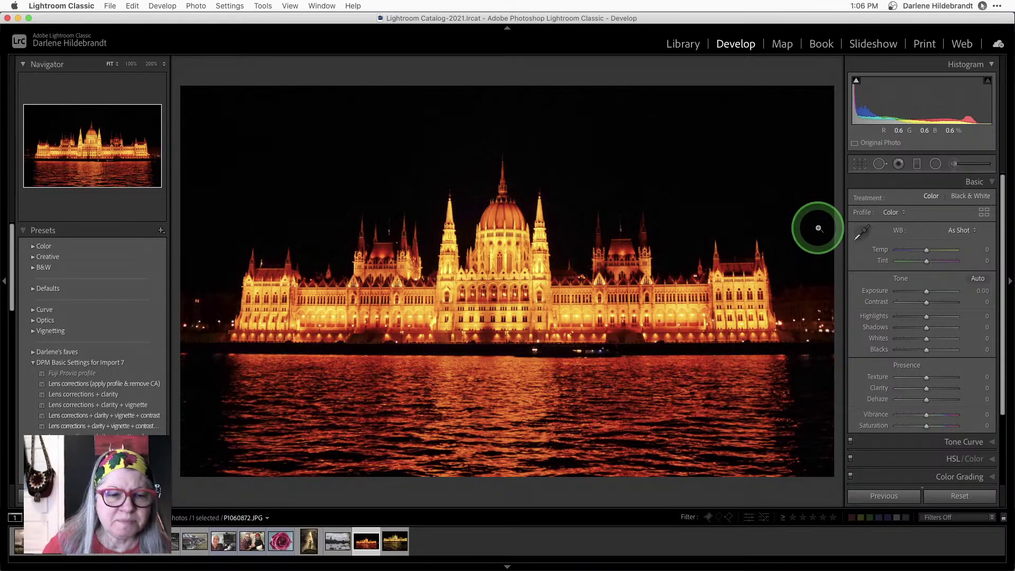
{"action": "left_click", "coordinate": [950, 230]}
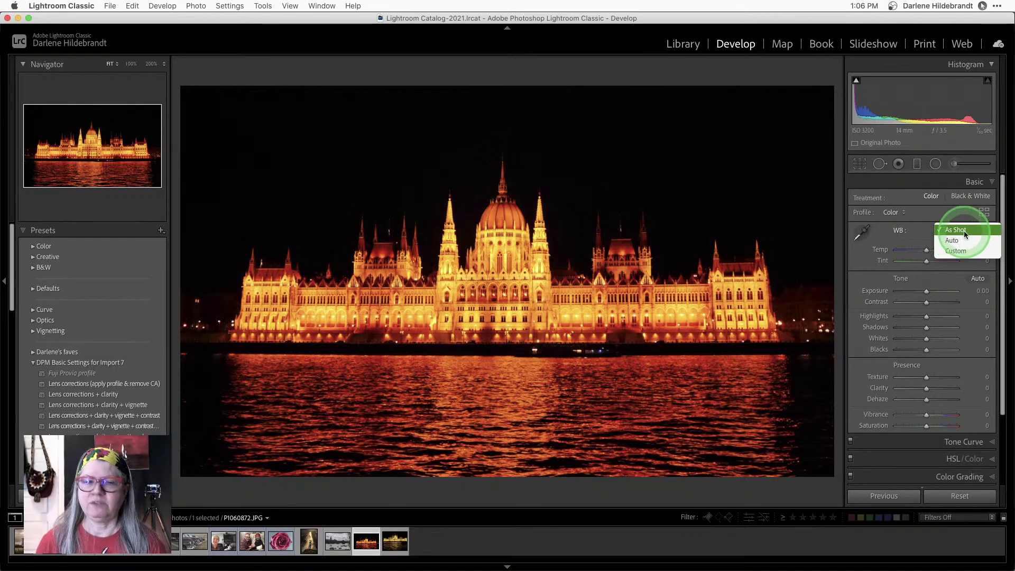
{"action": "left_click_drag", "start_coordinate": [963, 231], "coordinate": [924, 218]}
{"action": "key", "text": "Left"}
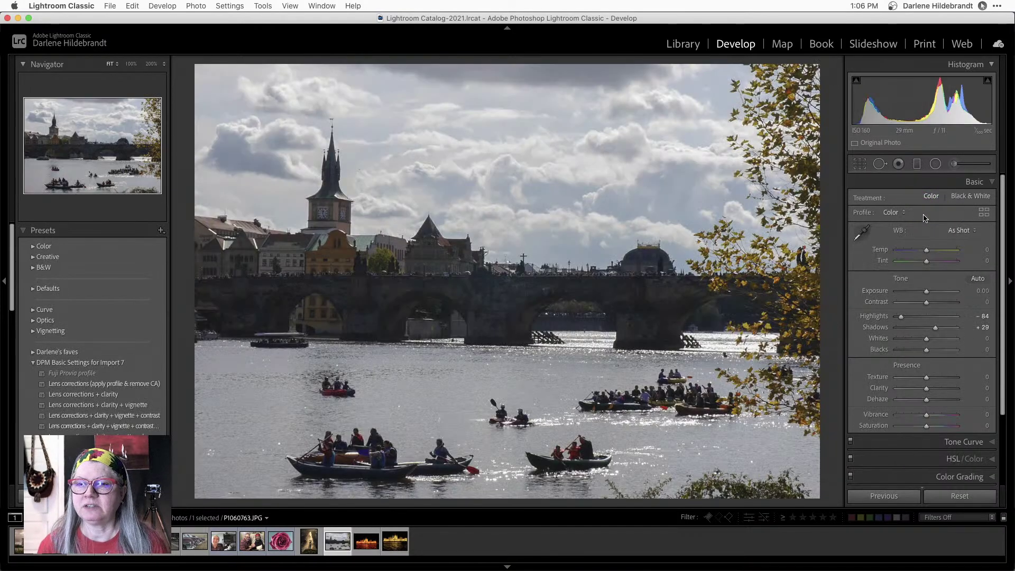
{"action": "key", "text": "Left"}
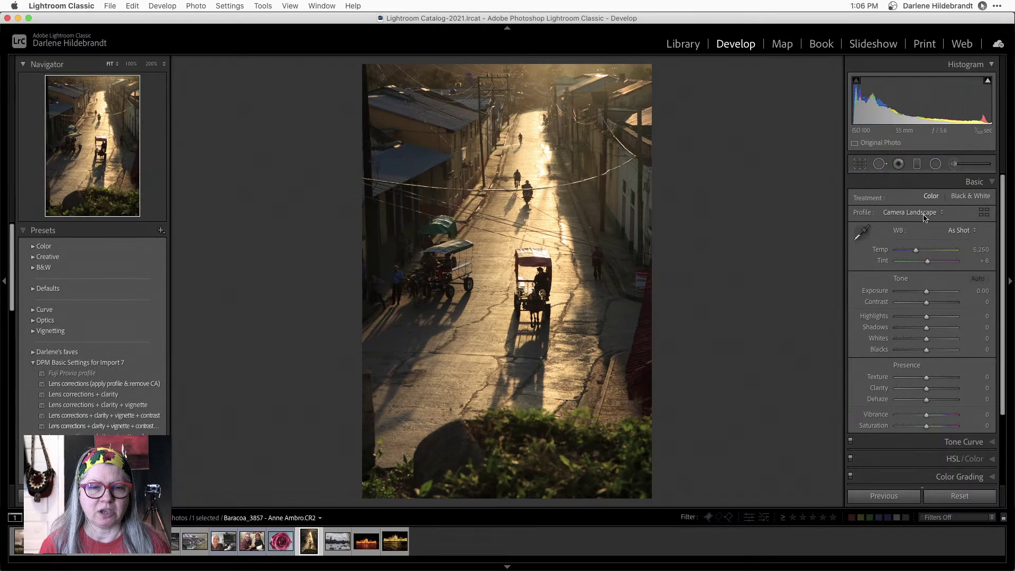
{"action": "left_click", "coordinate": [961, 230]}
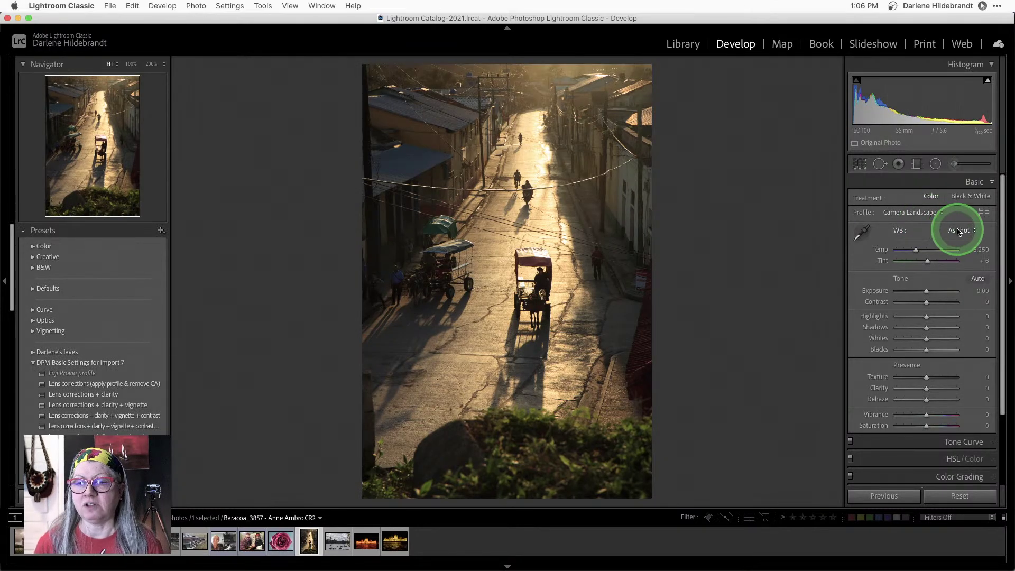
{"action": "left_click_drag", "start_coordinate": [961, 234], "coordinate": [734, 240]}
{"action": "key", "text": "Right"}
{"action": "key", "text": "Right"}
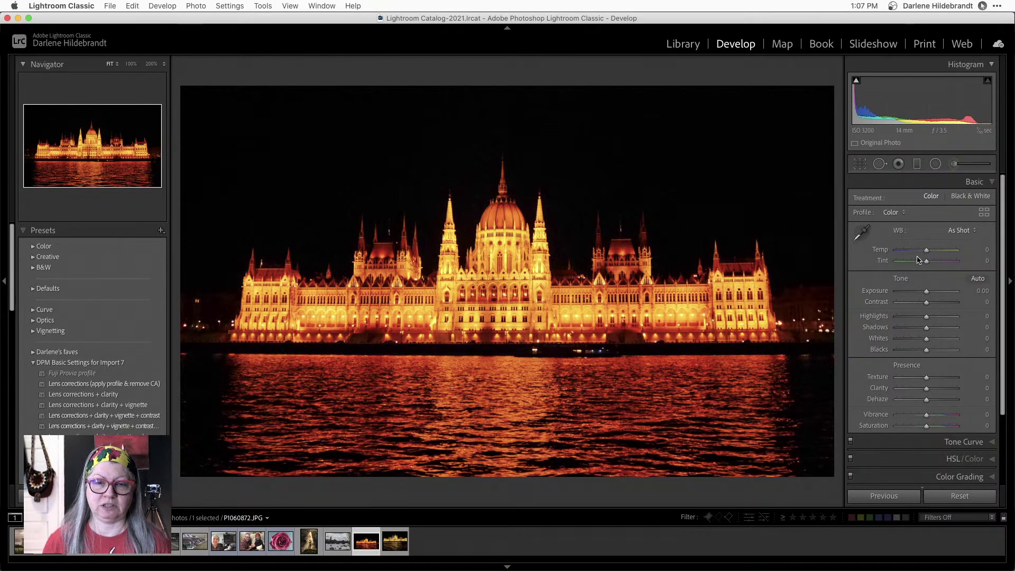
- Try the Auto white balance on the night building photo and undo it
{"action": "left_click", "coordinate": [957, 231]}
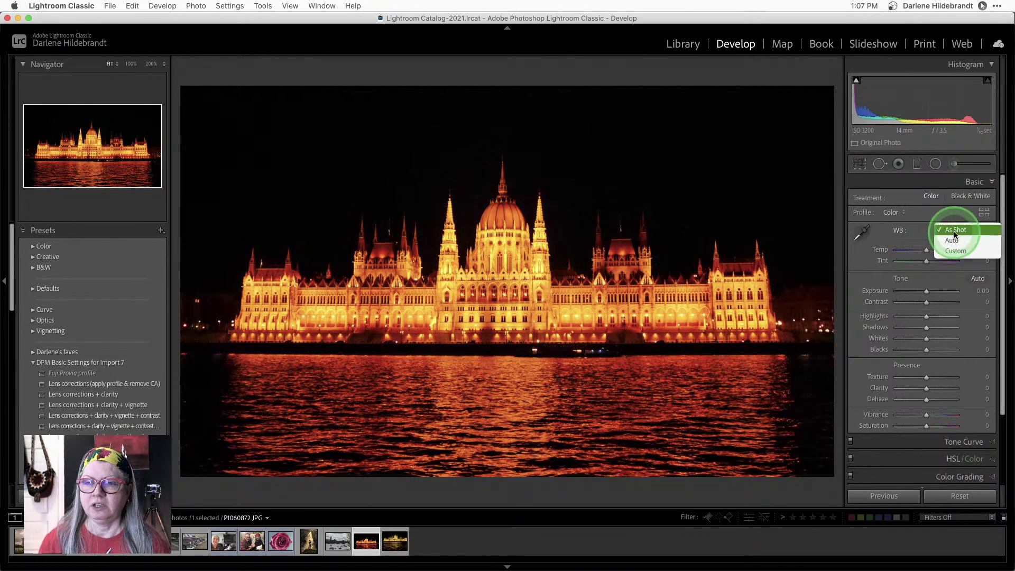
{"action": "left_click", "coordinate": [955, 241]}
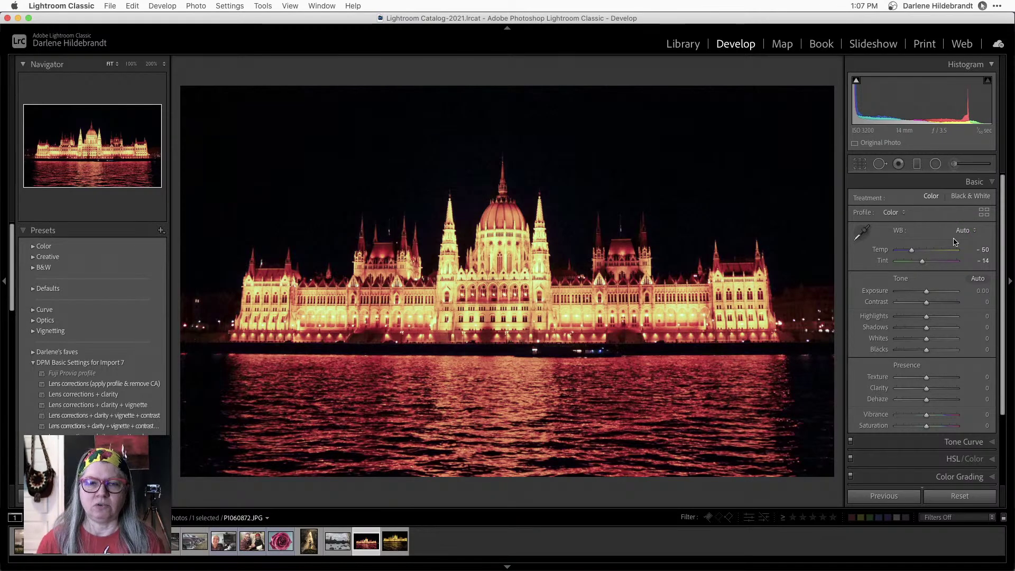
{"action": "left_click", "coordinate": [954, 242]}
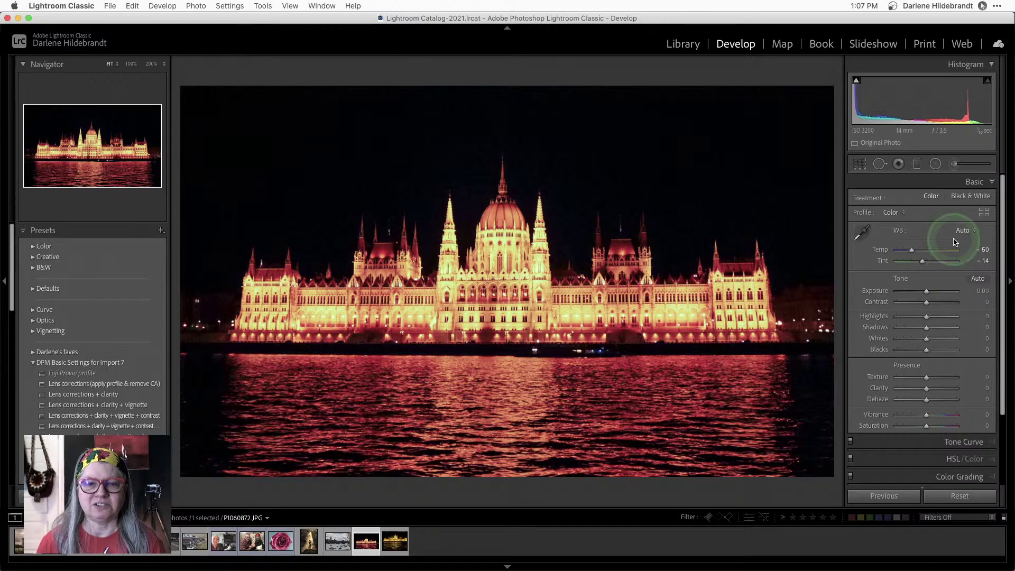
{"action": "key", "text": "super+z"}
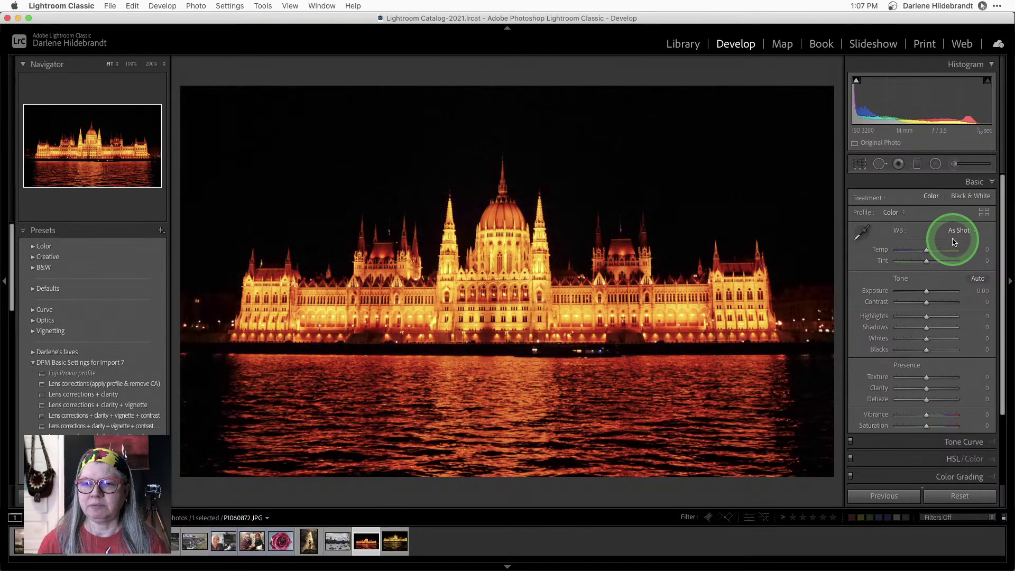
{"action": "left_click", "coordinate": [934, 233]}
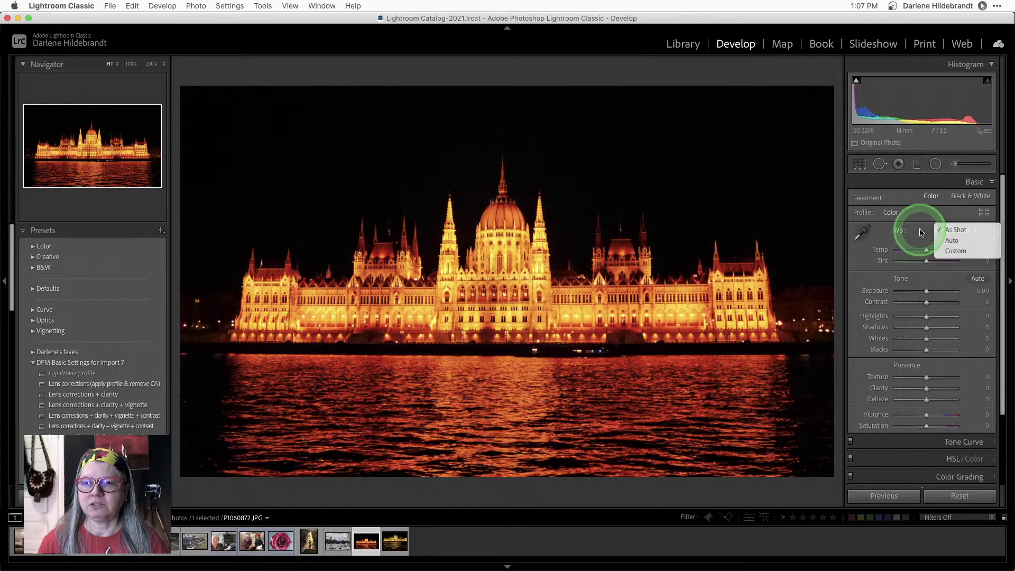
{"action": "left_click", "coordinate": [899, 228]}
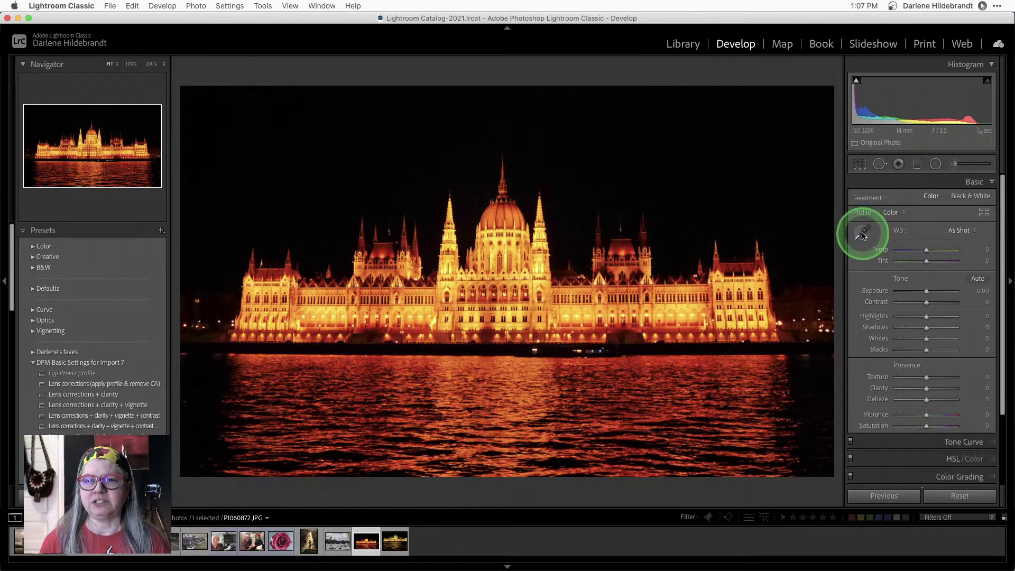
- Try sampling the central dome as the neutral target for white balance and undo the correction
{"action": "left_click", "coordinate": [868, 235]}
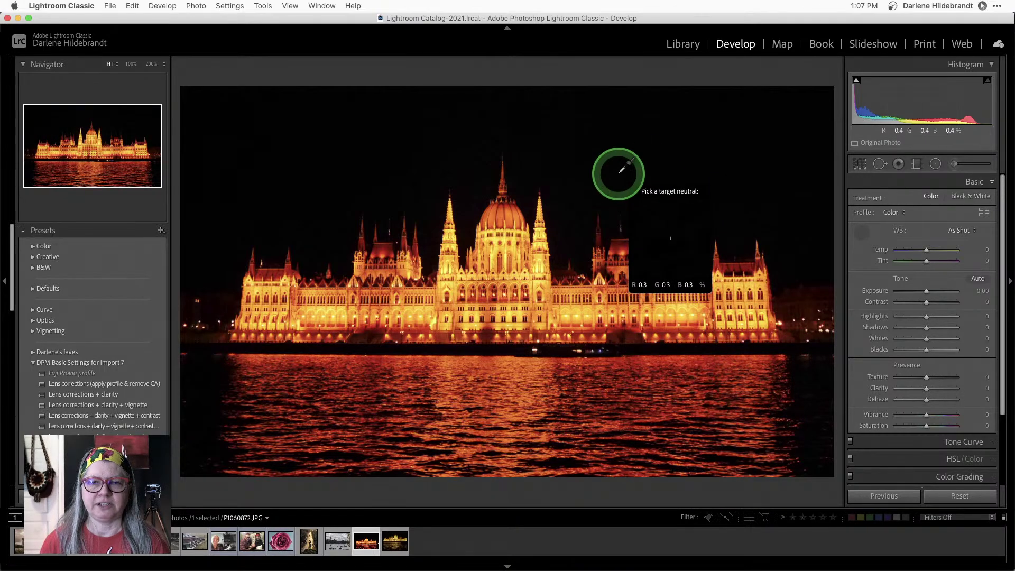
{"action": "left_click", "coordinate": [505, 216]}
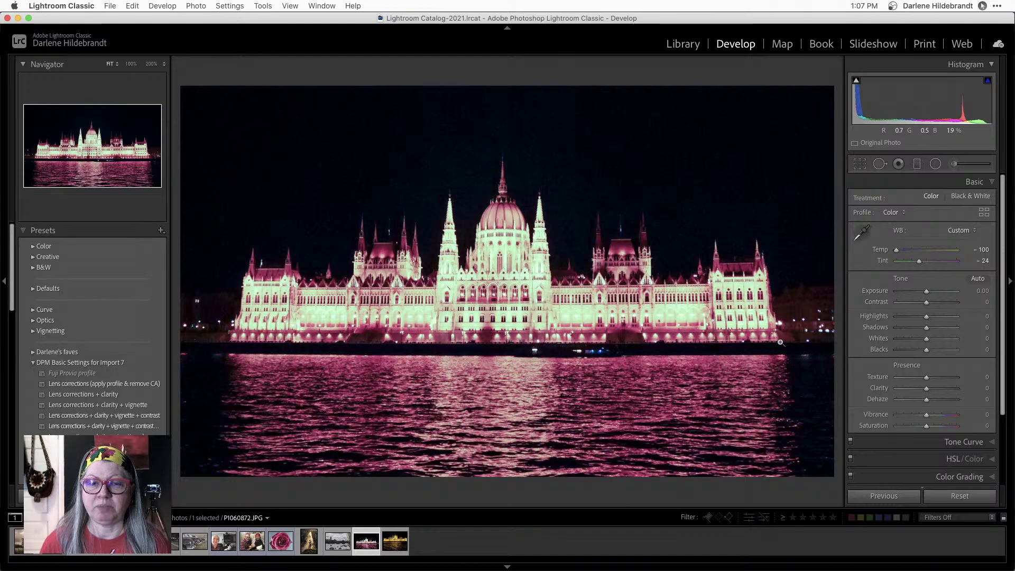
{"action": "key", "text": "super+z"}
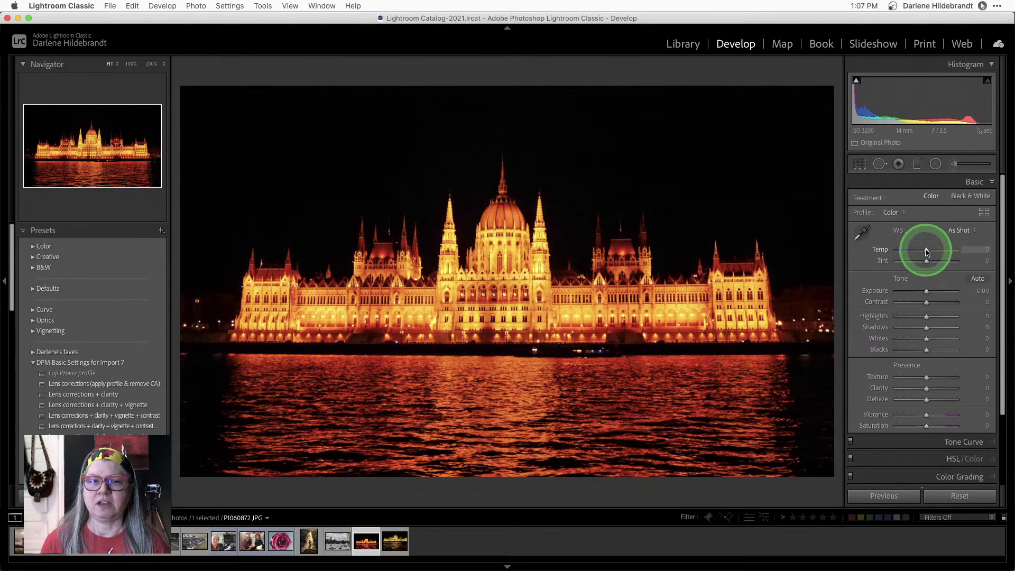
- Try cooling the building photo by lowering its color temperature, and reset the temperature to 0
{"action": "left_click_drag", "start_coordinate": [925, 250], "coordinate": [898, 257]}
{"action": "double_click", "coordinate": [897, 254]}
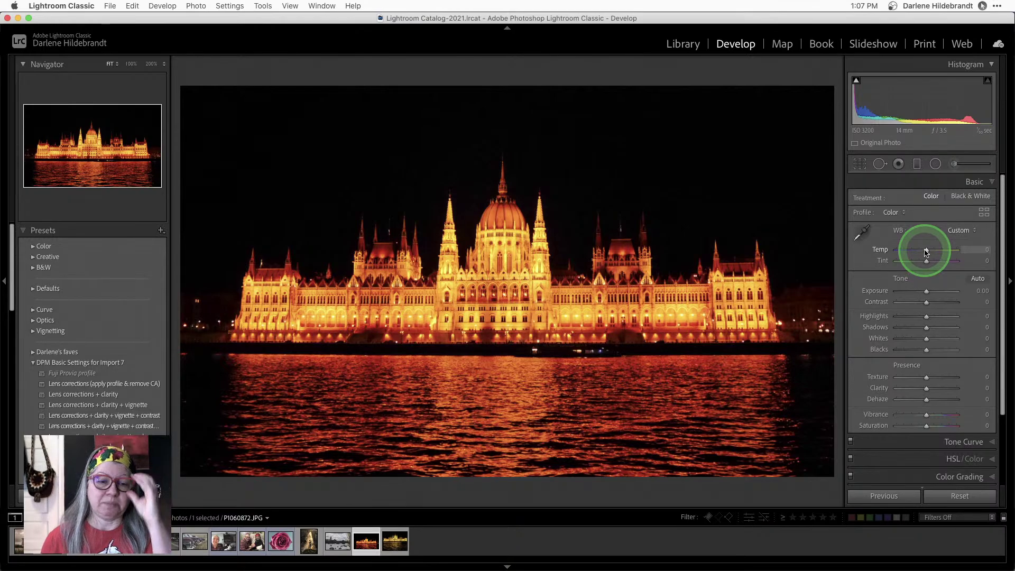
{"action": "left_click", "coordinate": [926, 253]}
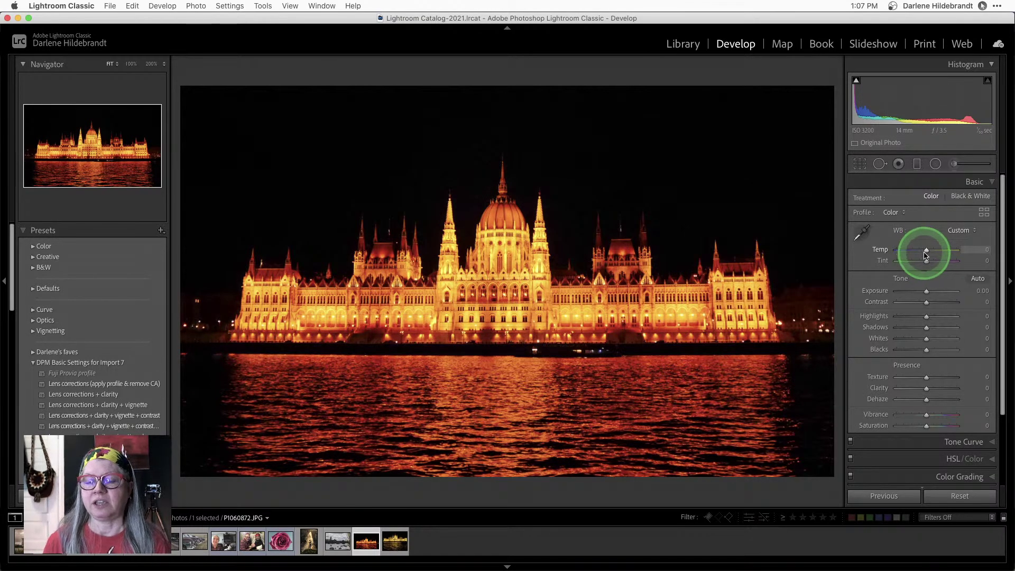
- Convert the night building photo to the Black & White treatment
{"action": "left_click", "coordinate": [968, 195]}
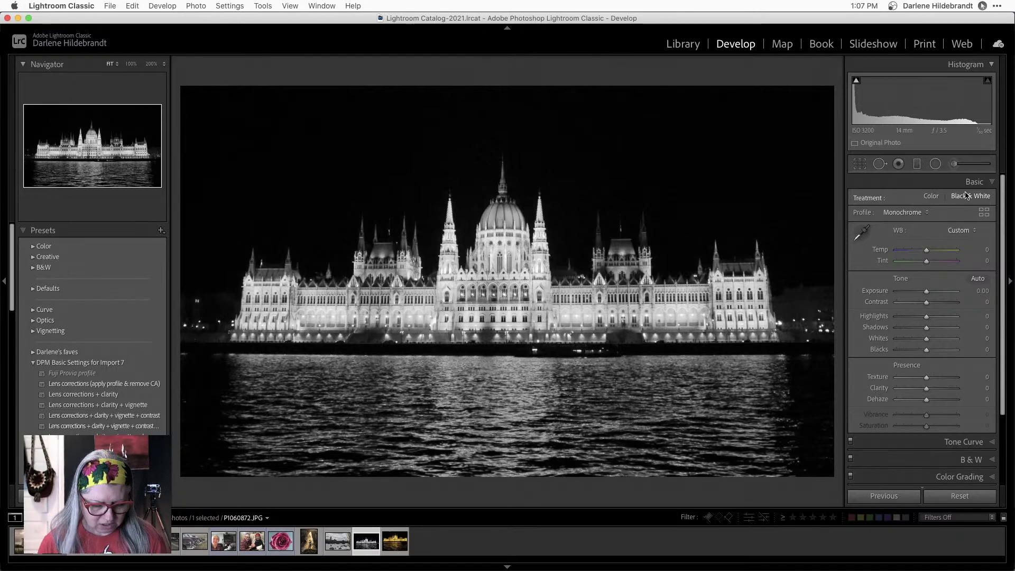
{"action": "left_click", "coordinate": [955, 209]}
{"action": "left_click", "coordinate": [906, 366]}
- Review the black-and-white building photo's EXIF metadata in the Library and bring up the available metadata commands
{"action": "key", "text": "e"}
{"action": "left_click", "coordinate": [907, 308]}
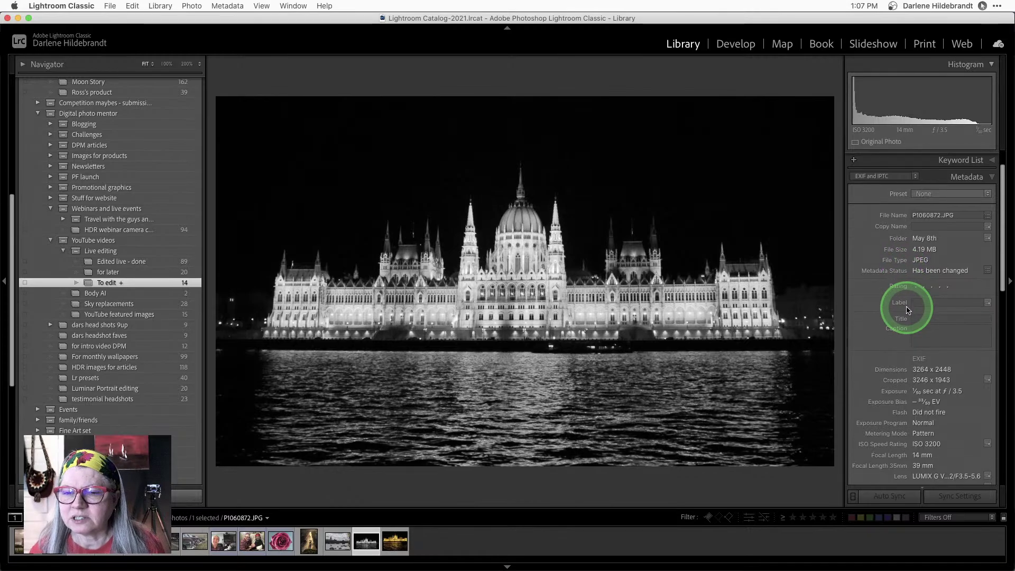
{"action": "scroll", "coordinate": [907, 310], "scroll_direction": "down", "scroll_amount": 3}
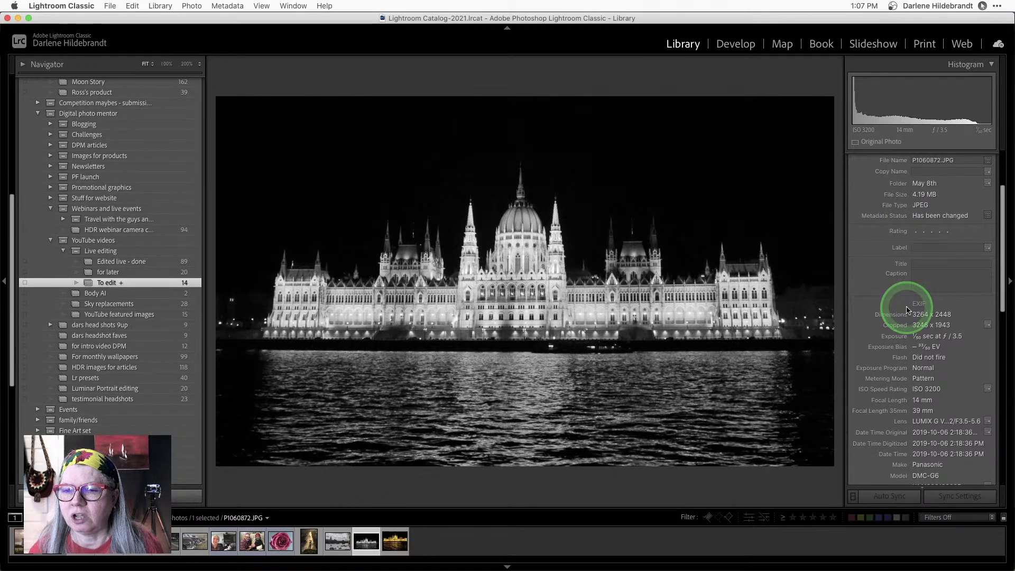
{"action": "scroll", "coordinate": [907, 310], "scroll_direction": "down", "scroll_amount": 1}
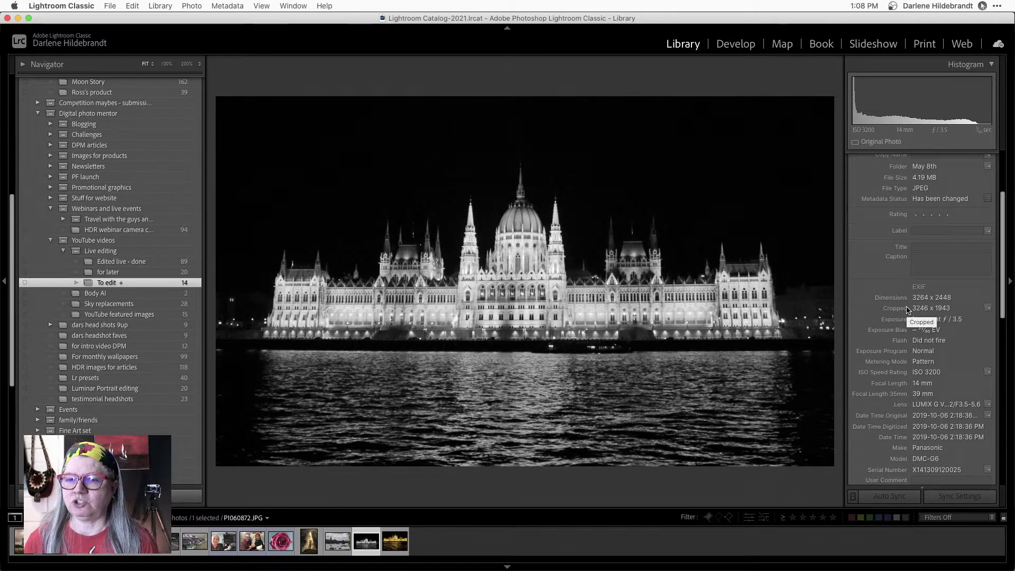
{"action": "scroll", "coordinate": [907, 309], "scroll_direction": "up", "scroll_amount": 5}
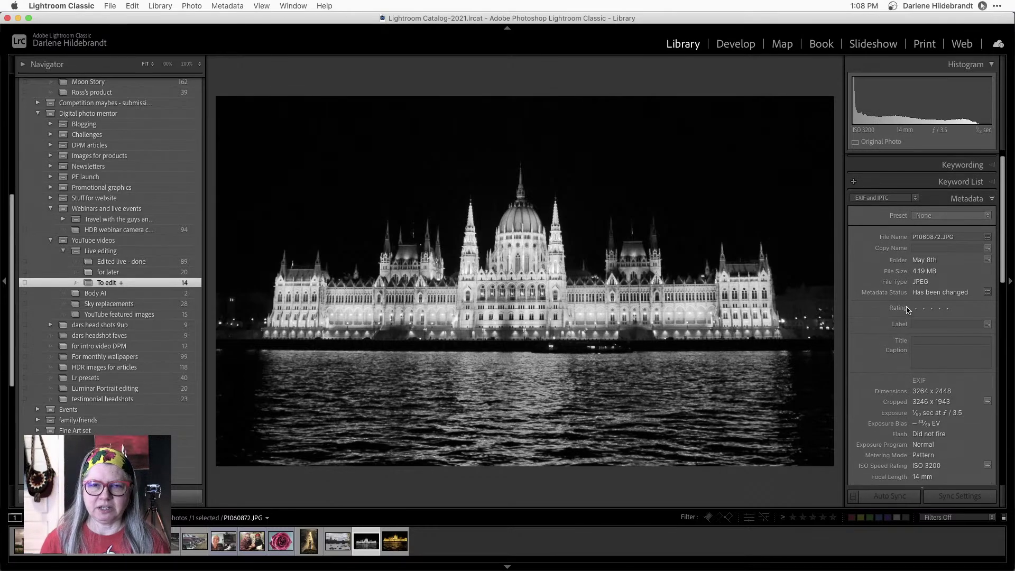
{"action": "left_click", "coordinate": [908, 309]}
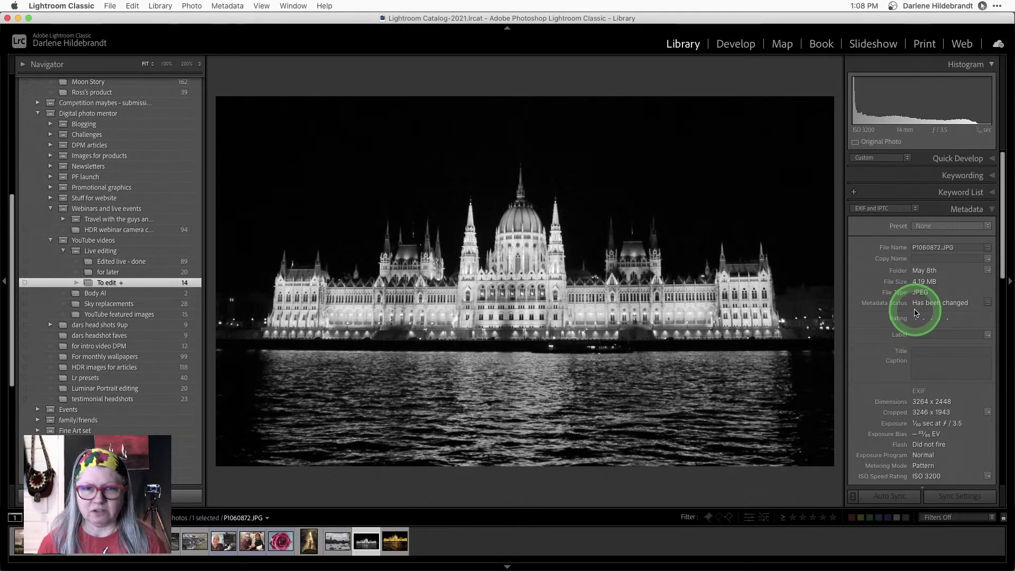
{"action": "scroll", "coordinate": [916, 313], "scroll_direction": "down", "scroll_amount": 10}
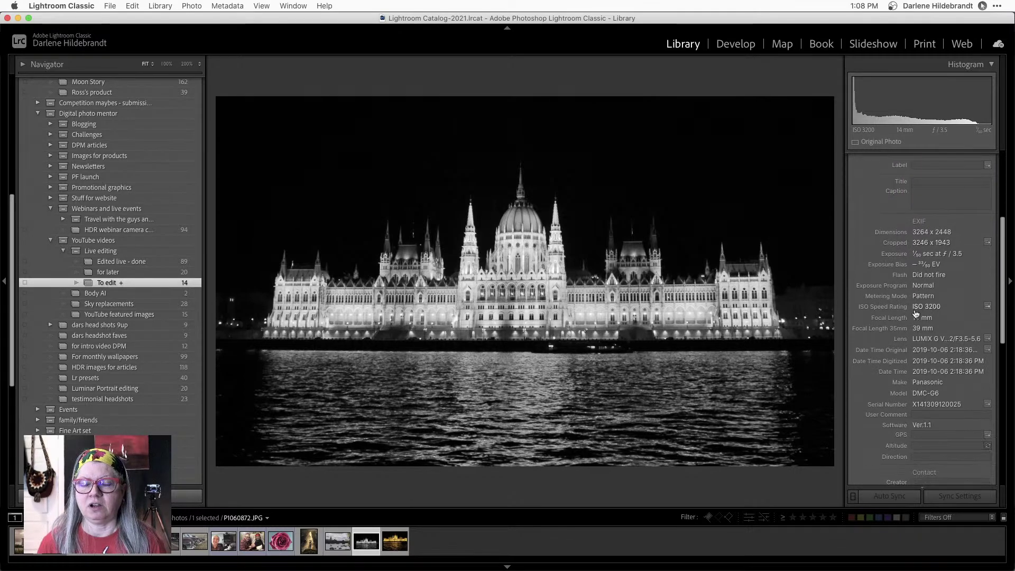
{"action": "left_click_drag", "start_coordinate": [915, 313], "coordinate": [955, 312]}
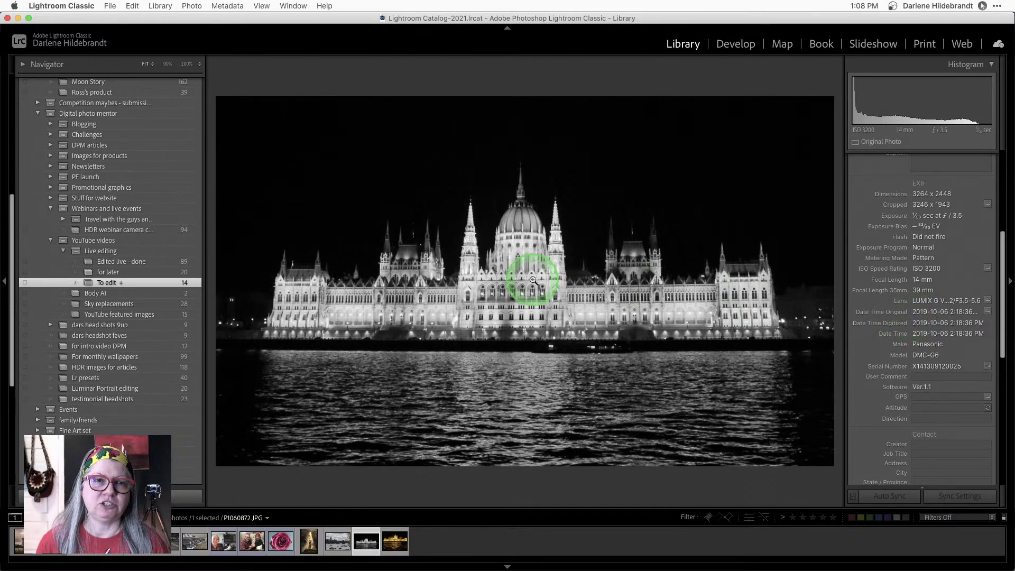
{"action": "left_click", "coordinate": [228, 5]}
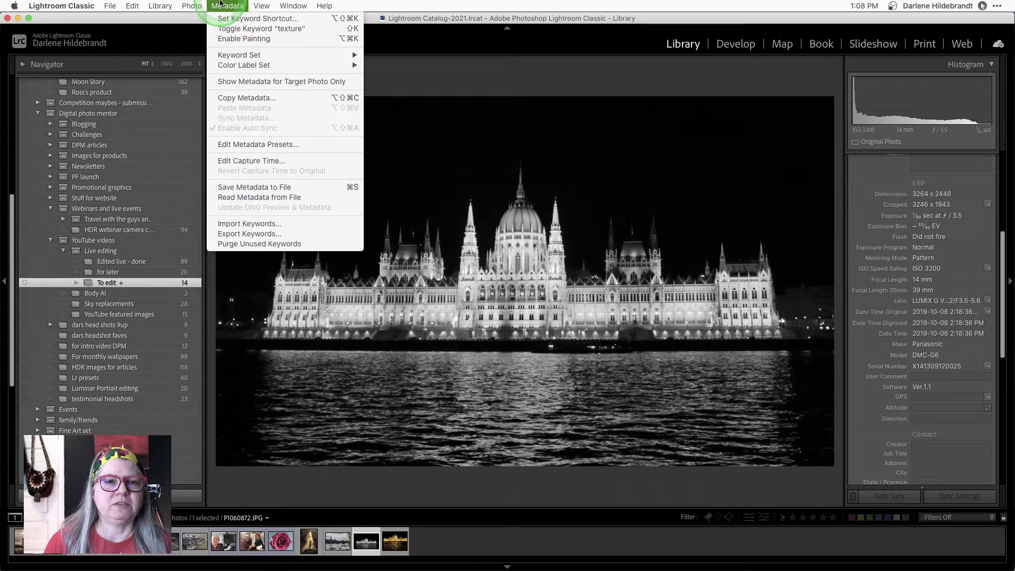
- Shift the capture time of the black-and-white parliament photo by +9 hours as a time zone adjustment
{"action": "left_click", "coordinate": [193, 6]}
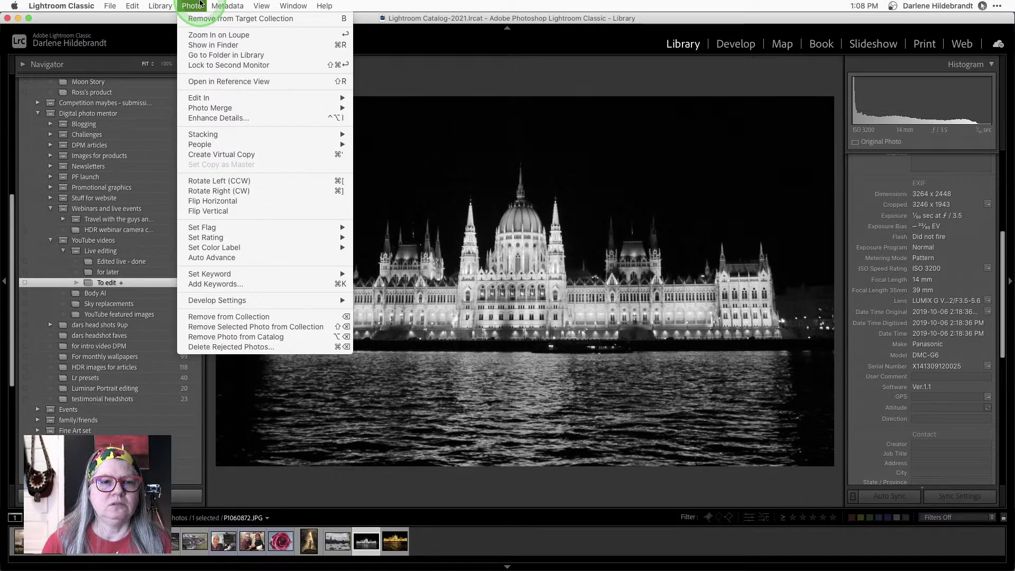
{"action": "left_click", "coordinate": [216, 4]}
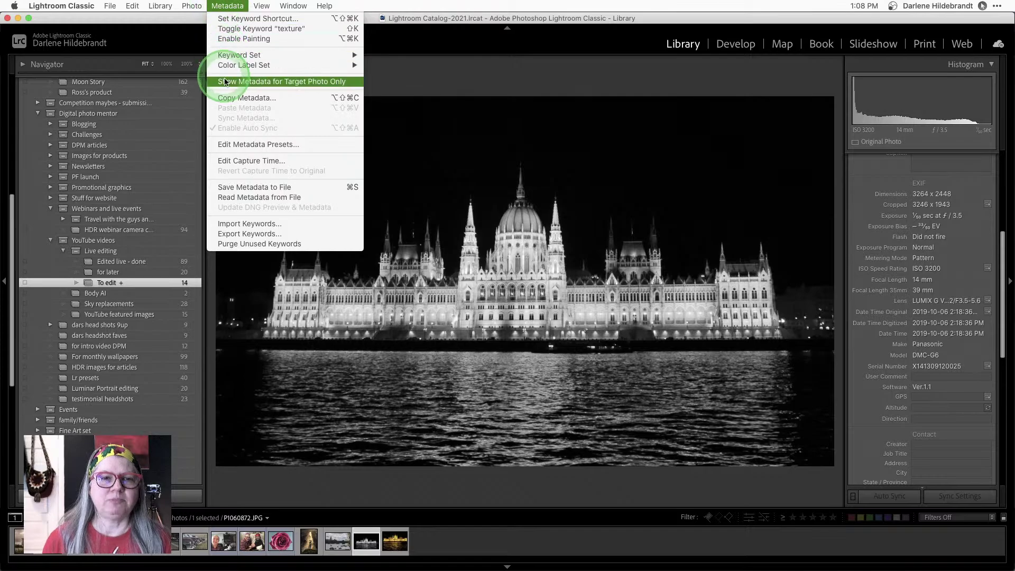
{"action": "left_click", "coordinate": [261, 157]}
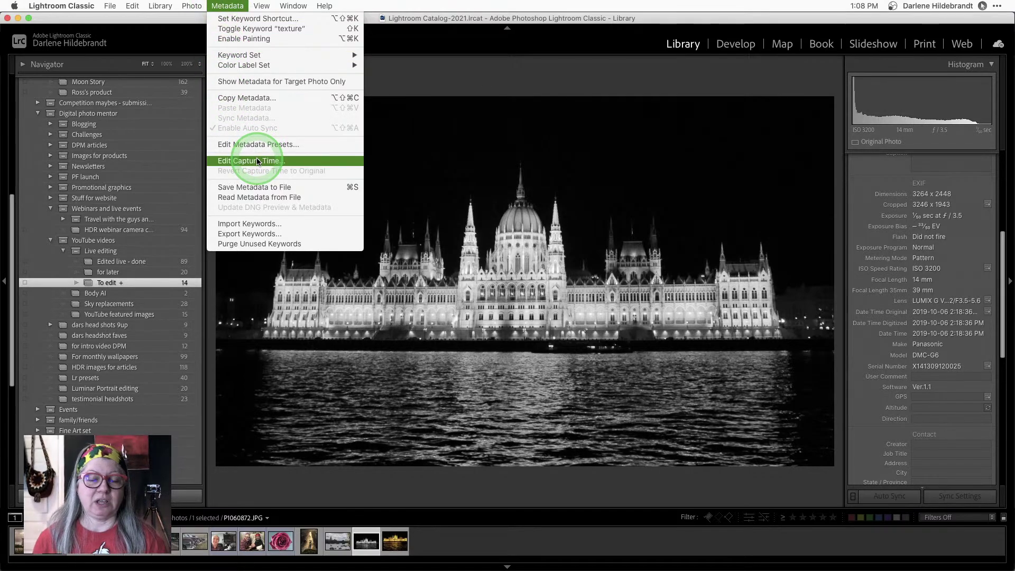
{"action": "left_click", "coordinate": [258, 161]}
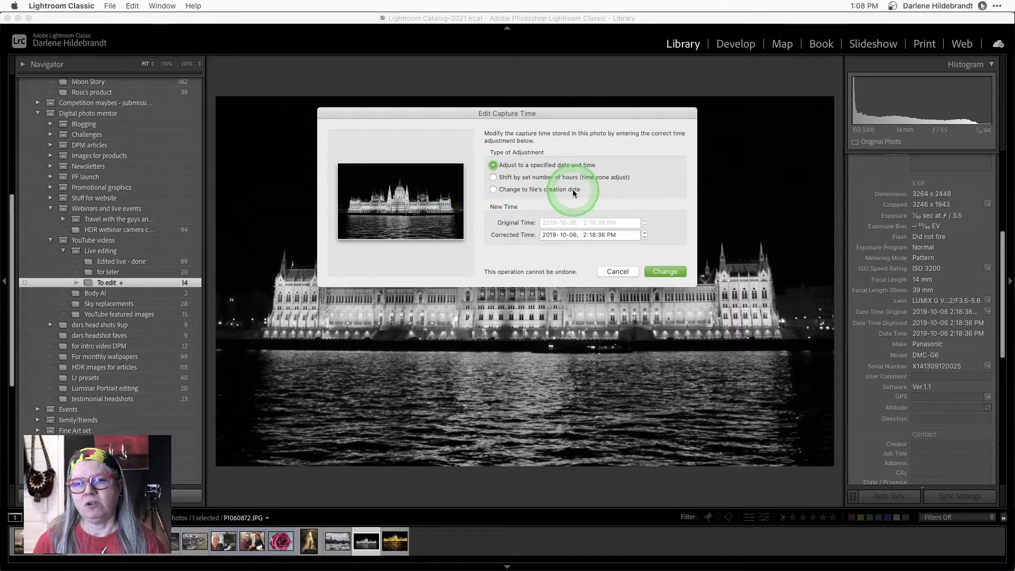
{"action": "left_click", "coordinate": [494, 178]}
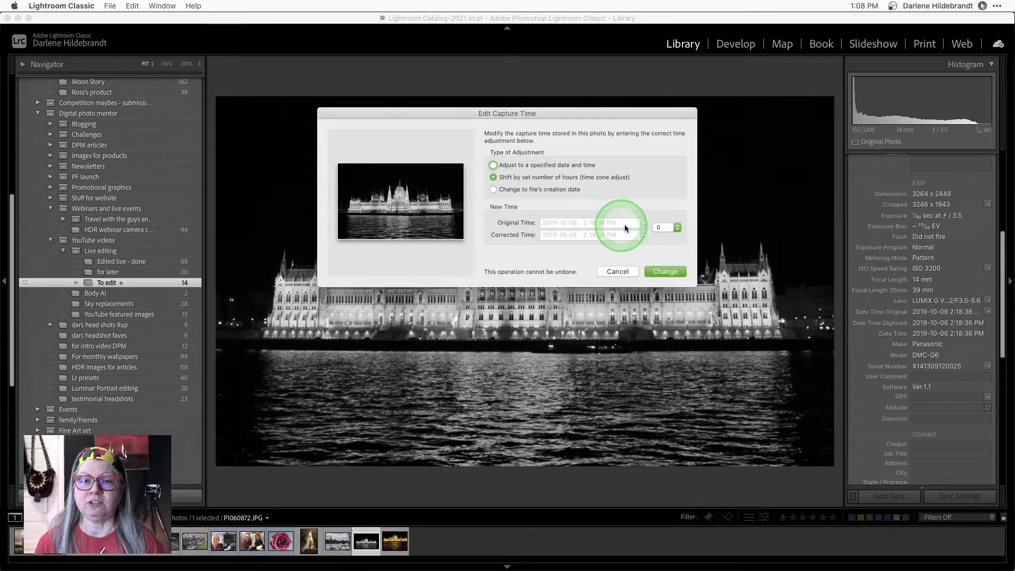
{"action": "left_click", "coordinate": [669, 228]}
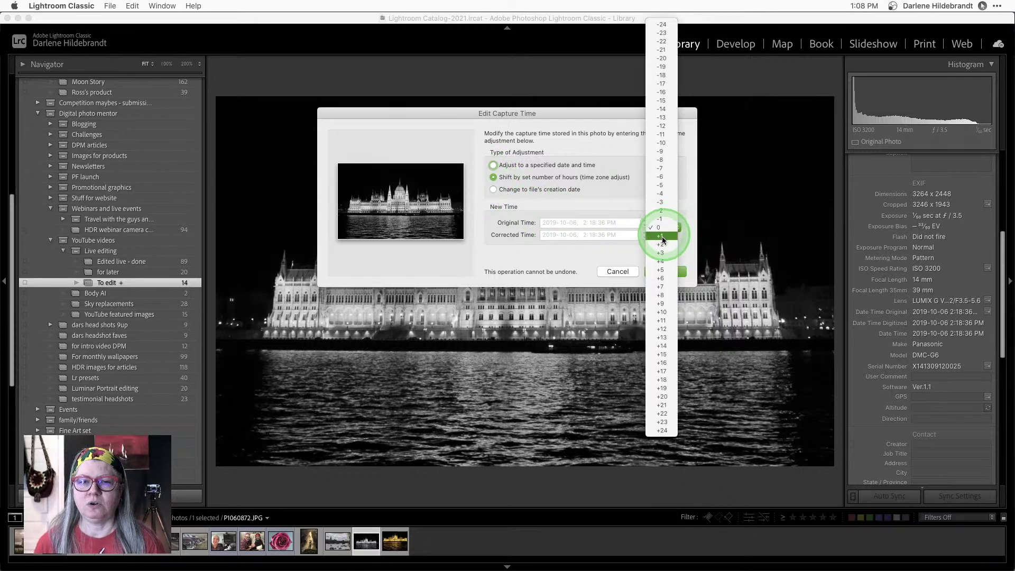
{"action": "left_click", "coordinate": [660, 286]}
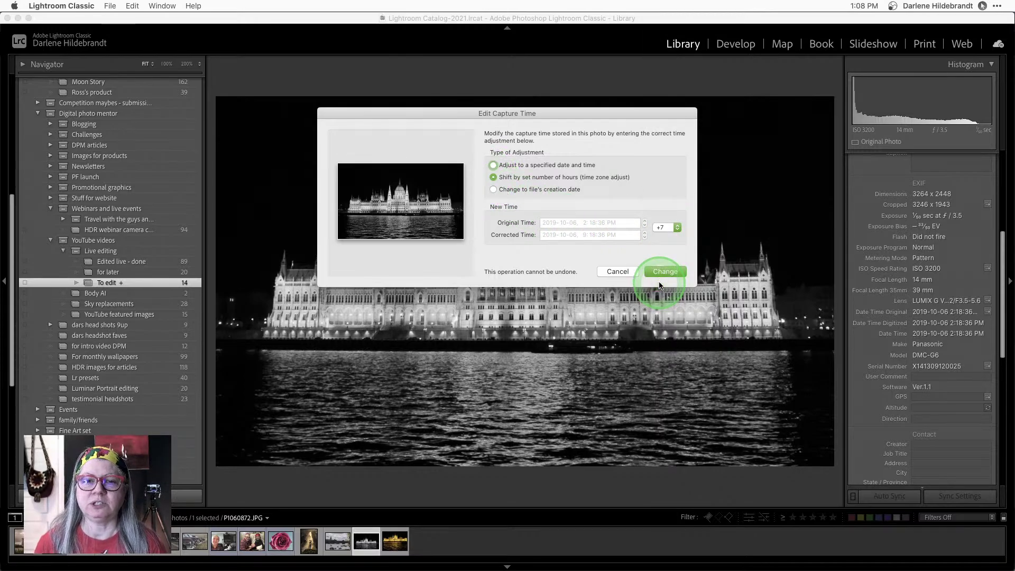
{"action": "left_click", "coordinate": [664, 250]}
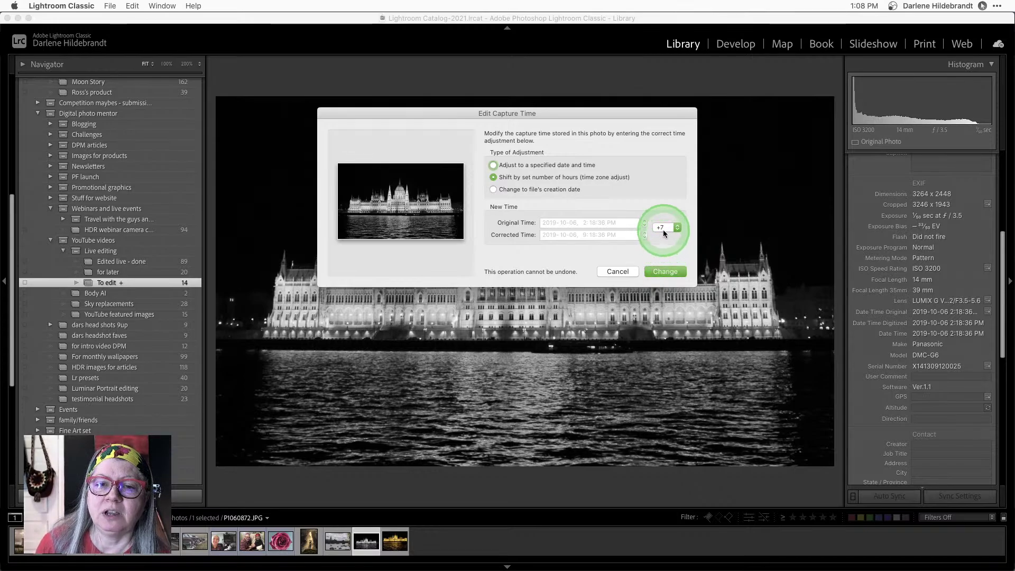
{"action": "left_click", "coordinate": [663, 228]}
{"action": "left_click", "coordinate": [665, 243]}
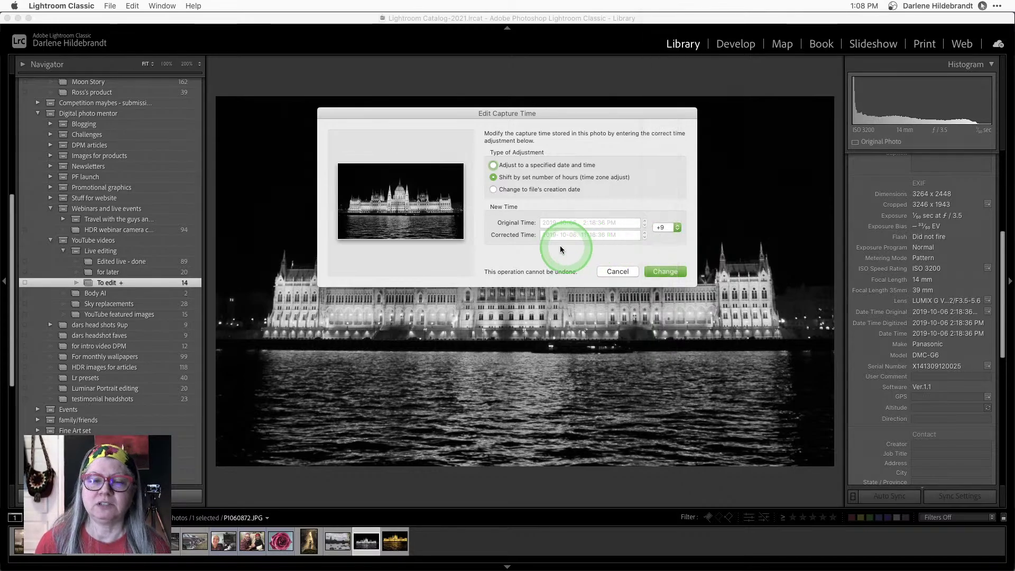
{"action": "left_click_drag", "start_coordinate": [582, 226], "coordinate": [591, 227]}
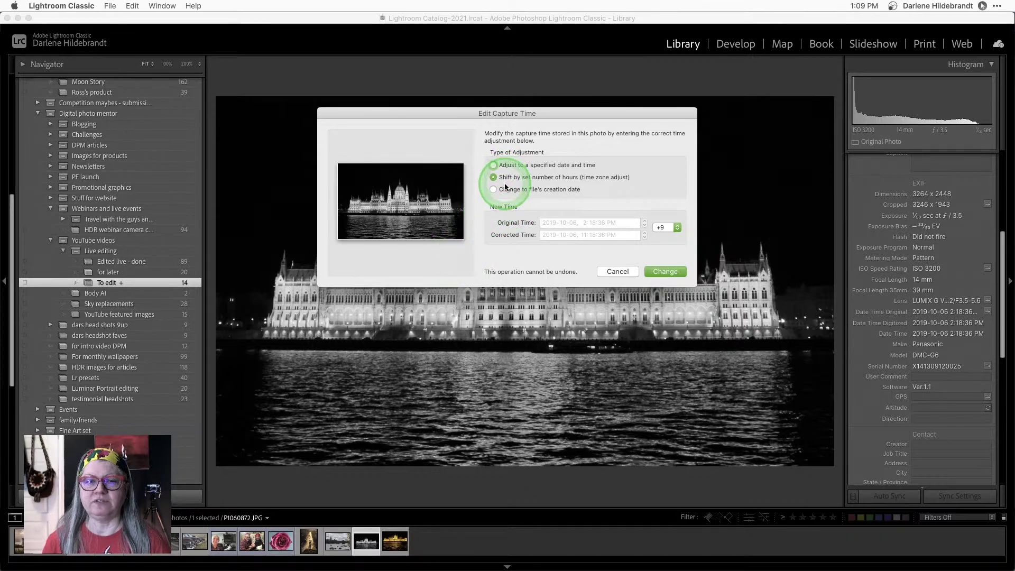
{"action": "left_click", "coordinate": [655, 271]}
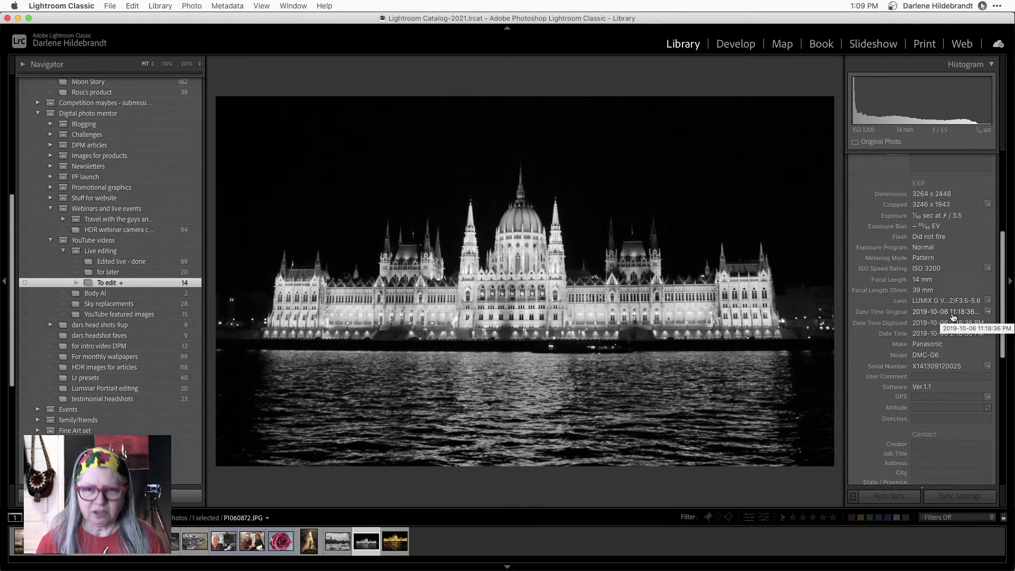
- In the Develop module, auto-adjust the photo's Whites to +15 and lower its Blacks to −5
{"action": "key", "text": "d"}
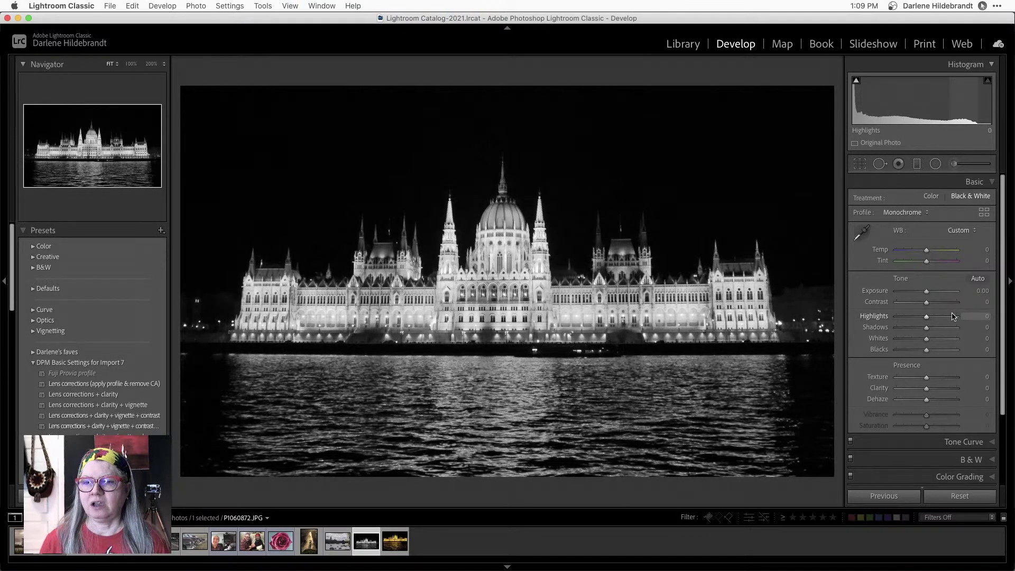
{"action": "key", "text": "z"}
{"action": "key", "text": "z"}
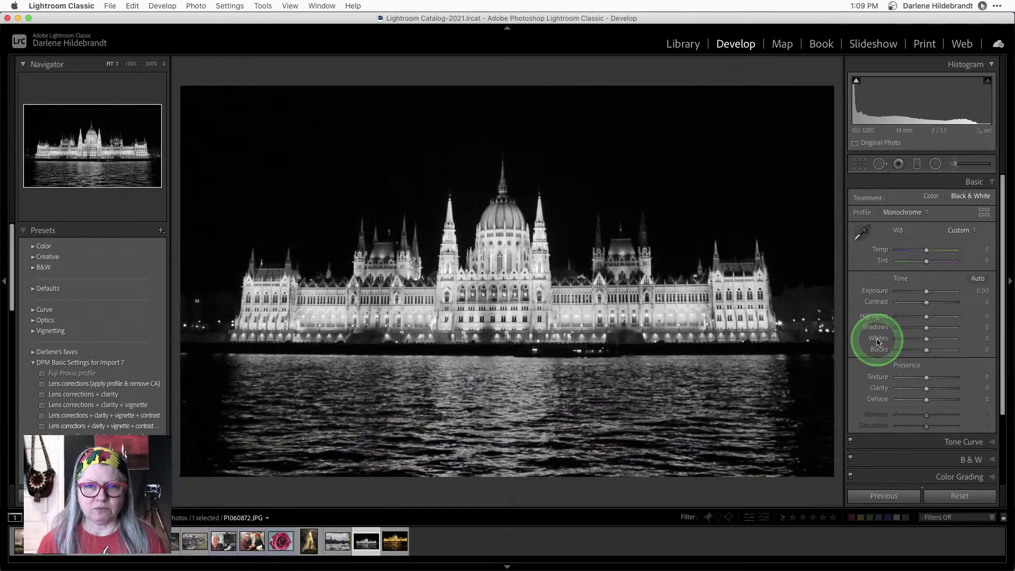
{"action": "double_click", "coordinate": [877, 343], "text": "shift"}
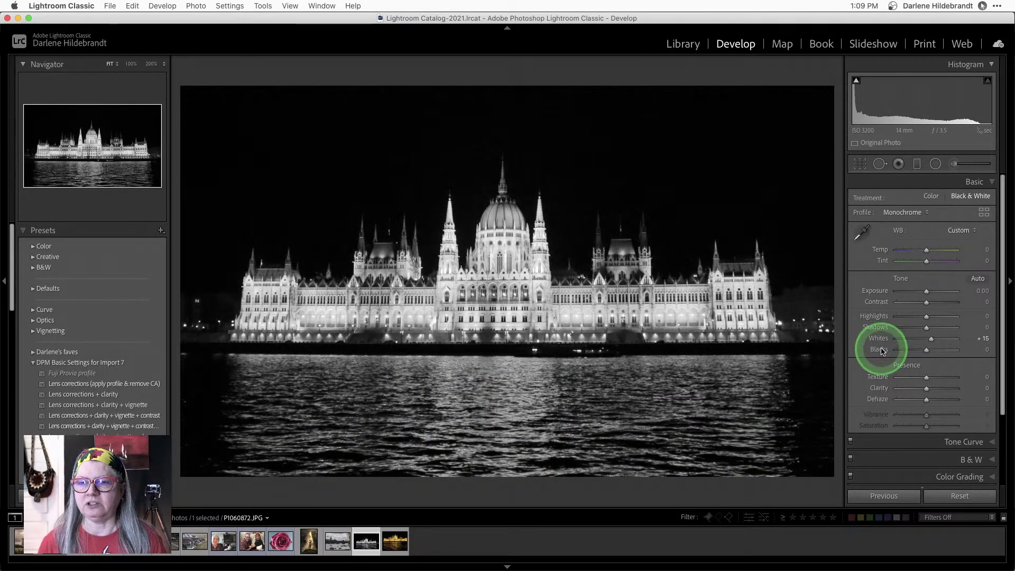
{"action": "left_click", "coordinate": [927, 351], "text": "alt"}
{"action": "left_click_drag", "start_coordinate": [927, 352], "coordinate": [927, 353]}
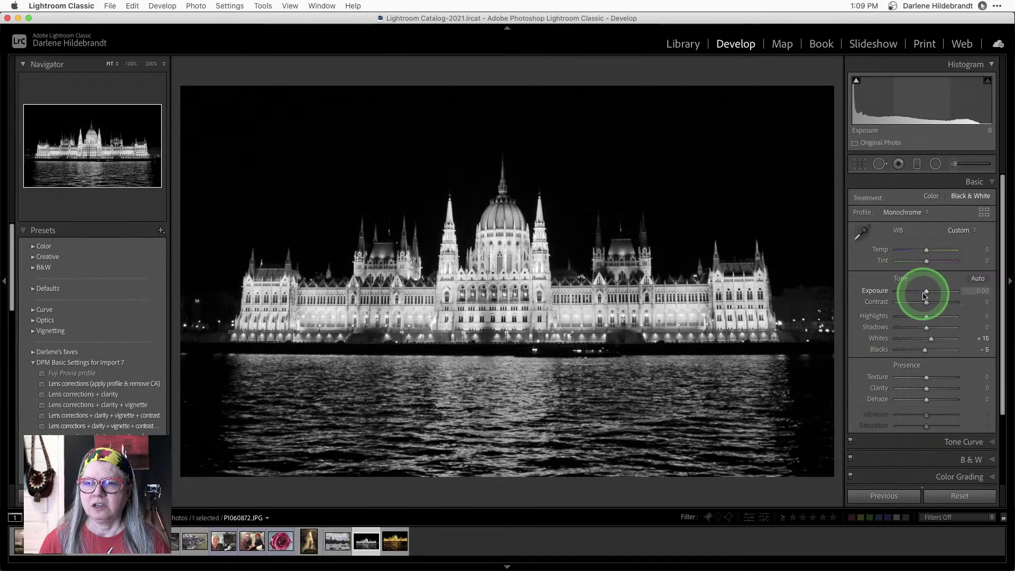
- Raise the photo's Exposure to +0.75 and check the Highlights adjustment
{"action": "left_click_drag", "start_coordinate": [927, 291], "coordinate": [932, 292]}
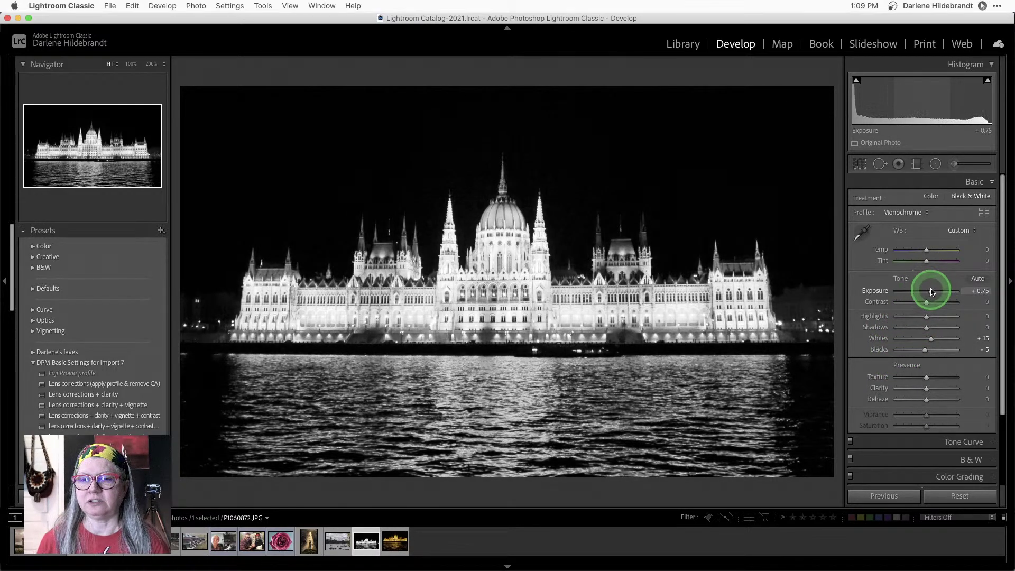
{"action": "left_click", "coordinate": [927, 318], "text": "alt"}
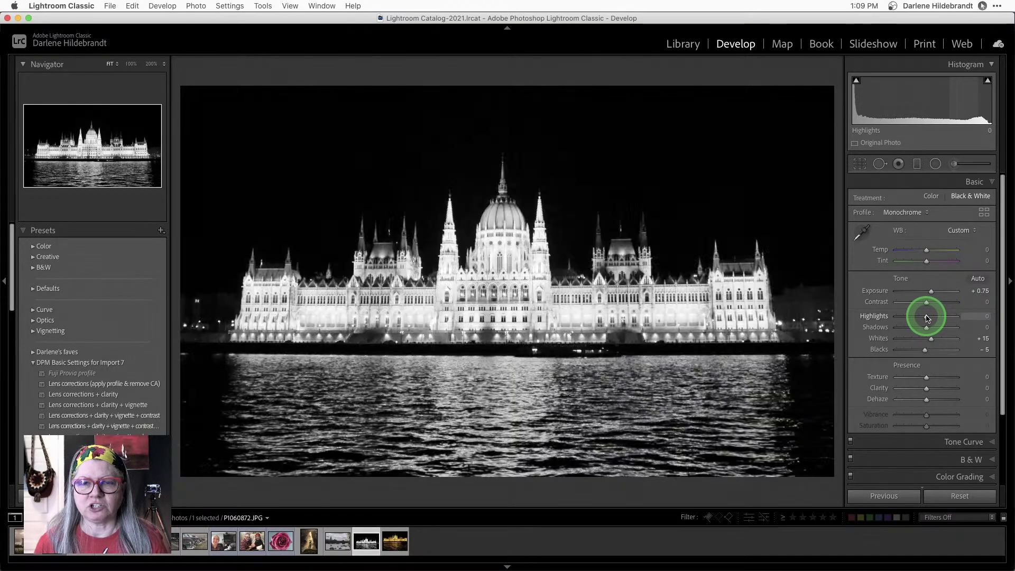
{"action": "left_click_drag", "start_coordinate": [927, 317], "coordinate": [926, 318]}
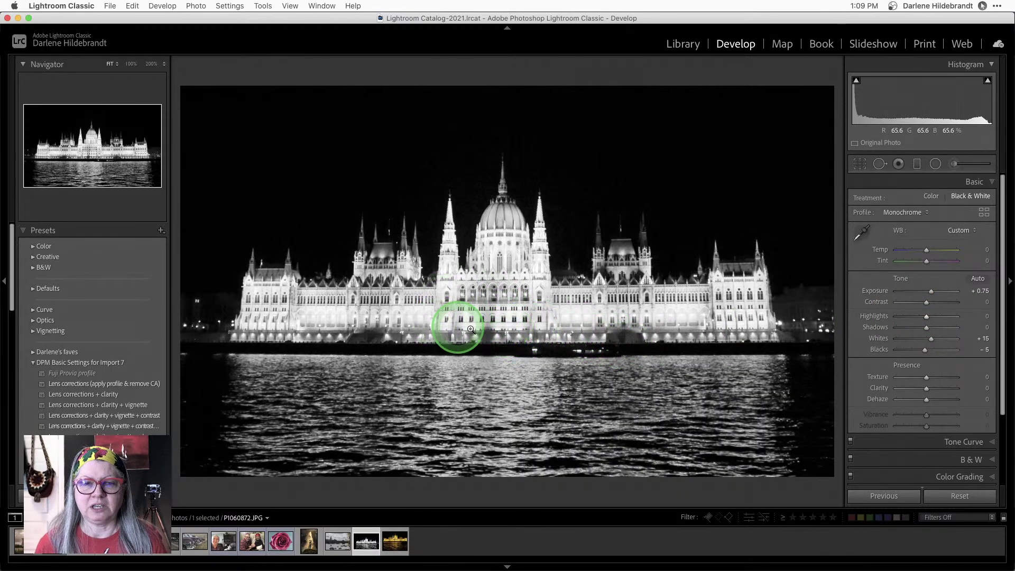
- Set Whites to +29 and Highlights to −31, and compare the edit with the before version
{"action": "left_click_drag", "start_coordinate": [931, 340], "coordinate": [934, 341]}
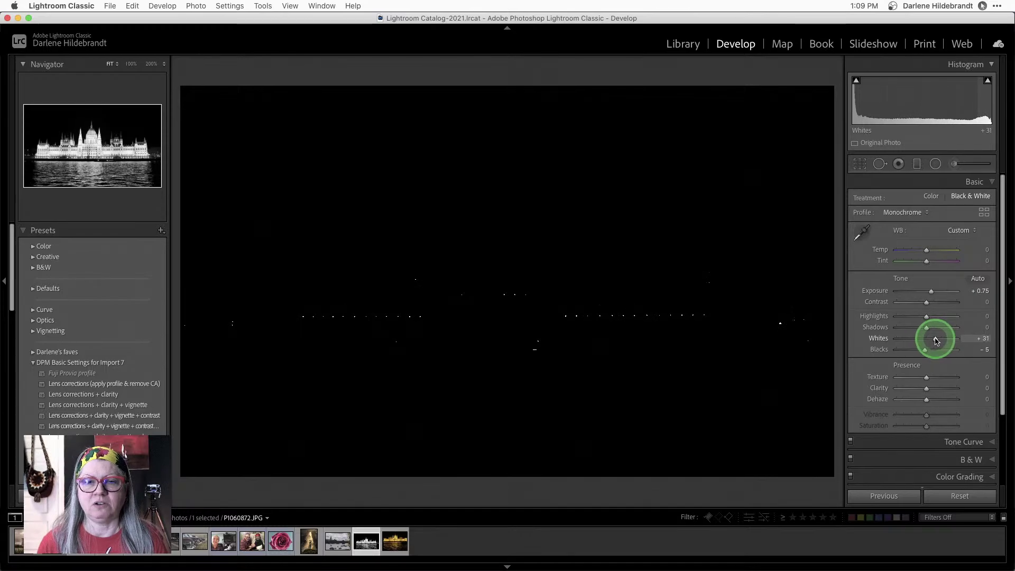
{"action": "left_click_drag", "start_coordinate": [935, 342], "coordinate": [919, 318]}
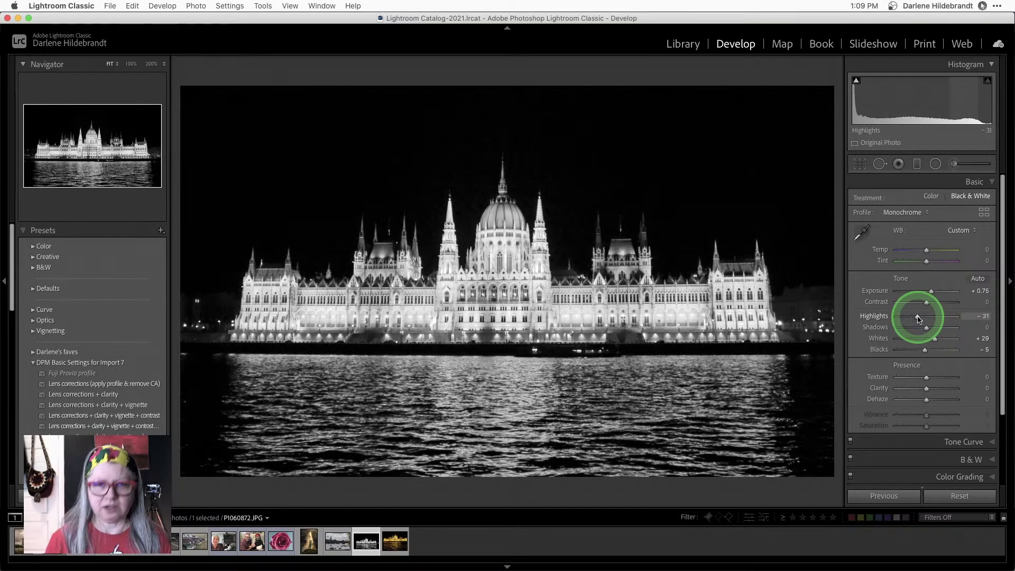
{"action": "key", "text": "backslash"}
{"action": "key", "text": "backslash"}
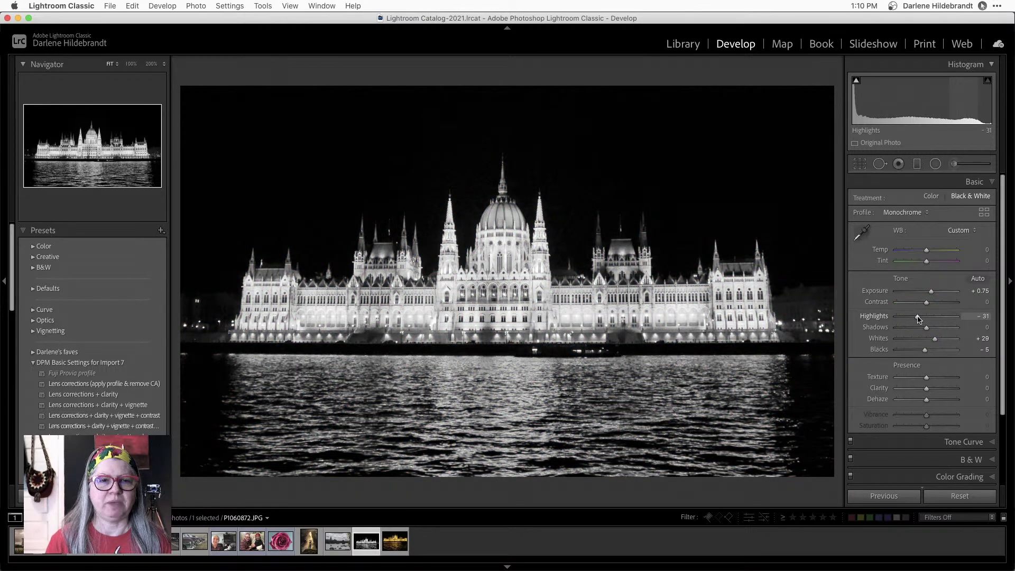
{"action": "key", "text": "backslash"}
{"action": "key", "text": "backslash"}
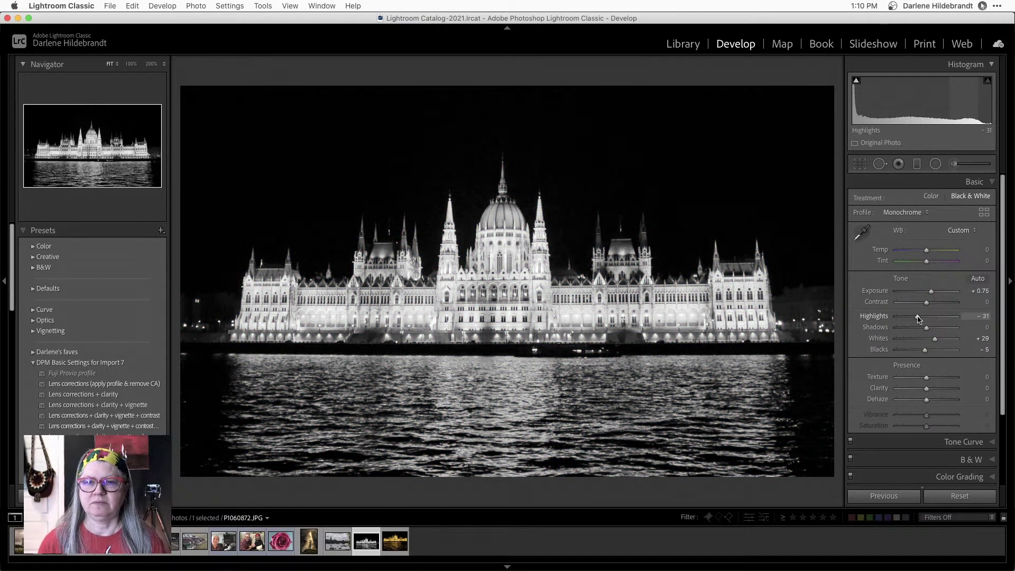
- Check the level of the waterline against the crop overlay grid
{"action": "key", "text": "r"}
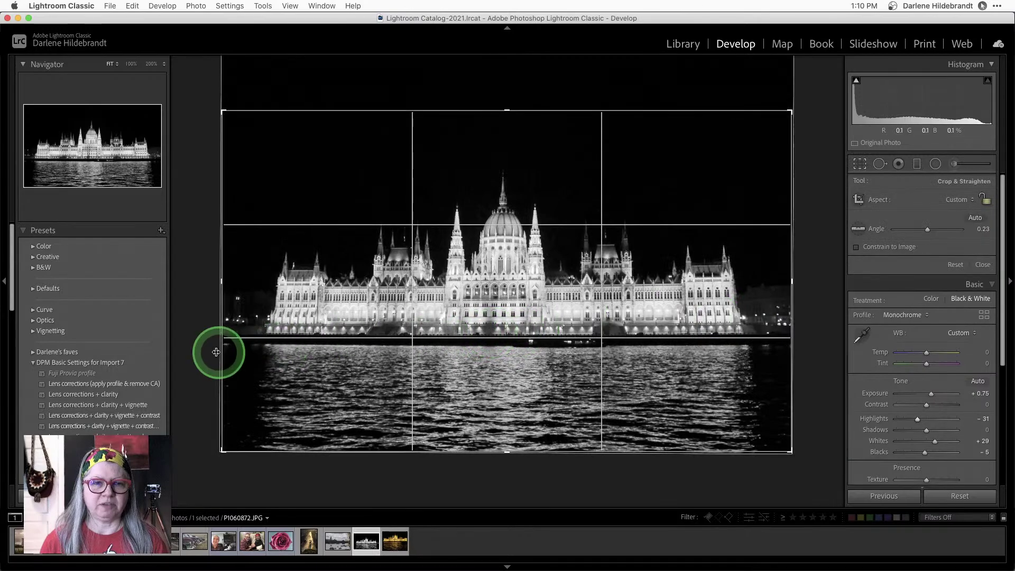
{"action": "left_click_drag", "start_coordinate": [217, 351], "coordinate": [222, 302]}
{"action": "key", "text": "r"}
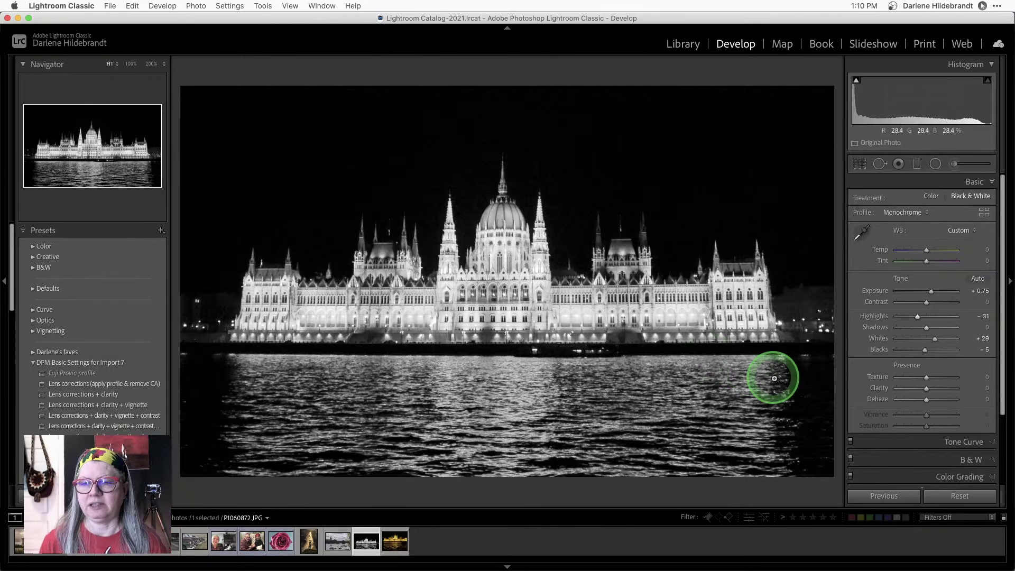
- Try the Auto, Vertical and Full Upright perspective corrections on the building, and turn Upright off again
{"action": "scroll", "coordinate": [917, 321], "scroll_direction": "down", "scroll_amount": 5}
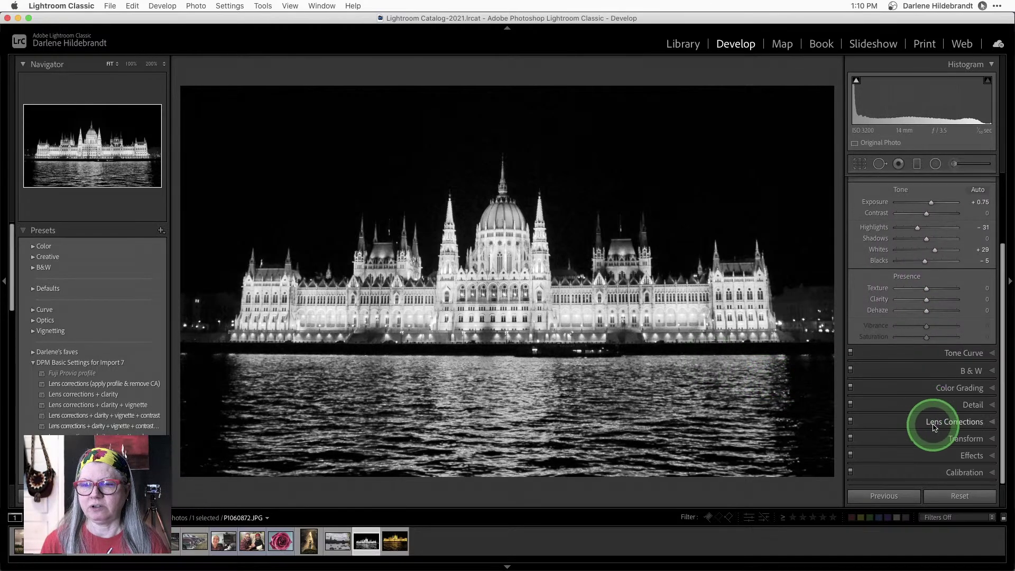
{"action": "left_click", "coordinate": [961, 437]}
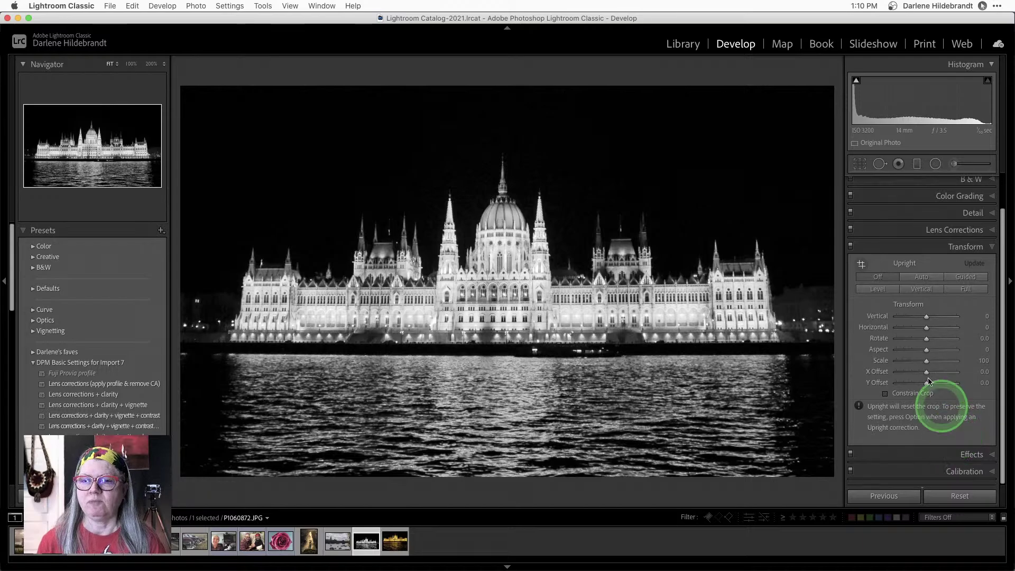
{"action": "left_click", "coordinate": [920, 279]}
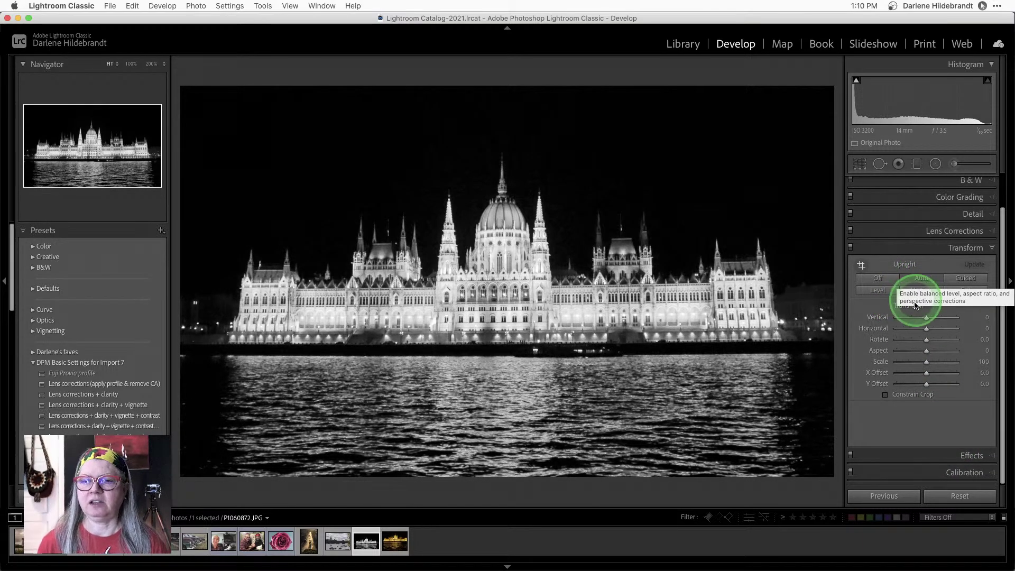
{"action": "left_click", "coordinate": [917, 293]}
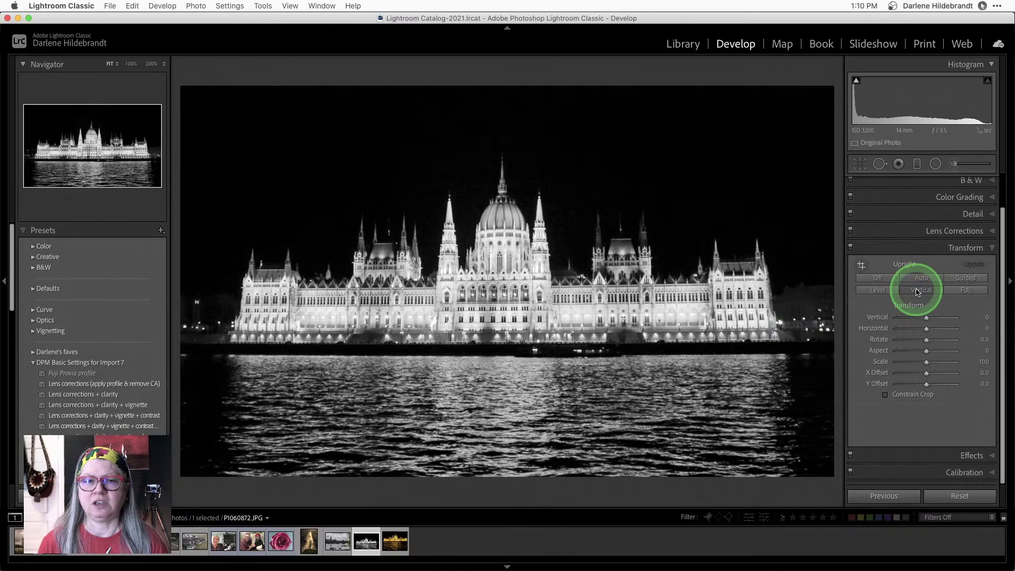
{"action": "left_click", "coordinate": [965, 291]}
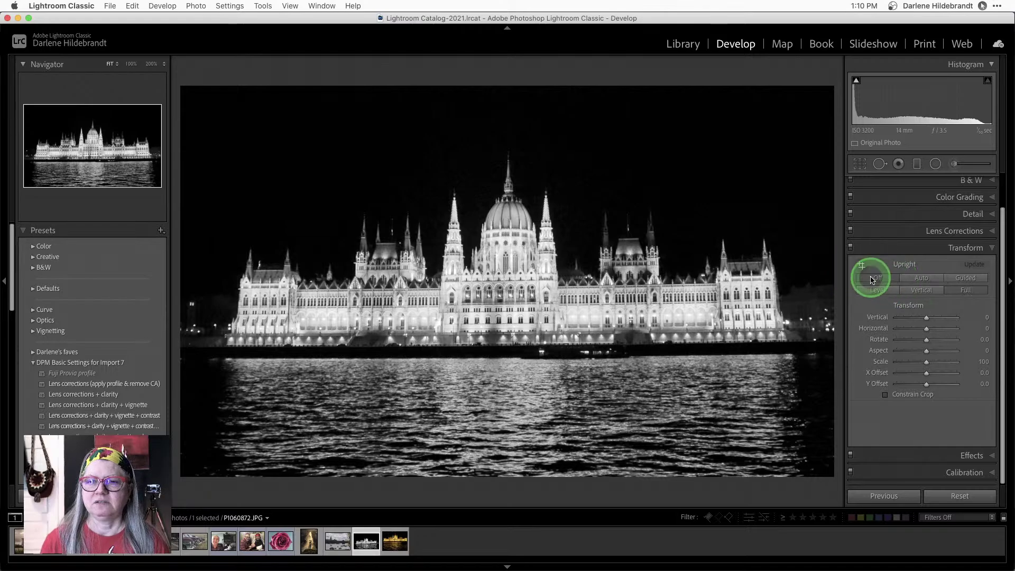
{"action": "left_click", "coordinate": [878, 278]}
{"action": "left_click", "coordinate": [965, 290]}
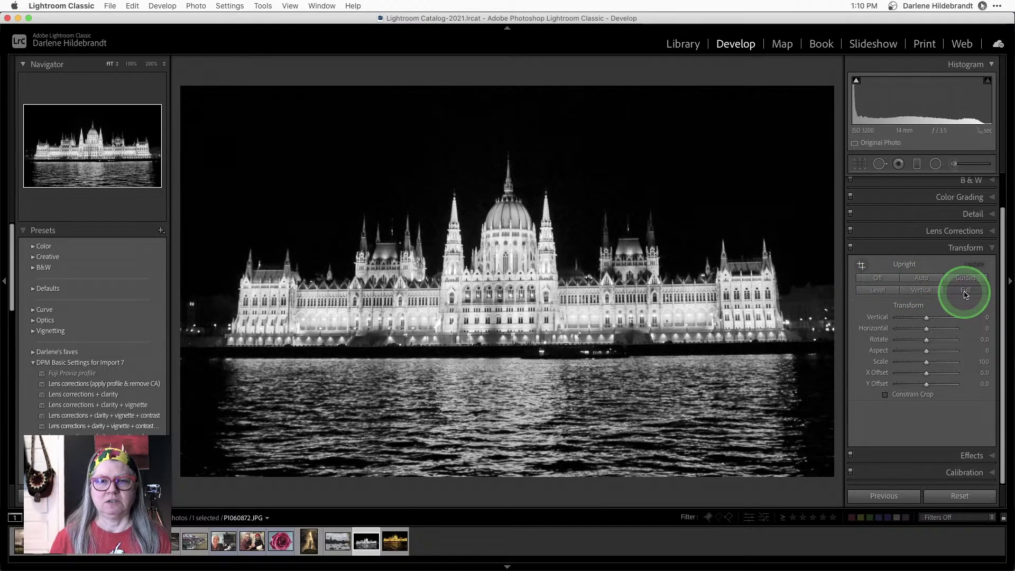
{"action": "left_click", "coordinate": [885, 278]}
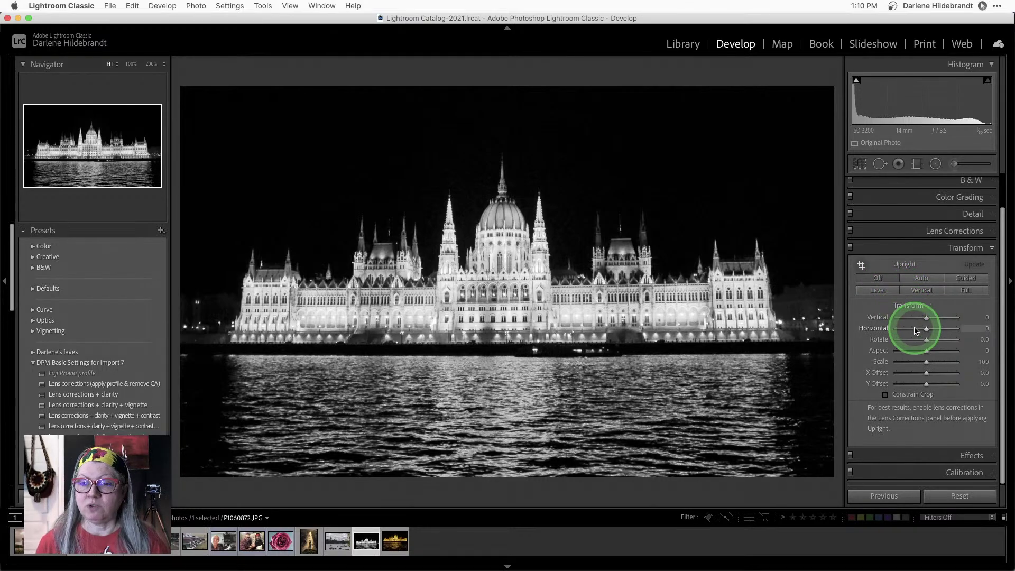
- Set the Vertical transform to −12 with Constrain Crop enabled, and compare the result with the before version
{"action": "left_click_drag", "start_coordinate": [926, 319], "coordinate": [923, 319]}
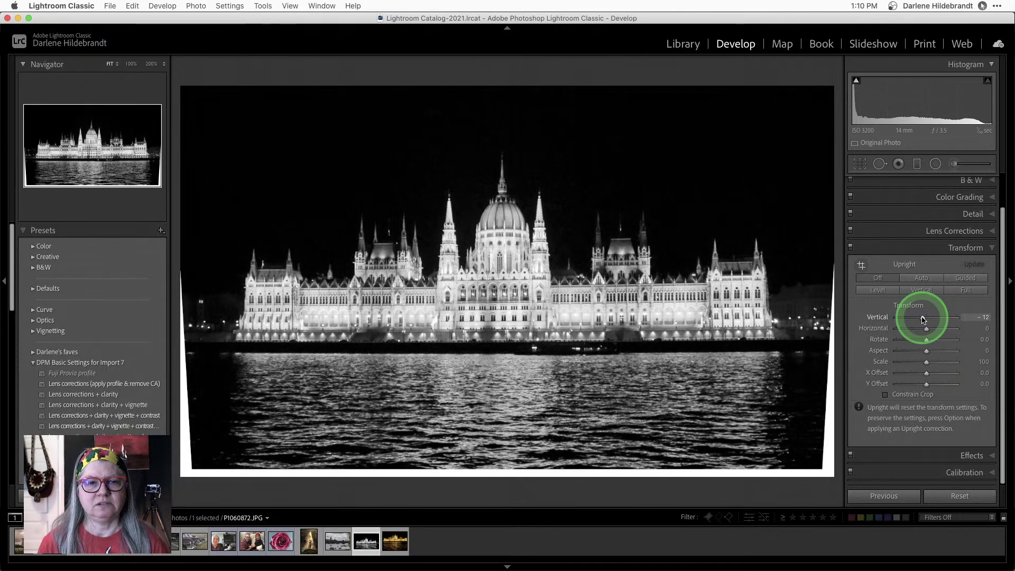
{"action": "left_click", "coordinate": [886, 395]}
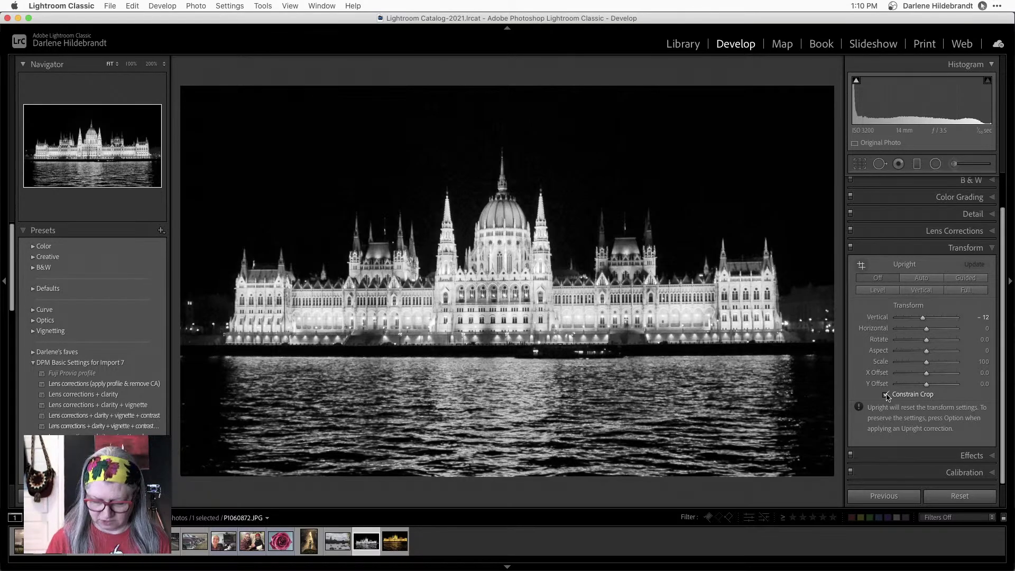
{"action": "key", "text": "backslash"}
{"action": "key", "text": "backslash"}
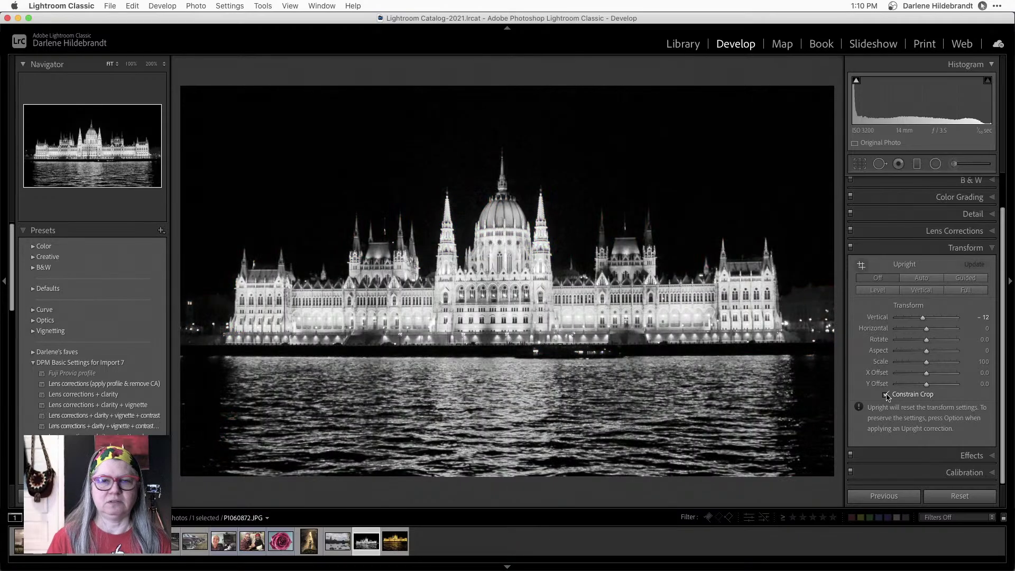
{"action": "key", "text": "backslash"}
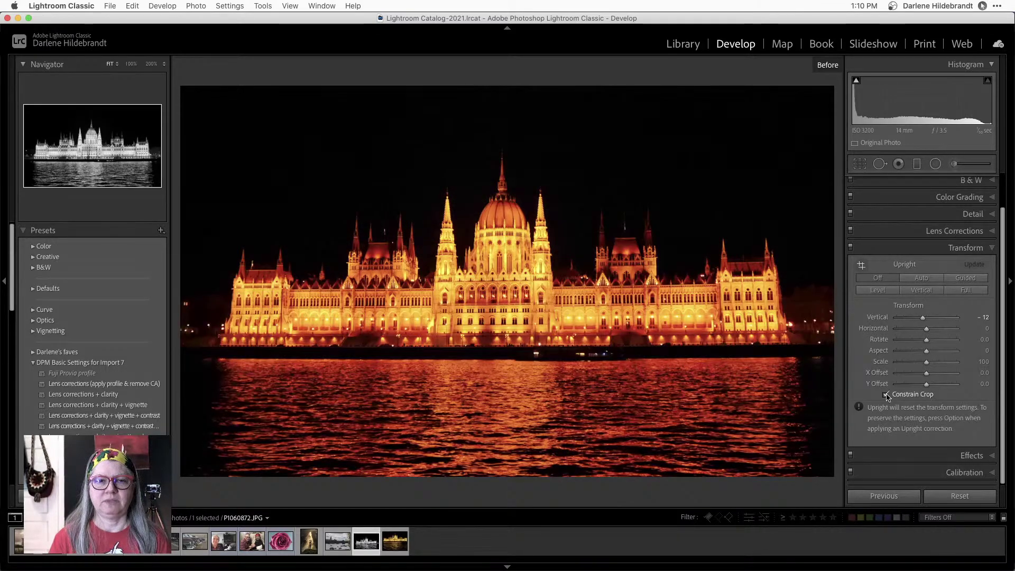
- Color grade the shadows of the black-and-white parliament photo with Hue 227 and Saturation 47
{"action": "key", "text": "backslash"}
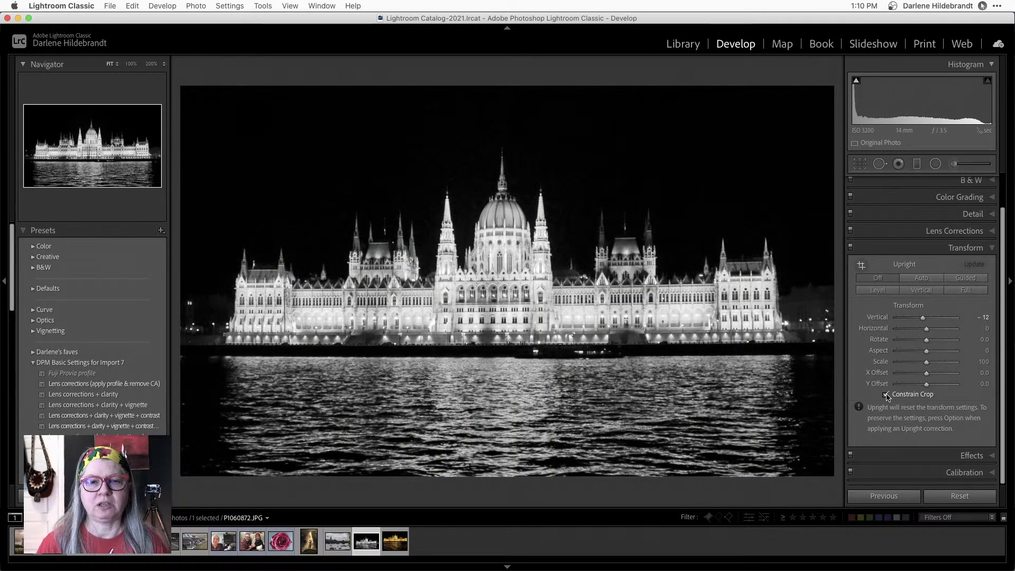
{"action": "scroll", "coordinate": [942, 284], "scroll_direction": "up", "scroll_amount": 2}
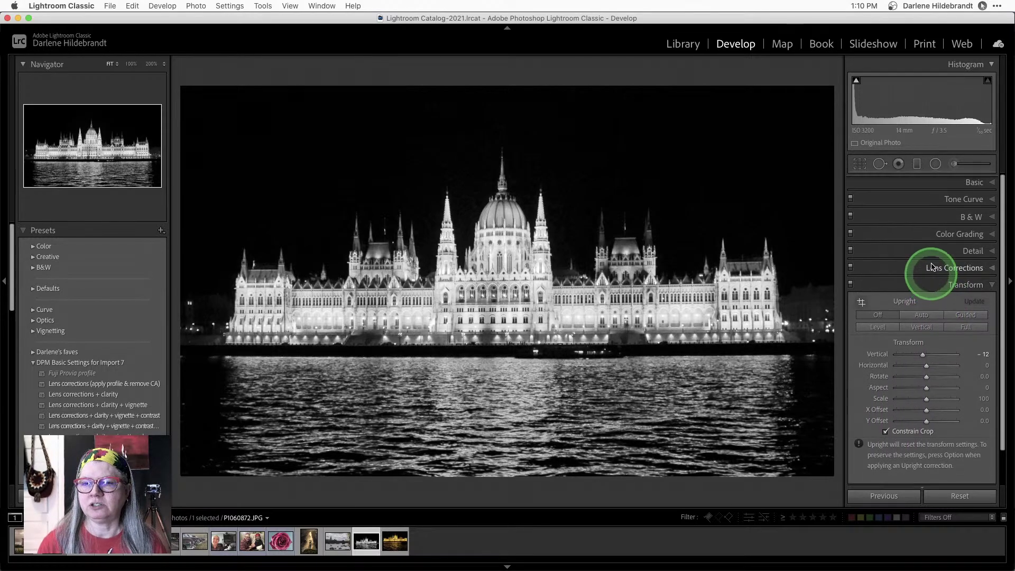
{"action": "left_click", "coordinate": [950, 236]}
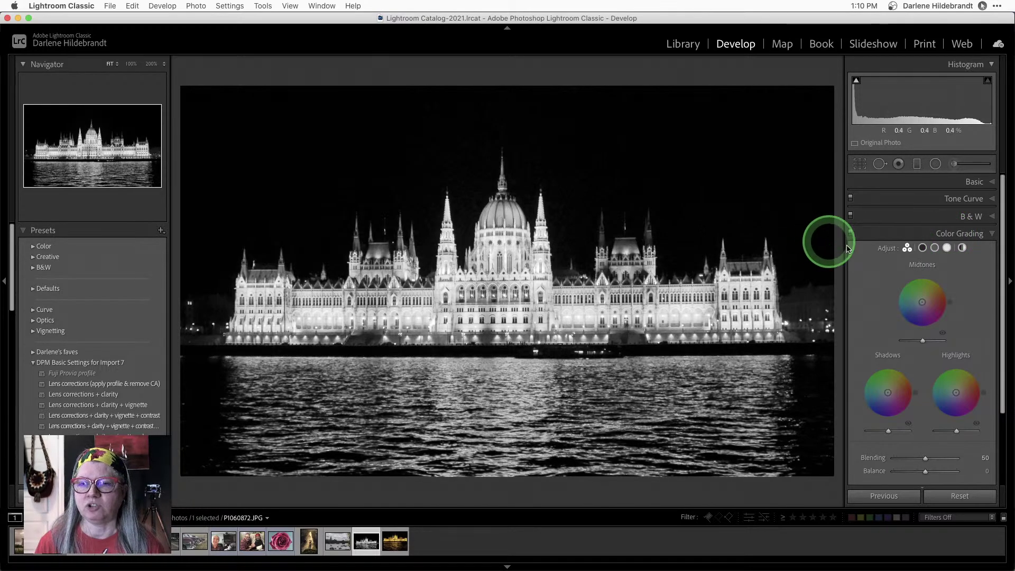
{"action": "left_click", "coordinate": [944, 236]}
{"action": "left_click", "coordinate": [944, 237]}
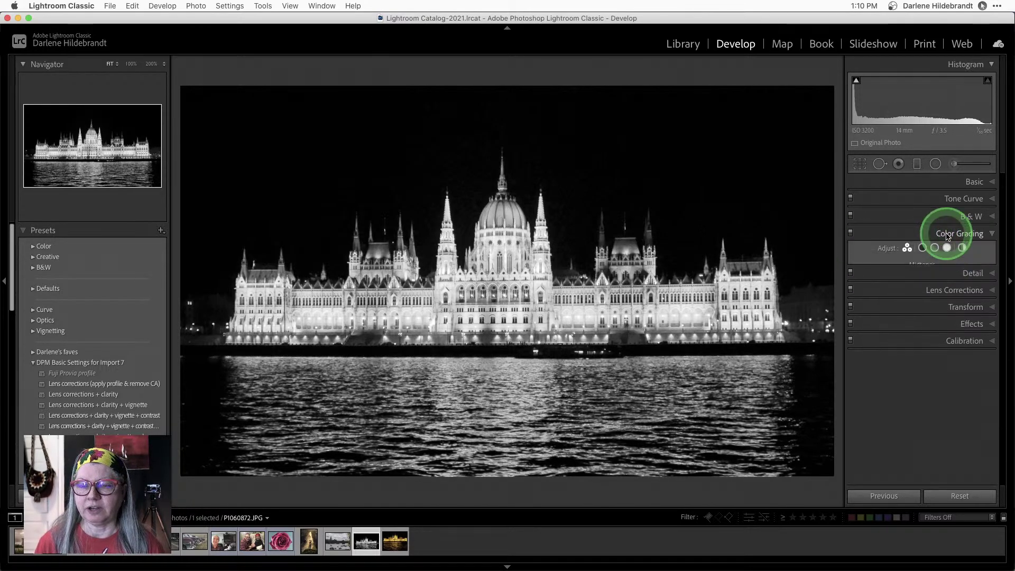
{"action": "scroll", "coordinate": [874, 285], "scroll_direction": "down", "scroll_amount": 1}
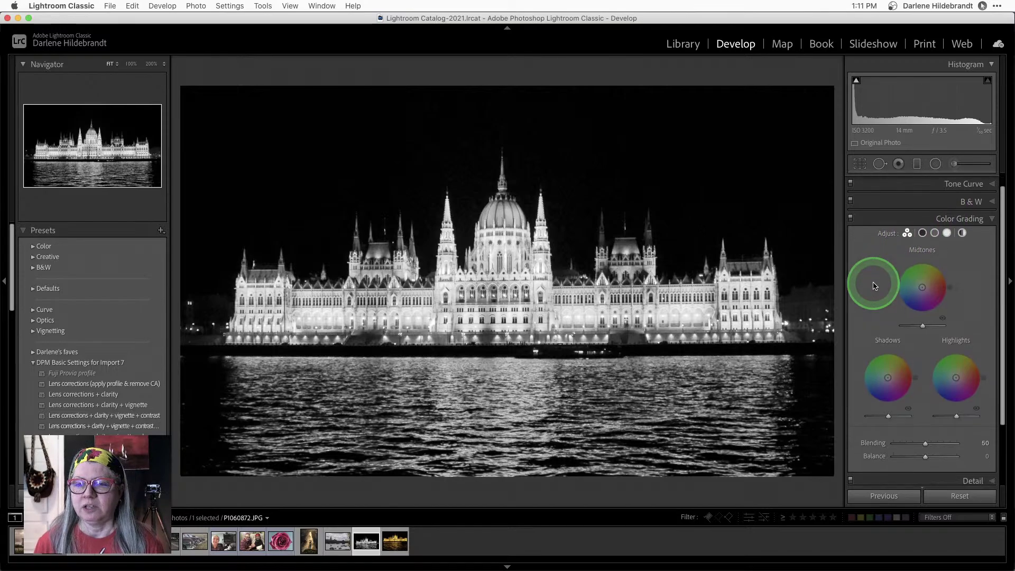
{"action": "left_click", "coordinate": [920, 235]}
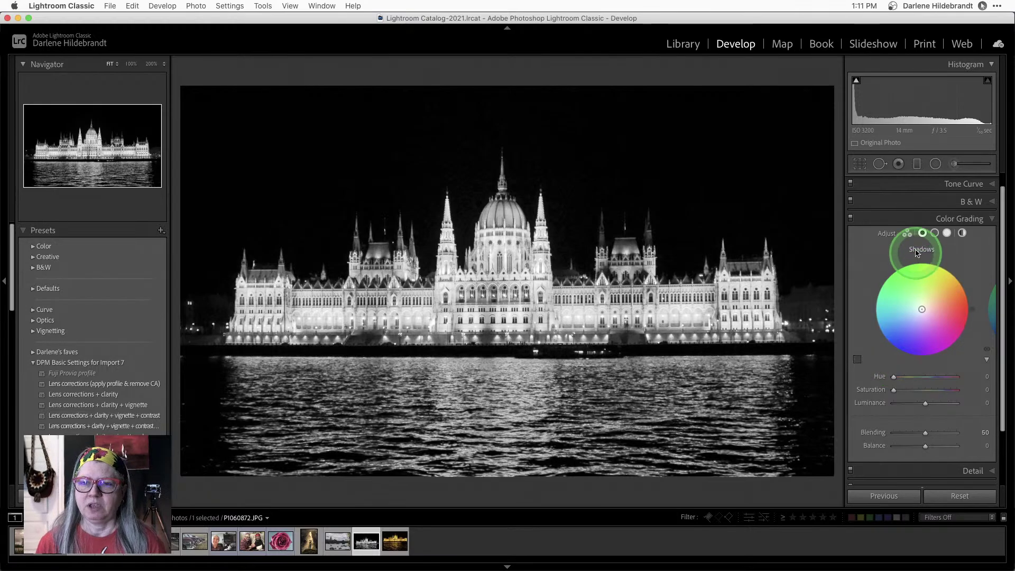
{"action": "left_click_drag", "start_coordinate": [956, 312], "coordinate": [925, 390]}
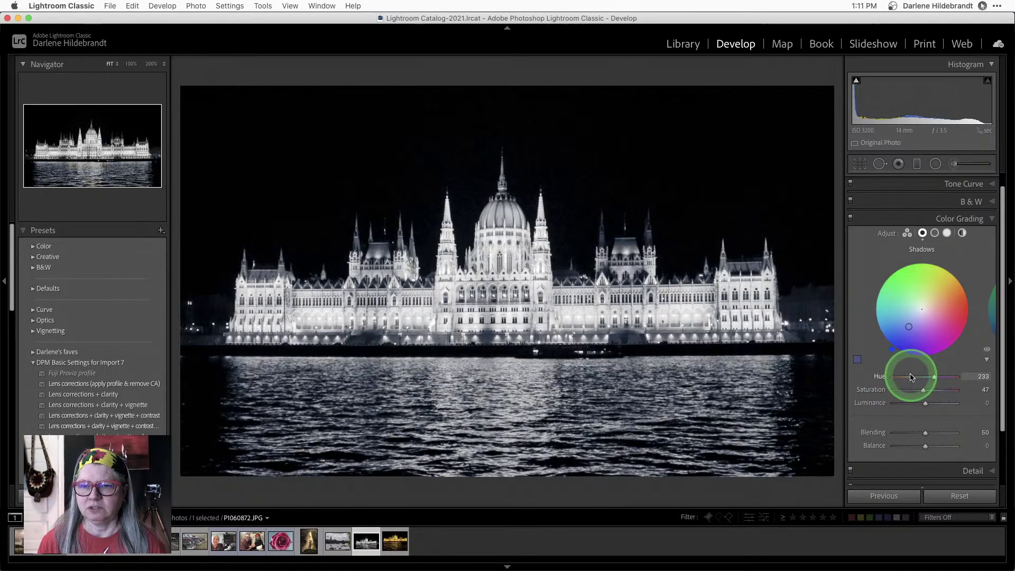
{"action": "left_click_drag", "start_coordinate": [893, 349], "coordinate": [889, 347]}
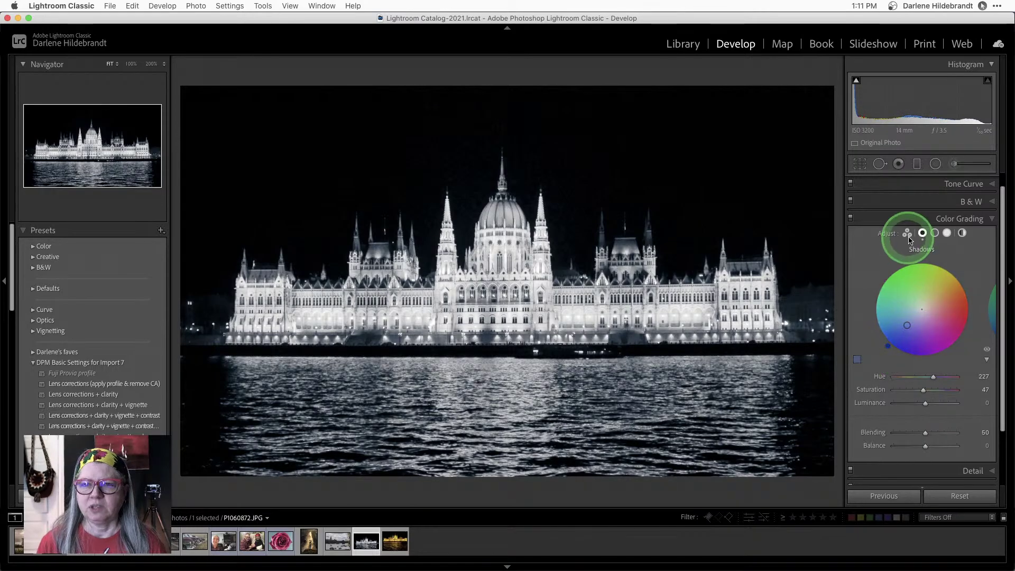
- Color grade the midtones with Hue 226 and Saturation 49, and compare the result with the before version
{"action": "left_click", "coordinate": [934, 234]}
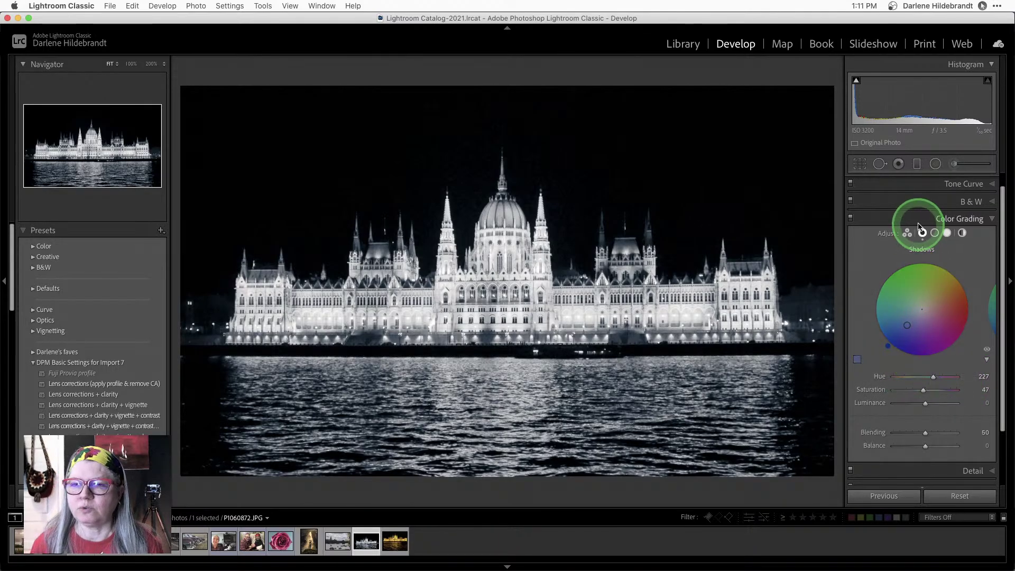
{"action": "left_click", "coordinate": [935, 235]}
{"action": "mouse_move", "coordinate": [893, 377]}
{"action": "left_mouse_down"}
{"action": "mouse_move", "coordinate": [932, 376]}
{"action": "mouse_move", "coordinate": [895, 390]}
{"action": "mouse_move", "coordinate": [925, 390]}
{"action": "left_mouse_up"}
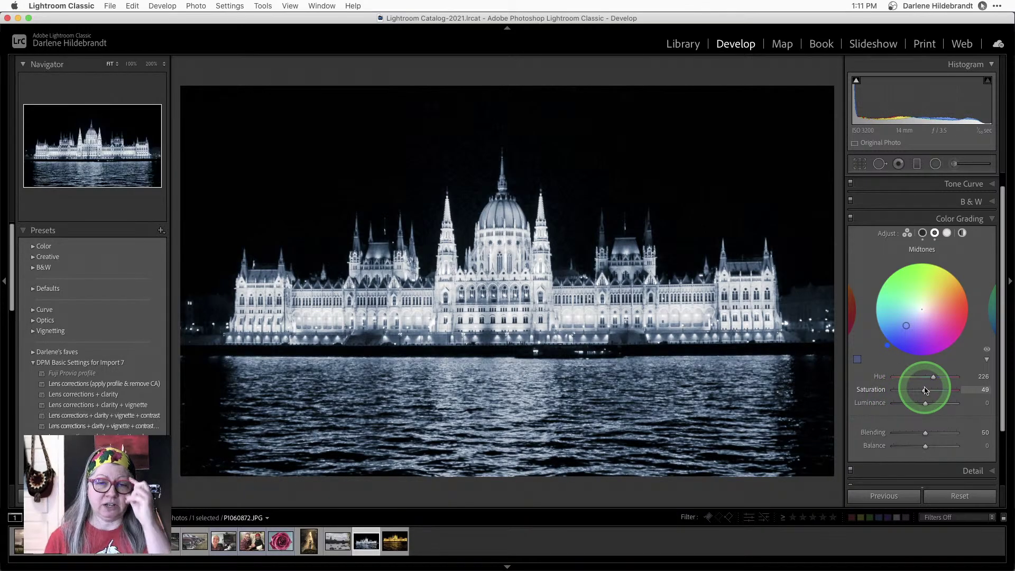
{"action": "key", "text": "backslash"}
{"action": "key", "text": "backslash"}
{"action": "key", "text": "backslash"}
{"action": "key", "text": "backslash"}
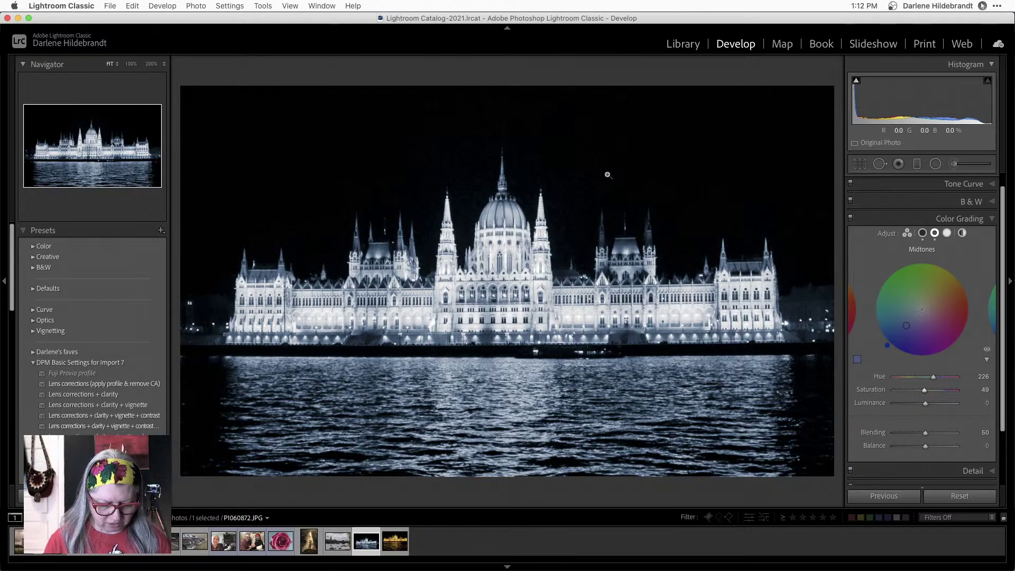
- View the golden parliament photo P1060873 beside the blue-toned edit in the Library, and apply the previous photo's develop settings to it
{"action": "key", "text": "g"}
{"action": "key", "text": "Right"}
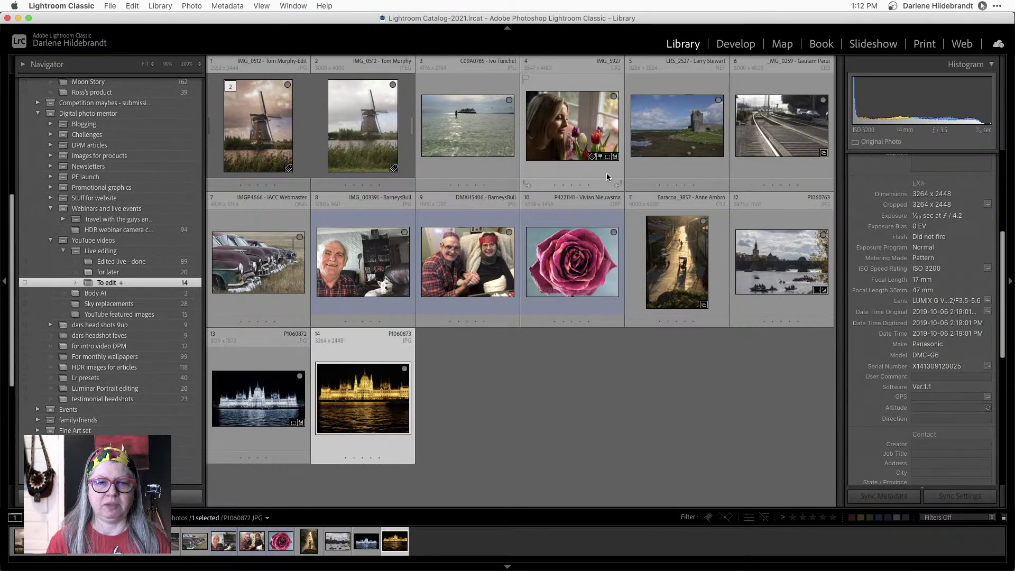
{"action": "key", "text": "e"}
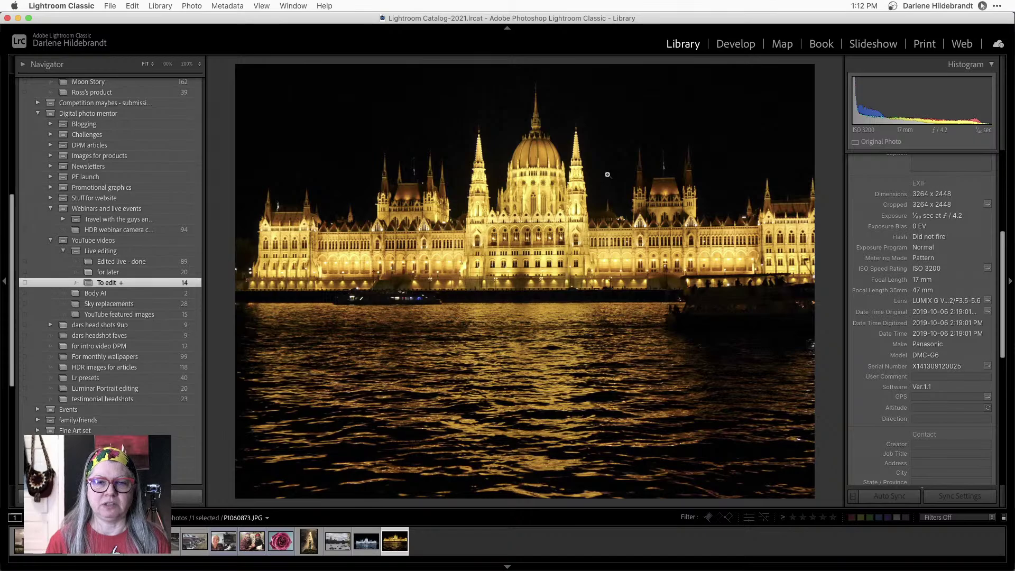
{"action": "key", "text": "Left"}
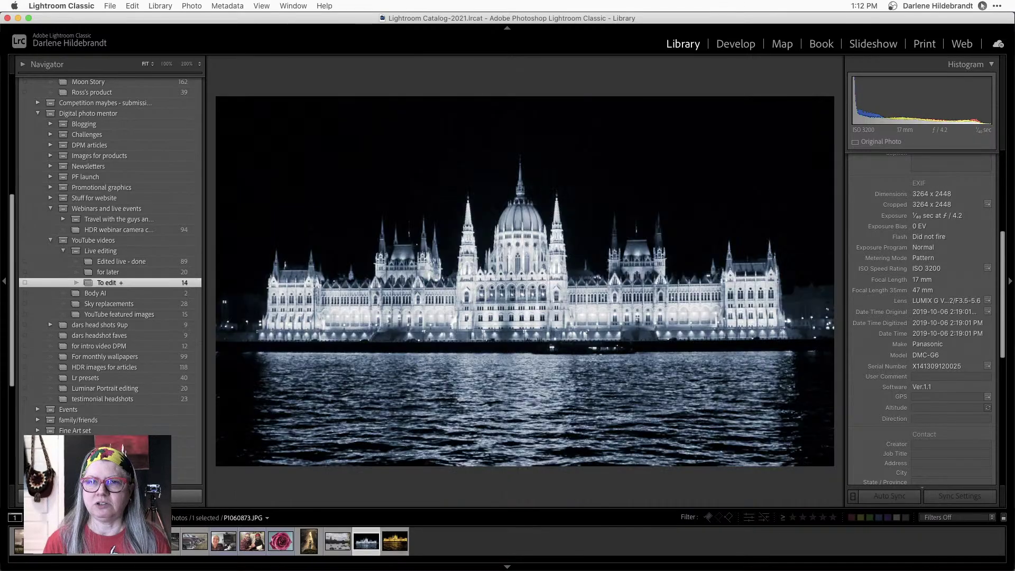
{"action": "key", "text": "d"}
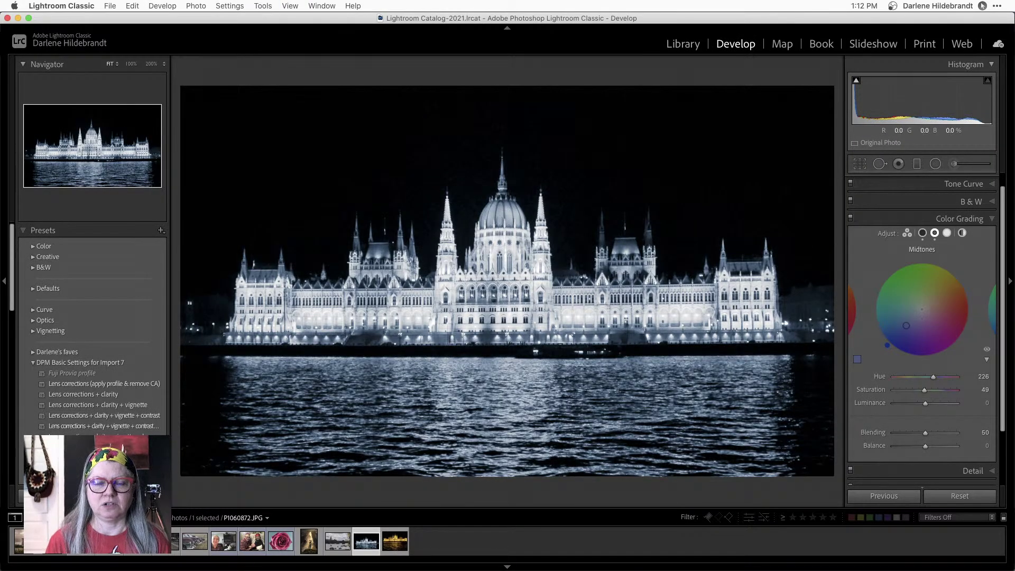
{"action": "key", "text": "Right"}
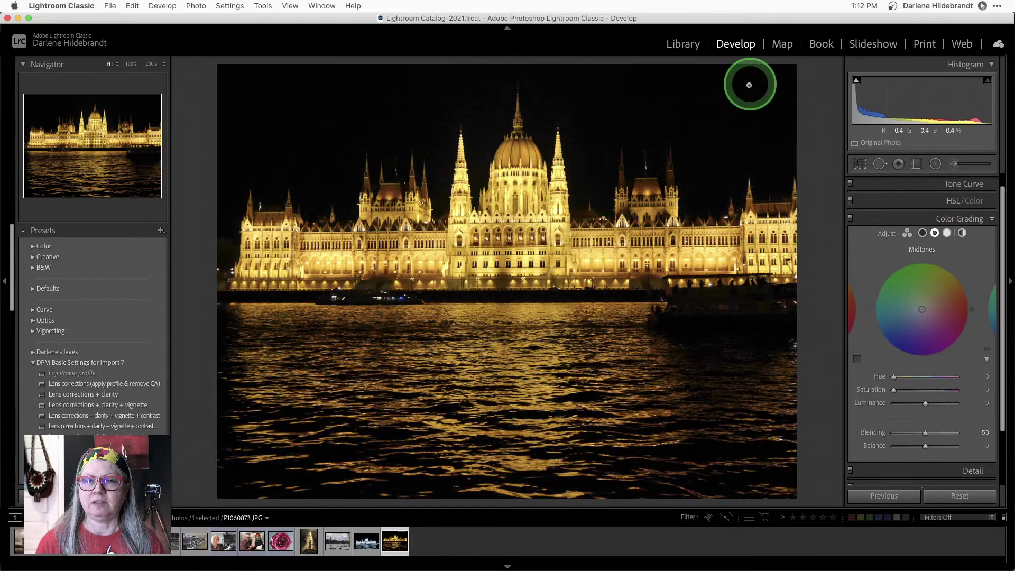
{"action": "left_click", "coordinate": [885, 496]}
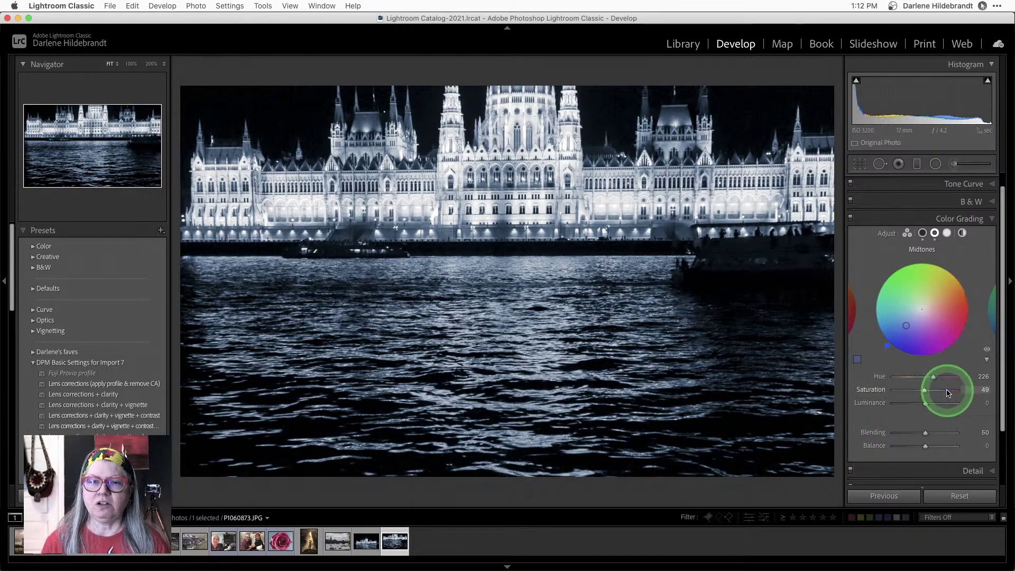
- Recrop P1060873 to include the full dome and spire with less water below, and compare it with the before version
{"action": "key", "text": "r"}
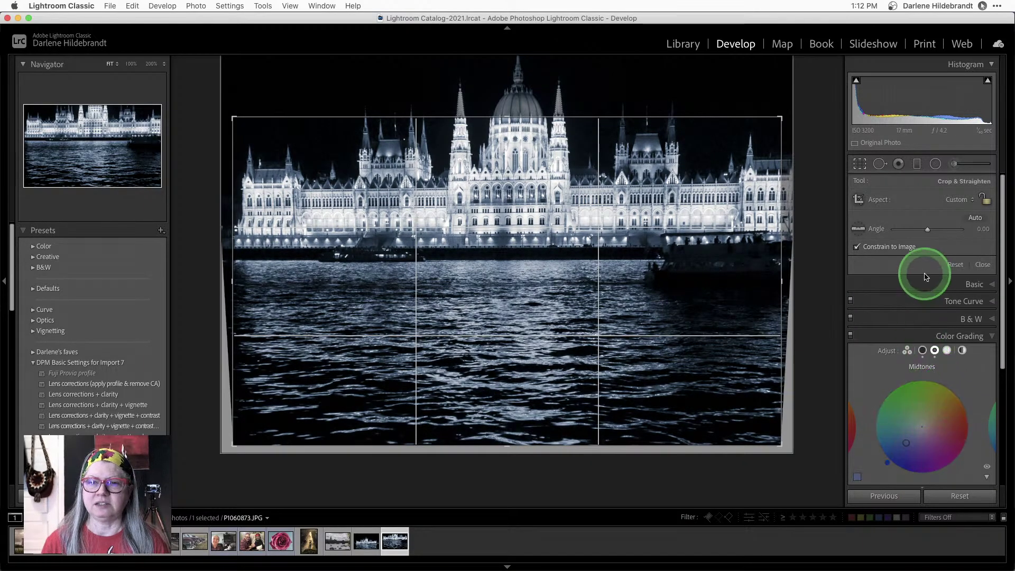
{"action": "left_click_drag", "start_coordinate": [586, 333], "coordinate": [507, 426]}
{"action": "key", "text": "Return"}
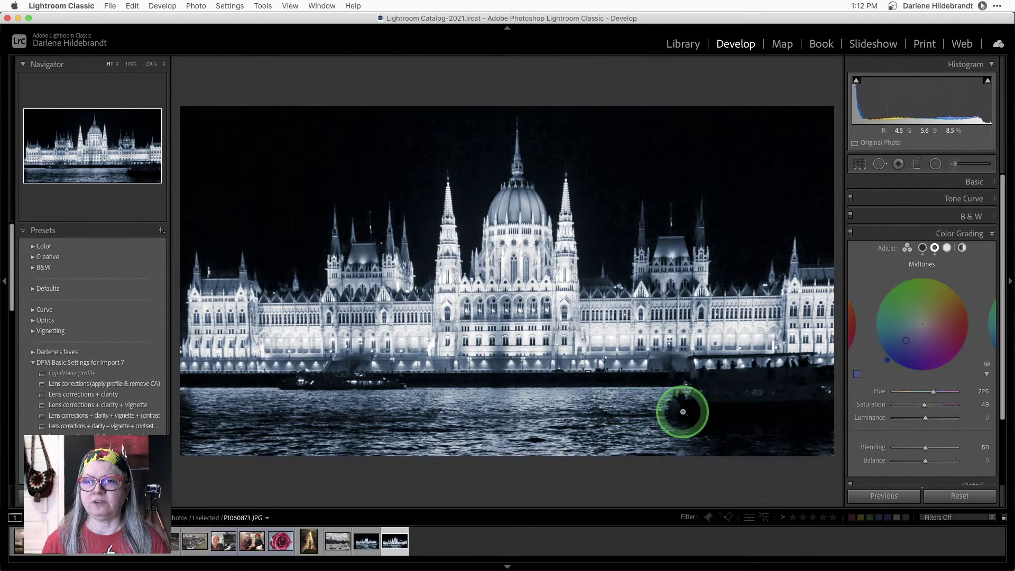
{"action": "key", "text": "backslash"}
{"action": "key", "text": "backslash"}
{"action": "key", "text": "backslash"}
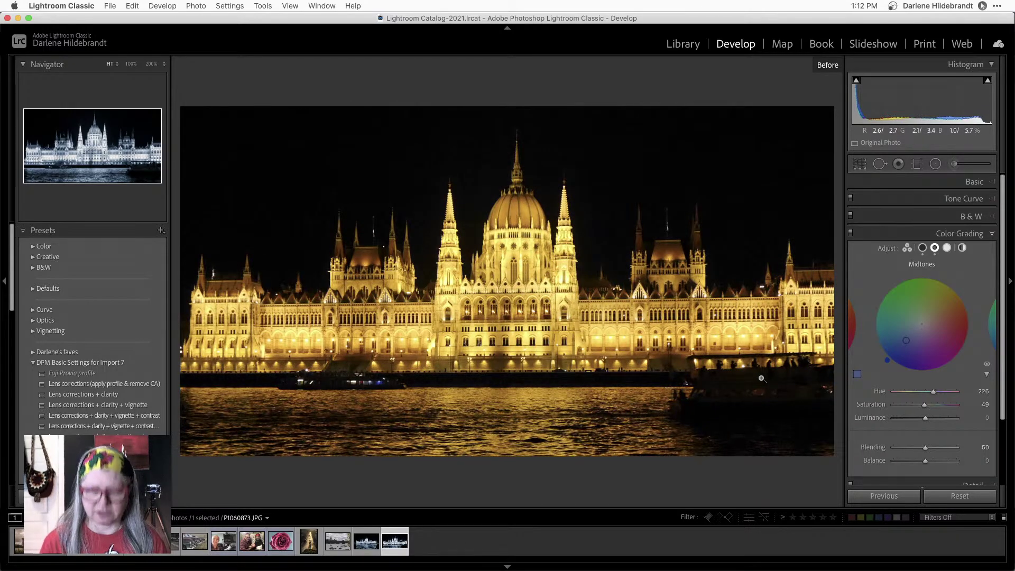
{"action": "key", "text": "backslash"}
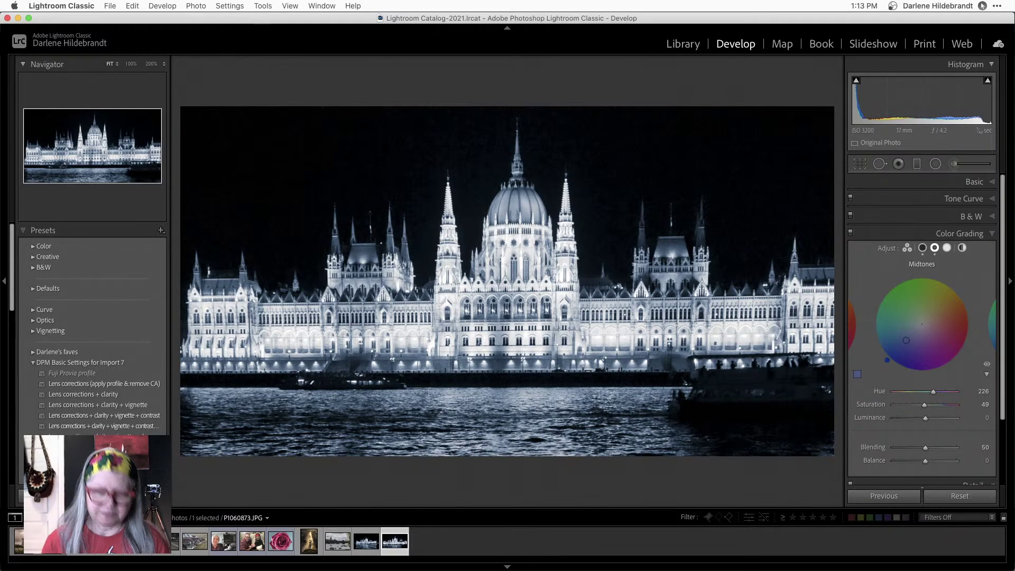
- Straighten the crop of P1060873 to an angle of 0.01
{"action": "key", "text": "r"}
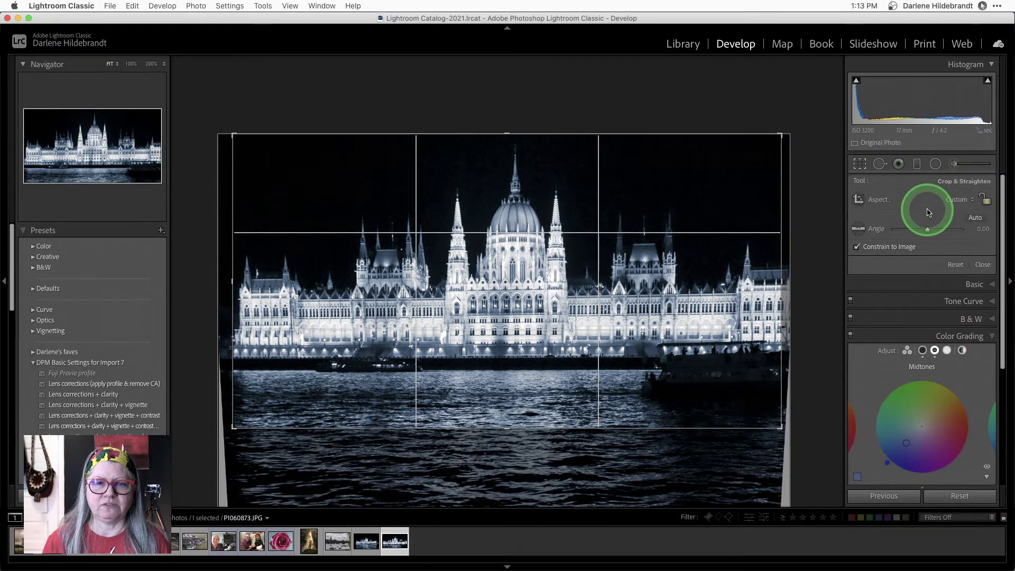
{"action": "left_click_drag", "start_coordinate": [793, 125], "coordinate": [800, 122]}
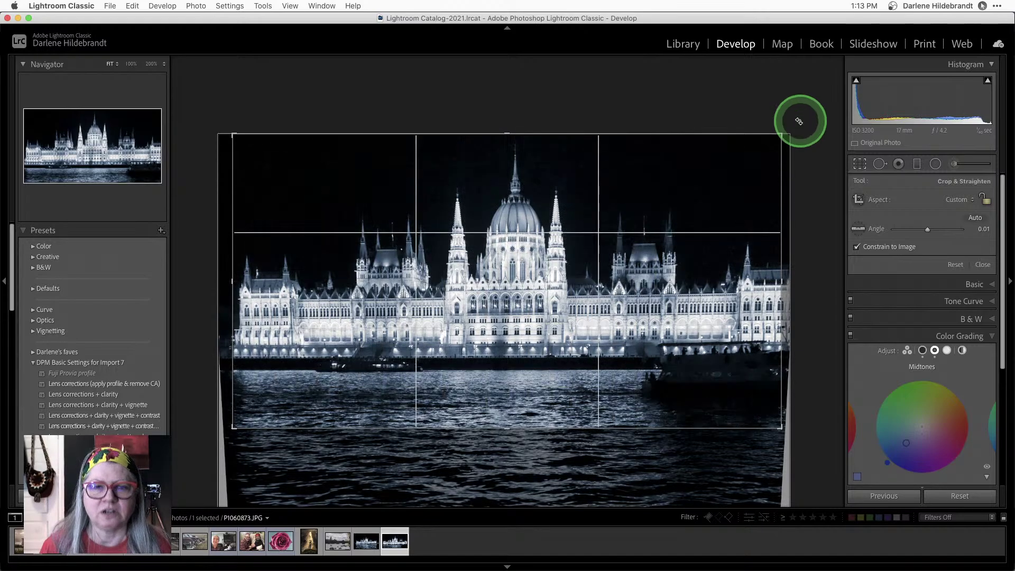
{"action": "key", "text": "r"}
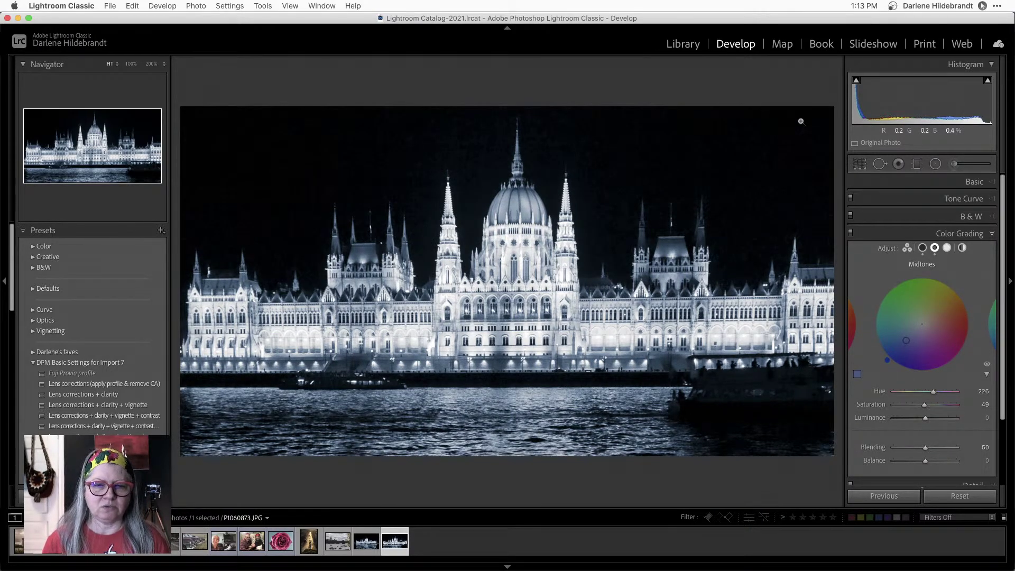
- Open the castle photo from the Library grid in Loupe view and switch its info overlay to the exposure settings
{"action": "key", "text": "g"}
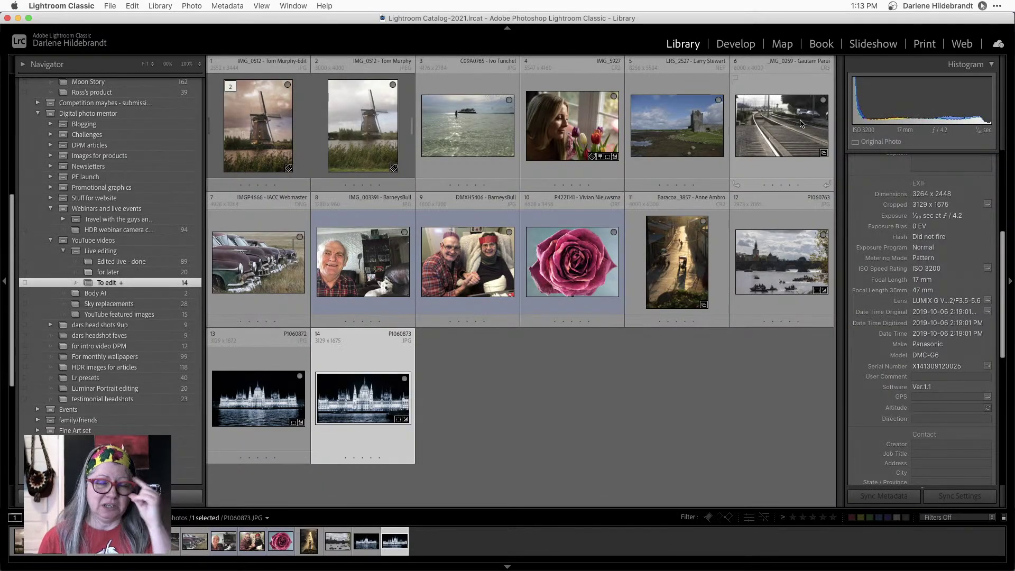
{"action": "left_click_drag", "start_coordinate": [657, 390], "coordinate": [701, 385]}
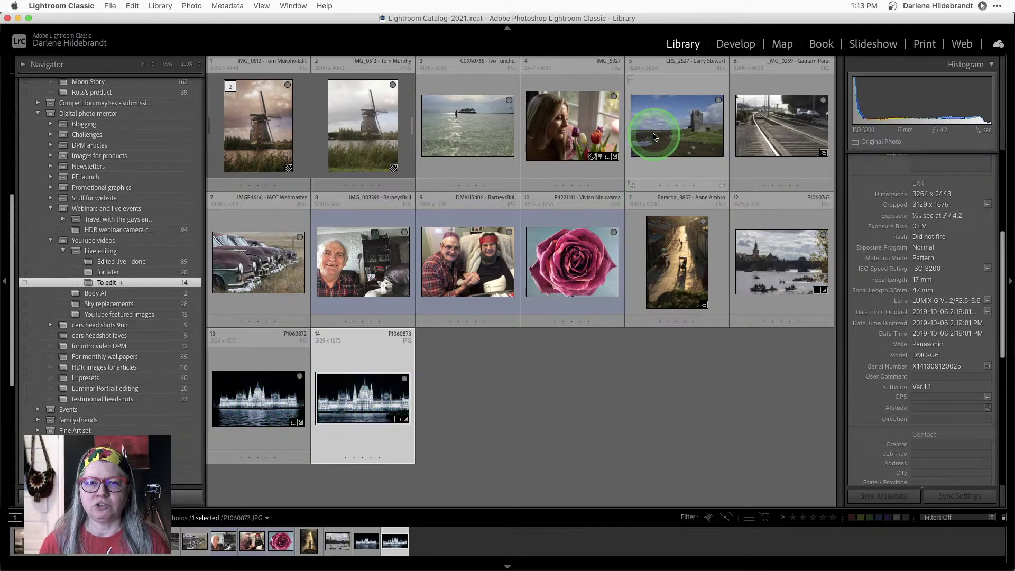
{"action": "double_click", "coordinate": [655, 140]}
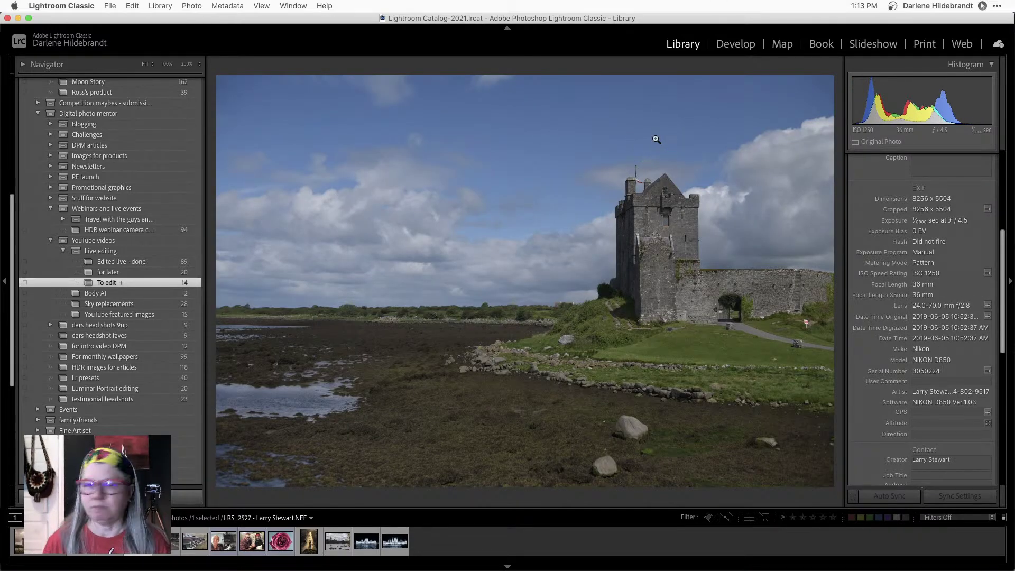
{"action": "key", "text": "i"}
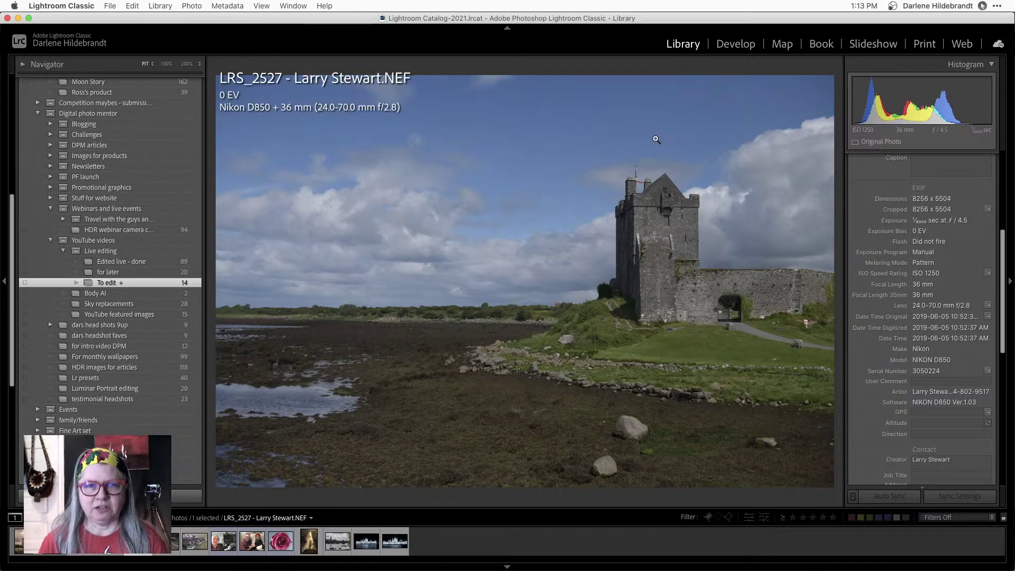
{"action": "key", "text": "i"}
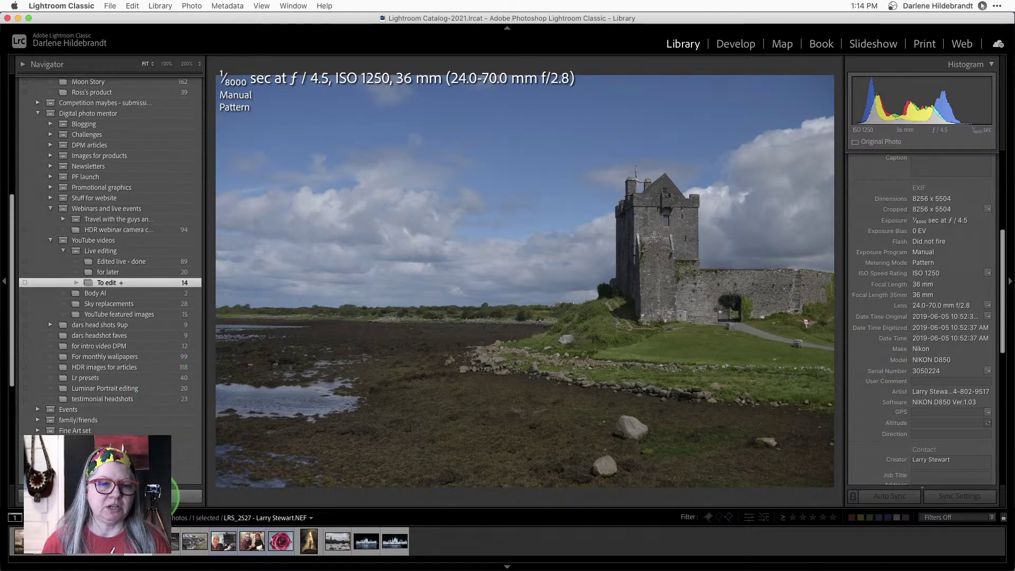
- Examine the JPEG color space choices in the castle photo's export settings, keeping sRGB, and leave without exporting
{"action": "left_click", "coordinate": [177, 496]}
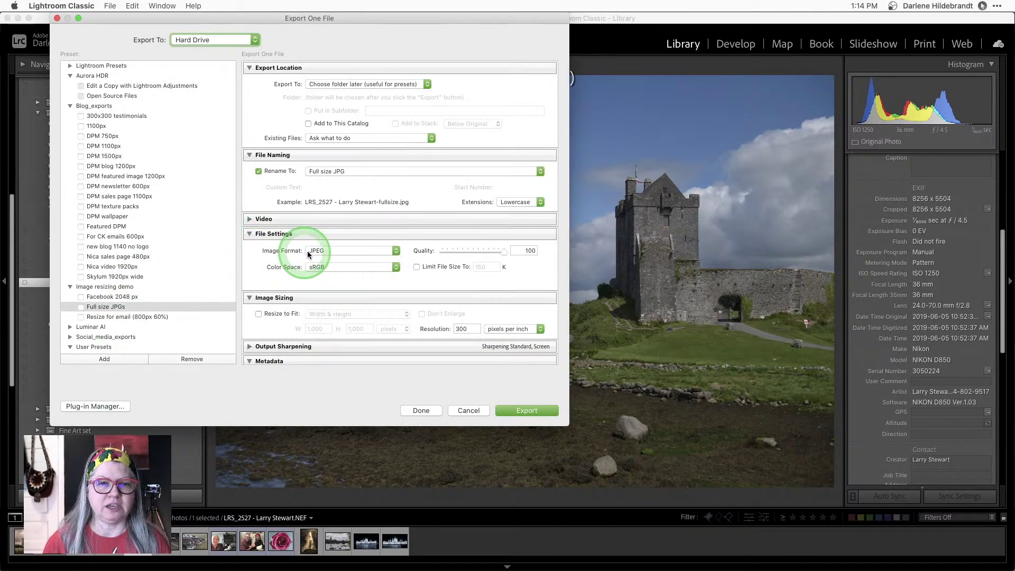
{"action": "left_click", "coordinate": [316, 267]}
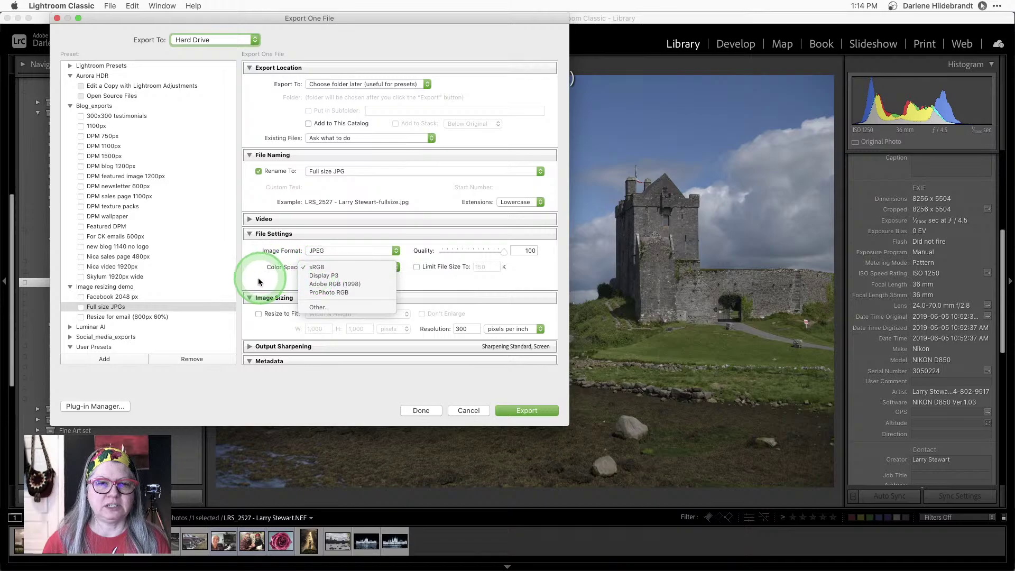
{"action": "left_click", "coordinate": [340, 285]}
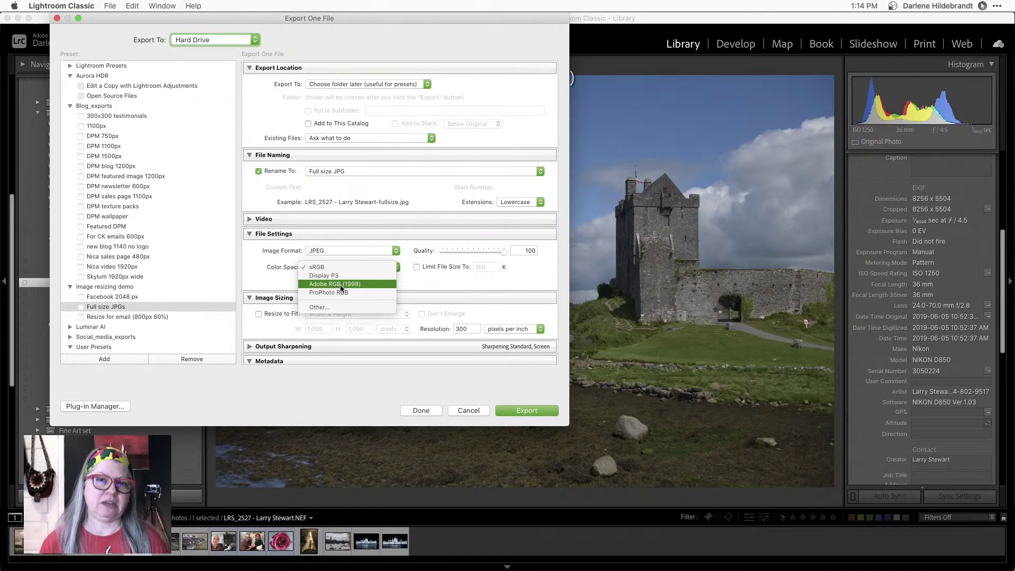
{"action": "left_click_drag", "start_coordinate": [341, 284], "coordinate": [312, 267]}
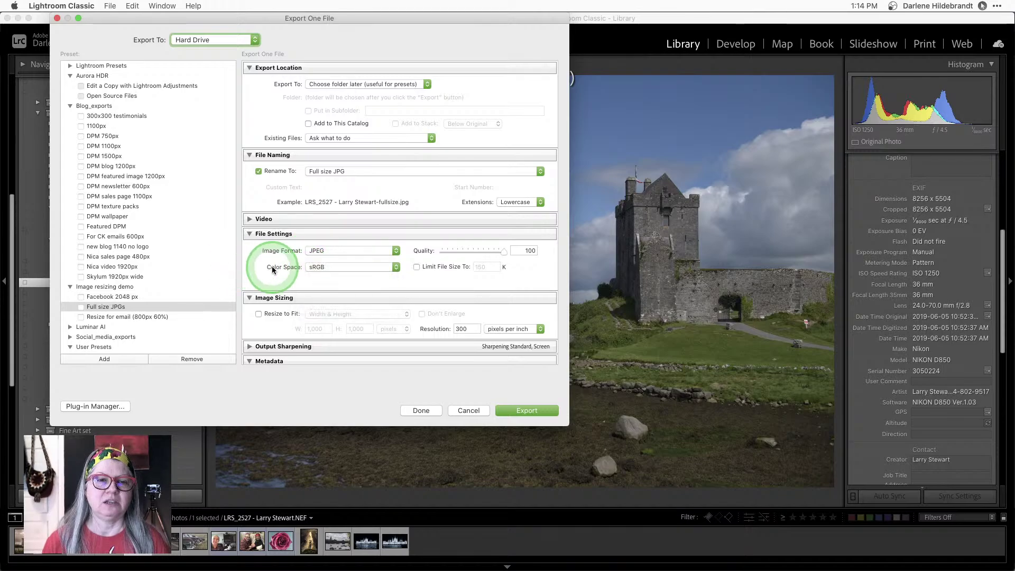
{"action": "left_click", "coordinate": [463, 411]}
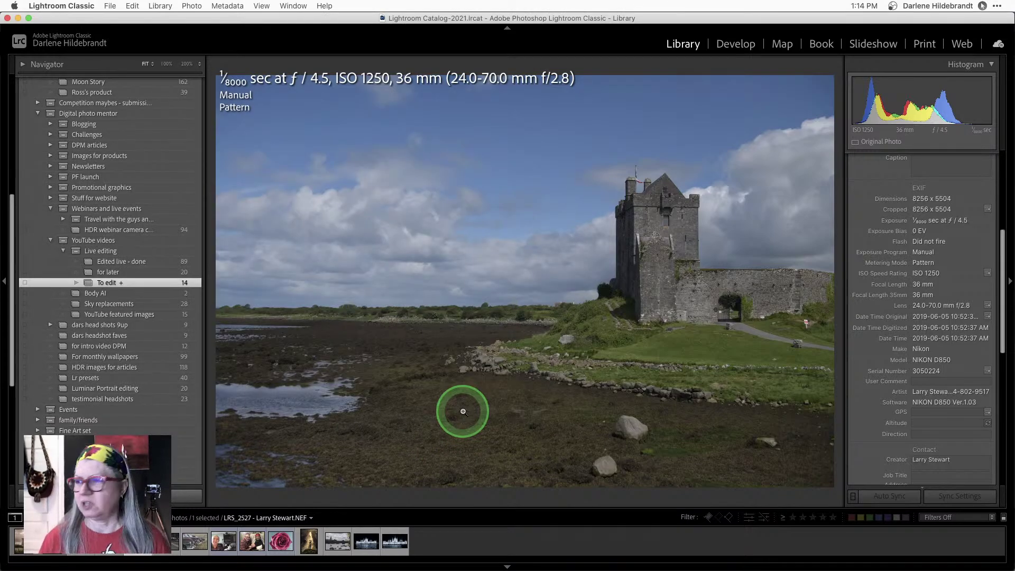
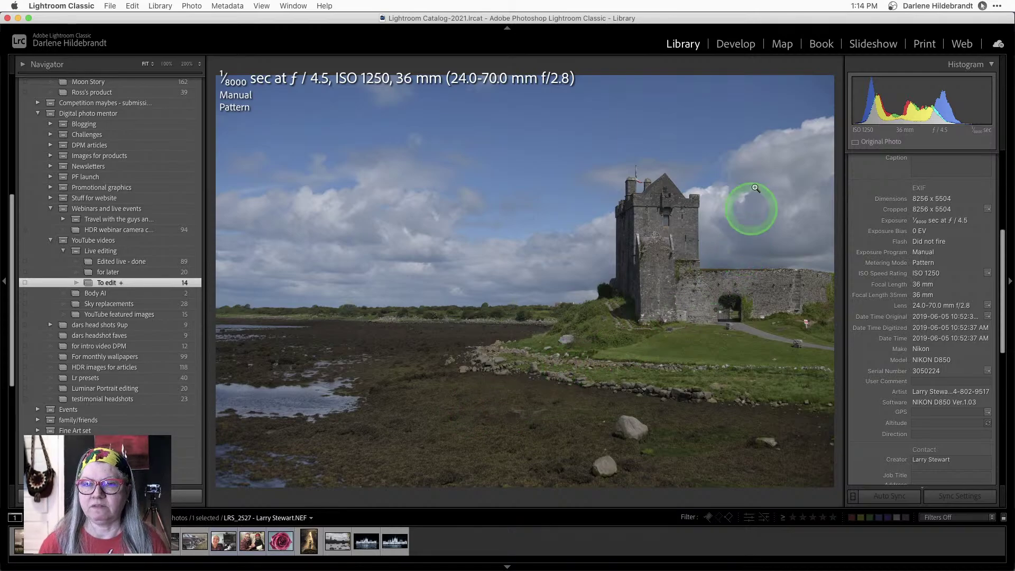
- Create a virtual copy of the castle photo in Develop and check both versions in the Library grid
{"action": "key", "text": "d"}
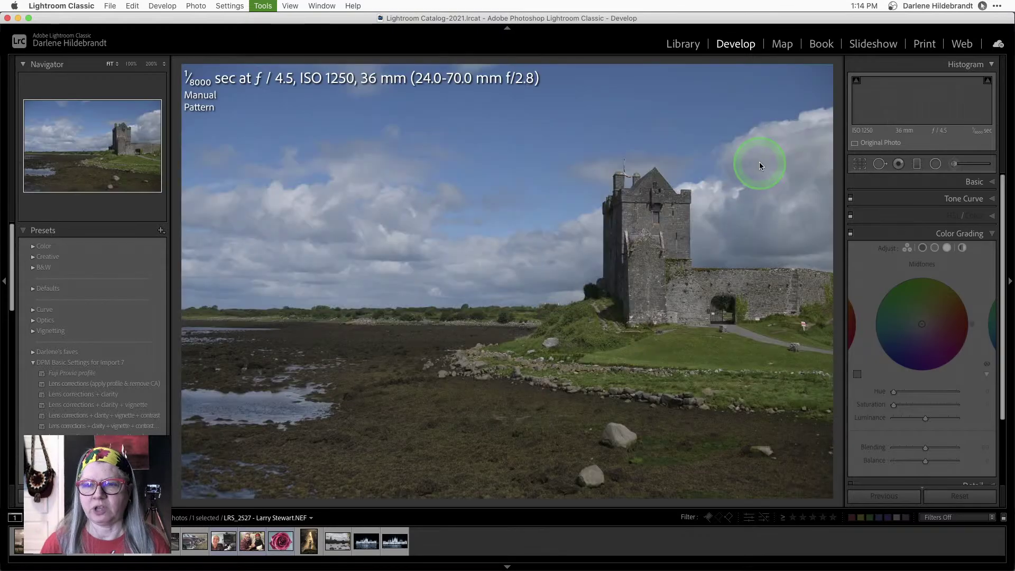
{"action": "left_click", "coordinate": [968, 233]}
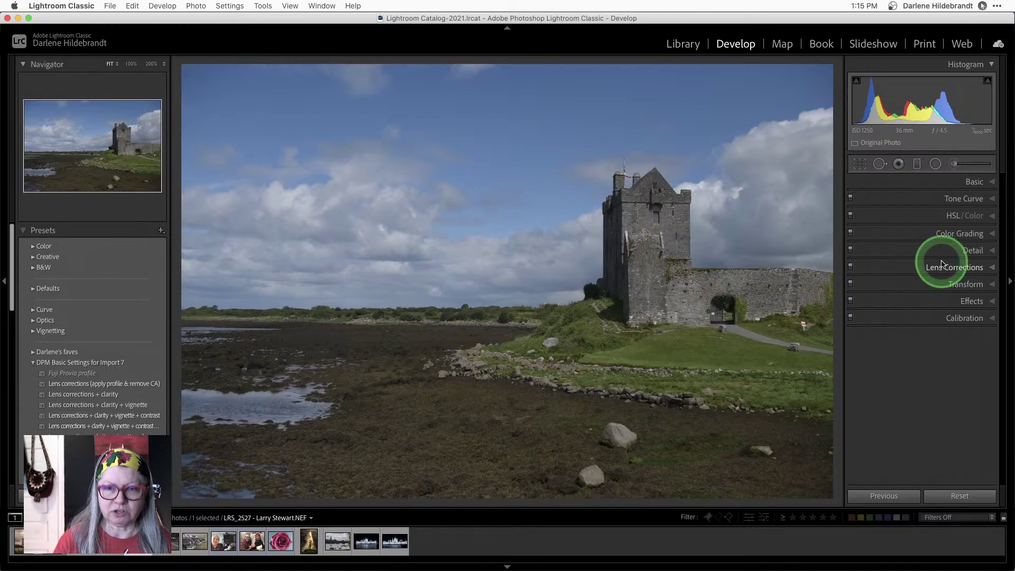
{"action": "key", "text": "super+apostrophe"}
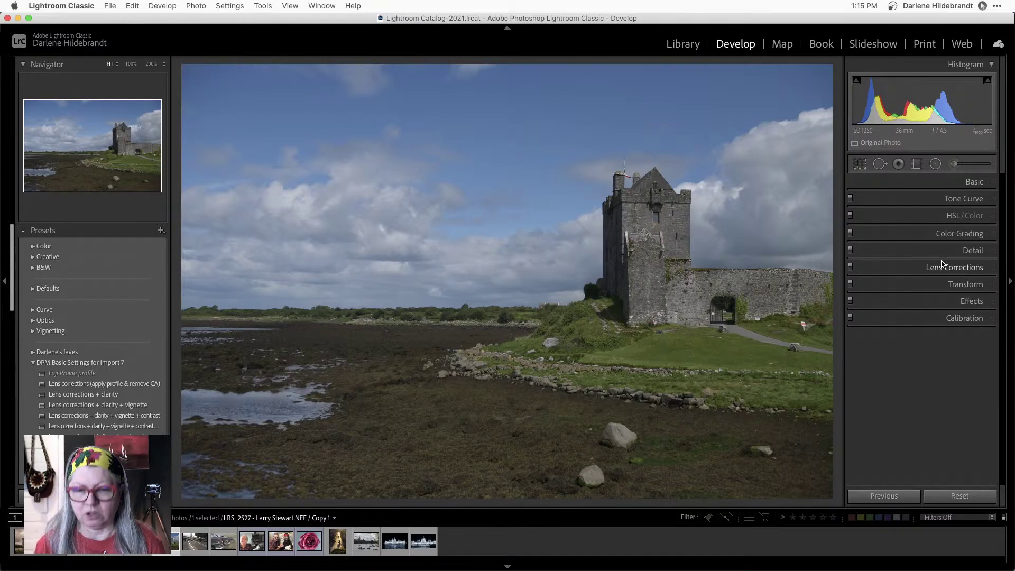
{"action": "key", "text": "g"}
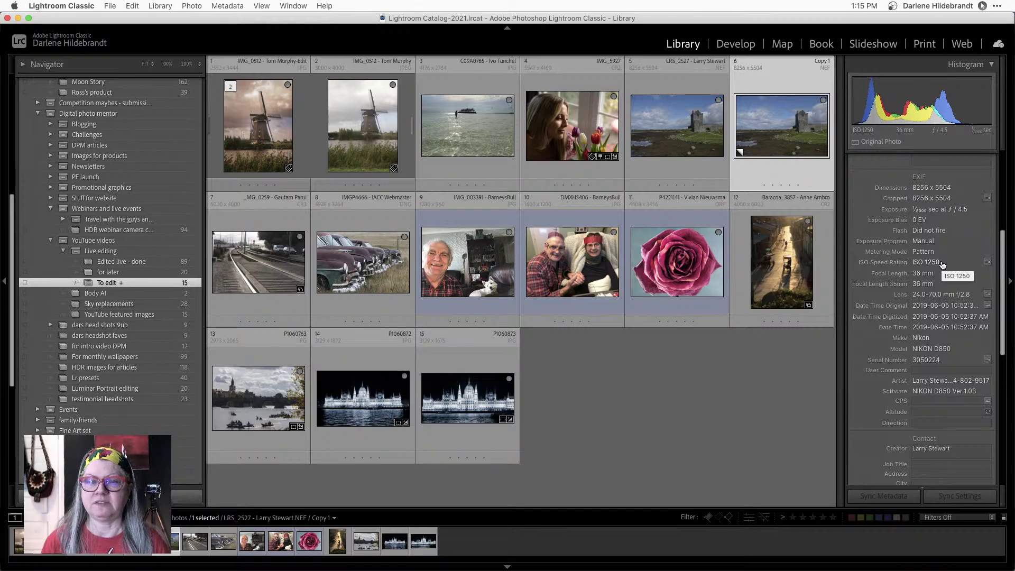
- Fully desaturate the castle photo's virtual copy in Develop by setting Saturation to -100
{"action": "key", "text": "d"}
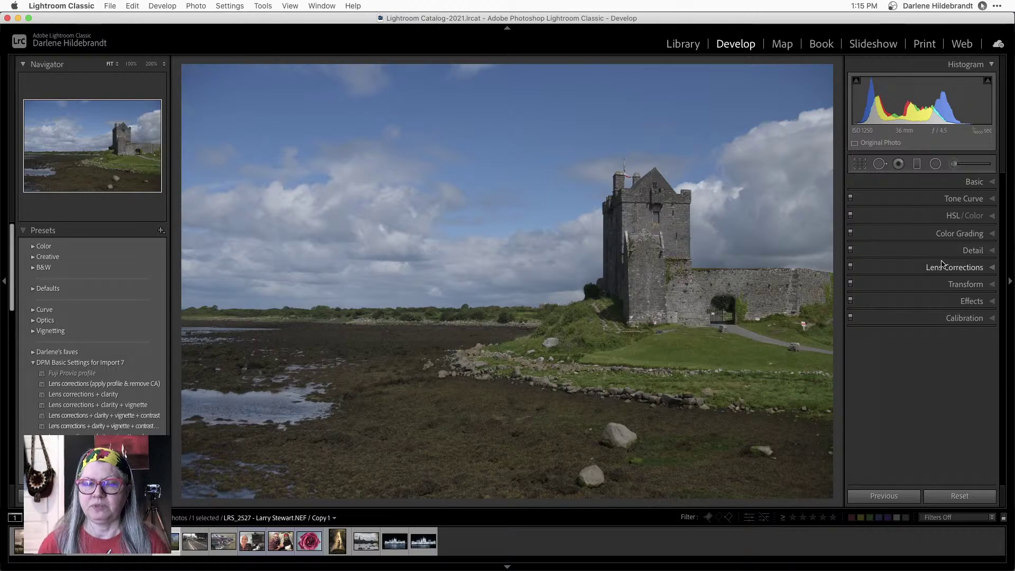
{"action": "left_click", "coordinate": [942, 264]}
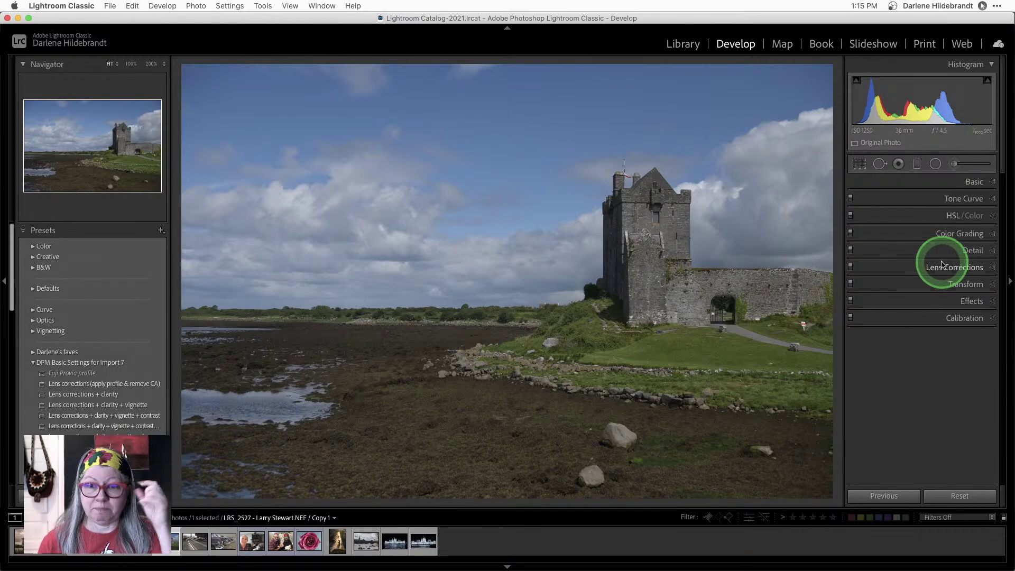
{"action": "left_click", "coordinate": [968, 182]}
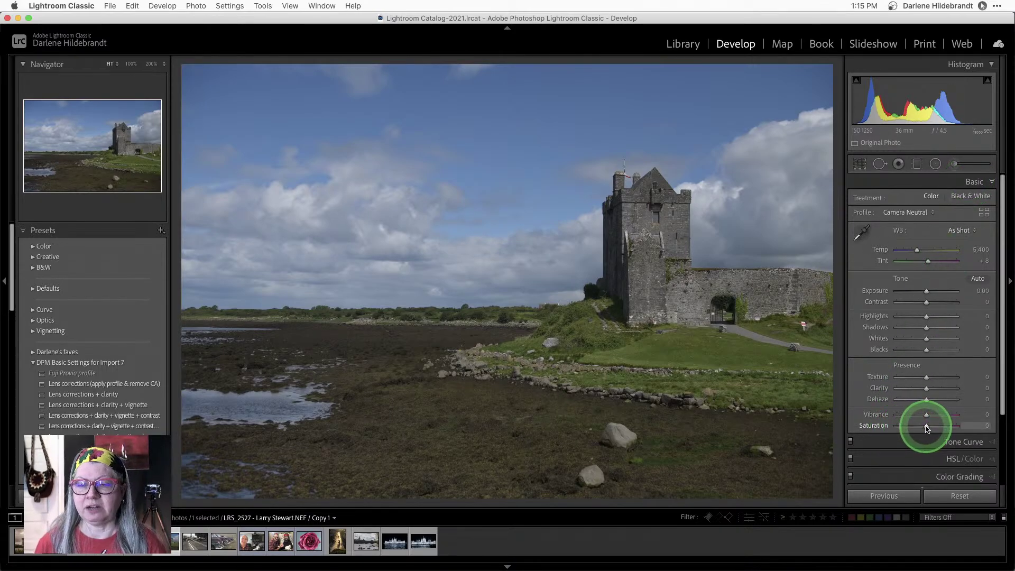
{"action": "left_click_drag", "start_coordinate": [927, 428], "coordinate": [842, 423]}
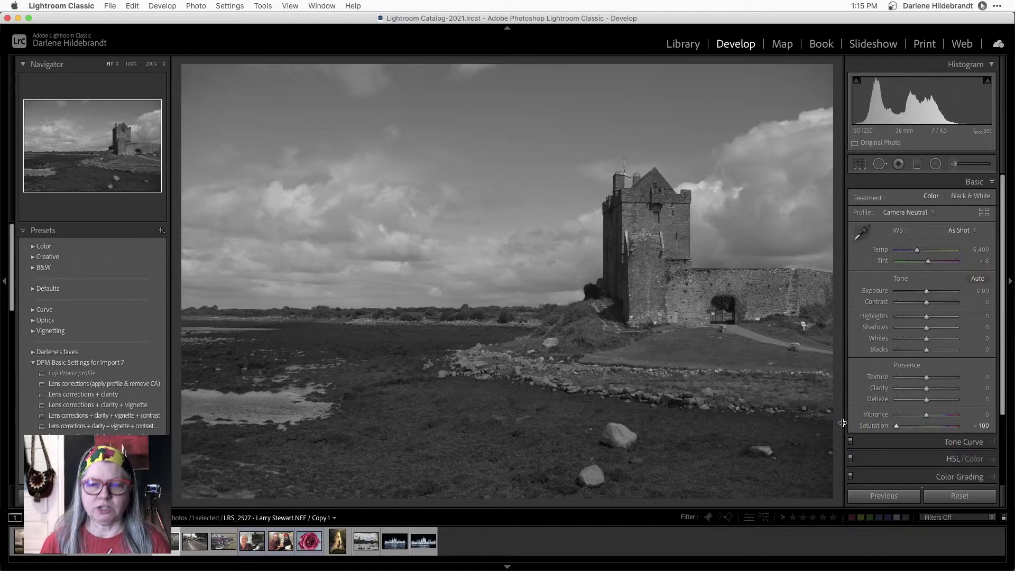
- Try Orange luminance at +100 and adjustments to the Aqua and Blue luminance on the desaturated copy, resetting each one
{"action": "scroll", "coordinate": [883, 476], "scroll_direction": "down", "scroll_amount": 2}
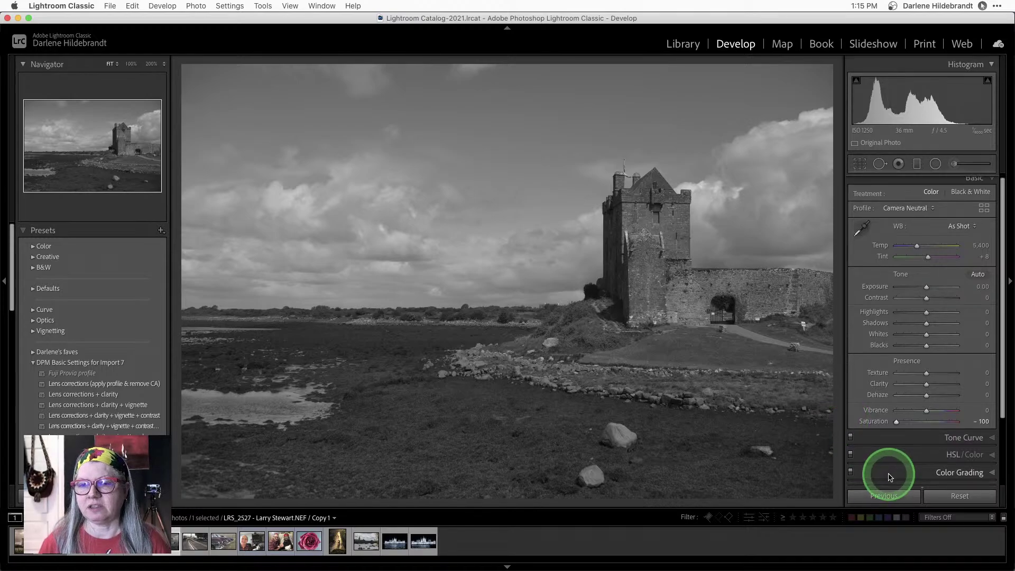
{"action": "left_click", "coordinate": [910, 446]}
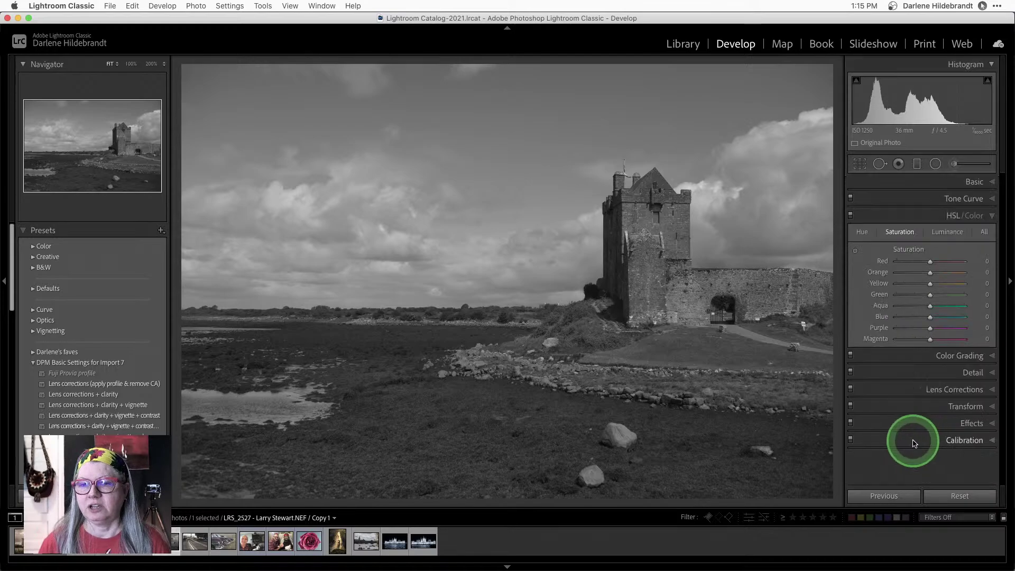
{"action": "left_click_drag", "start_coordinate": [930, 273], "coordinate": [978, 269]}
{"action": "left_click", "coordinate": [942, 237]}
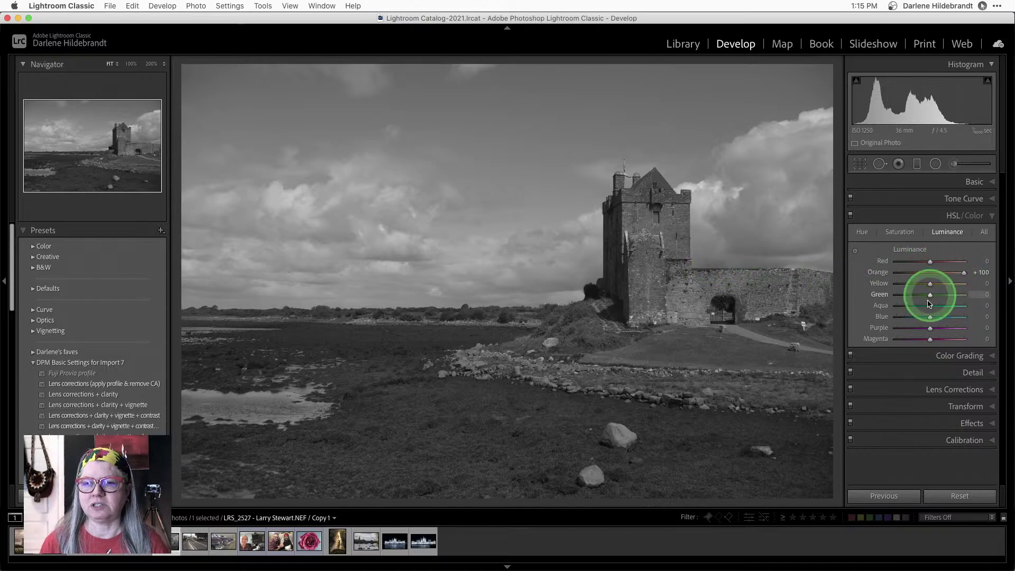
{"action": "left_click_drag", "start_coordinate": [910, 308], "coordinate": [899, 315]}
{"action": "double_click", "coordinate": [900, 316]}
{"action": "double_click", "coordinate": [901, 306]}
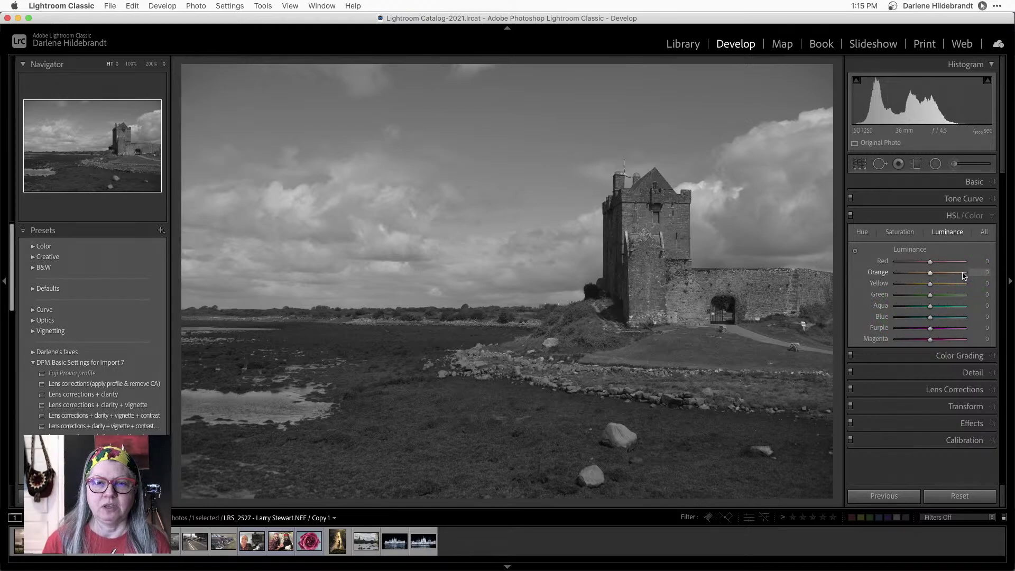
- Switch to the original castle photo and convert it with the Black & White treatment
{"action": "key", "text": "Left"}
{"action": "left_click", "coordinate": [972, 181]}
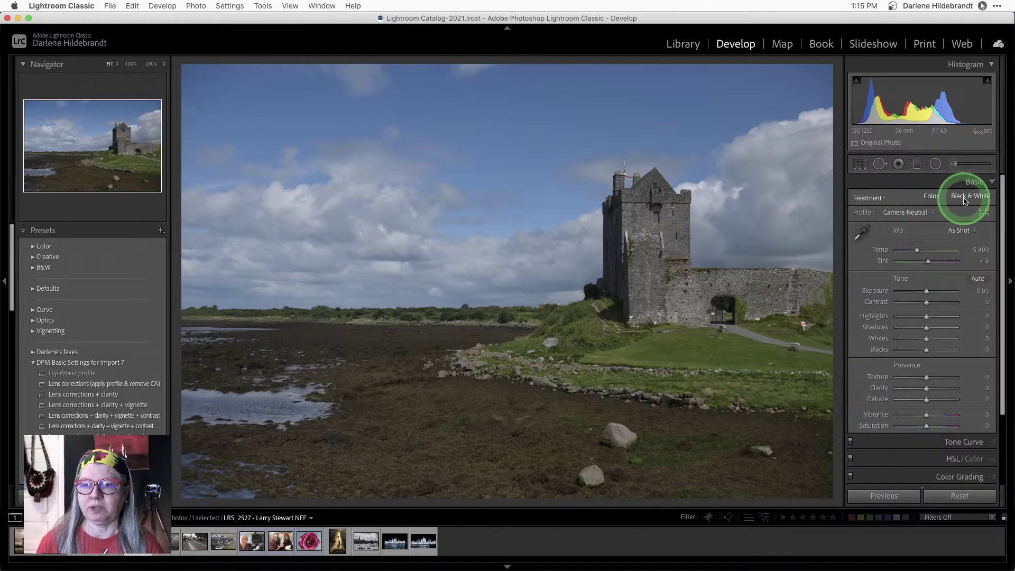
{"action": "left_click", "coordinate": [964, 196]}
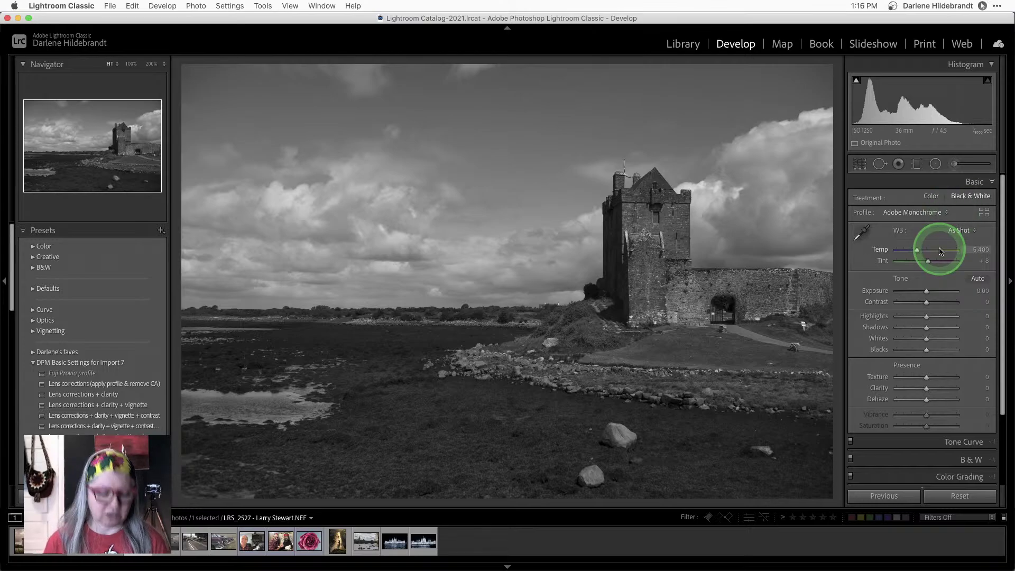
- Compare the original and its desaturated virtual copy side by side in an enlarged Survey view
{"action": "key", "text": "shift+Right"}
{"action": "key", "text": "n"}
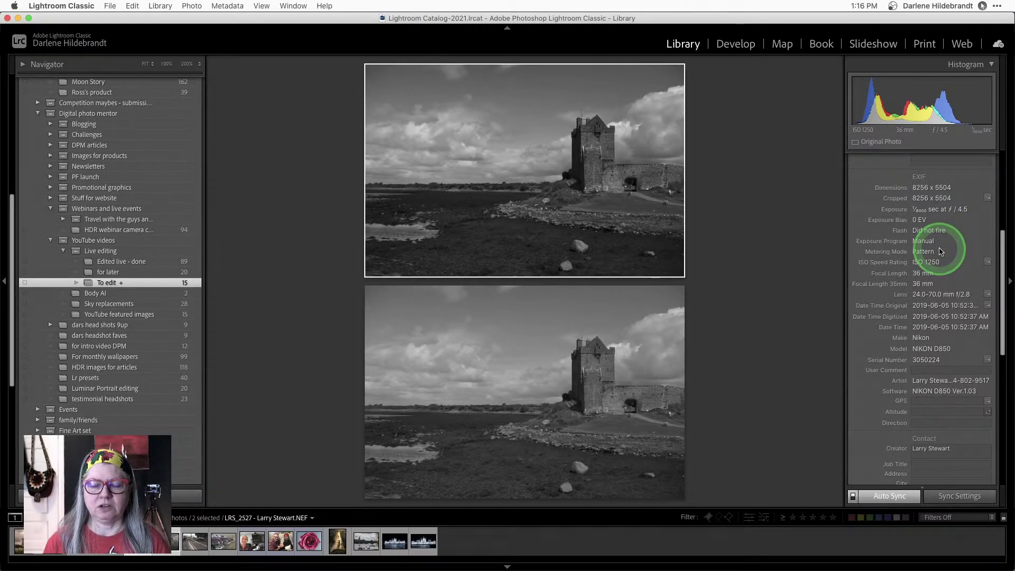
{"action": "key", "text": "Tab"}
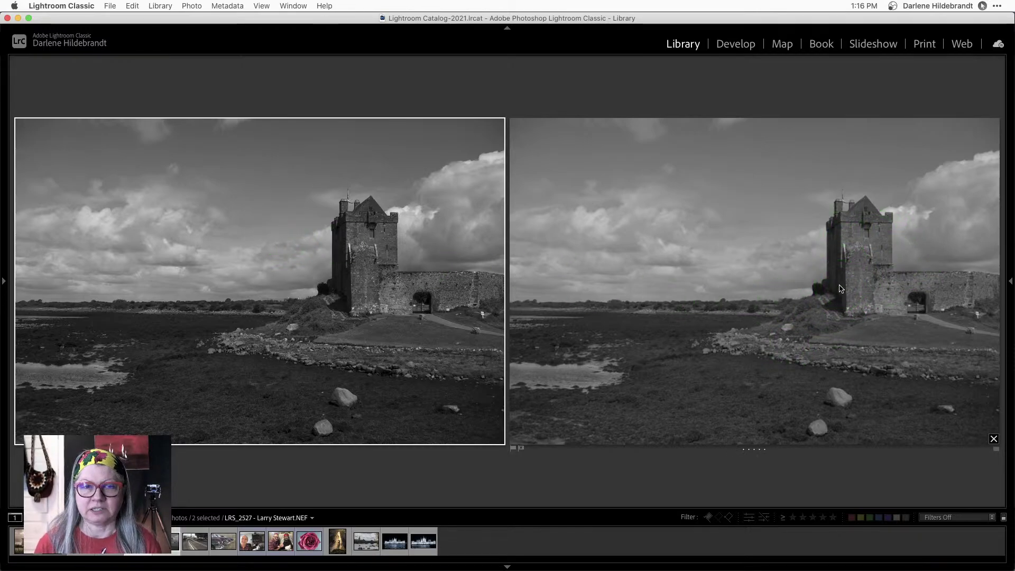
- In the original castle photo's Black & White Mix, set Blue to -53, Green to +48 and Yellow to +47
{"action": "key", "text": "d"}
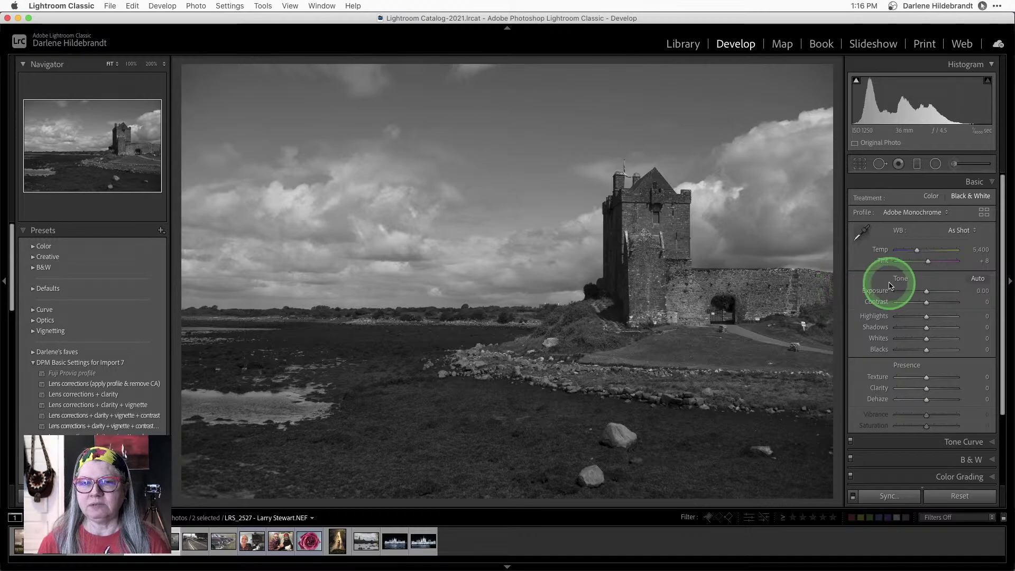
{"action": "scroll", "coordinate": [893, 280], "scroll_direction": "down", "scroll_amount": 5}
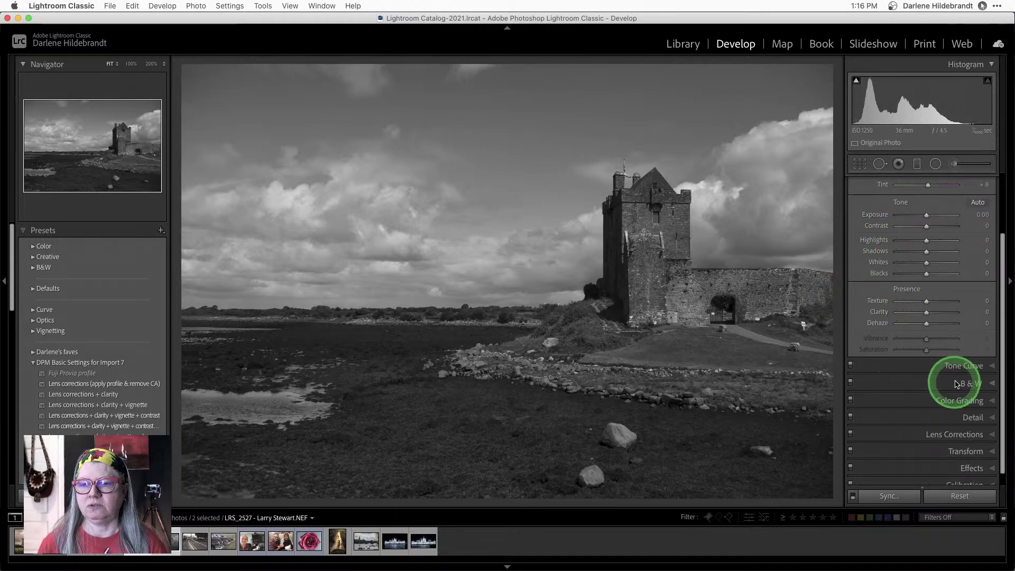
{"action": "left_click", "coordinate": [936, 383]}
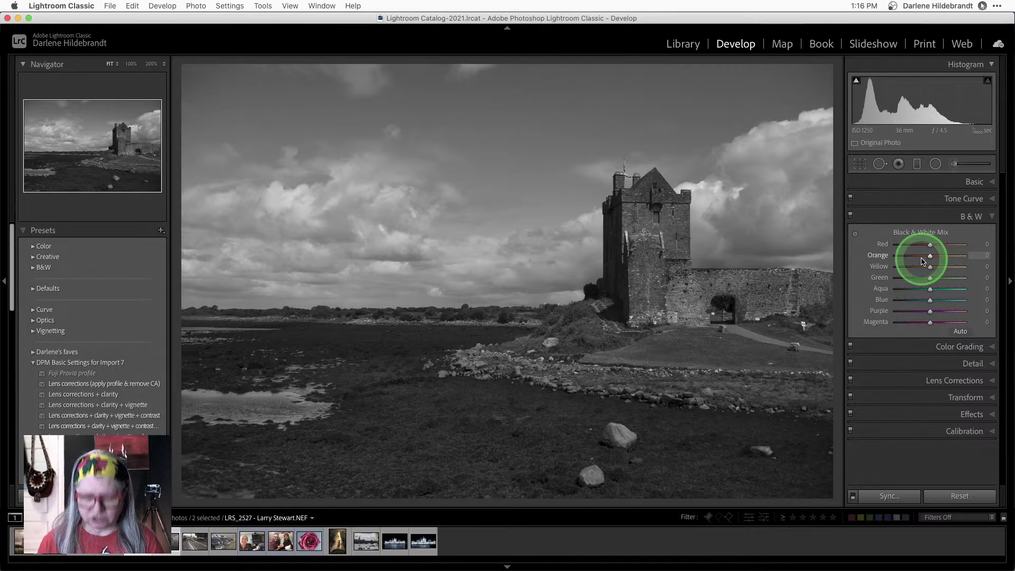
{"action": "key", "text": "backslash"}
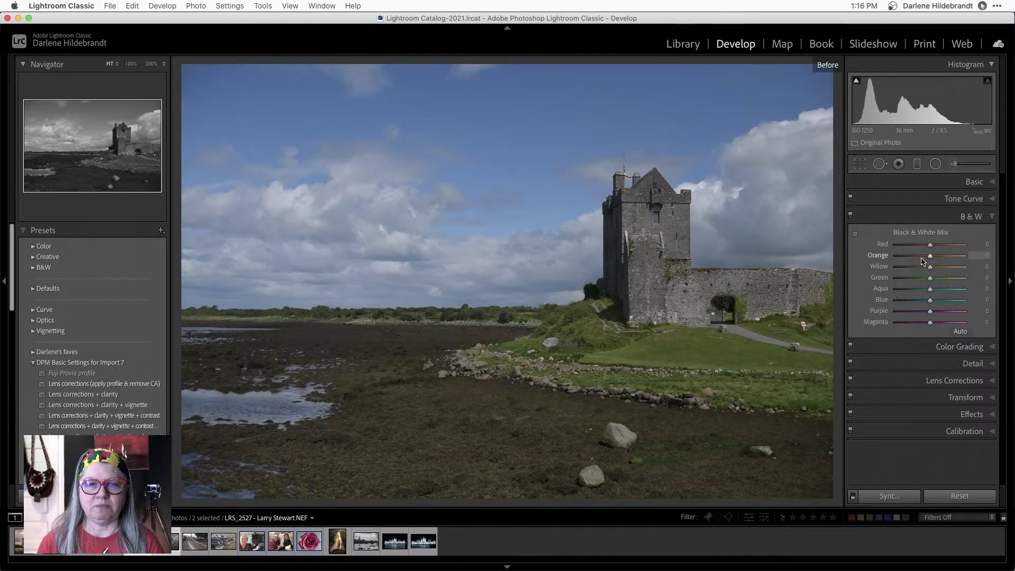
{"action": "key", "text": "backslash"}
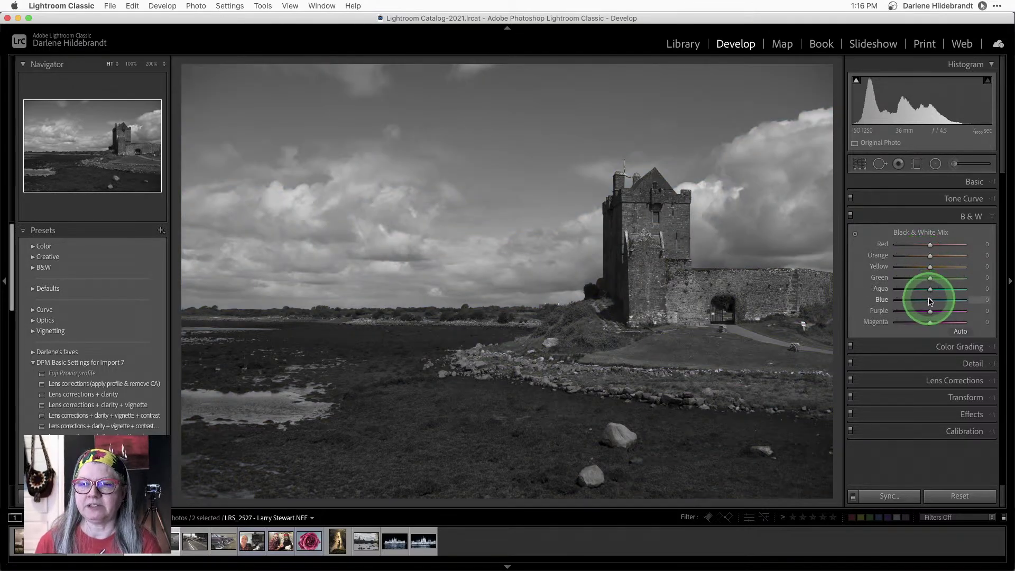
{"action": "mouse_move", "coordinate": [932, 302]}
{"action": "left_mouse_down"}
{"action": "mouse_move", "coordinate": [906, 301]}
{"action": "mouse_move", "coordinate": [944, 302]}
{"action": "mouse_move", "coordinate": [856, 301]}
{"action": "mouse_move", "coordinate": [917, 302]}
{"action": "left_mouse_up"}
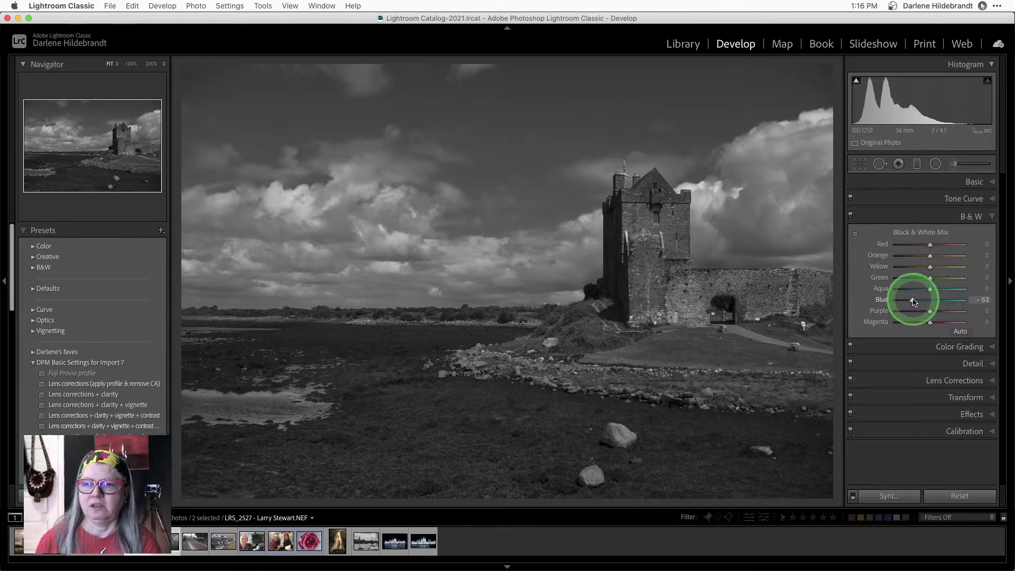
{"action": "left_click_drag", "start_coordinate": [931, 281], "coordinate": [948, 267]}
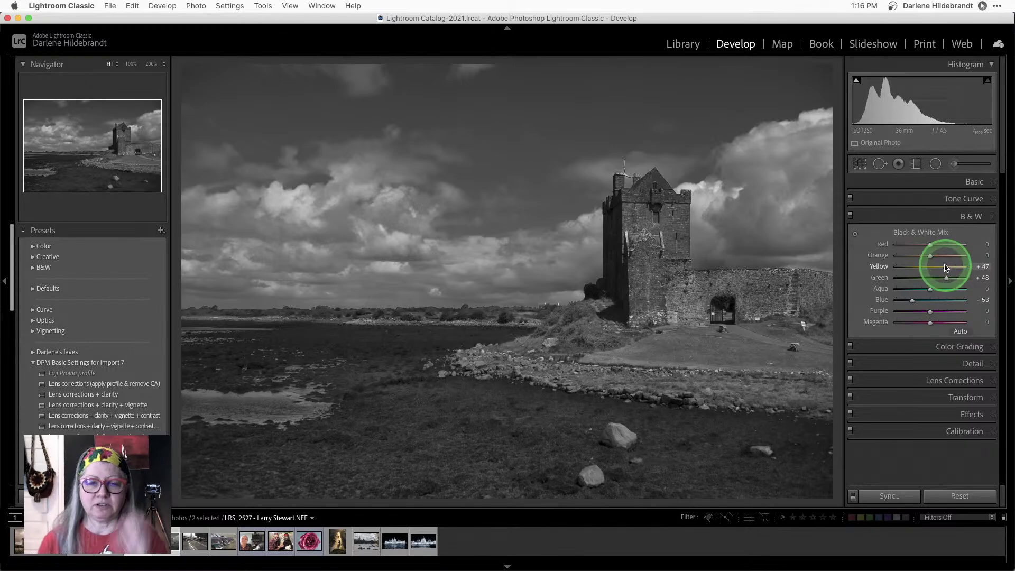
- Compare the adjusted black-and-white mix repeatedly with the plain desaturated version of the castle
{"action": "key", "text": "backslash"}
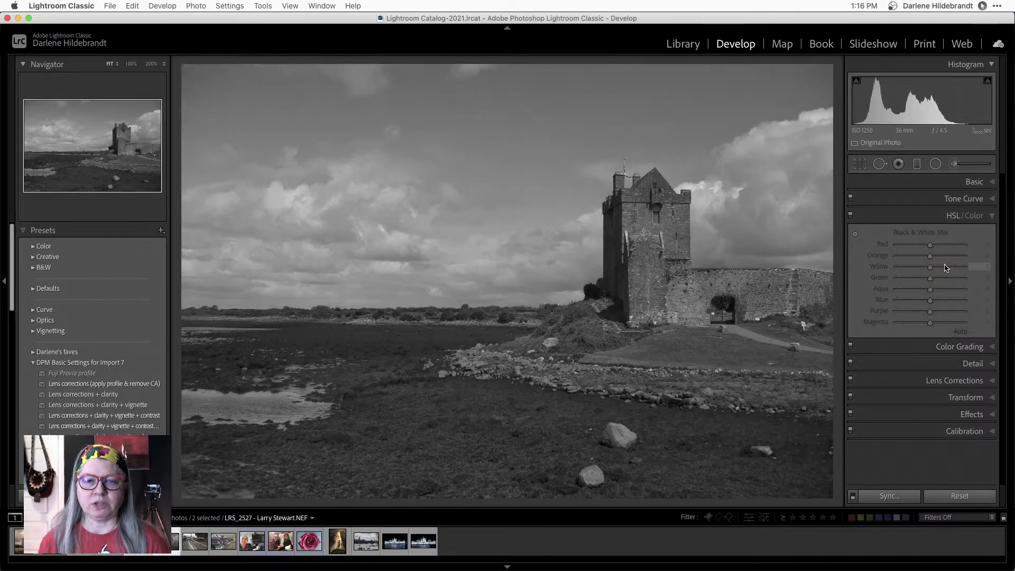
{"action": "key", "text": "backslash"}
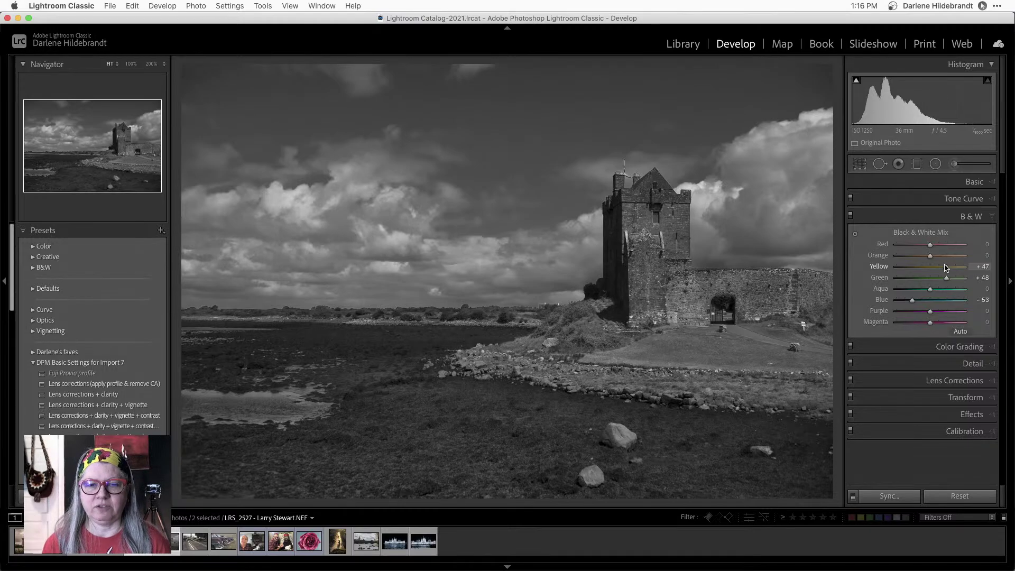
{"action": "key", "text": "backslash"}
{"action": "key", "text": "backslash"}
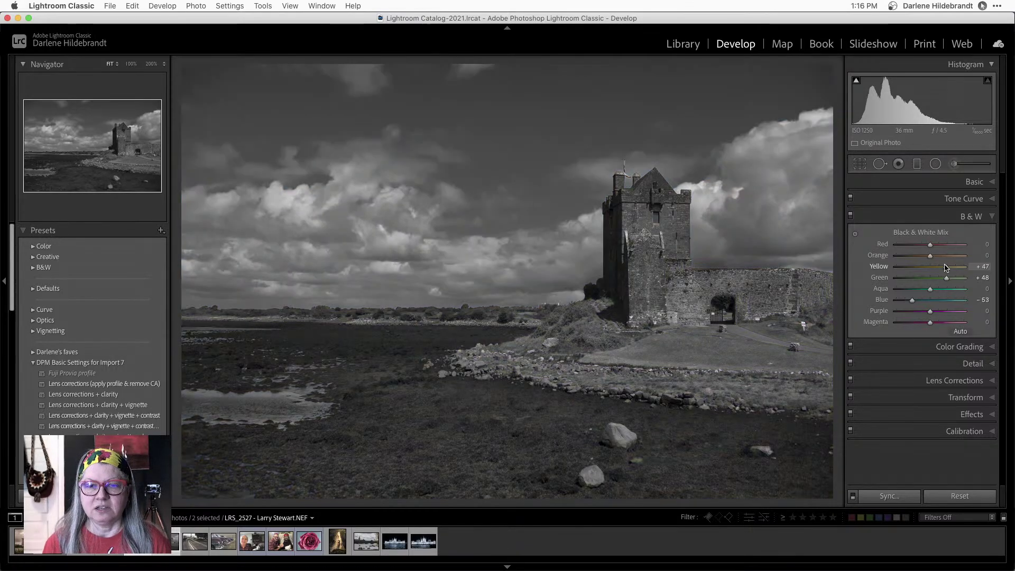
{"action": "key", "text": "backslash"}
{"action": "key", "text": "backslash"}
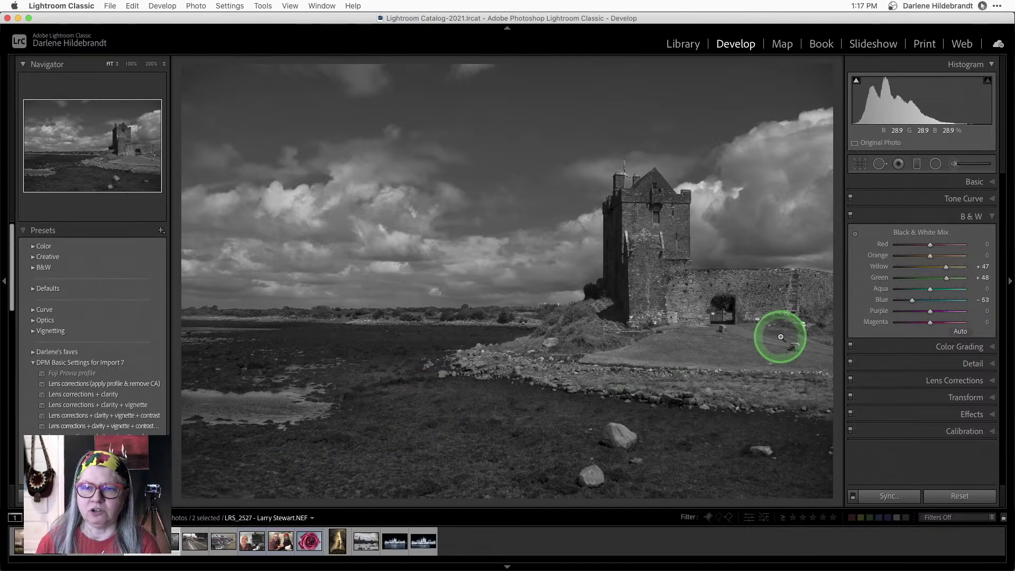
- Darken Yellow to -59 and set Green to +62 in the castle photo's Black & White Mix
{"action": "left_click_drag", "start_coordinate": [948, 269], "coordinate": [916, 269]}
{"action": "left_click", "coordinate": [946, 280]}
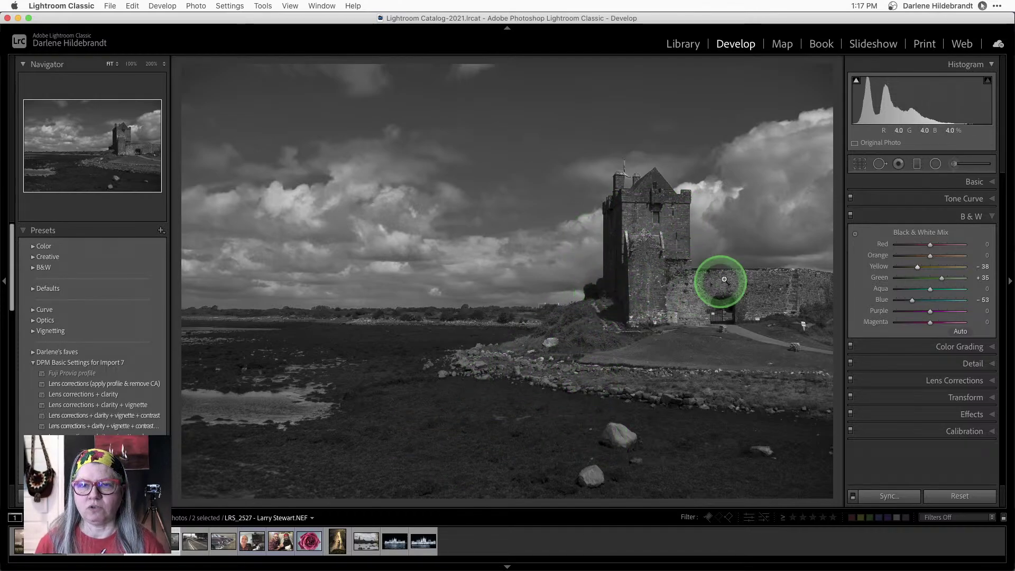
{"action": "left_click_drag", "start_coordinate": [916, 267], "coordinate": [958, 279]}
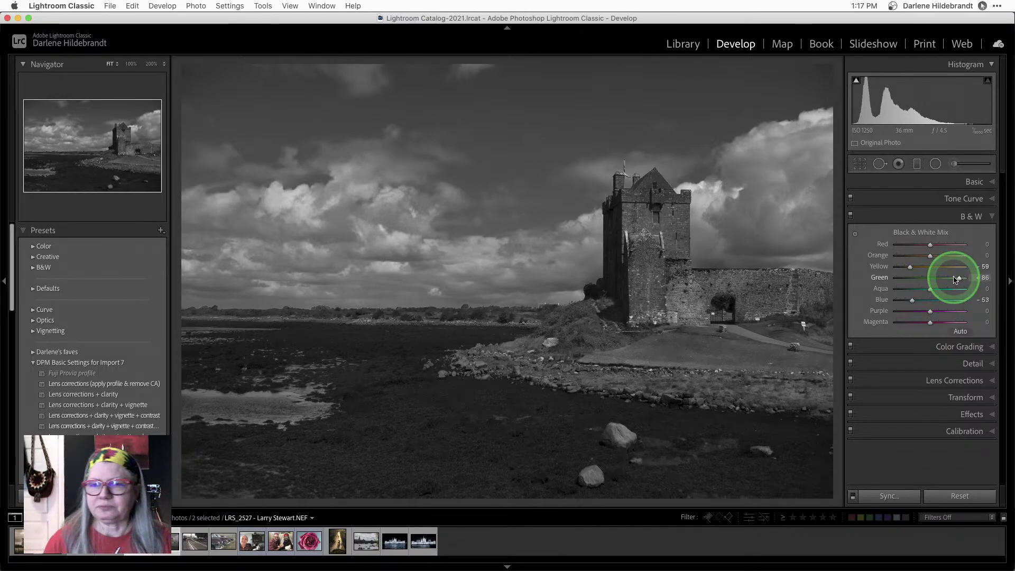
{"action": "mouse_move", "coordinate": [957, 278]}
{"action": "left_mouse_down"}
{"action": "mouse_move", "coordinate": [854, 280]}
{"action": "mouse_move", "coordinate": [970, 279]}
{"action": "mouse_move", "coordinate": [953, 282]}
{"action": "left_mouse_up"}
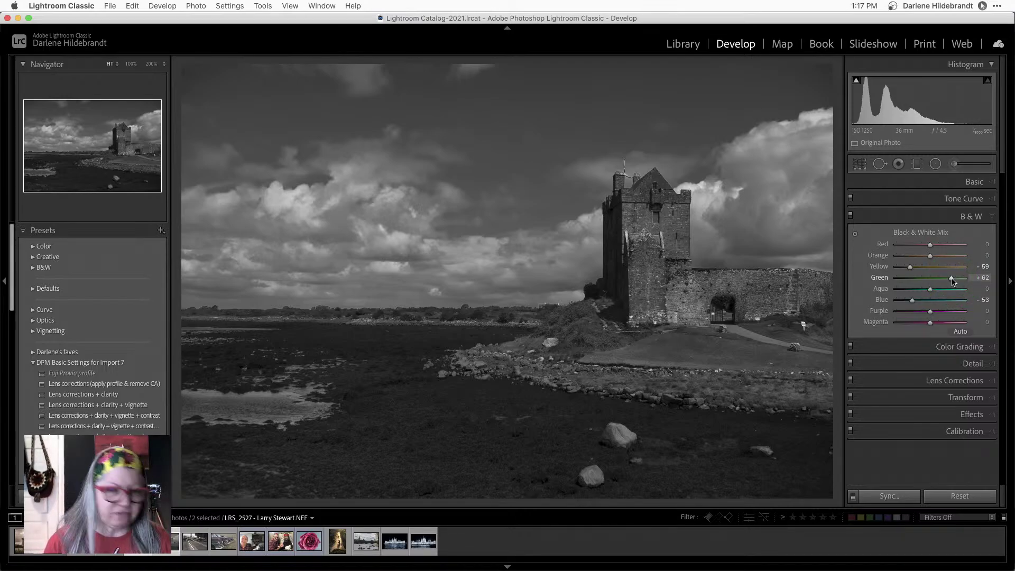
- Switch to Luminar AI and open the castle photo from the May 8th folder for editing
{"action": "key", "text": "super+Tab"}
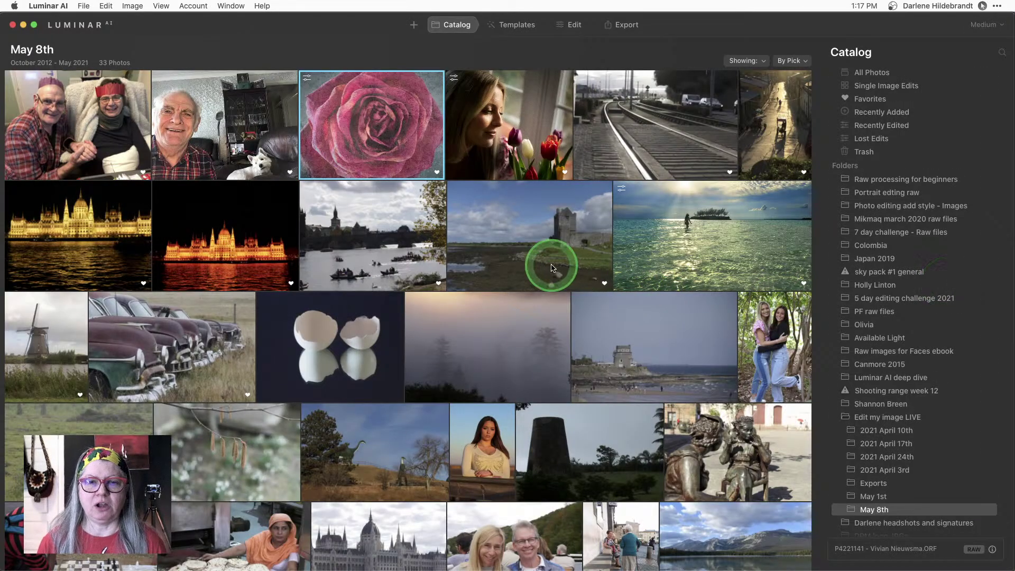
{"action": "left_click", "coordinate": [551, 266]}
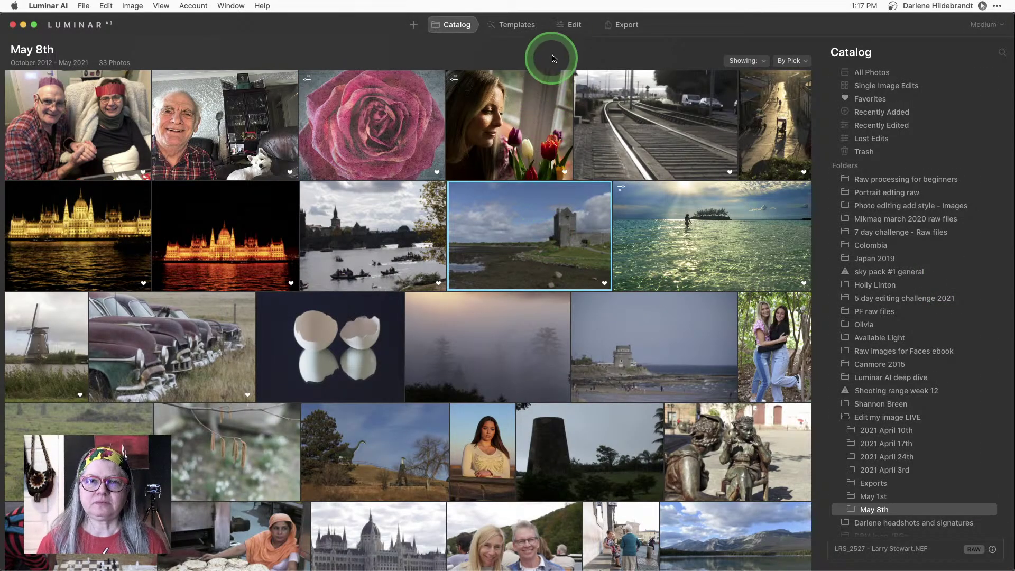
{"action": "left_click", "coordinate": [574, 25]}
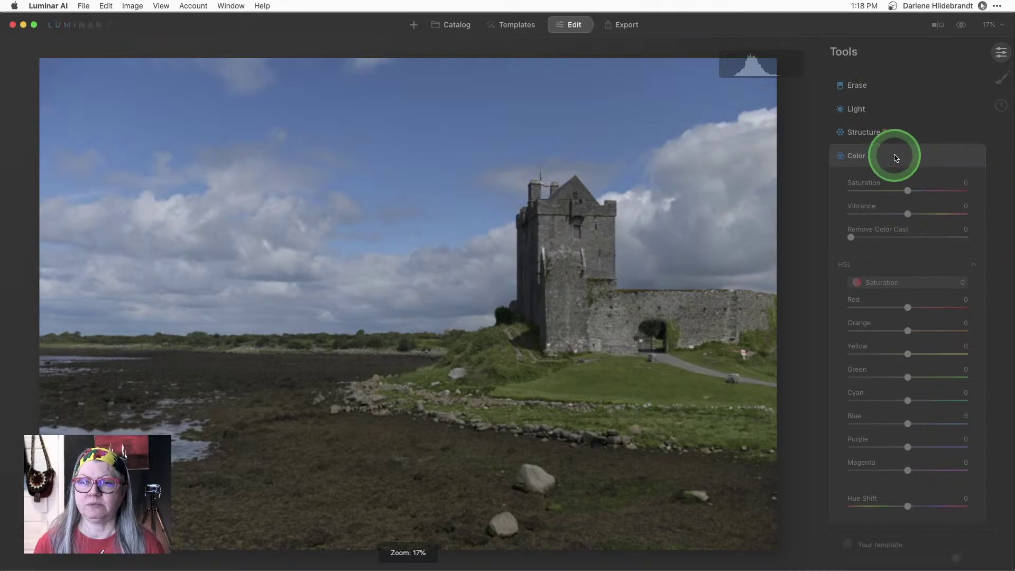
- Convert the castle photo to black and white, setting Yellow luminance to 34 and Green to 56, and lower Blue slightly
{"action": "left_click", "coordinate": [894, 157]}
{"action": "left_click", "coordinate": [891, 157]}
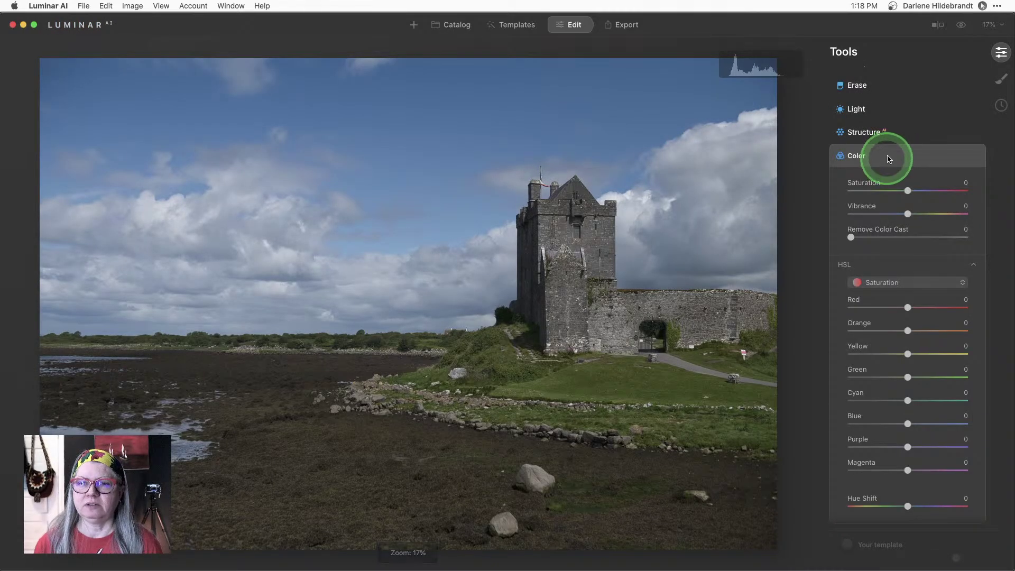
{"action": "left_click", "coordinate": [889, 157]}
{"action": "left_click", "coordinate": [893, 180]}
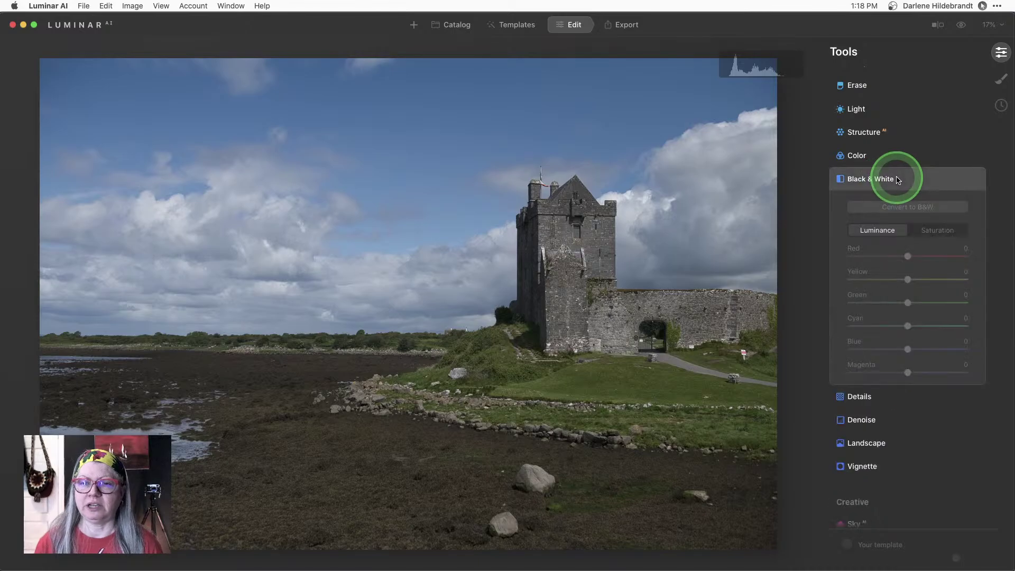
{"action": "left_click", "coordinate": [905, 209]}
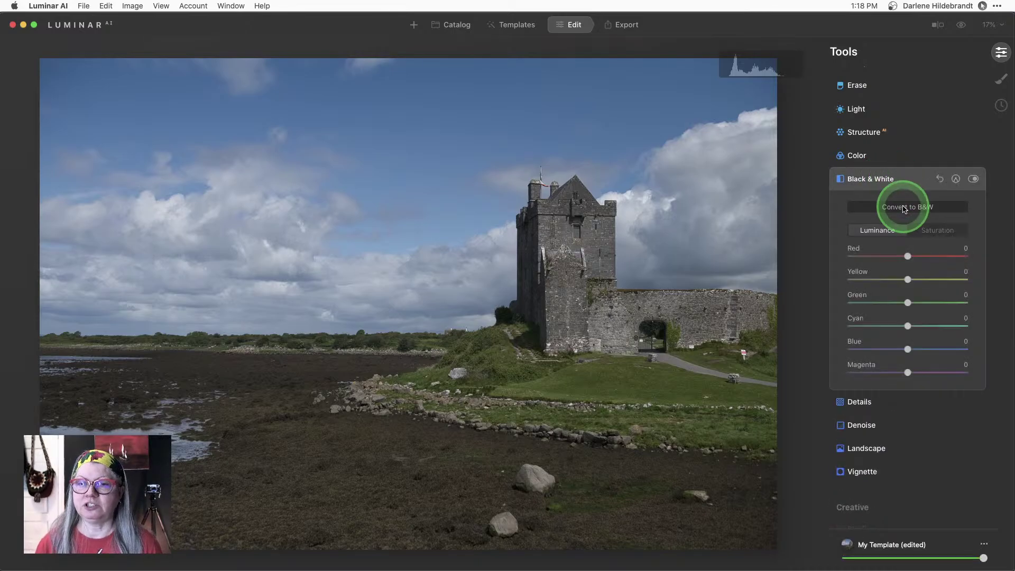
{"action": "left_click_drag", "start_coordinate": [904, 209], "coordinate": [927, 279]}
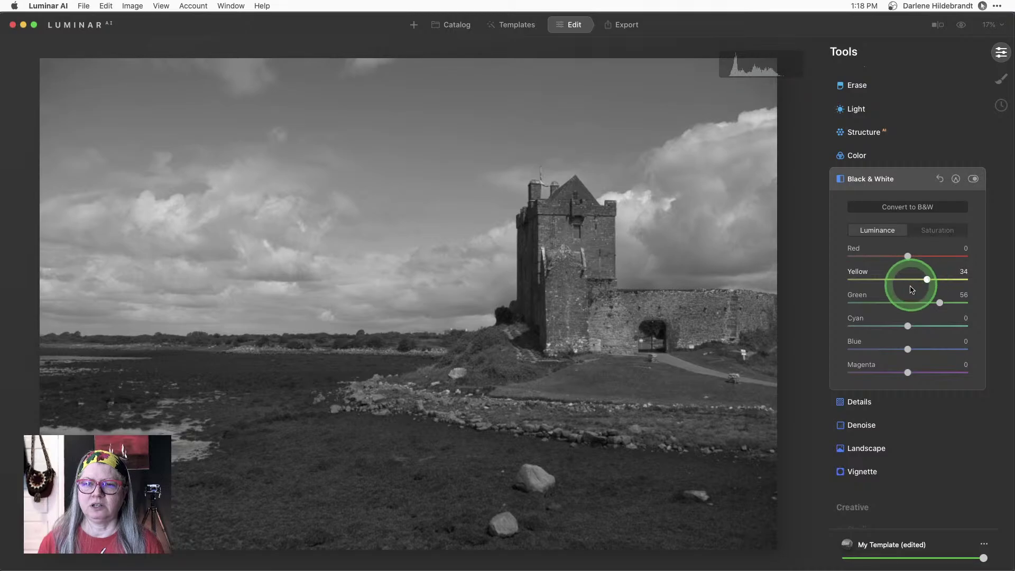
{"action": "mouse_move", "coordinate": [908, 349]}
{"action": "left_mouse_down"}
{"action": "mouse_move", "coordinate": [857, 350]}
{"action": "mouse_move", "coordinate": [901, 347]}
{"action": "left_mouse_up"}
- Switch back to Lightroom Classic and set the castle photo's Whites to +56 and Blacks to +13
{"action": "key", "text": "super+Tab"}
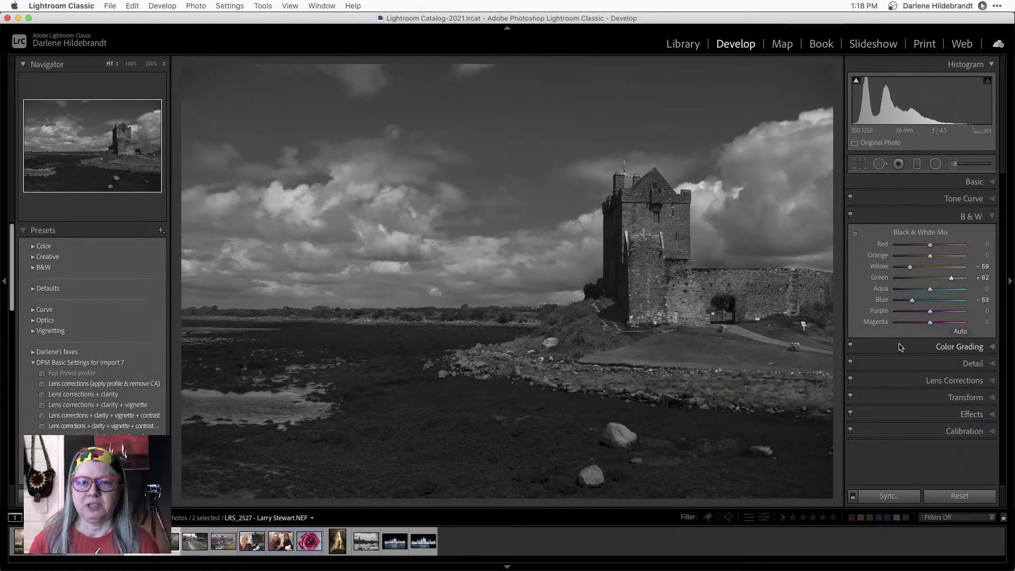
{"action": "left_click", "coordinate": [902, 263]}
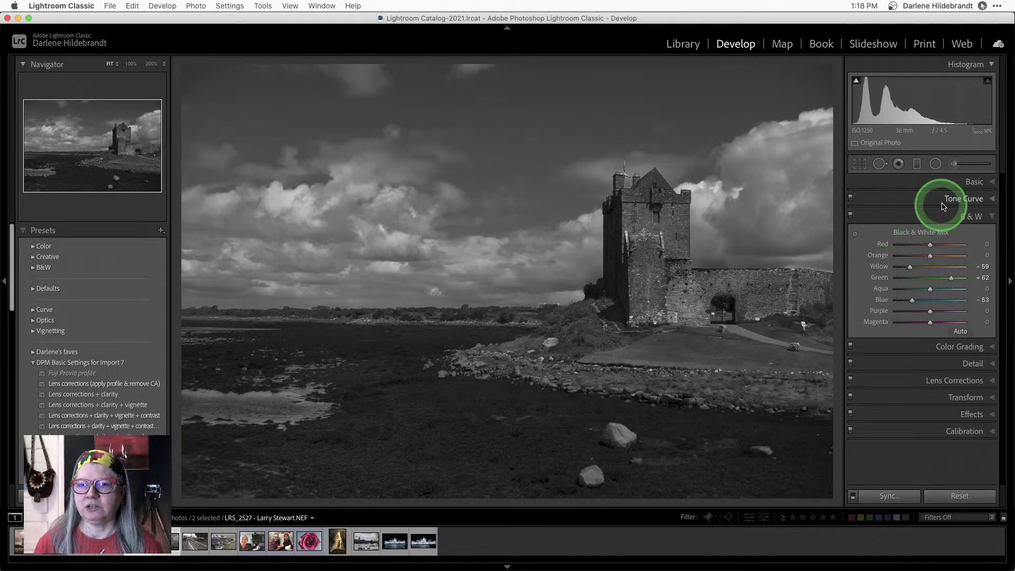
{"action": "left_click", "coordinate": [974, 183]}
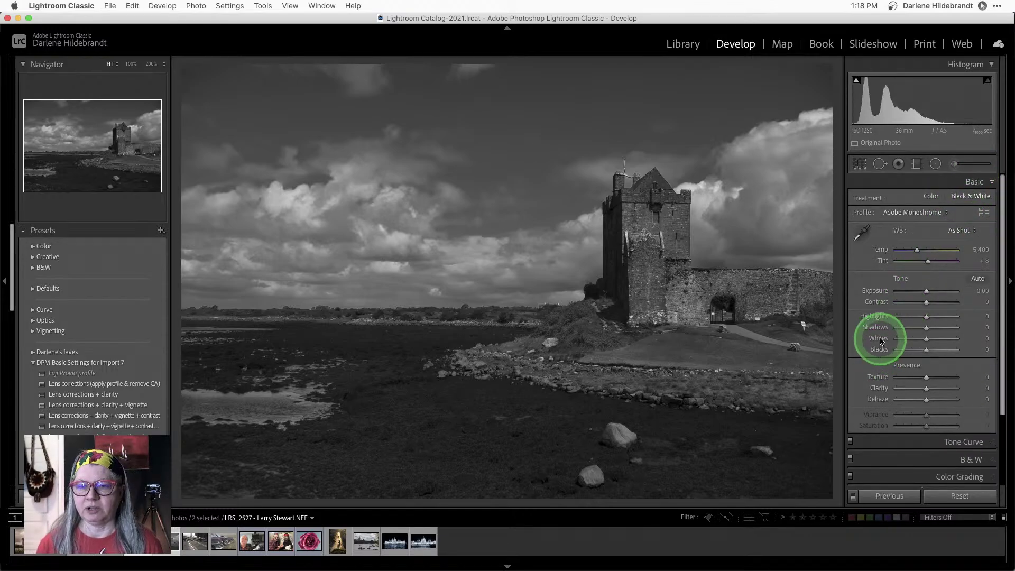
{"action": "left_click_drag", "start_coordinate": [881, 341], "coordinate": [877, 351]}
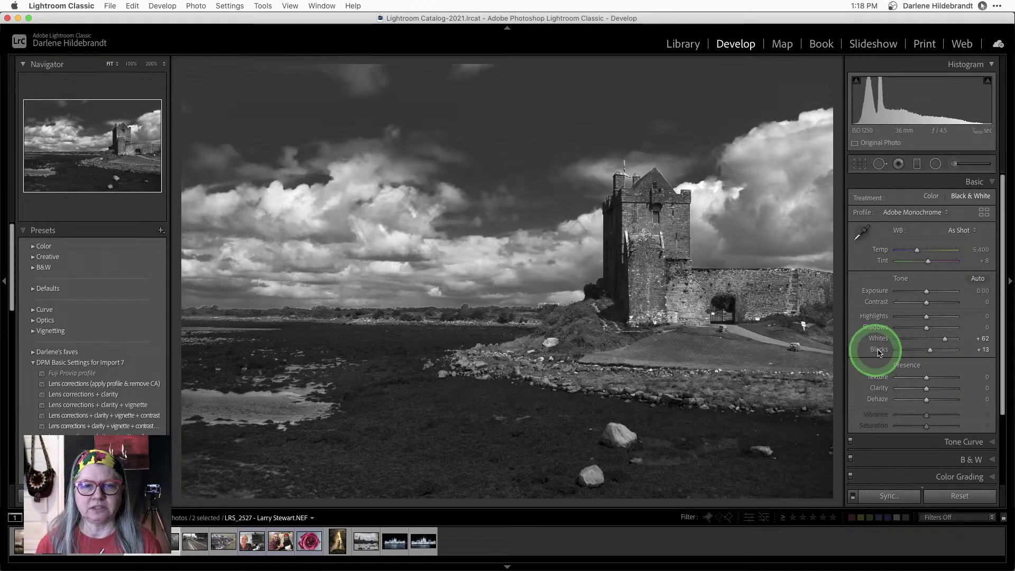
{"action": "left_click", "coordinate": [944, 339], "text": "alt"}
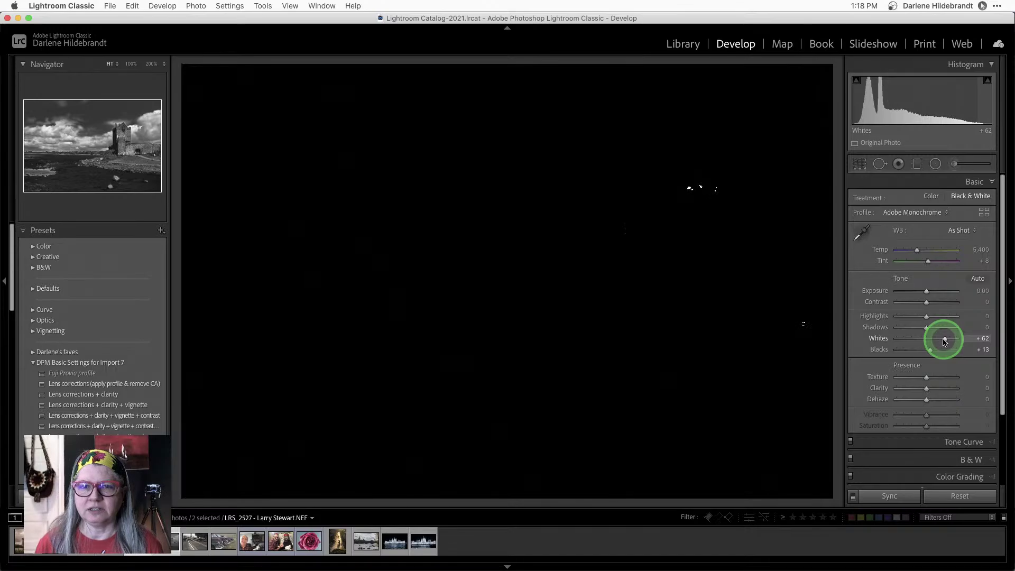
{"action": "left_click_drag", "start_coordinate": [944, 341], "coordinate": [944, 341]}
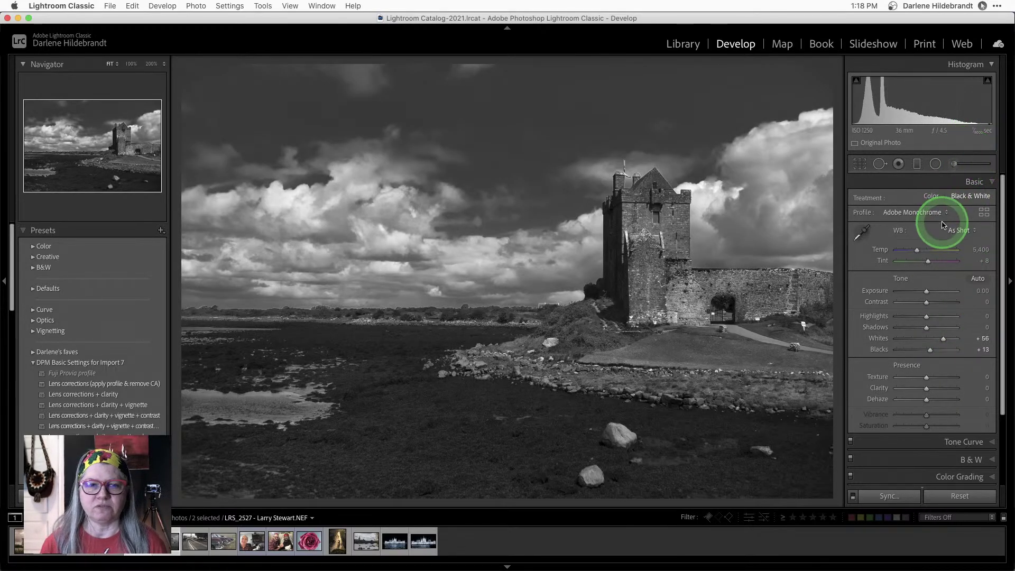
- Inspect the distant tree line at 200% and 100%, comparing the black-and-white edit with the original color version
{"action": "left_click", "coordinate": [263, 299]}
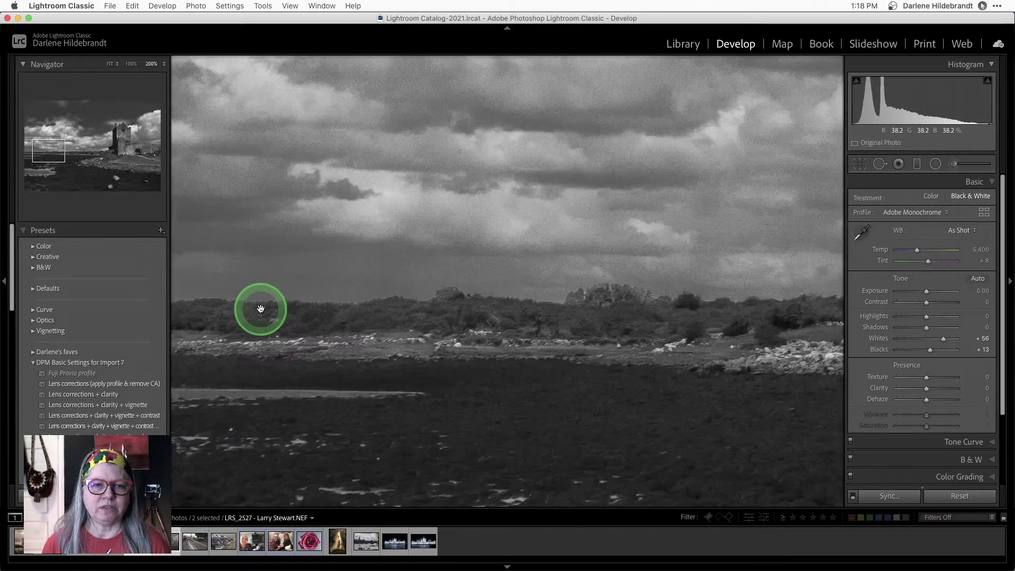
{"action": "left_click_drag", "start_coordinate": [267, 321], "coordinate": [618, 290]}
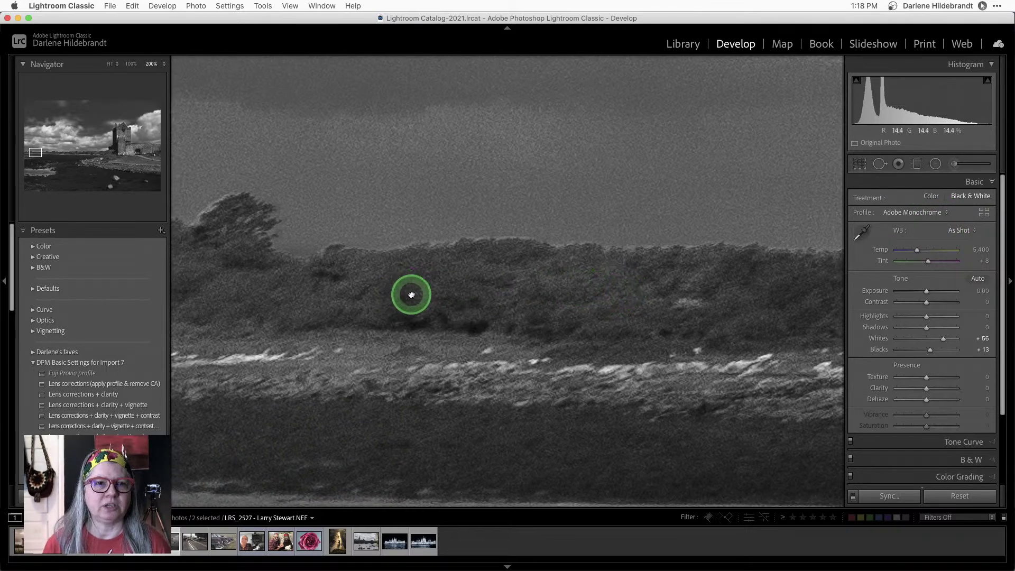
{"action": "left_click", "coordinate": [131, 63]}
{"action": "left_click_drag", "start_coordinate": [320, 238], "coordinate": [694, 324]}
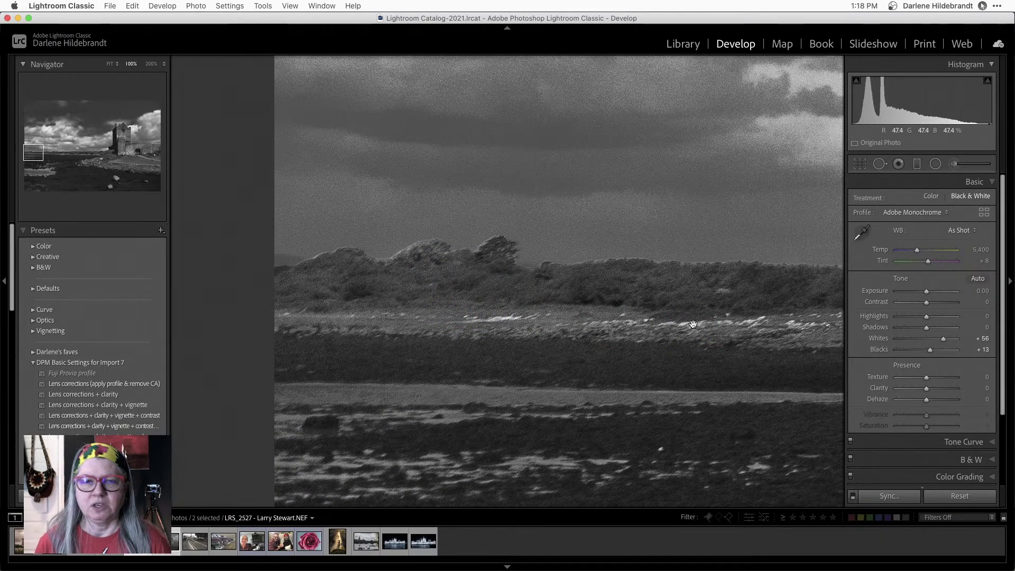
{"action": "key", "text": "backslash"}
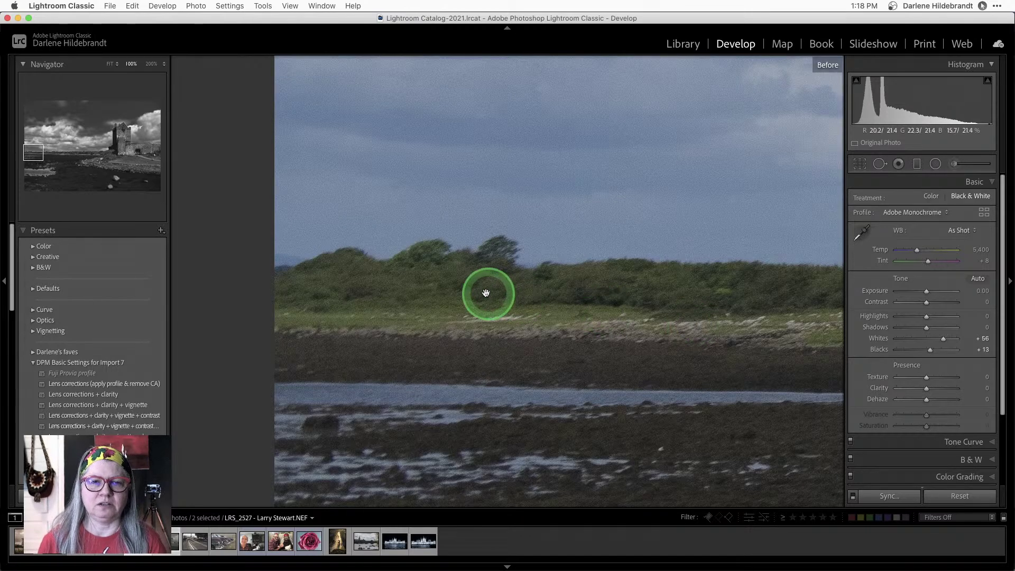
{"action": "key", "text": "backslash"}
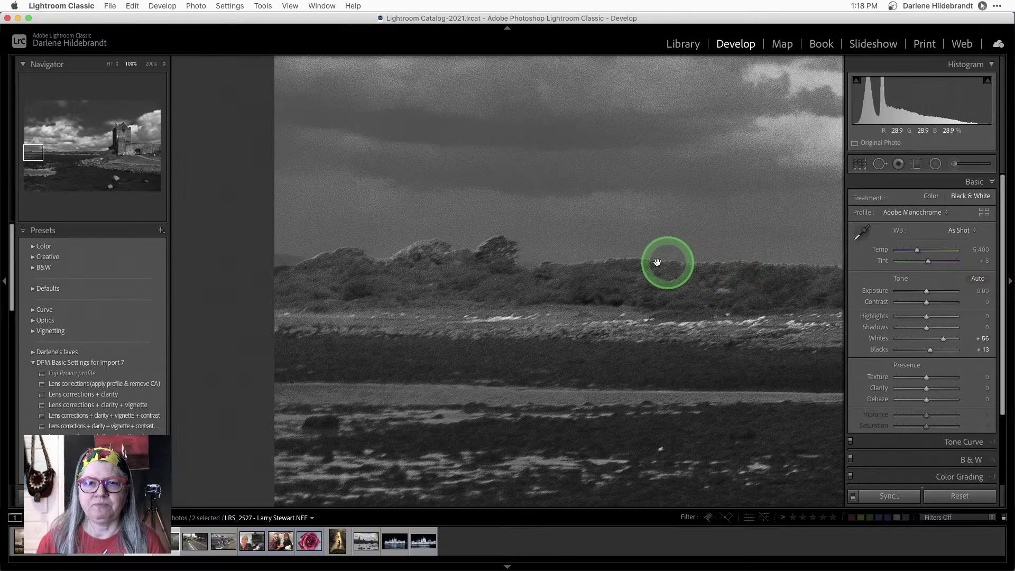
- Set Blue to -42 in the Black & White Mix, checking the grain and edges along the tree line
{"action": "scroll", "coordinate": [928, 357], "scroll_direction": "down", "scroll_amount": 1}
{"action": "scroll", "coordinate": [929, 357], "scroll_direction": "down", "scroll_amount": 3}
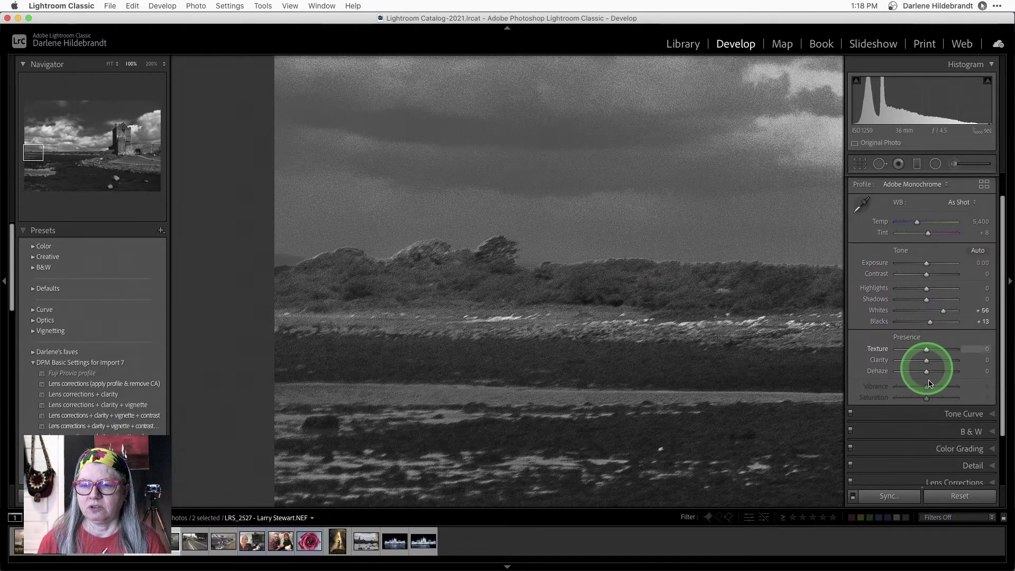
{"action": "left_click", "coordinate": [948, 424]}
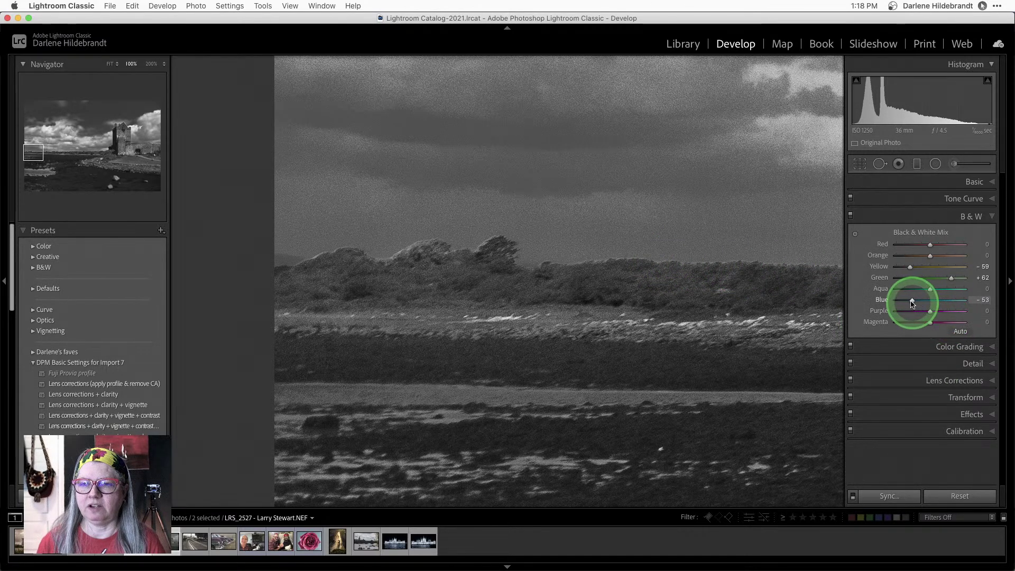
{"action": "mouse_move", "coordinate": [912, 300]}
{"action": "left_mouse_down"}
{"action": "mouse_move", "coordinate": [931, 299]}
{"action": "mouse_move", "coordinate": [872, 300]}
{"action": "mouse_move", "coordinate": [931, 301]}
{"action": "mouse_move", "coordinate": [921, 304]}
{"action": "left_mouse_up"}
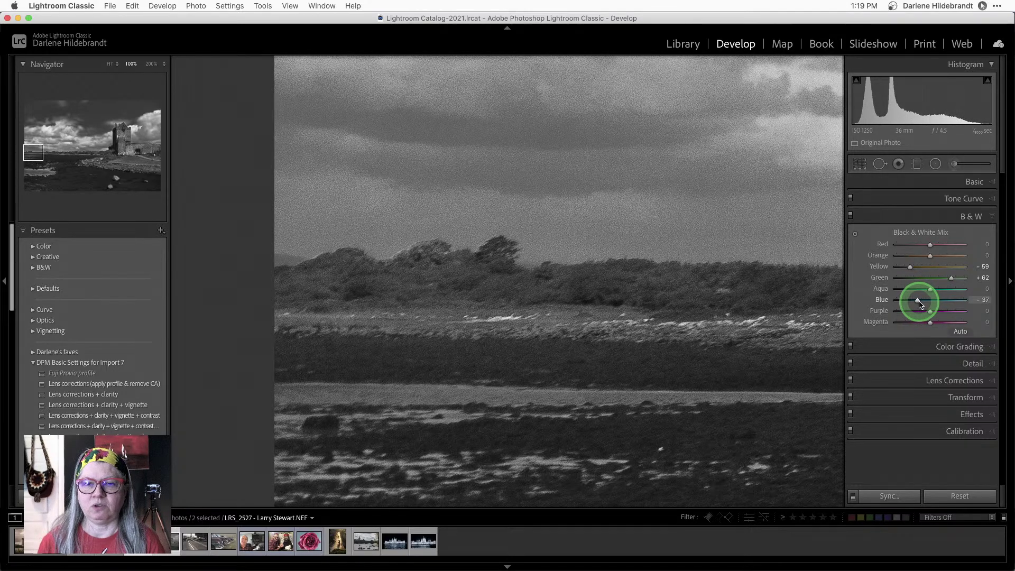
{"action": "left_click_drag", "start_coordinate": [777, 261], "coordinate": [759, 258]}
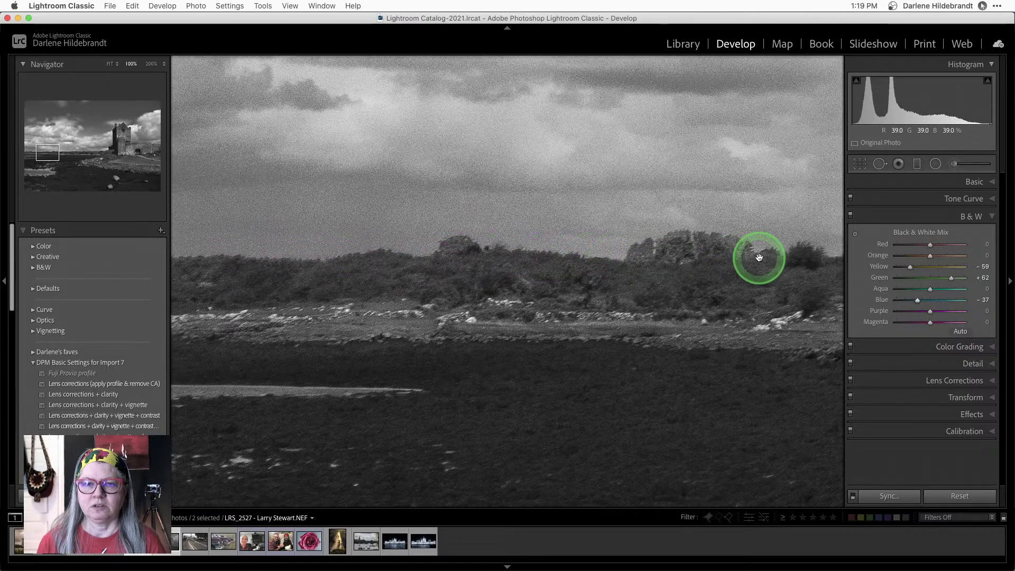
{"action": "scroll", "coordinate": [759, 258], "scroll_direction": "right", "scroll_amount": 10}
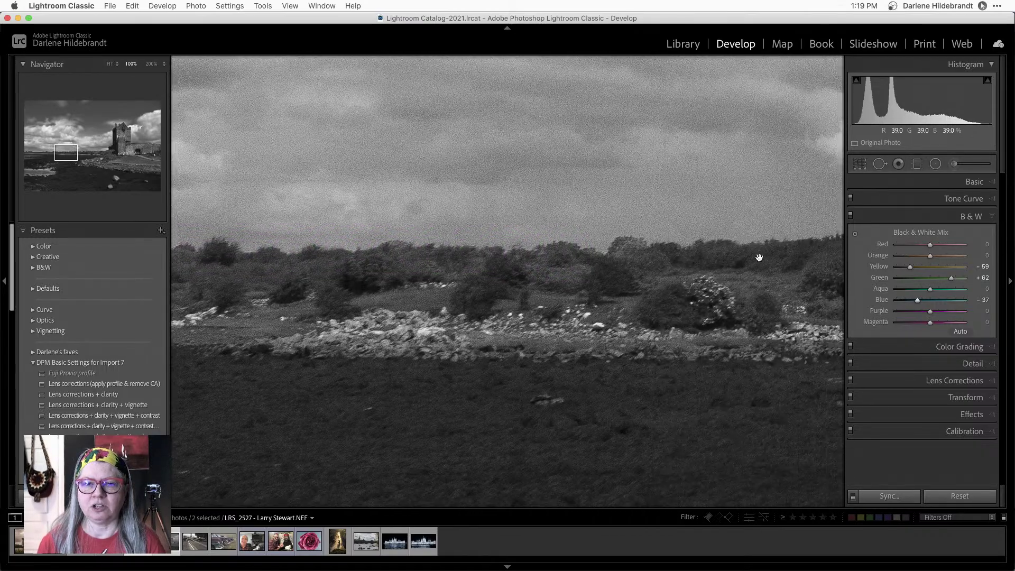
{"action": "left_click_drag", "start_coordinate": [918, 300], "coordinate": [925, 302]}
{"action": "left_click_drag", "start_coordinate": [639, 244], "coordinate": [641, 247]}
- Display the photo's exposure information and examine noise and detail from the shoreline to the castle tower at 100%
{"action": "key", "text": "i"}
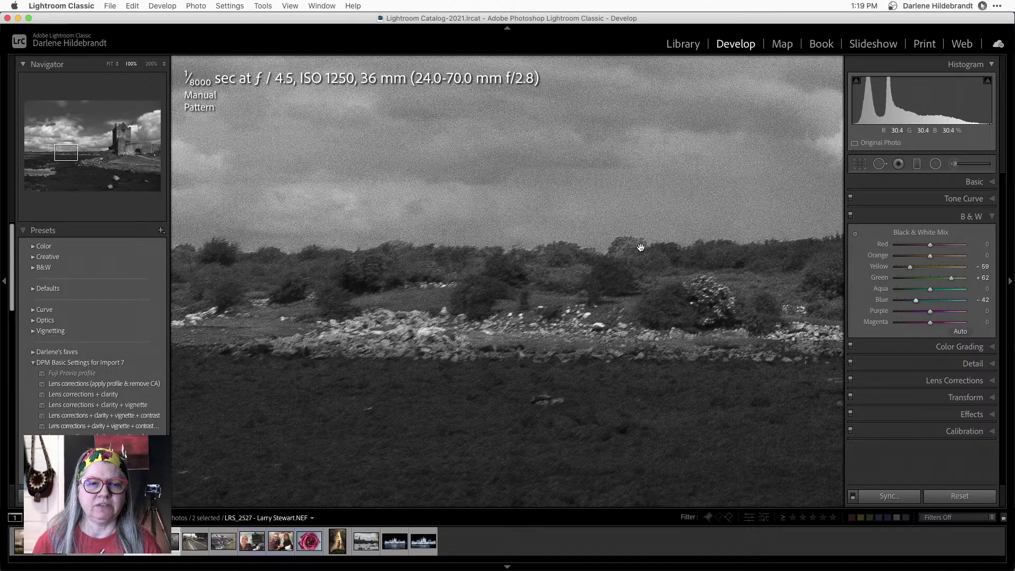
{"action": "left_click", "coordinate": [643, 248]}
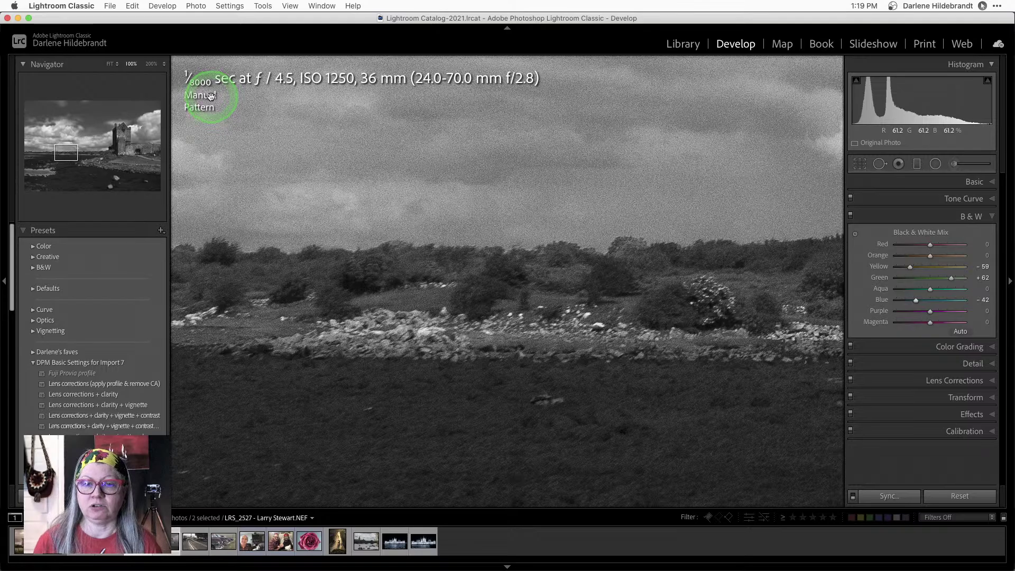
{"action": "scroll", "coordinate": [483, 291], "scroll_direction": "right", "scroll_amount": 10}
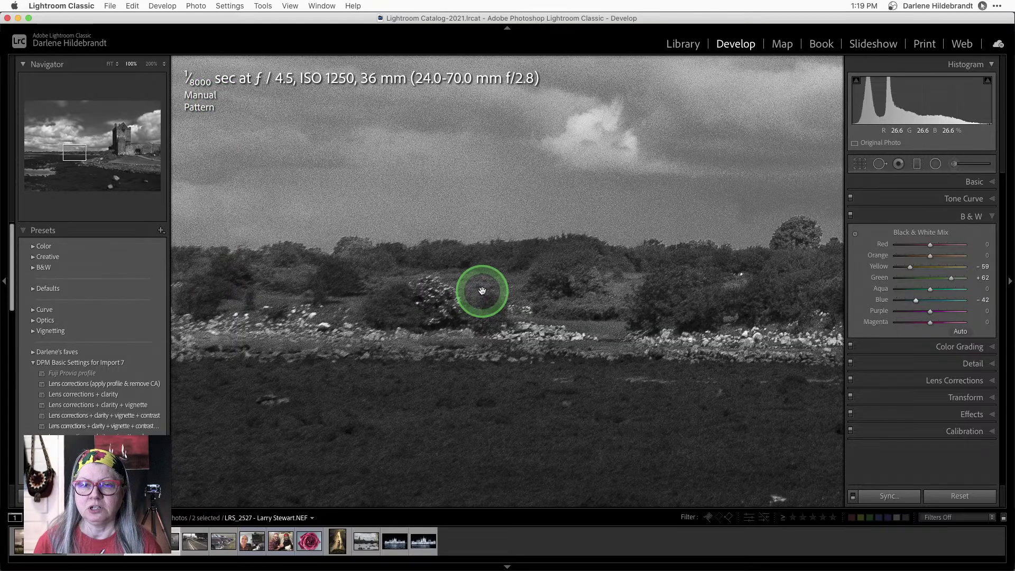
{"action": "scroll", "coordinate": [482, 291], "scroll_direction": "right", "scroll_amount": 10}
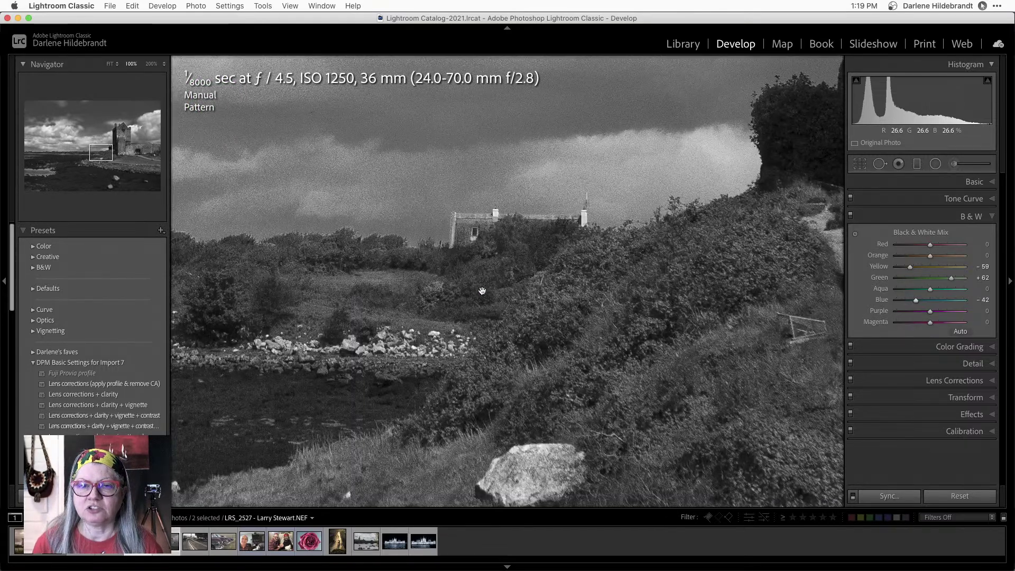
{"action": "scroll", "coordinate": [482, 291], "scroll_direction": "right", "scroll_amount": 5}
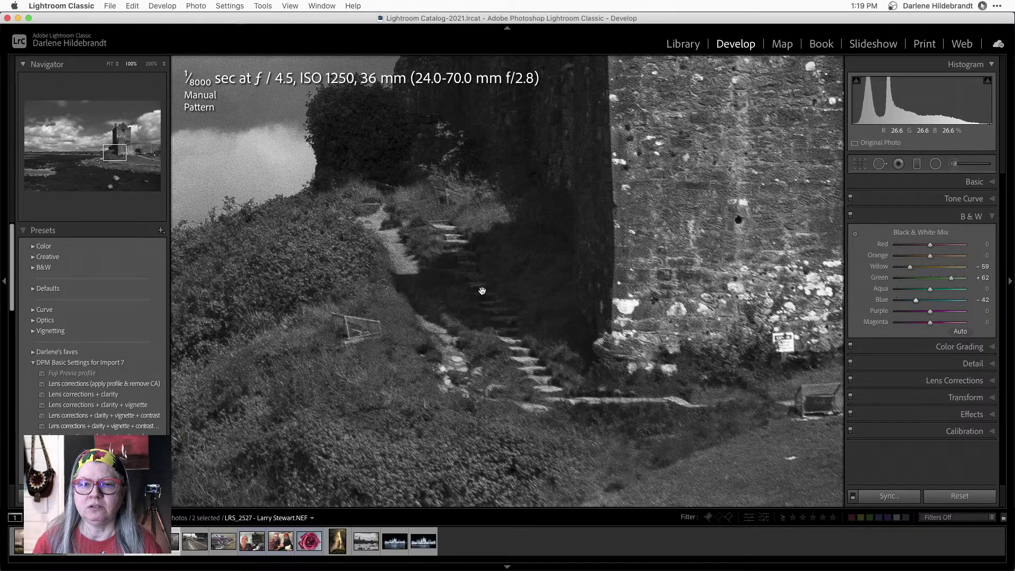
{"action": "scroll", "coordinate": [482, 291], "scroll_direction": "right", "scroll_amount": 5}
{"action": "scroll", "coordinate": [482, 291], "scroll_direction": "up", "scroll_amount": 5}
{"action": "scroll", "coordinate": [482, 291], "scroll_direction": "right", "scroll_amount": 3}
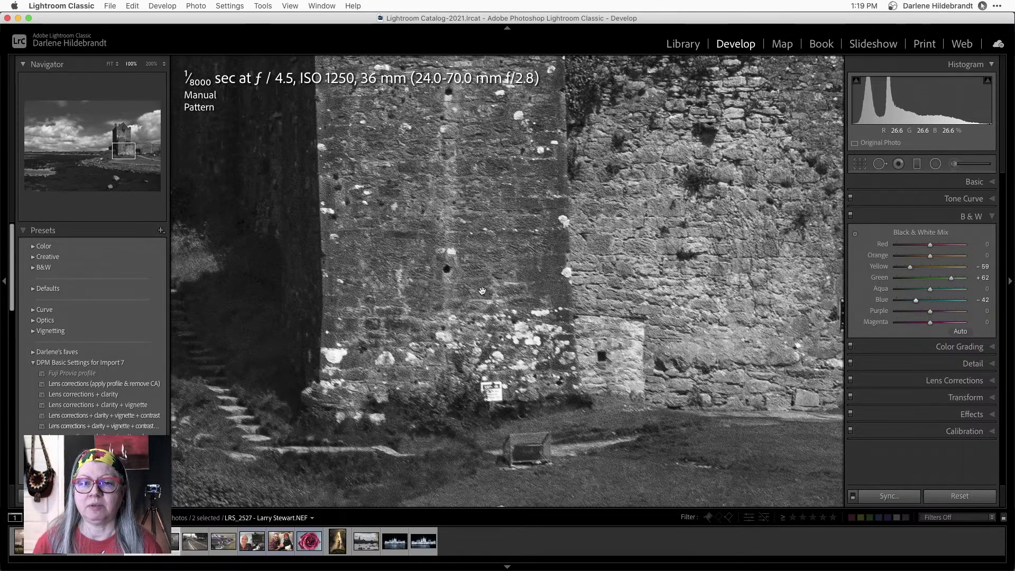
{"action": "scroll", "coordinate": [482, 291], "scroll_direction": "up", "scroll_amount": 10}
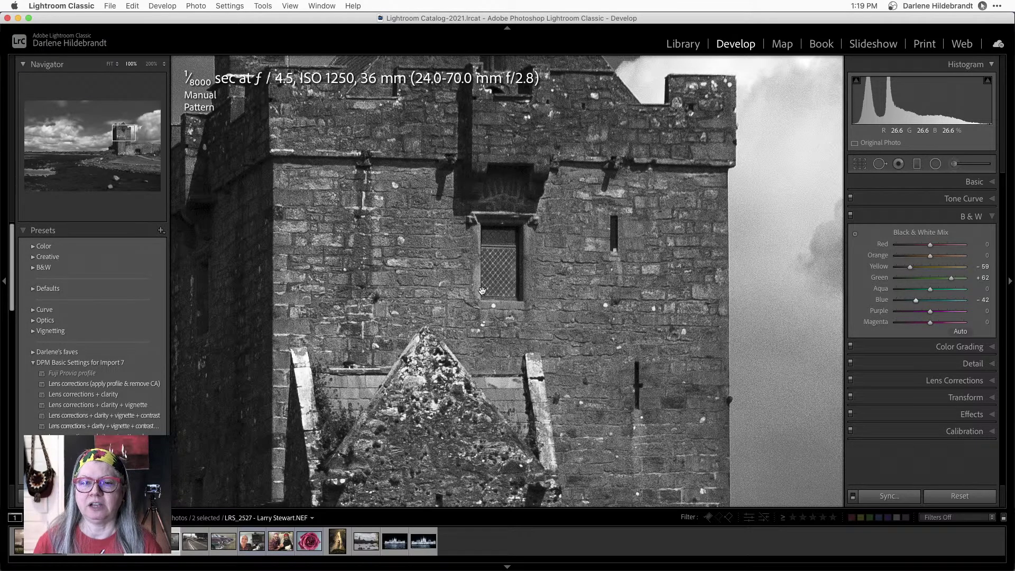
{"action": "scroll", "coordinate": [482, 291], "scroll_direction": "left", "scroll_amount": 3}
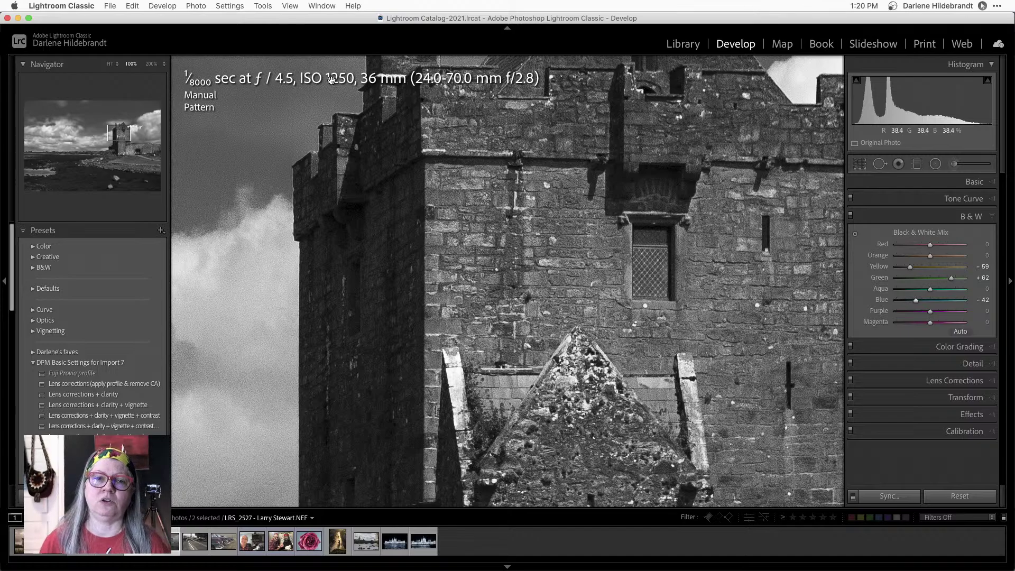
{"action": "left_click", "coordinate": [459, 174]}
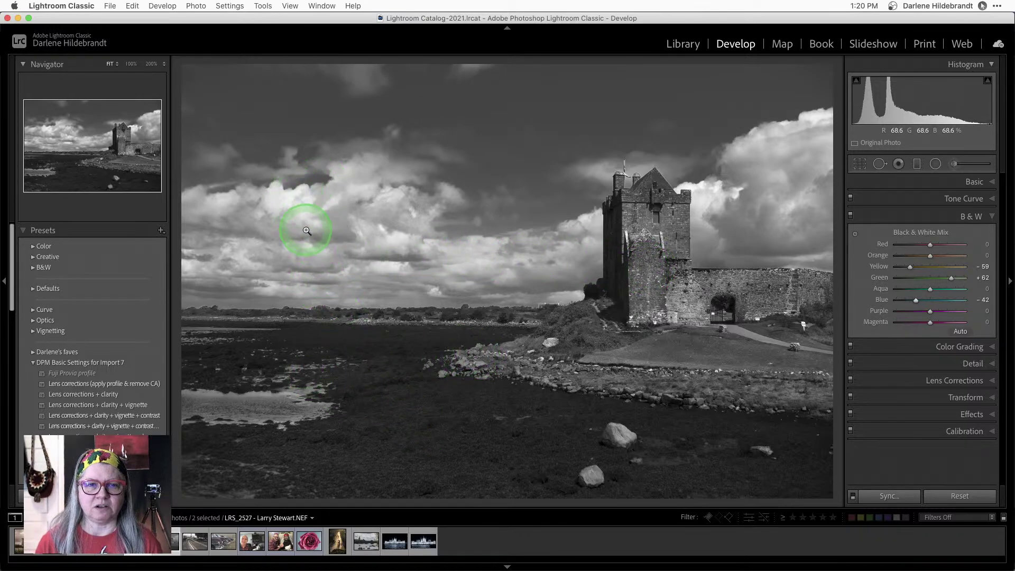
- Crop the castle photo from below with a custom aspect, removing dark foreground up to the large rock
{"action": "key", "text": "r"}
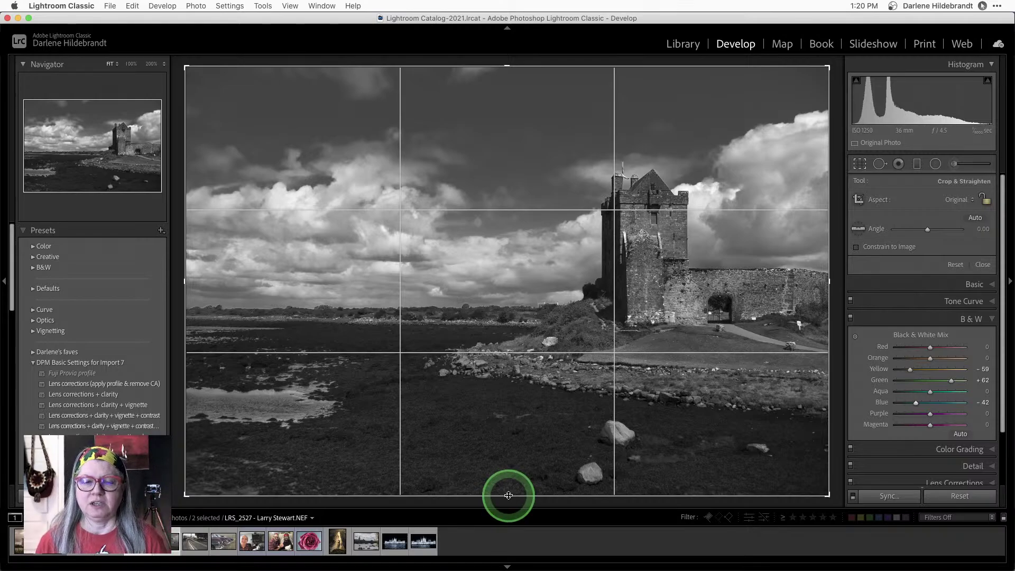
{"action": "left_click_drag", "start_coordinate": [508, 495], "coordinate": [509, 456]}
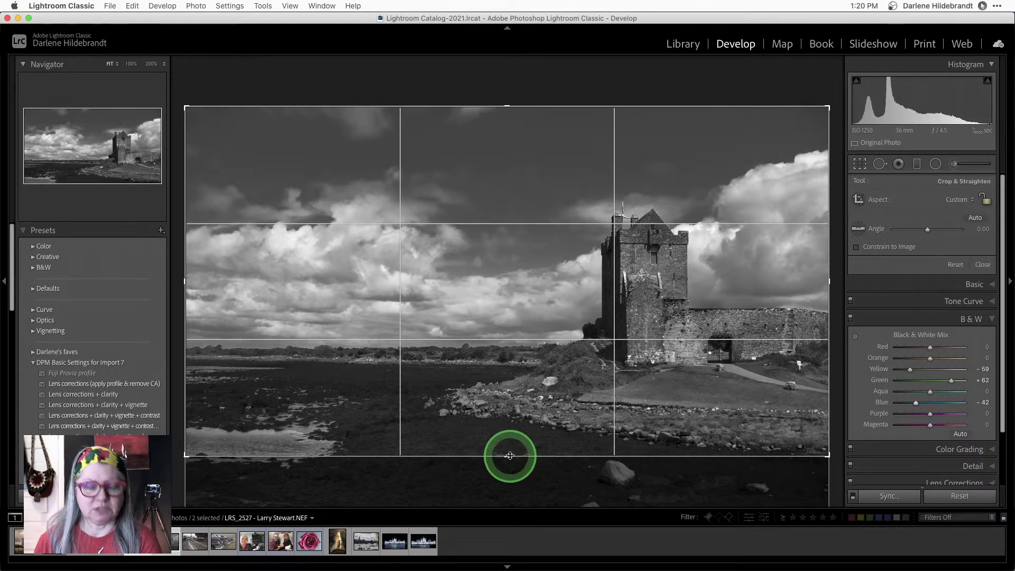
{"action": "key", "text": "Return"}
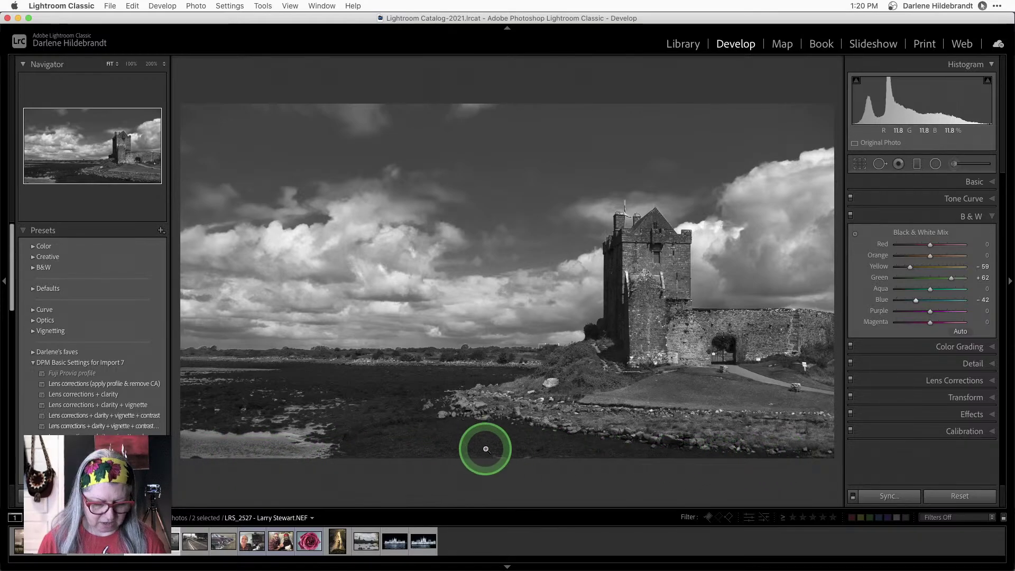
{"action": "key", "text": "r"}
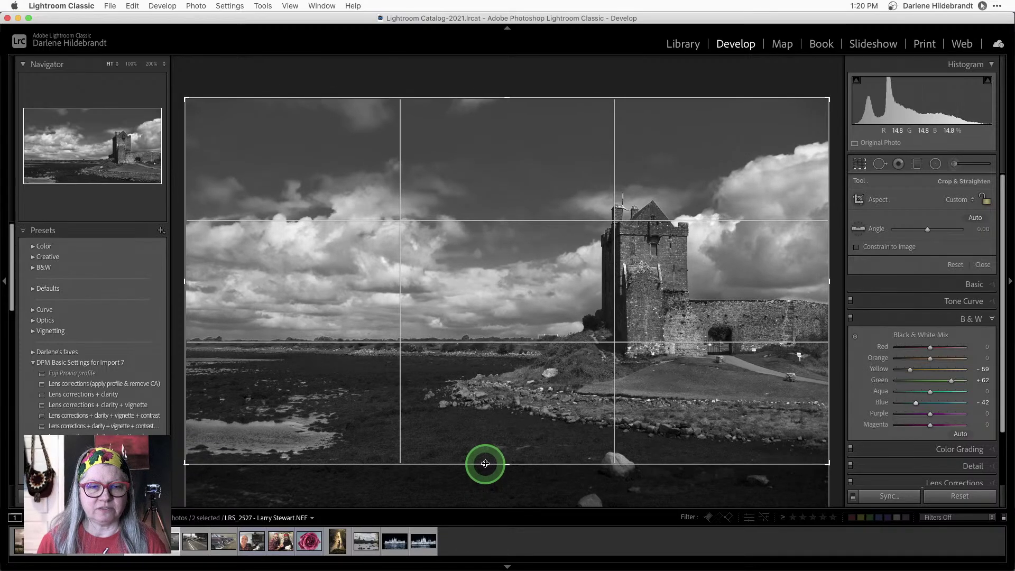
{"action": "left_click_drag", "start_coordinate": [486, 463], "coordinate": [658, 461]}
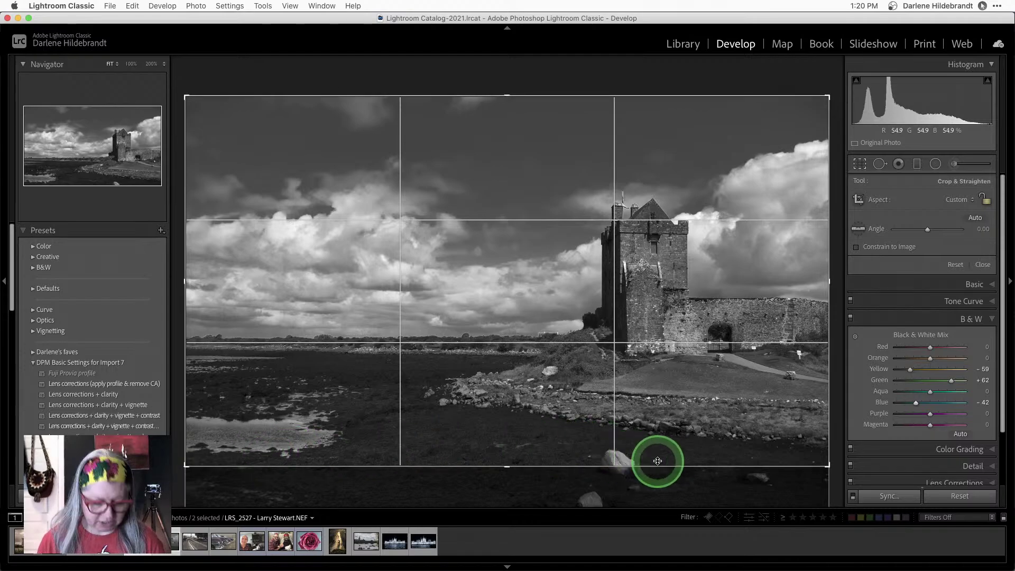
{"action": "key", "text": "Return"}
- Paint a size 60 healing stroke over the large rock at the photo's lower edge and source it from the dark ground beside it
{"action": "left_click", "coordinate": [610, 458]}
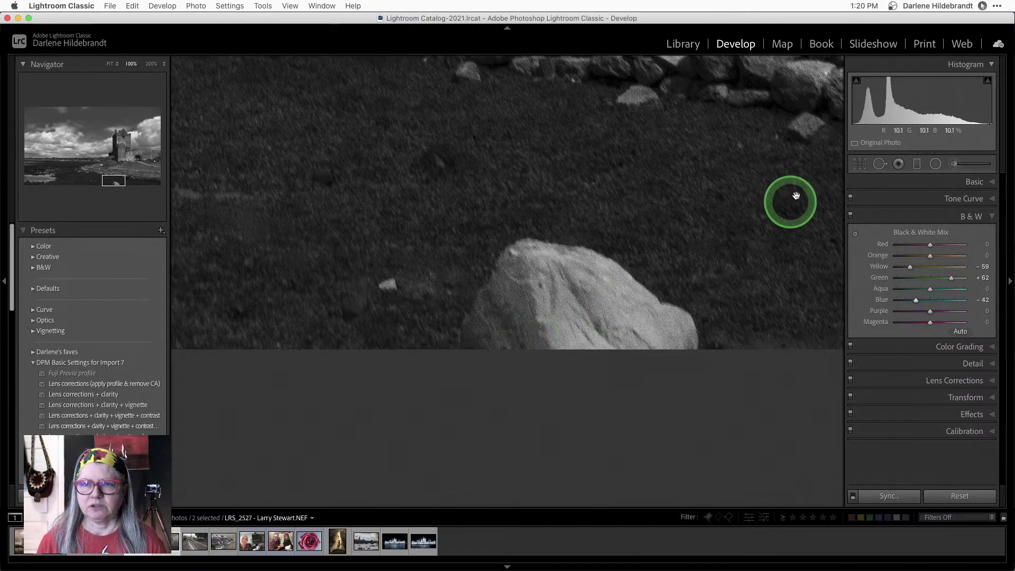
{"action": "key", "text": "q"}
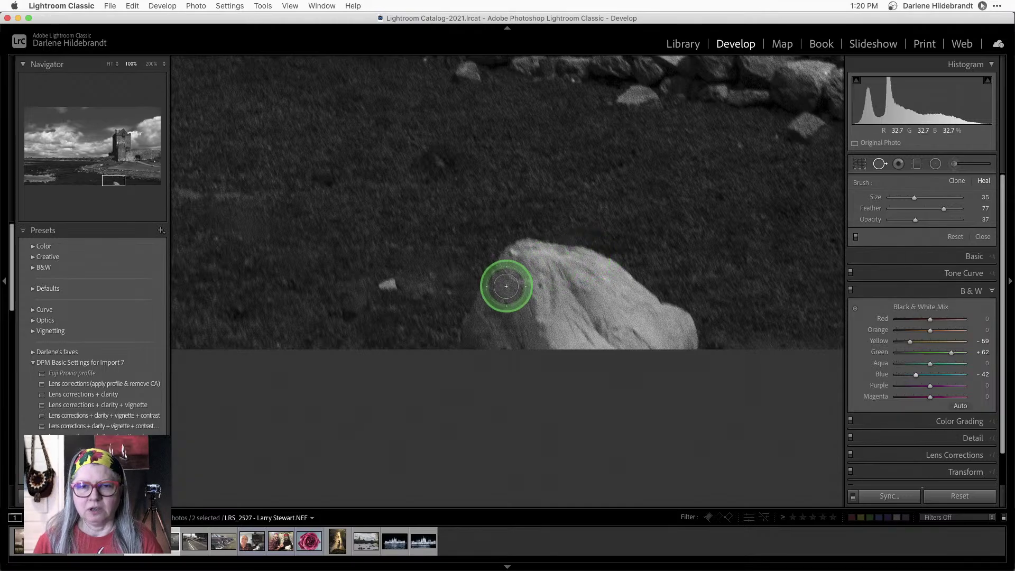
{"action": "scroll", "coordinate": [497, 292], "scroll_direction": "up", "scroll_amount": 3}
{"action": "mouse_move", "coordinate": [494, 294]}
{"action": "left_mouse_down"}
{"action": "mouse_move", "coordinate": [467, 293]}
{"action": "mouse_move", "coordinate": [459, 341]}
{"action": "left_mouse_up"}
{"action": "mouse_move", "coordinate": [507, 273]}
{"action": "left_mouse_down"}
{"action": "mouse_move", "coordinate": [573, 269]}
{"action": "mouse_move", "coordinate": [682, 342]}
{"action": "mouse_move", "coordinate": [512, 340]}
{"action": "mouse_move", "coordinate": [554, 312]}
{"action": "left_mouse_up"}
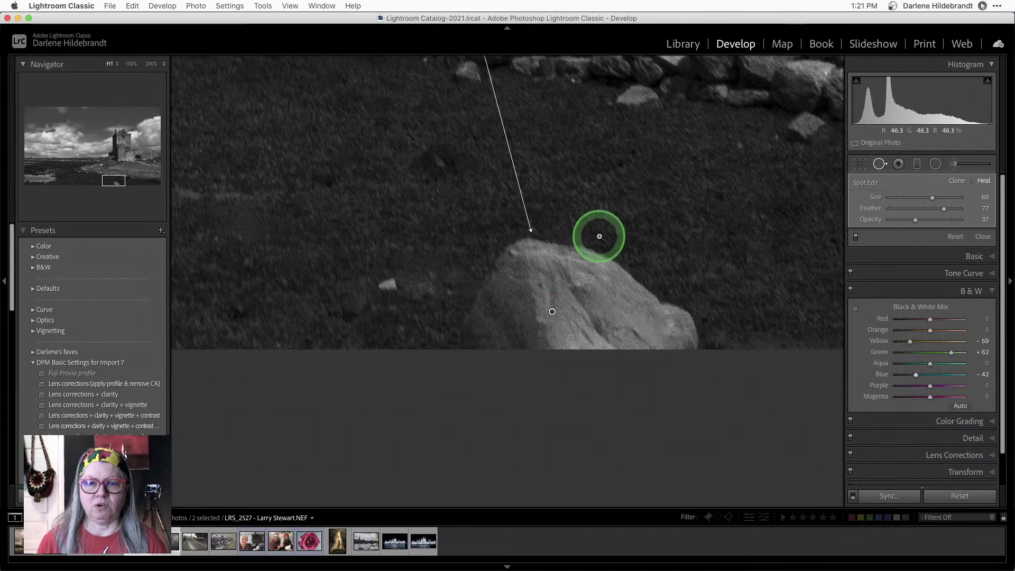
{"action": "key", "text": "z"}
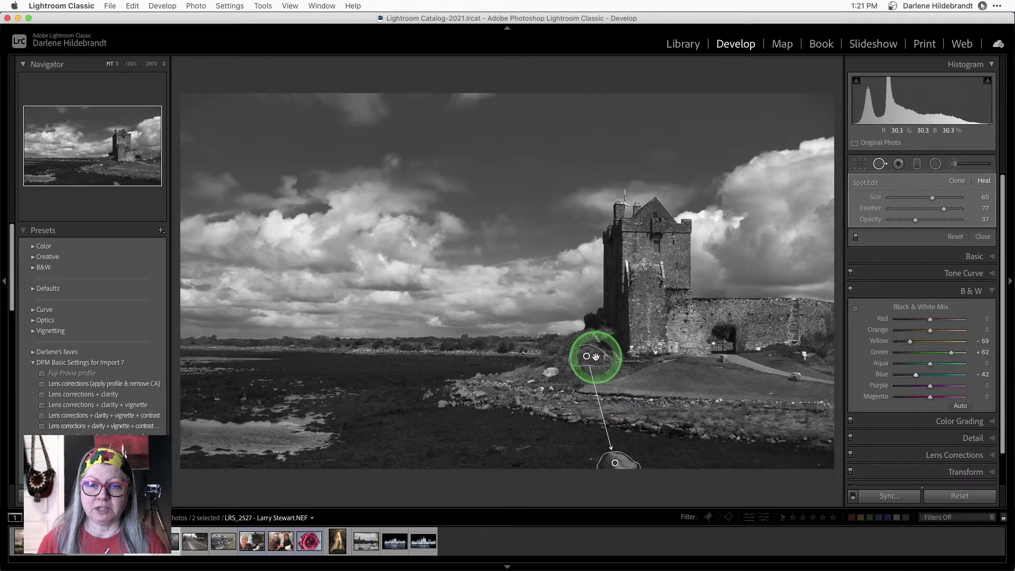
{"action": "mouse_move", "coordinate": [587, 356]}
{"action": "left_mouse_down"}
{"action": "mouse_move", "coordinate": [584, 416]}
{"action": "mouse_move", "coordinate": [568, 455]}
{"action": "left_mouse_up"}
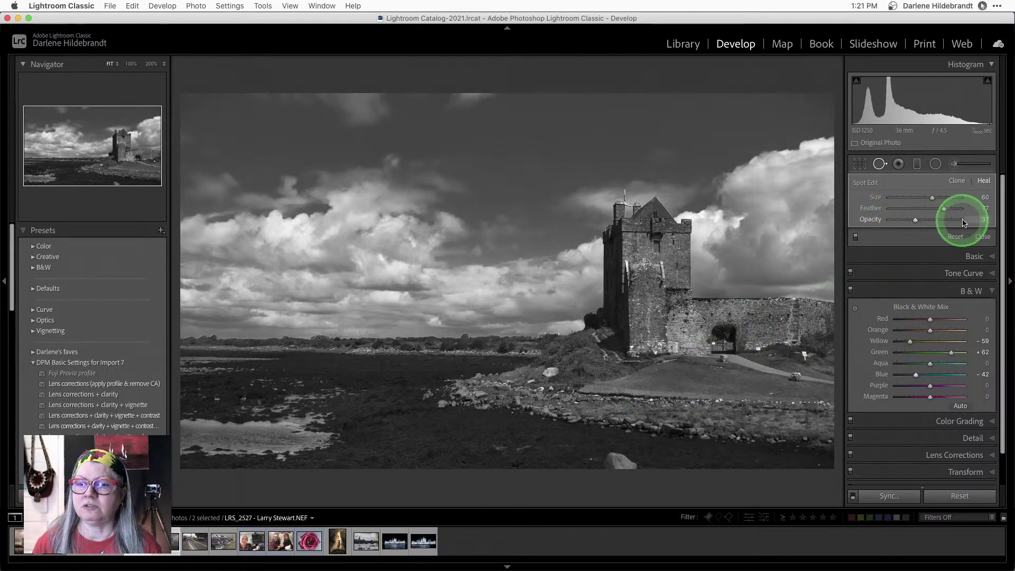
- Set the rock's healing spot to feather 34 and opacity 70, then finish spot removal
{"action": "left_click_drag", "start_coordinate": [916, 222], "coordinate": [963, 223]}
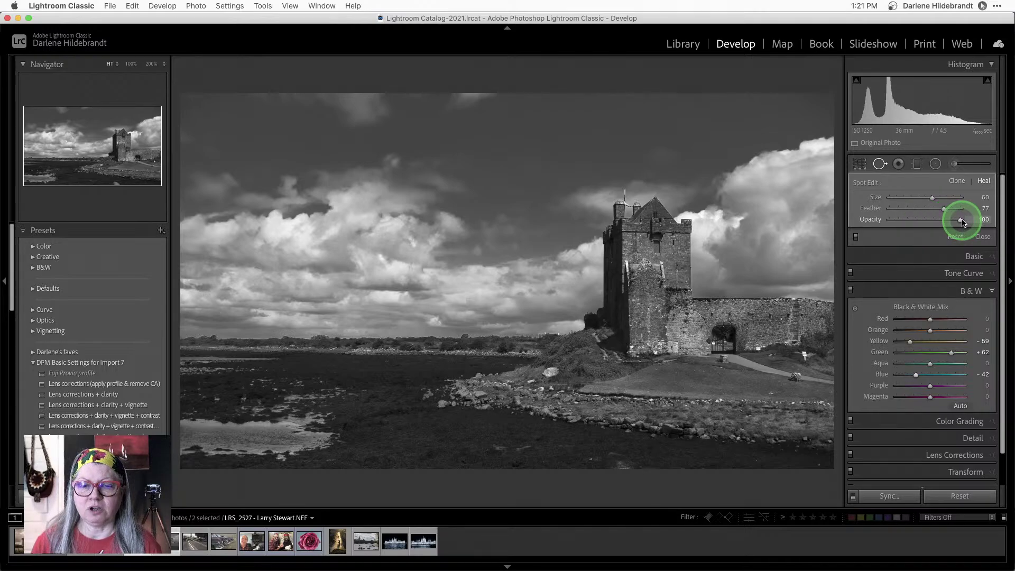
{"action": "left_click_drag", "start_coordinate": [944, 209], "coordinate": [914, 208]}
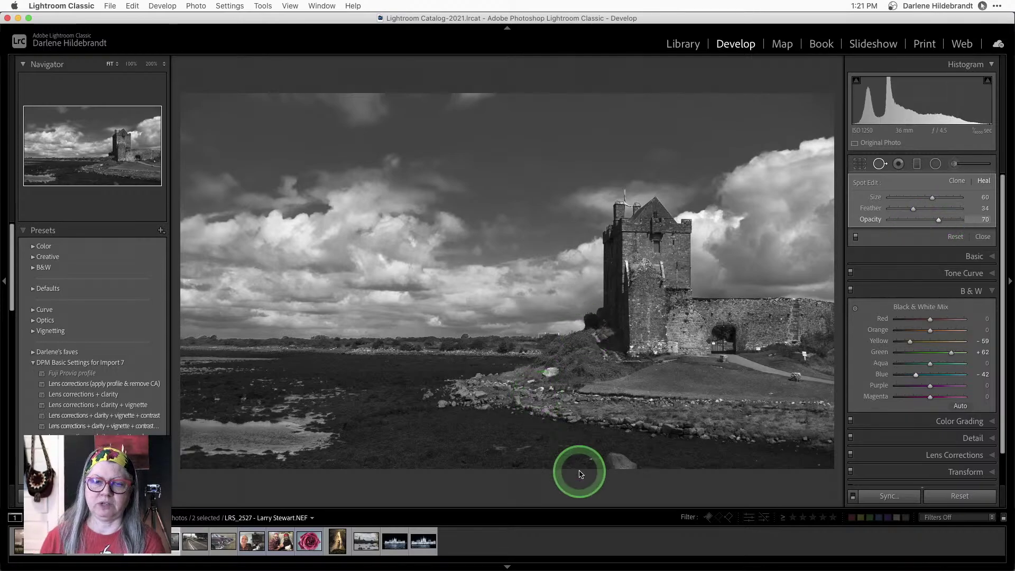
{"action": "left_click", "coordinate": [618, 463]}
{"action": "left_click_drag", "start_coordinate": [617, 463], "coordinate": [567, 464]}
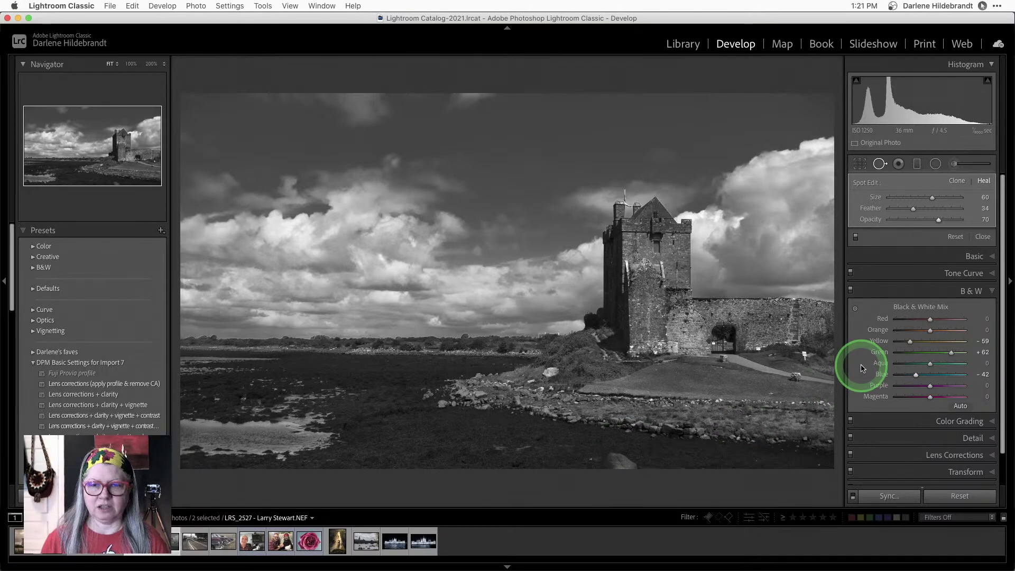
{"action": "key", "text": "q"}
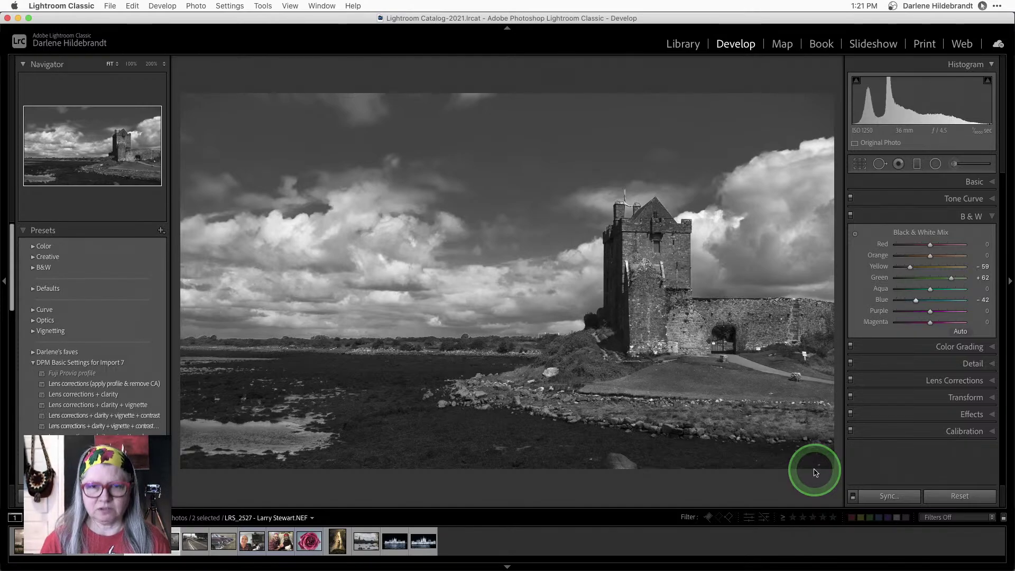
- Compare the black-and-white edit of the castle photo with its before version
{"action": "key", "text": "backslash"}
{"action": "key", "text": "backslash"}
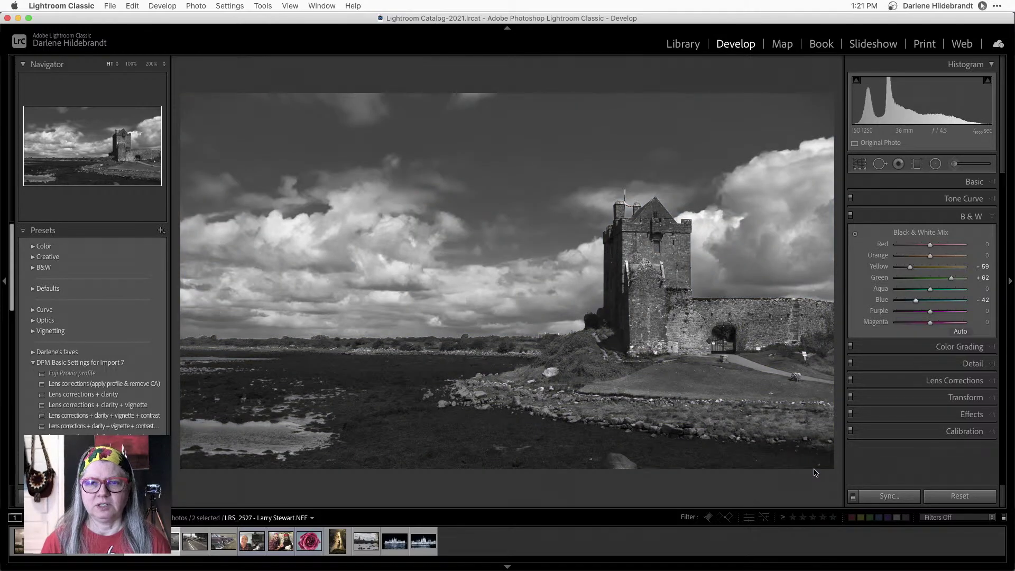
{"action": "key", "text": "backslash"}
{"action": "key", "text": "backslash"}
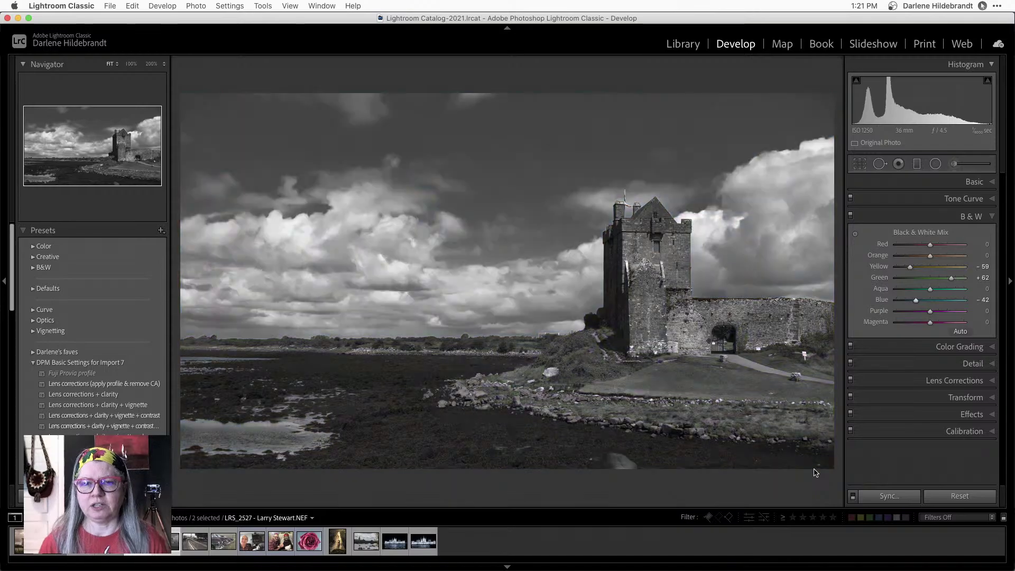
- Apply the Noise reduction #1 luminance (low) preset and examine the sky grain beside the castle tower at 100%
{"action": "left_click", "coordinate": [968, 182]}
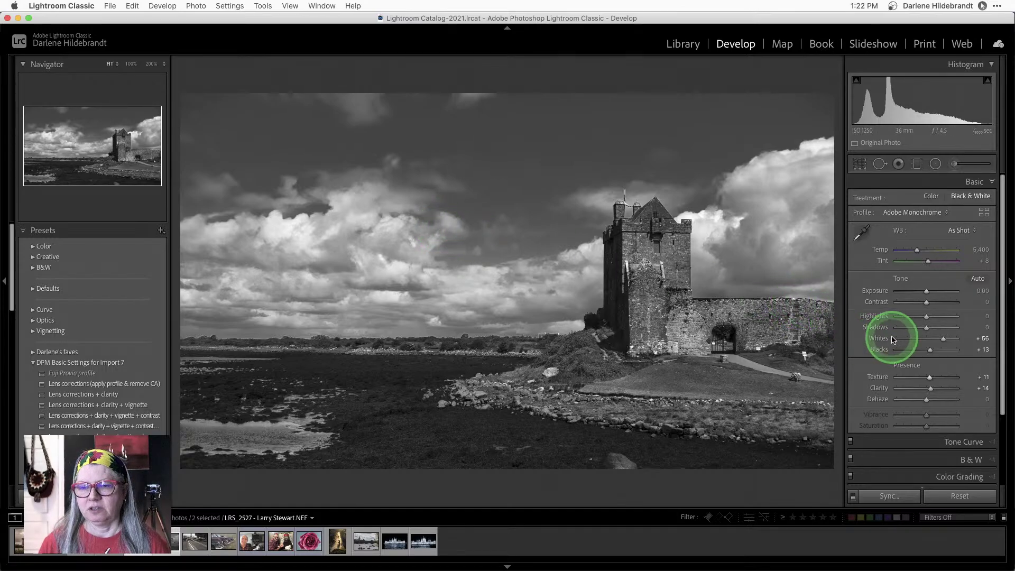
{"action": "scroll", "coordinate": [891, 335], "scroll_direction": "down", "scroll_amount": 1}
{"action": "scroll", "coordinate": [157, 394], "scroll_direction": "down", "scroll_amount": 8}
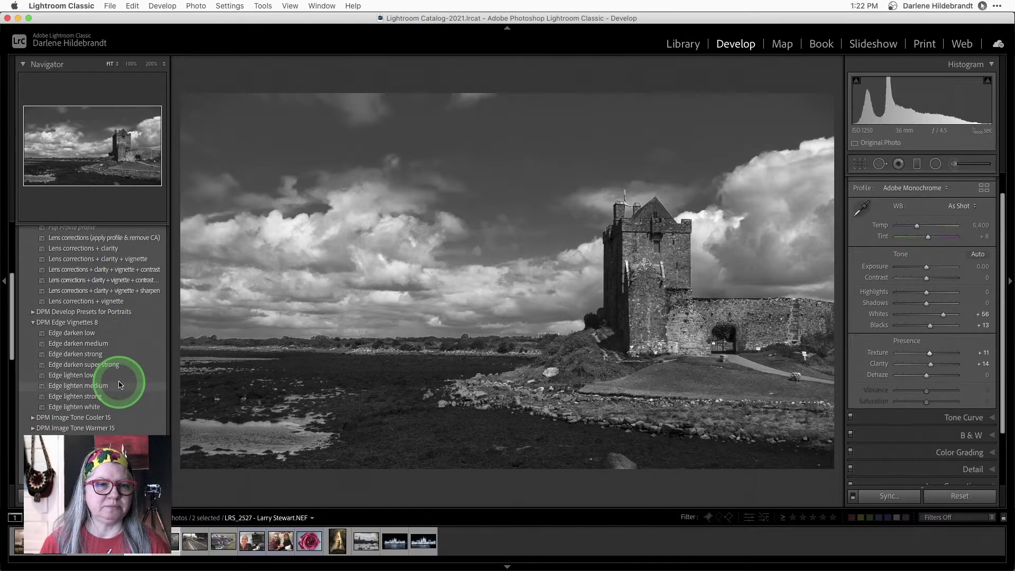
{"action": "scroll", "coordinate": [63, 357], "scroll_direction": "down", "scroll_amount": 3}
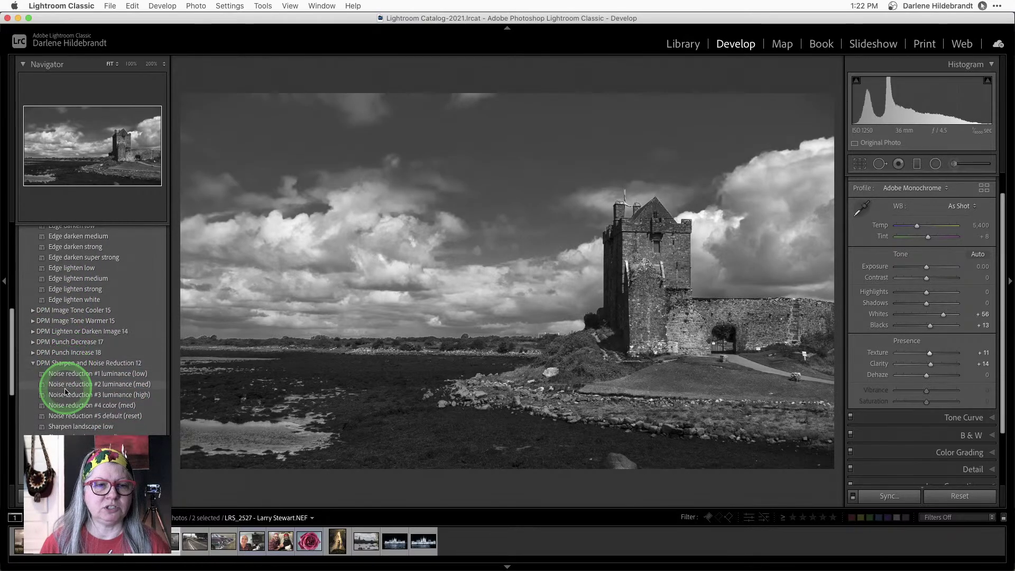
{"action": "left_click", "coordinate": [71, 377]}
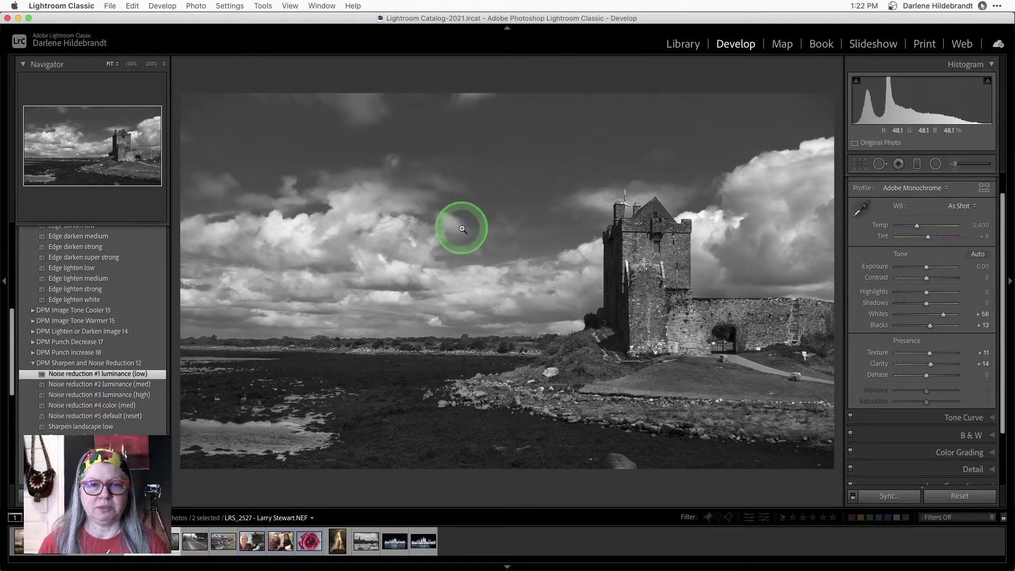
{"action": "left_click", "coordinate": [582, 233]}
{"action": "left_click_drag", "start_coordinate": [613, 221], "coordinate": [519, 270]}
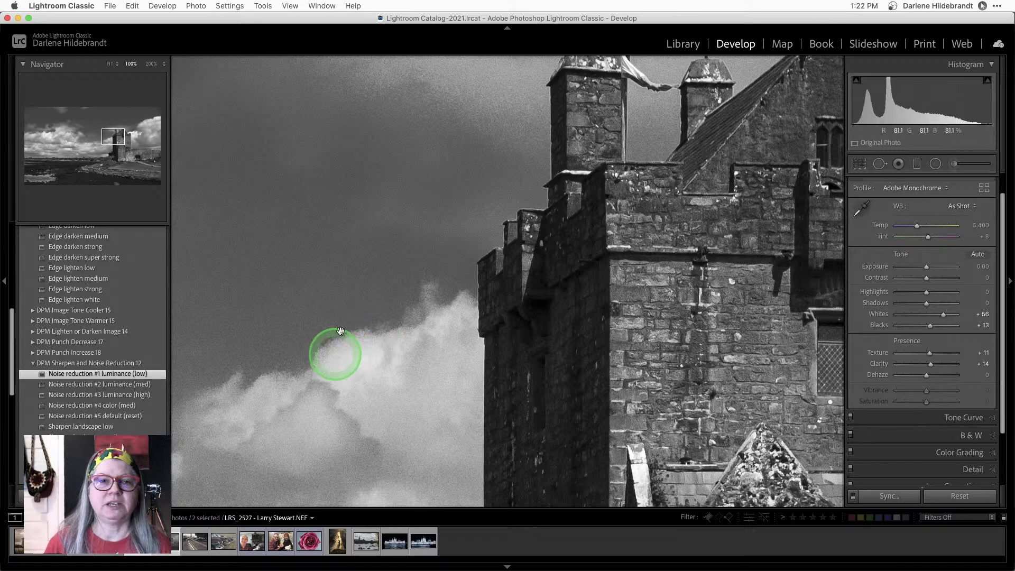
{"action": "left_click_drag", "start_coordinate": [375, 225], "coordinate": [381, 335]}
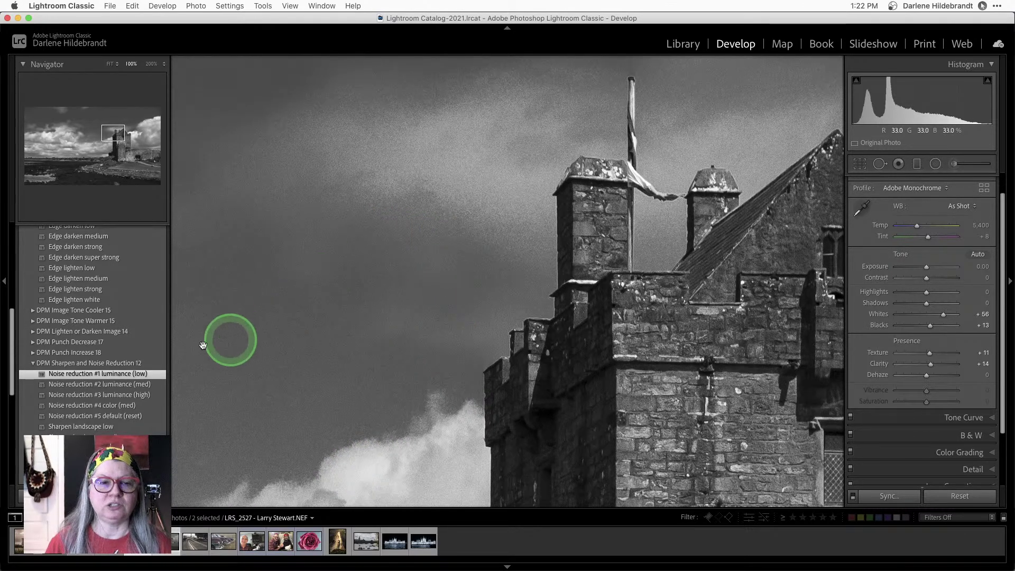
- Apply the Noise reduction #2 luminance (med) and Sharpen landscape low presets to the castle photo
{"action": "left_click", "coordinate": [115, 385]}
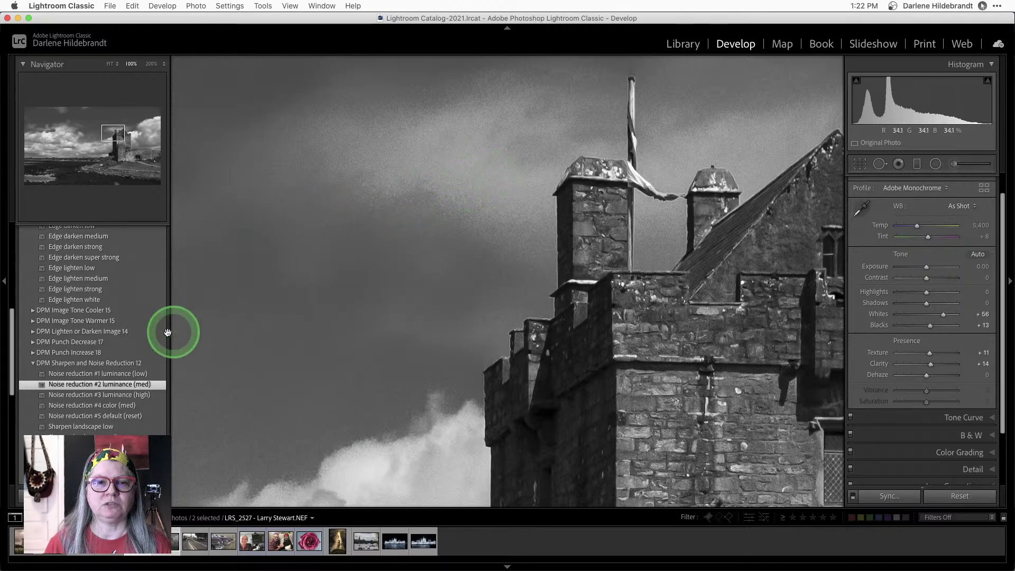
{"action": "scroll", "coordinate": [106, 386], "scroll_direction": "down", "scroll_amount": 2}
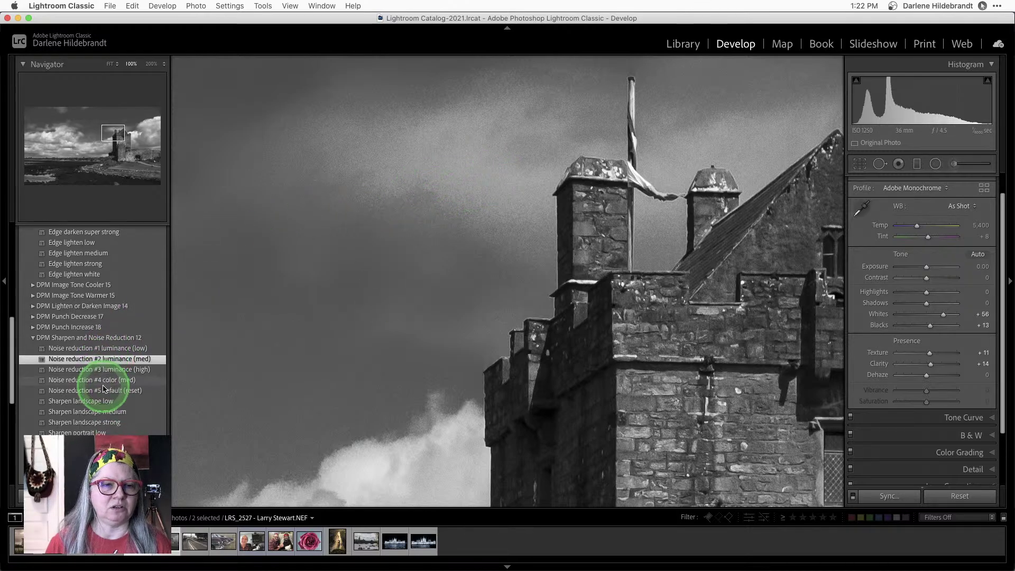
{"action": "left_click", "coordinate": [80, 400]}
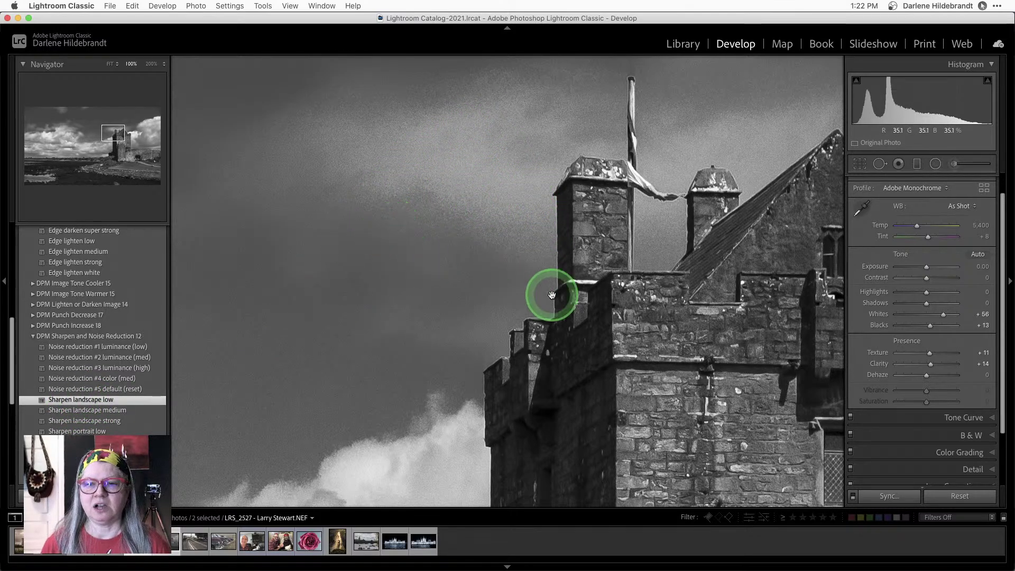
{"action": "left_click", "coordinate": [596, 289]}
{"action": "left_click", "coordinate": [595, 289]}
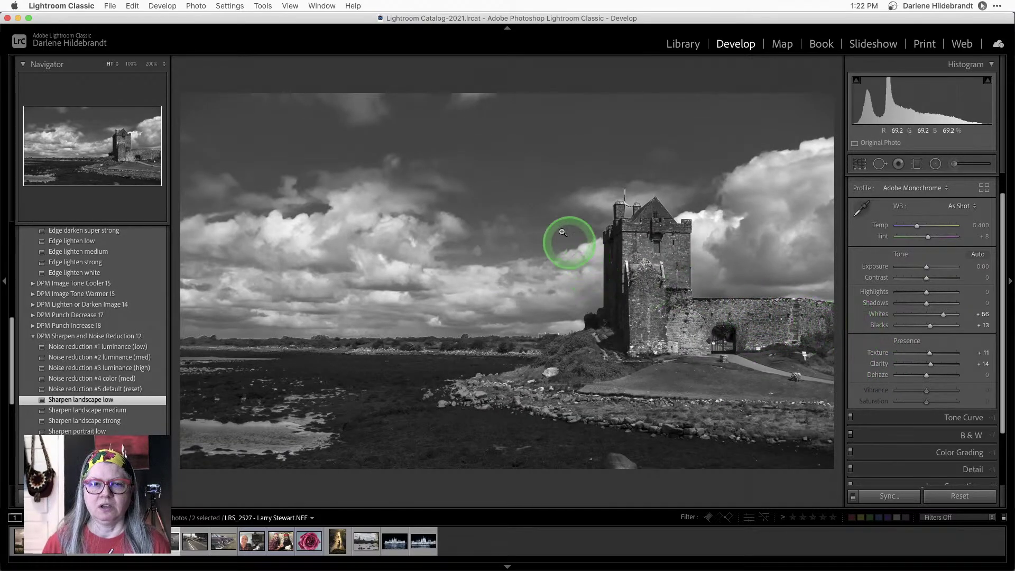
- Set the sharpening Masking to 62, using the mask preview on the clouds at 100%
{"action": "left_click", "coordinate": [449, 216]}
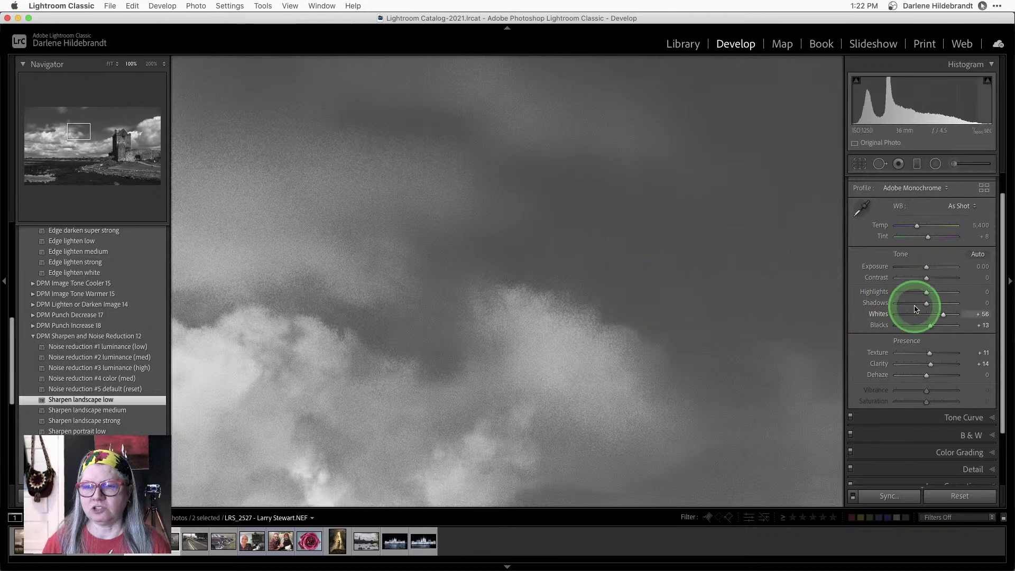
{"action": "scroll", "coordinate": [913, 301], "scroll_direction": "down", "scroll_amount": 3}
{"action": "left_click", "coordinate": [972, 403]}
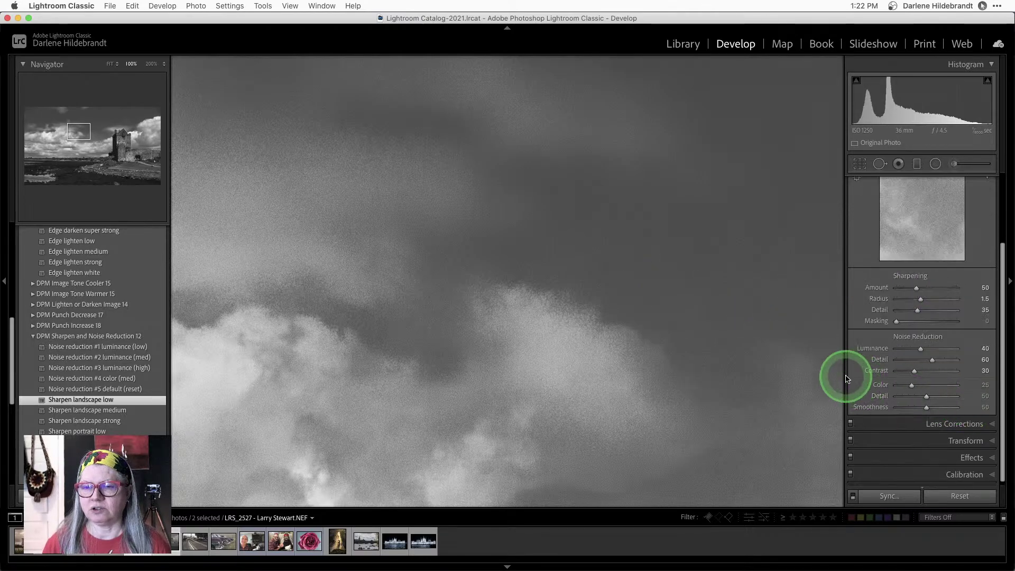
{"action": "scroll", "coordinate": [895, 382], "scroll_direction": "up", "scroll_amount": 1}
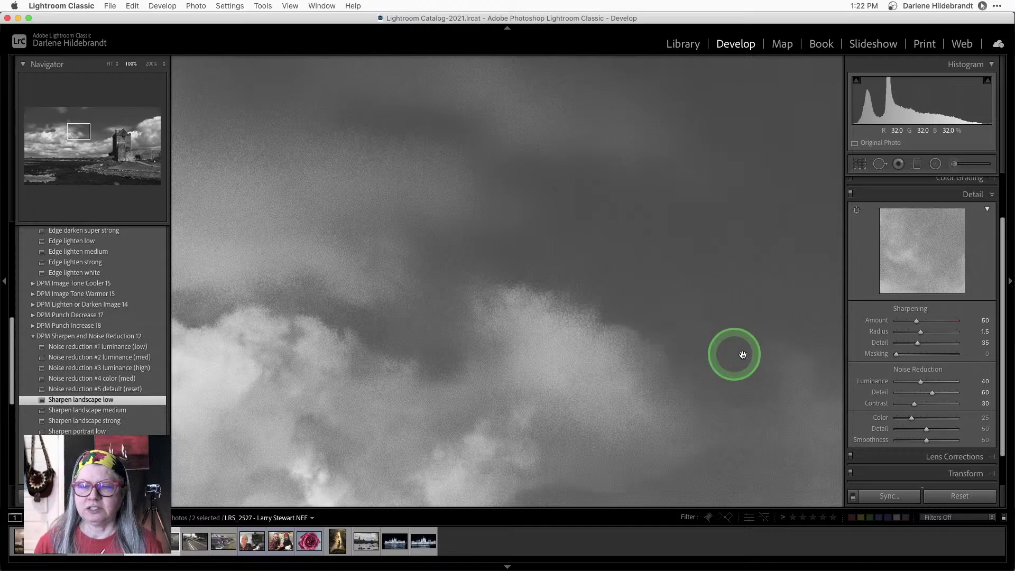
{"action": "left_click", "coordinate": [897, 356], "text": "alt"}
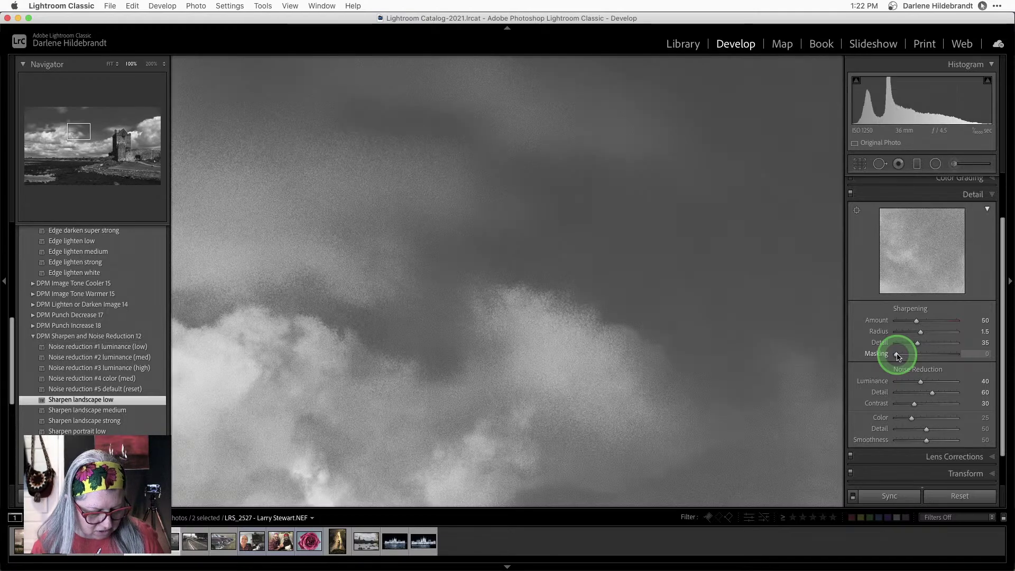
{"action": "left_click", "coordinate": [897, 356], "text": "alt"}
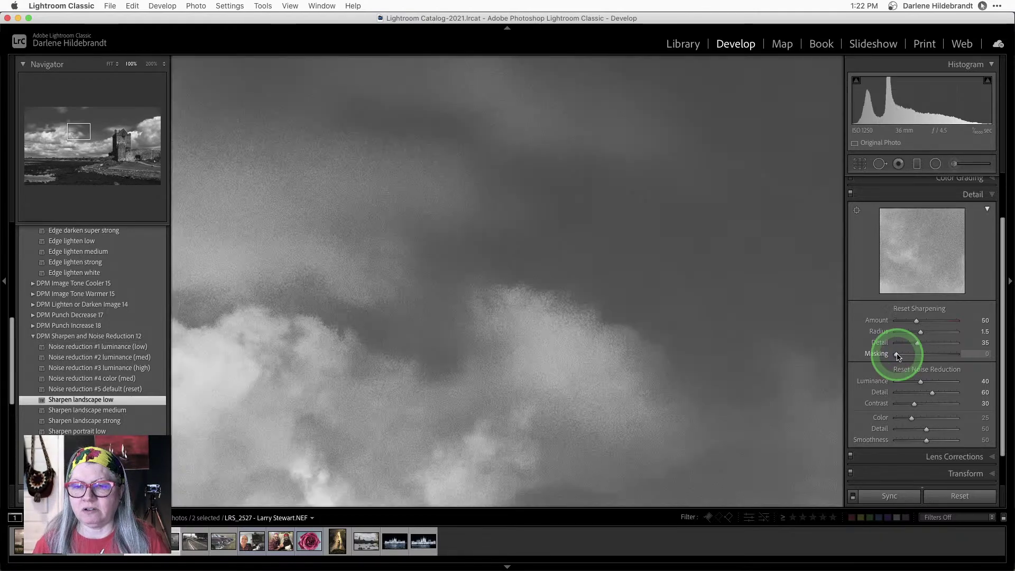
{"action": "left_click", "coordinate": [897, 355], "text": "alt"}
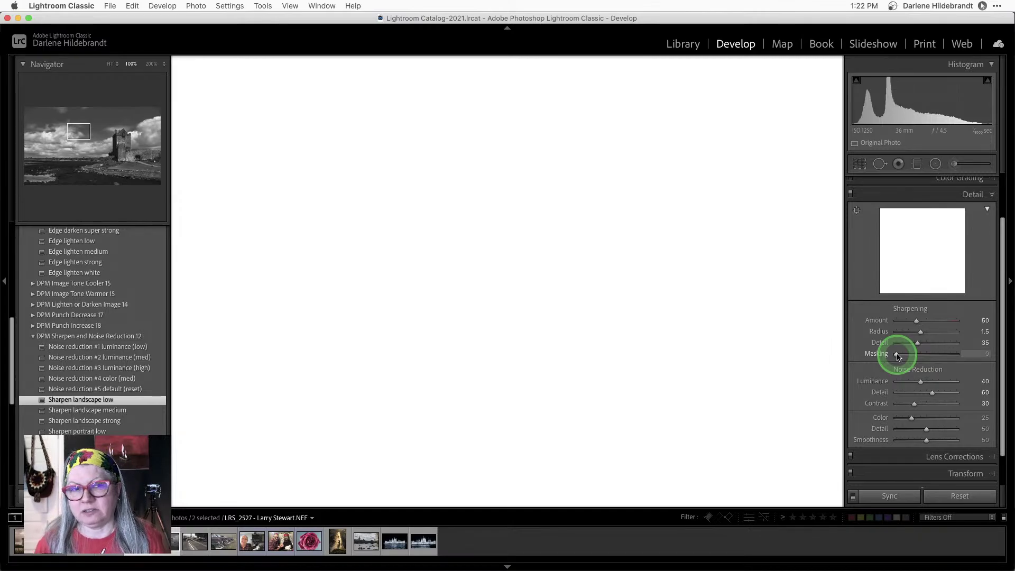
{"action": "left_click_drag", "start_coordinate": [897, 355], "coordinate": [927, 355]}
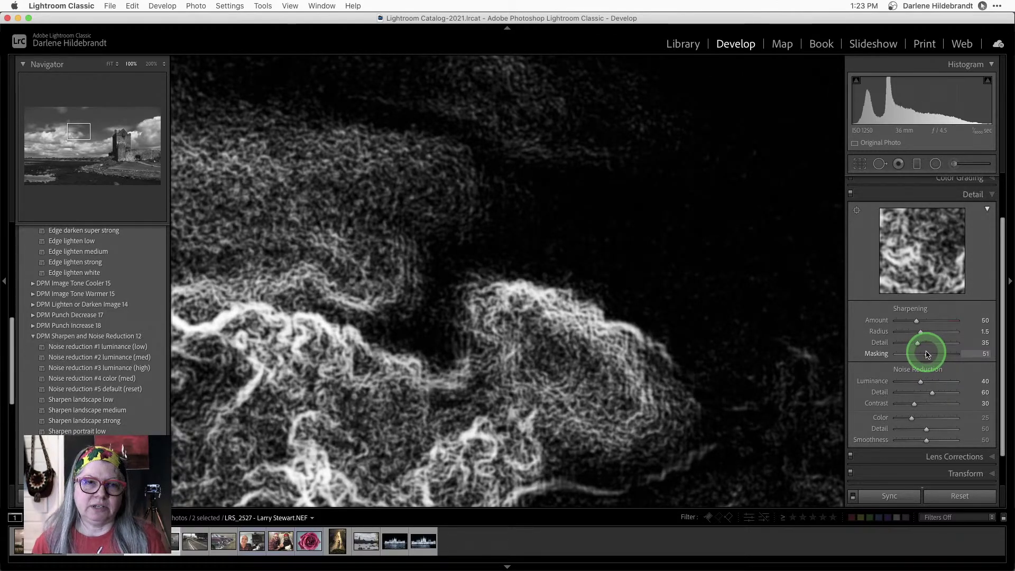
{"action": "left_click_drag", "start_coordinate": [927, 355], "coordinate": [927, 354]}
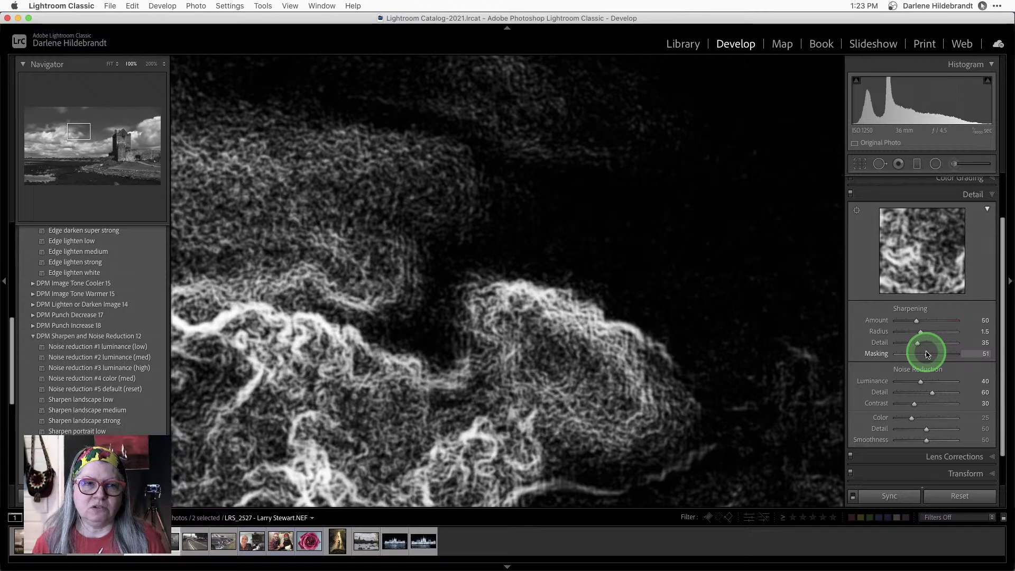
{"action": "left_click_drag", "start_coordinate": [926, 355], "coordinate": [927, 354]}
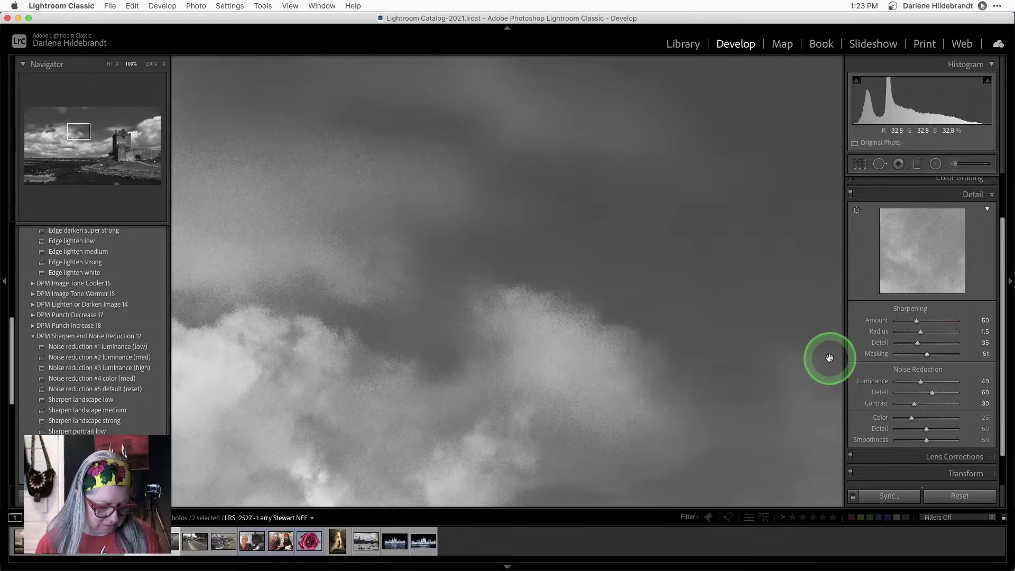
{"action": "key", "text": "alt"}
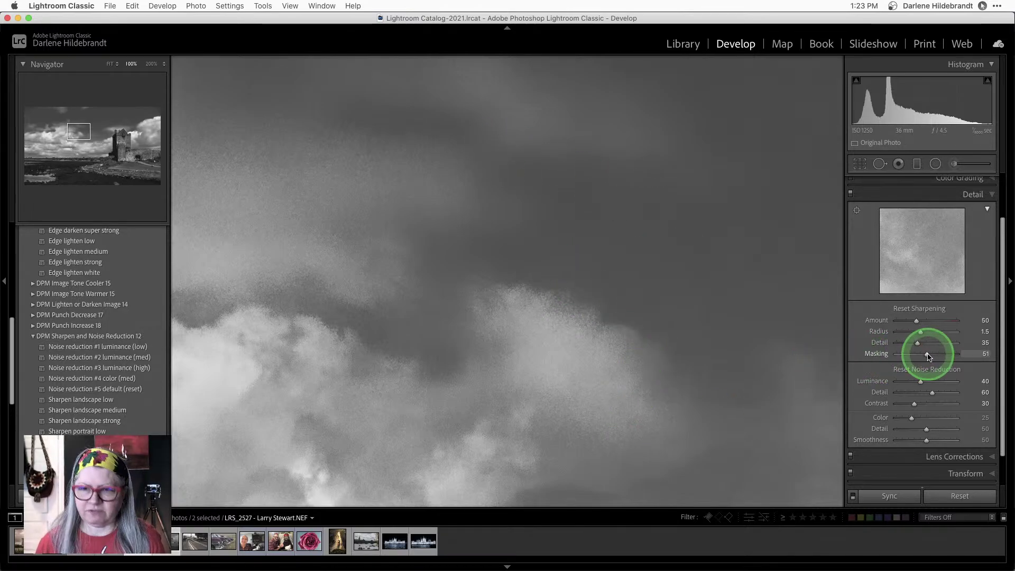
{"action": "left_click_drag", "start_coordinate": [929, 357], "coordinate": [935, 355]}
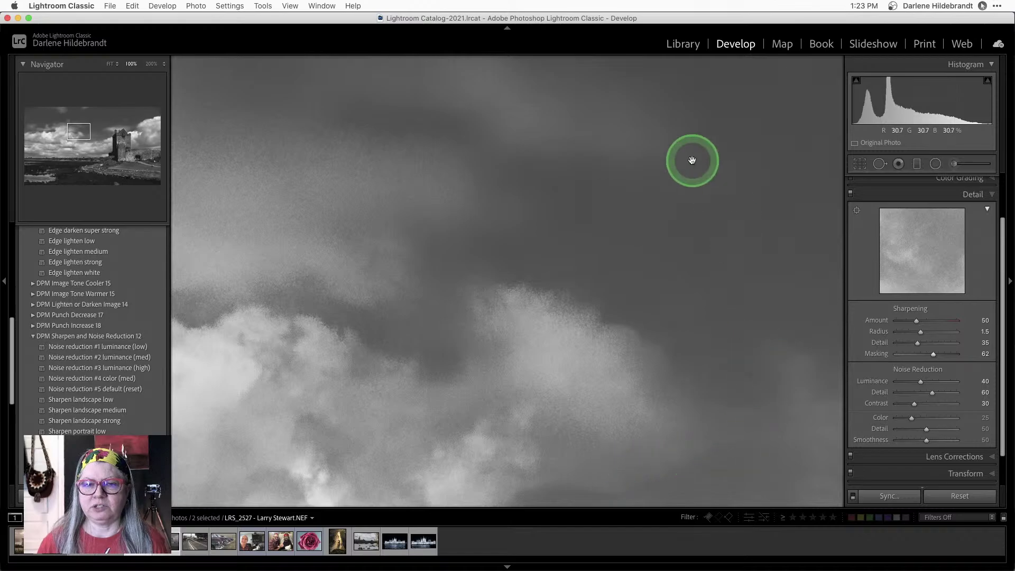
{"action": "left_click", "coordinate": [685, 209]}
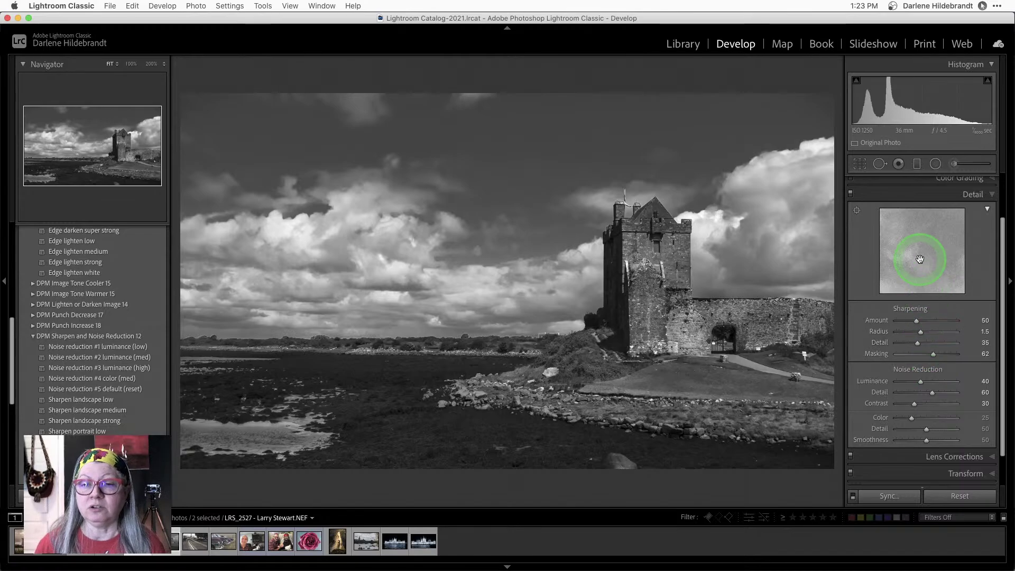
{"action": "left_click", "coordinate": [918, 380]}
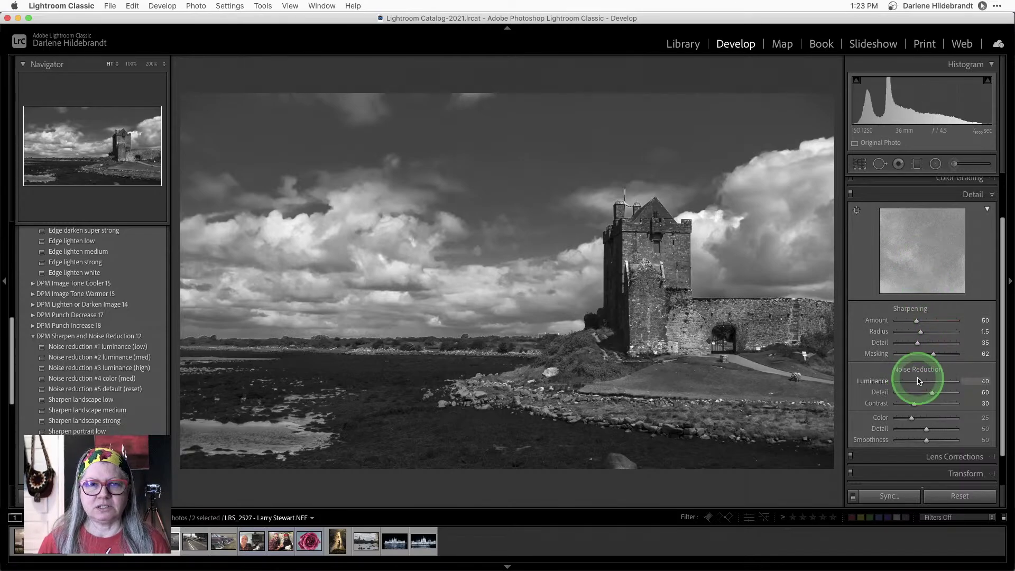
{"action": "scroll", "coordinate": [919, 381], "scroll_direction": "up", "scroll_amount": 3}
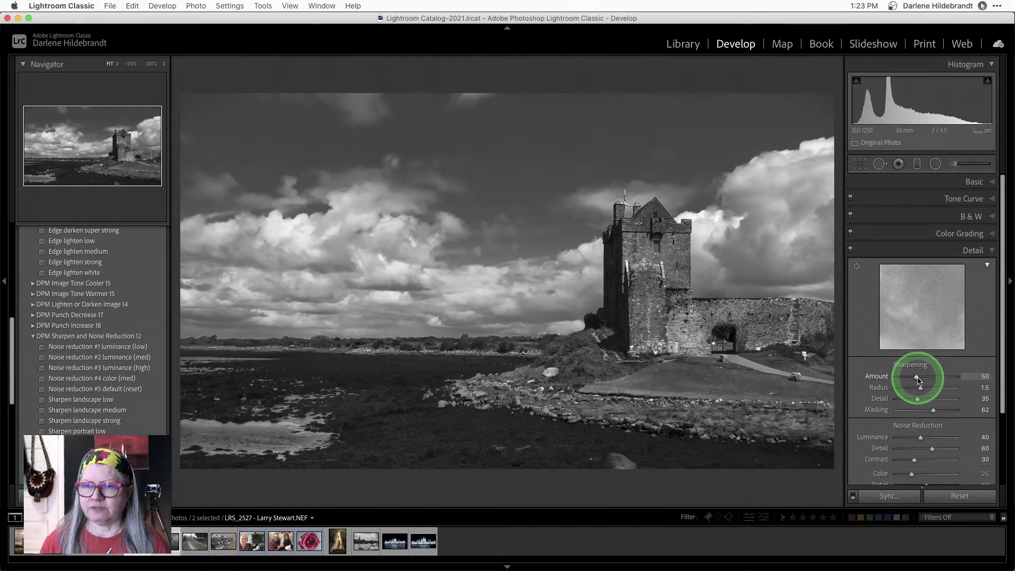
- Place an elliptical radial filter around the castle tower and reset all its effect sliders to zero
{"action": "left_click", "coordinate": [938, 247]}
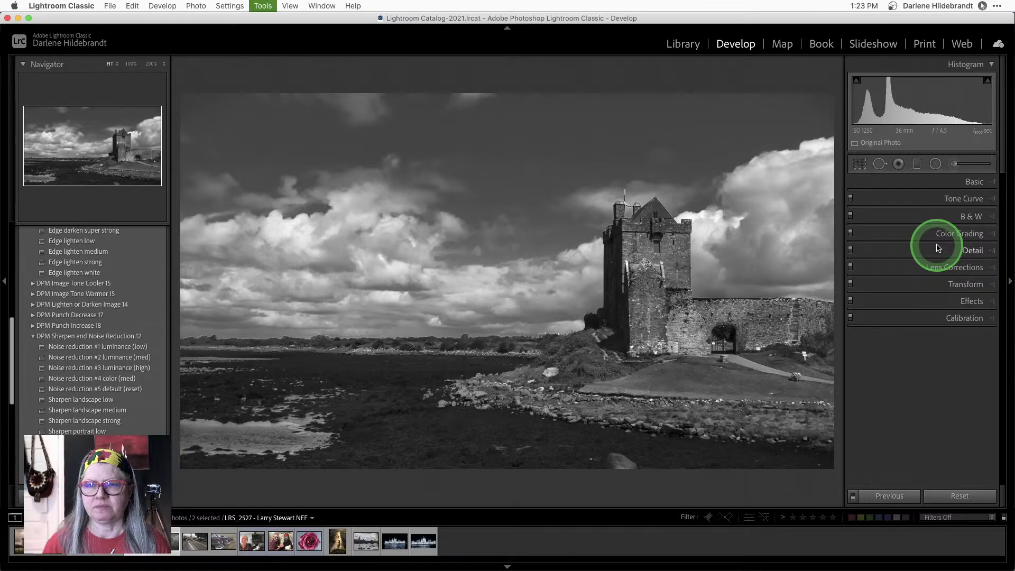
{"action": "key", "text": "shift+m"}
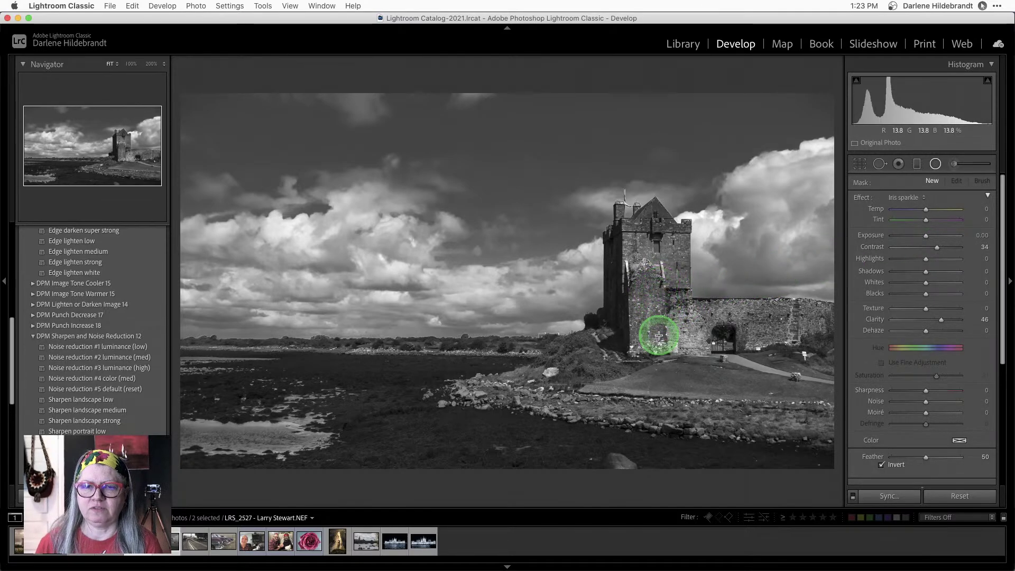
{"action": "left_click_drag", "start_coordinate": [659, 286], "coordinate": [709, 378]}
{"action": "left_click_drag", "start_coordinate": [679, 324], "coordinate": [663, 308]}
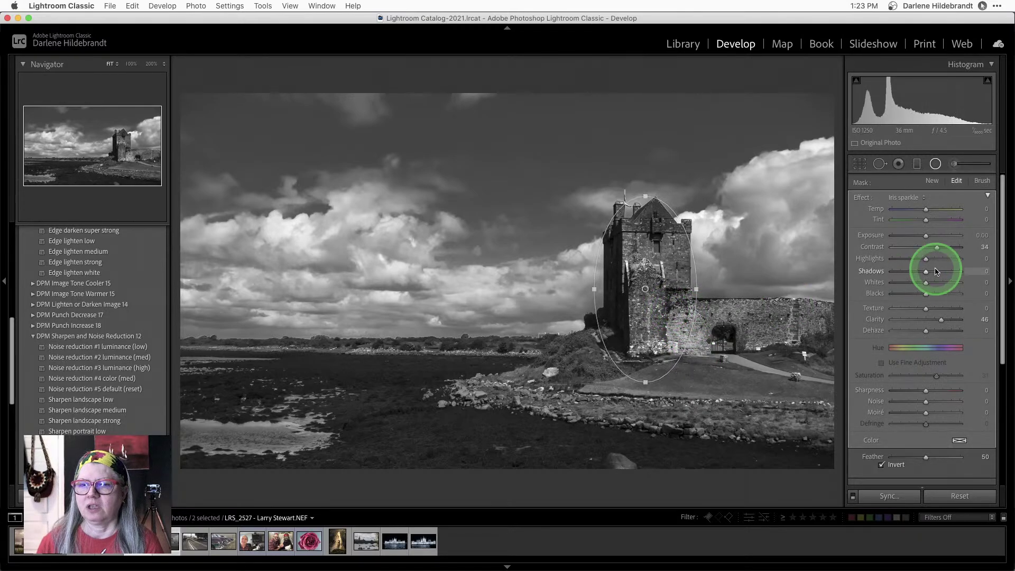
{"action": "double_click", "coordinate": [862, 199]}
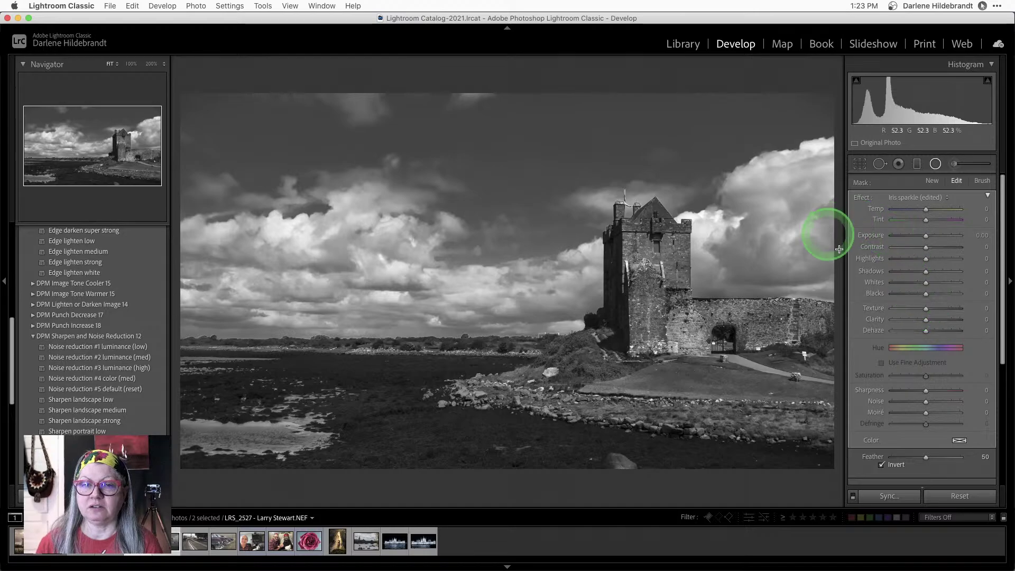
- Set the tower filter's Texture to 58 and Clarity to 26, checking the stonework at 100%
{"action": "left_click_drag", "start_coordinate": [925, 308], "coordinate": [945, 310]}
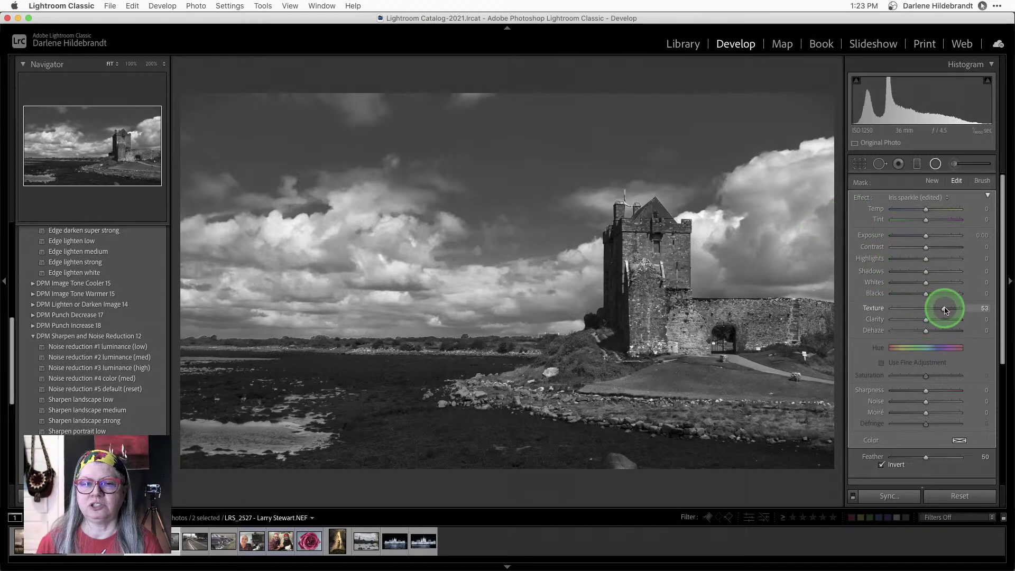
{"action": "left_click", "coordinate": [131, 63]}
{"action": "scroll", "coordinate": [618, 289], "scroll_direction": "right", "scroll_amount": 15}
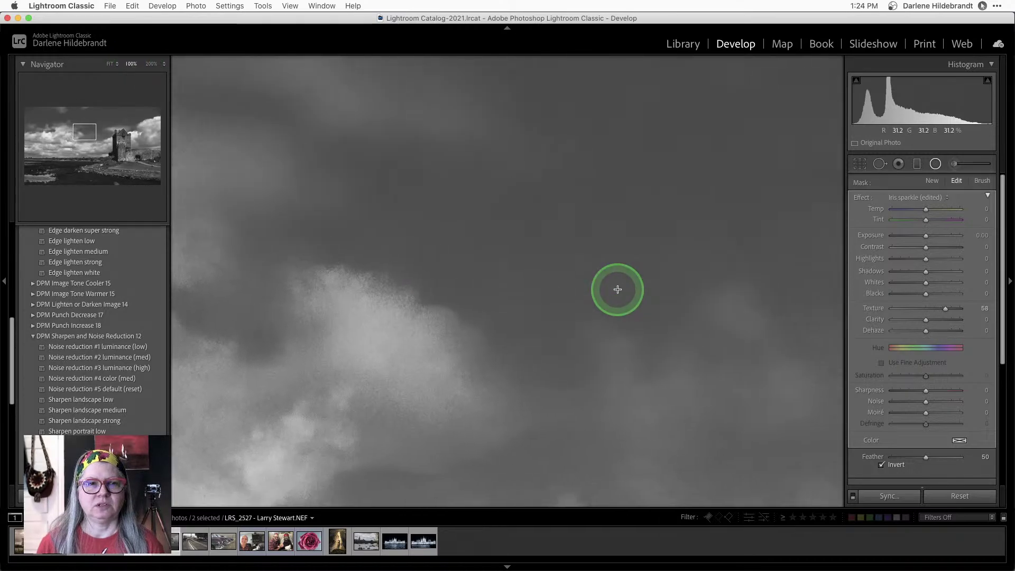
{"action": "scroll", "coordinate": [617, 289], "scroll_direction": "right", "scroll_amount": 10}
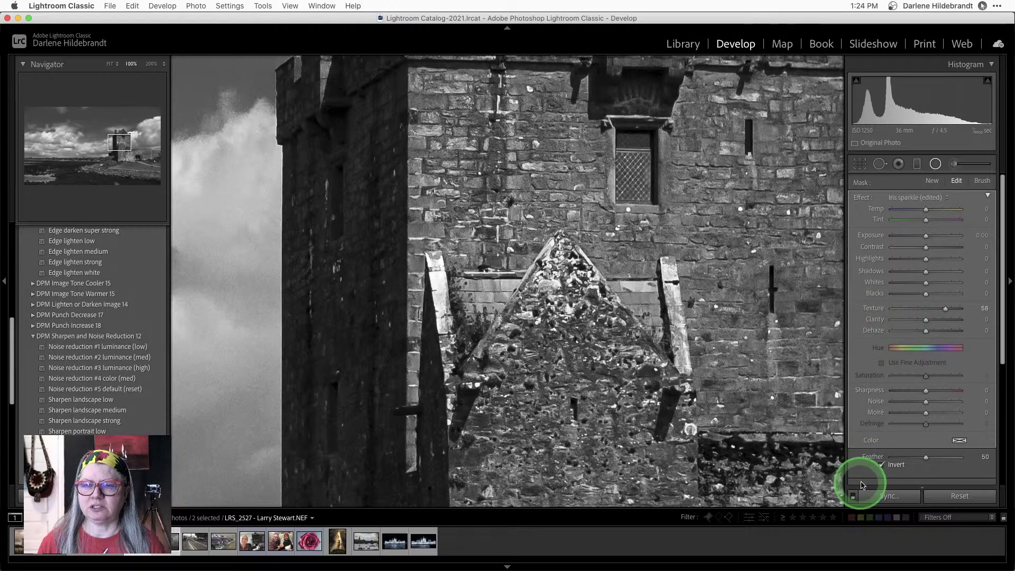
{"action": "scroll", "coordinate": [883, 399], "scroll_direction": "down", "scroll_amount": 3}
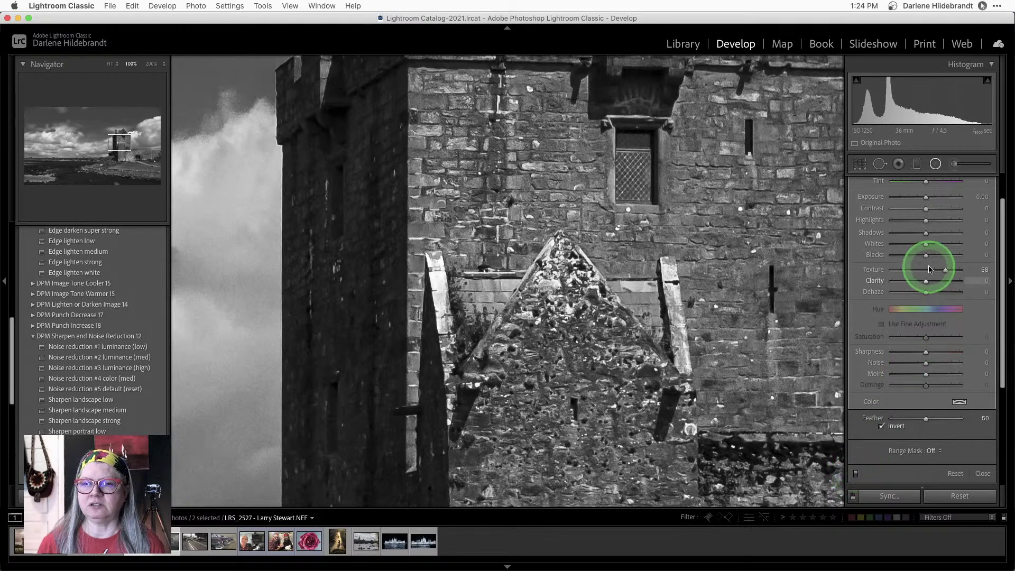
{"action": "left_click_drag", "start_coordinate": [925, 281], "coordinate": [937, 283]}
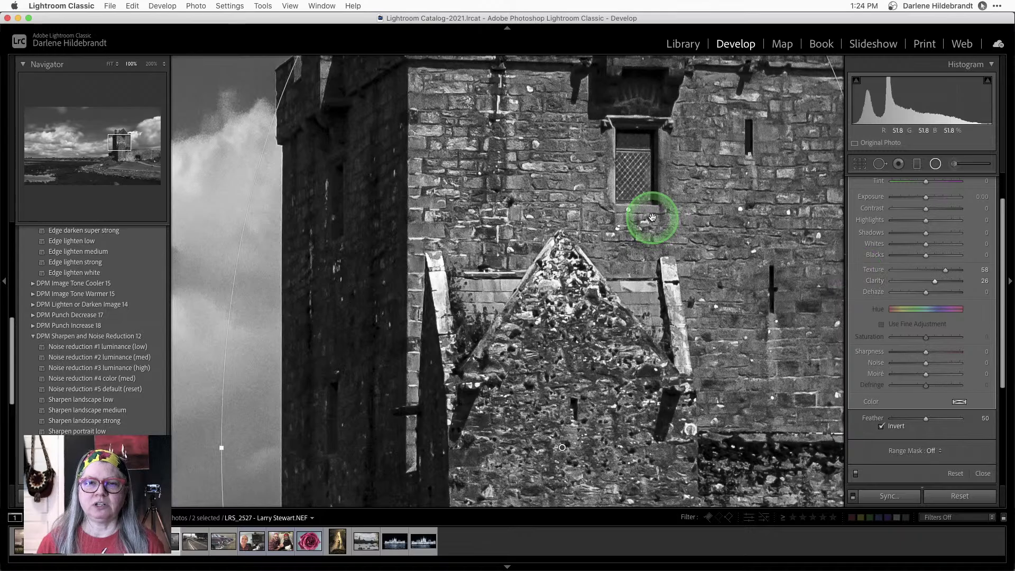
{"action": "key", "text": "z"}
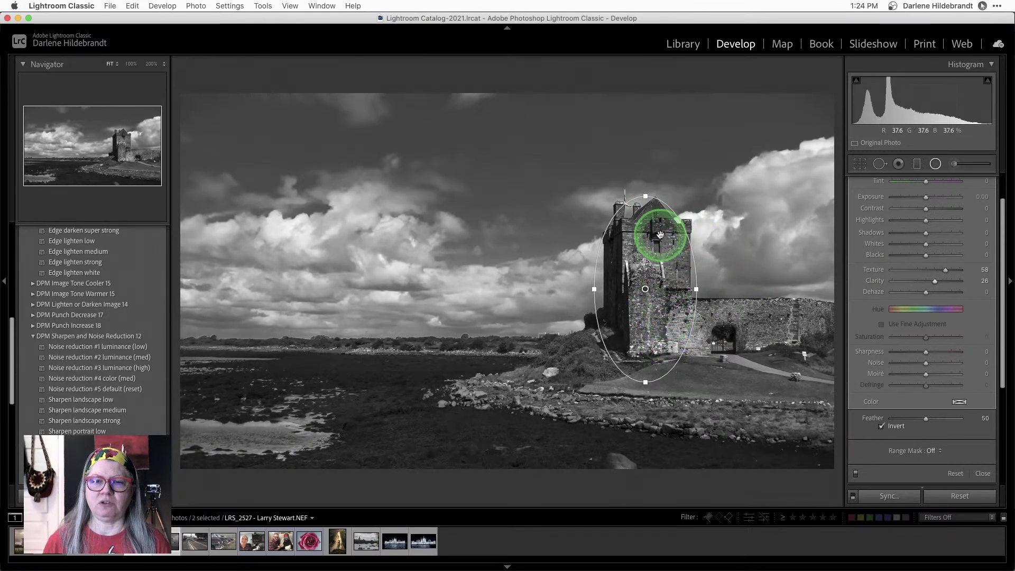
- Duplicate the tower's radial filter and reshape the copy into a wide ellipse over the castle wall and archway
{"action": "right_click", "coordinate": [646, 288]}
{"action": "left_click", "coordinate": [667, 291]}
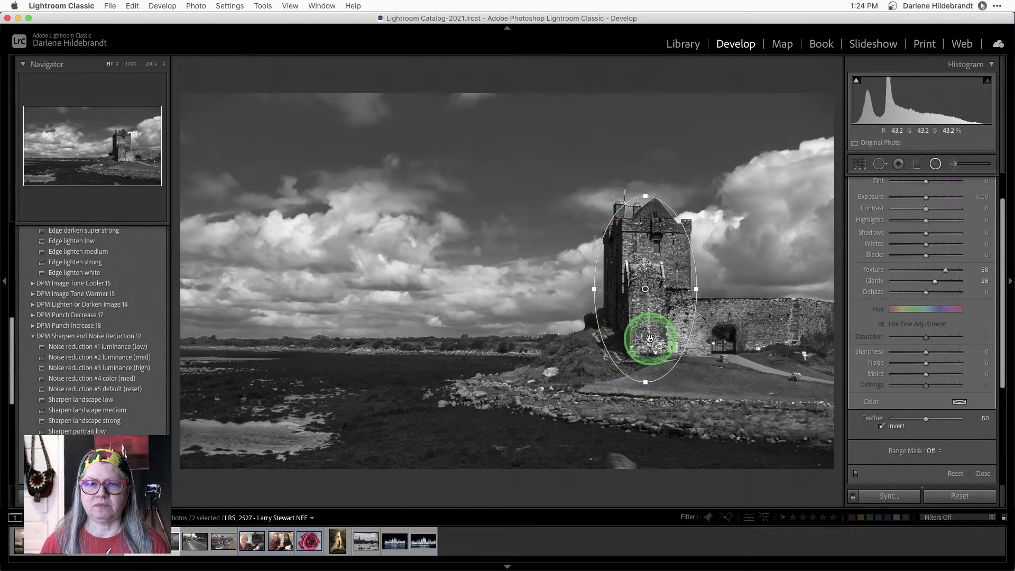
{"action": "left_click_drag", "start_coordinate": [651, 340], "coordinate": [747, 378]}
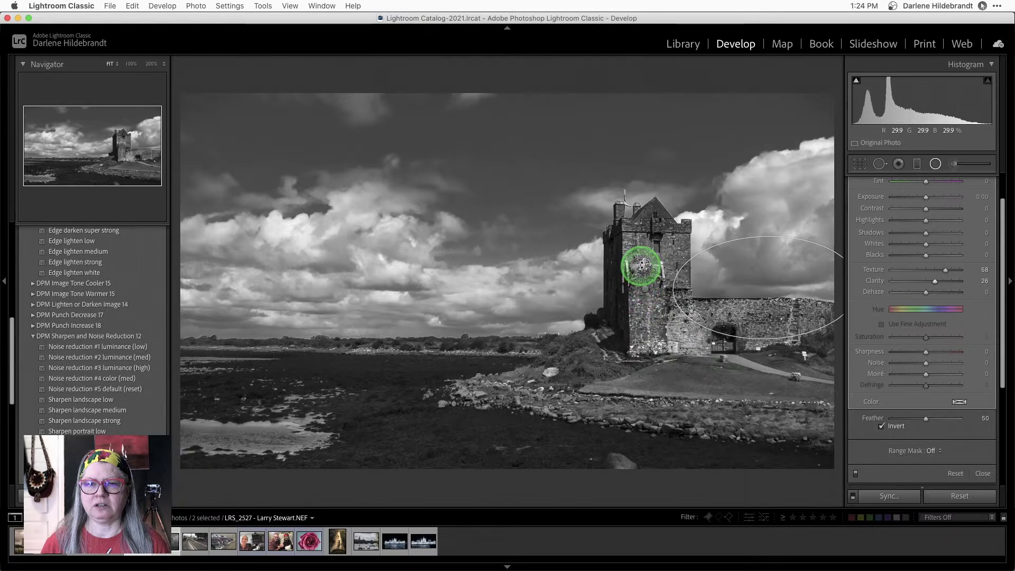
{"action": "left_click_drag", "start_coordinate": [725, 277], "coordinate": [721, 332]}
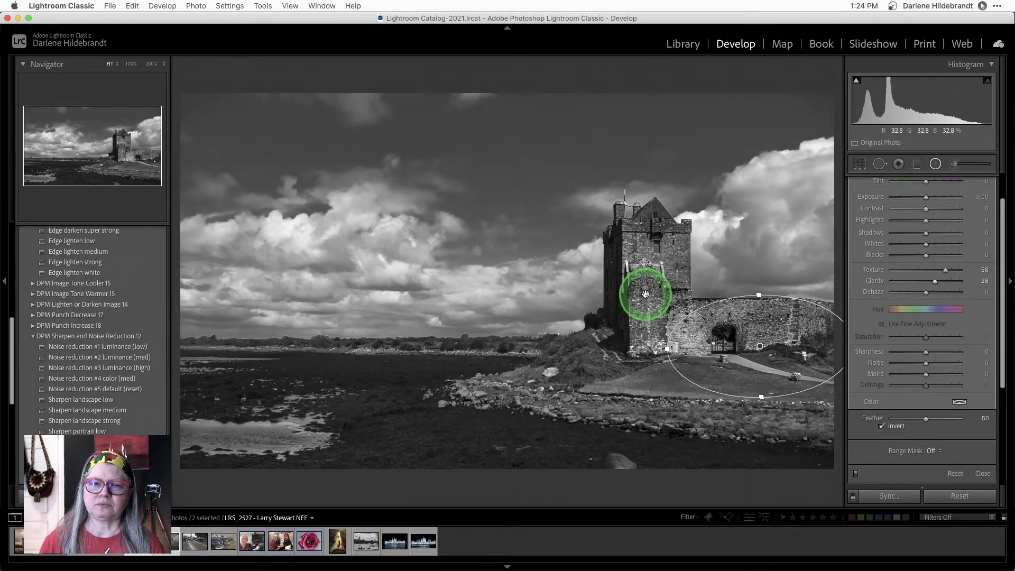
- Duplicate the wall's radial filter, place the copy over the rocky shoreline, and close the radial filter tool
{"action": "right_click", "coordinate": [760, 347]}
{"action": "left_click", "coordinate": [783, 351]}
{"action": "left_click_drag", "start_coordinate": [721, 360], "coordinate": [515, 391]}
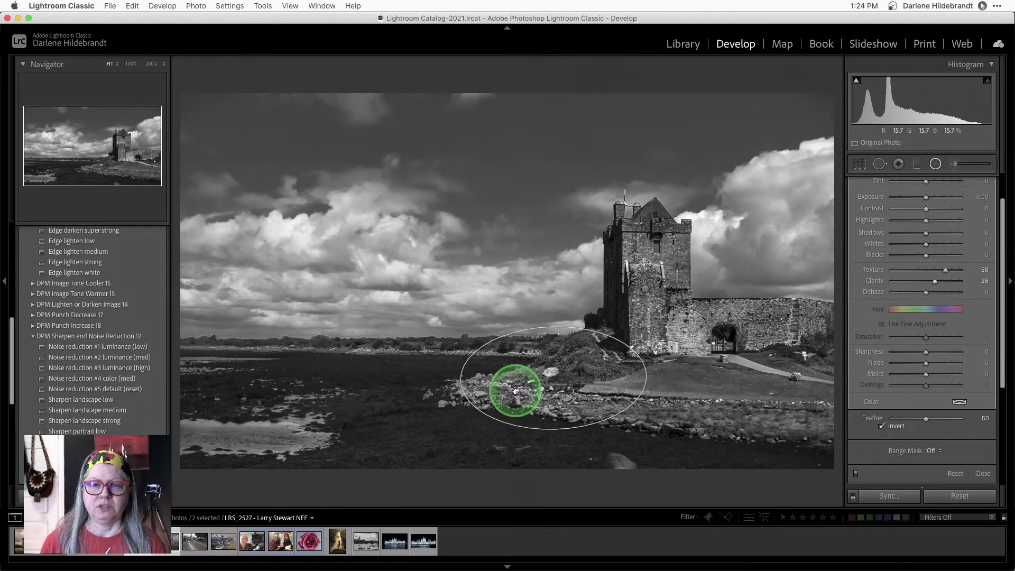
{"action": "key", "text": "shift+m"}
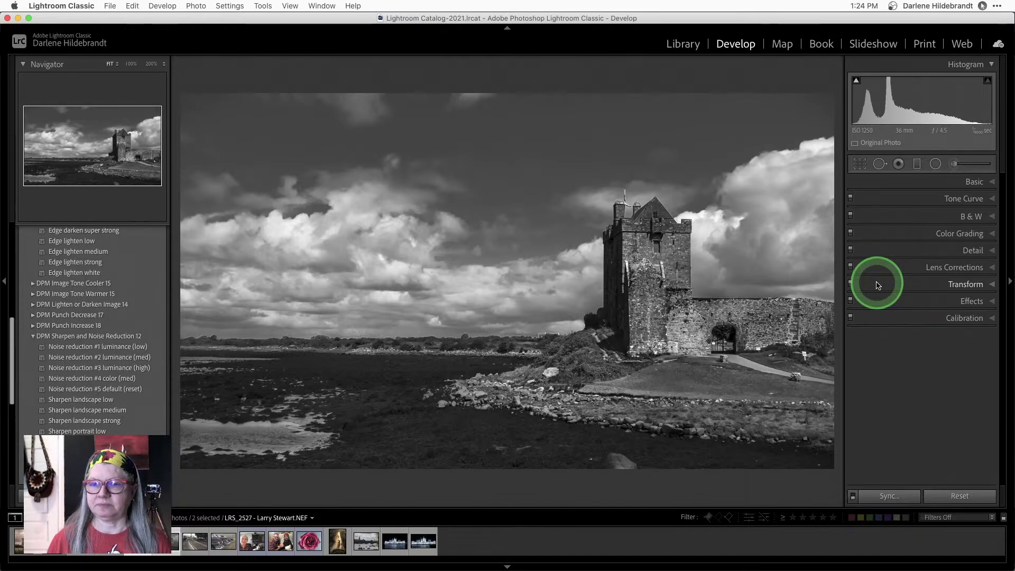
- Set the castle photo's Whites to +50 and Blacks to -22, comparing the edit with its before version
{"action": "left_click", "coordinate": [970, 181]}
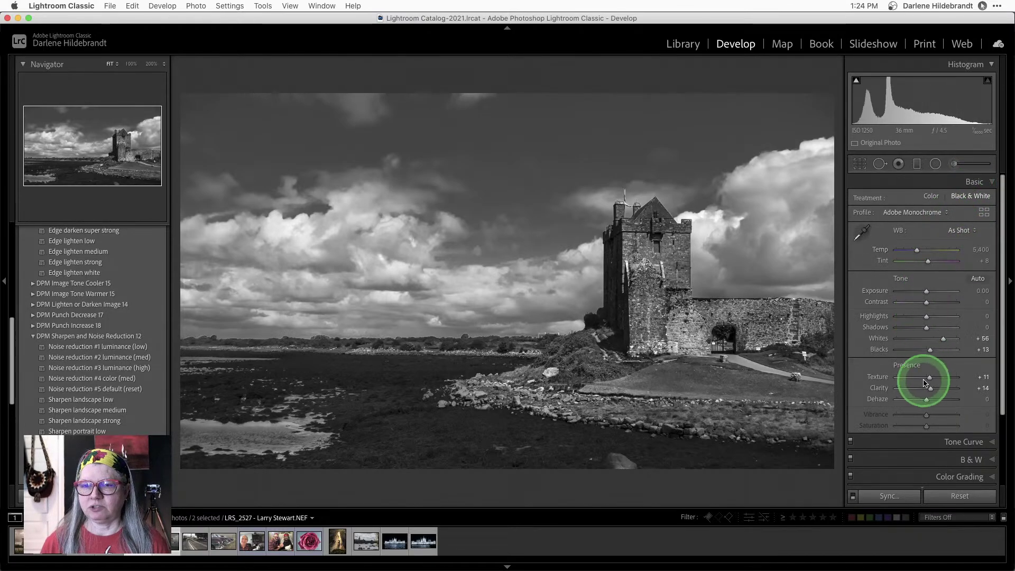
{"action": "left_click", "coordinate": [930, 350], "text": "alt"}
{"action": "mouse_move", "coordinate": [930, 353]}
{"action": "left_mouse_down"}
{"action": "mouse_move", "coordinate": [914, 352]}
{"action": "mouse_move", "coordinate": [957, 340]}
{"action": "mouse_move", "coordinate": [941, 337]}
{"action": "left_mouse_up"}
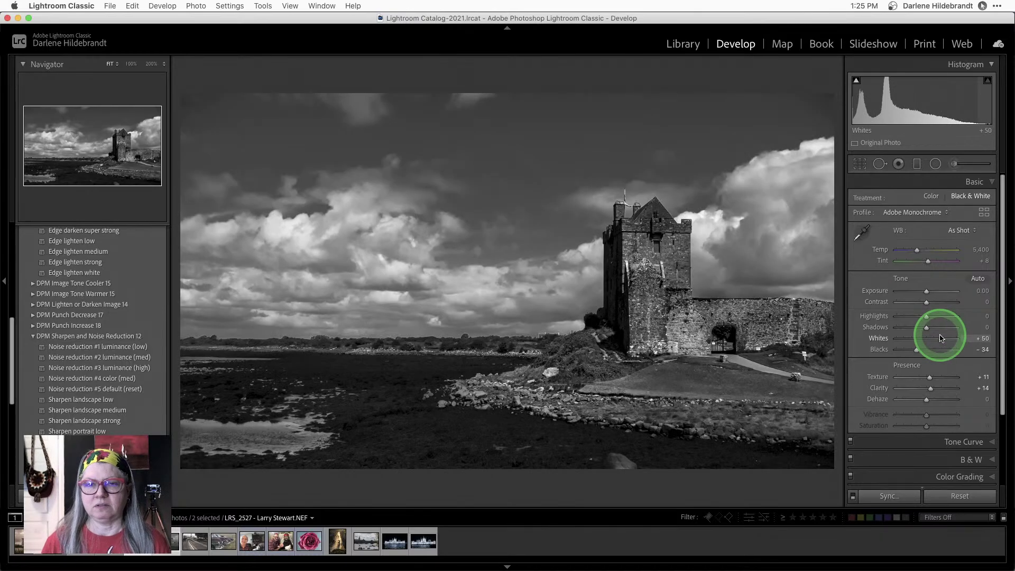
{"action": "key", "text": "backslash"}
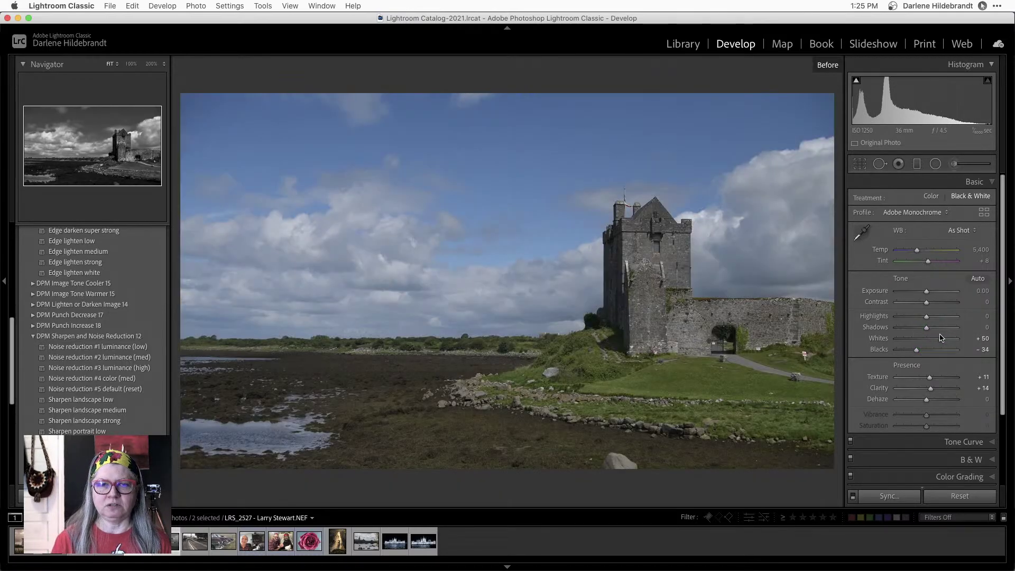
{"action": "key", "text": "backslash"}
{"action": "left_click_drag", "start_coordinate": [916, 349], "coordinate": [921, 351]}
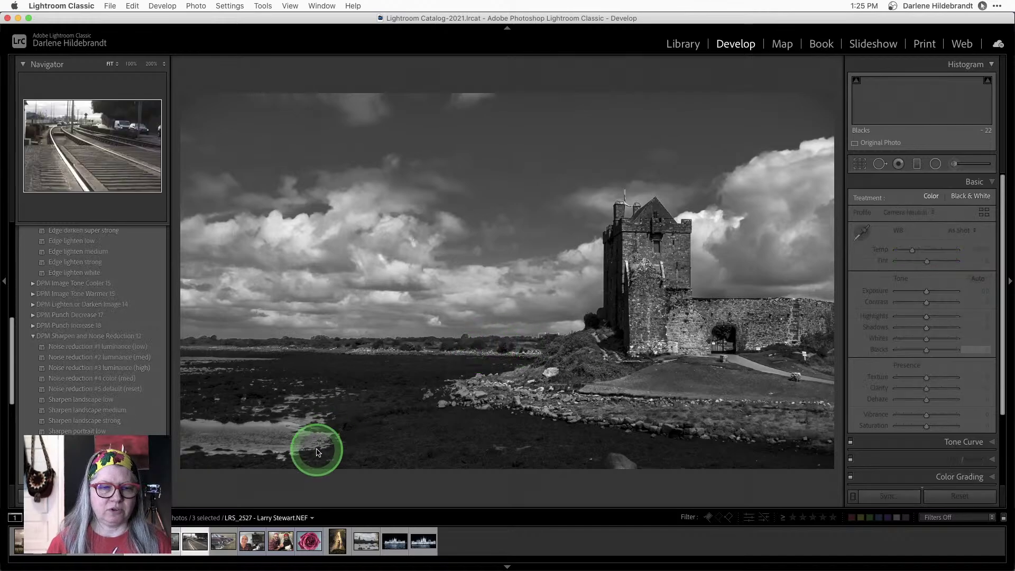
- Compare the edited castle photo side by side with its desaturated virtual copy, with the side panels hidden
{"action": "left_click", "coordinate": [184, 539]}
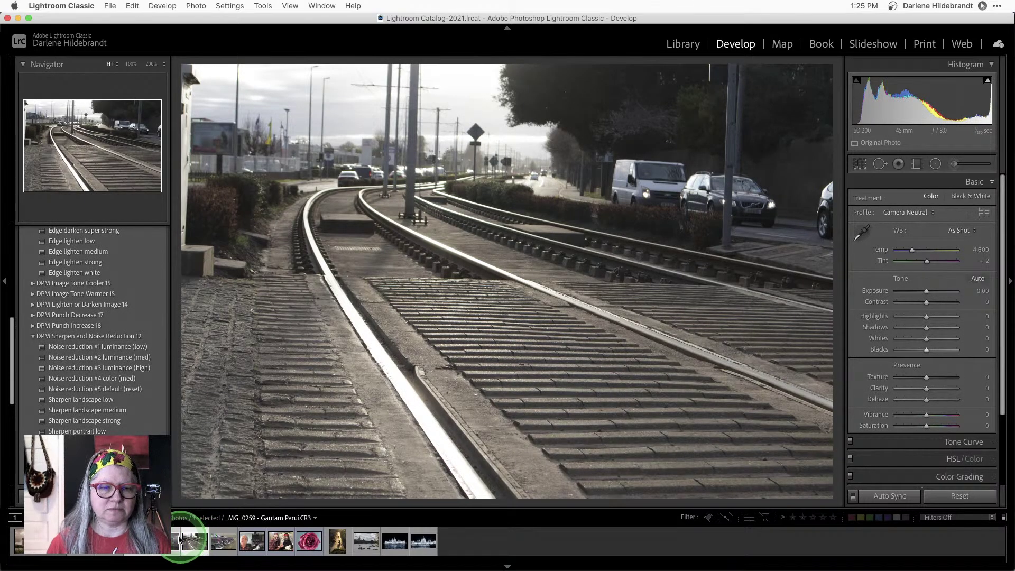
{"action": "left_click", "coordinate": [183, 539], "text": "super"}
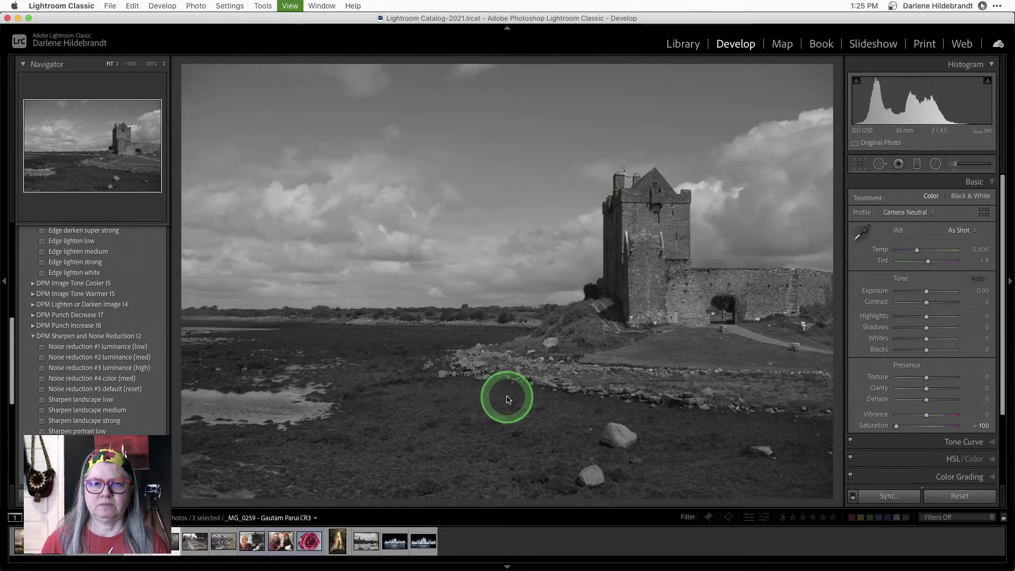
{"action": "key", "text": "c"}
{"action": "key", "text": "Tab"}
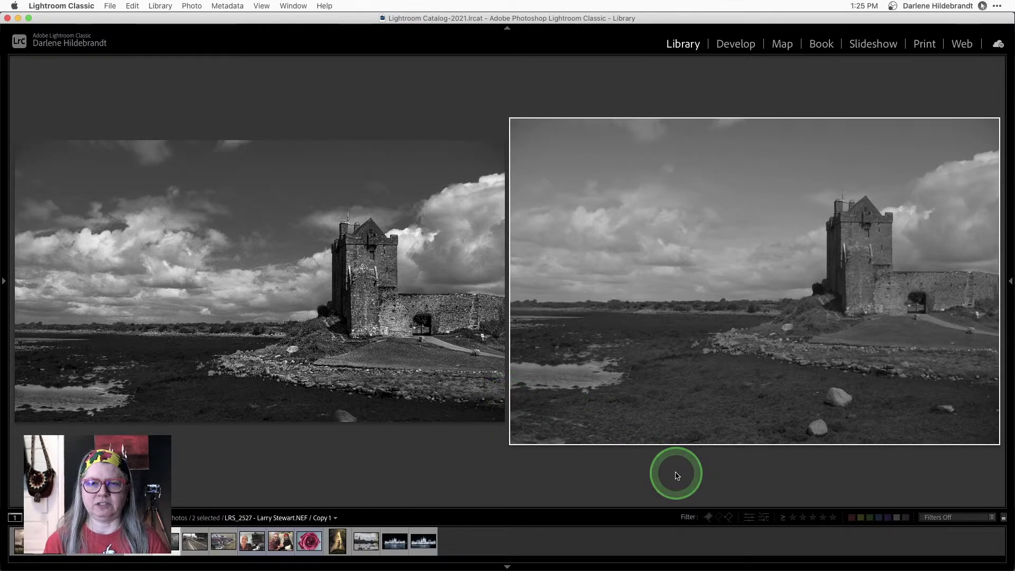
- View the edited castle photo and its virtual copy alternately at full size, and return to the thumbnail grid with side panels shown
{"action": "key", "text": "e"}
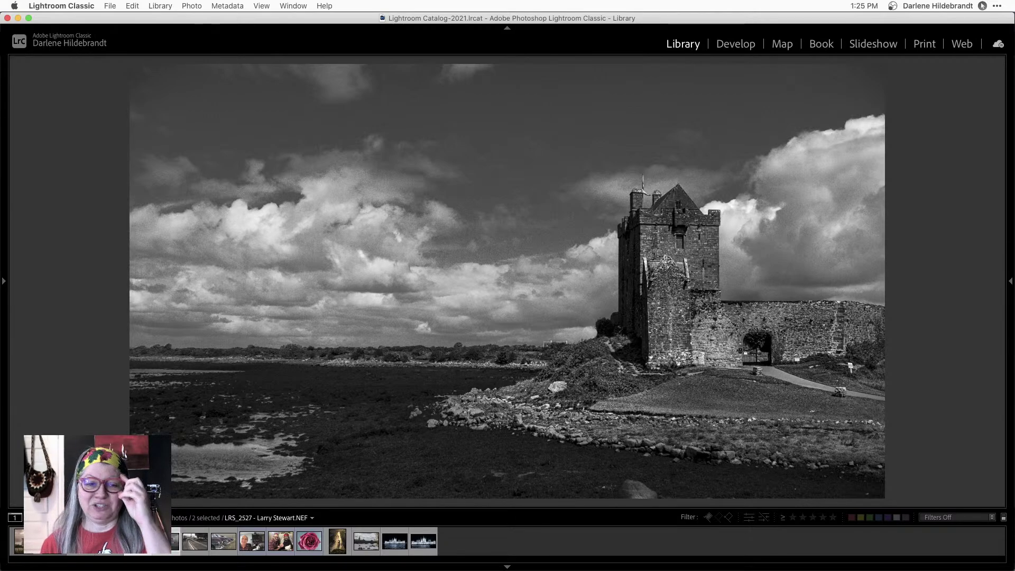
{"action": "key", "text": "Right"}
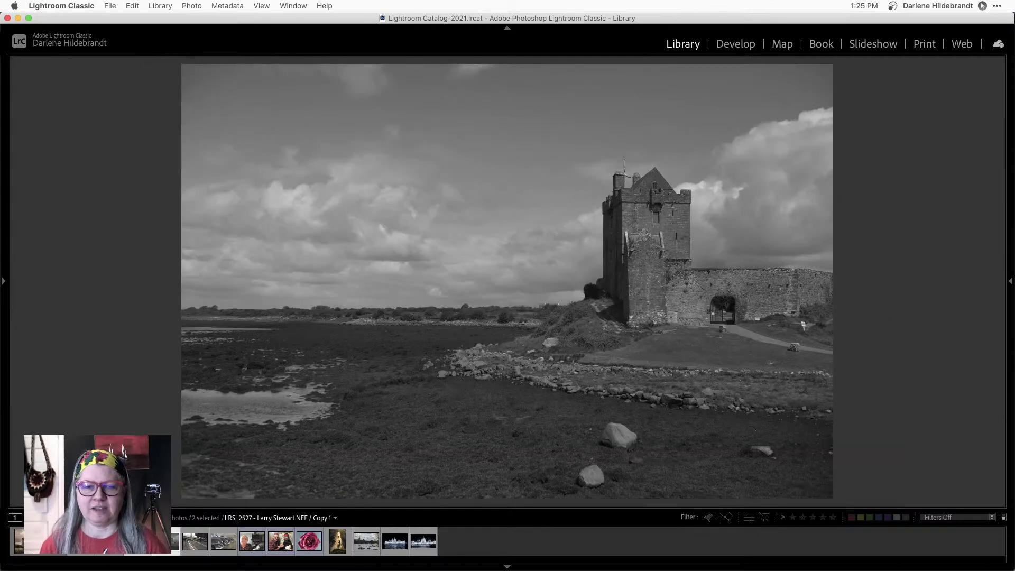
{"action": "key", "text": "Left"}
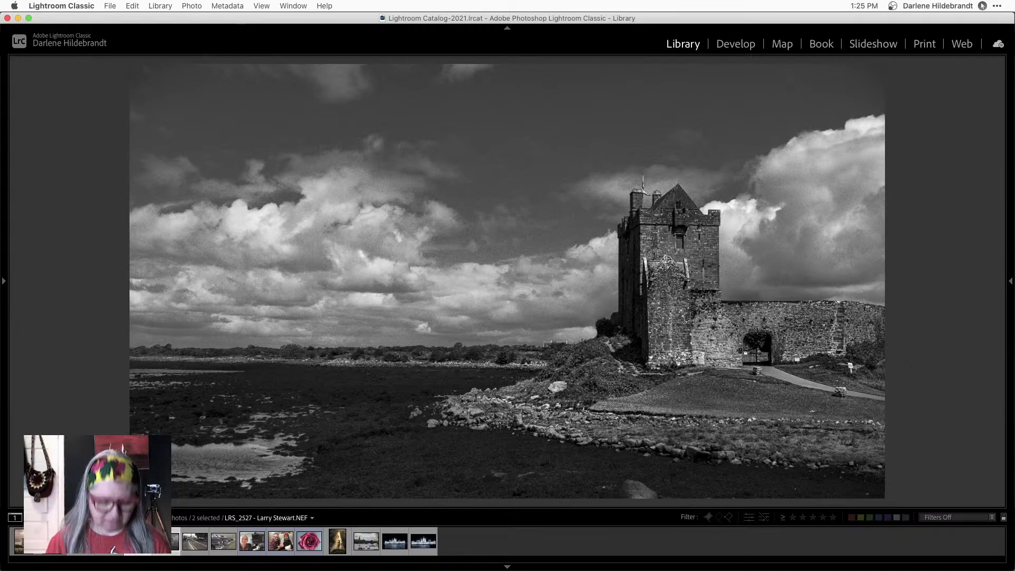
{"action": "key", "text": "g"}
{"action": "key", "text": "Tab"}
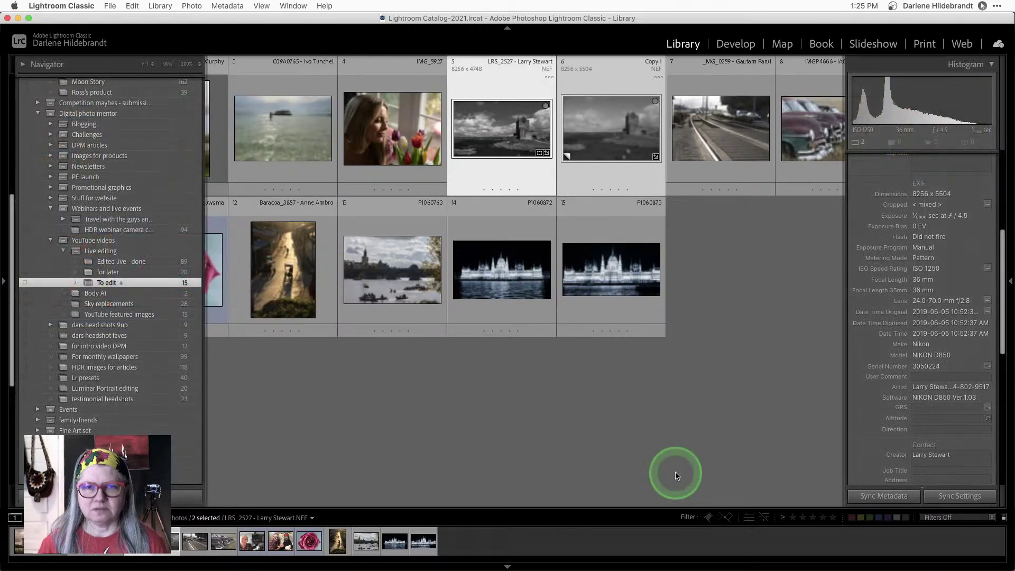
- Copy all develop settings except Crop from the edited castle photo
{"action": "left_click", "coordinate": [716, 413]}
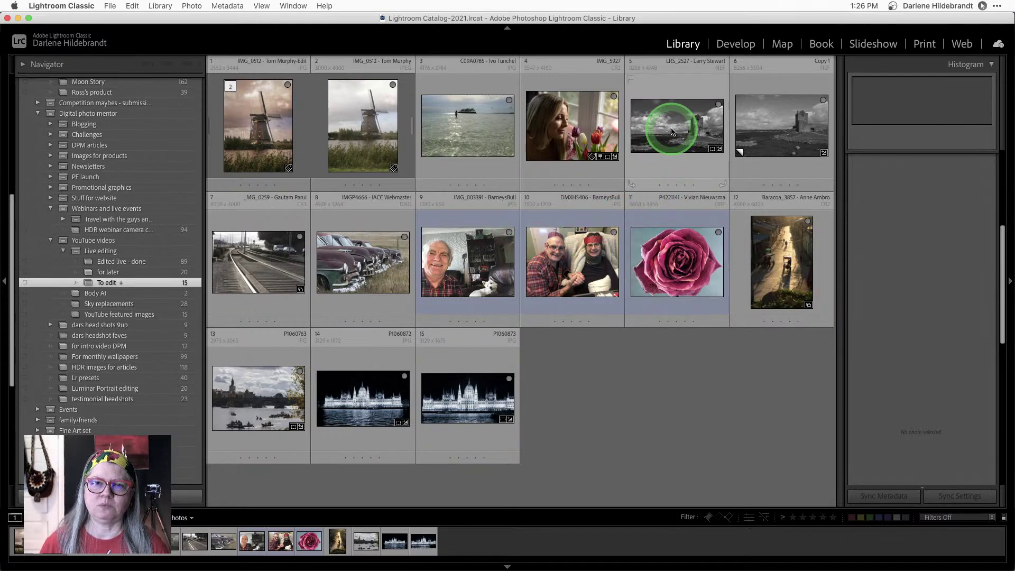
{"action": "double_click", "coordinate": [672, 132]}
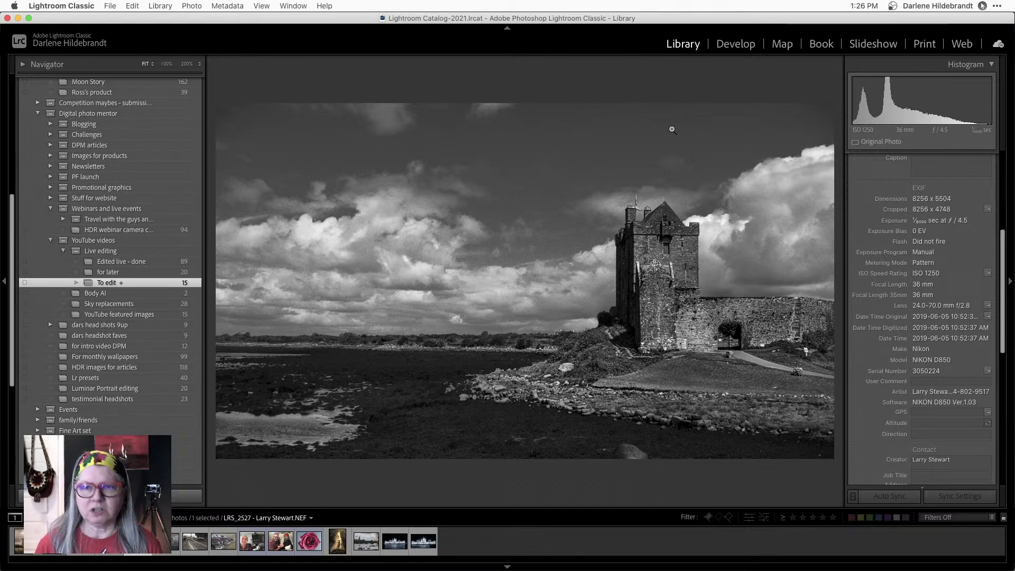
{"action": "key", "text": "d"}
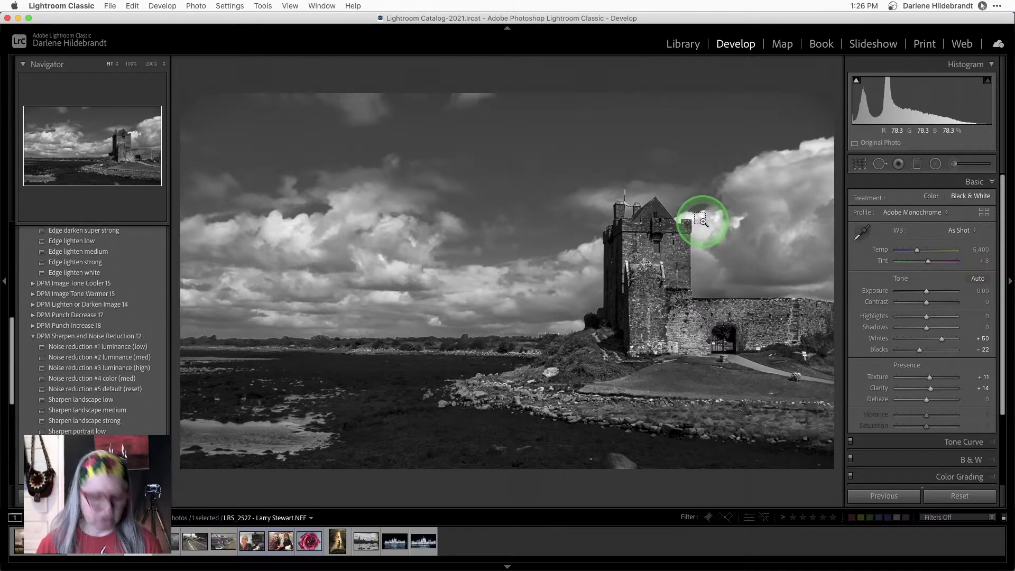
{"action": "key", "text": "super+shift+c"}
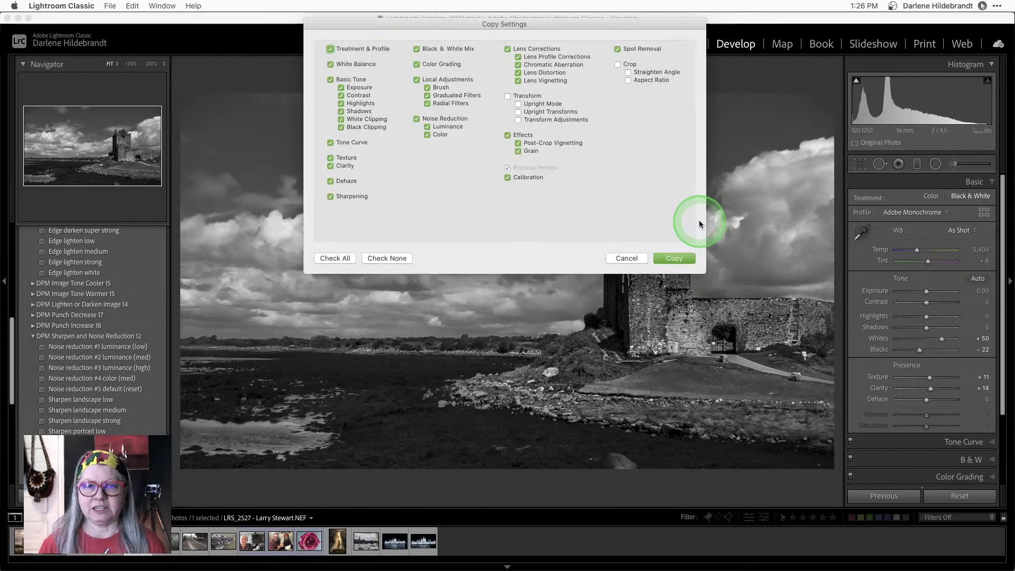
{"action": "left_click", "coordinate": [334, 259]}
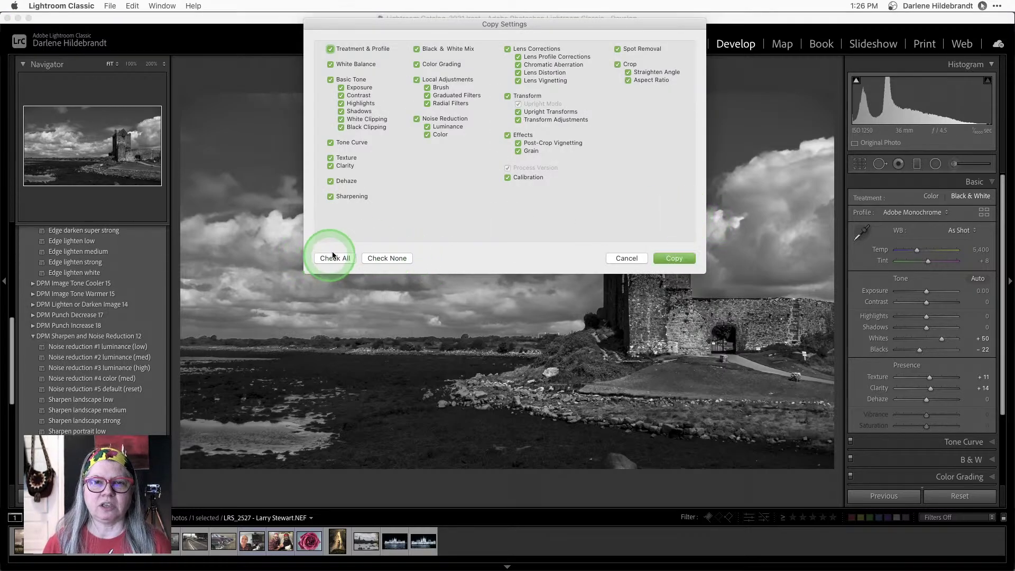
{"action": "left_click", "coordinate": [617, 64]}
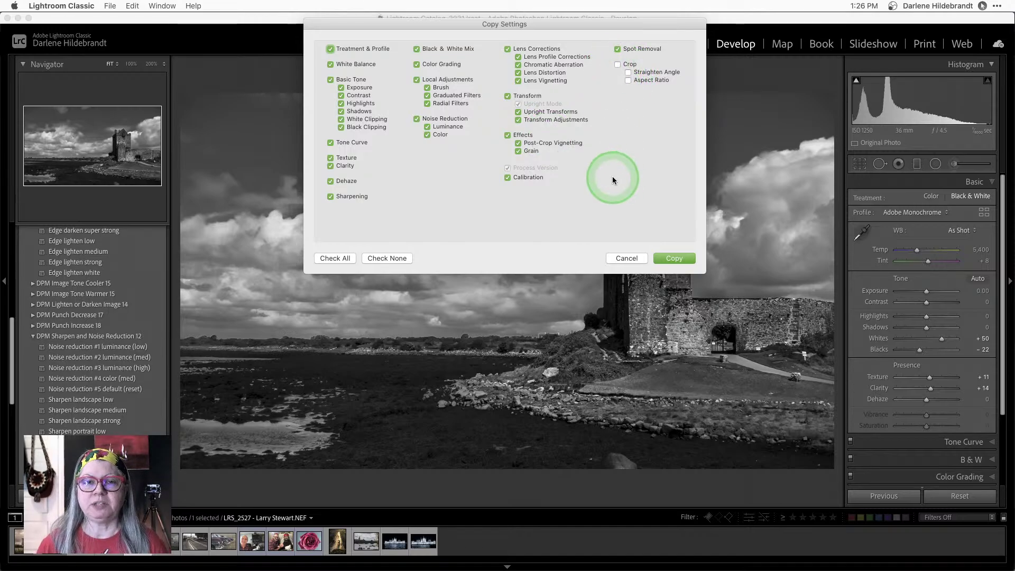
{"action": "left_click", "coordinate": [675, 257]}
- Paste the copied settings onto the vintage cars photo and set its Whites to +46 and Blacks to -23
{"action": "left_click", "coordinate": [218, 544]}
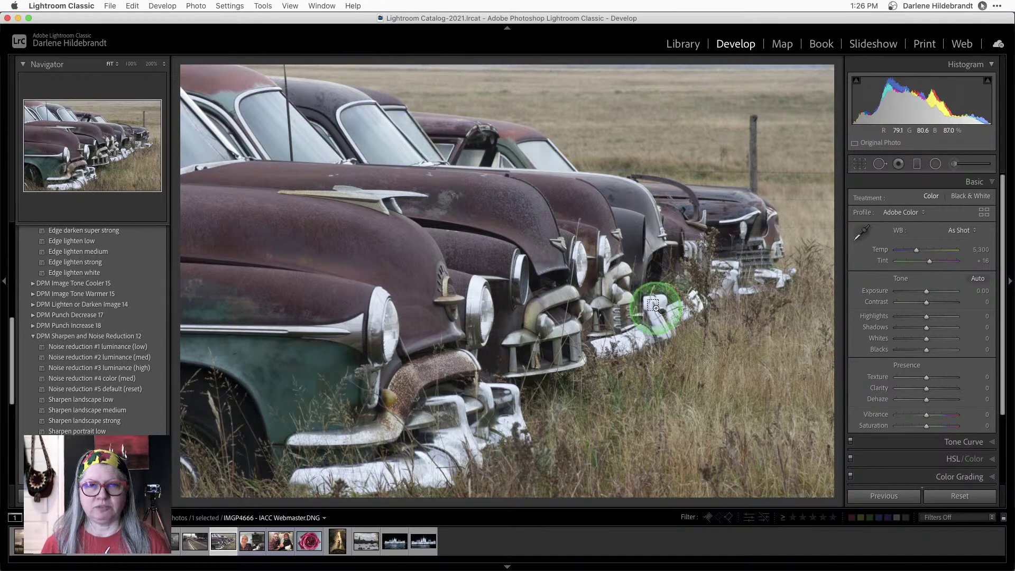
{"action": "key", "text": "super+shift+v"}
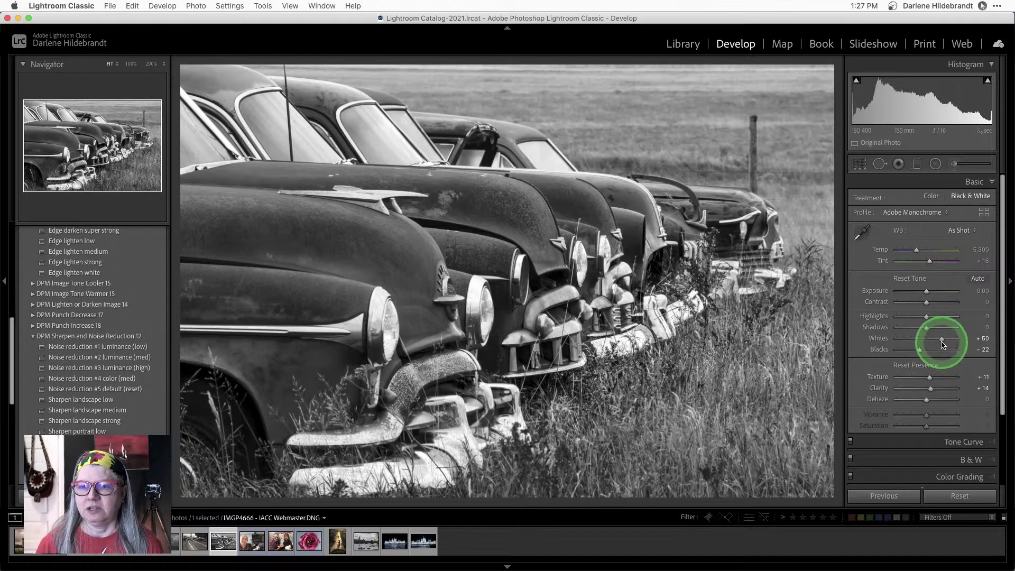
{"action": "left_click_drag", "start_coordinate": [941, 339], "coordinate": [921, 352]}
{"action": "left_click", "coordinate": [919, 351]}
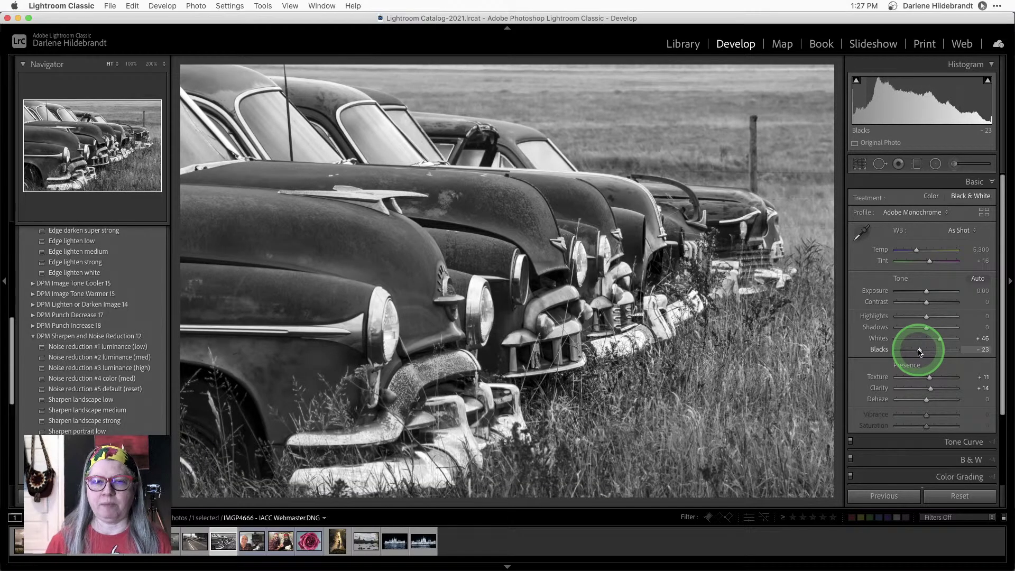
- Look through the develop preset groups and the options for creating, importing and managing presets
{"action": "scroll", "coordinate": [919, 351], "scroll_direction": "down", "scroll_amount": 4}
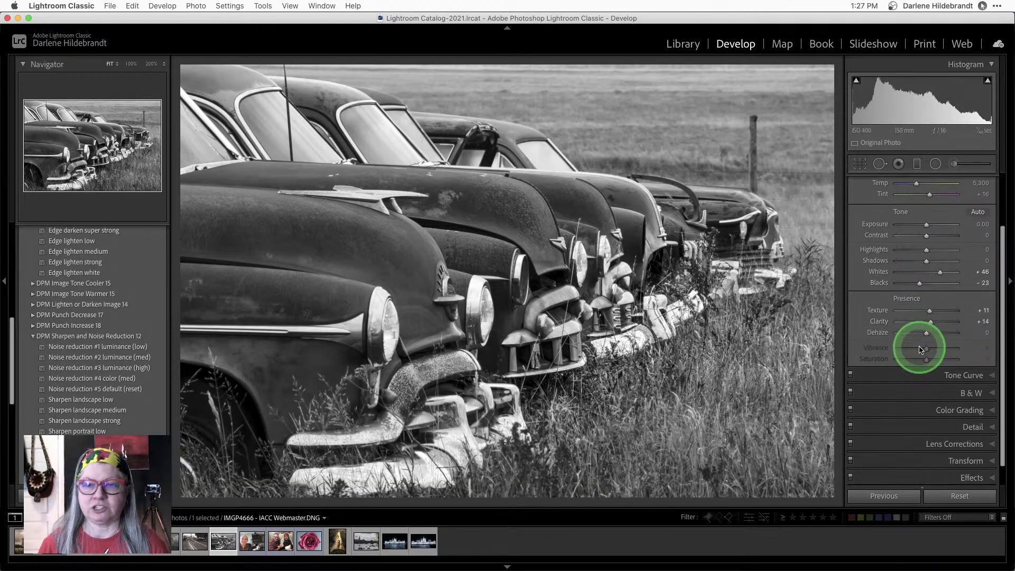
{"action": "left_click", "coordinate": [93, 379]}
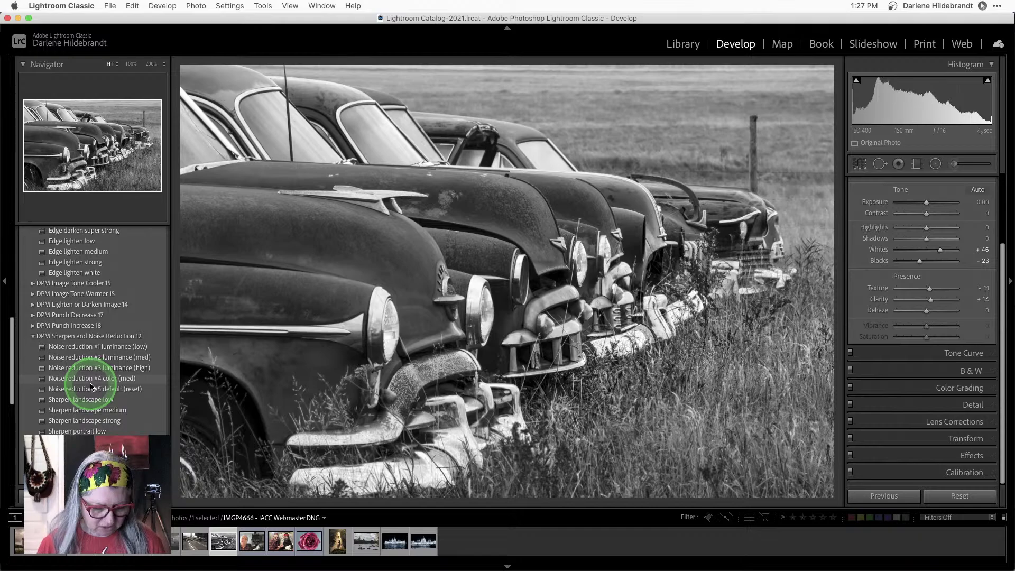
{"action": "scroll", "coordinate": [91, 386], "scroll_direction": "down", "scroll_amount": 10}
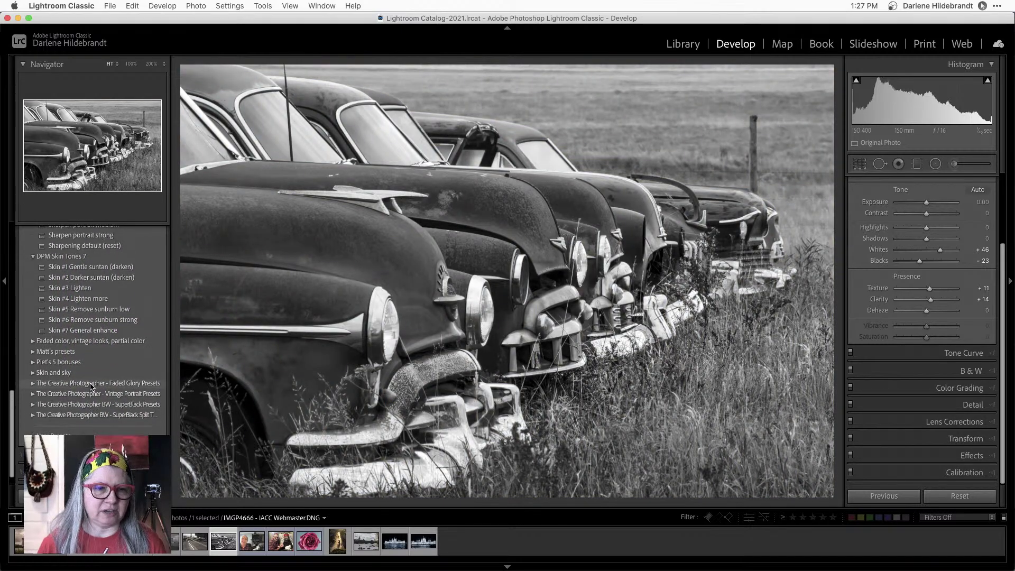
{"action": "scroll", "coordinate": [92, 386], "scroll_direction": "up", "scroll_amount": 10}
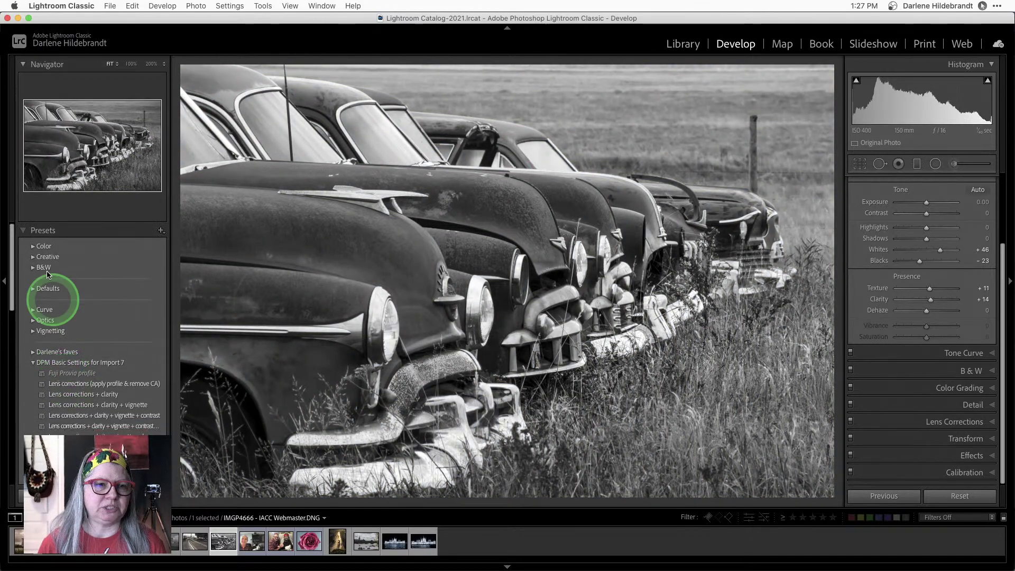
{"action": "left_click", "coordinate": [134, 239]}
{"action": "left_click", "coordinate": [161, 230]}
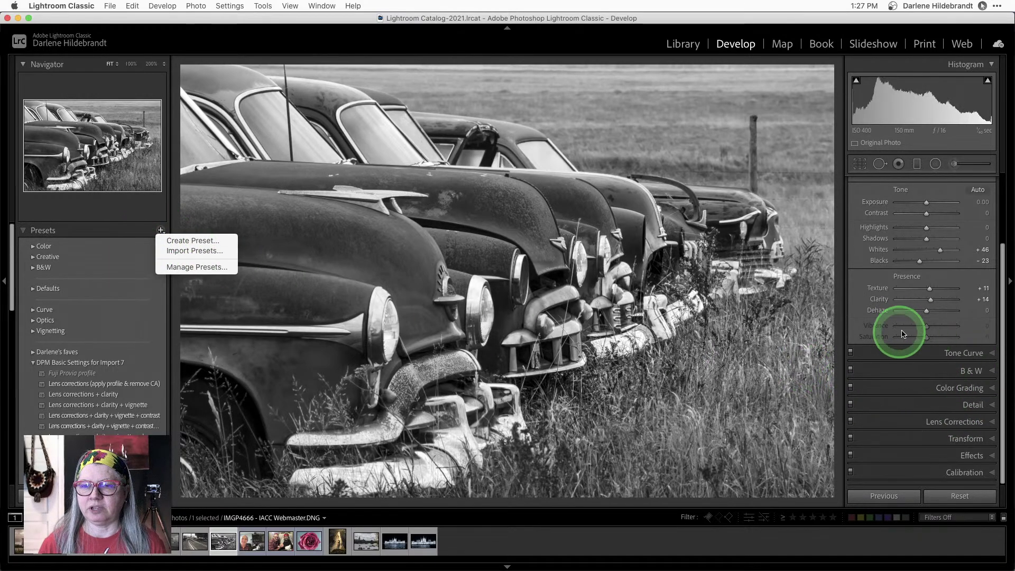
{"action": "left_click", "coordinate": [867, 301]}
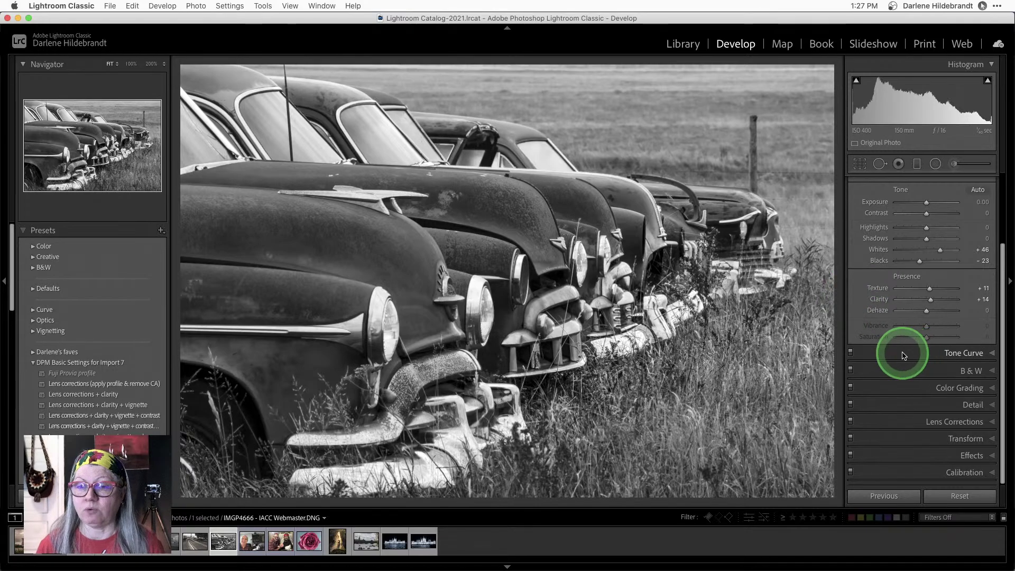
- Zero the cars photo's Black & White Mix, compare with the colour original, and set Aqua +65, Blue +70, Red -4 and Orange -1
{"action": "left_click", "coordinate": [961, 370]}
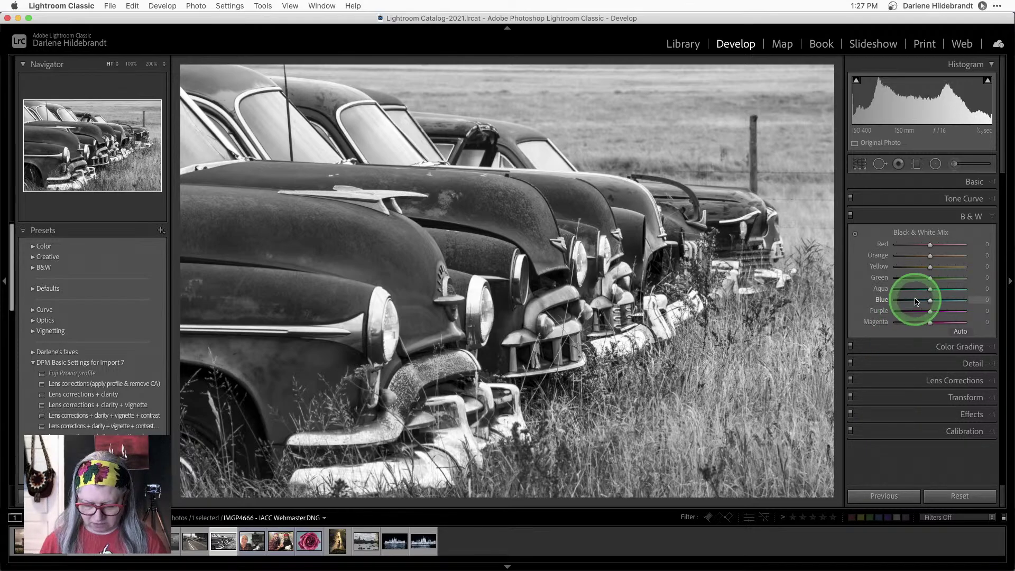
{"action": "key", "text": "backslash"}
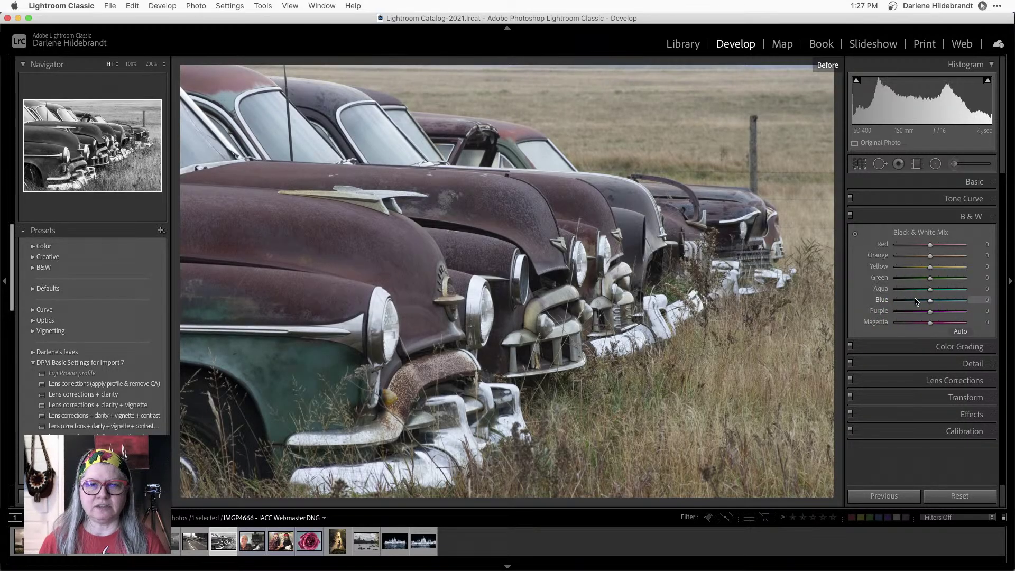
{"action": "key", "text": "backslash"}
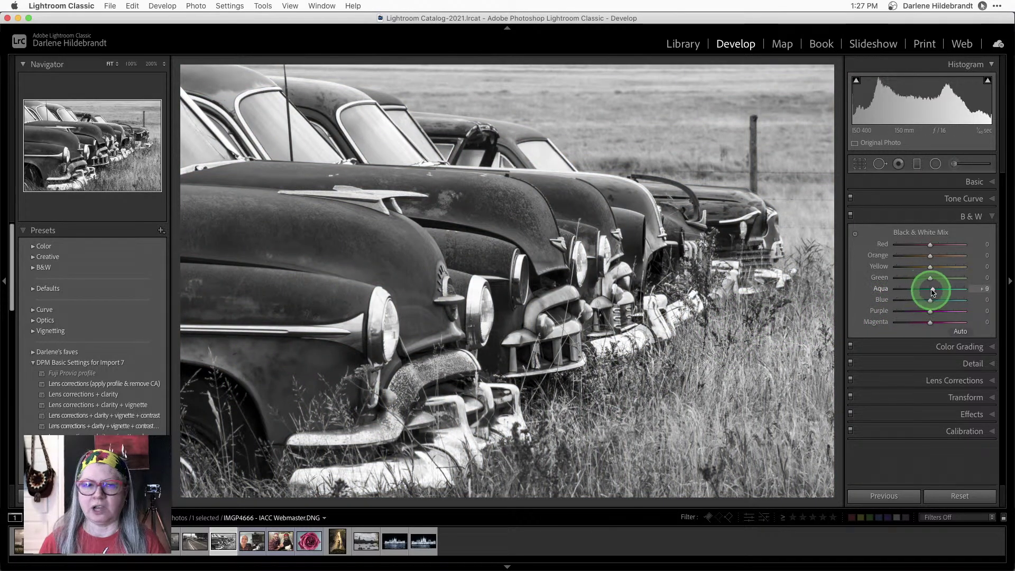
{"action": "left_click_drag", "start_coordinate": [929, 288], "coordinate": [955, 300]}
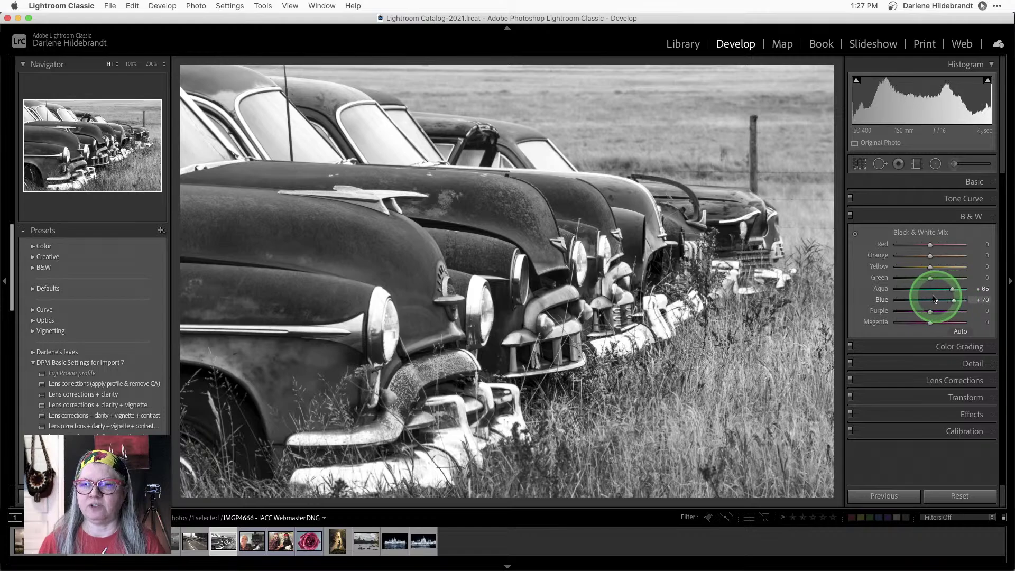
{"action": "mouse_move", "coordinate": [931, 249]}
{"action": "left_mouse_down"}
{"action": "mouse_move", "coordinate": [906, 247]}
{"action": "mouse_move", "coordinate": [954, 253]}
{"action": "mouse_move", "coordinate": [895, 248]}
{"action": "mouse_move", "coordinate": [947, 257]}
{"action": "mouse_move", "coordinate": [929, 259]}
{"action": "left_mouse_up"}
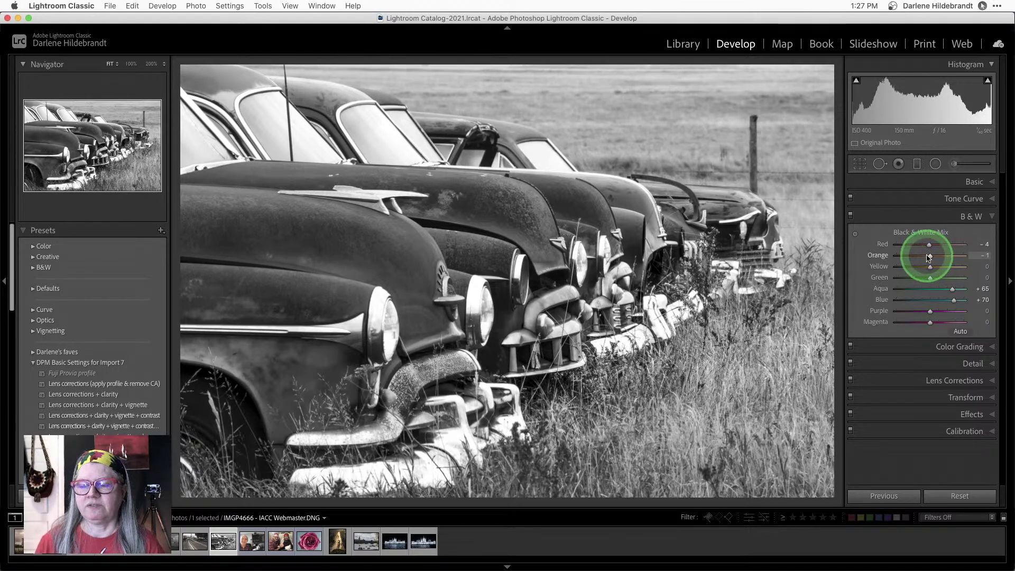
- Use targeted adjustment on the car bodies to set the Black & White Mix to Magenta -58, Purple +13, Blue +73 and Aqua +59
{"action": "left_click", "coordinate": [856, 236]}
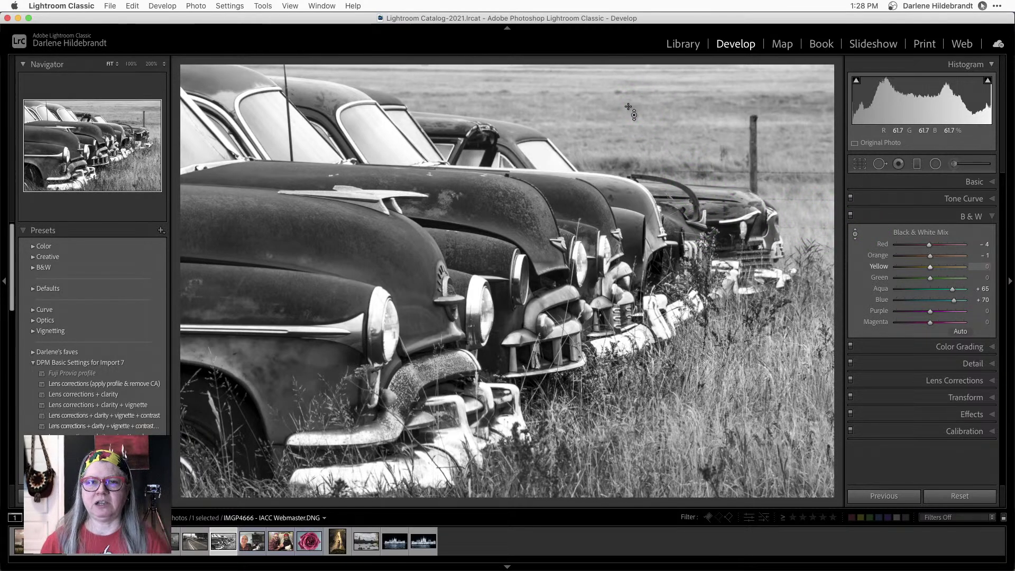
{"action": "left_click", "coordinate": [567, 197]}
{"action": "mouse_move", "coordinate": [567, 197]}
{"action": "left_mouse_down"}
{"action": "mouse_move", "coordinate": [566, 236]}
{"action": "mouse_move", "coordinate": [569, 143]}
{"action": "mouse_move", "coordinate": [564, 229]}
{"action": "mouse_move", "coordinate": [566, 148]}
{"action": "mouse_move", "coordinate": [566, 196]}
{"action": "left_mouse_up"}
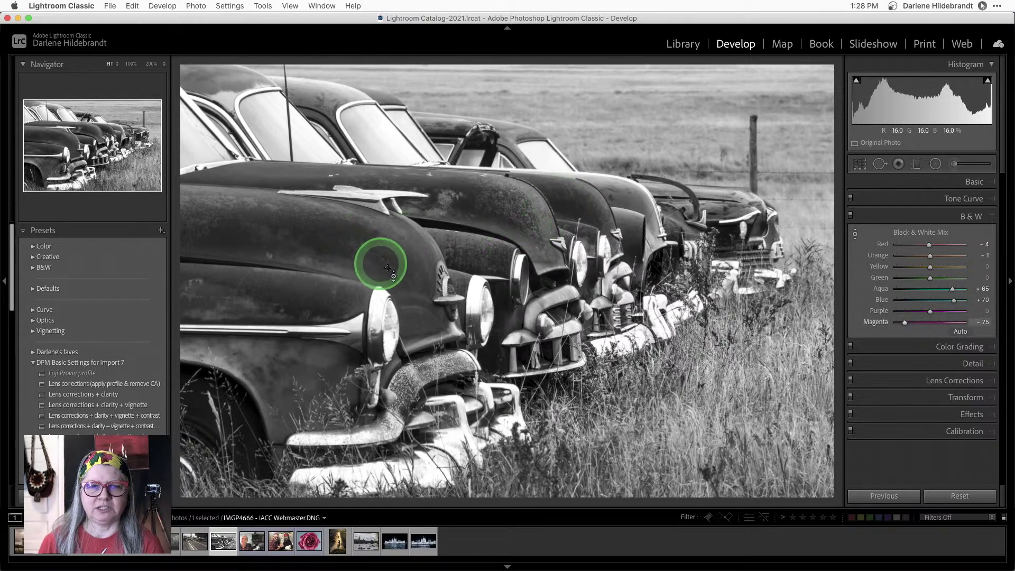
{"action": "left_click_drag", "start_coordinate": [388, 268], "coordinate": [399, 238]}
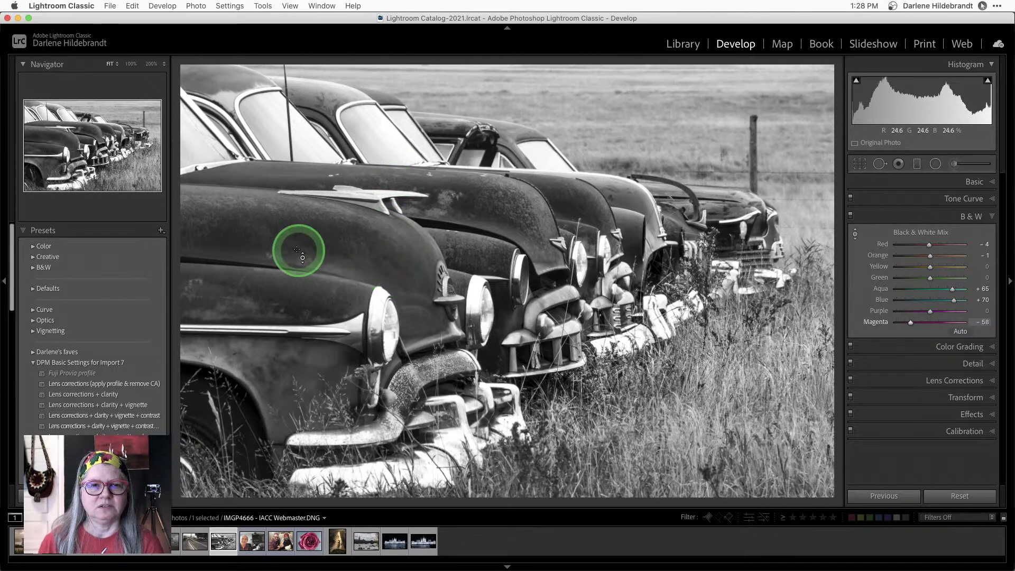
{"action": "left_click_drag", "start_coordinate": [629, 199], "coordinate": [636, 139]}
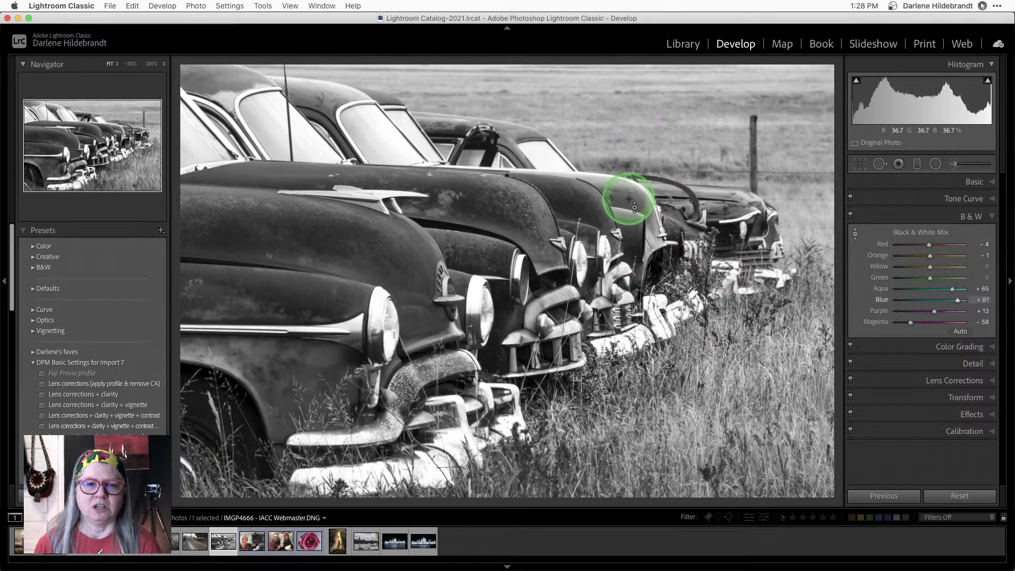
{"action": "mouse_move", "coordinate": [322, 375]}
{"action": "left_mouse_down"}
{"action": "mouse_move", "coordinate": [310, 381]}
{"action": "mouse_move", "coordinate": [309, 347]}
{"action": "mouse_move", "coordinate": [310, 381]}
{"action": "left_mouse_up"}
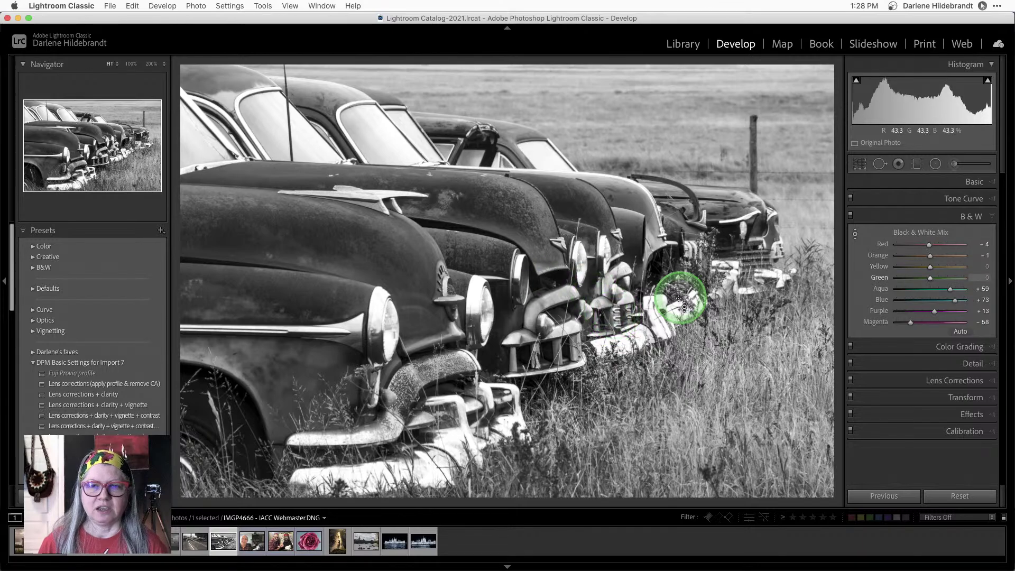
- Compare the cars photo with and without the Black & White Mix adjustments
{"action": "left_click", "coordinate": [850, 216]}
{"action": "left_click", "coordinate": [850, 216]}
{"action": "left_click", "coordinate": [850, 216]}
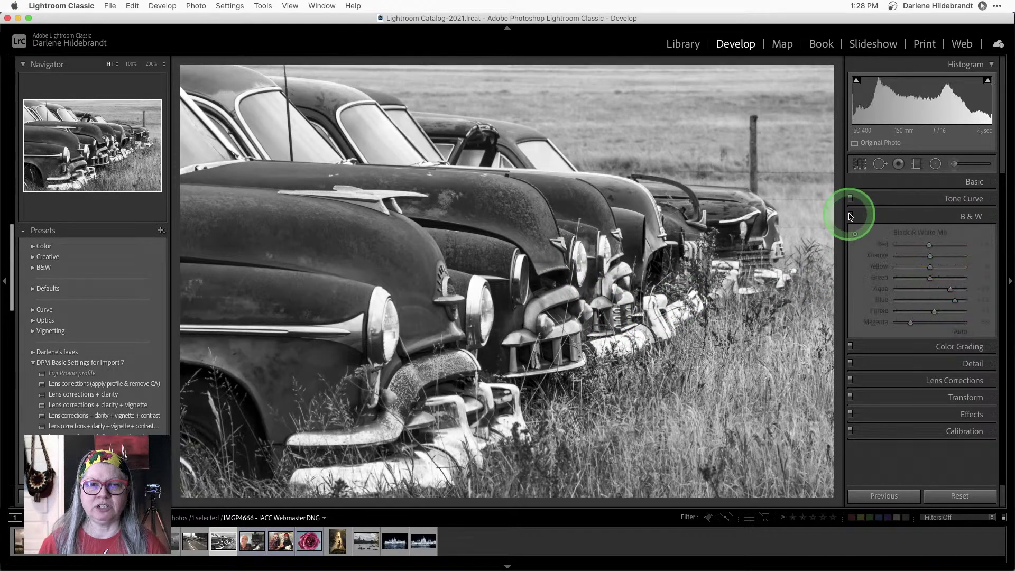
{"action": "left_click", "coordinate": [850, 216]}
{"action": "left_click", "coordinate": [850, 216]}
{"action": "left_click", "coordinate": [850, 216]}
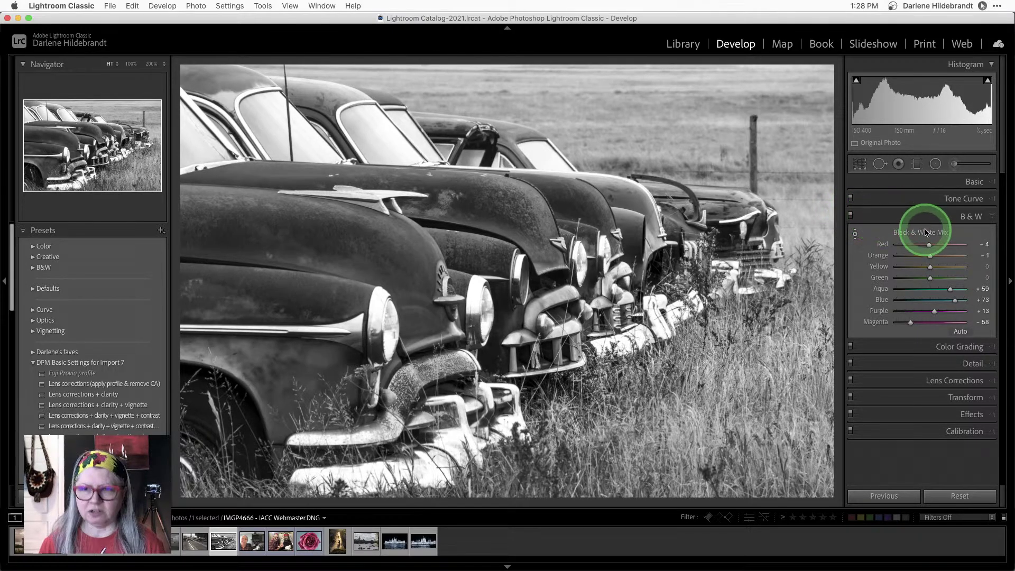
- Check the cars photo's clipping and set Whites to +28 and Blacks to -30
{"action": "left_click", "coordinate": [977, 183]}
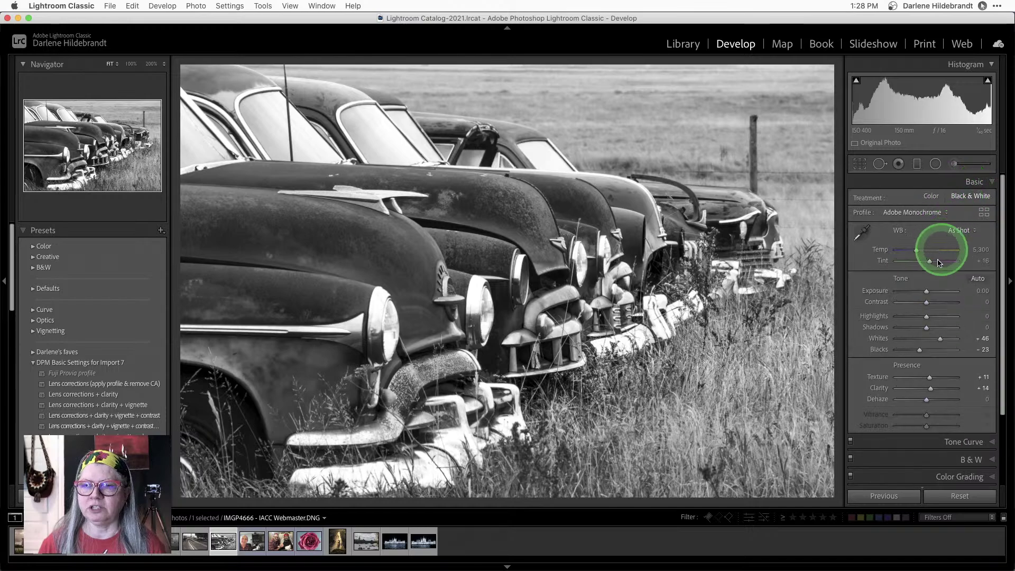
{"action": "left_click", "coordinate": [927, 317], "text": "alt"}
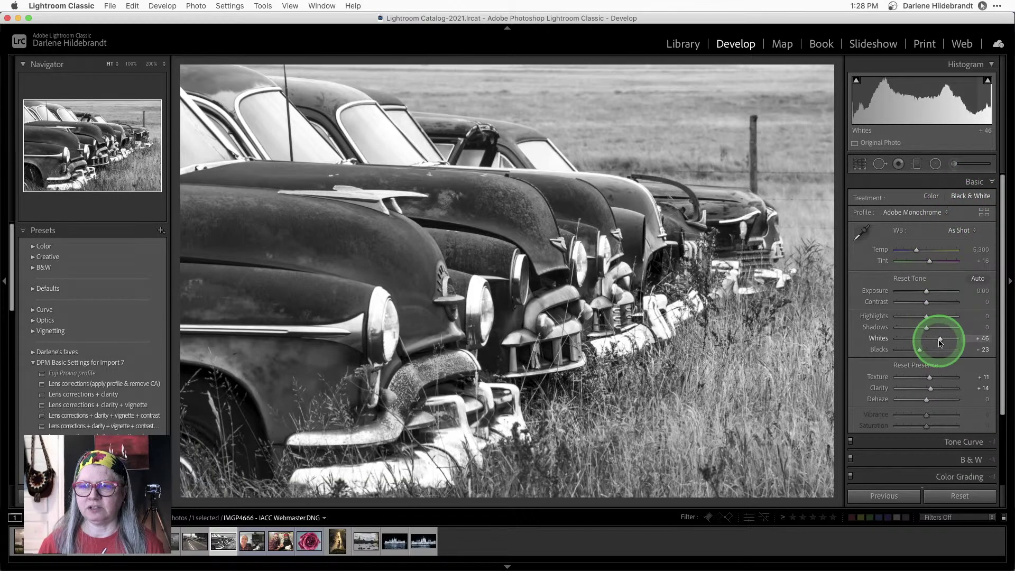
{"action": "left_click", "coordinate": [940, 341], "text": "alt"}
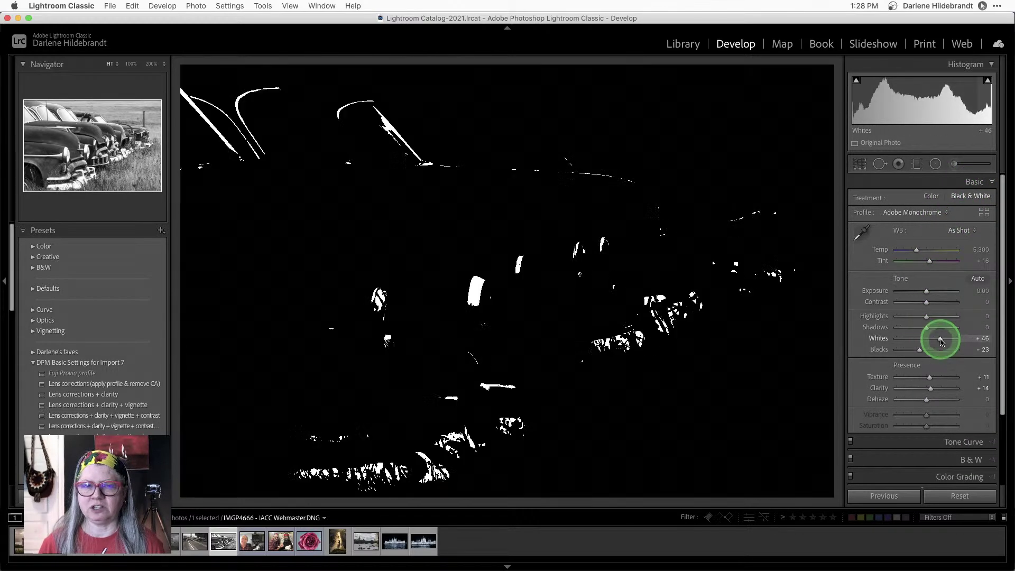
{"action": "left_click_drag", "start_coordinate": [940, 340], "coordinate": [917, 349]}
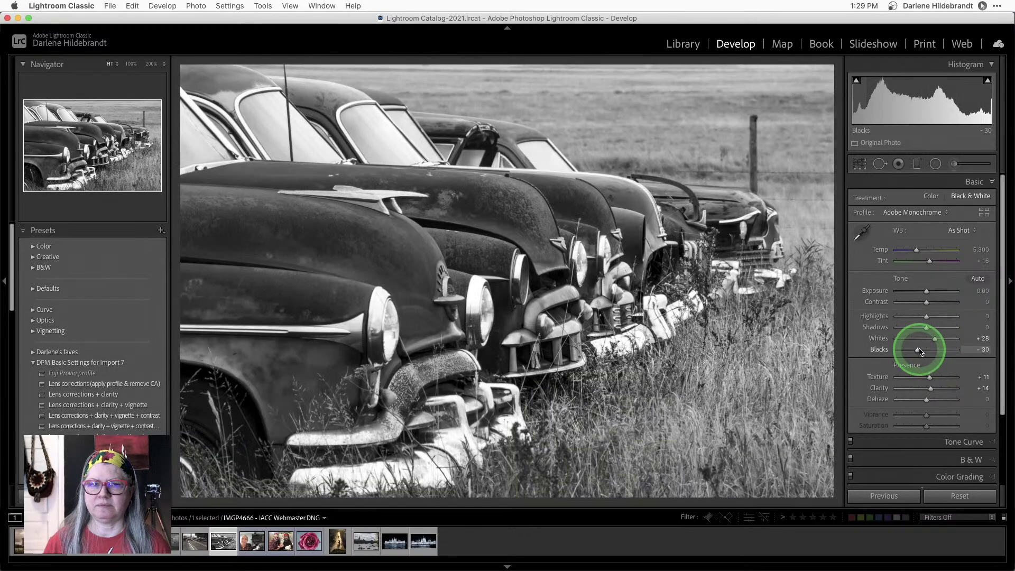
- Try the Edge darken medium vignette preset on the cars photo and apply Edge darken strong instead
{"action": "scroll", "coordinate": [920, 313], "scroll_direction": "down", "scroll_amount": 5}
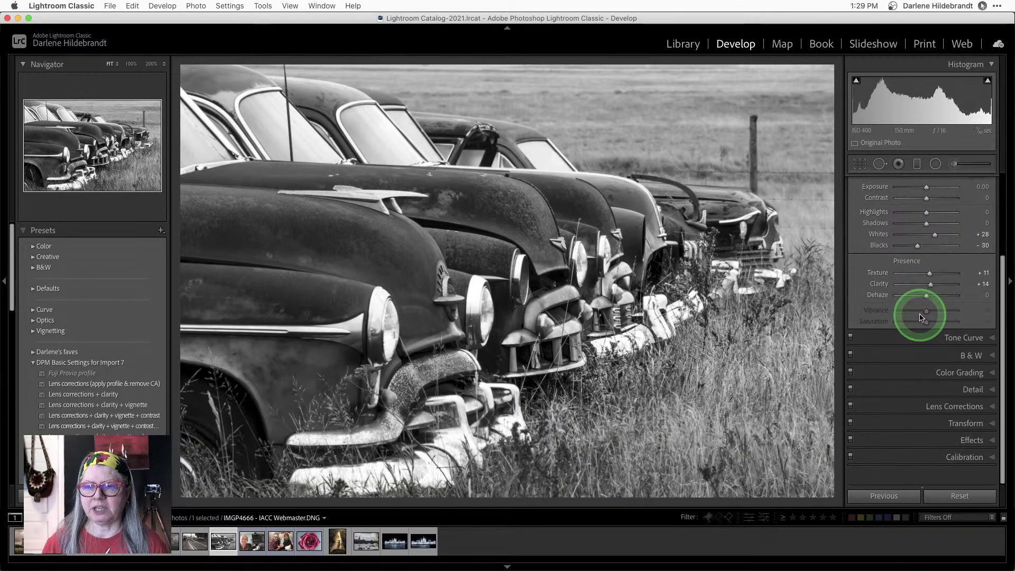
{"action": "scroll", "coordinate": [63, 356], "scroll_direction": "down", "scroll_amount": 8}
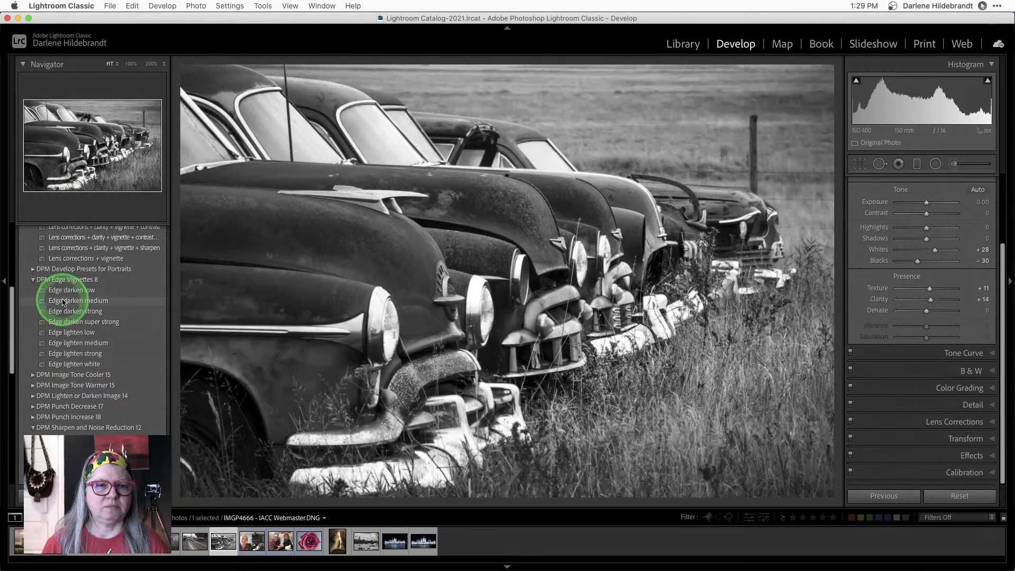
{"action": "left_click", "coordinate": [63, 300]}
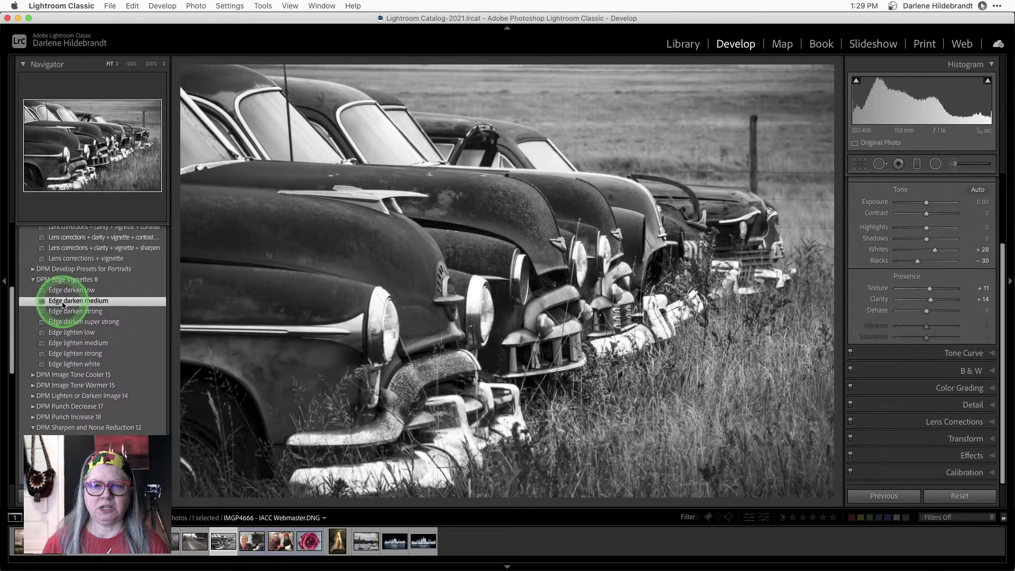
{"action": "left_click", "coordinate": [64, 311]}
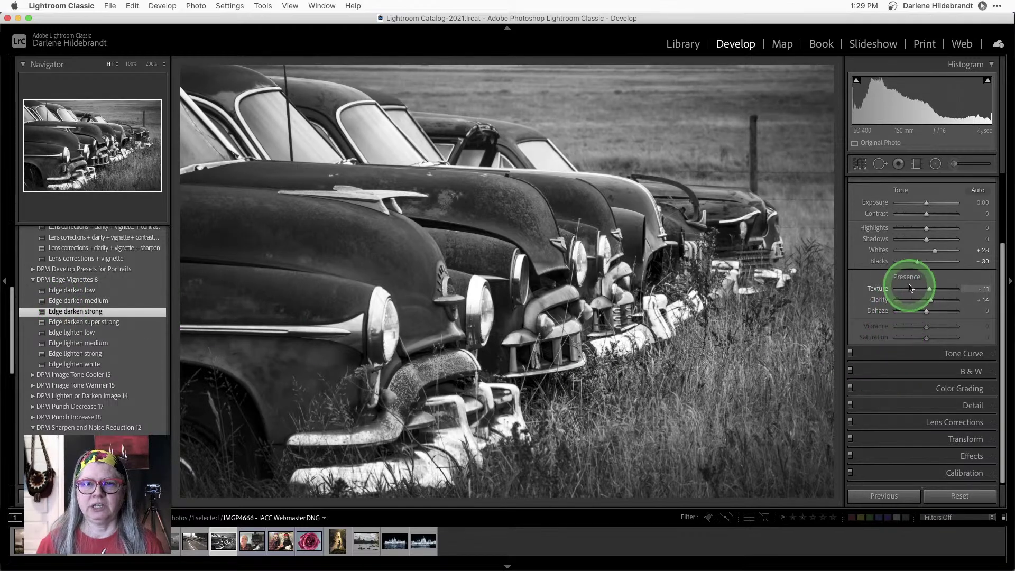
- Crop a narrow strip off the upper edge of the cars photo
{"action": "scroll", "coordinate": [909, 288], "scroll_direction": "up", "scroll_amount": 1}
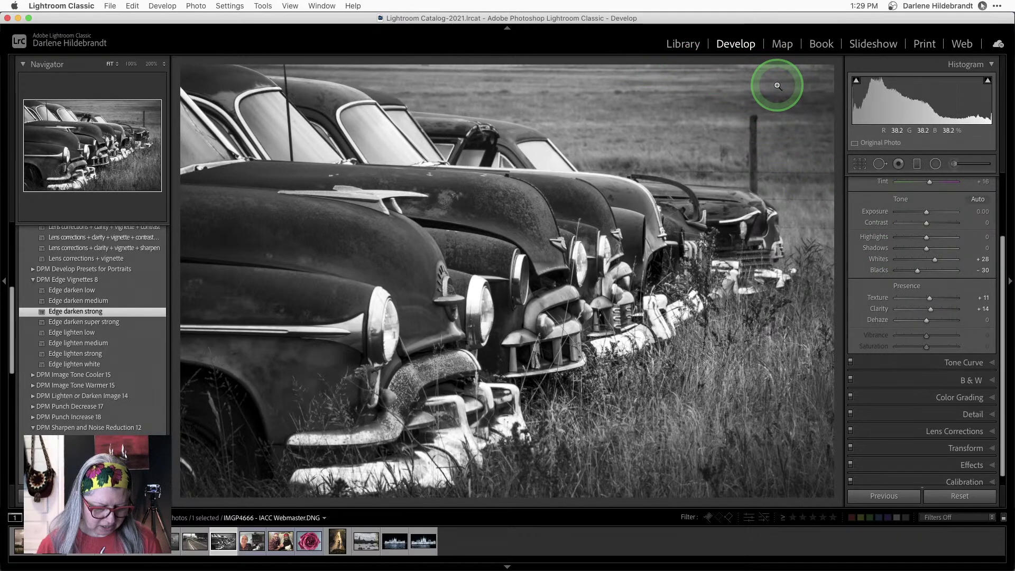
{"action": "key", "text": "r"}
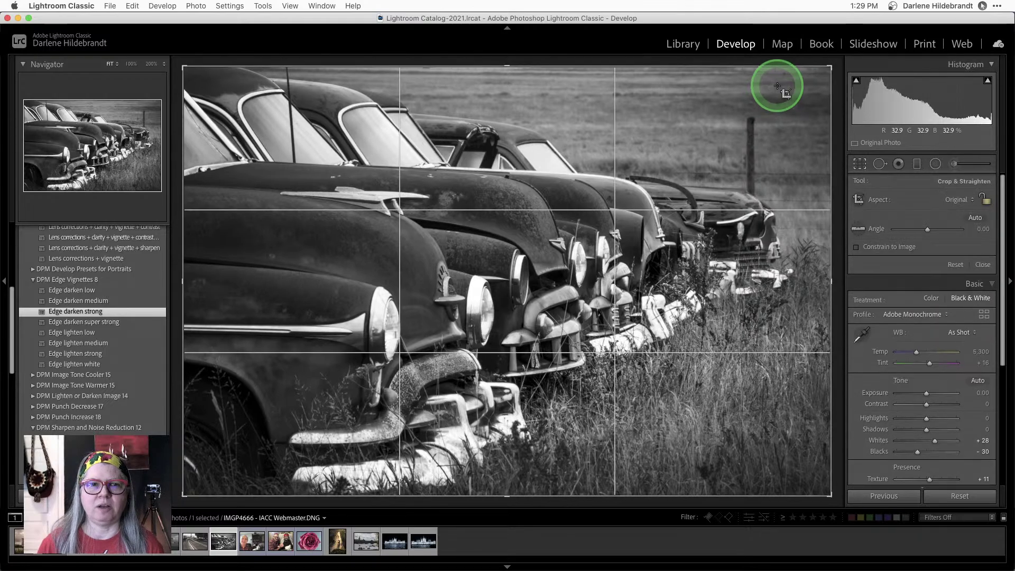
{"action": "left_click_drag", "start_coordinate": [555, 66], "coordinate": [555, 75]}
{"action": "key", "text": "r"}
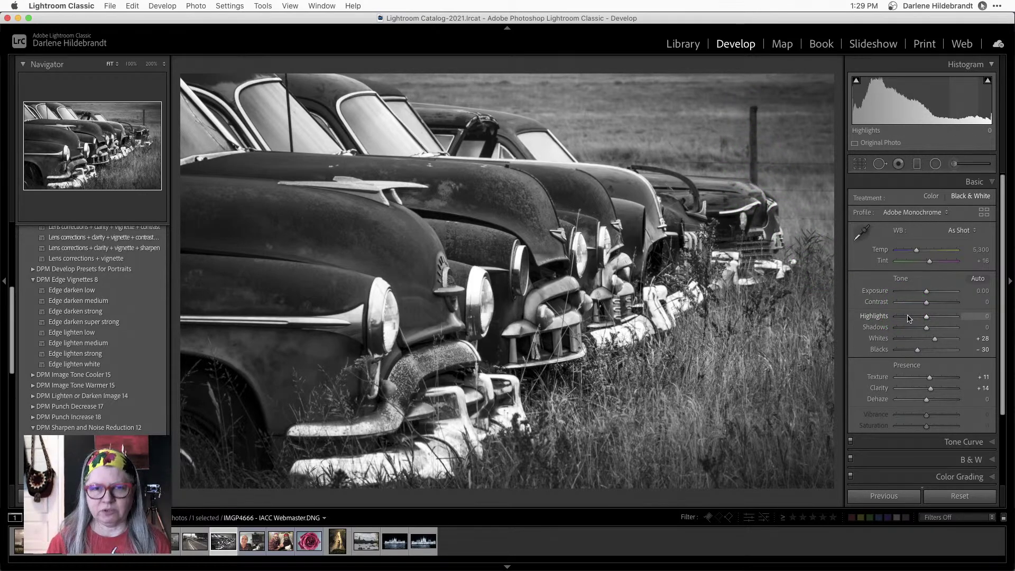
- Compare the finished black-and-white cars photo with its colour original
{"action": "key", "text": "backslash"}
{"action": "key", "text": "backslash"}
{"action": "key", "text": "backslash"}
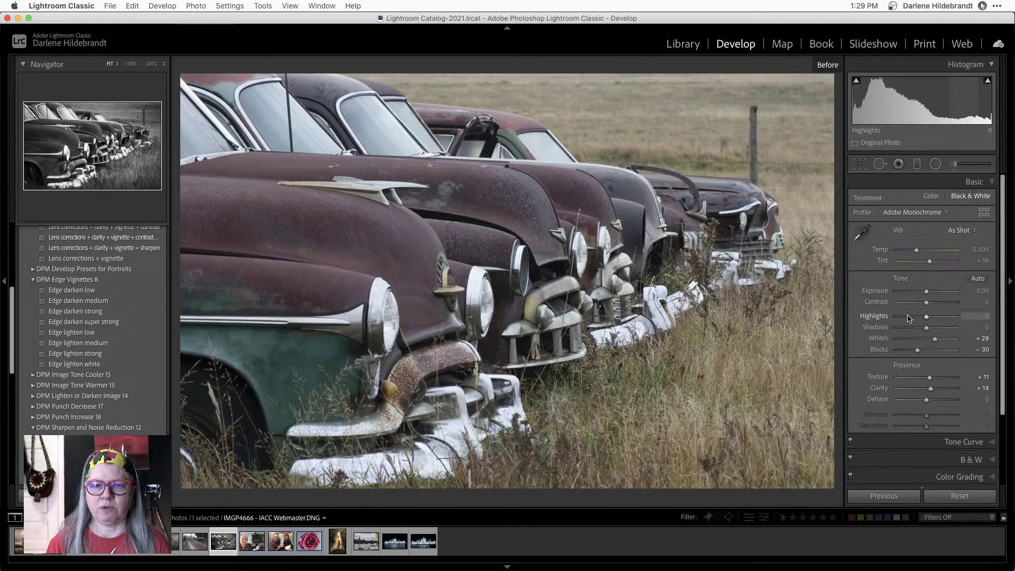
{"action": "key", "text": "backslash"}
{"action": "key", "text": "backslash"}
{"action": "key", "text": "backslash"}
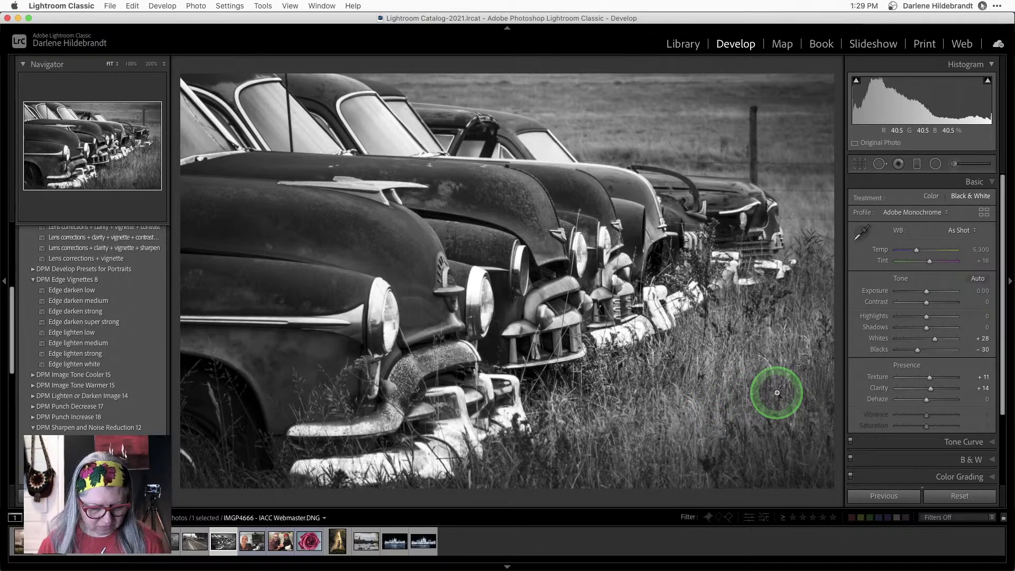
- Try a healing stroke on the grass in front of the cars and delete the correction
{"action": "key", "text": "q"}
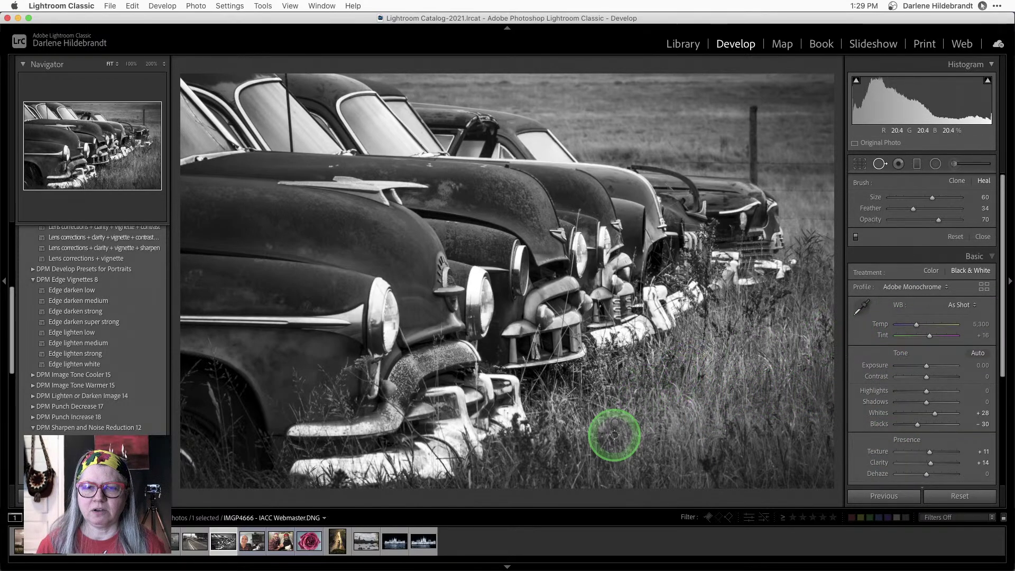
{"action": "left_click_drag", "start_coordinate": [614, 435], "coordinate": [617, 423]}
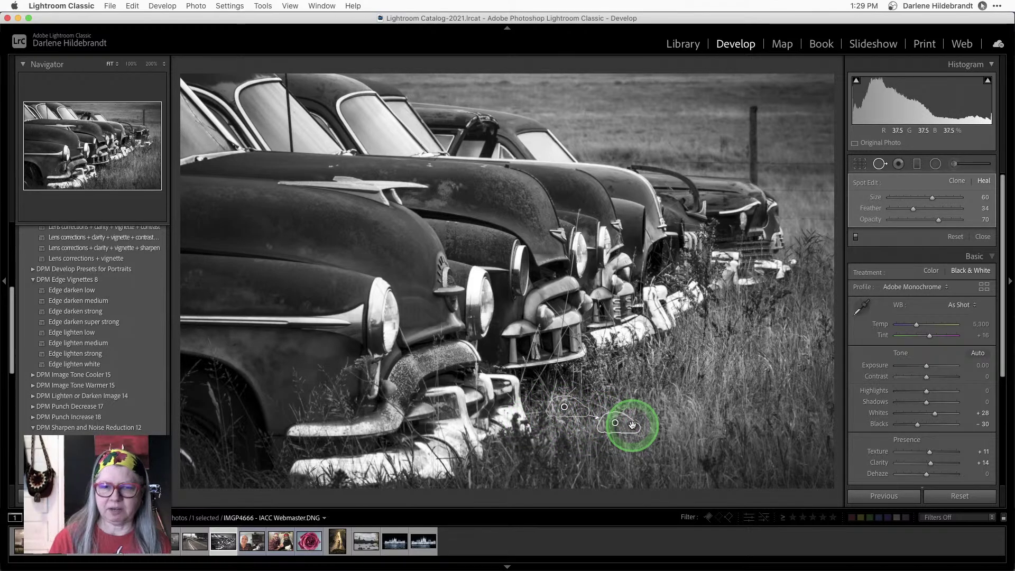
{"action": "key", "text": "Delete"}
{"action": "key", "text": "q"}
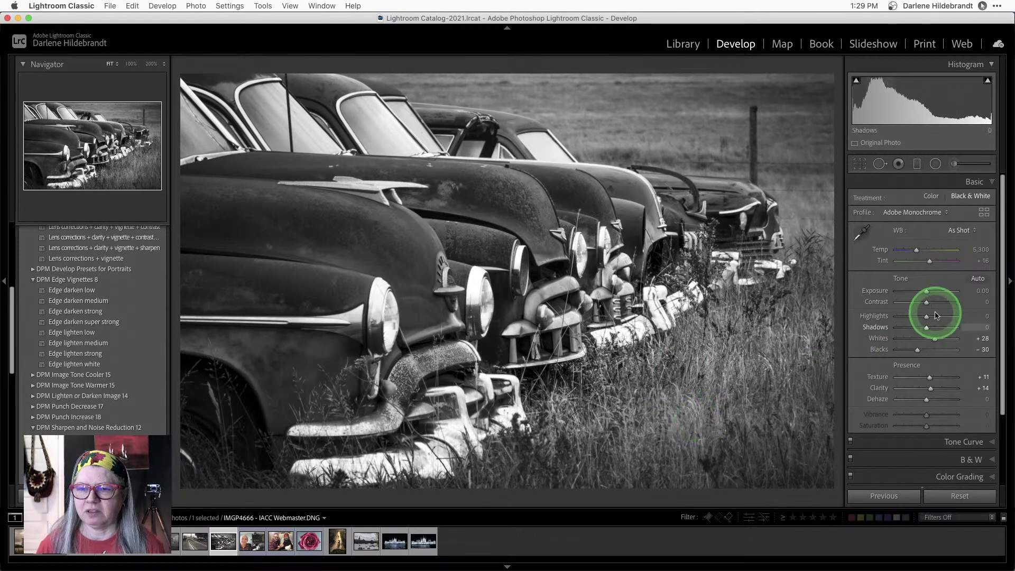
- Open the black-and-white mix settings and compare the cars photo with its colour original
{"action": "scroll", "coordinate": [932, 307], "scroll_direction": "down", "scroll_amount": 2}
{"action": "left_click", "coordinate": [963, 424]}
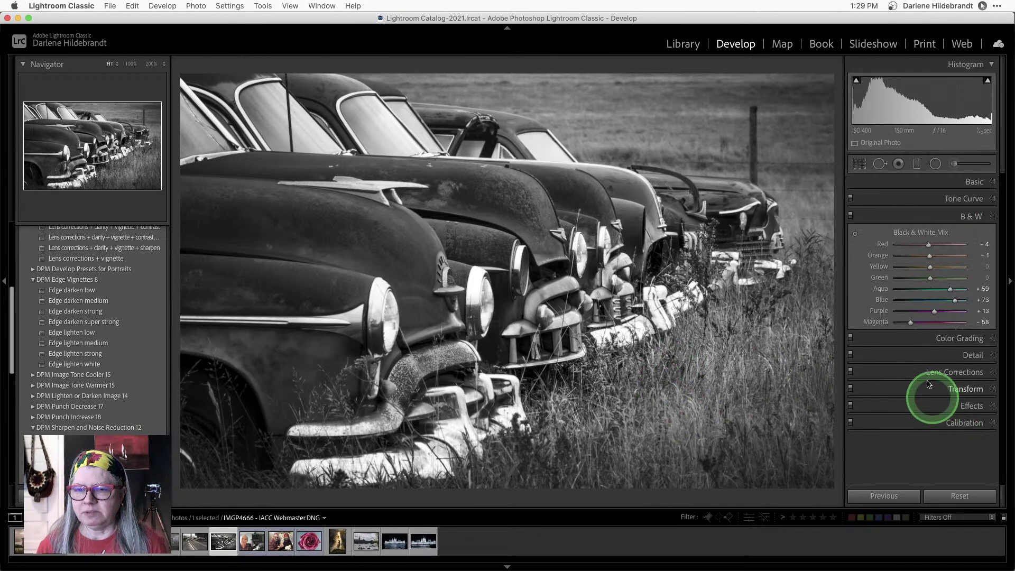
{"action": "key", "text": "backslash"}
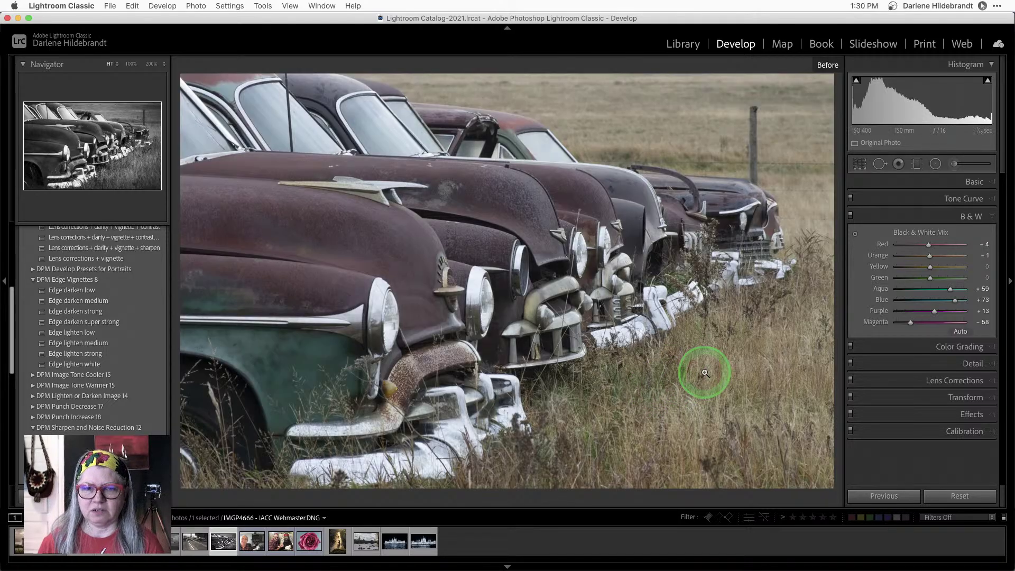
{"action": "key", "text": "backslash"}
{"action": "key", "text": "backslash"}
{"action": "key", "text": "backslash"}
{"action": "key", "text": "backslash"}
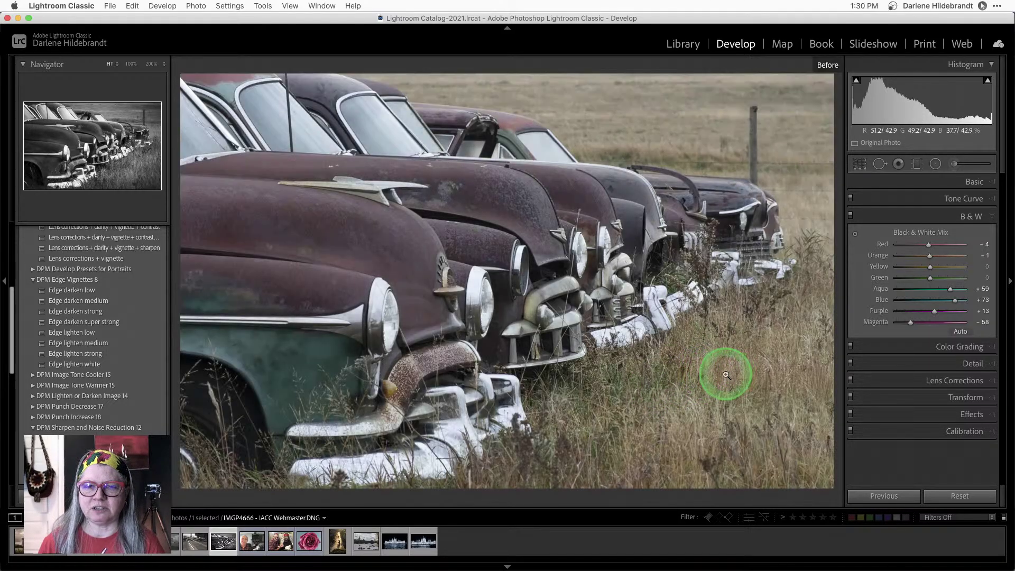
{"action": "key", "text": "backslash"}
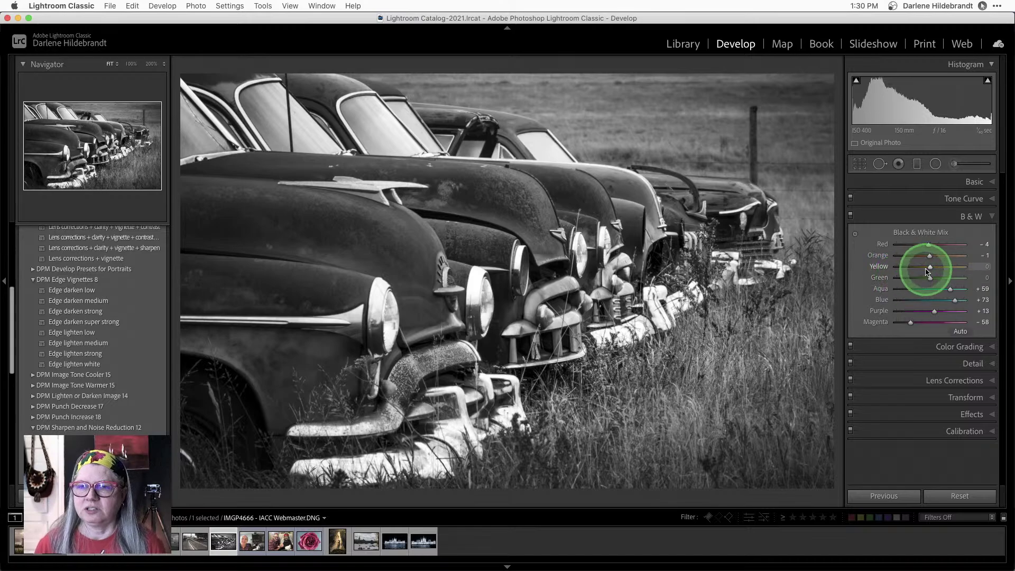
- Set Yellow to +43 and Green to -69 in the cars photo's black-and-white mix
{"action": "left_click_drag", "start_coordinate": [931, 268], "coordinate": [893, 280]}
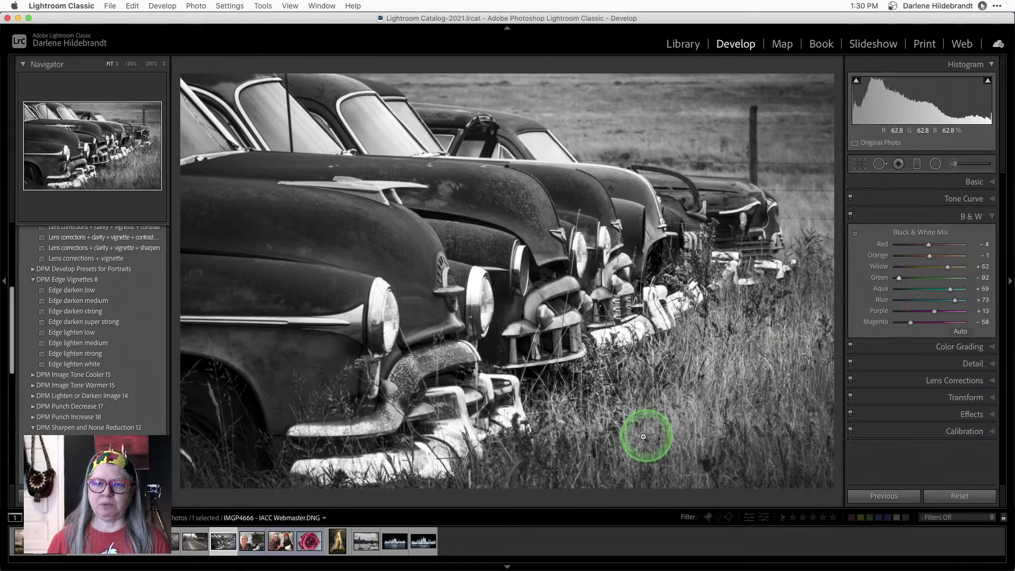
{"action": "left_click_drag", "start_coordinate": [948, 267], "coordinate": [901, 280]}
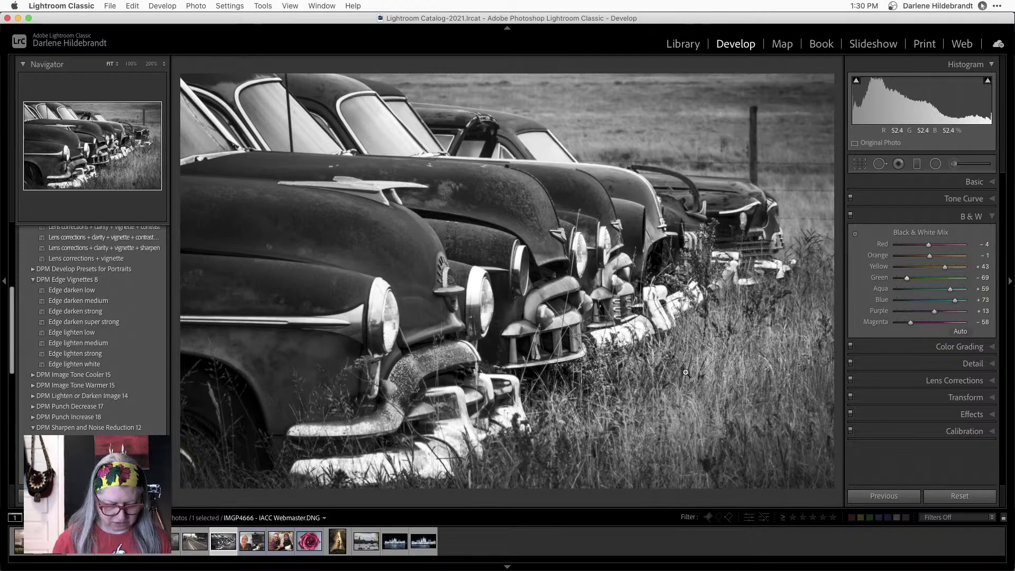
- Inspect the radial filter mask over the front bumpers, reset the cars photo's radial filters and leave the tool
{"action": "key", "text": "shift+m"}
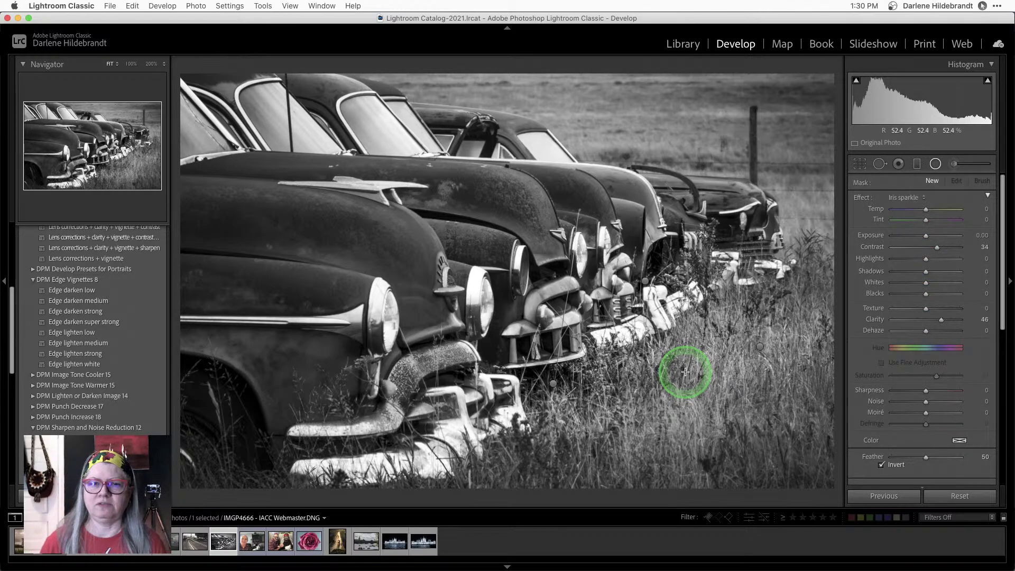
{"action": "left_click", "coordinate": [551, 381]}
{"action": "mouse_move", "coordinate": [551, 382]}
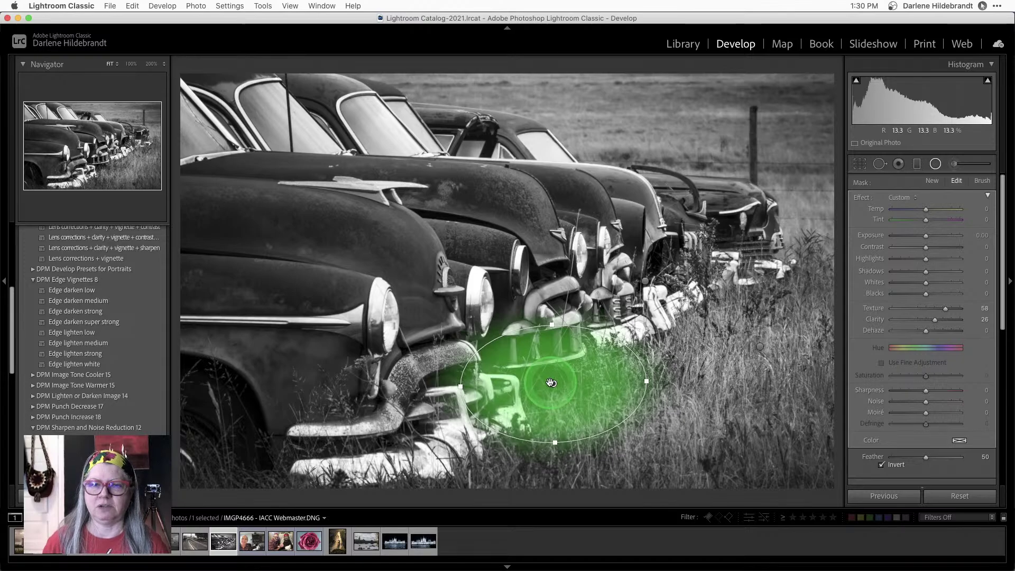
{"action": "scroll", "coordinate": [907, 328], "scroll_direction": "down", "scroll_amount": 3}
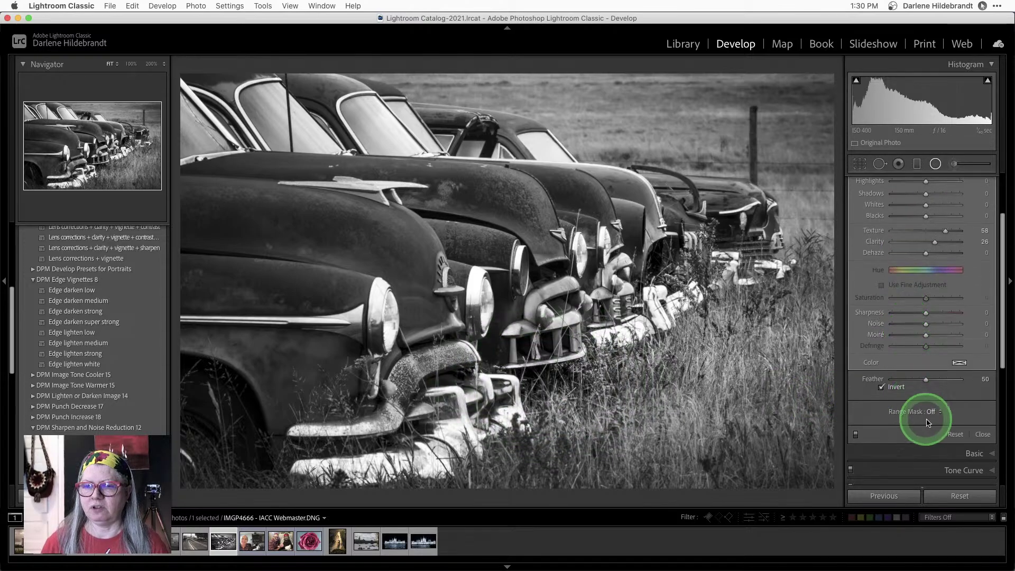
{"action": "left_click", "coordinate": [954, 434]}
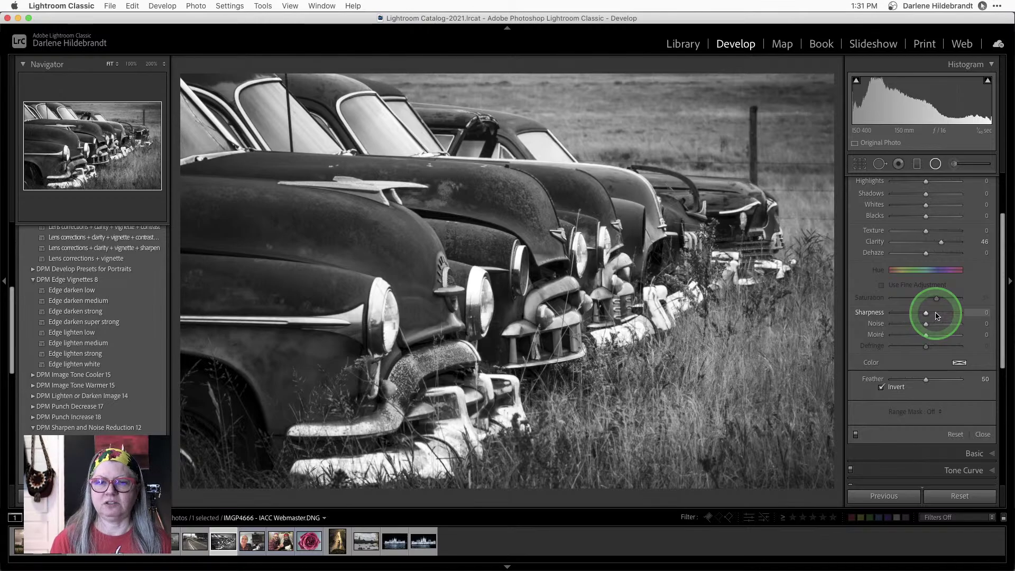
{"action": "key", "text": "shift+m"}
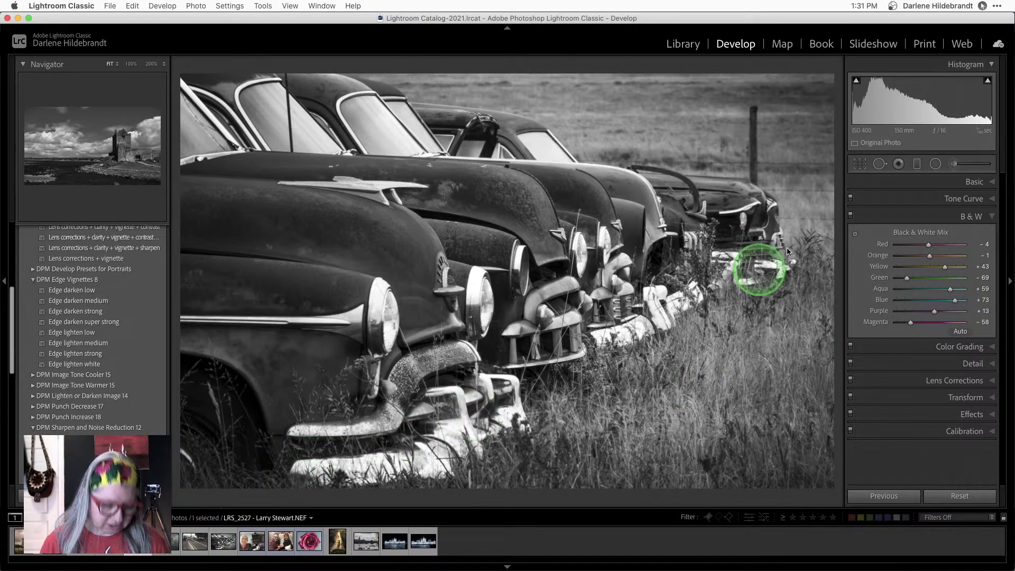
- Copy the castle photo's develop settings with local adjustments, spot removal and crop excluded
{"action": "key", "text": "super+shift+c"}
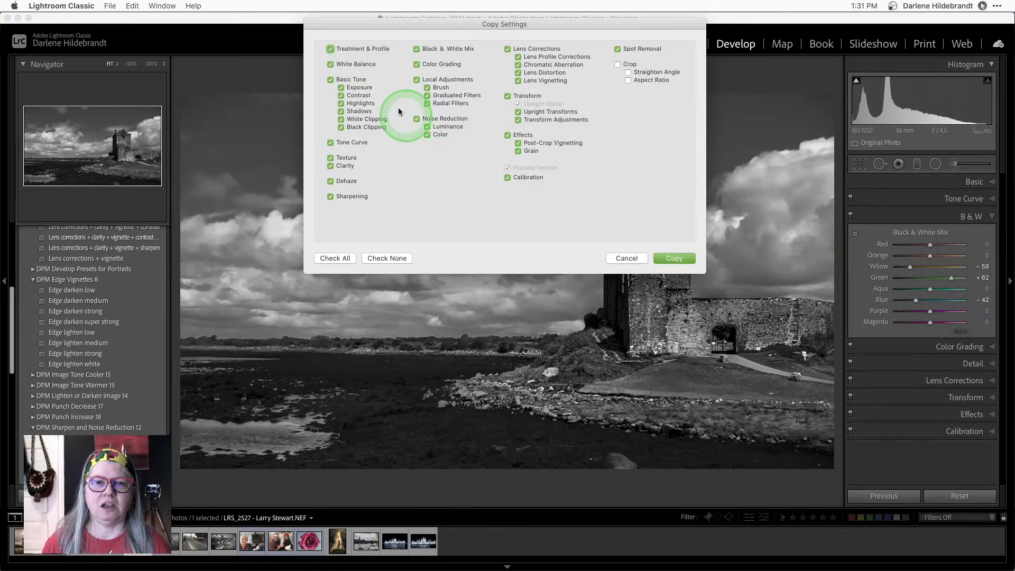
{"action": "left_click", "coordinate": [432, 80]}
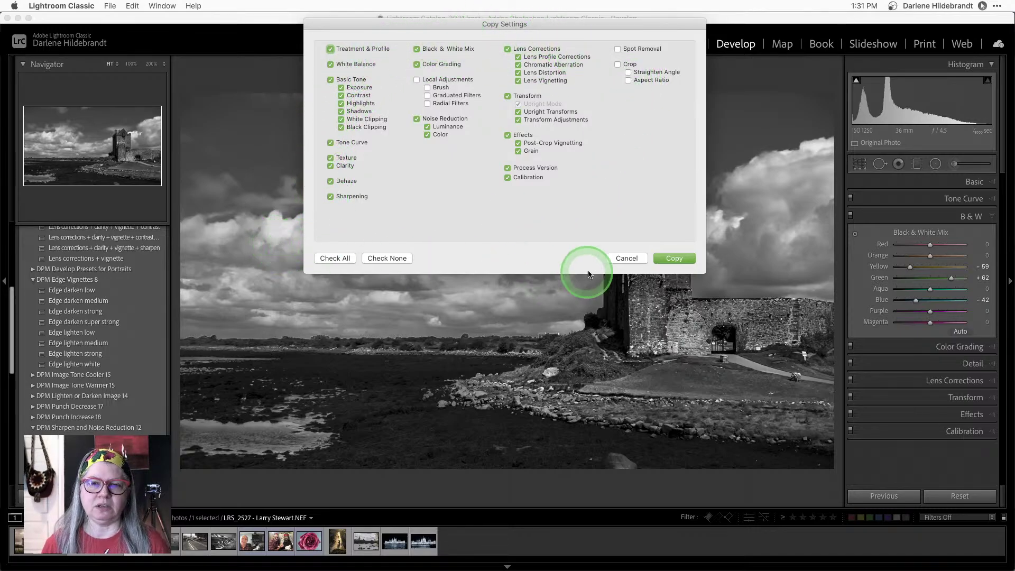
{"action": "left_click", "coordinate": [667, 259]}
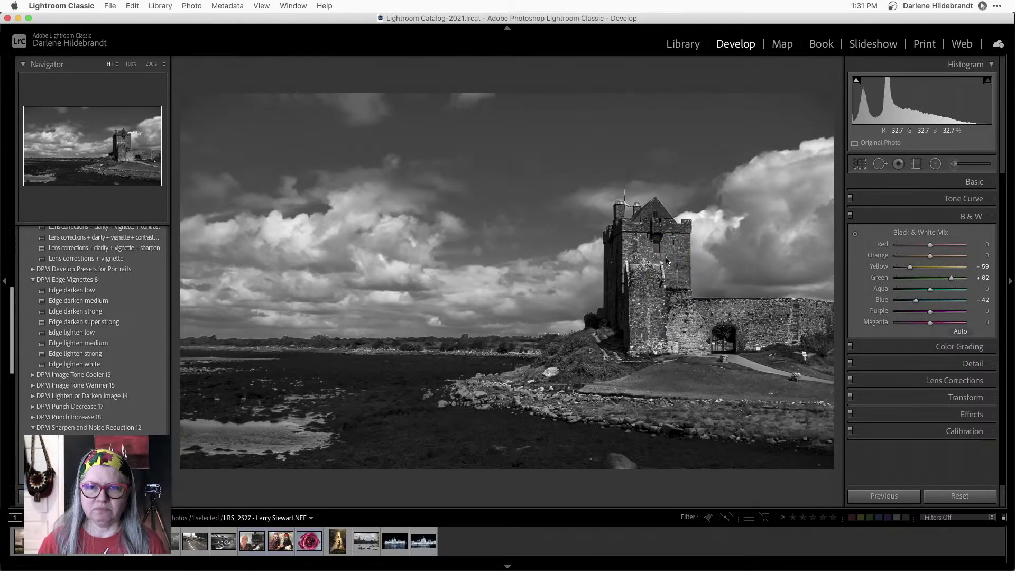
- Open the vintage cars photo for developing and copy its settings without local adjustments, spot removal and crop
{"action": "key", "text": "g"}
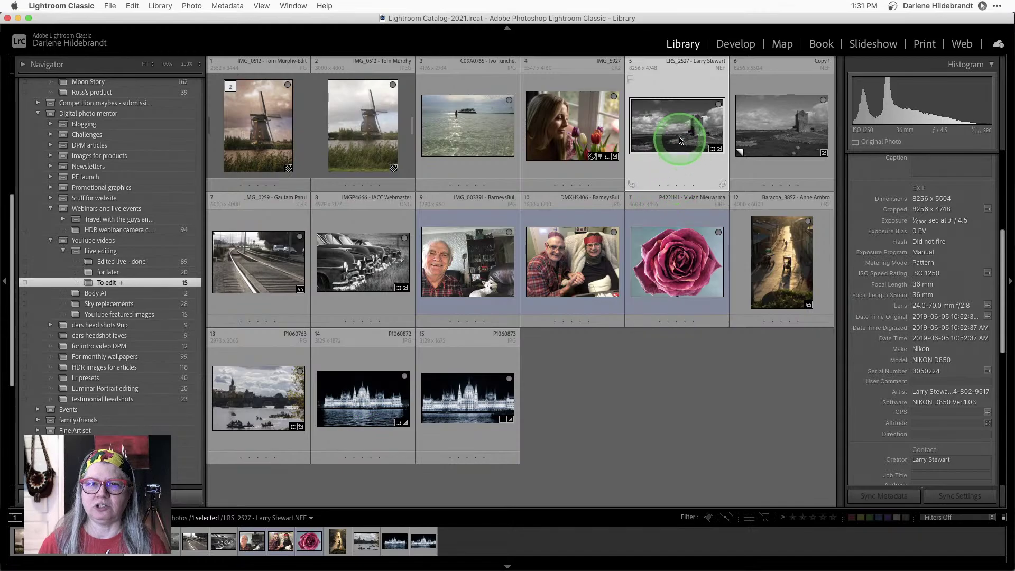
{"action": "left_click", "coordinate": [363, 267]}
{"action": "key", "text": "e"}
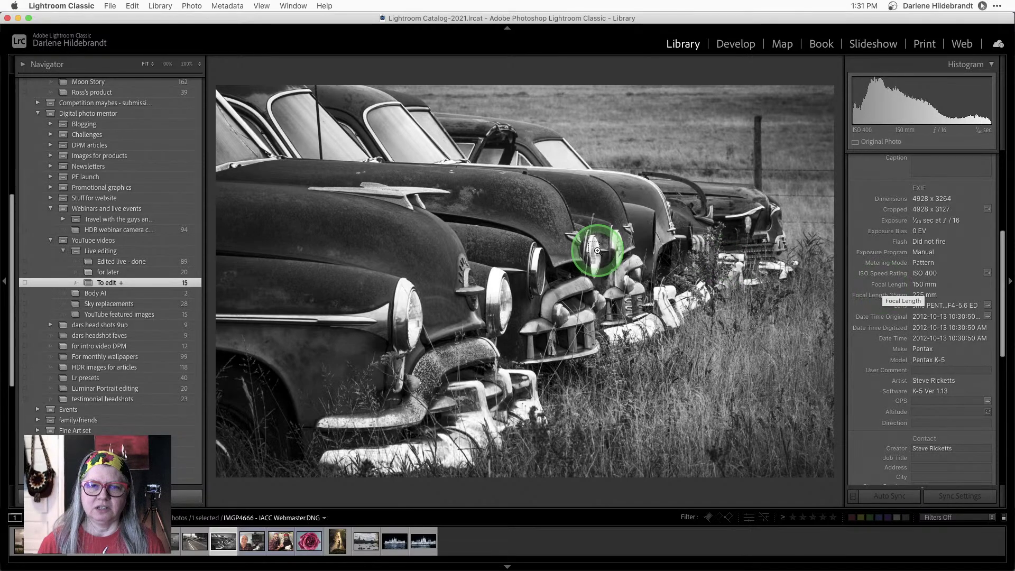
{"action": "key", "text": "d"}
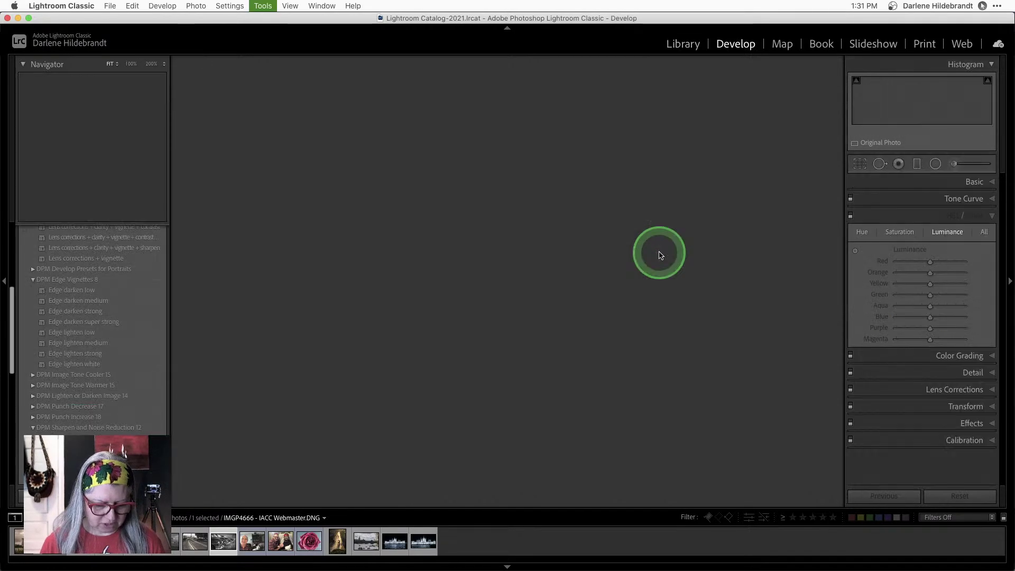
{"action": "key", "text": "super+shift+c"}
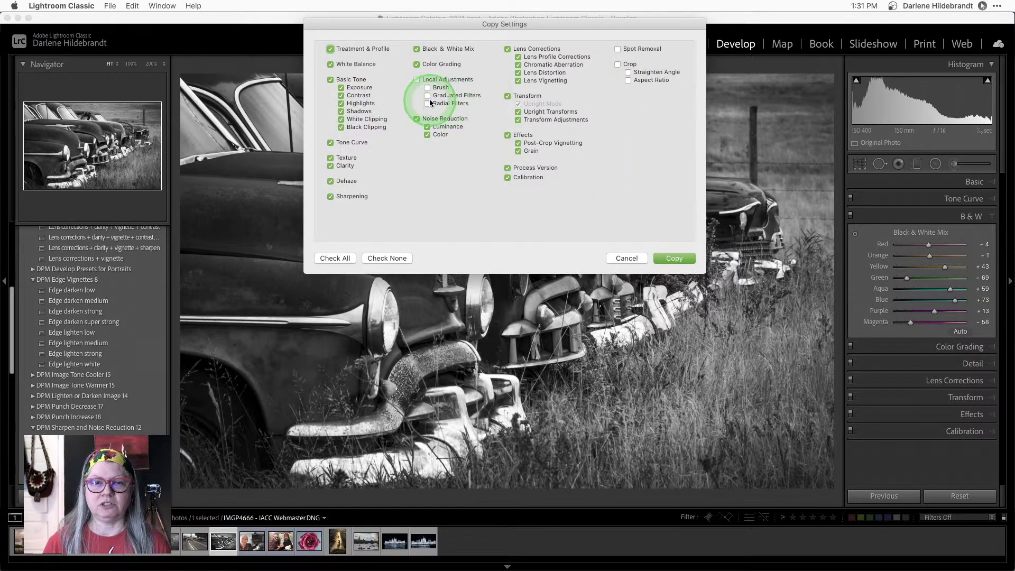
{"action": "left_click", "coordinate": [675, 258]}
- Open the railway tracks photo for developing, straighten it automatically and paste the copied black-and-white settings onto it
{"action": "key", "text": "g"}
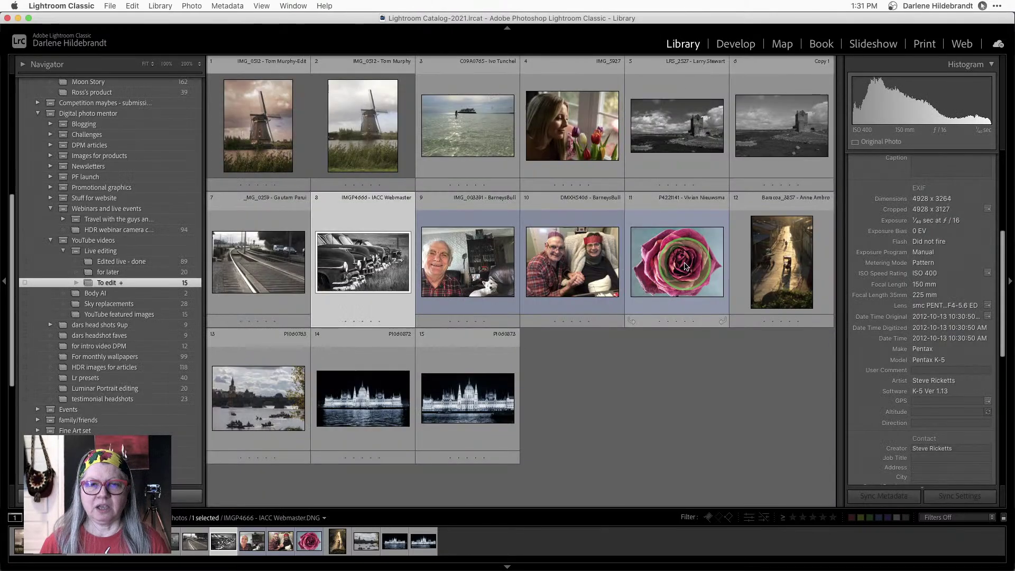
{"action": "double_click", "coordinate": [280, 260]}
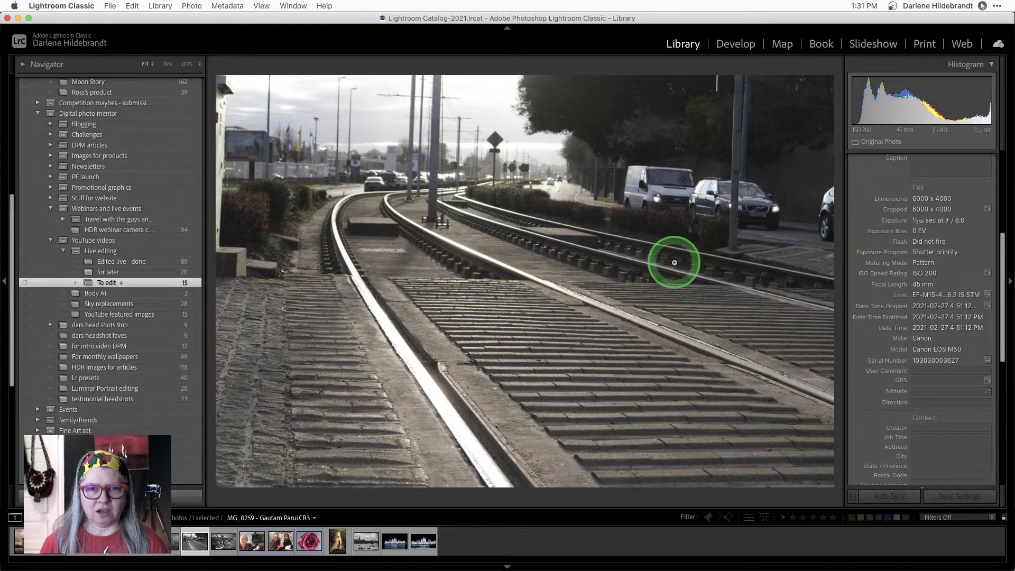
{"action": "key", "text": "super+j"}
{"action": "key", "text": "r"}
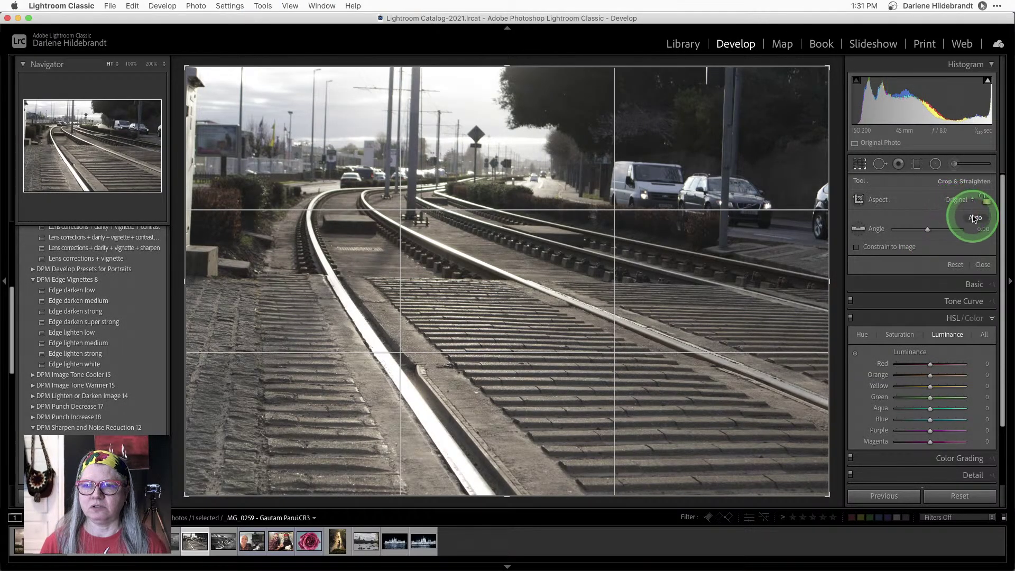
{"action": "left_click", "coordinate": [974, 218]}
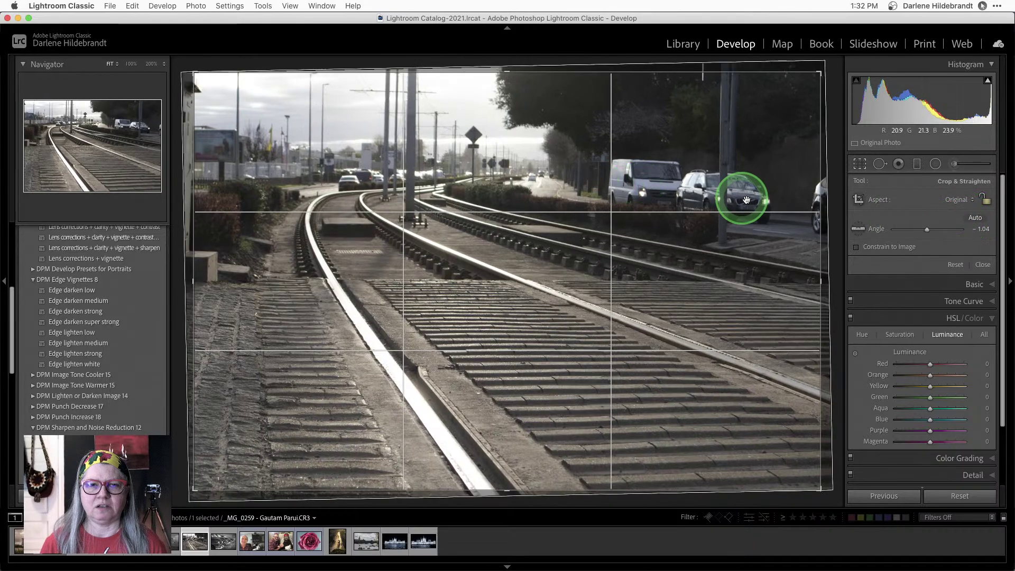
{"action": "key", "text": "Return"}
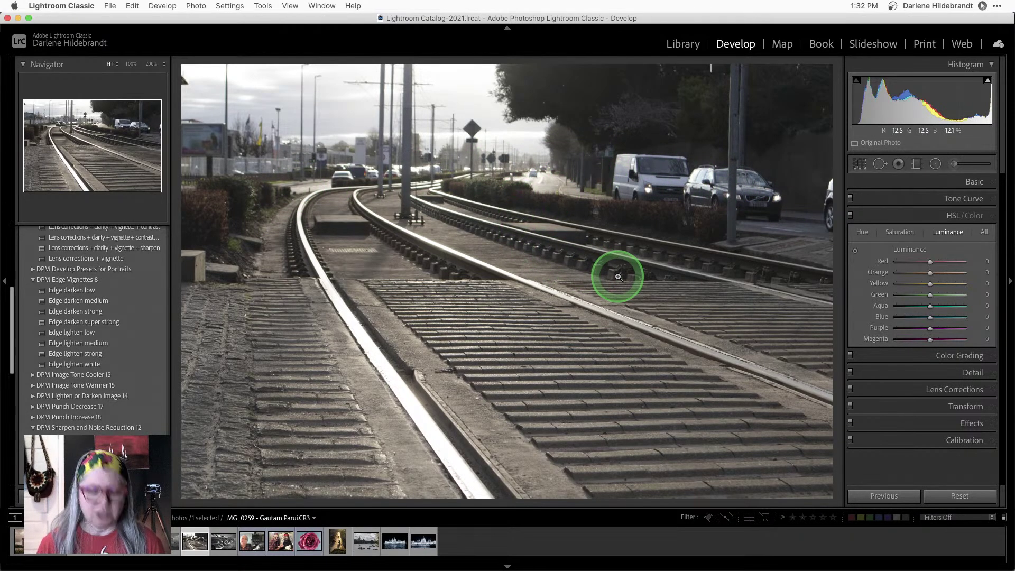
{"action": "key", "text": "super+shift+v"}
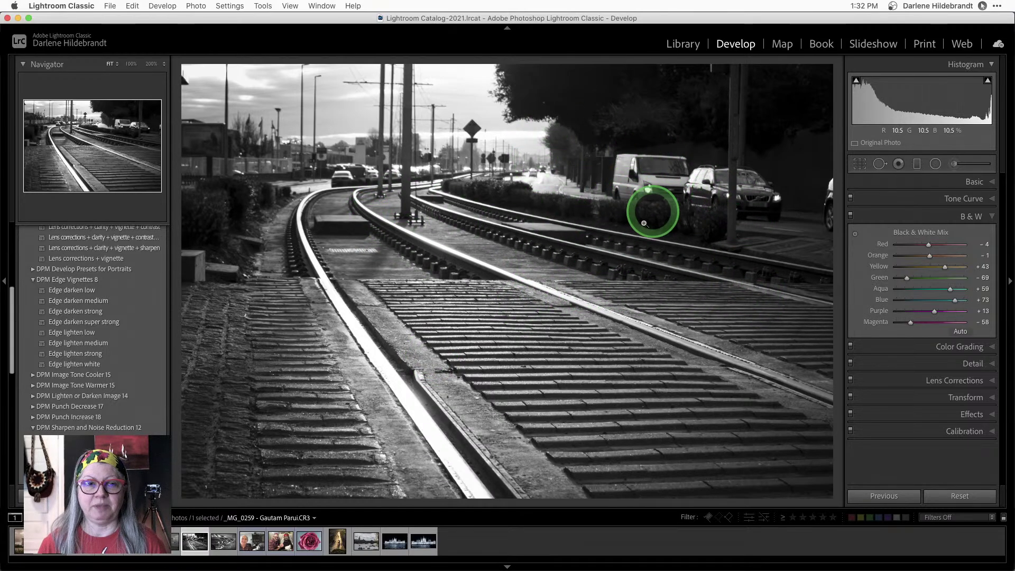
- Crop the tracks photo to a wider format, cutting off most of the sky and a narrow strip on the right
{"action": "key", "text": "r"}
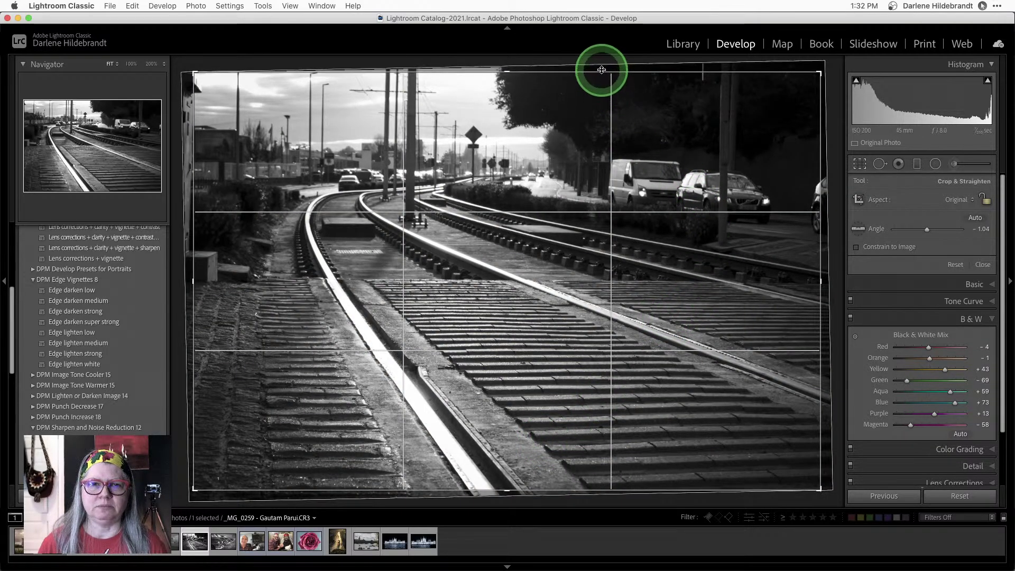
{"action": "left_click_drag", "start_coordinate": [602, 70], "coordinate": [593, 107]}
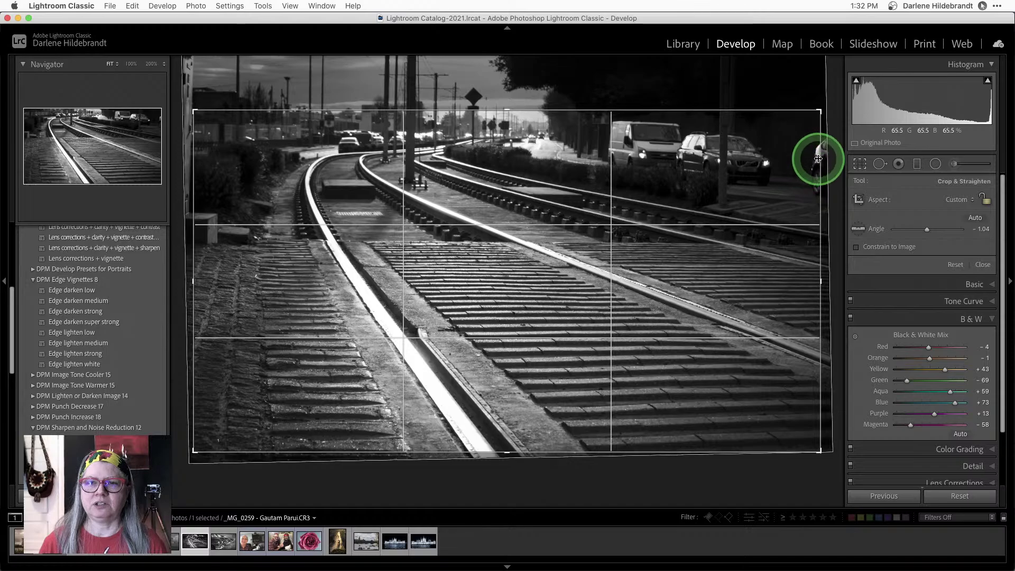
{"action": "left_click_drag", "start_coordinate": [818, 159], "coordinate": [806, 159]}
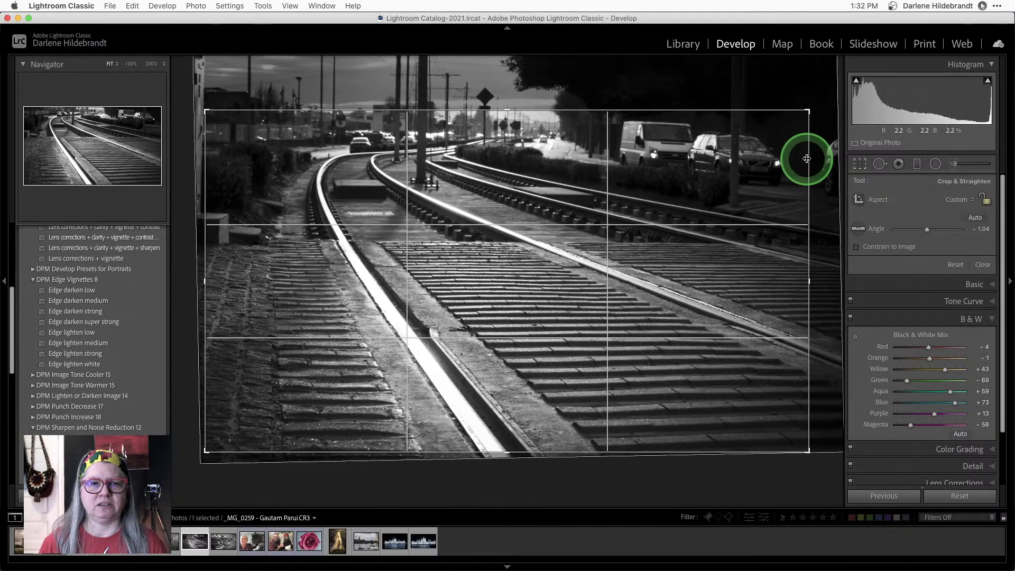
{"action": "key", "text": "Return"}
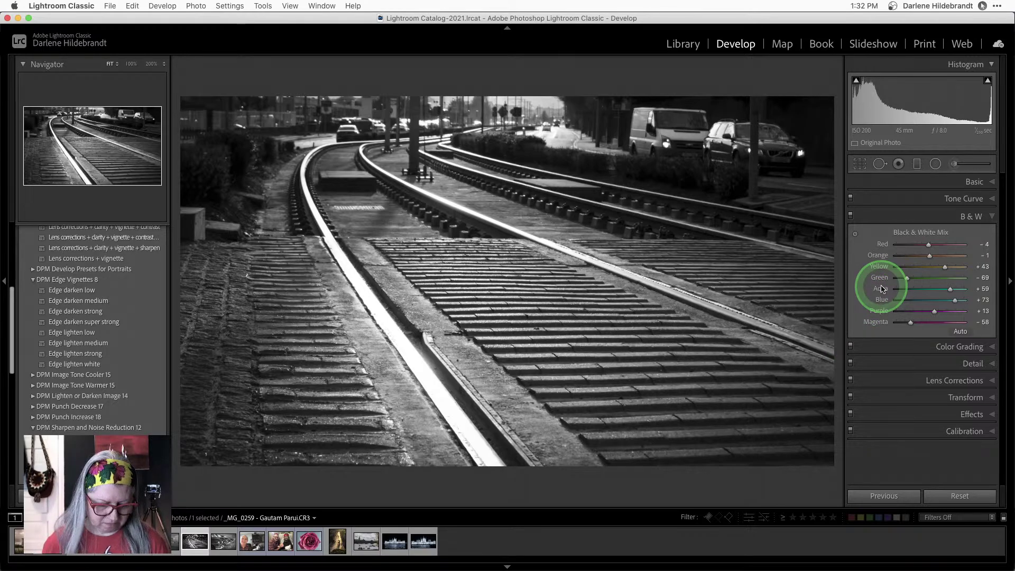
{"action": "key", "text": "r"}
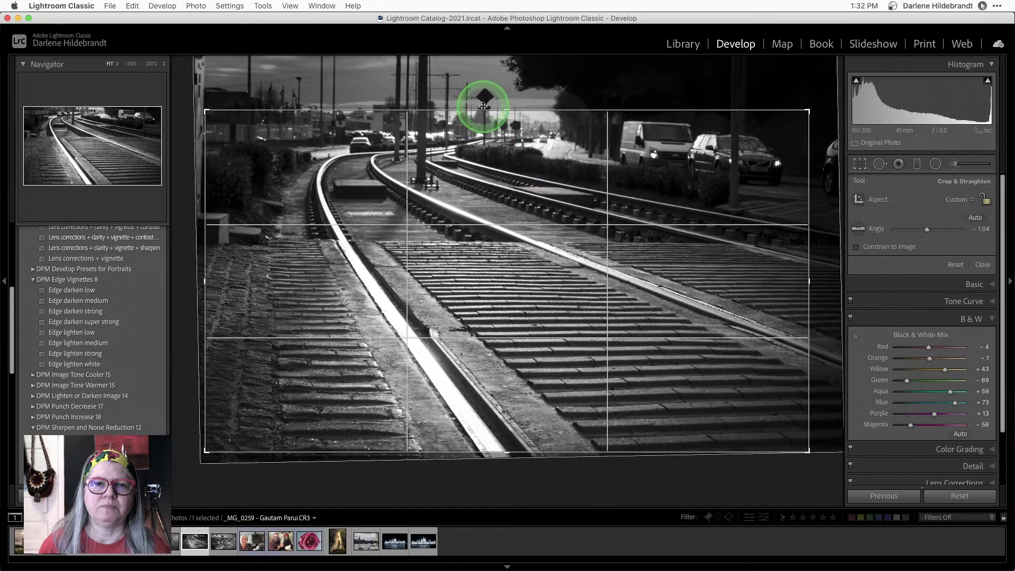
{"action": "left_click_drag", "start_coordinate": [485, 110], "coordinate": [485, 113]}
{"action": "key", "text": "Return"}
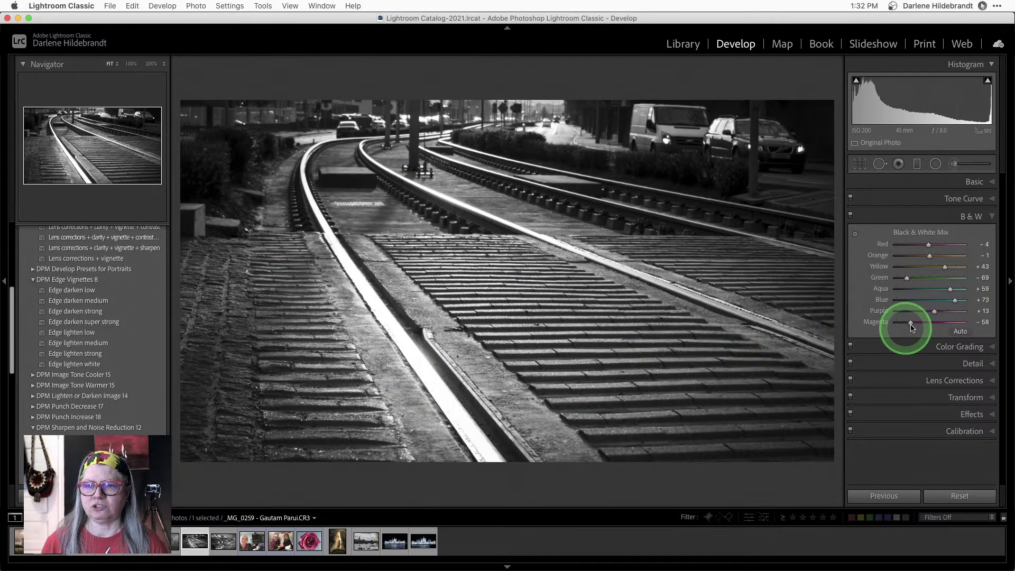
- Compare the tracks photo with and without the black-and-white mix, and with its colour original
{"action": "left_click", "coordinate": [851, 217]}
{"action": "left_click", "coordinate": [850, 217]}
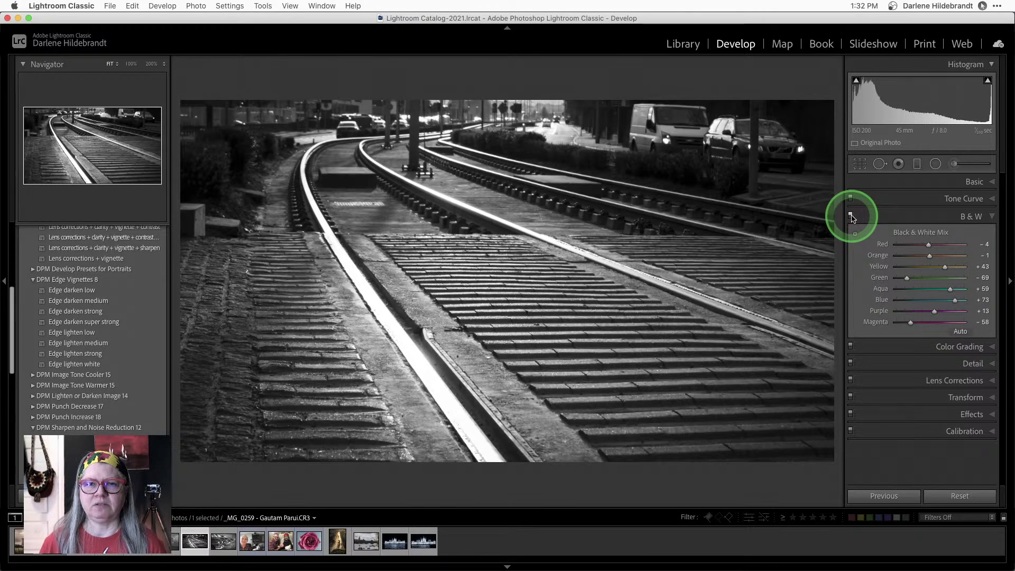
{"action": "left_click", "coordinate": [850, 216]}
{"action": "left_click", "coordinate": [850, 217]}
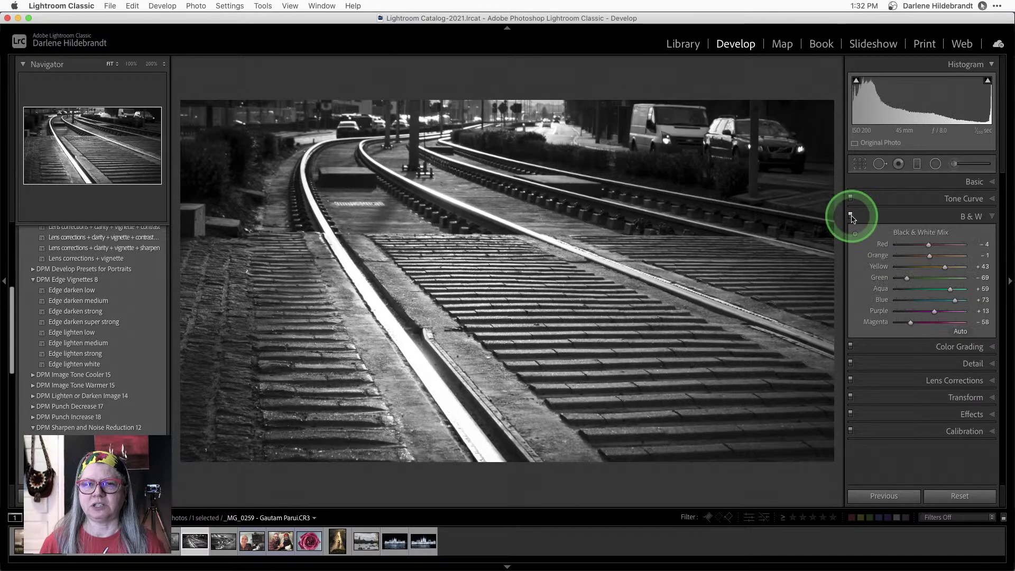
{"action": "left_click", "coordinate": [851, 217]}
{"action": "left_click", "coordinate": [851, 217]}
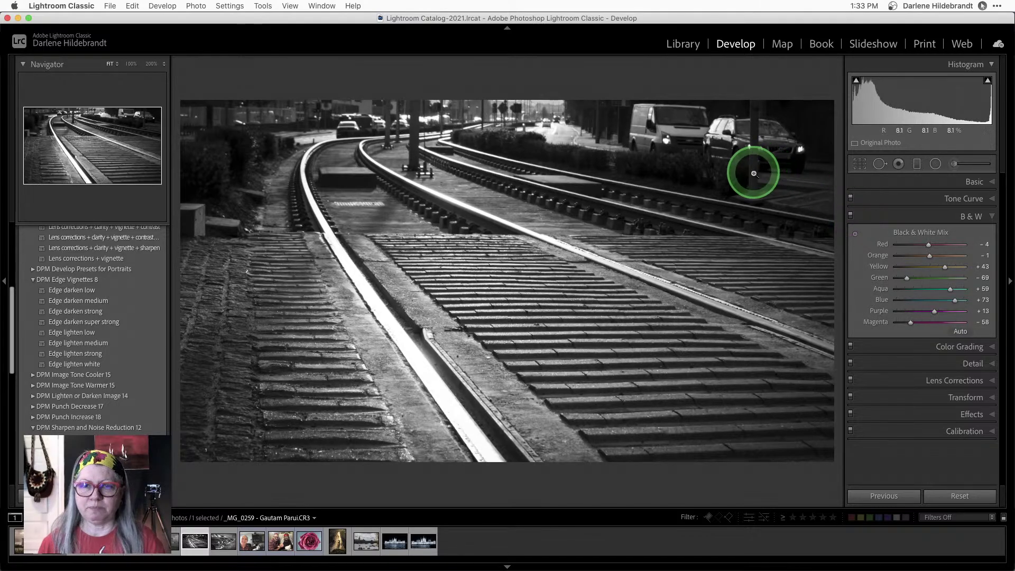
{"action": "key", "text": "backslash"}
{"action": "key", "text": "backslash"}
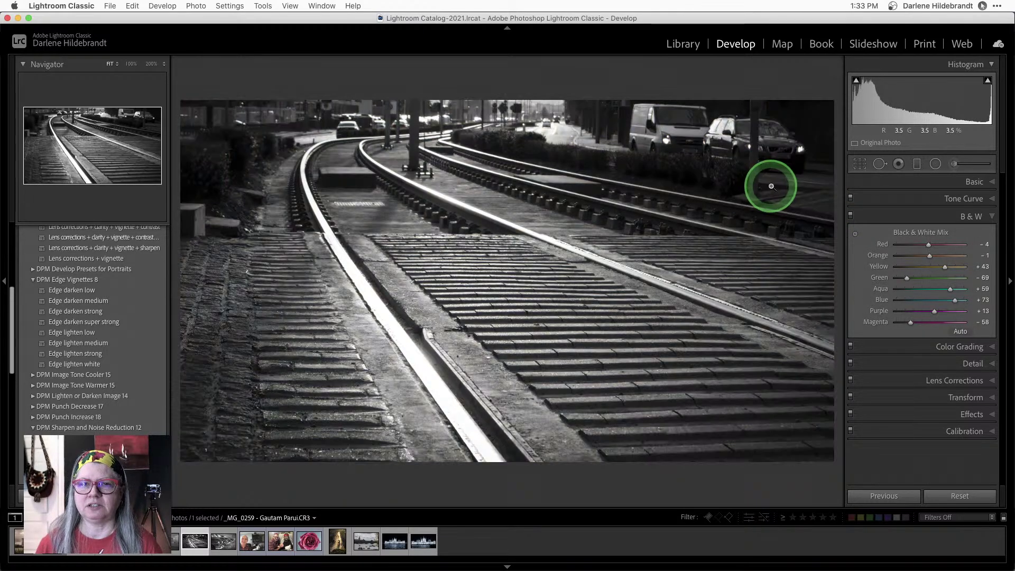
- Set Blue to -43 and Aqua to -27 in the tracks photo's black-and-white mix
{"action": "left_click_drag", "start_coordinate": [955, 304], "coordinate": [921, 289]}
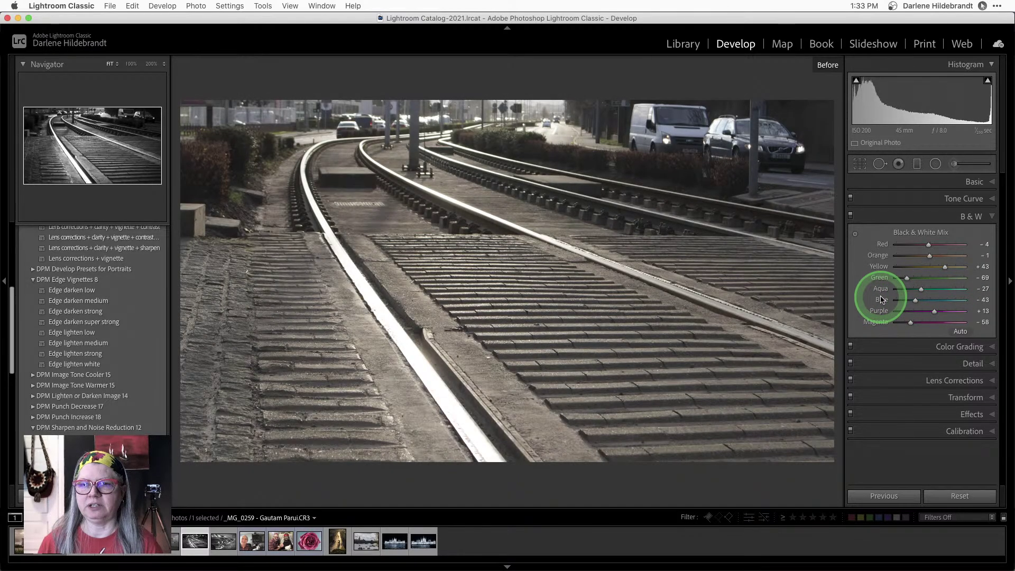
- Set Red to -40 in the tracks photo's black-and-white mix and compare the result with the colour original
{"action": "left_click_drag", "start_coordinate": [928, 244], "coordinate": [917, 246]}
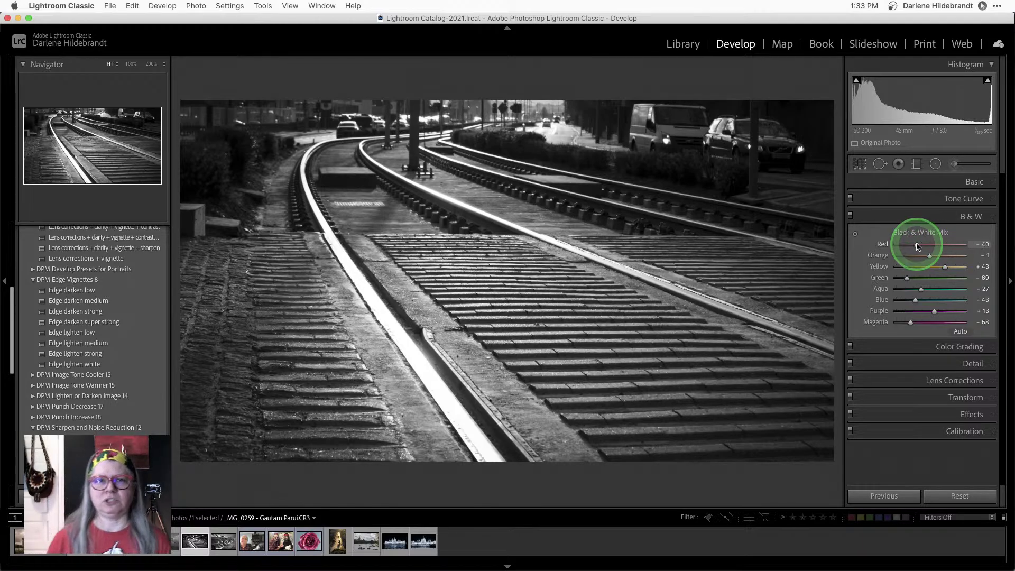
{"action": "key", "text": "backslash"}
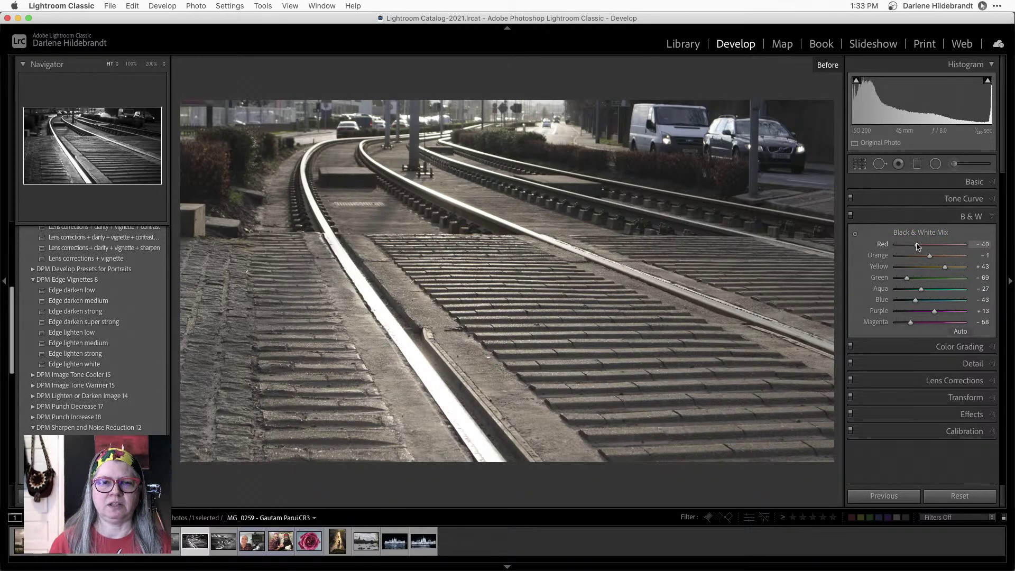
{"action": "key", "text": "backslash"}
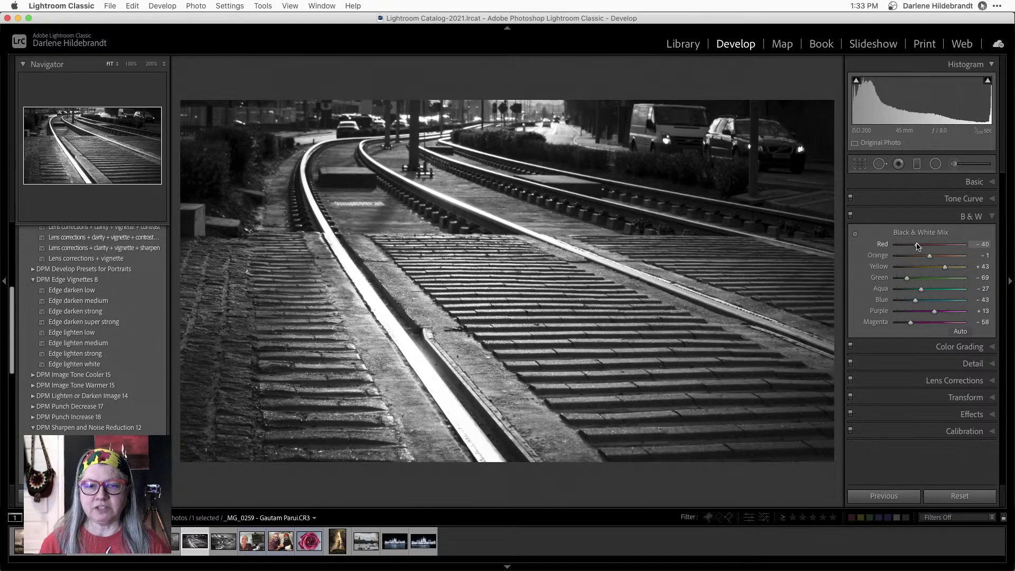
{"action": "key", "text": "backslash"}
{"action": "key", "text": "backslash"}
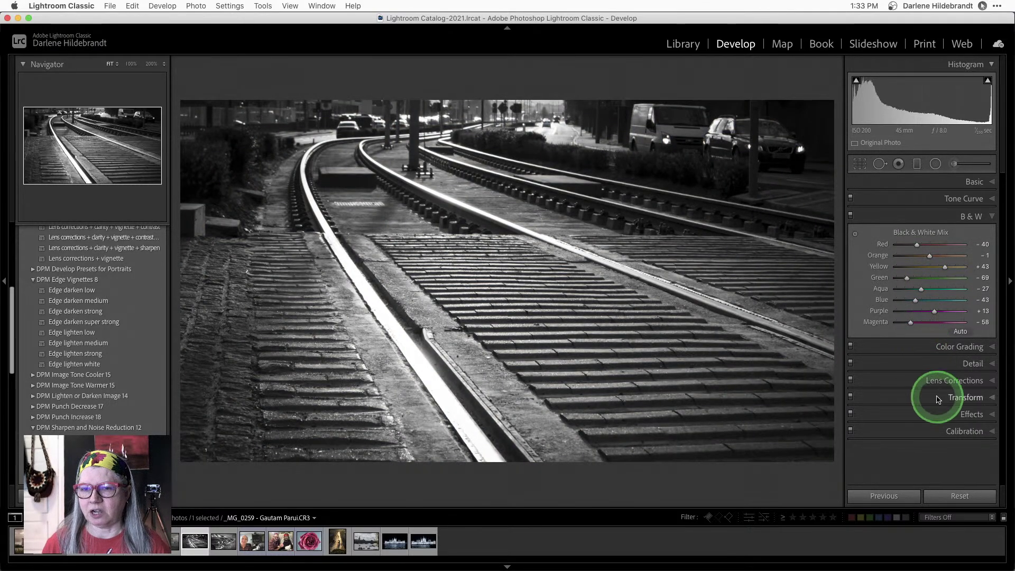
- Compare the tracks photo with and without its post-crop vignette
{"action": "left_click", "coordinate": [966, 415]}
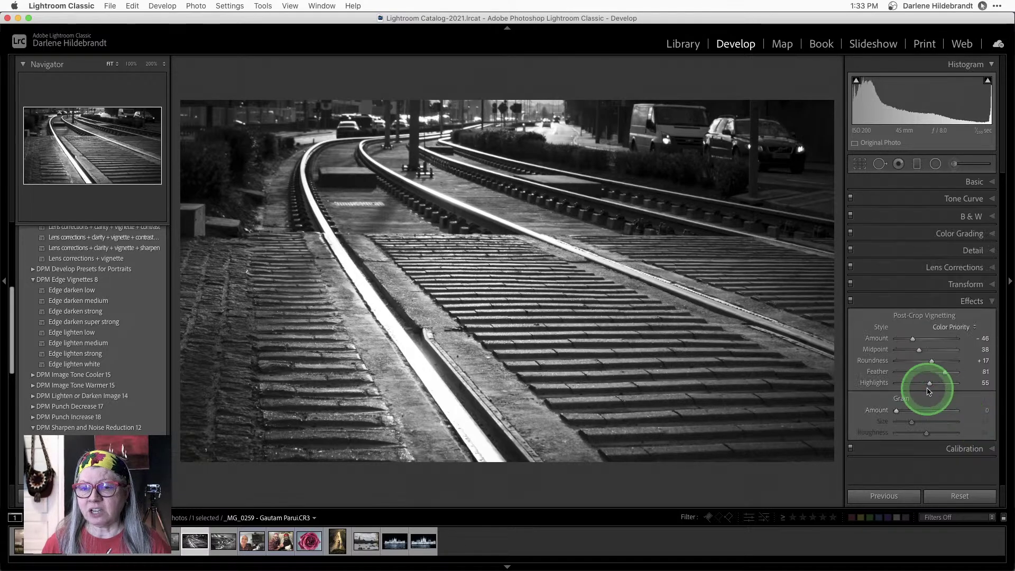
{"action": "left_click", "coordinate": [850, 301]}
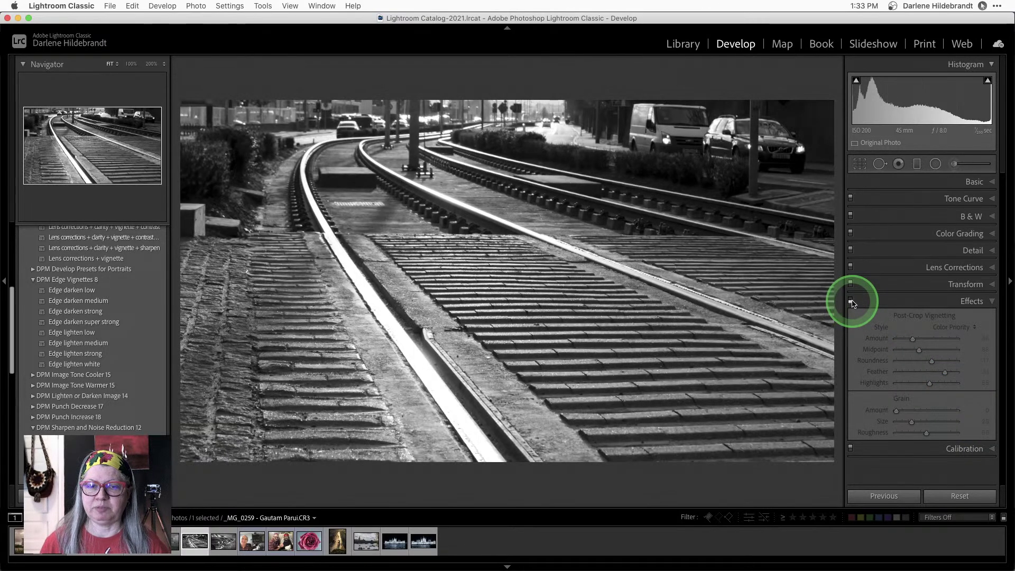
{"action": "left_click", "coordinate": [851, 301]}
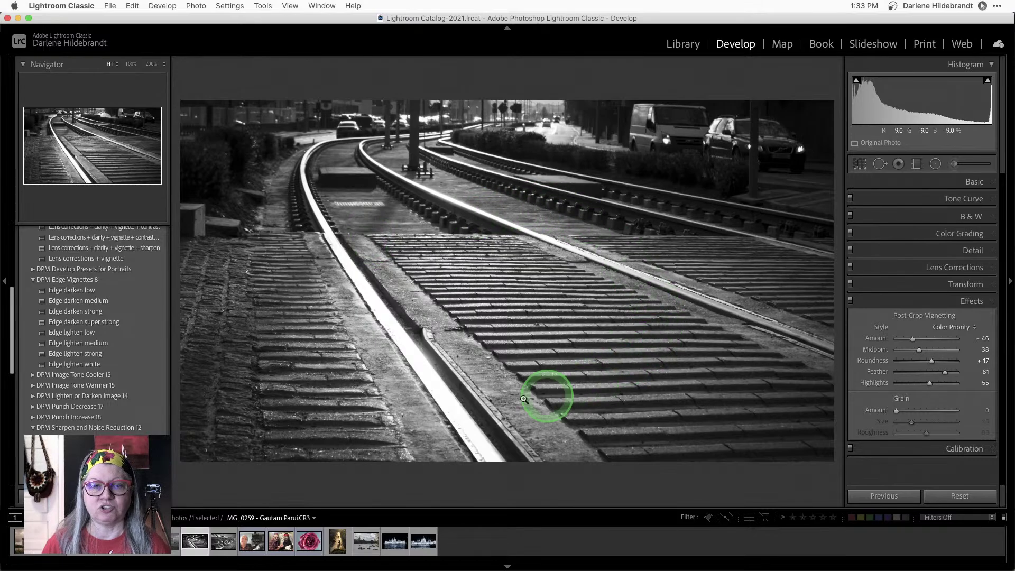
- Set Whites to +43 and Blacks to -32 for the railway tracks photo, previewing the clipping
{"action": "left_click", "coordinate": [974, 181]}
{"action": "left_click_drag", "start_coordinate": [899, 338], "coordinate": [939, 339]}
{"action": "key", "text": "alt"}
{"action": "key", "text": "alt"}
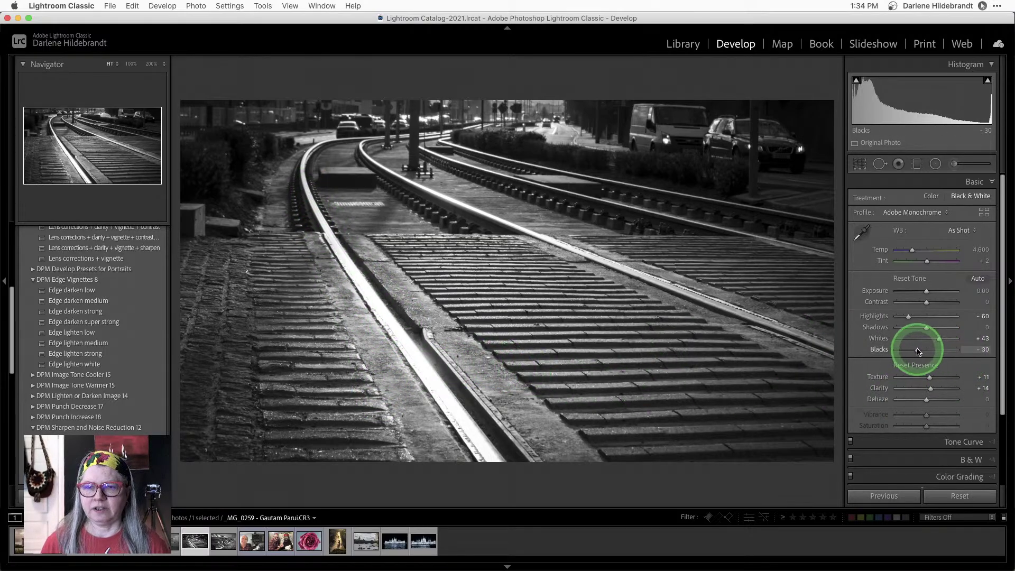
{"action": "left_click", "coordinate": [918, 350], "text": "alt"}
{"action": "left_click_drag", "start_coordinate": [918, 350], "coordinate": [916, 350]}
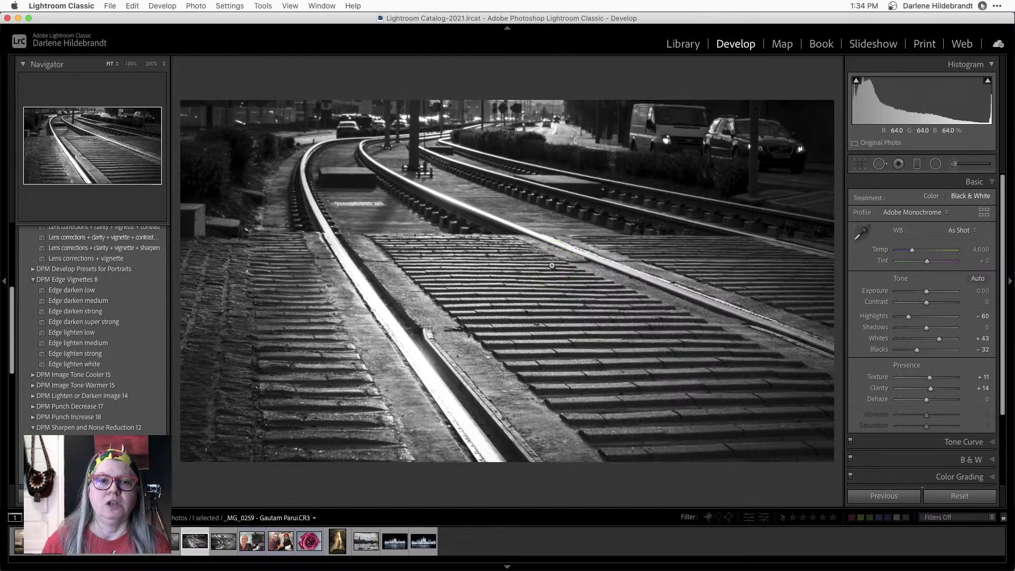
- Flip the railway tracks photo horizontally and create a virtual copy of it
{"action": "left_click", "coordinate": [197, 6]}
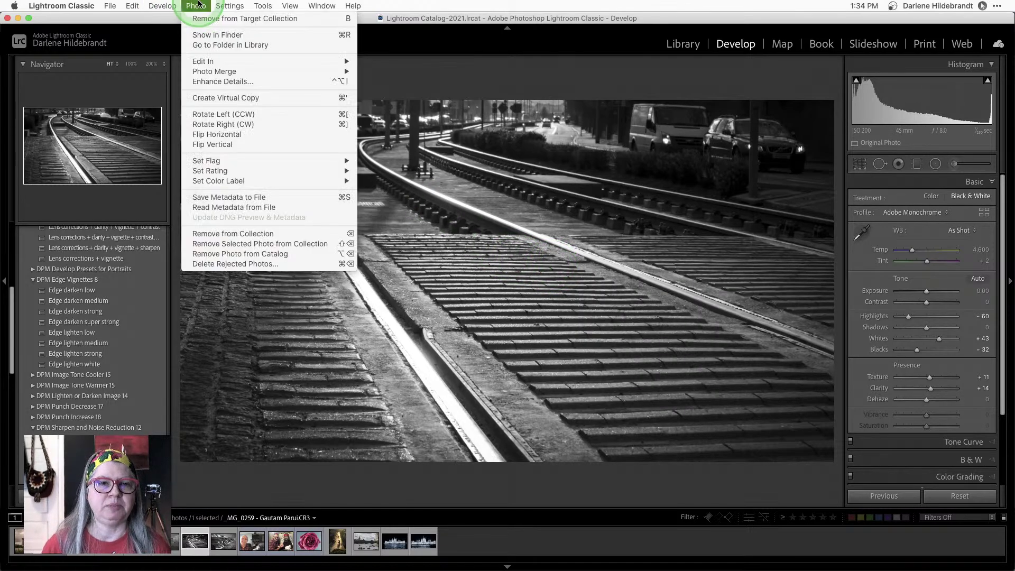
{"action": "left_click", "coordinate": [218, 134]}
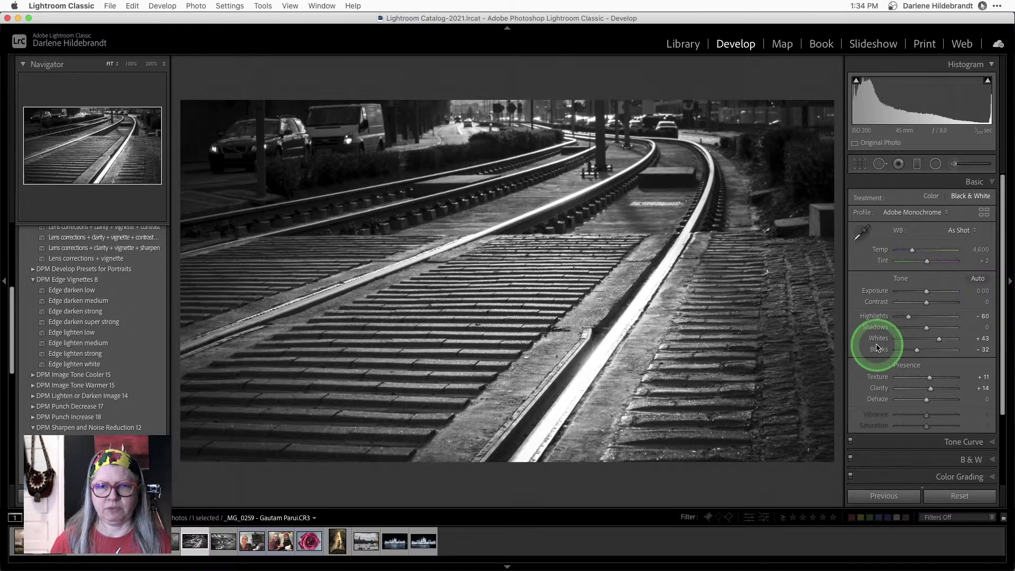
{"action": "key", "text": "super+apostrophe"}
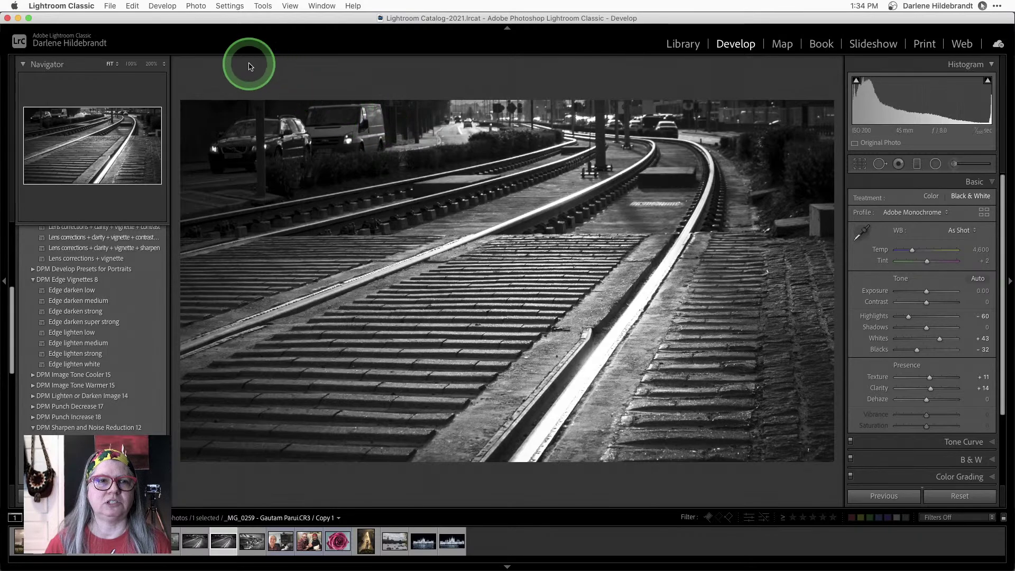
- Mirror the virtual copy of the tracks photo horizontally so it has the original orientation
{"action": "left_click", "coordinate": [162, 6]}
{"action": "mouse_move", "coordinate": [197, 6]}
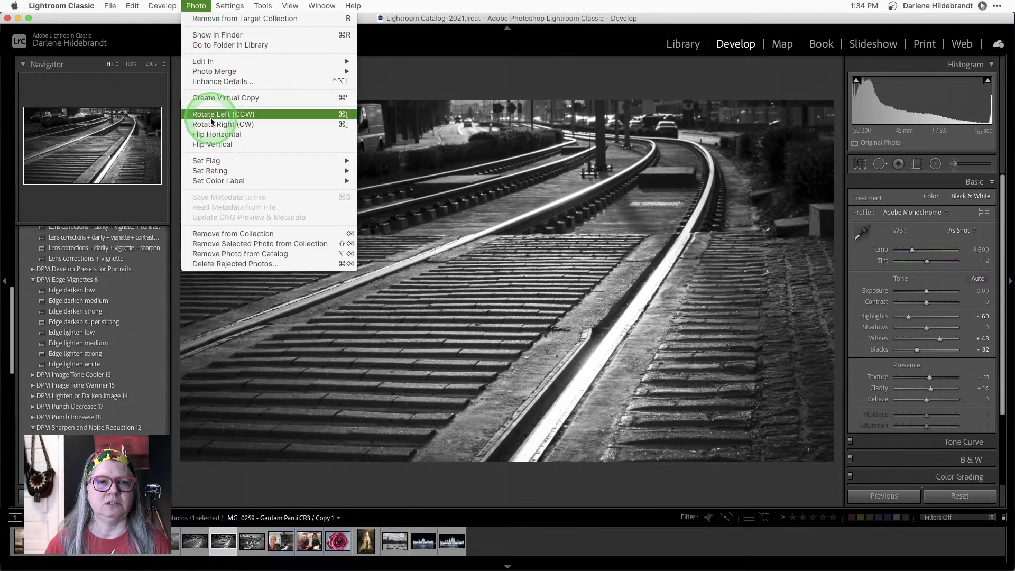
{"action": "left_click", "coordinate": [217, 135]}
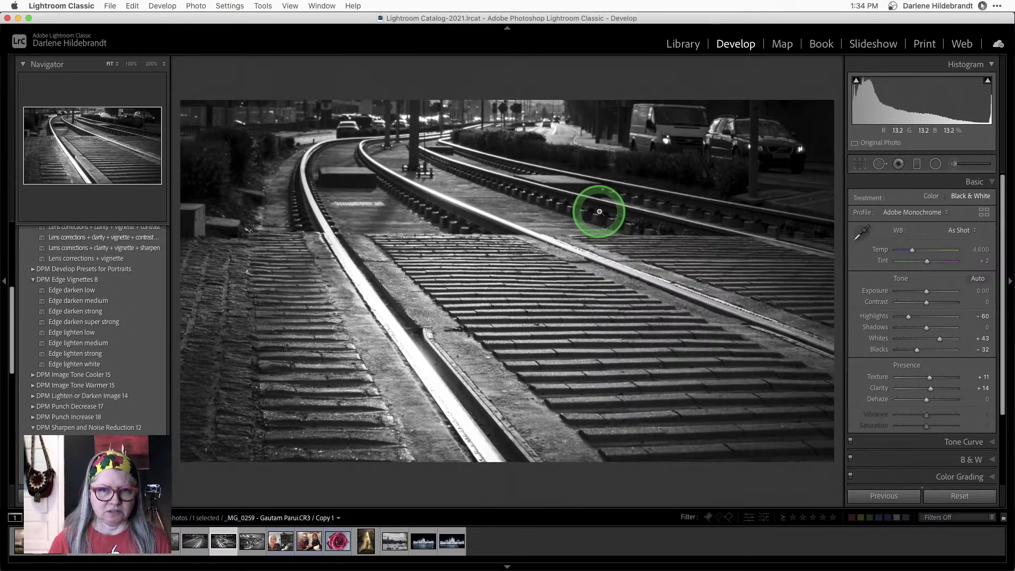
- Compare the flipped tracks photo and its virtual copy with the interface dimmed around the image
{"action": "key", "text": "l"}
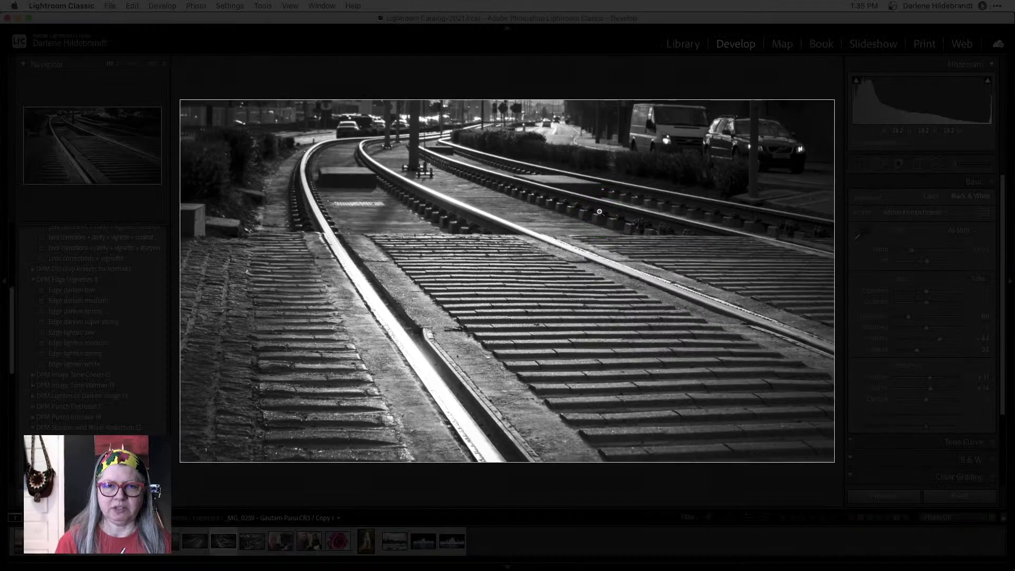
{"action": "key", "text": "Left"}
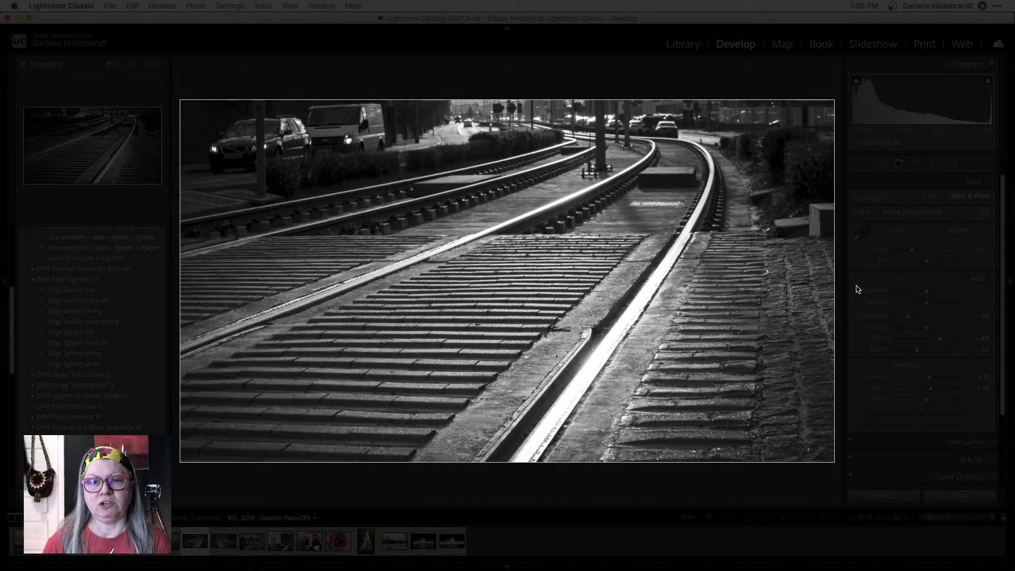
{"action": "key", "text": "Right"}
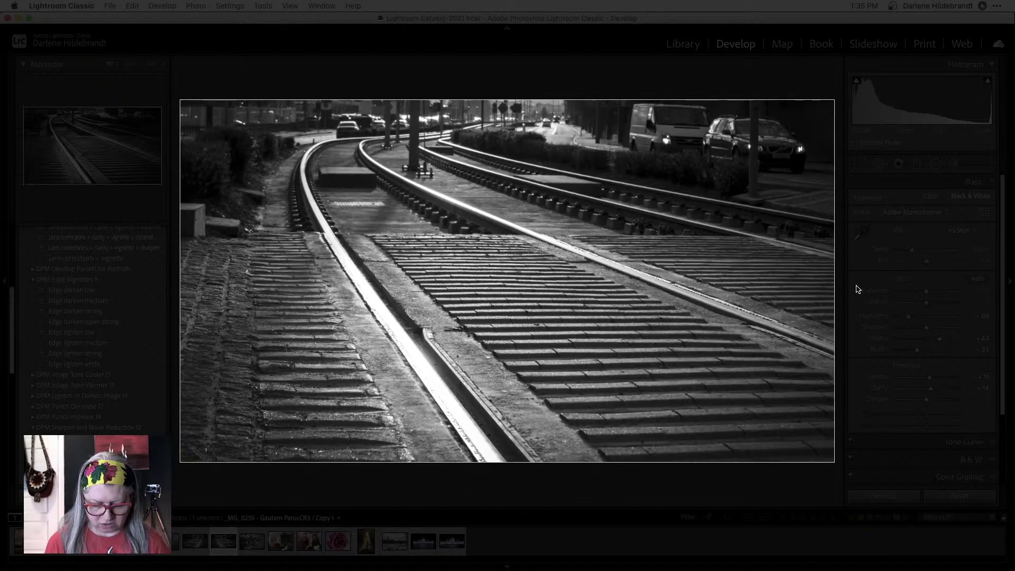
{"action": "key", "text": "l"}
{"action": "key", "text": "l"}
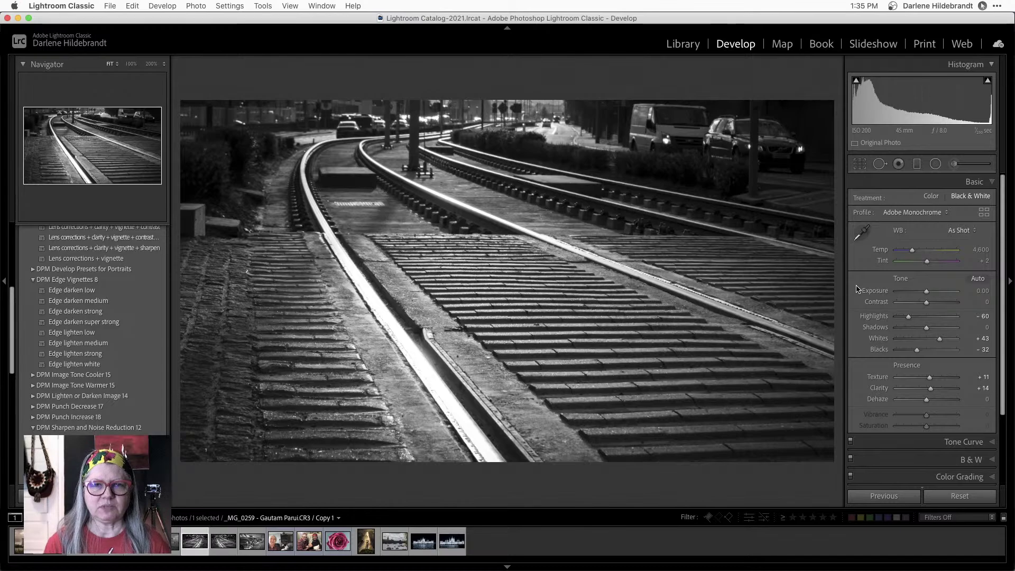
- Examine the grate between the rails of the flipped tracks photo up close and compare the whole edit with the colour original
{"action": "key", "text": "Left"}
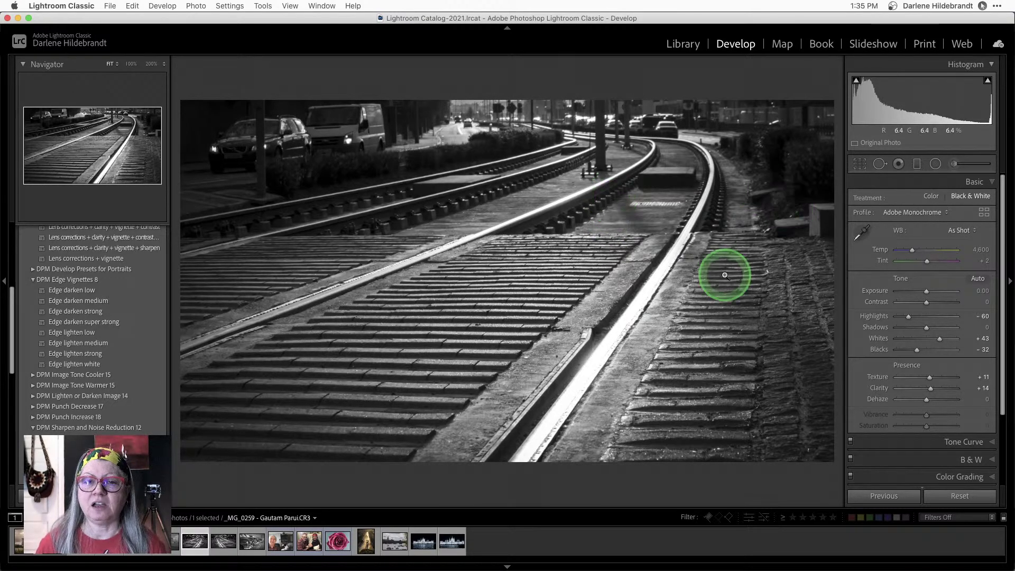
{"action": "left_click", "coordinate": [660, 212]}
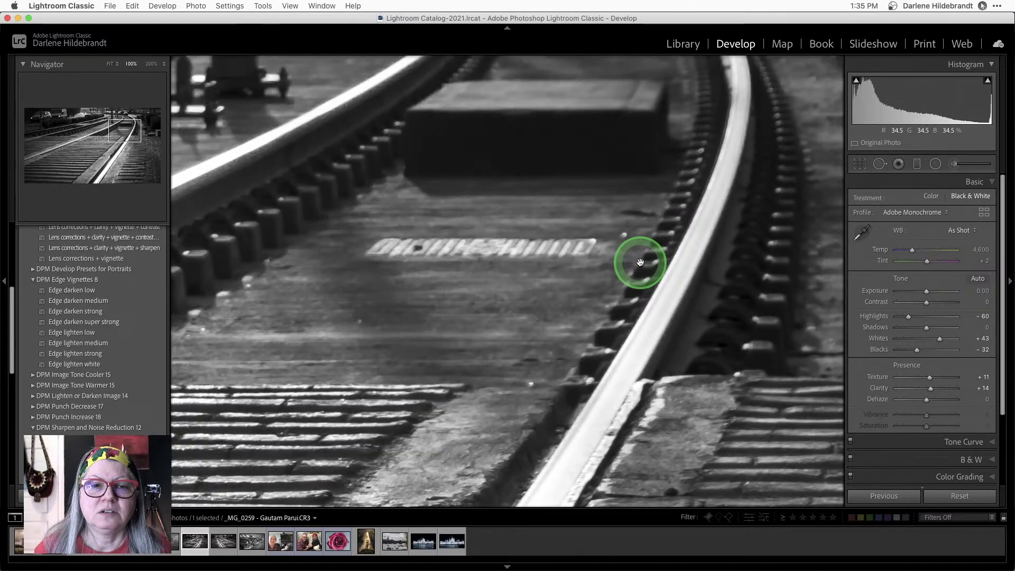
{"action": "left_click", "coordinate": [640, 263]}
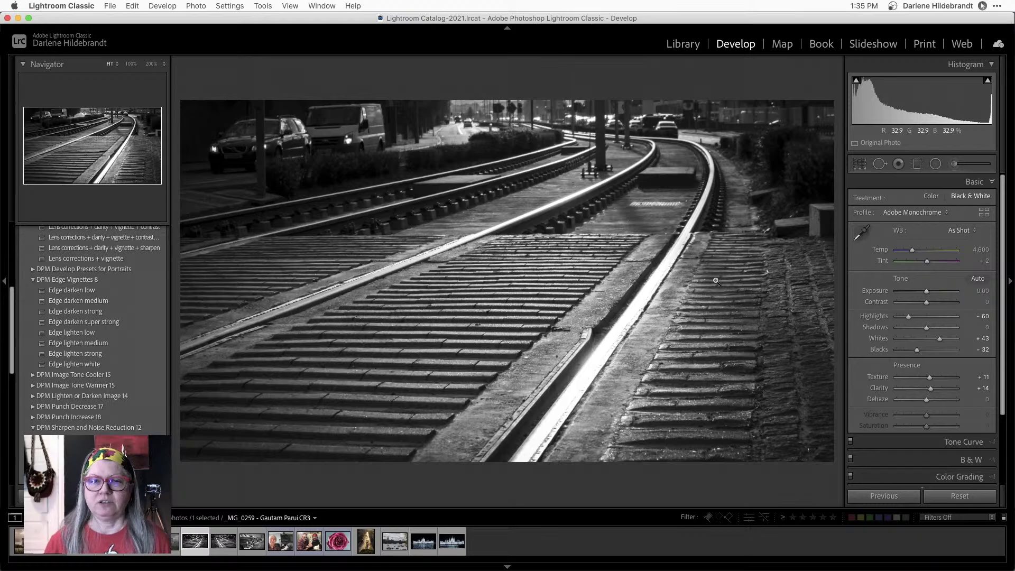
{"action": "left_click_drag", "start_coordinate": [721, 269], "coordinate": [710, 213]}
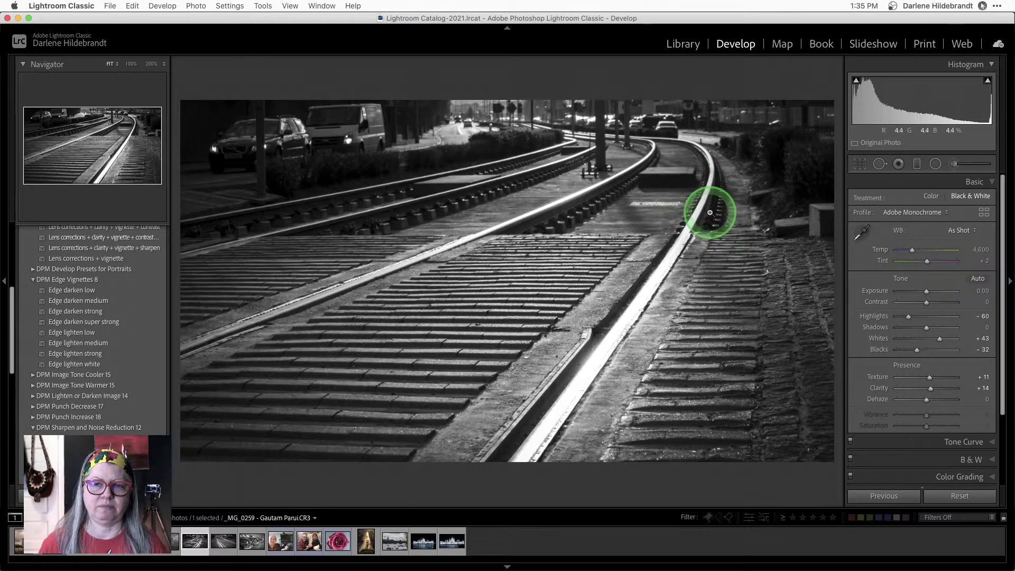
{"action": "left_click", "coordinate": [750, 411]}
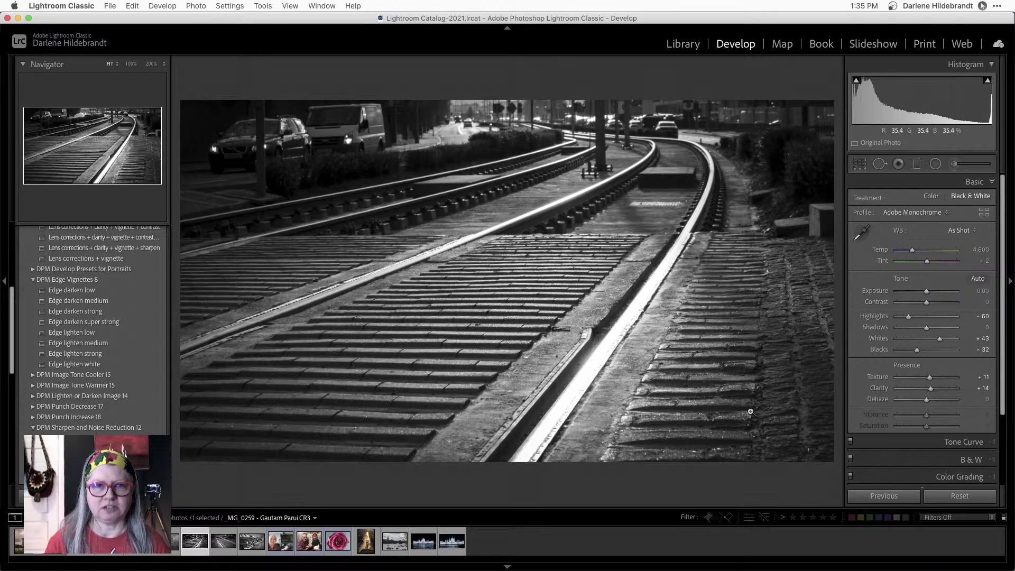
{"action": "key", "text": "backslash"}
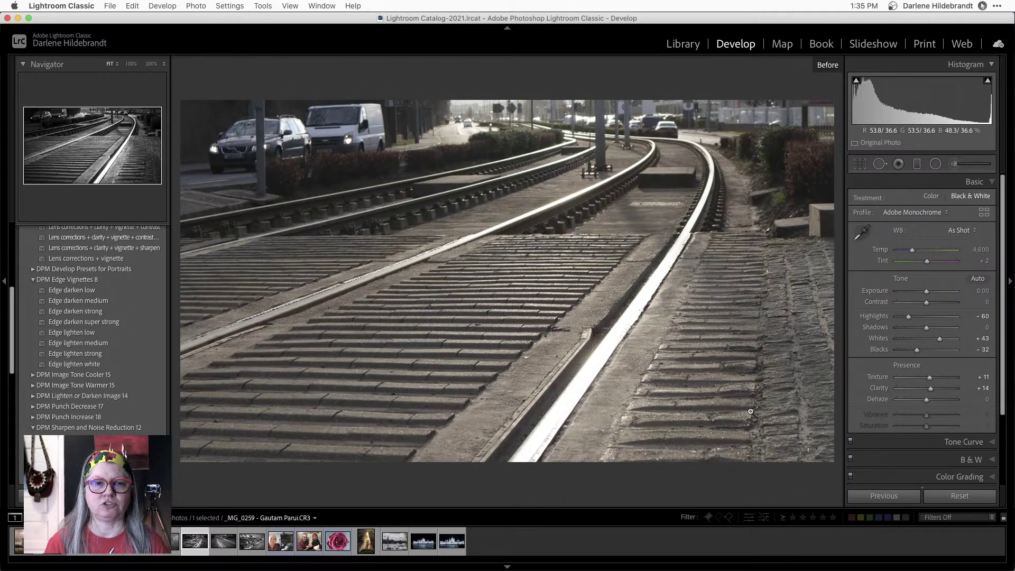
{"action": "key", "text": "backslash"}
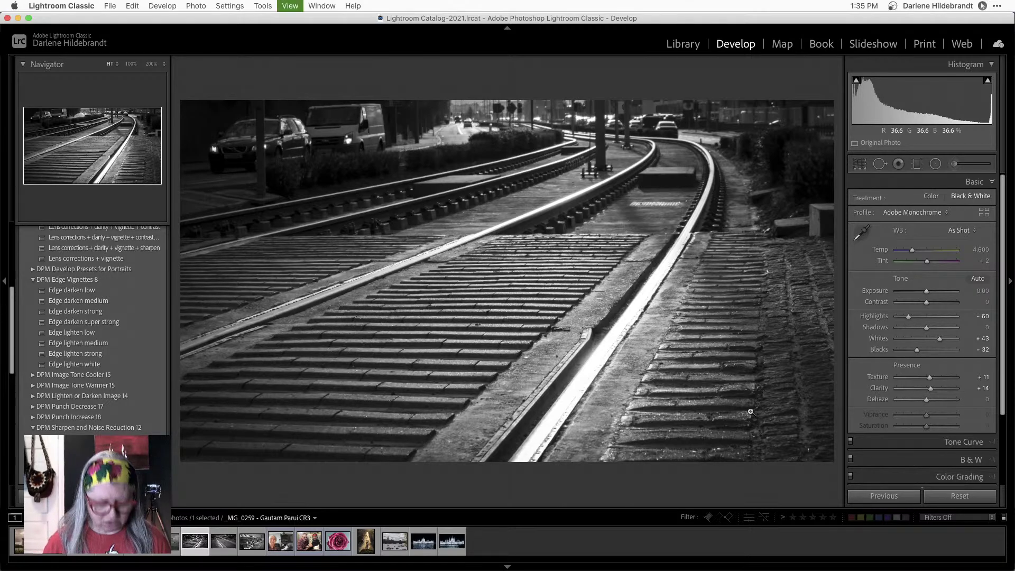
- Return to the Library grid and view the edited windmill photo enlarged
{"action": "key", "text": "g"}
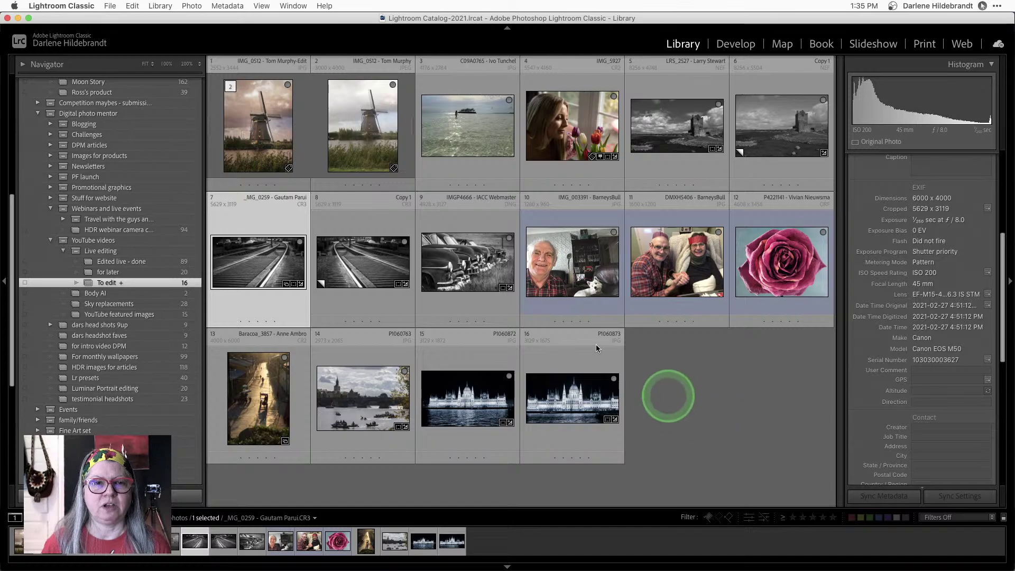
{"action": "left_click", "coordinate": [270, 145]}
{"action": "double_click", "coordinate": [270, 145]}
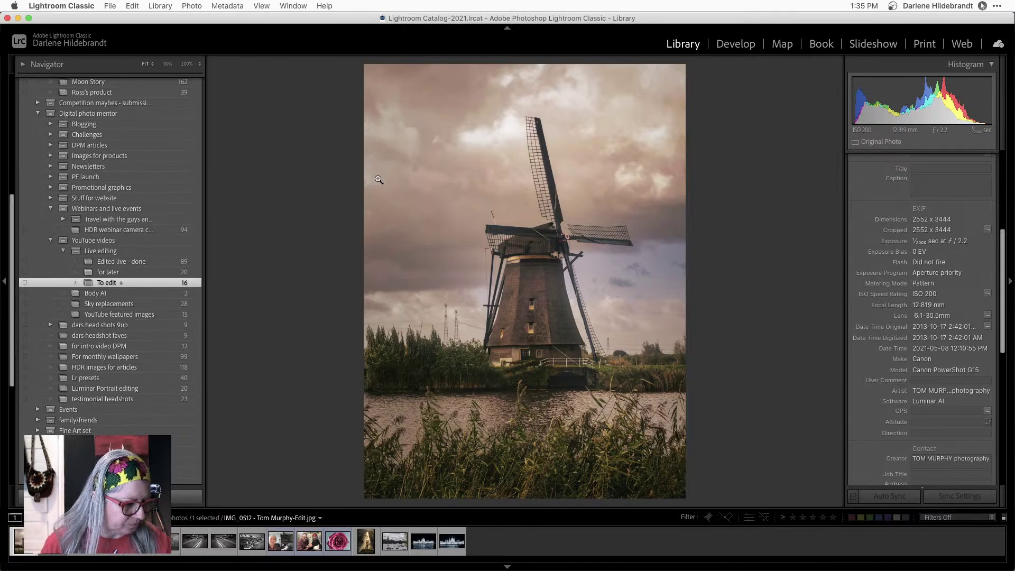
- Switch to Luminar AI and view the island seascape from the May 8th catalog folder, comparing it with its original
{"action": "key", "text": "super+Tab"}
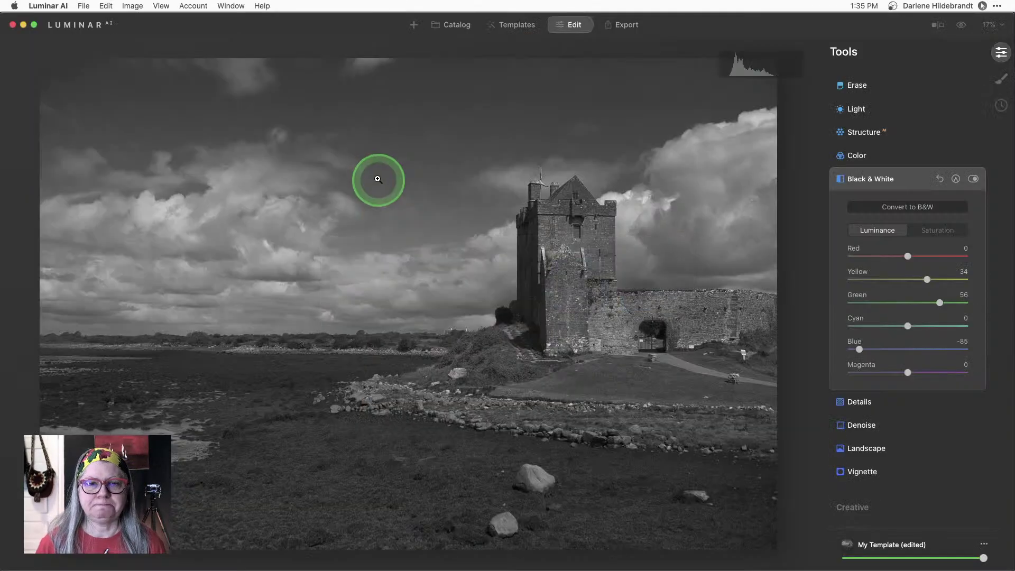
{"action": "left_click", "coordinate": [457, 24]}
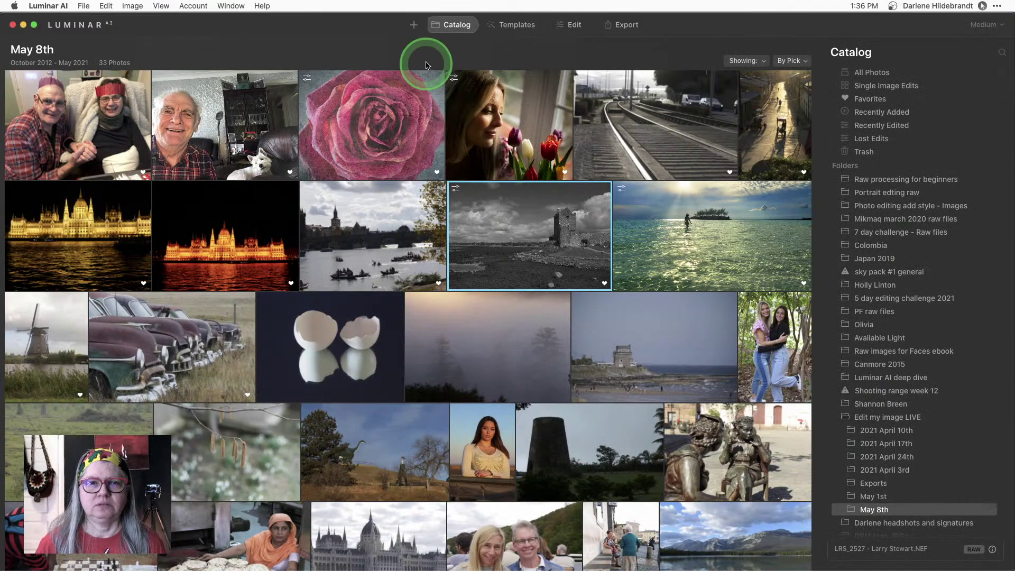
{"action": "double_click", "coordinate": [719, 221]}
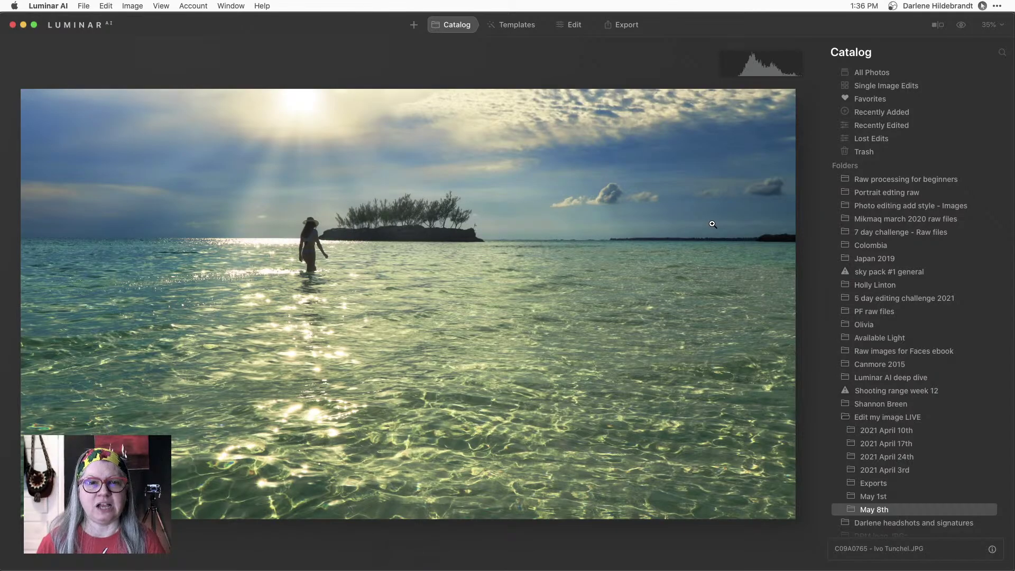
{"action": "key", "text": "backslash"}
{"action": "key", "text": "backslash"}
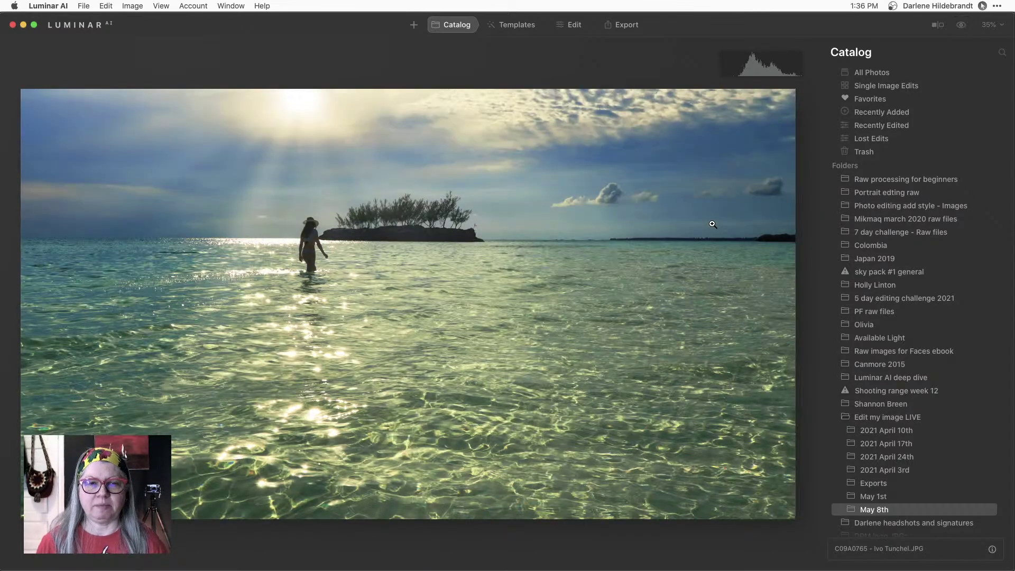
{"action": "key", "text": "g"}
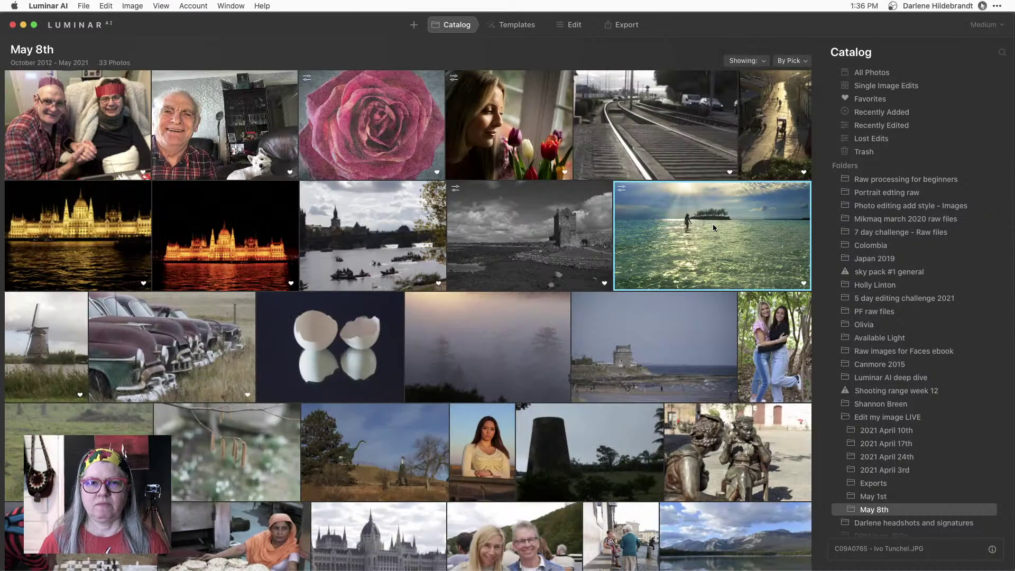
- View the textured rose photo enlarged and compare the edited portrait of the woman with tulips with its original
{"action": "left_click", "coordinate": [370, 128]}
{"action": "double_click", "coordinate": [370, 129]}
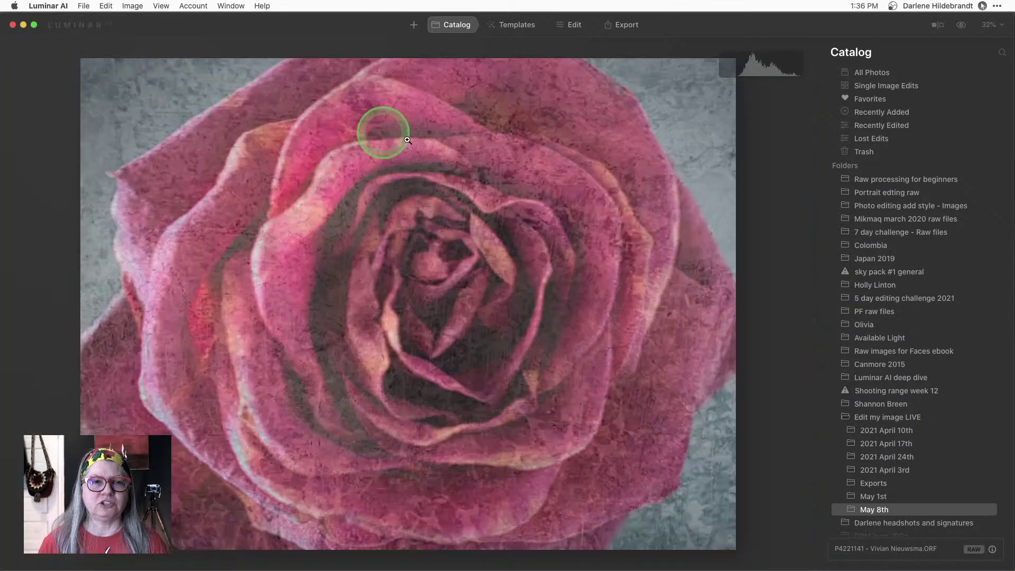
{"action": "key", "text": "Right"}
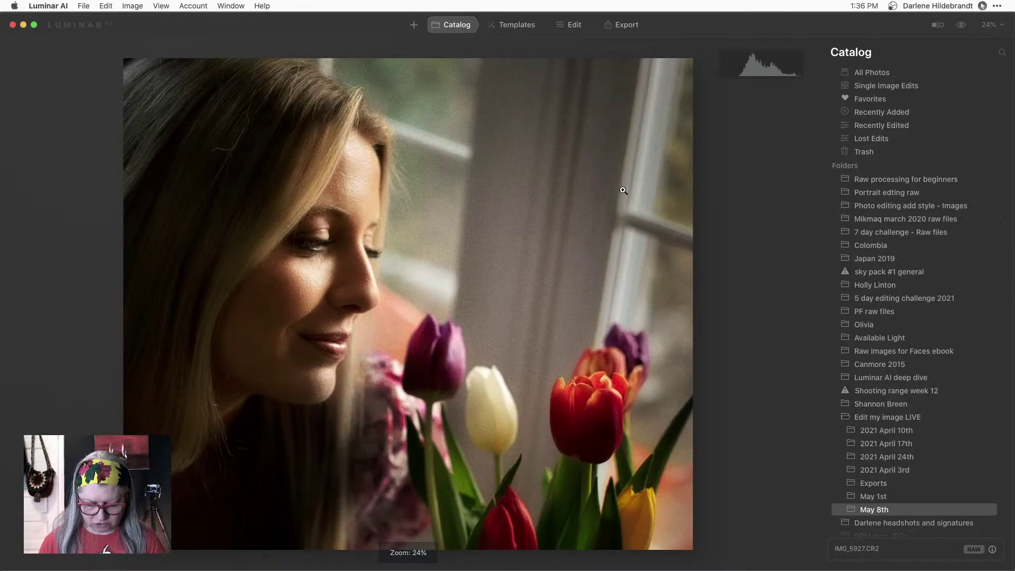
{"action": "key", "text": "backslash"}
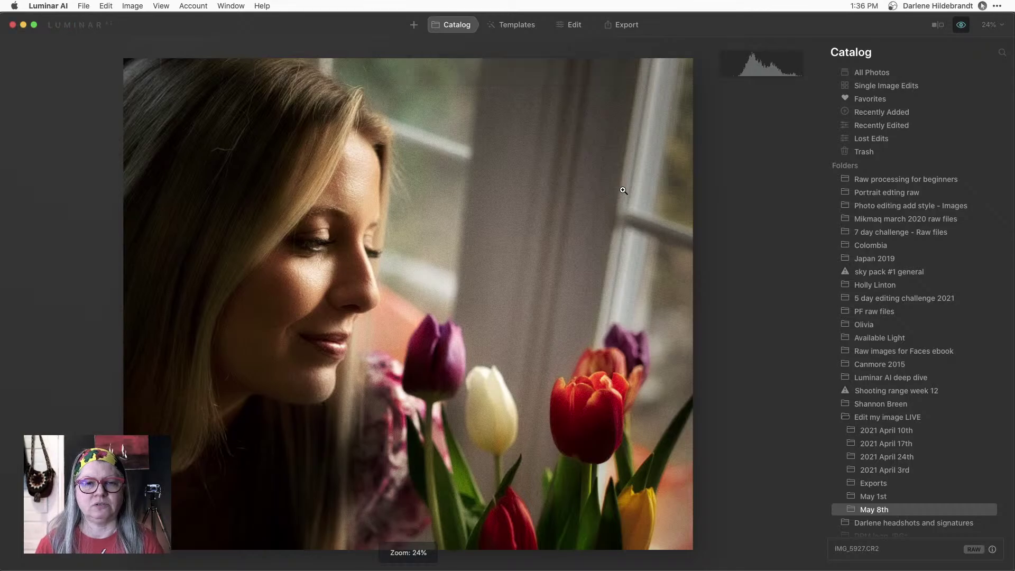
{"action": "key", "text": "backslash"}
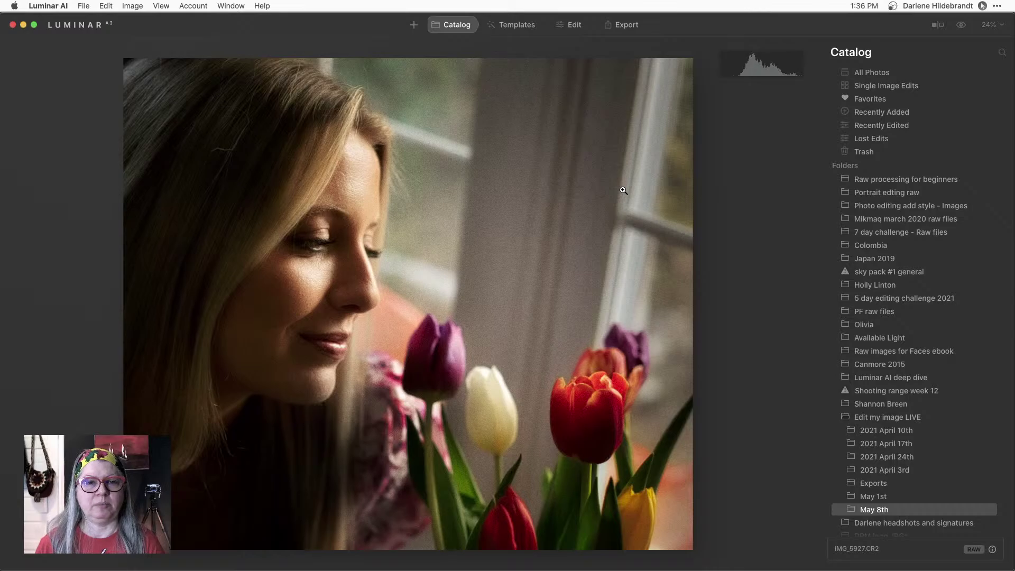
{"action": "key", "text": "backslash"}
{"action": "key", "text": "backslash"}
{"action": "key", "text": "backslash"}
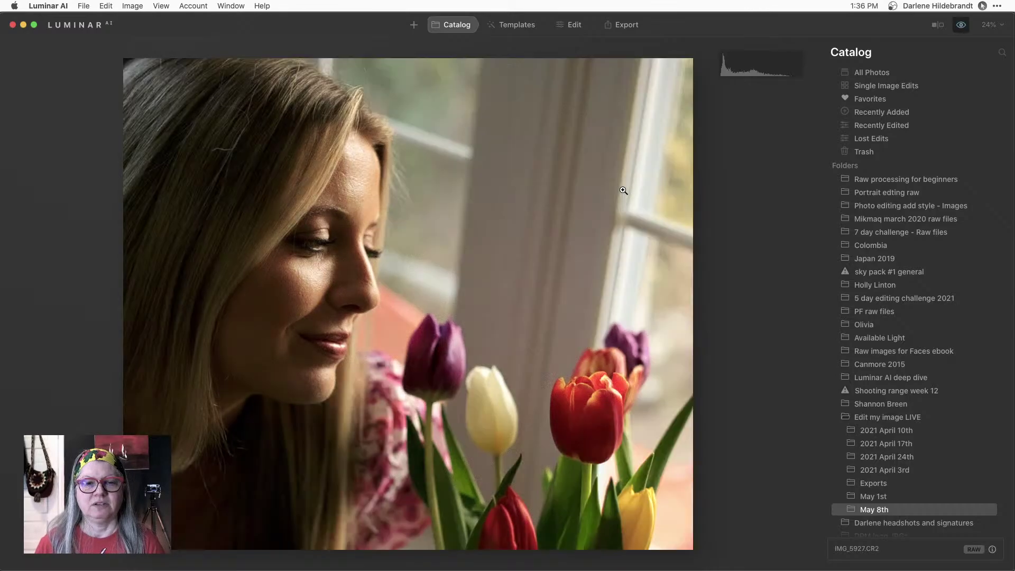
{"action": "key", "text": "backslash"}
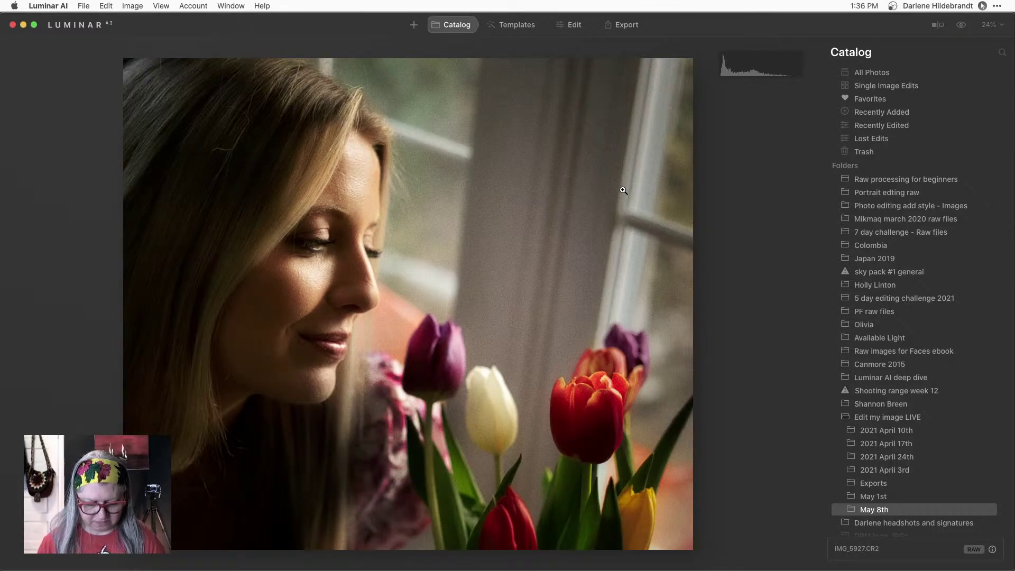
{"action": "key", "text": "g"}
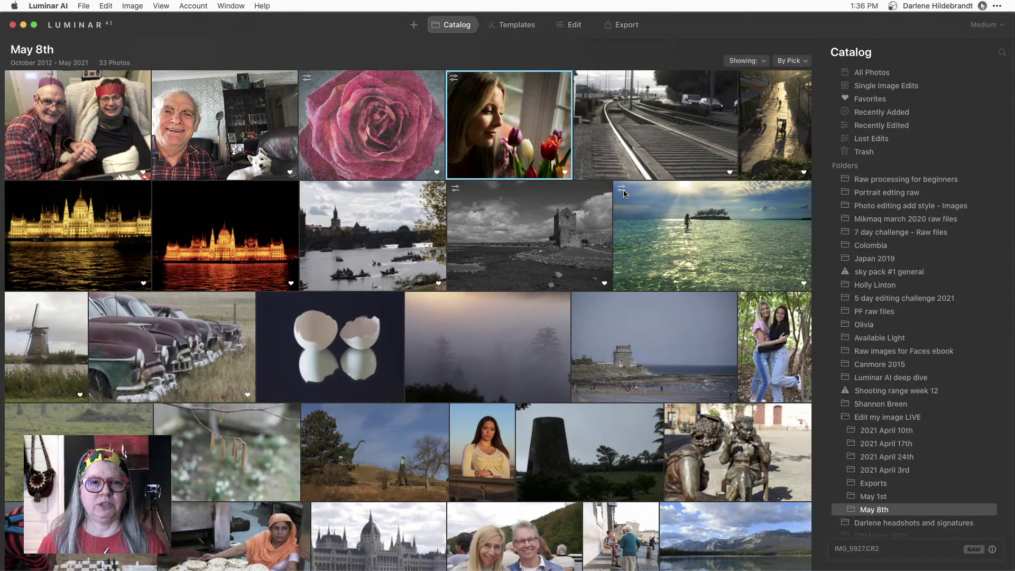
- Switch to Lightroom Classic and compare the black-and-white castle photo with its colour original in Develop, returning to the Library grid
{"action": "key", "text": "super+Tab"}
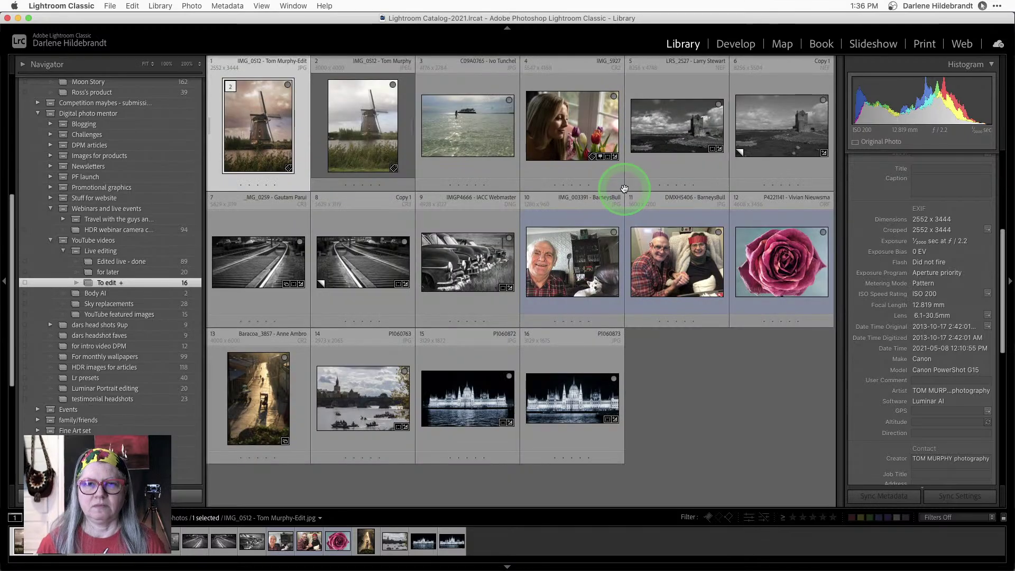
{"action": "left_click", "coordinate": [663, 159]}
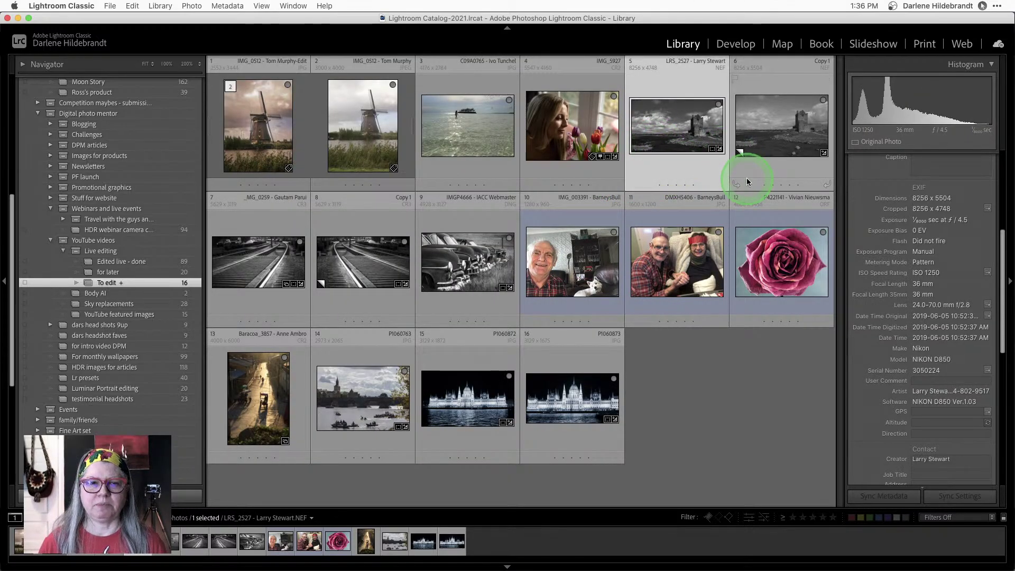
{"action": "key", "text": "d"}
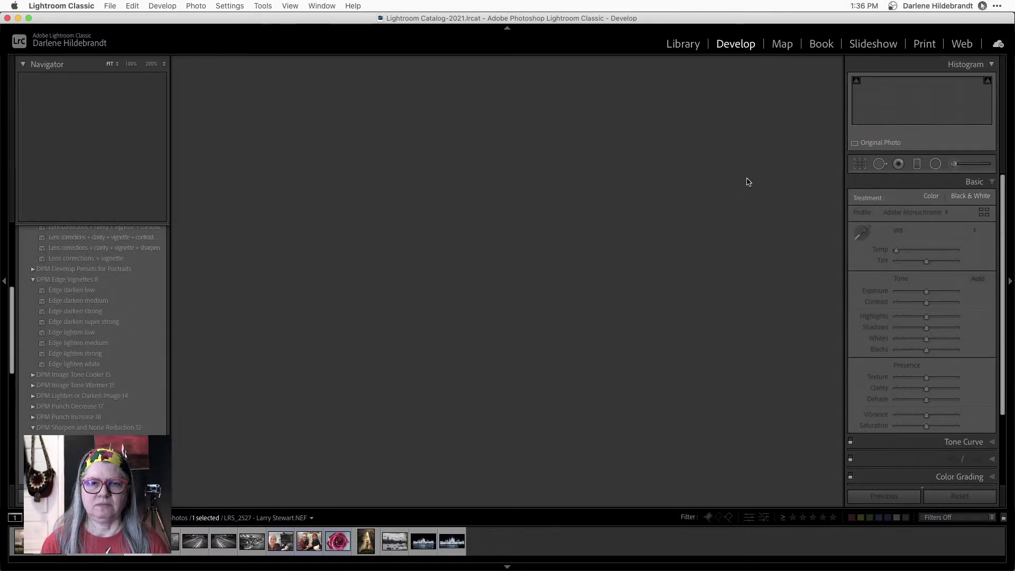
{"action": "key", "text": "backslash"}
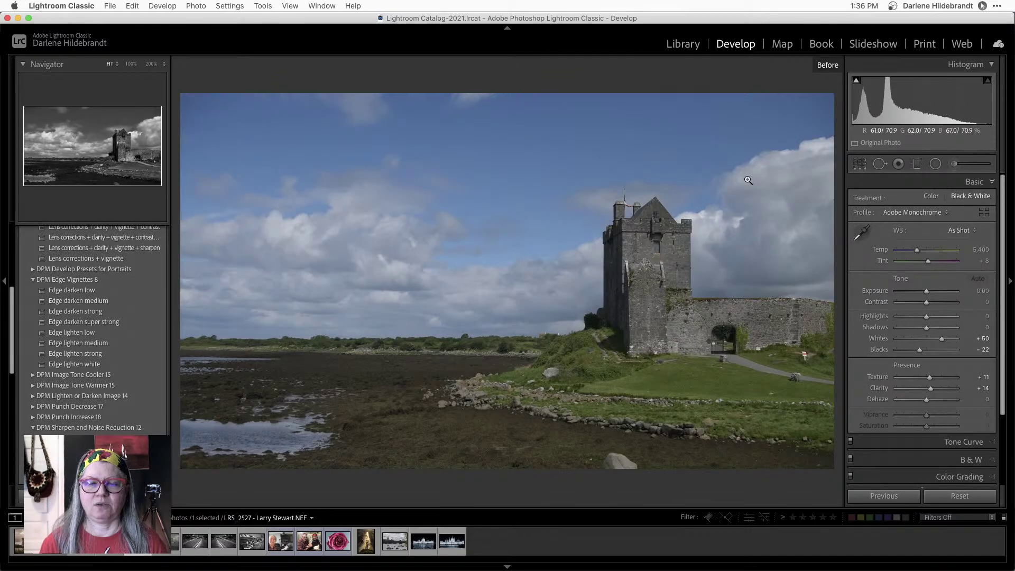
{"action": "key", "text": "backslash"}
{"action": "key", "text": "backslash"}
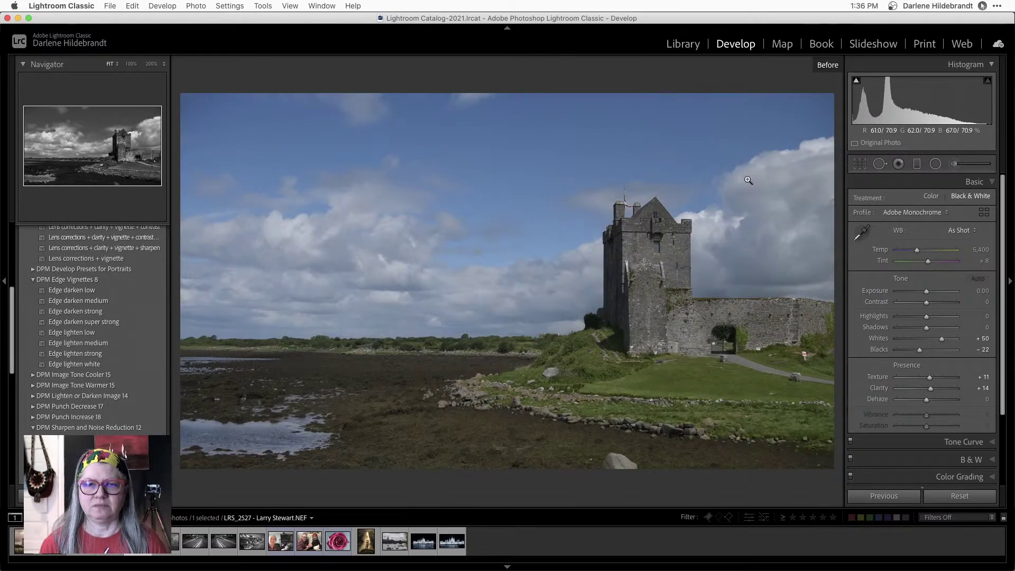
{"action": "key", "text": "backslash"}
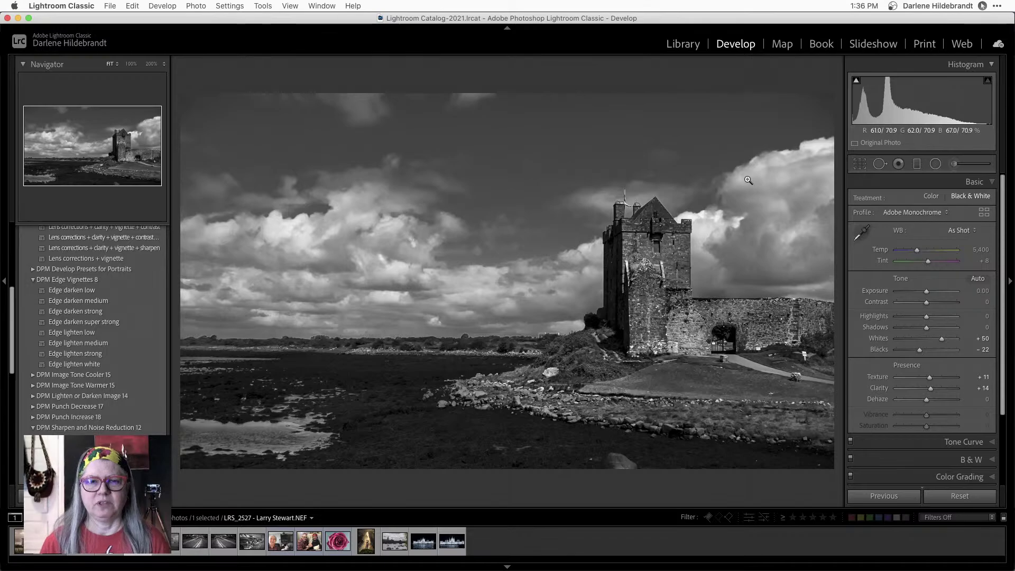
{"action": "key", "text": "g"}
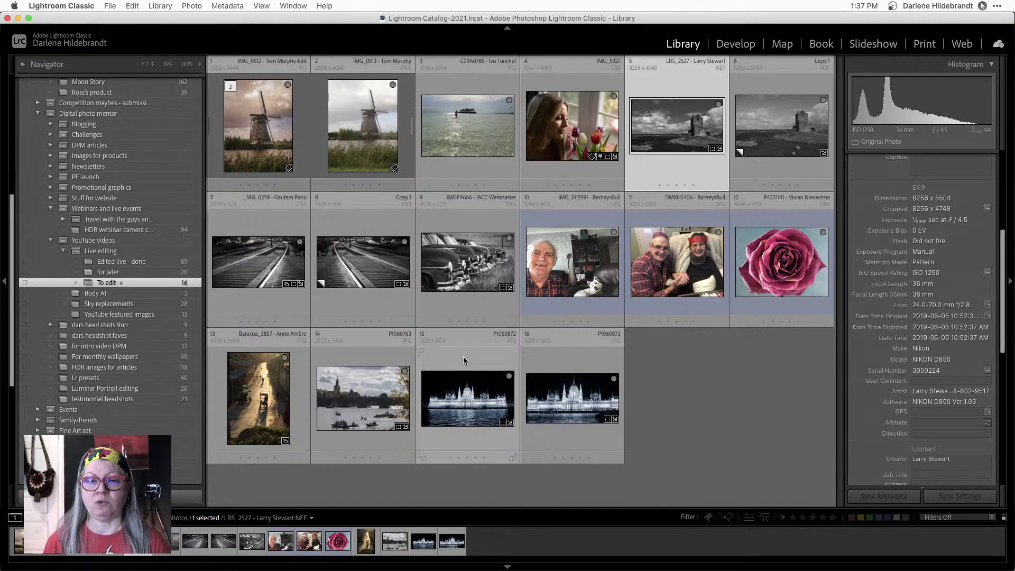
- Open the unflipped railway tracks photo in Develop and brush the dark car's headlight with Highlights at -100 and all other brush settings reset
{"action": "left_click_drag", "start_coordinate": [443, 415], "coordinate": [757, 272]}
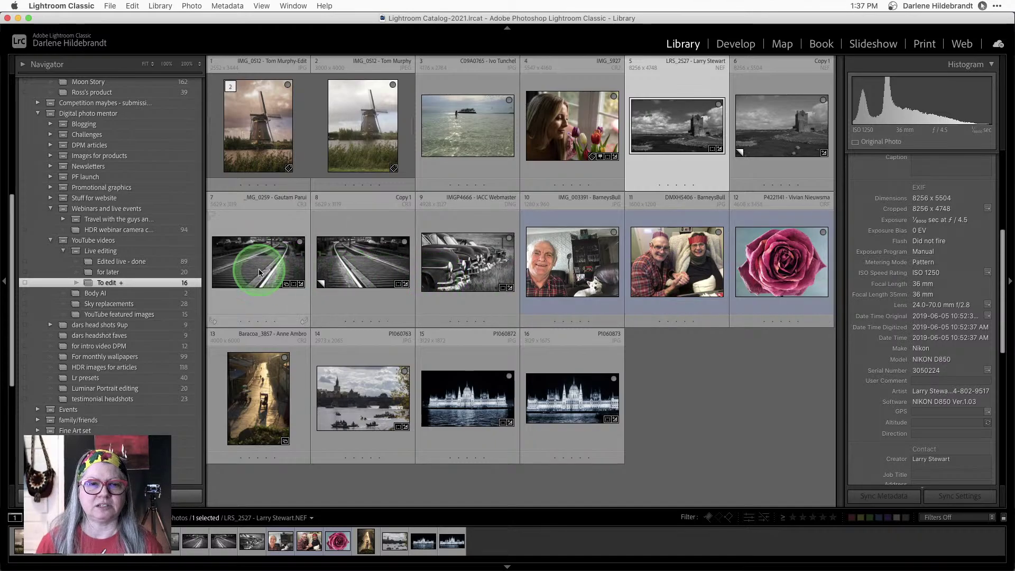
{"action": "double_click", "coordinate": [290, 273]}
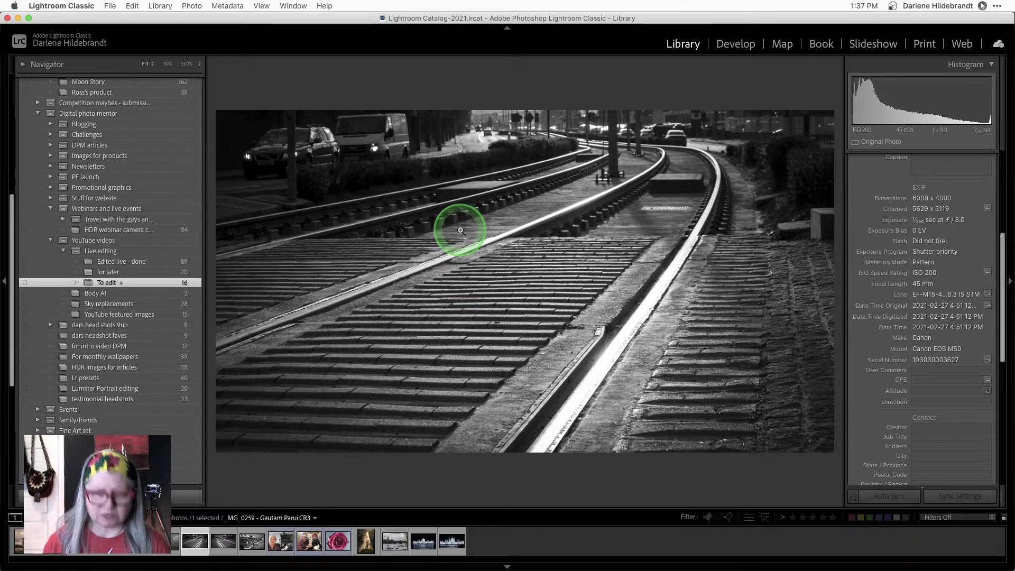
{"action": "key", "text": "d"}
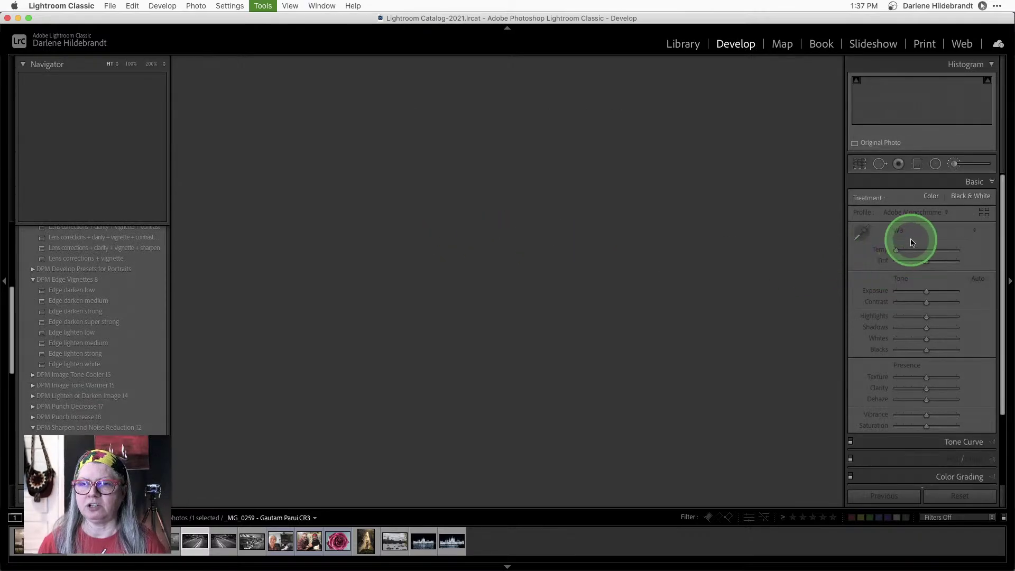
{"action": "key", "text": "k"}
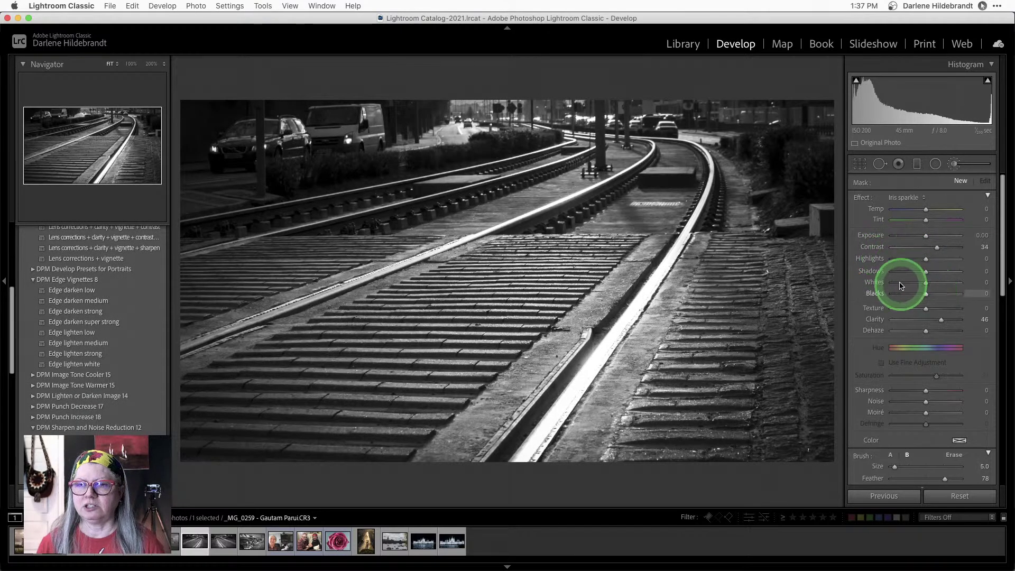
{"action": "double_click", "coordinate": [858, 198]}
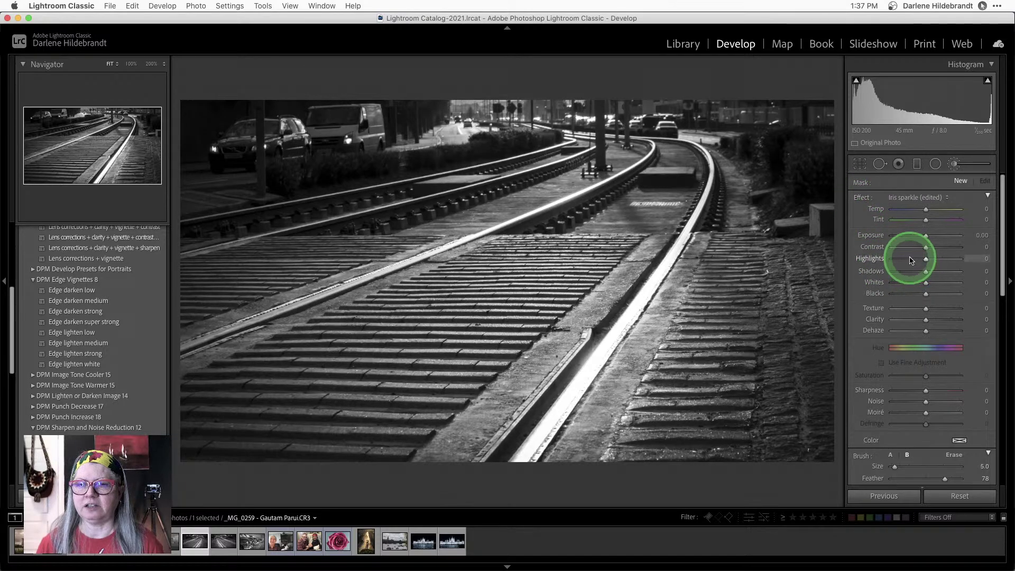
{"action": "left_click_drag", "start_coordinate": [911, 259], "coordinate": [860, 261]}
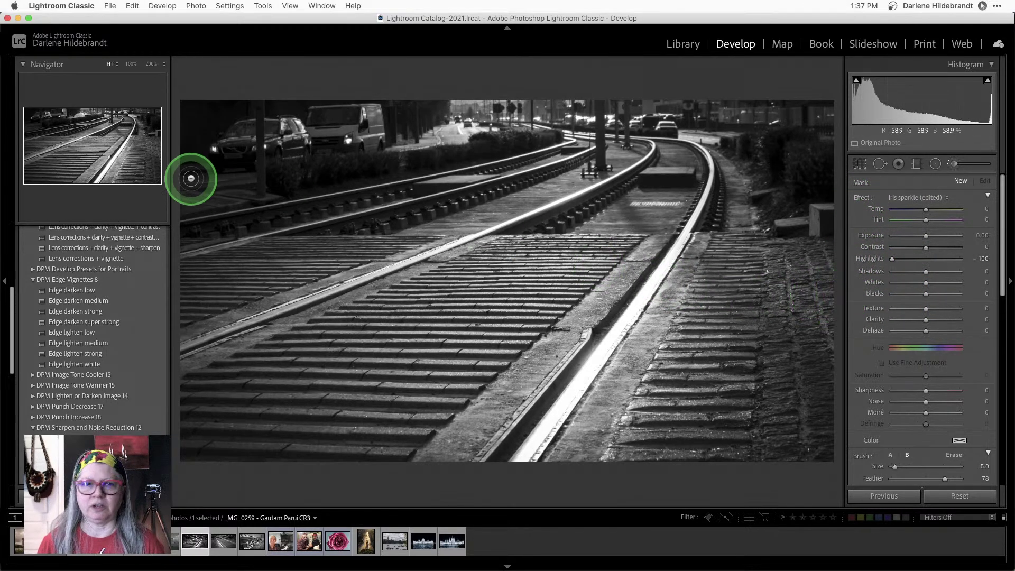
{"action": "left_click", "coordinate": [219, 144]}
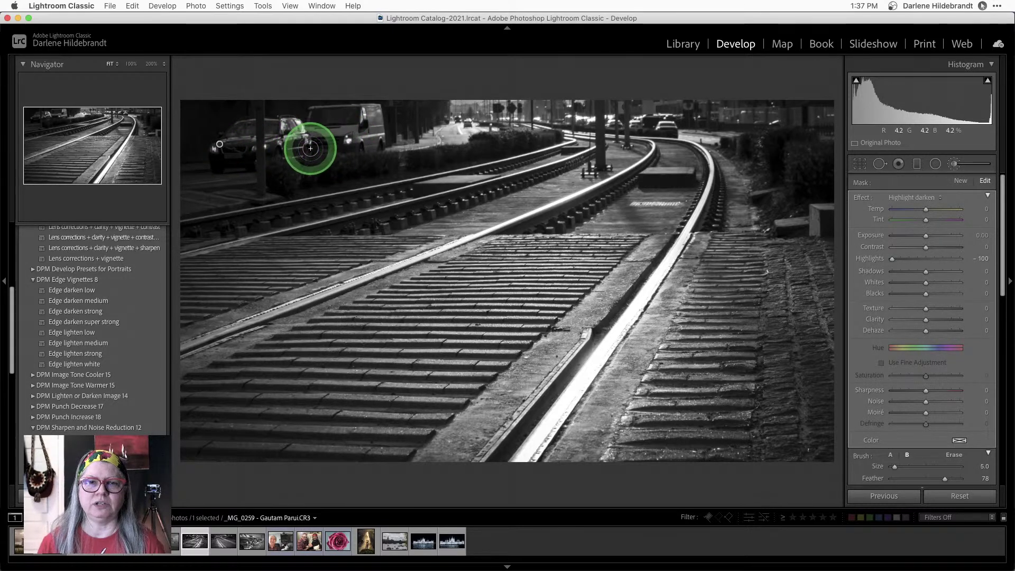
- Heal the dark car's outer headlight with a size 60 spot, sampling from the dark area above it at 35 opacity
{"action": "key", "text": "q"}
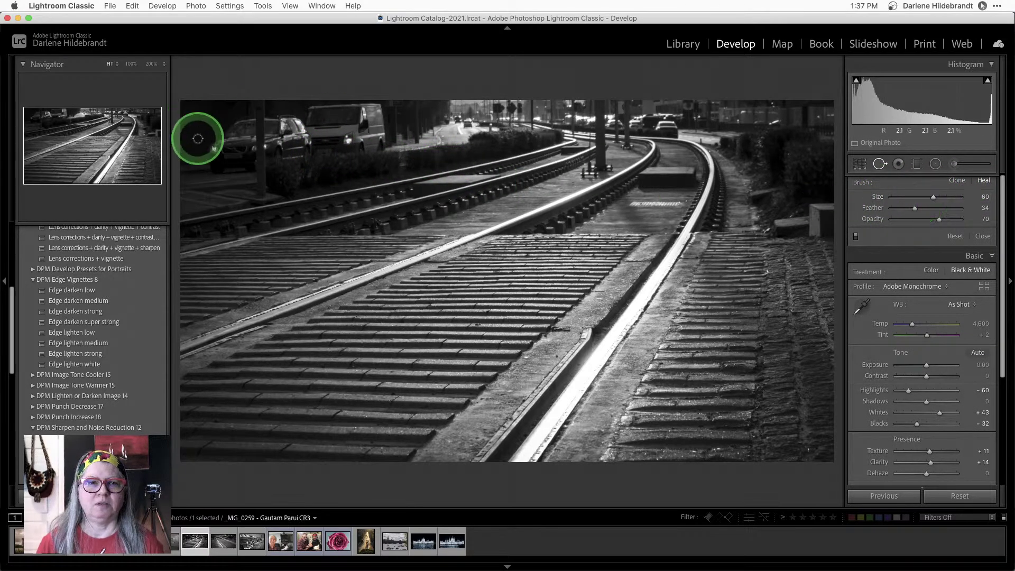
{"action": "left_click", "coordinate": [215, 148]}
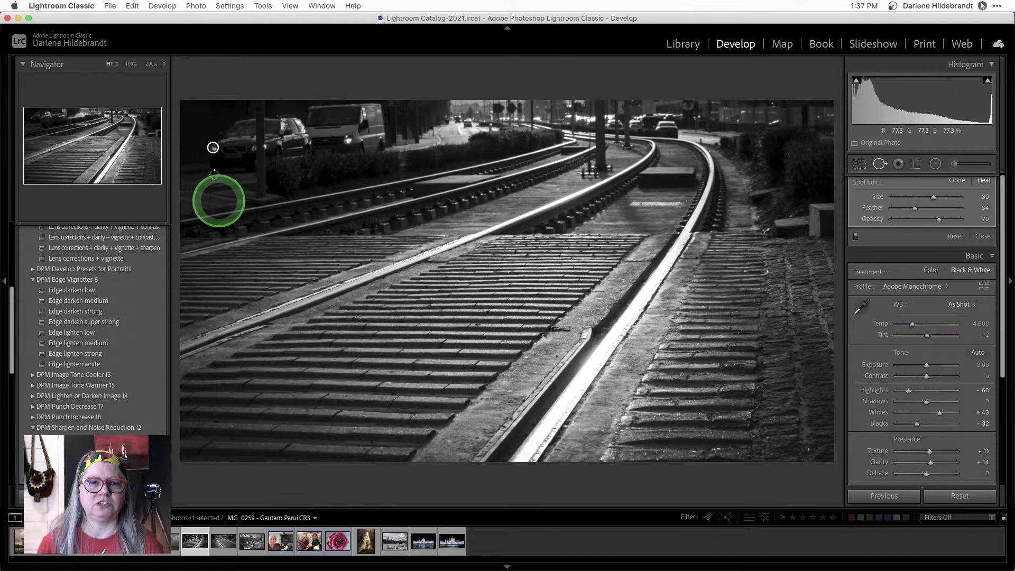
{"action": "mouse_move", "coordinate": [214, 175]}
{"action": "left_mouse_down"}
{"action": "mouse_move", "coordinate": [214, 140]}
{"action": "mouse_move", "coordinate": [201, 122]}
{"action": "left_mouse_up"}
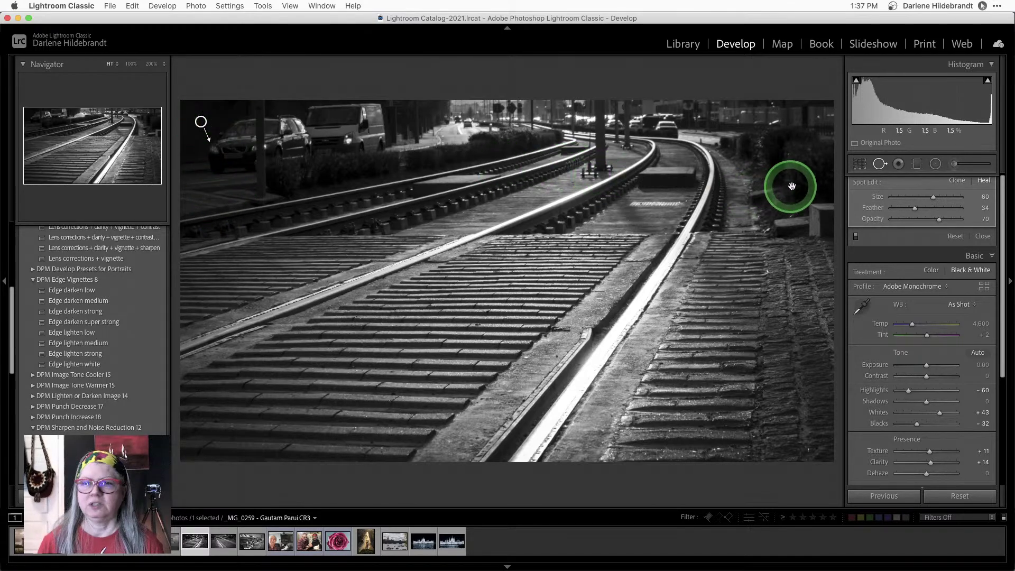
{"action": "left_click_drag", "start_coordinate": [920, 224], "coordinate": [917, 221]}
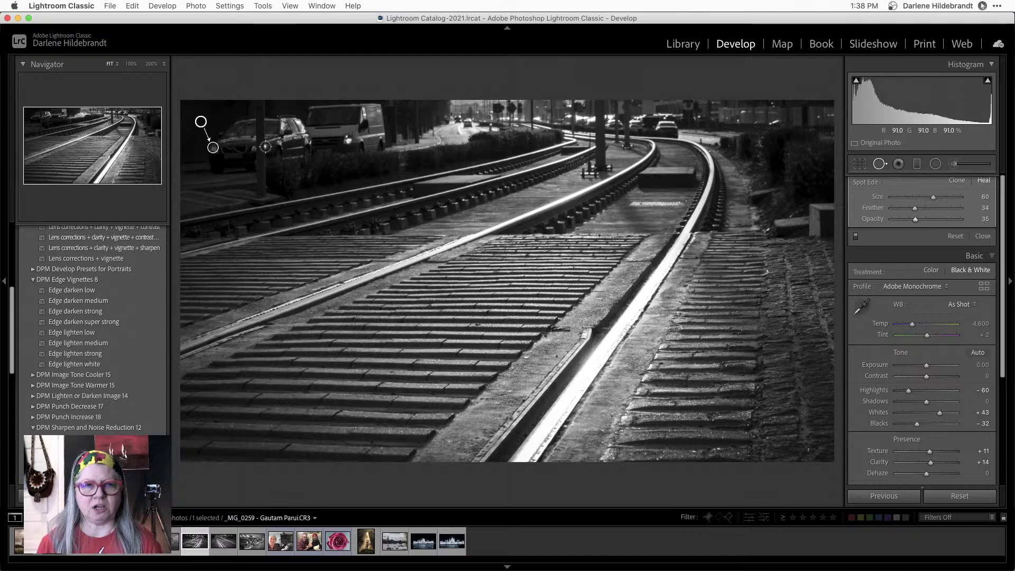
- Heal the dark car's other headlight and the van's headlight at 35 opacity, using a size 72 spot and a repositioned source for the van
{"action": "scroll", "coordinate": [260, 148], "scroll_direction": "up", "scroll_amount": 3}
{"action": "left_click", "coordinate": [254, 154]}
{"action": "mouse_move", "coordinate": [254, 155]}
{"action": "left_mouse_down"}
{"action": "mouse_move", "coordinate": [374, 149]}
{"action": "mouse_move", "coordinate": [348, 140]}
{"action": "left_mouse_up"}
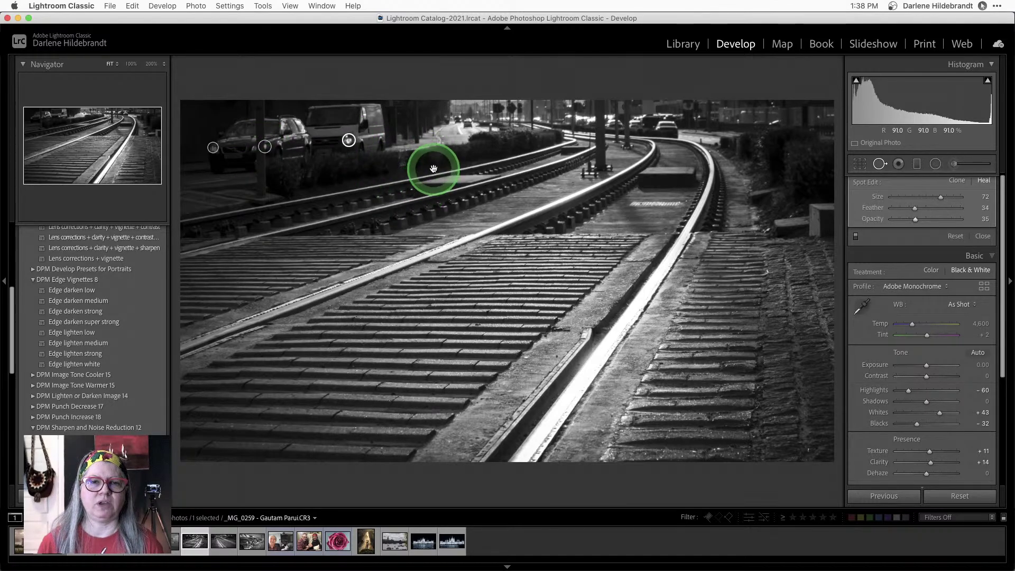
{"action": "left_click_drag", "start_coordinate": [361, 147], "coordinate": [347, 159]}
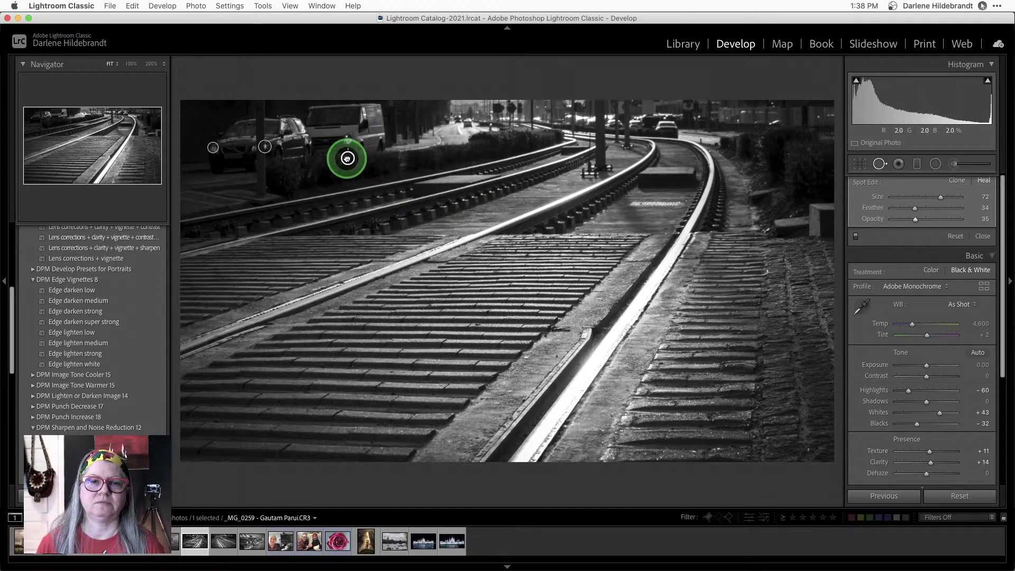
{"action": "key", "text": "q"}
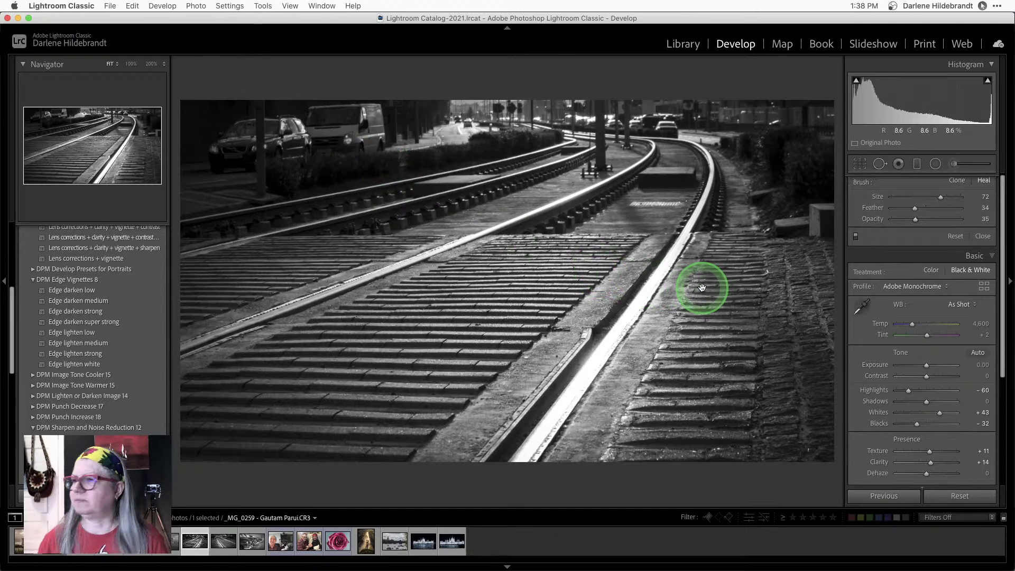